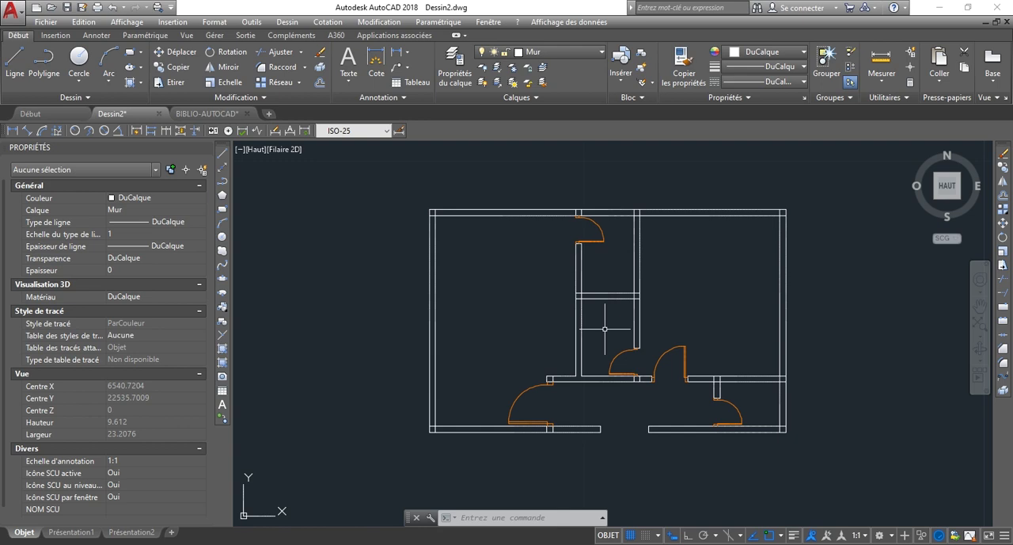
Rename the window layer fenetre as Fenetre in the layer properties manager, and close the manager.
scroll(572, 379, up, 3)
scroll(582, 269, down, 3)
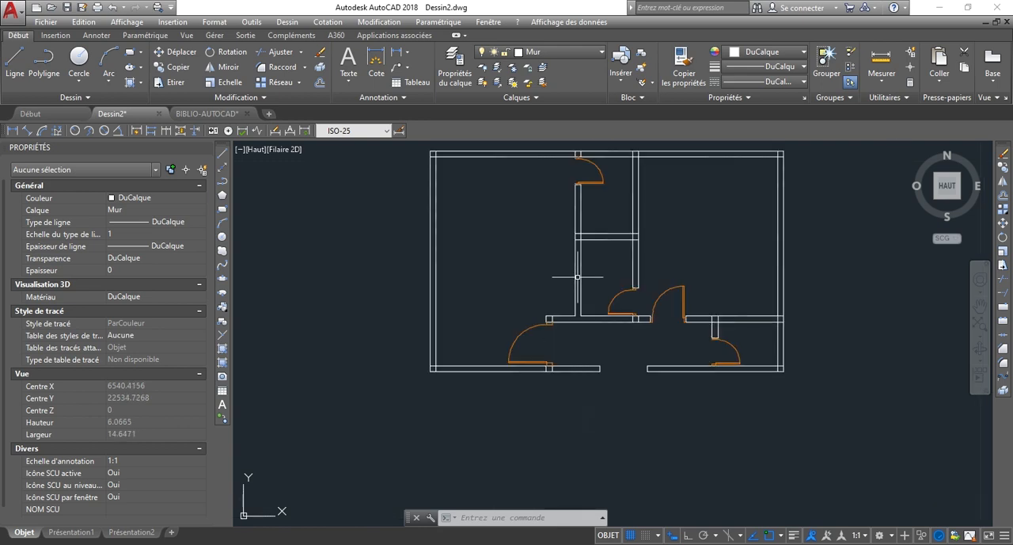
scroll(586, 237, down, 3)
scroll(536, 170, up, 3)
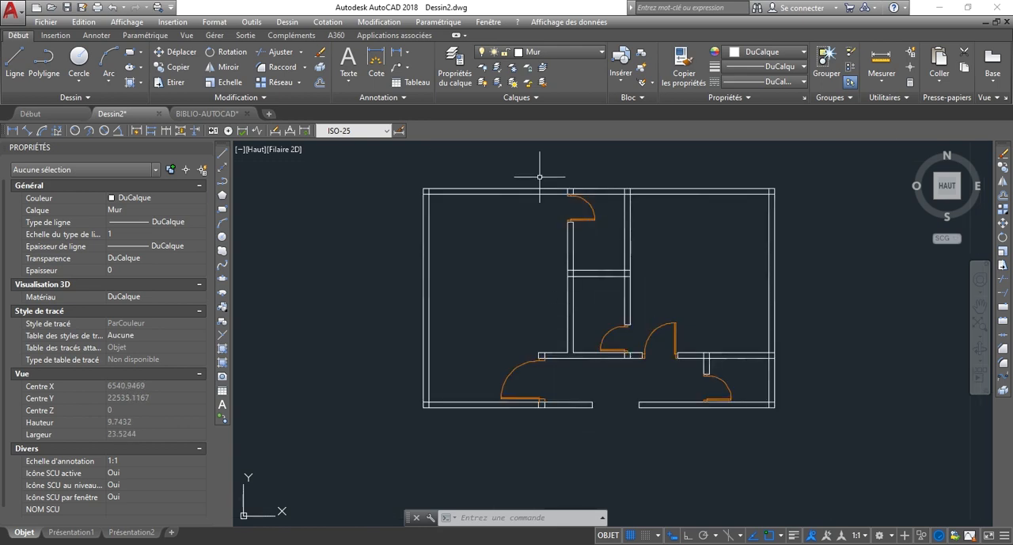
click(464, 80)
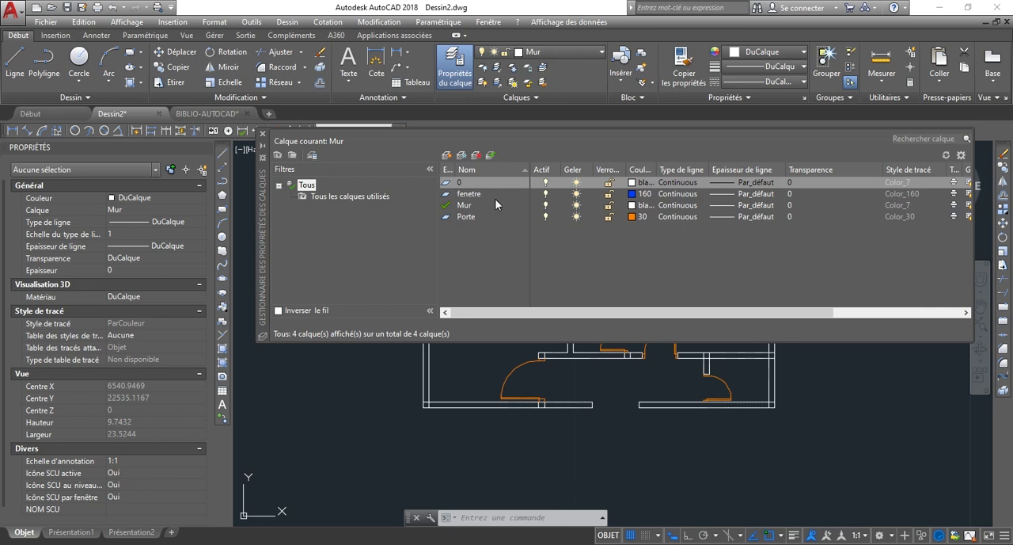
click(467, 194)
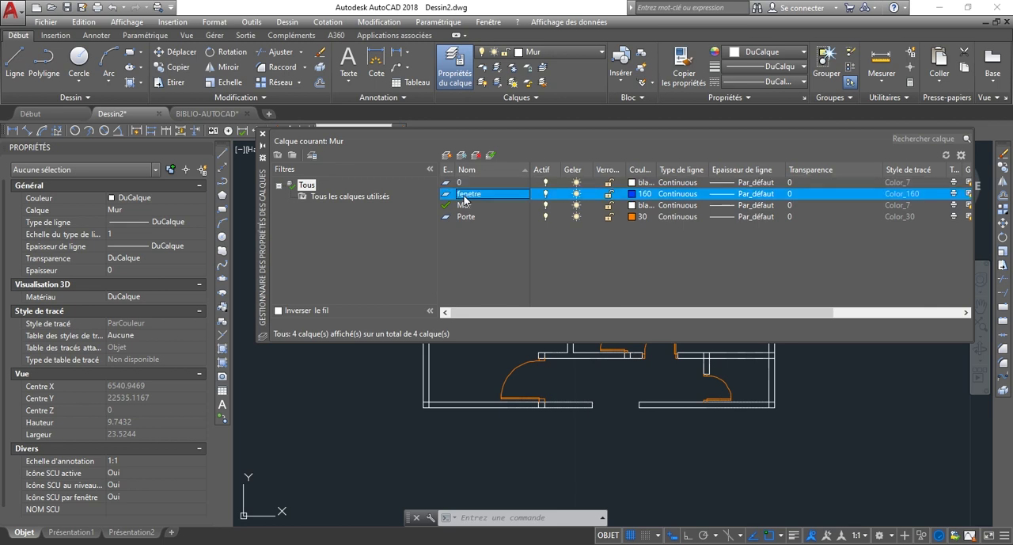
click(461, 194)
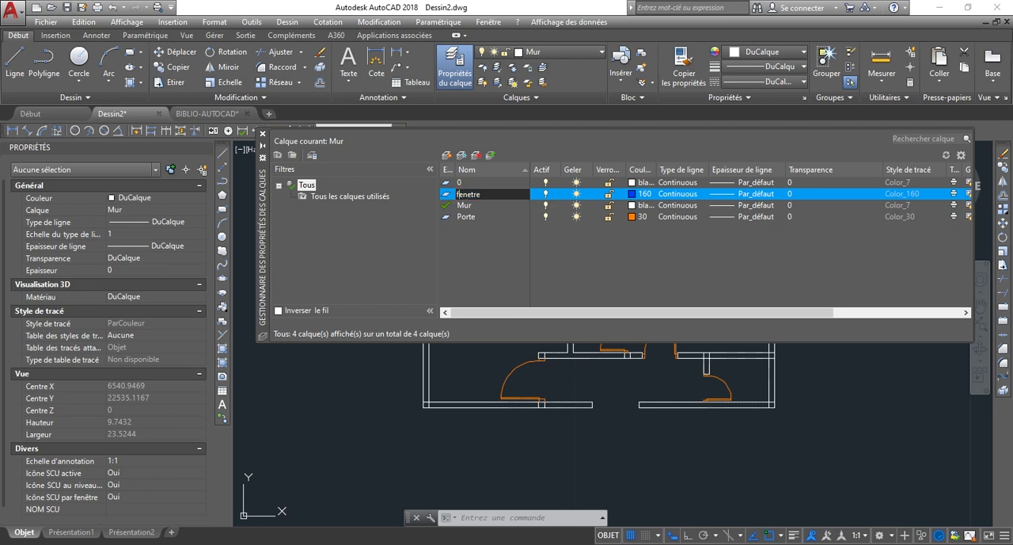
click(507, 278)
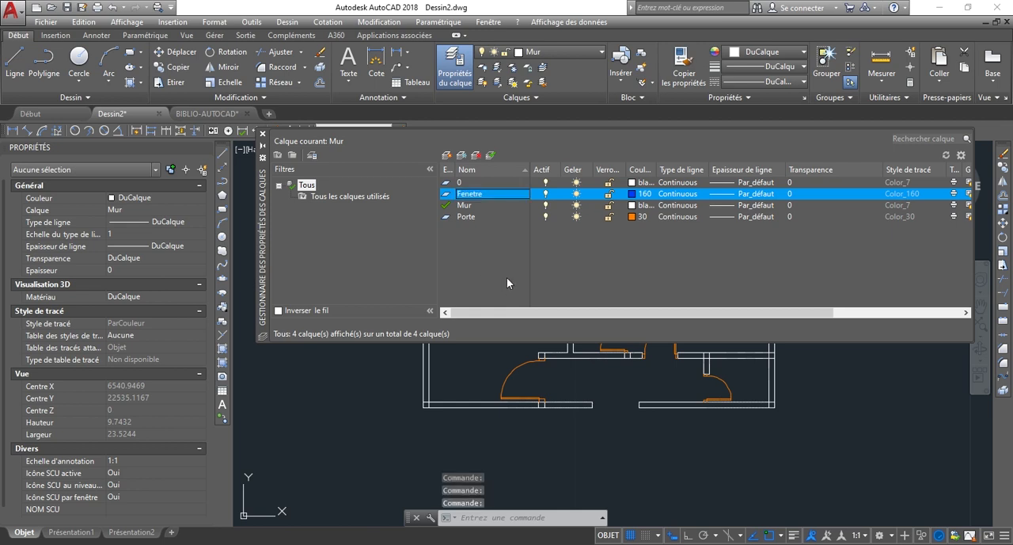
click(263, 134)
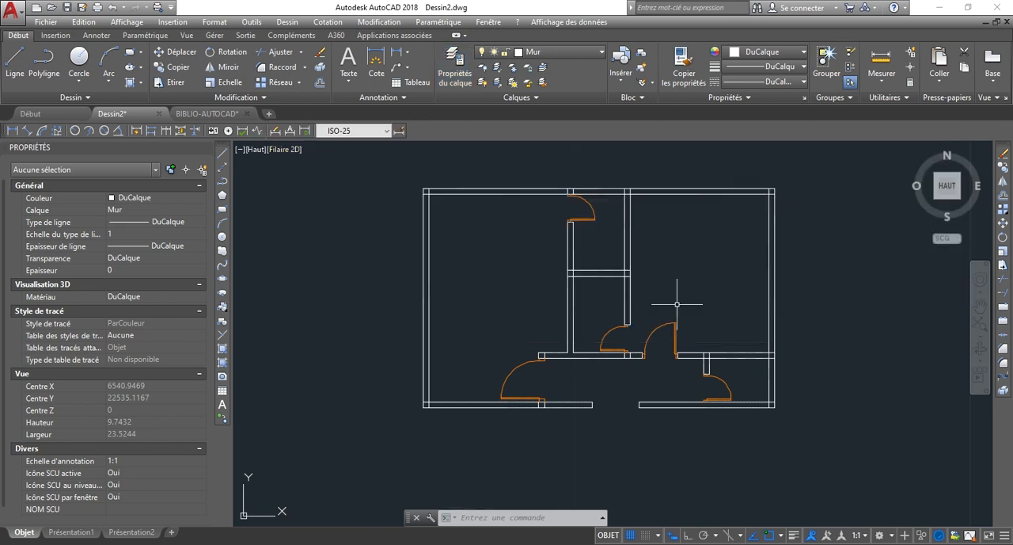
Examine the small central rooms and the upper exterior wall of the floor plan for a window location.
scroll(610, 315, up, 2)
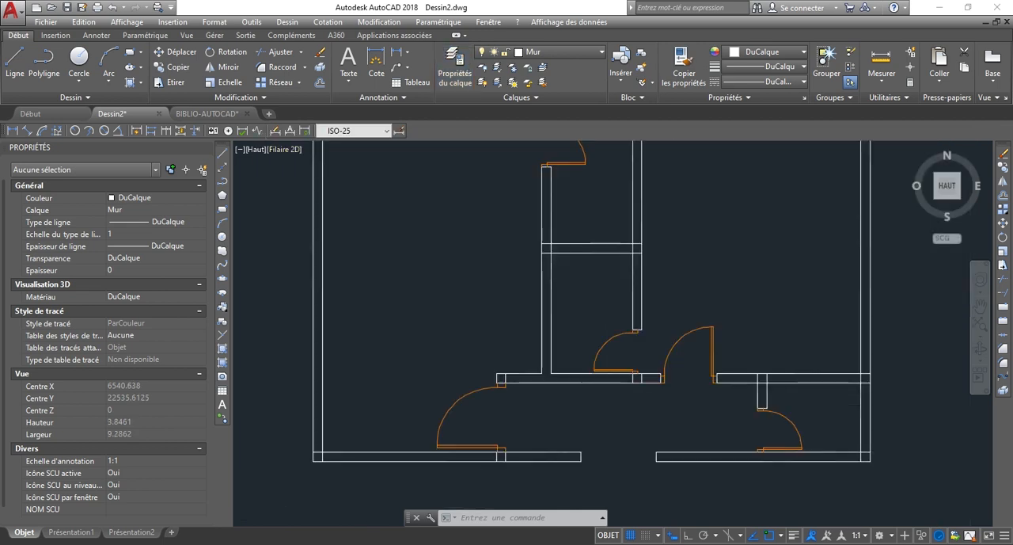
scroll(564, 278, down, 2)
scroll(602, 334, up, 2)
scroll(596, 448, down, 2)
scroll(594, 332, up, 3)
scroll(558, 247, up, 3)
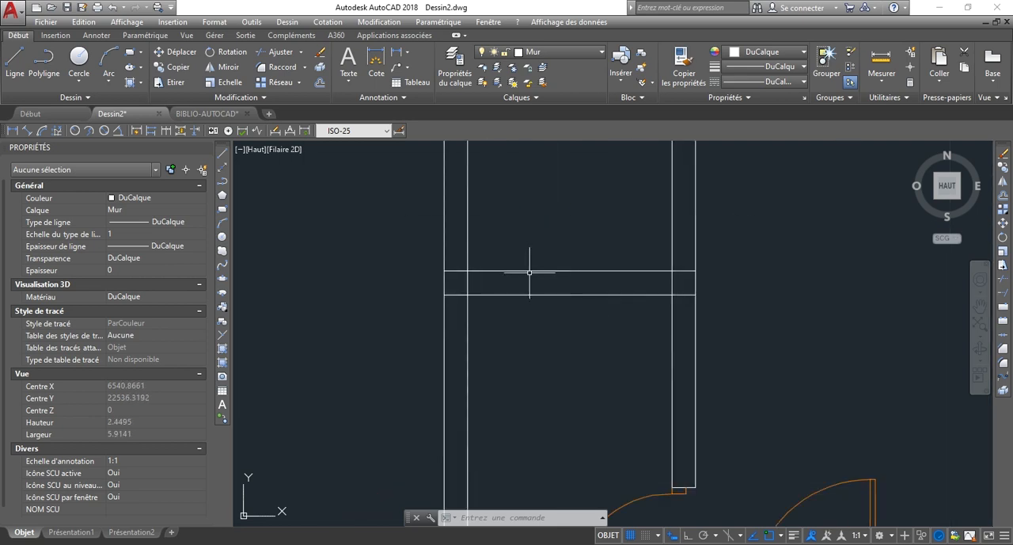
scroll(584, 294, down, 3)
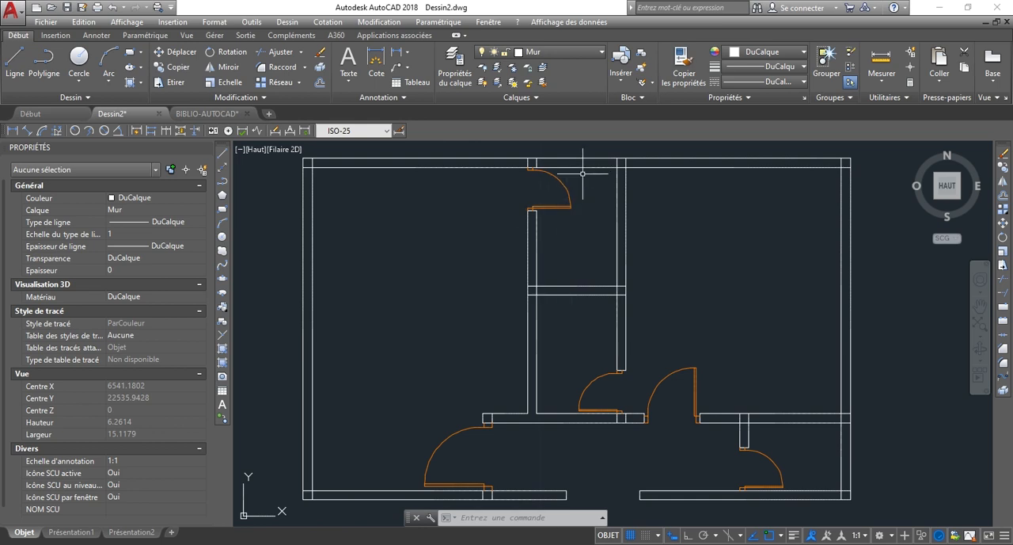
scroll(612, 306, up, 2)
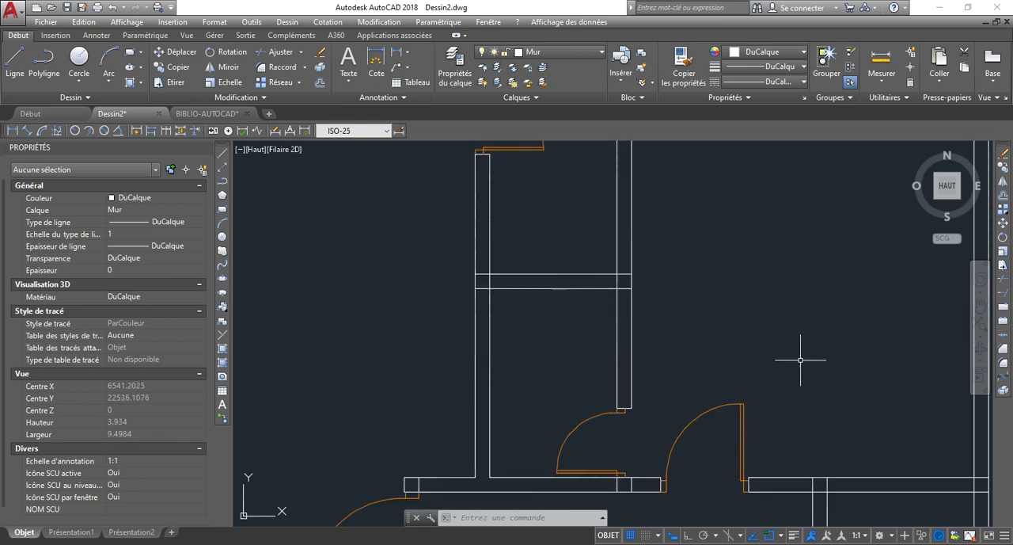
scroll(490, 363, down, 3)
scroll(507, 341, up, 3)
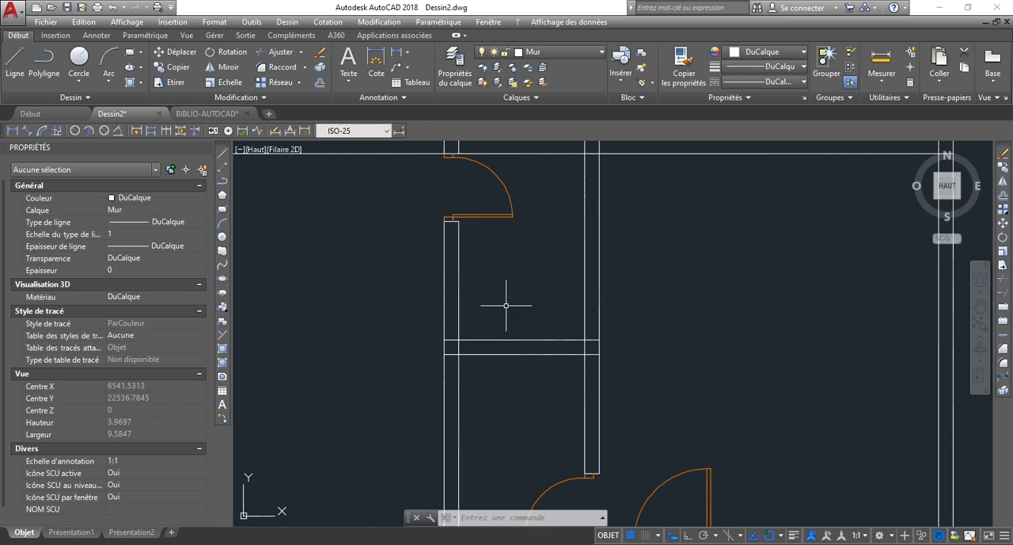
scroll(632, 270, down, 2)
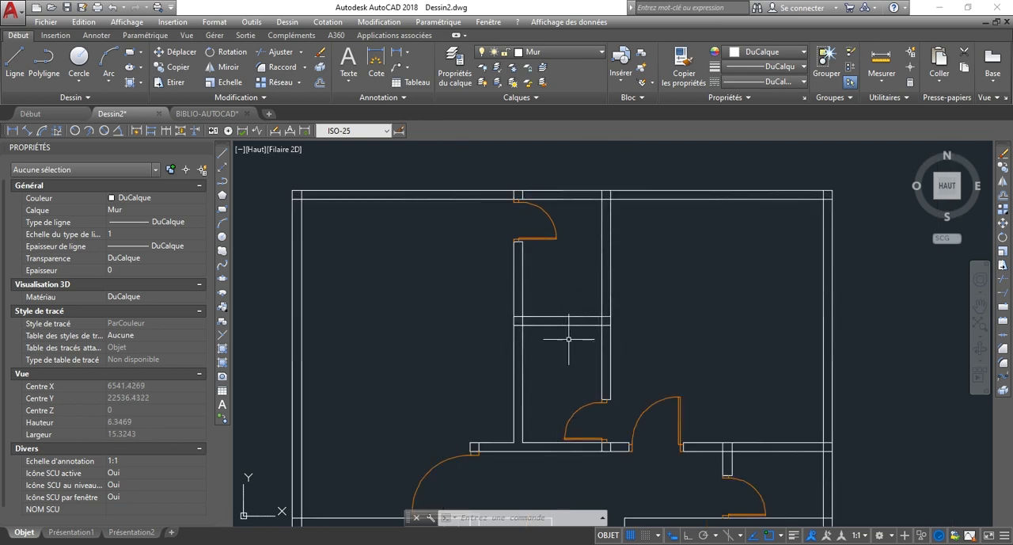
scroll(561, 162, up, 3)
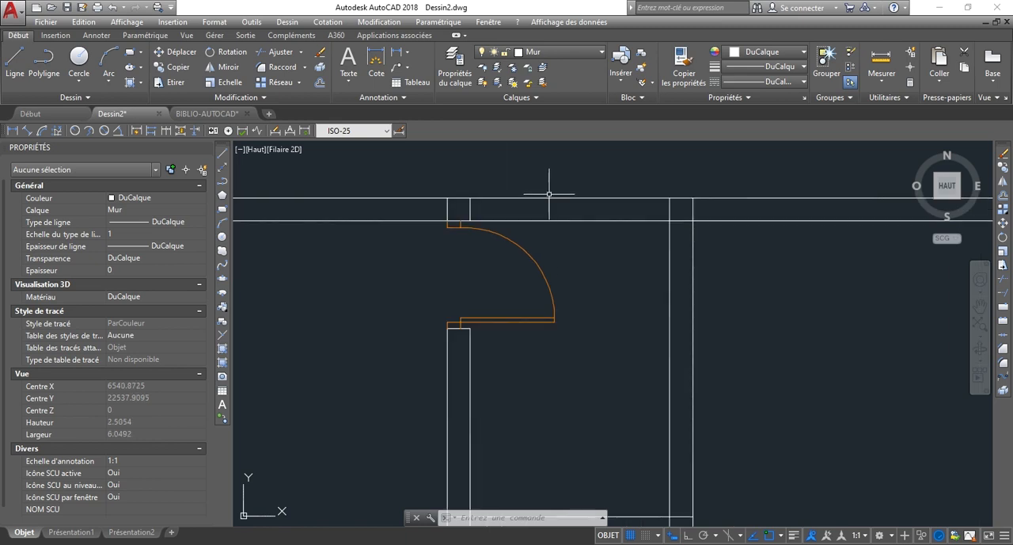
Draw a line across the upper exterior wall of the small central room, starting at the midpoint of the wall's outer line.
scroll(591, 226, up, 2)
scroll(589, 226, down, 2)
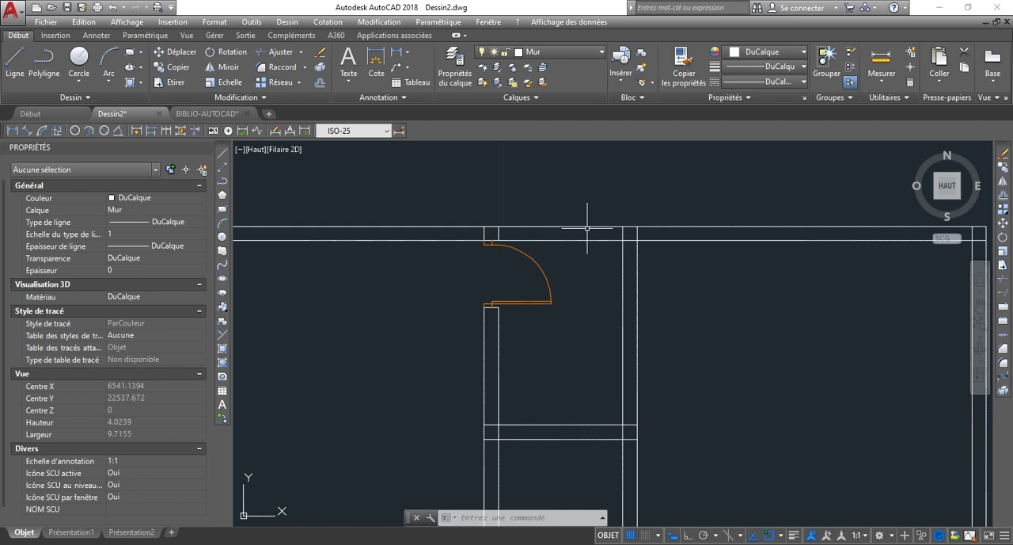
scroll(534, 233, up, 2)
scroll(561, 232, down, 1)
scroll(562, 232, up, 2)
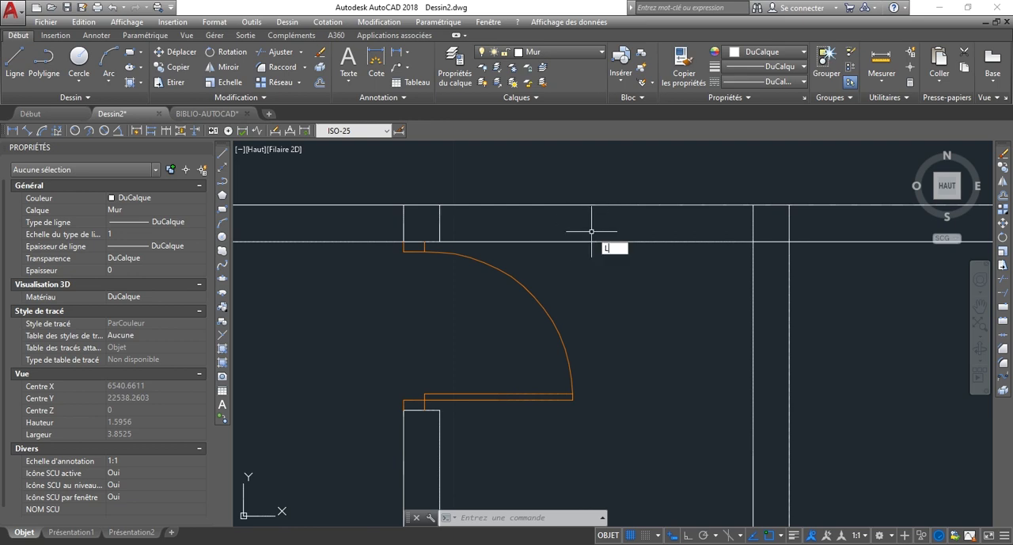
key(Return)
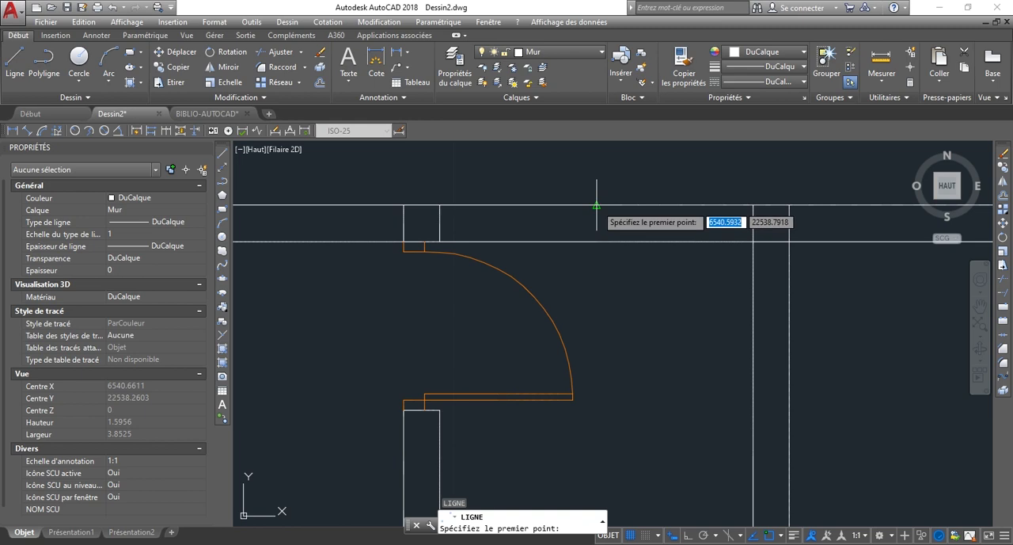
click(597, 205)
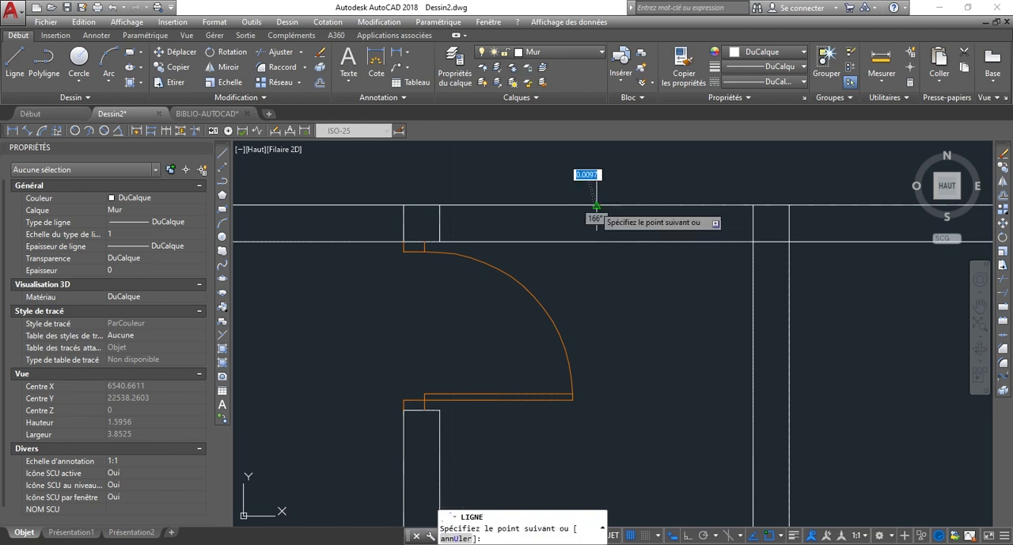
key(Escape)
scroll(597, 226, up, 4)
scroll(591, 230, down, 2)
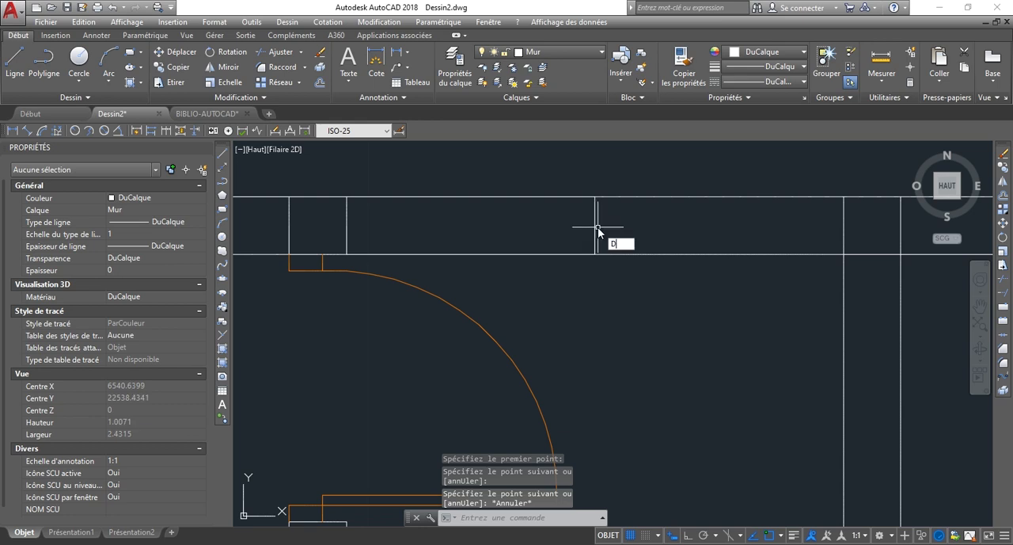
Offset the line across the small room's upper wall by 0.3 to both sides.
text(DC)
key(Return)
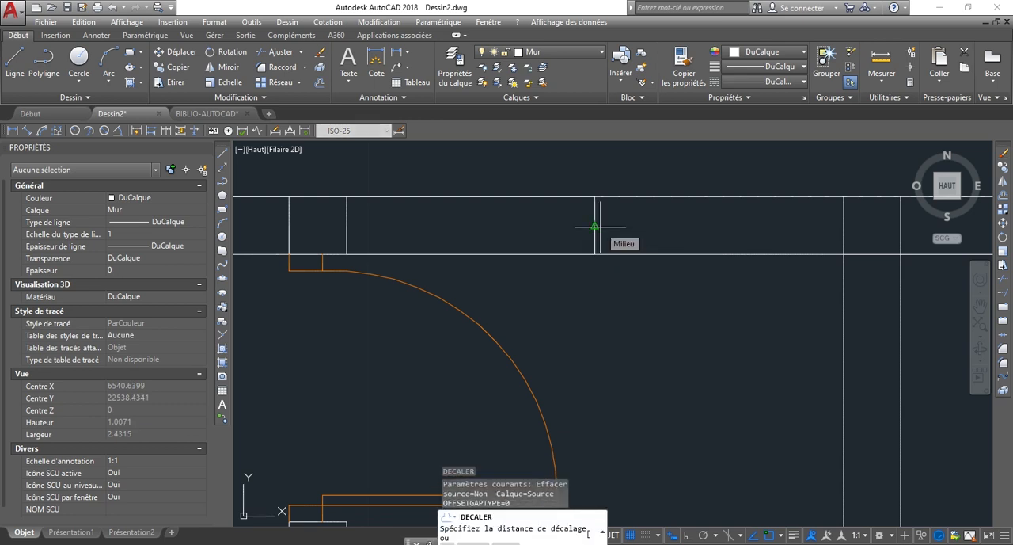
text(0)
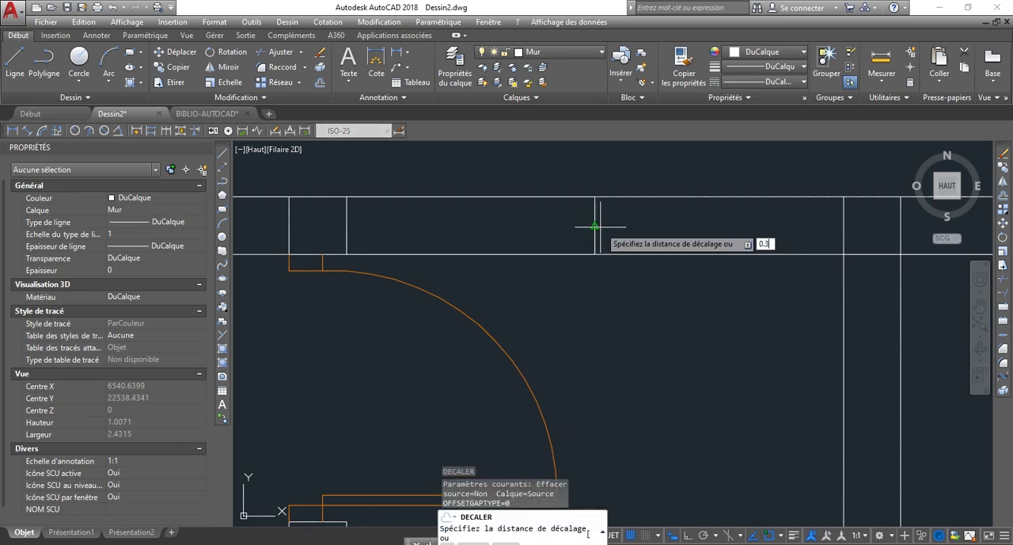
text(.3)
key(Return)
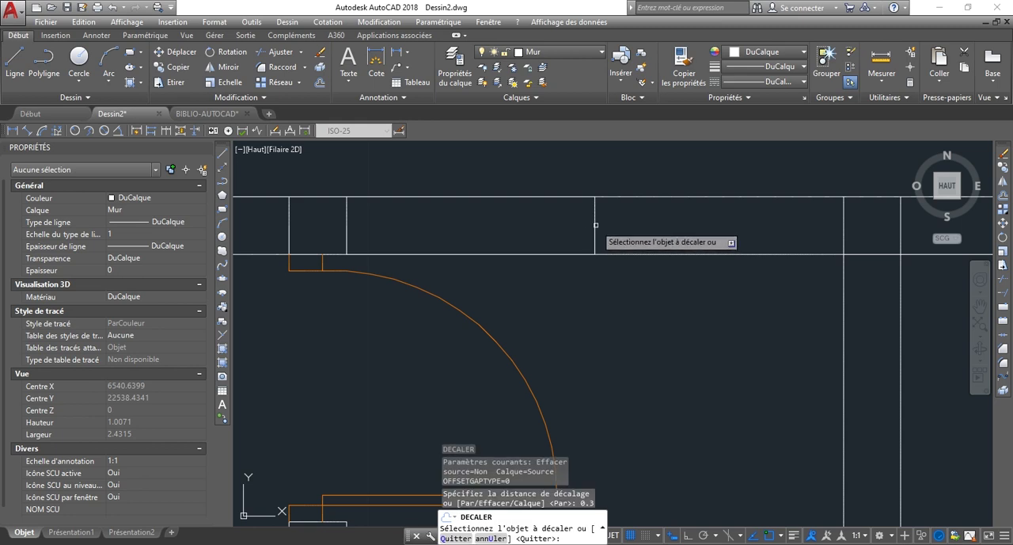
click(595, 226)
click(599, 224)
click(595, 216)
click(536, 229)
key(Escape)
Delete the original centre line between the two offset lines in the upper wall.
click(543, 184)
click(631, 331)
key(Delete)
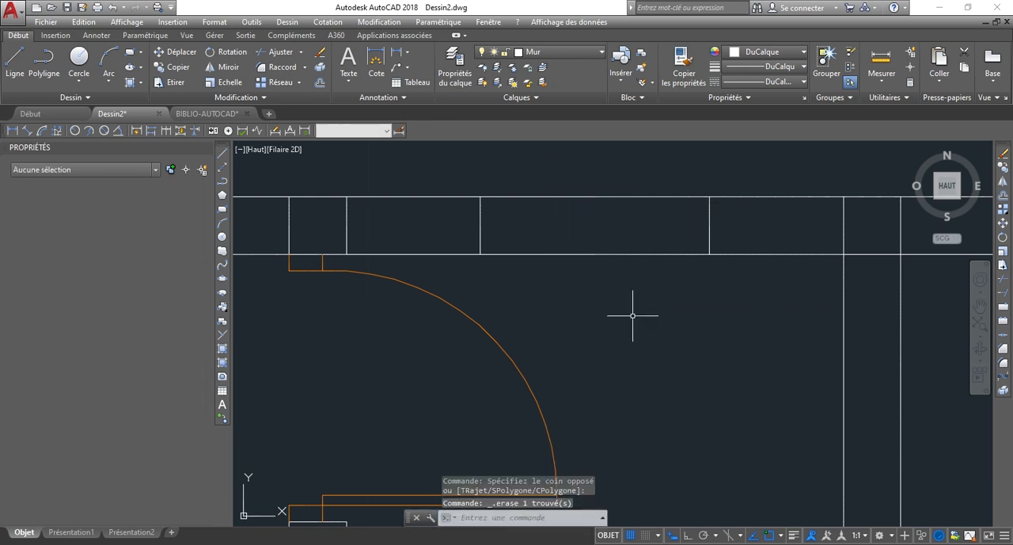
Trim both upper wall lines between the two offset lines to create the small room's window opening.
text(AJ)
key(Return)
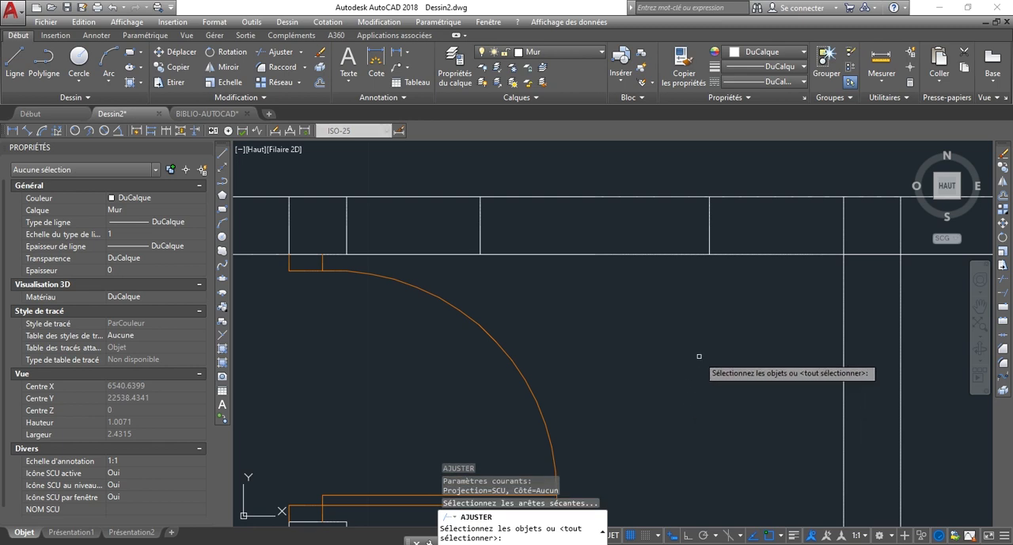
key(Return)
click(657, 317)
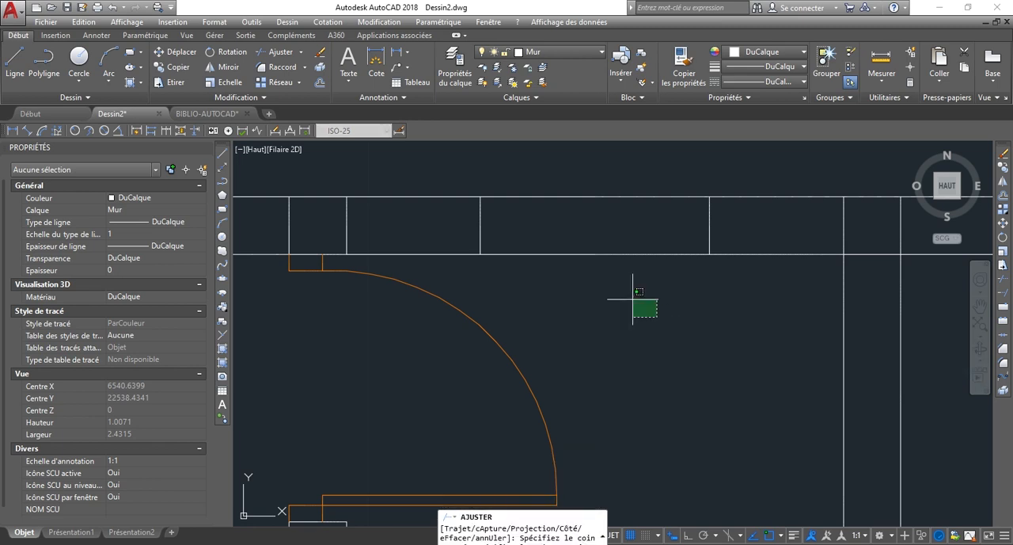
click(574, 165)
scroll(586, 252, down, 8)
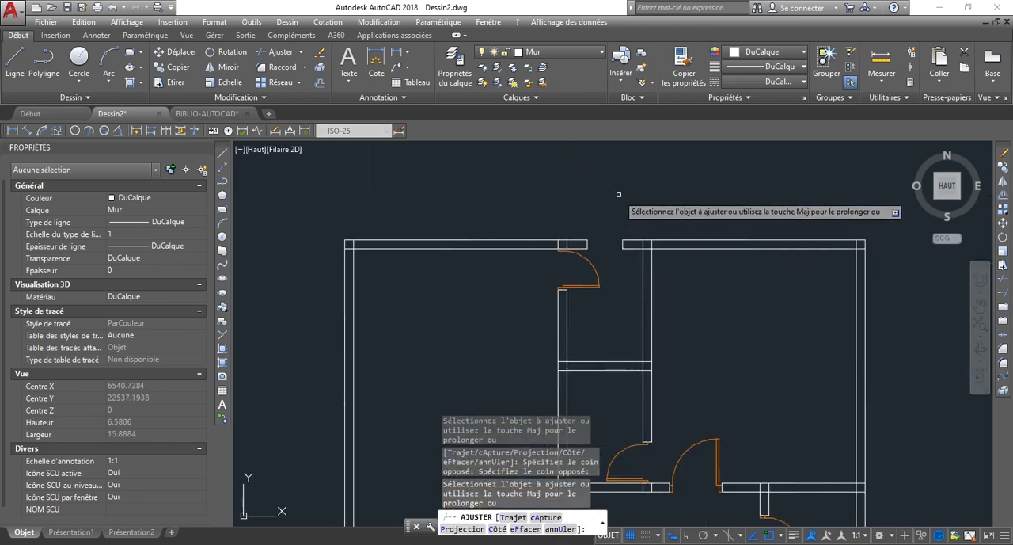
scroll(613, 218, up, 4)
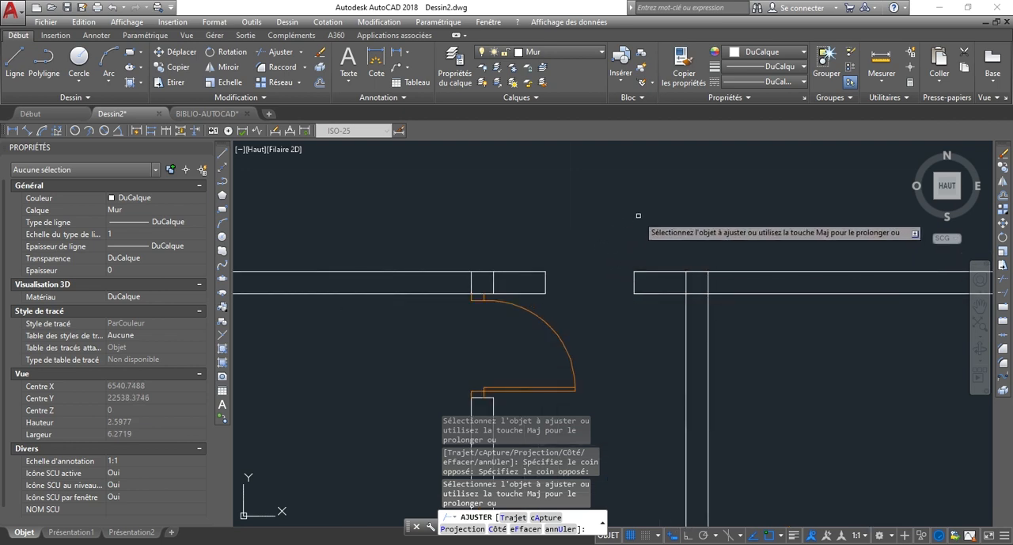
key(Escape)
Examine the rest of the floor plan and the large left room's upper wall for the next window location.
scroll(615, 206, down, 5)
scroll(616, 302, down, 6)
scroll(614, 348, up, 5)
scroll(615, 349, down, 3)
scroll(546, 352, up, 1)
scroll(553, 372, up, 3)
scroll(620, 362, down, 3)
scroll(581, 314, up, 1)
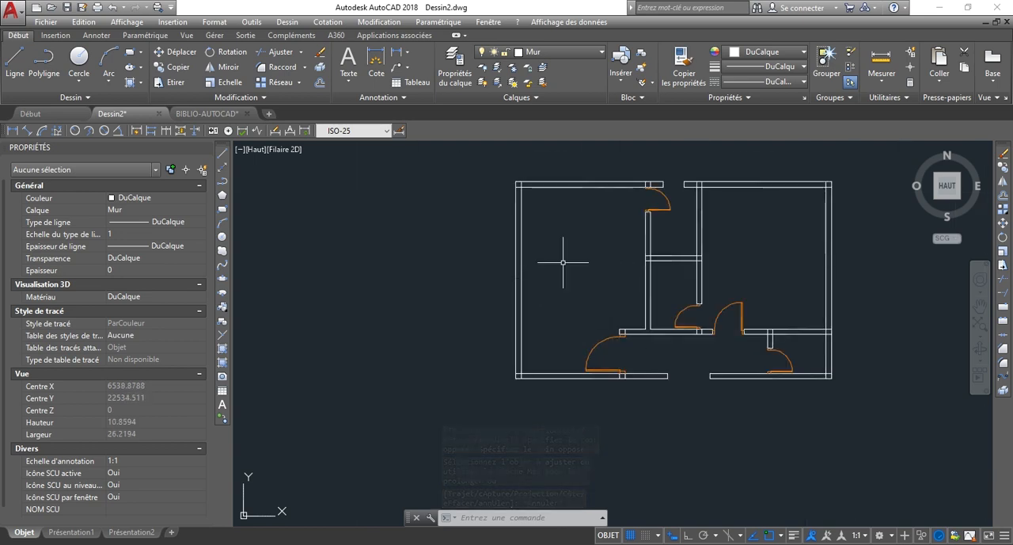
scroll(580, 318, up, 3)
scroll(552, 274, down, 2)
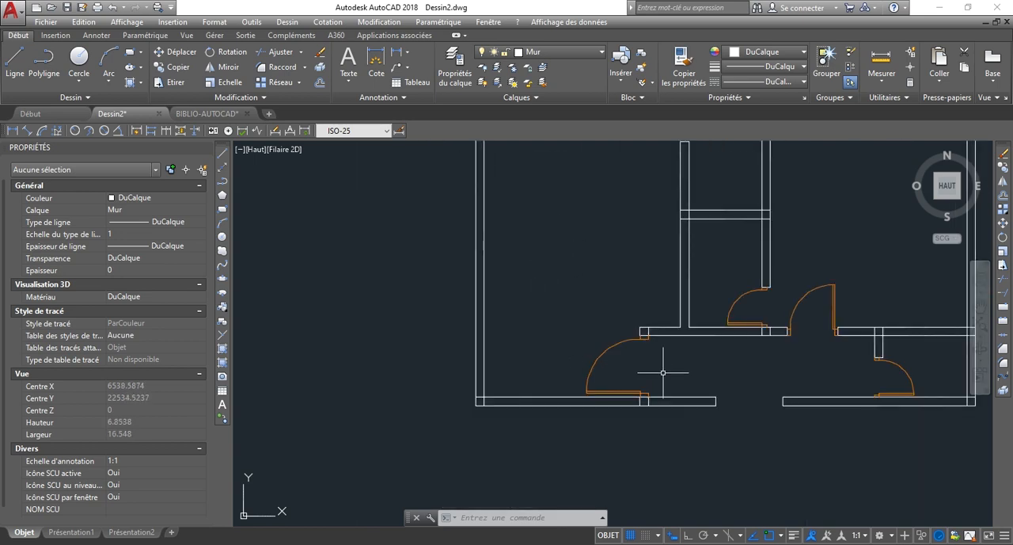
scroll(565, 385, down, 3)
scroll(556, 369, up, 3)
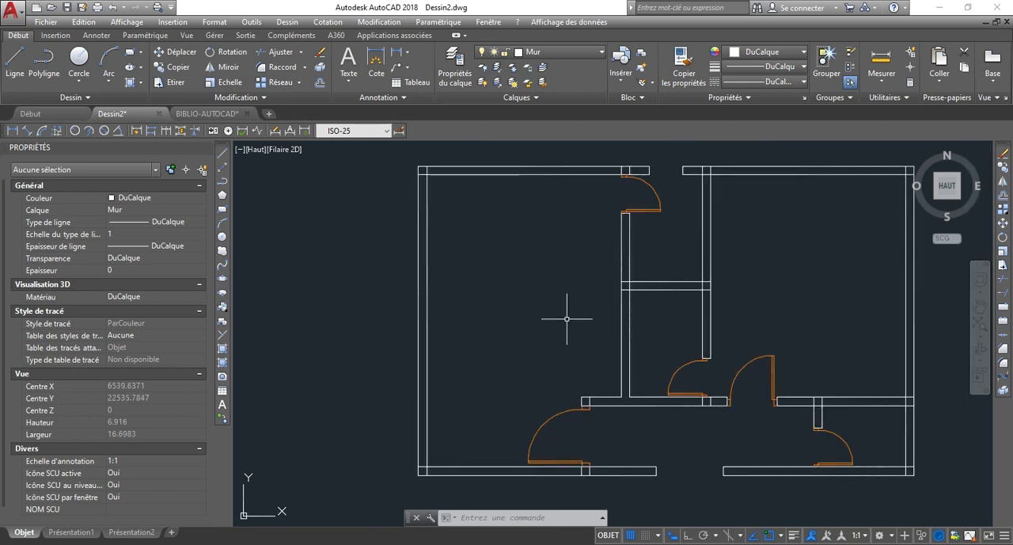
scroll(510, 222, down, 2)
scroll(510, 222, up, 2)
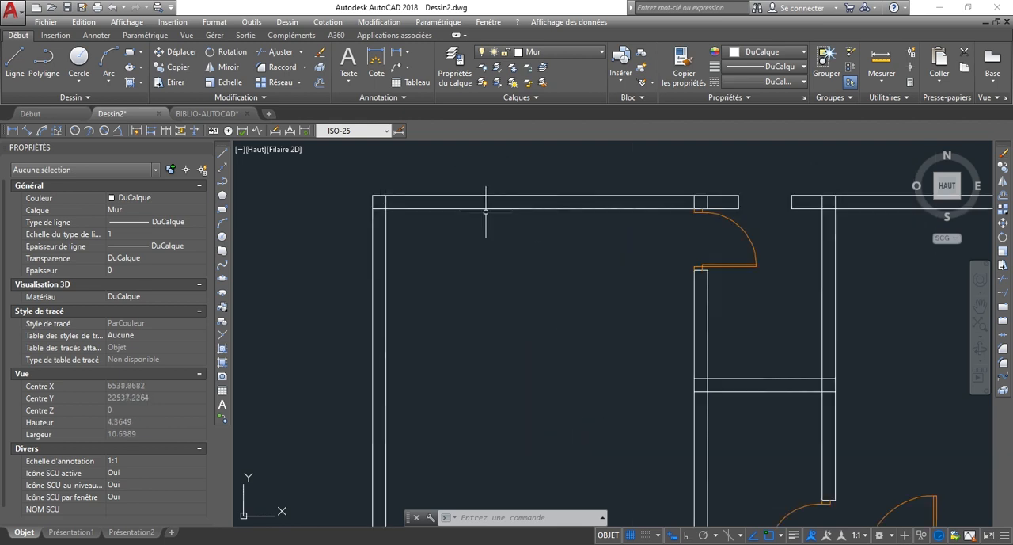
scroll(475, 274, up, 2)
scroll(476, 278, down, 2)
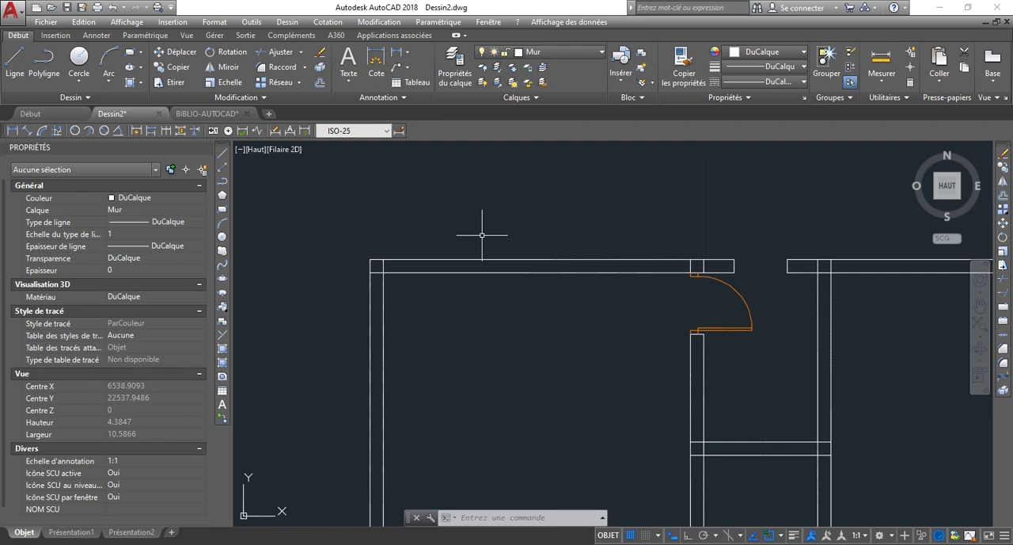
scroll(473, 266, up, 2)
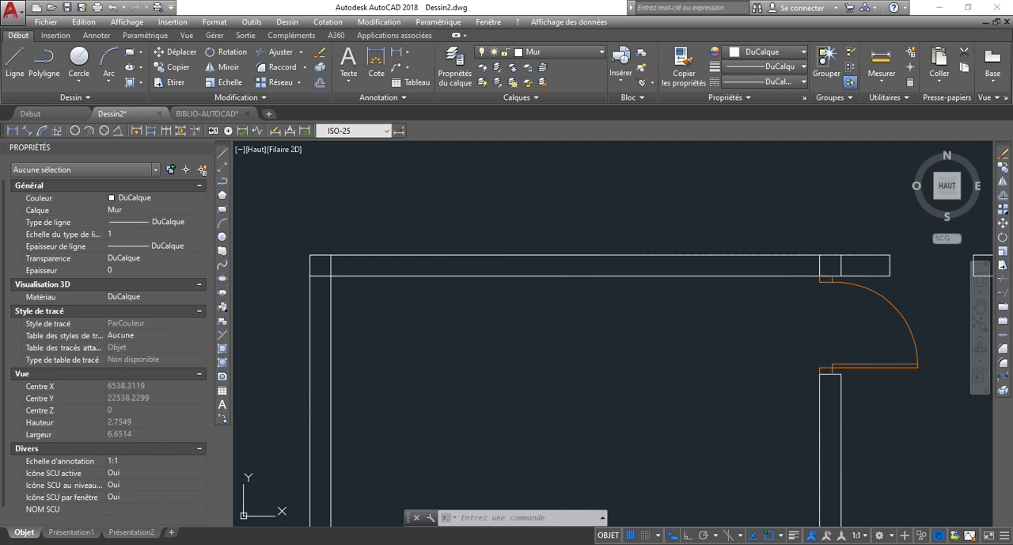
key(Return)
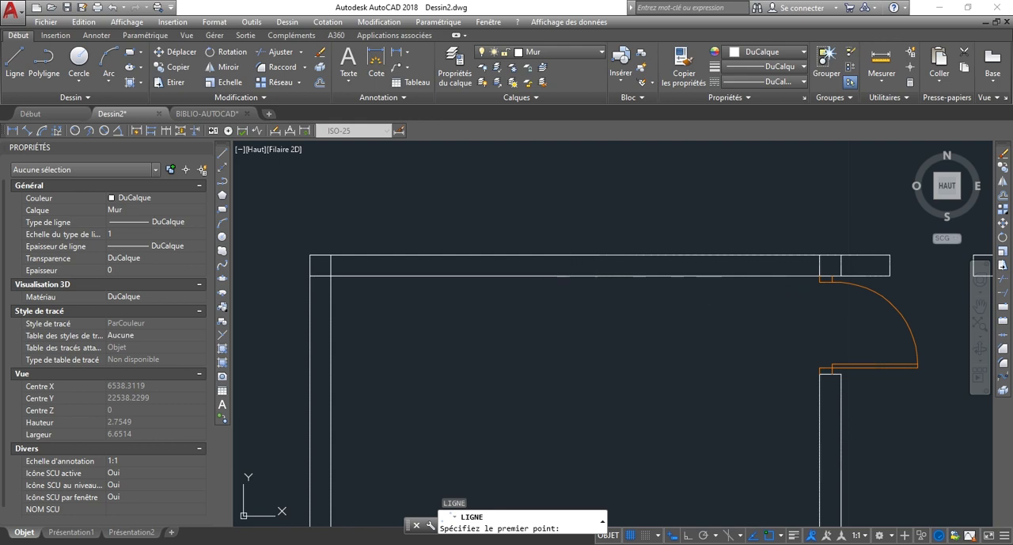
key(Escape)
click(486, 276)
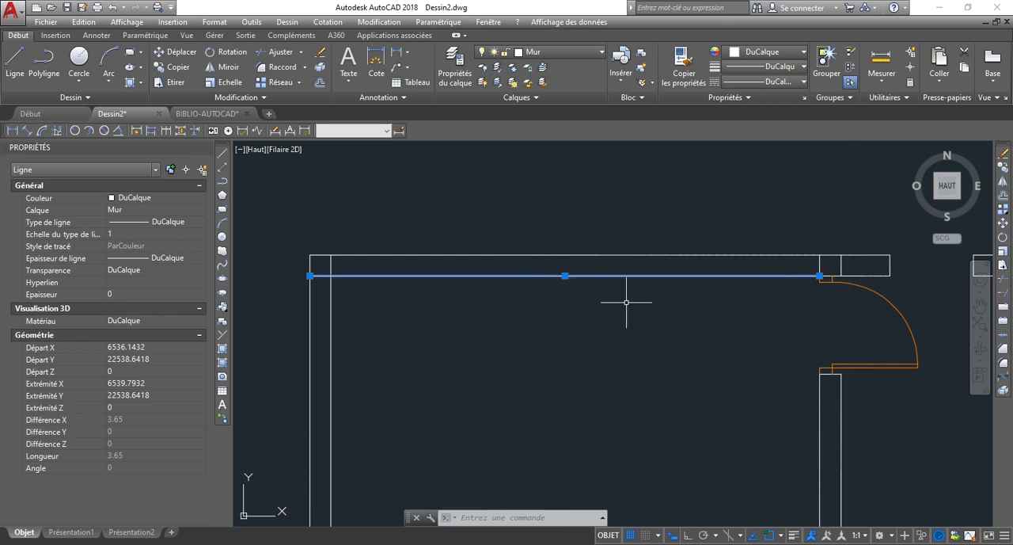
scroll(340, 280, up, 2)
key(Escape)
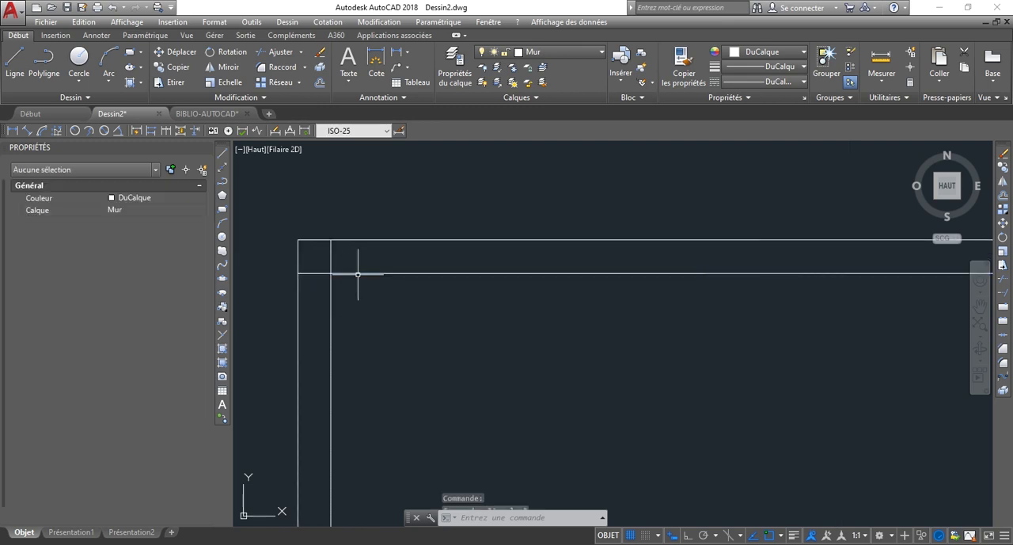
Shorten the large left room's inner upper wall line so it starts at the left wall's inner face.
scroll(334, 273, up, 3)
scroll(344, 273, down, 3)
scroll(353, 276, down, 3)
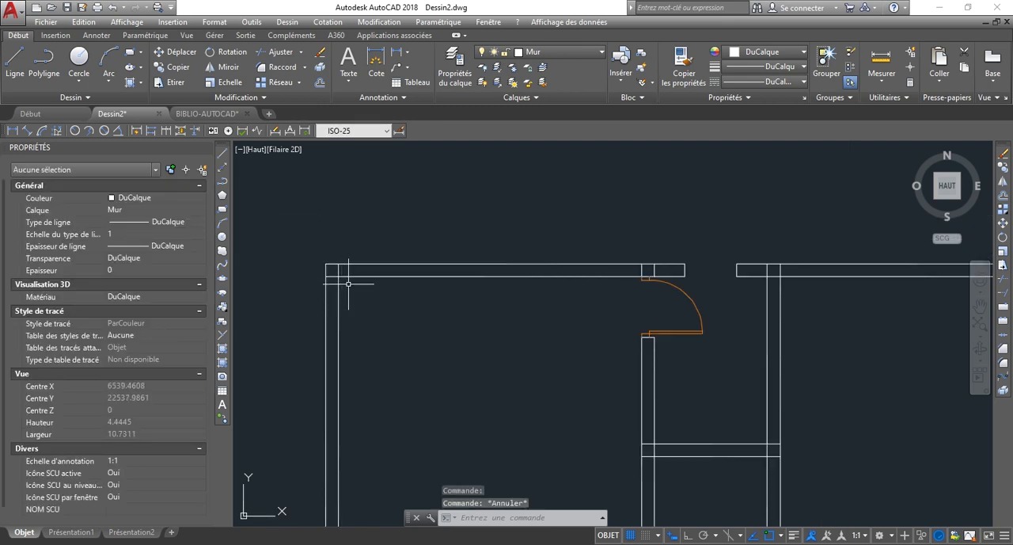
scroll(503, 350, up, 4)
click(503, 349)
click(441, 236)
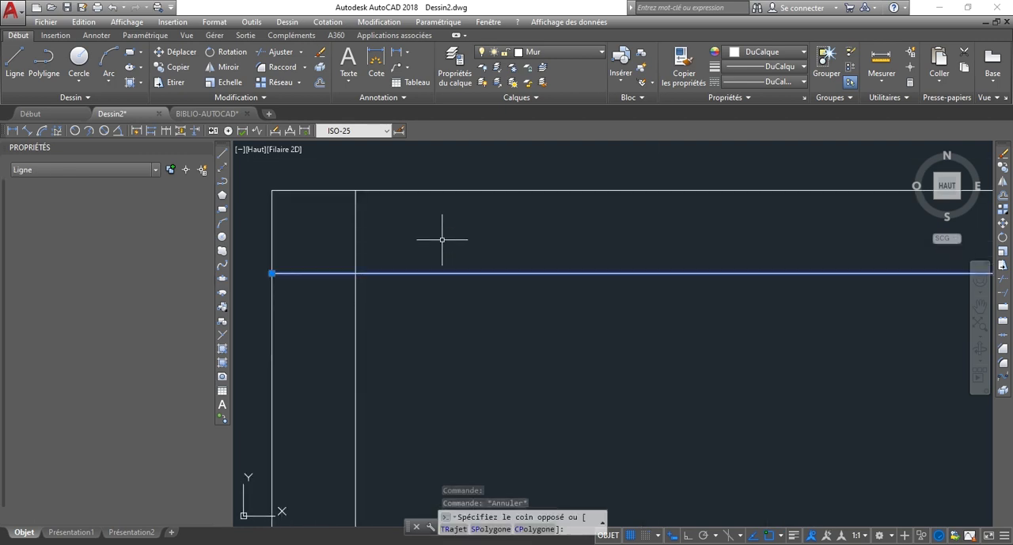
click(272, 273)
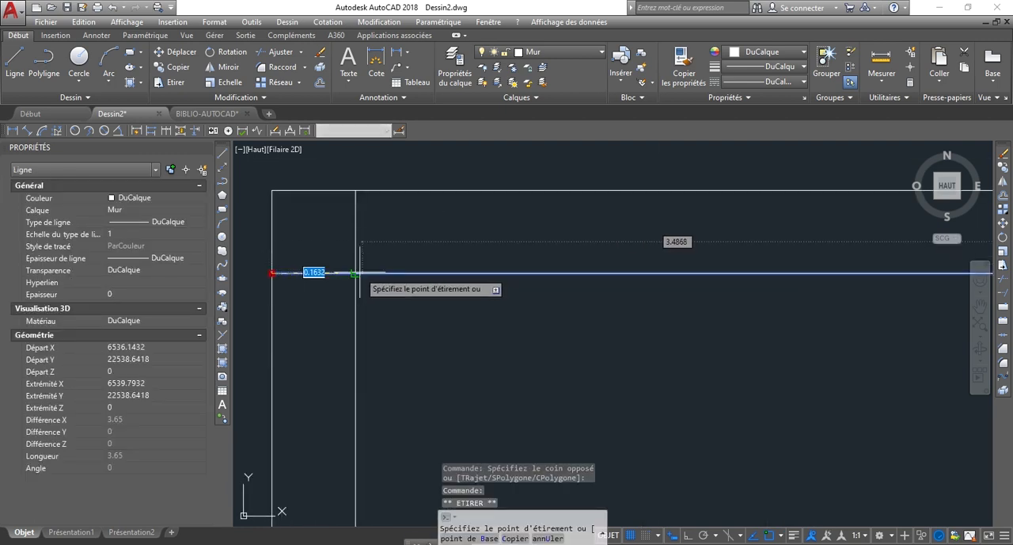
click(355, 273)
key(Escape)
Draw a short line from the large room's upper-left inner corner to the left wall's outer face.
text(l)
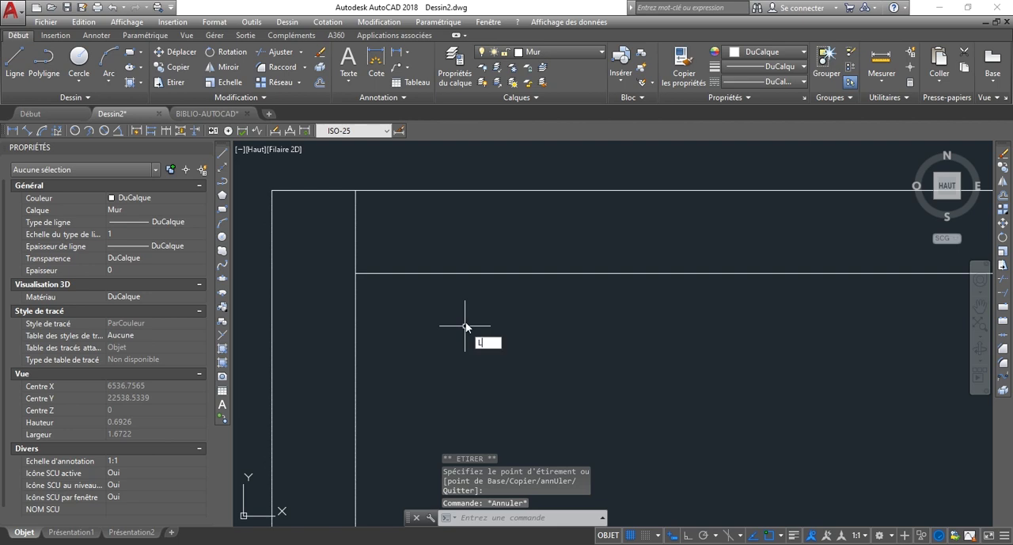
key(Return)
click(356, 273)
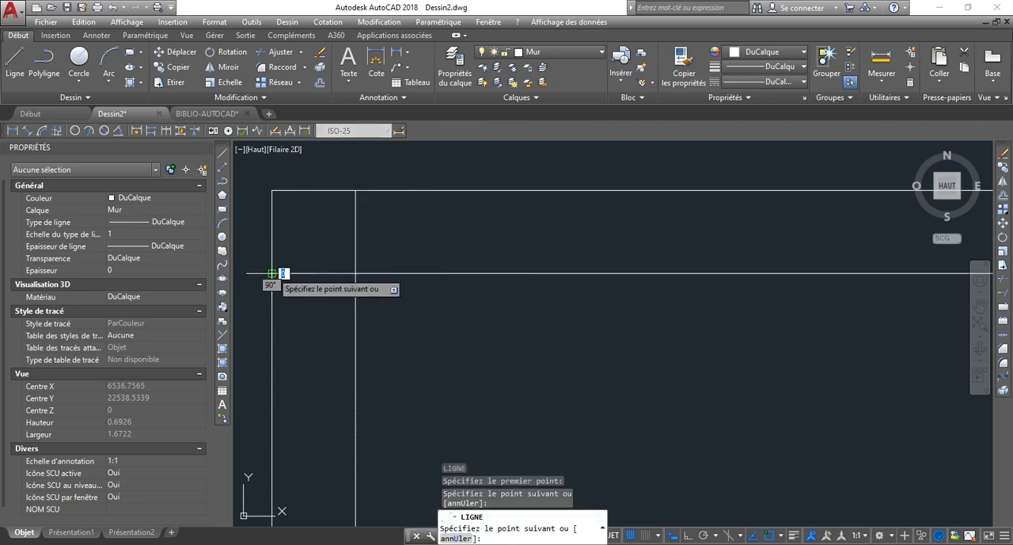
key(Escape)
Draw a line across the large left room's upper wall from the midpoint of its inner edge to the outer edge.
scroll(509, 313, down, 5)
scroll(640, 294, down, 4)
scroll(693, 303, up, 4)
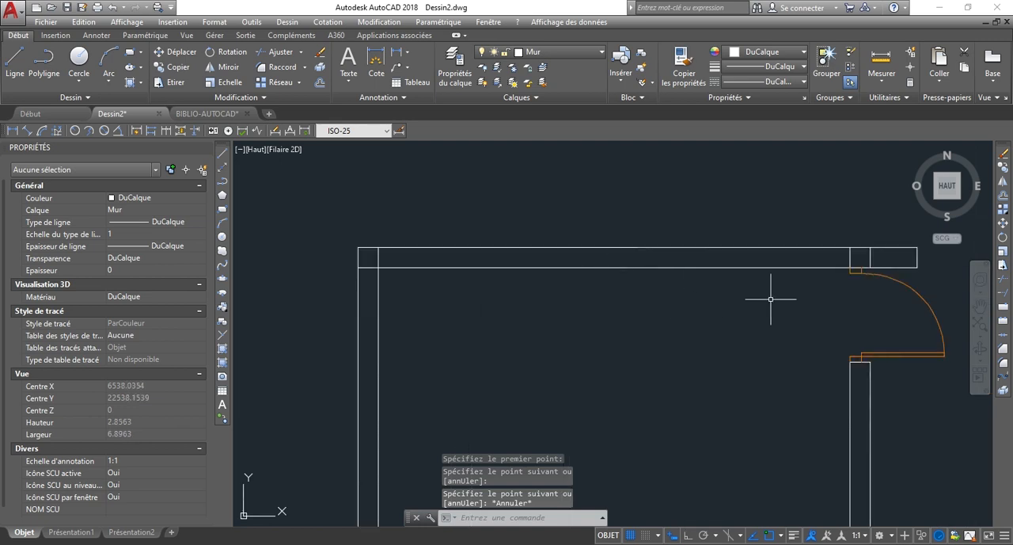
key(Return)
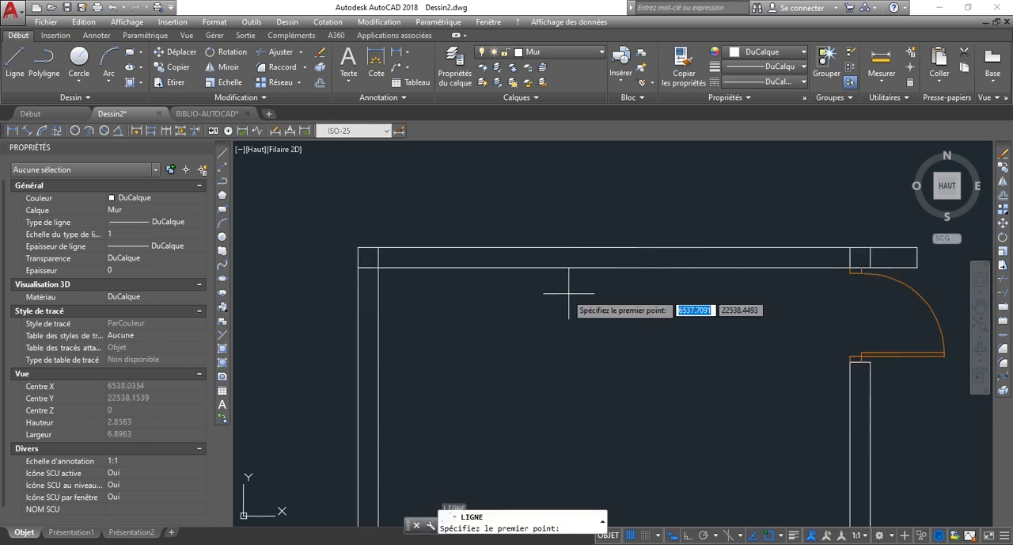
click(614, 267)
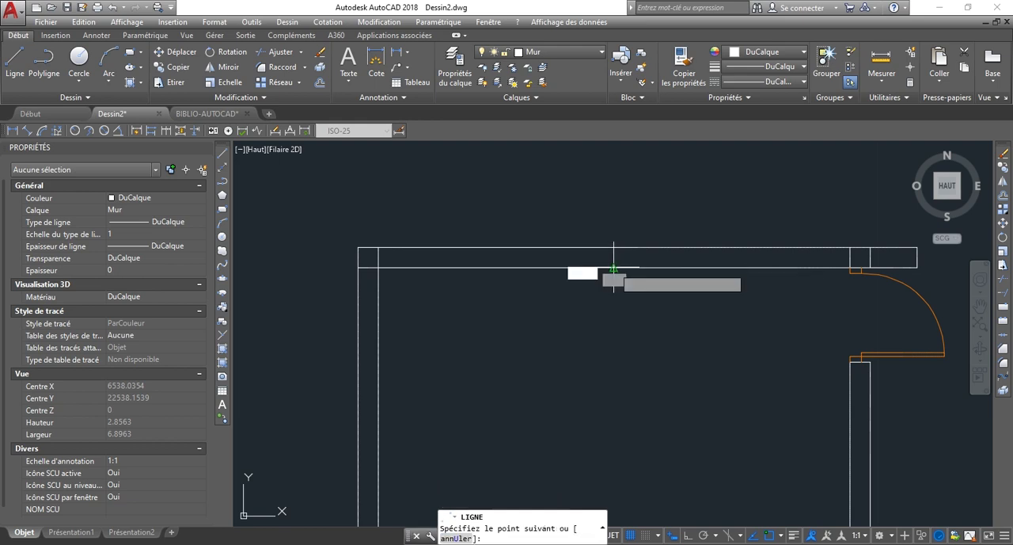
key(Escape)
Offset the line across the large left room's upper wall by 0.8 to both sides.
scroll(595, 282, up, 4)
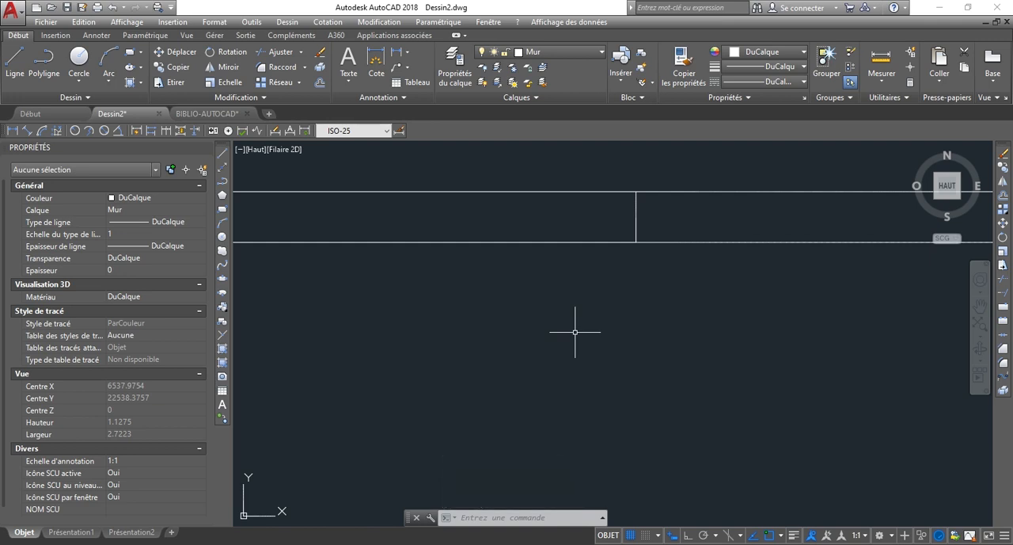
text(dc)
key(Return)
text(0.8)
key(Return)
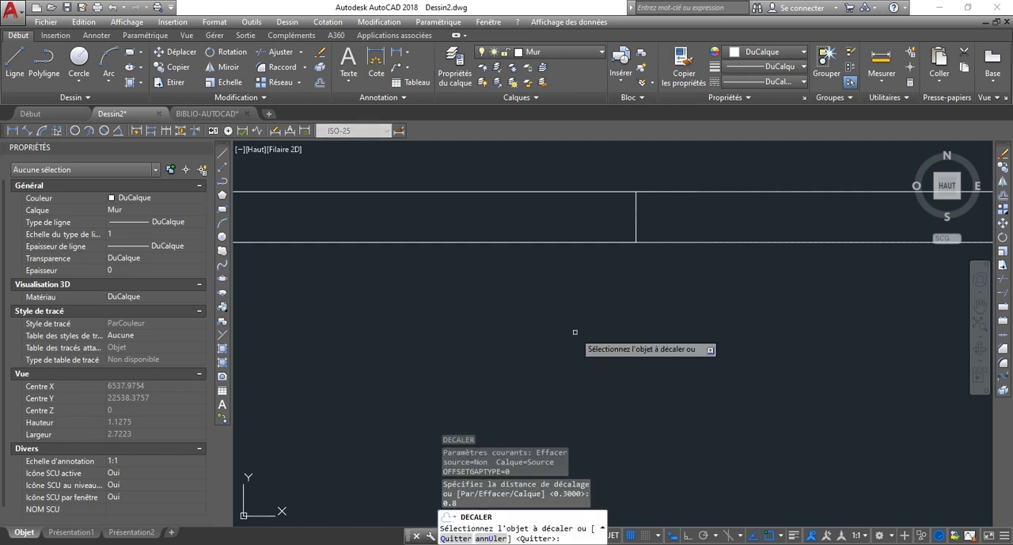
scroll(649, 293, down, 2)
click(613, 263)
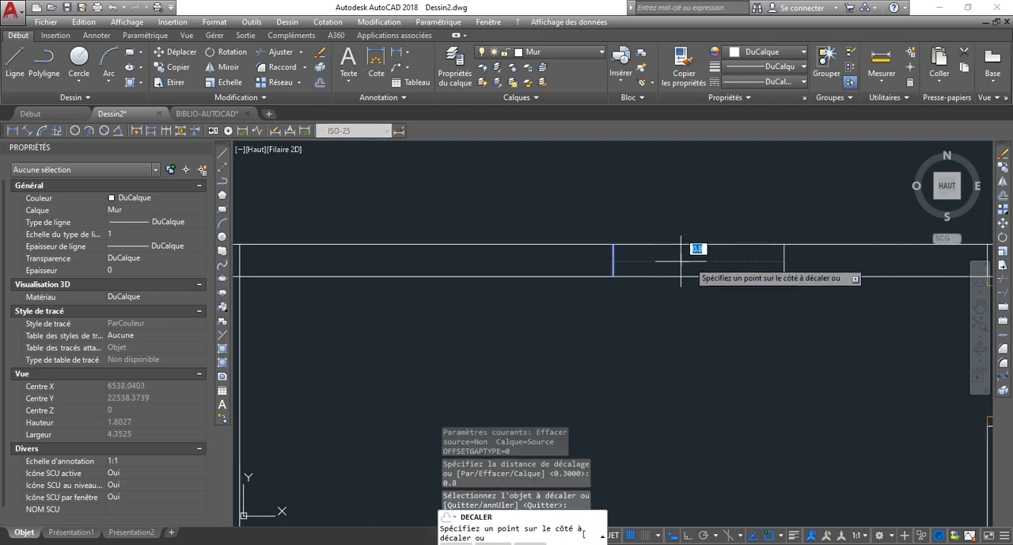
click(699, 250)
click(613, 264)
click(463, 238)
key(Escape)
Delete the original centre line between the two offset lines in the large left room's upper wall.
click(521, 181)
click(764, 418)
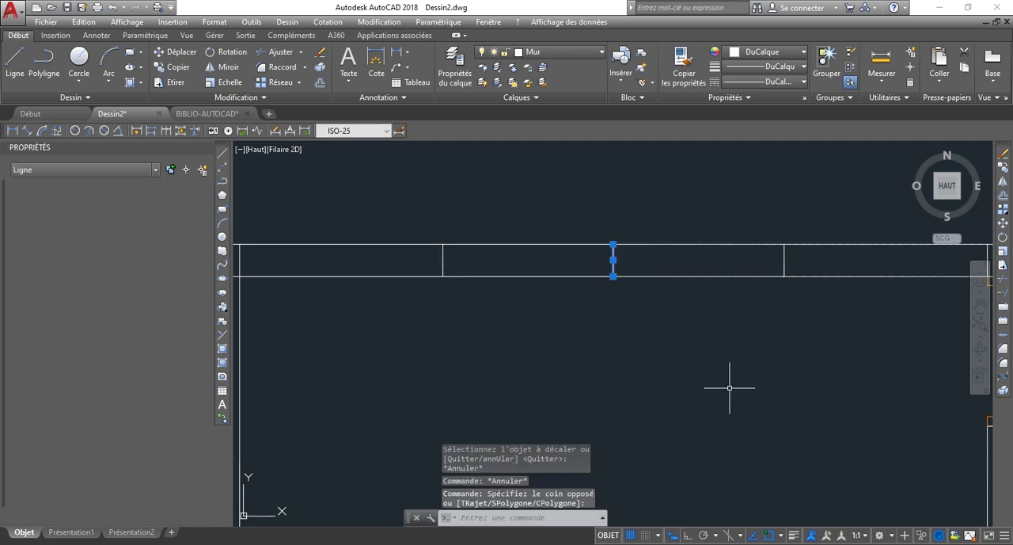
key(Delete)
Trim both upper wall lines between the two offset lines to create the large left room's window opening.
scroll(538, 233, down, 2)
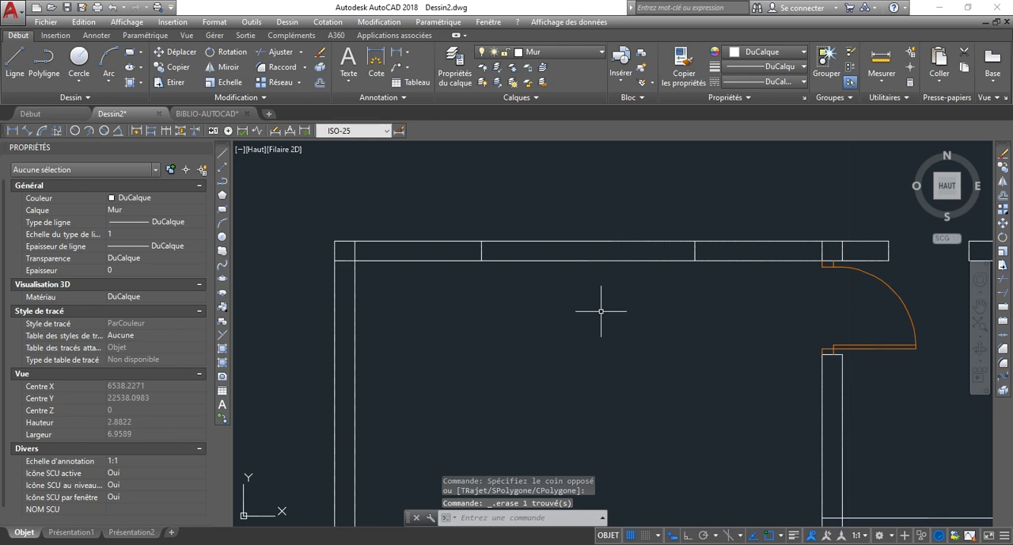
text(j)
key(Return)
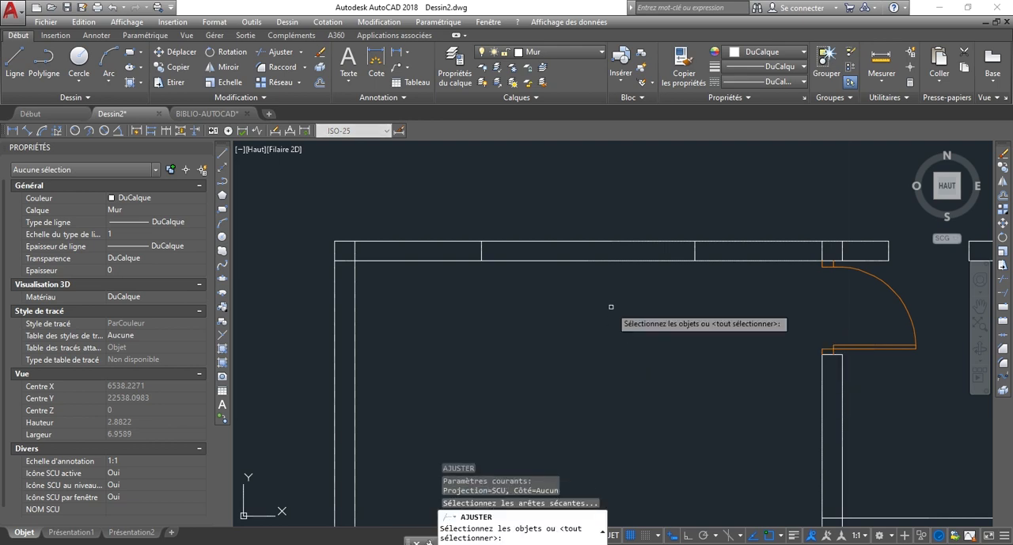
key(Return)
click(636, 338)
click(568, 193)
scroll(582, 249, down, 4)
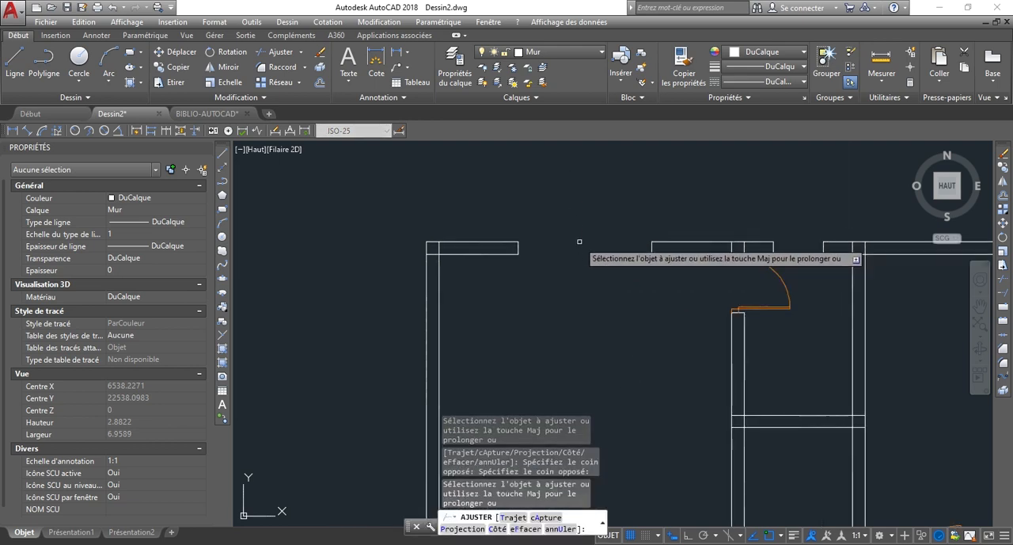
key(Escape)
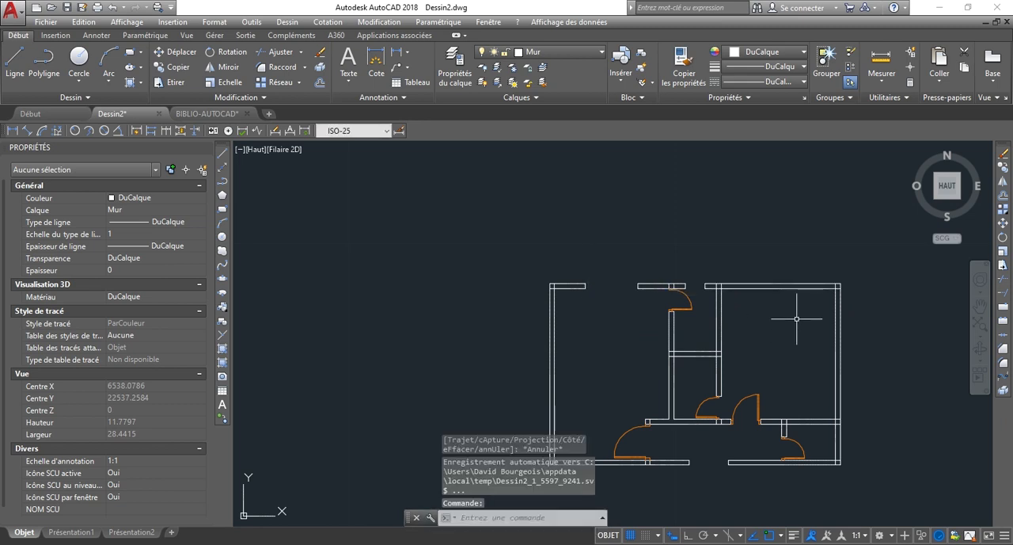
Copy the left room's two window edge lines into the right room's upper wall, from one room's upper-left inner corner to the other's.
scroll(792, 301, up, 3)
scroll(788, 281, down, 1)
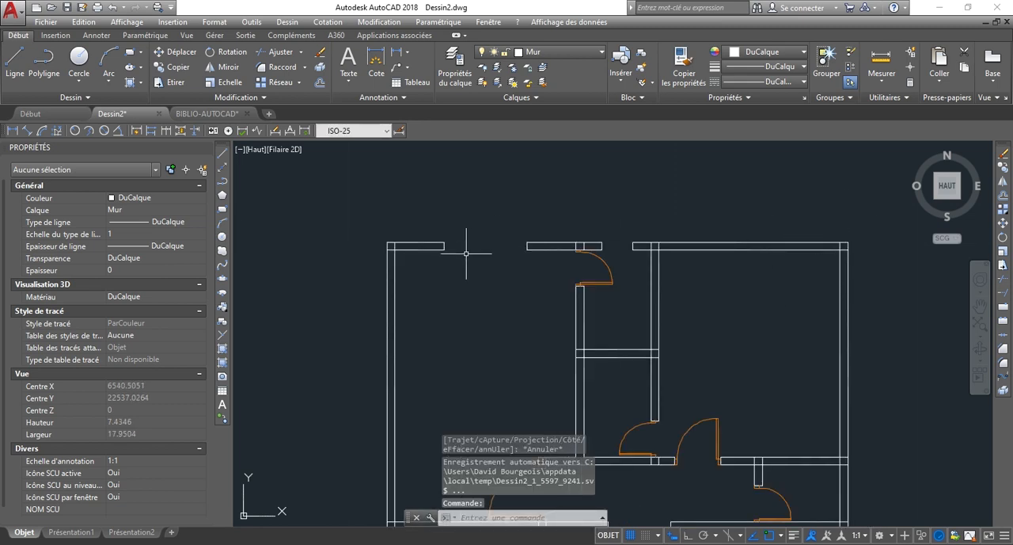
scroll(723, 248, up, 2)
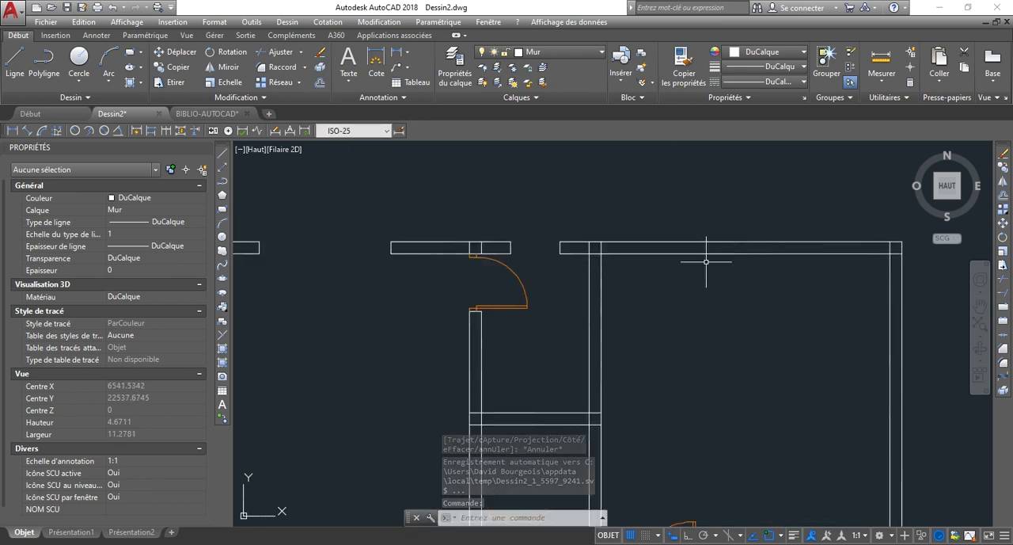
click(721, 252)
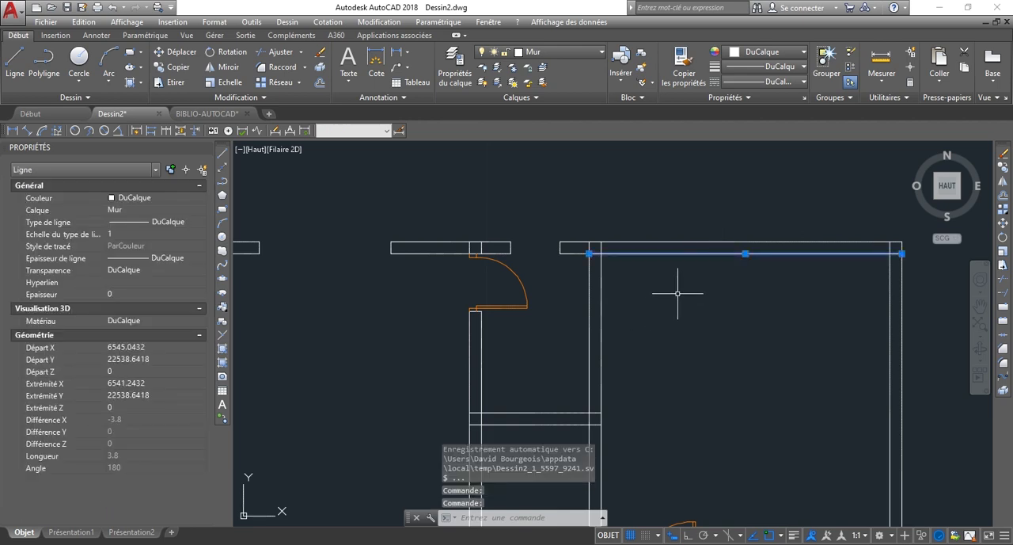
key(Escape)
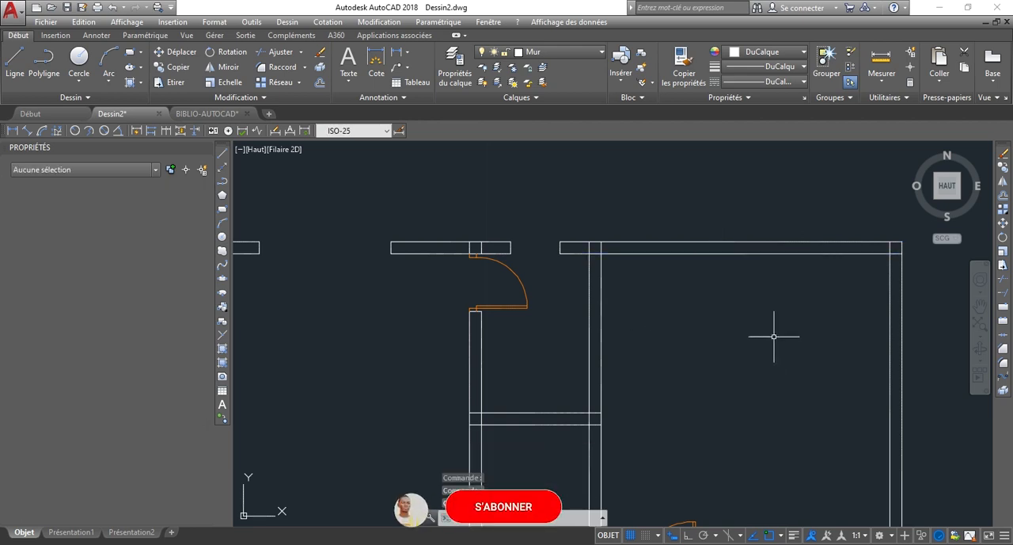
scroll(724, 333, down, 2)
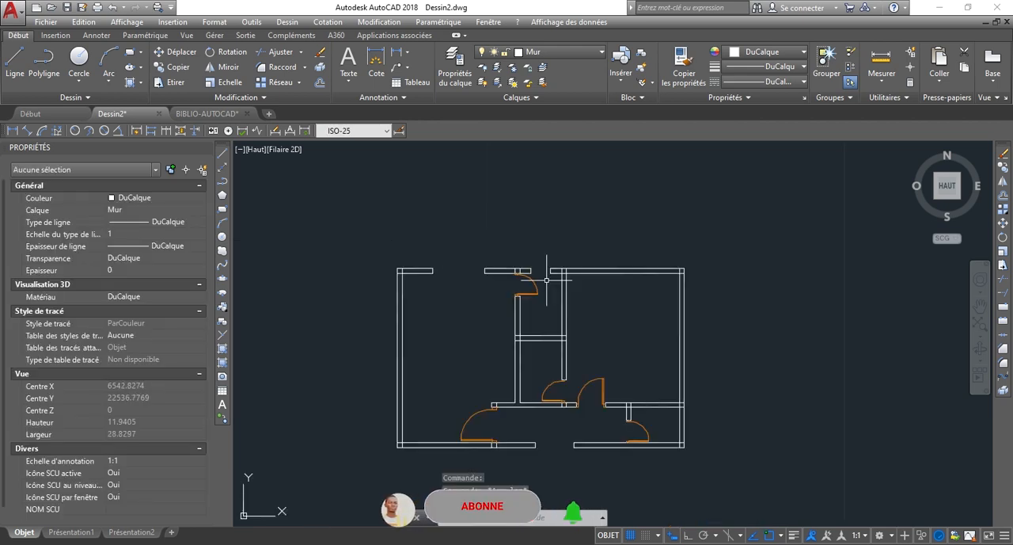
click(403, 246)
click(576, 338)
scroll(492, 315, up, 4)
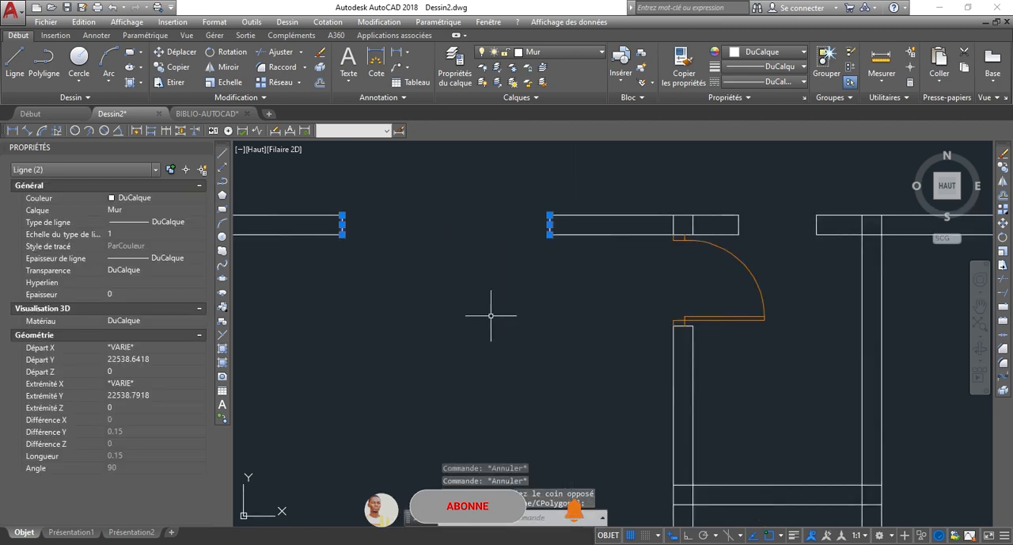
text(CP)
key(Return)
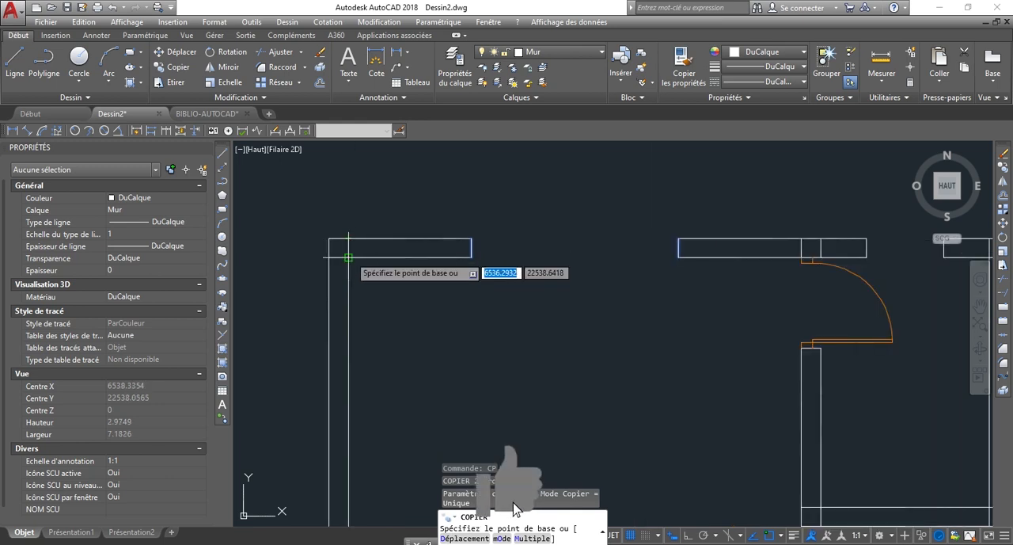
click(349, 238)
scroll(306, 280, down, 3)
scroll(464, 233, up, 4)
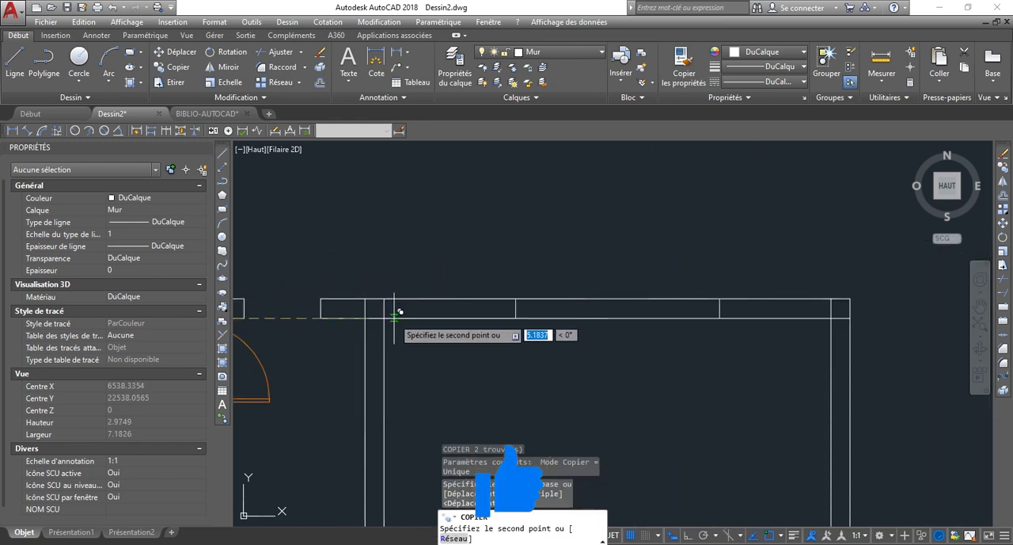
scroll(393, 318, up, 4)
click(369, 315)
Trim both upper wall lines between the two copied lines to create the right room's window opening.
scroll(497, 272, down, 6)
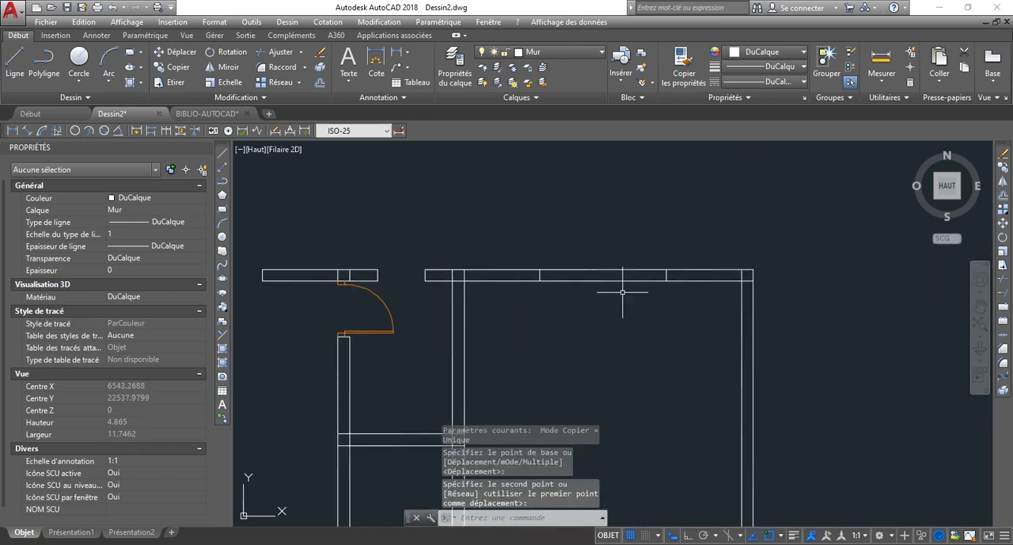
text(AJ)
key(Return)
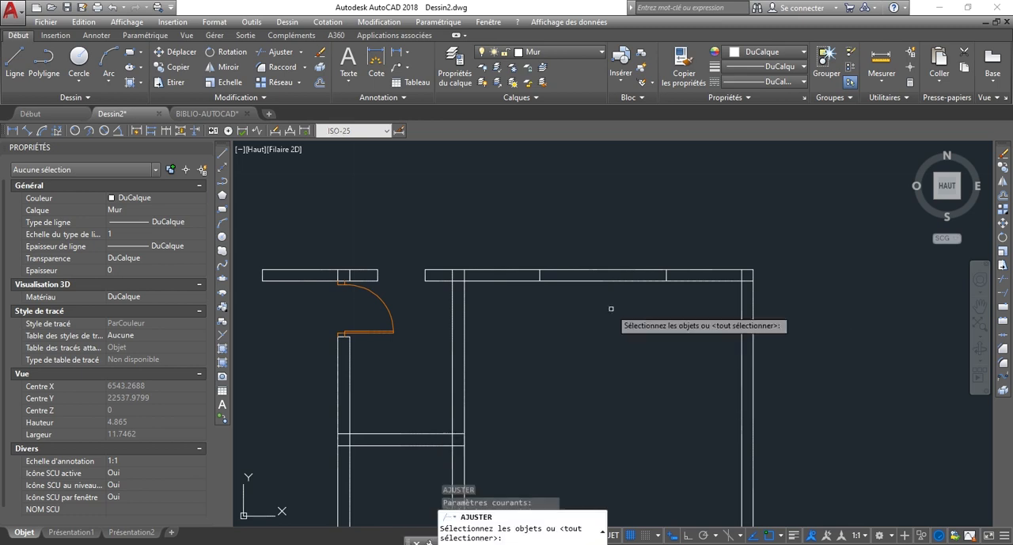
key(Return)
click(626, 339)
click(617, 295)
scroll(689, 238, down, 4)
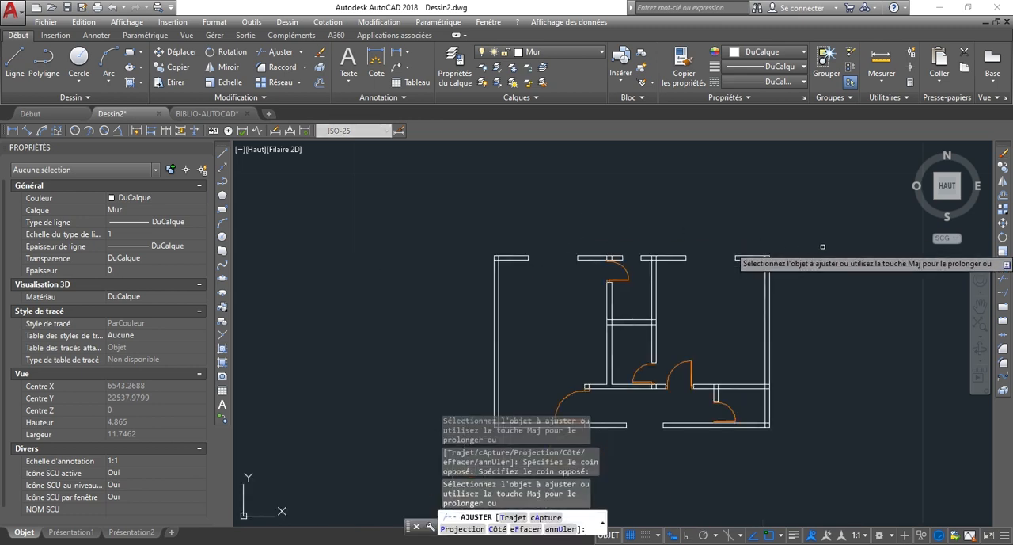
scroll(709, 265, down, 1)
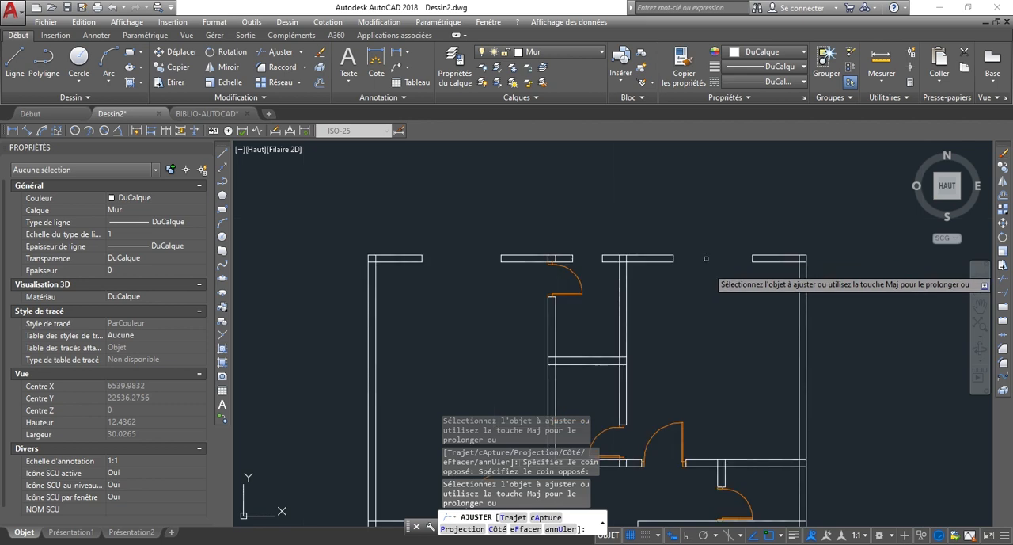
scroll(726, 270, down, 1)
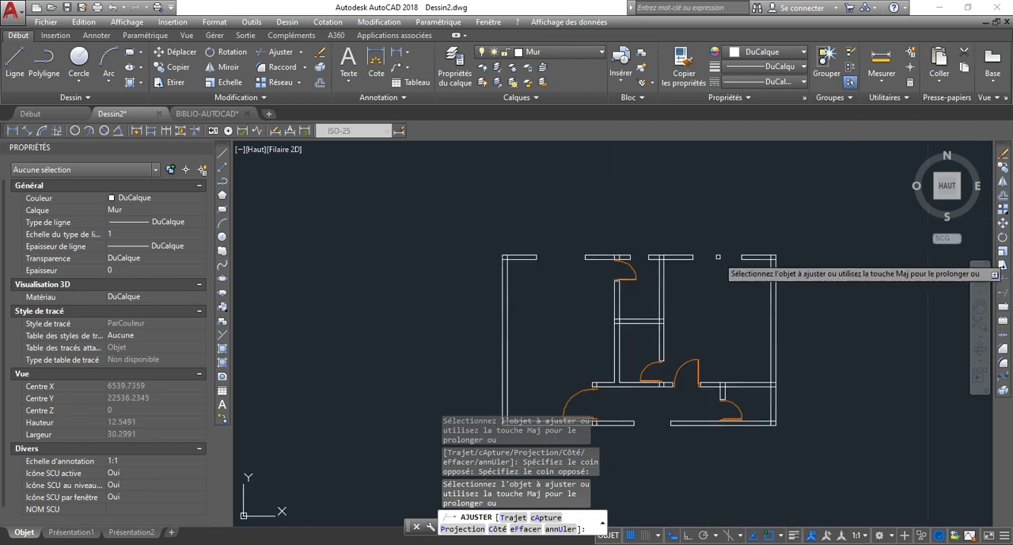
scroll(727, 269, down, 2)
scroll(730, 329, up, 4)
scroll(730, 329, up, 10)
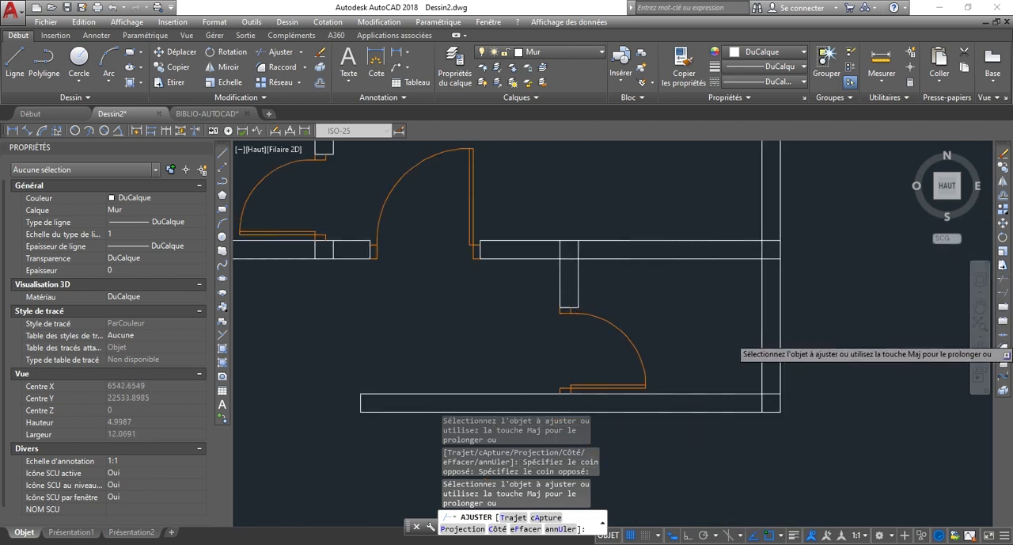
key(Escape)
Draw a line straight across the exterior wall of the small lower-right room, starting at the midpoint of the wall's inner line.
scroll(851, 313, down, 2)
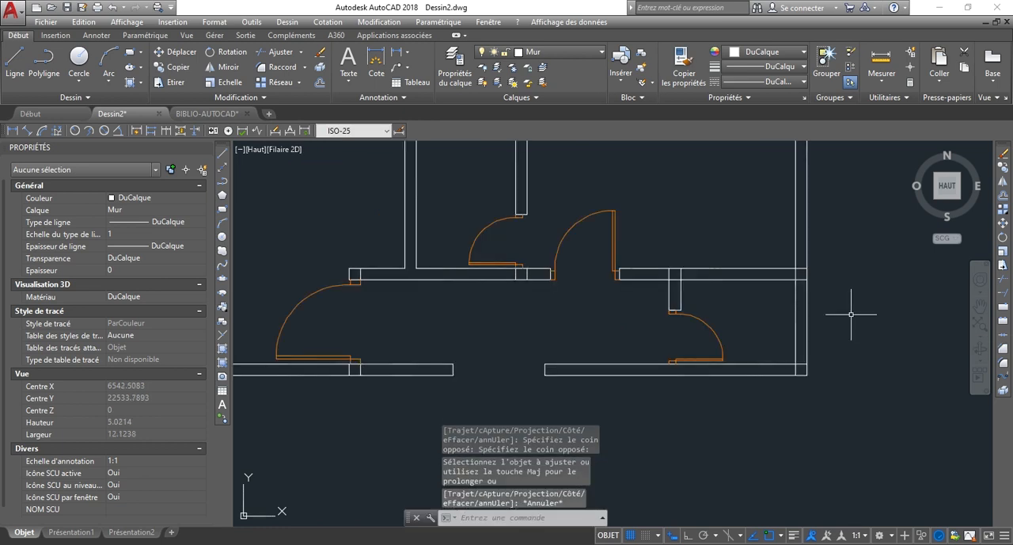
key(Return)
scroll(841, 399, up, 4)
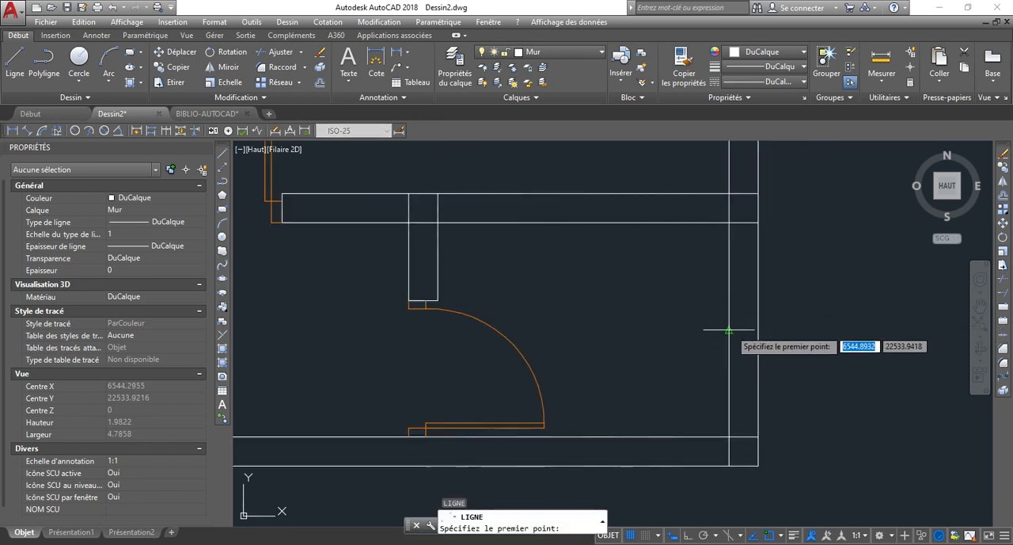
click(728, 330)
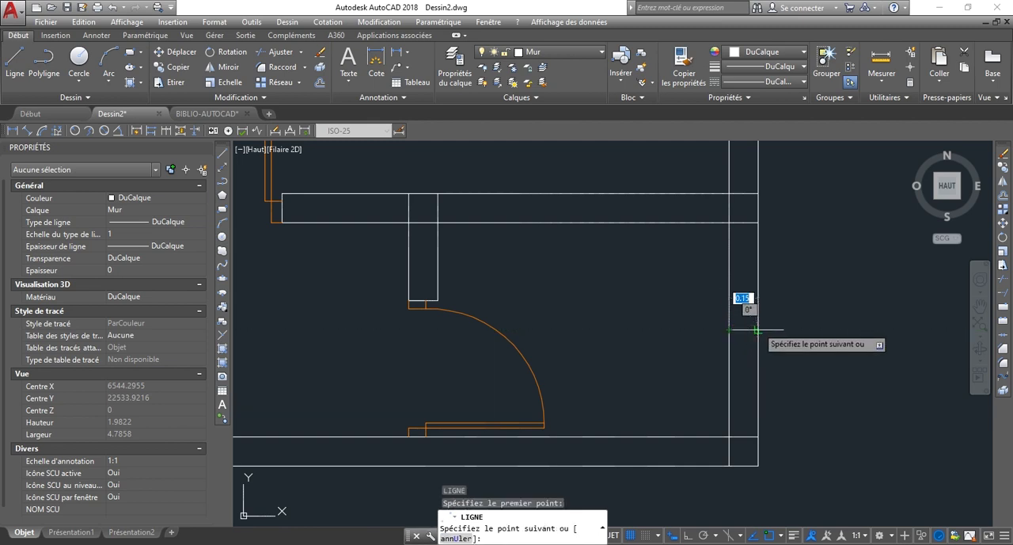
click(757, 330)
key(Escape)
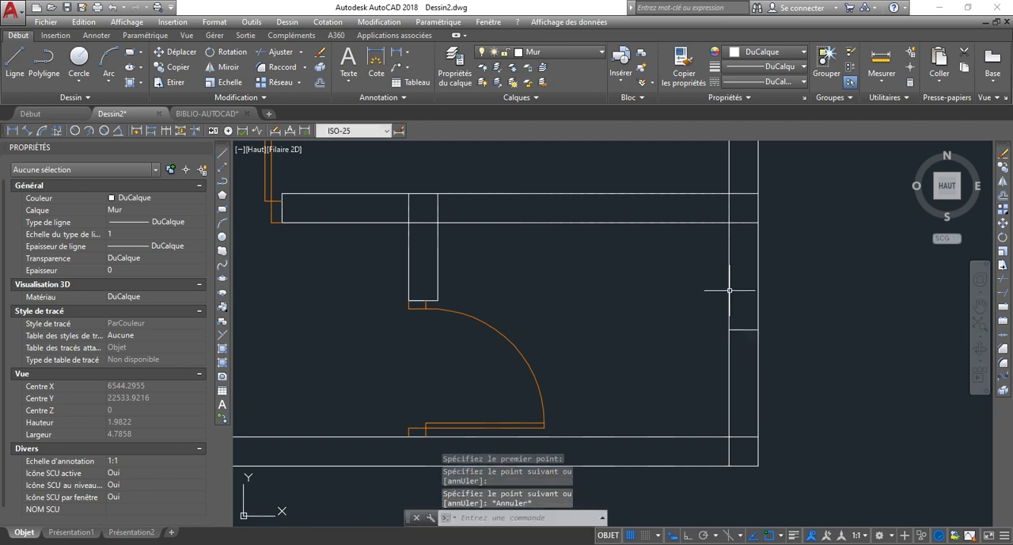
click(729, 302)
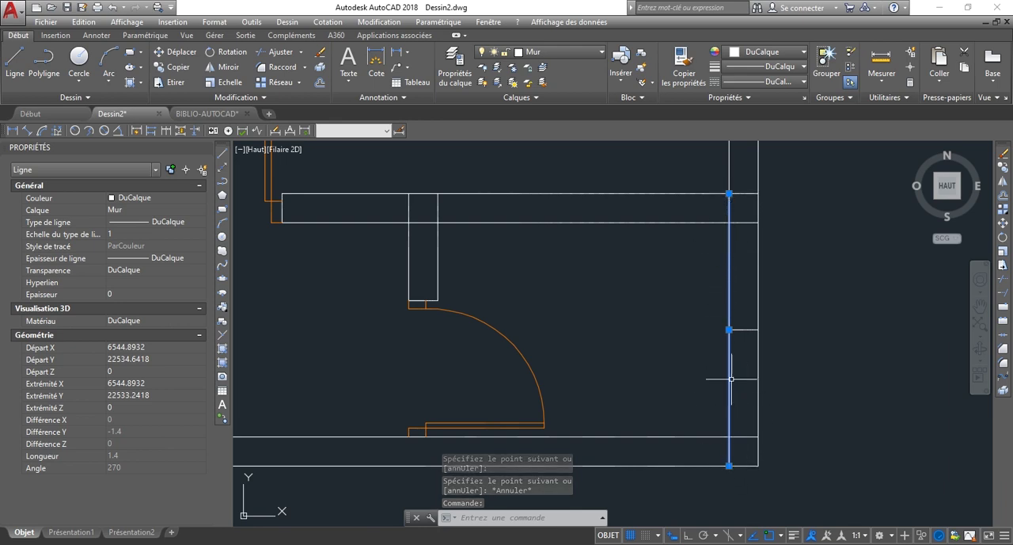
key(Escape)
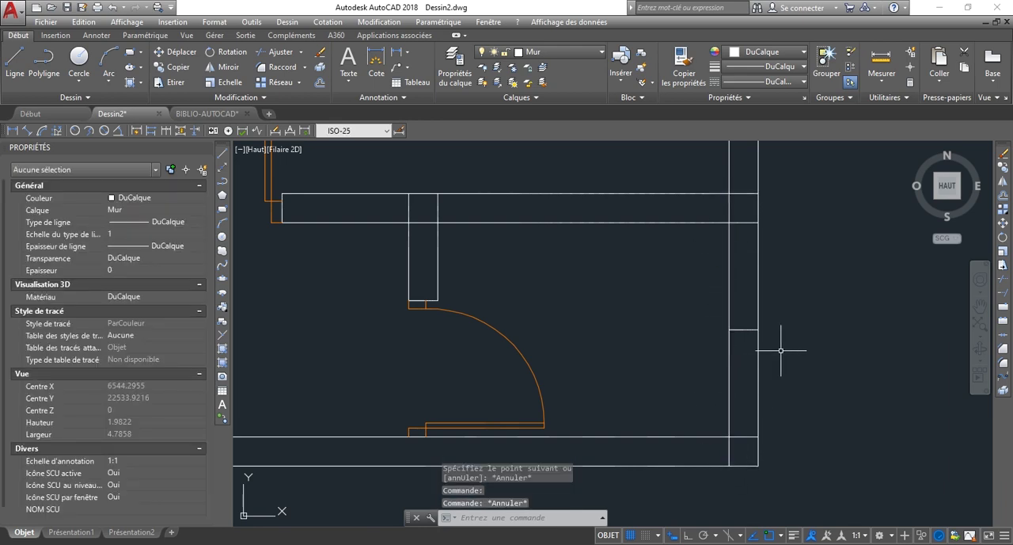
Offset the line across the small lower-right room's exterior wall by 0.3 both upward and downward.
text(DEC)
key(Return)
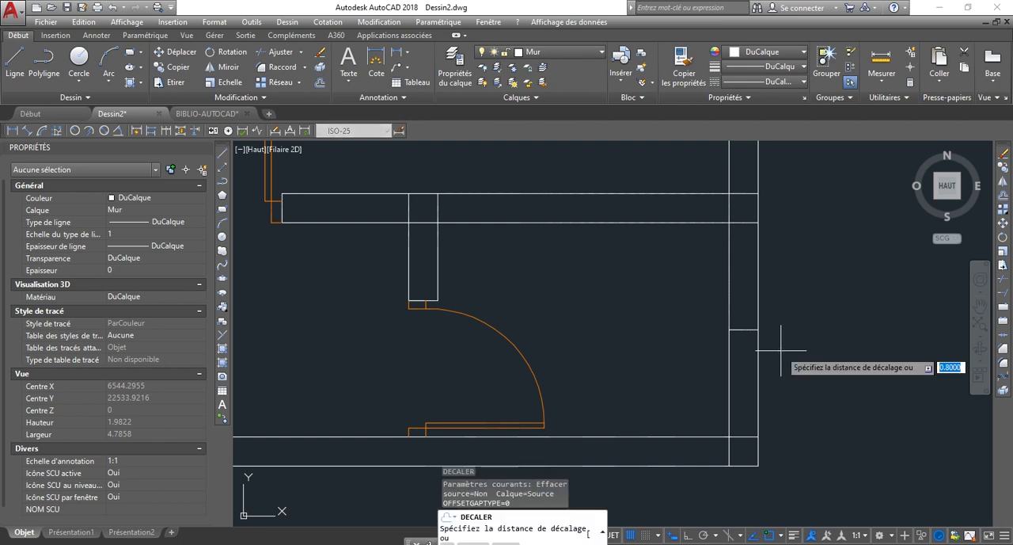
text(0.3)
key(Return)
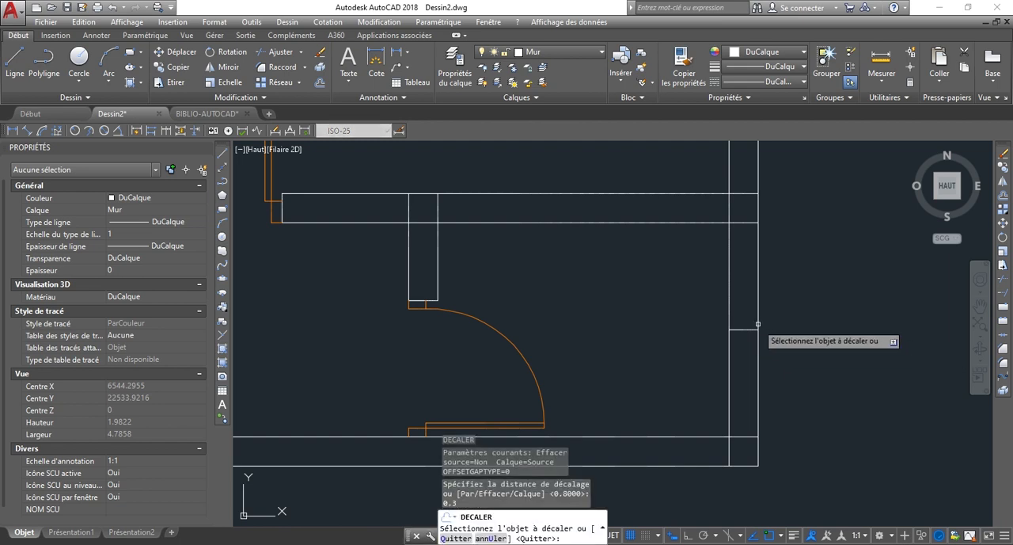
click(748, 330)
click(745, 305)
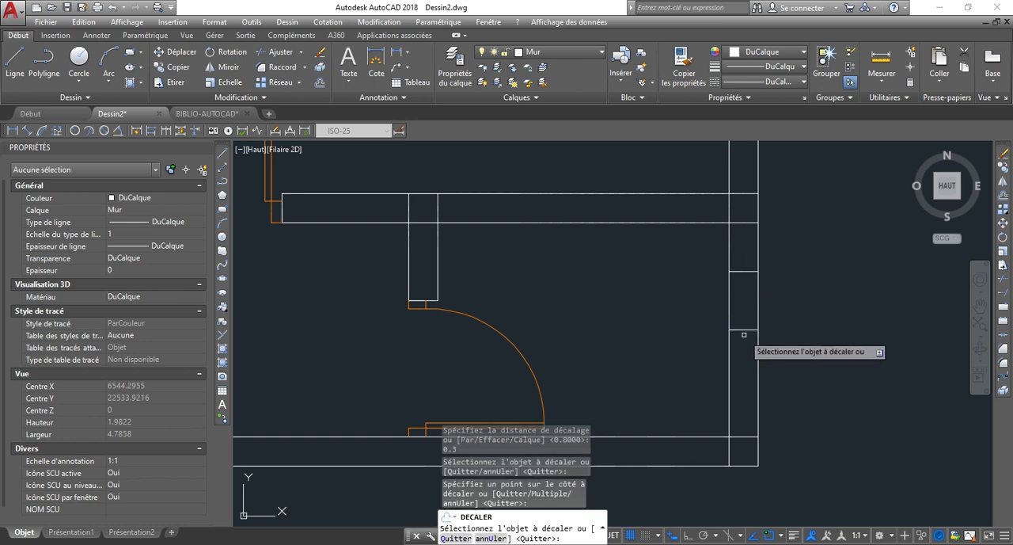
click(748, 330)
click(749, 362)
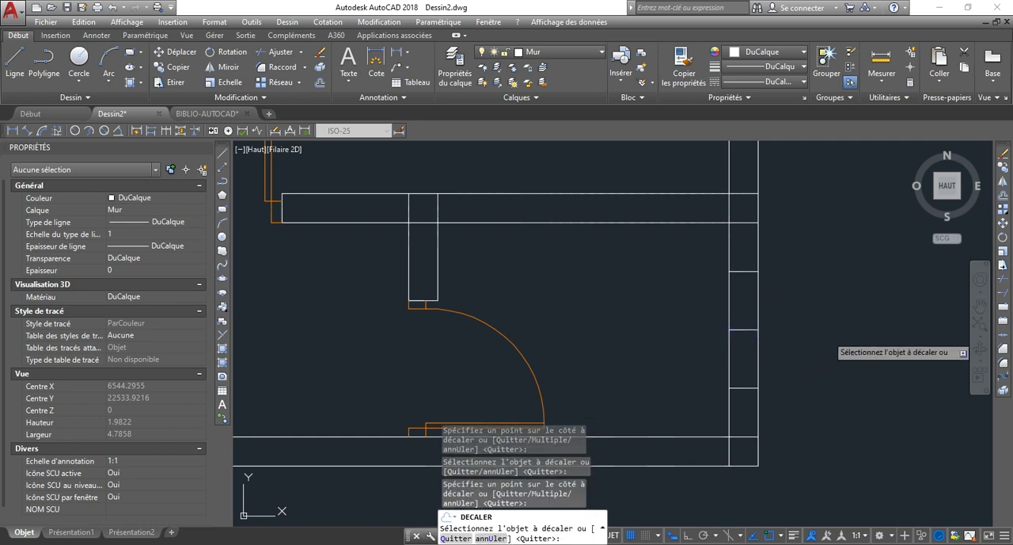
key(Escape)
Delete the original centre line between the two offset lines in the small lower-right room's exterior wall.
click(707, 324)
click(796, 355)
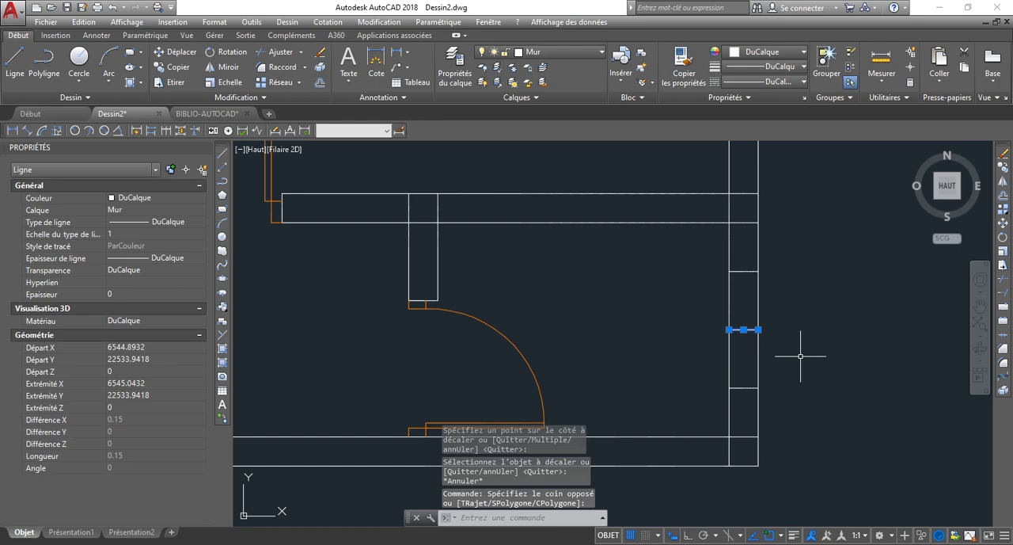
key(Delete)
scroll(671, 353, down, 2)
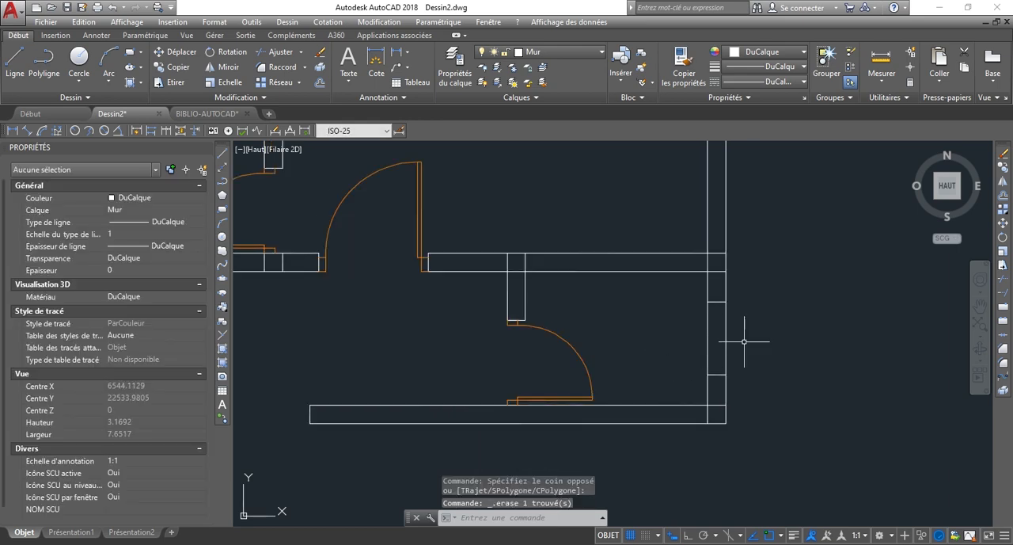
Trim both exterior wall lines between the two offset lines to create the small lower-right room's window opening.
scroll(714, 333, up, 2)
text(AJ)
key(Return)
key(Return)
click(810, 366)
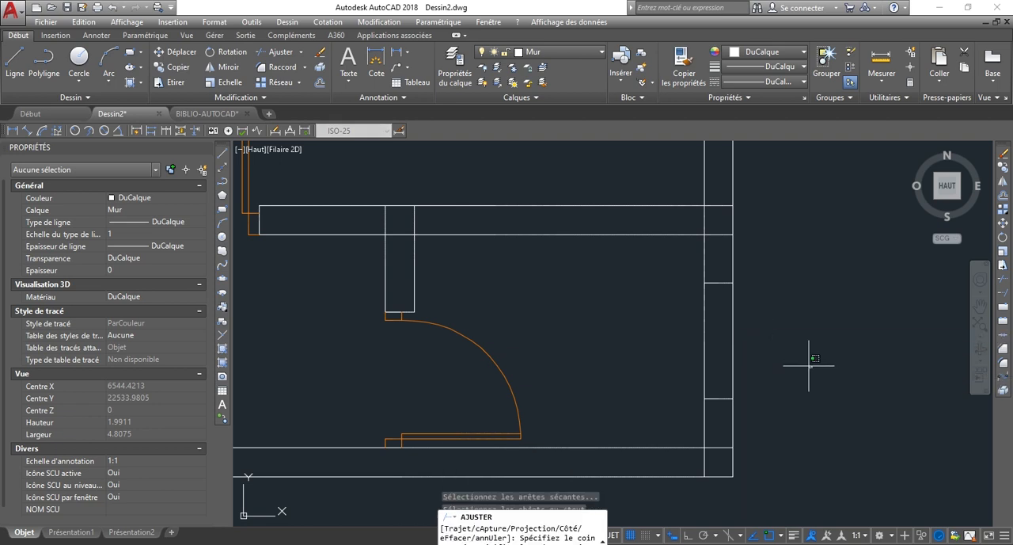
click(669, 313)
scroll(760, 352, down, 6)
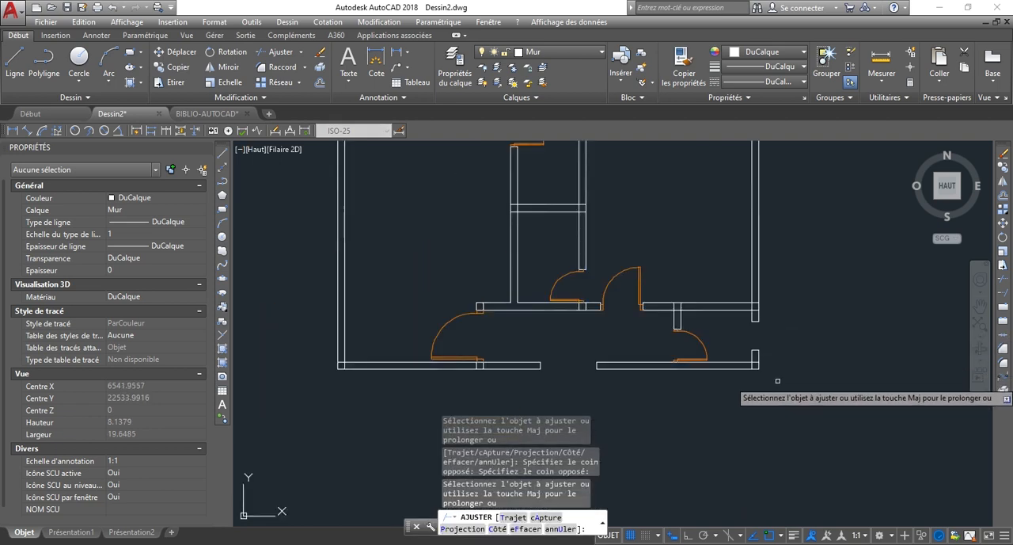
key(Escape)
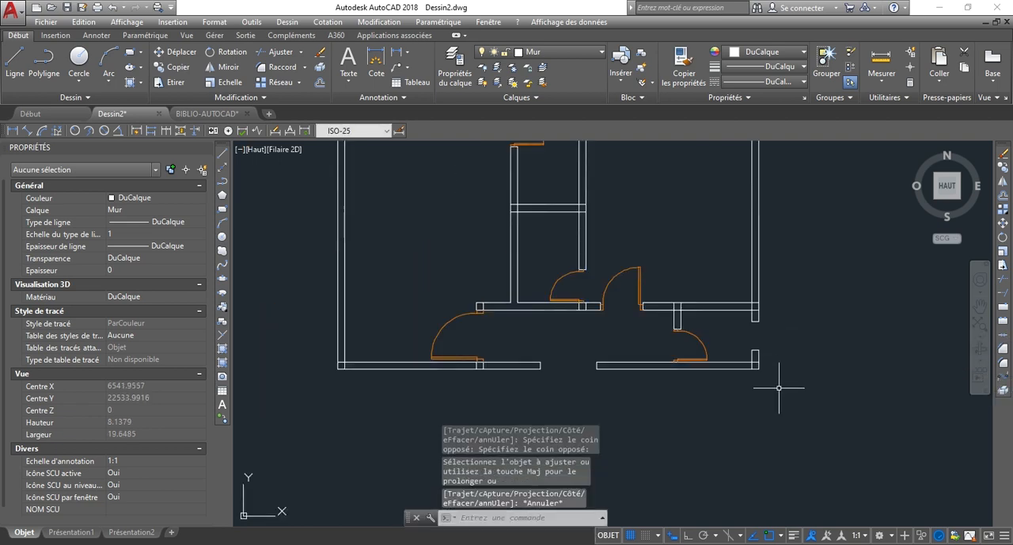
scroll(779, 388, down, 2)
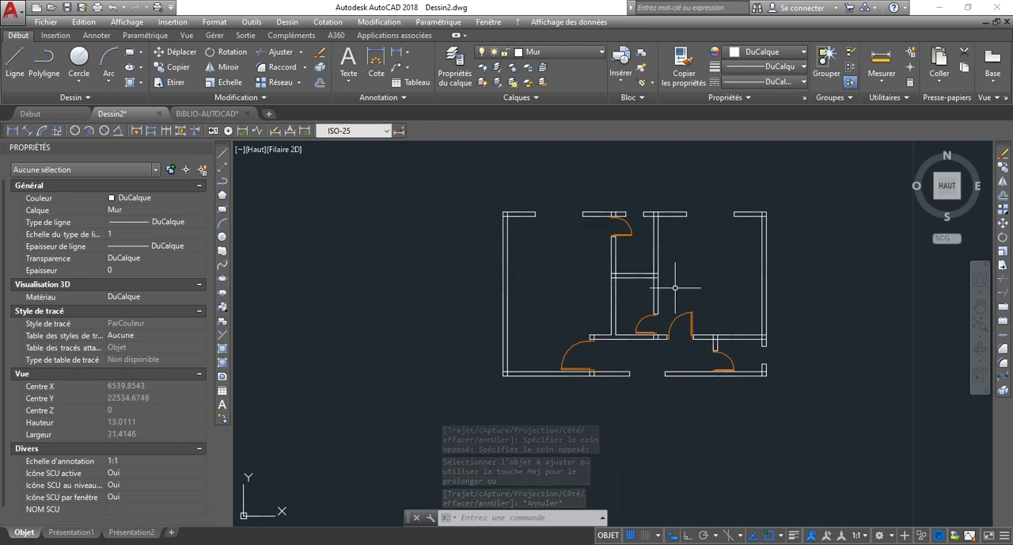
Switch to the BIBLIO-AUTOCAD drawing and examine the window symbols in the exterior walls of the apartment plan.
click(192, 116)
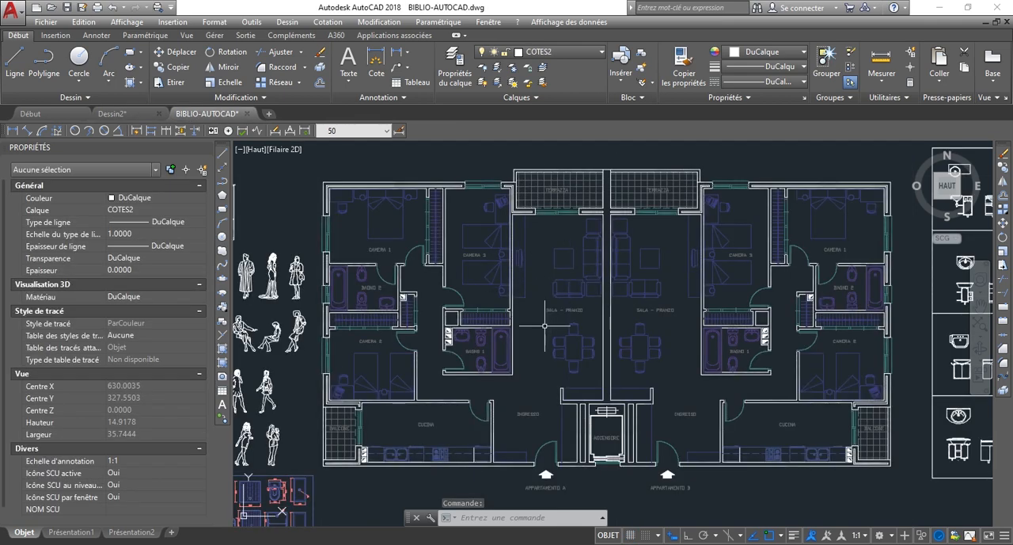
scroll(714, 176, up, 5)
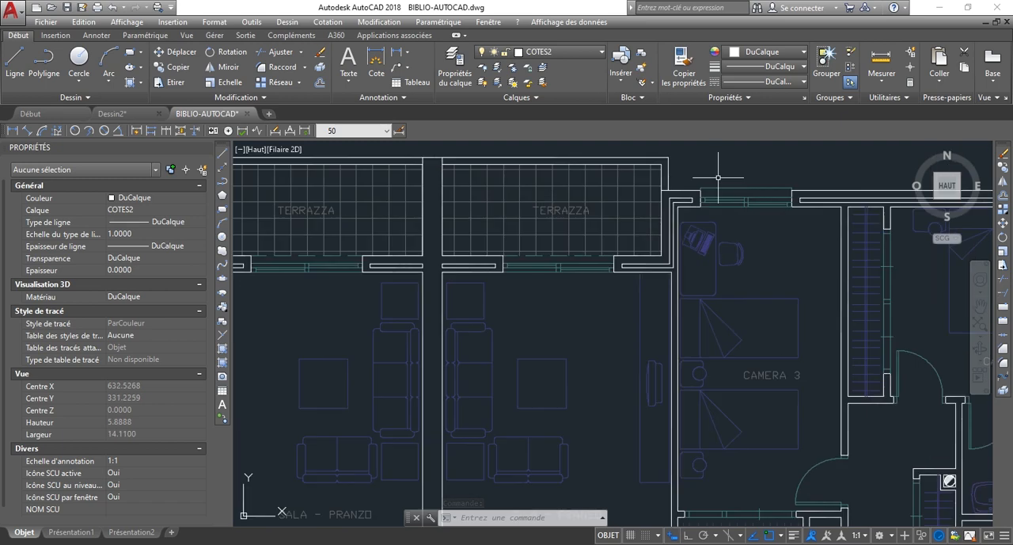
scroll(697, 237, down, 4)
scroll(712, 275, up, 5)
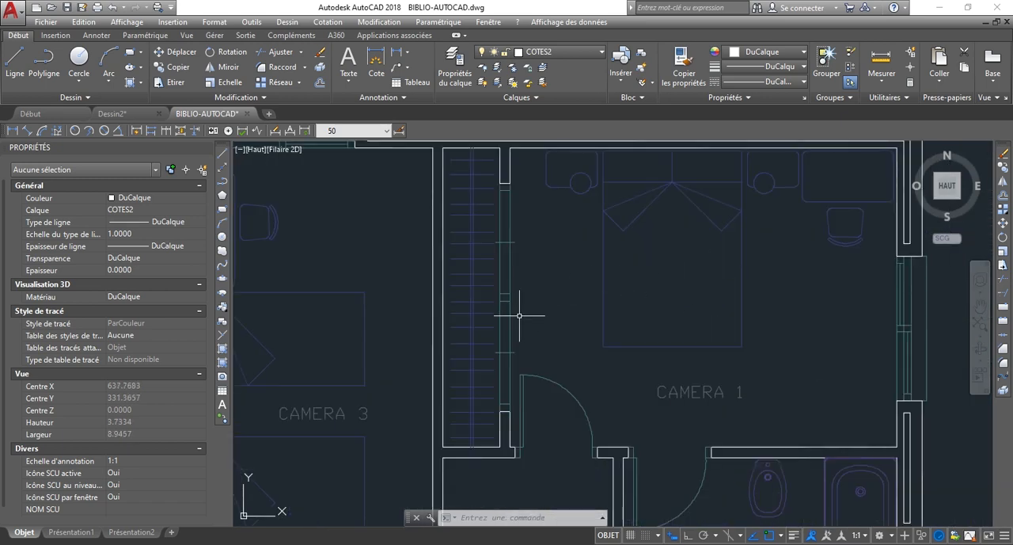
scroll(554, 333, down, 3)
scroll(794, 339, up, 6)
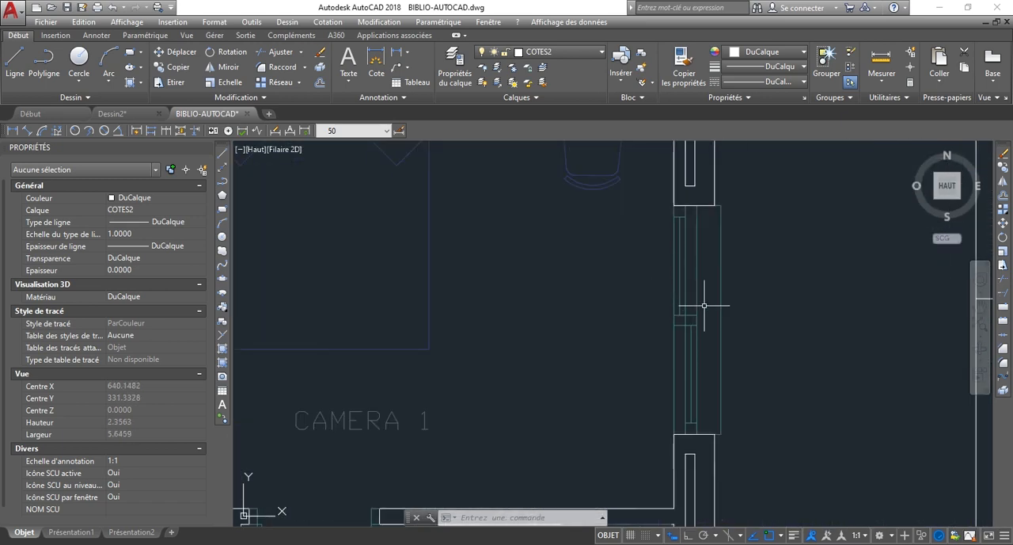
scroll(673, 310, down, 2)
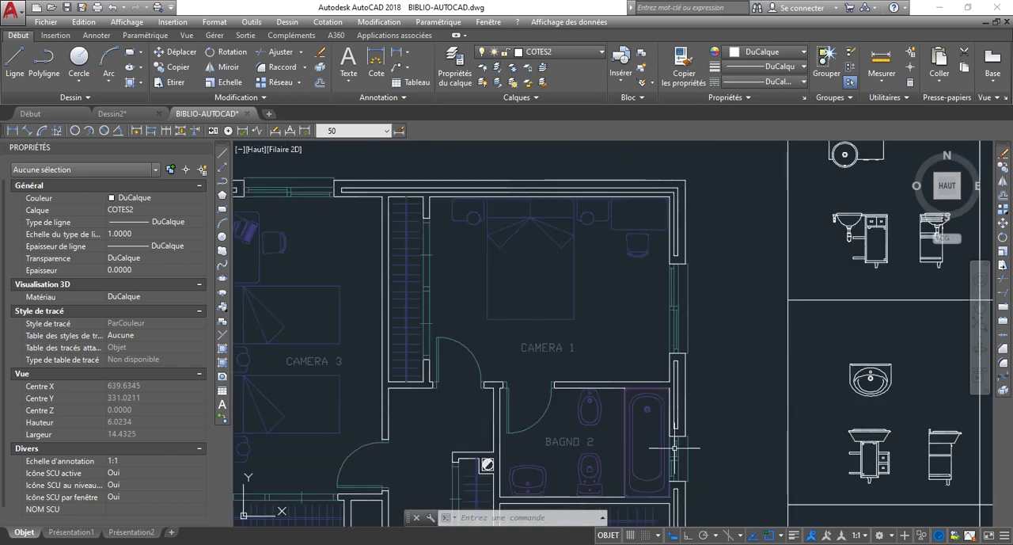
scroll(674, 448, up, 4)
scroll(615, 362, down, 3)
scroll(670, 418, up, 3)
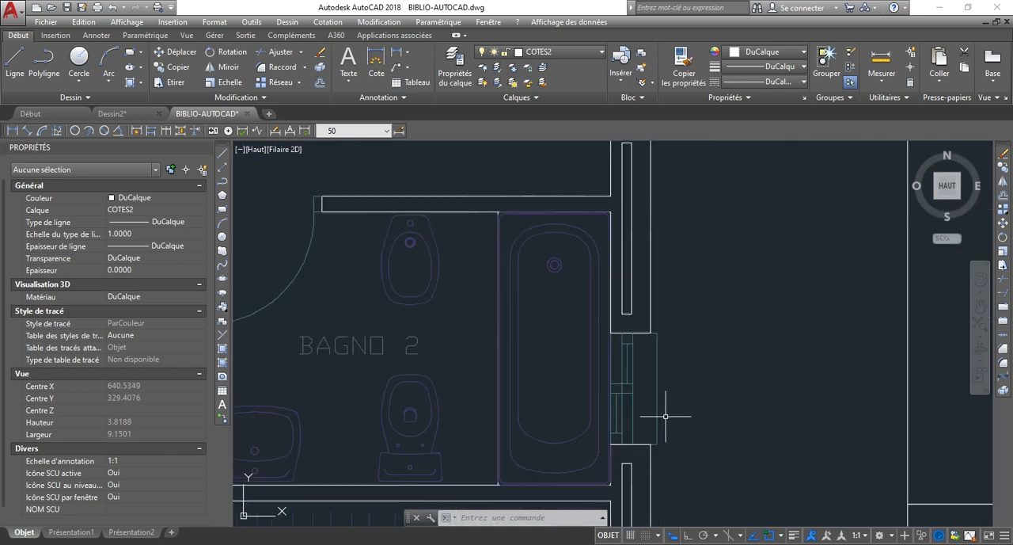
scroll(647, 387, down, 3)
scroll(663, 373, up, 1)
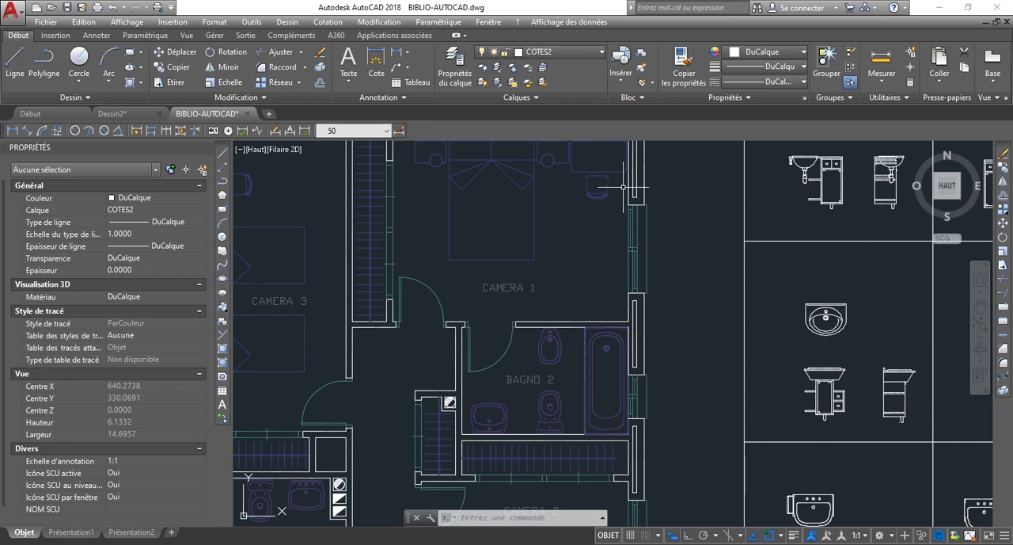
Select all the lines of the window beside the bathtub in BAGNO 2.
scroll(654, 402, up, 4)
scroll(681, 369, down, 3)
scroll(674, 390, up, 1)
scroll(624, 348, up, 6)
scroll(697, 399, up, 4)
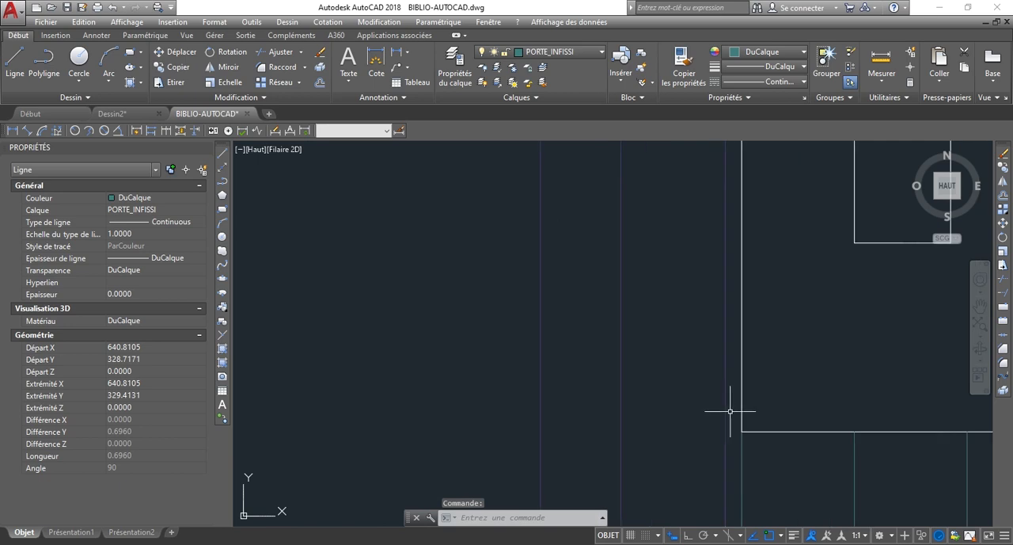
click(730, 411)
scroll(839, 420, down, 10)
scroll(852, 463, up, 10)
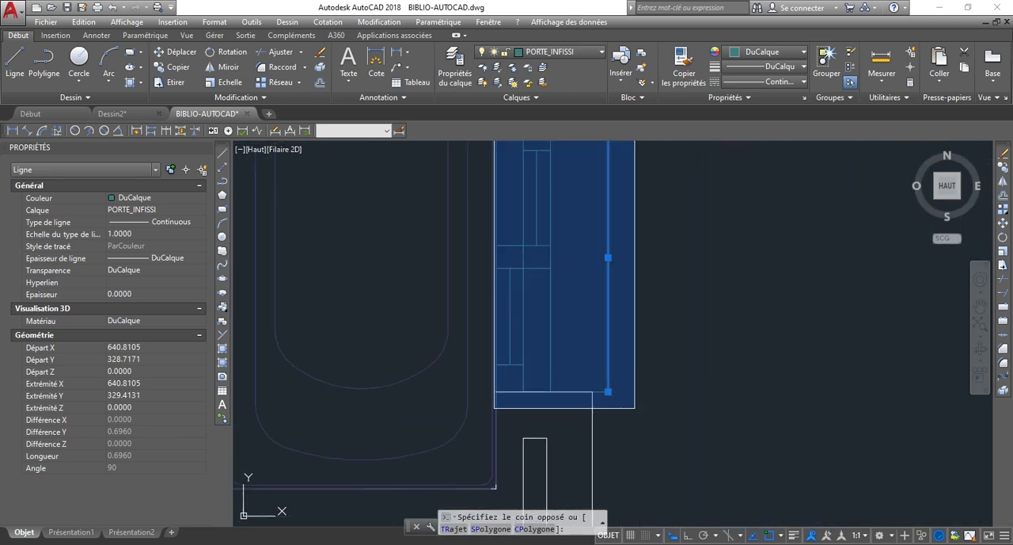
click(635, 408)
Remove the white wall edge lines at the window's lower and upper ends from the selection.
scroll(678, 418, down, 5)
scroll(707, 369, up, 6)
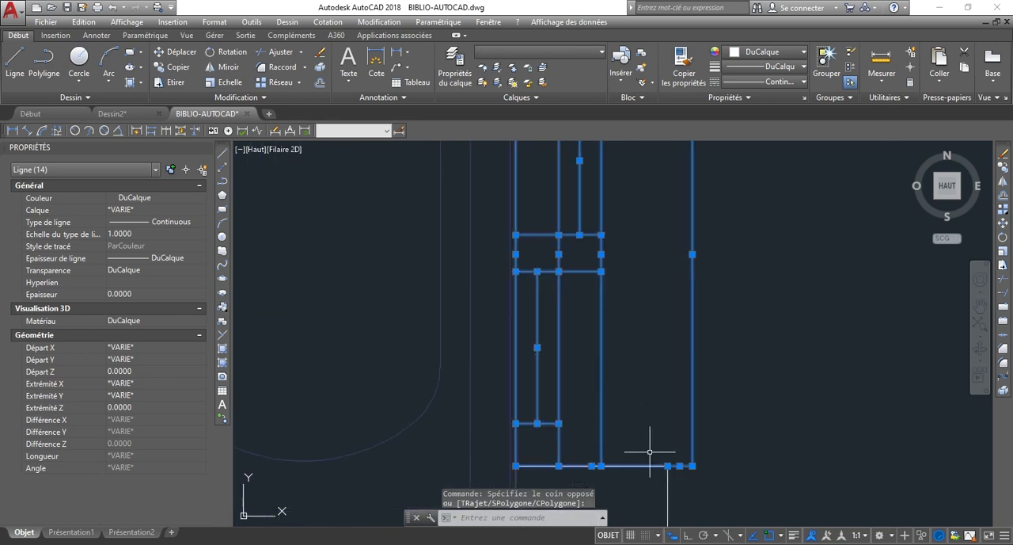
shift+click(640, 484)
shift+click(626, 452)
scroll(764, 456, down, 5)
scroll(753, 439, up, 8)
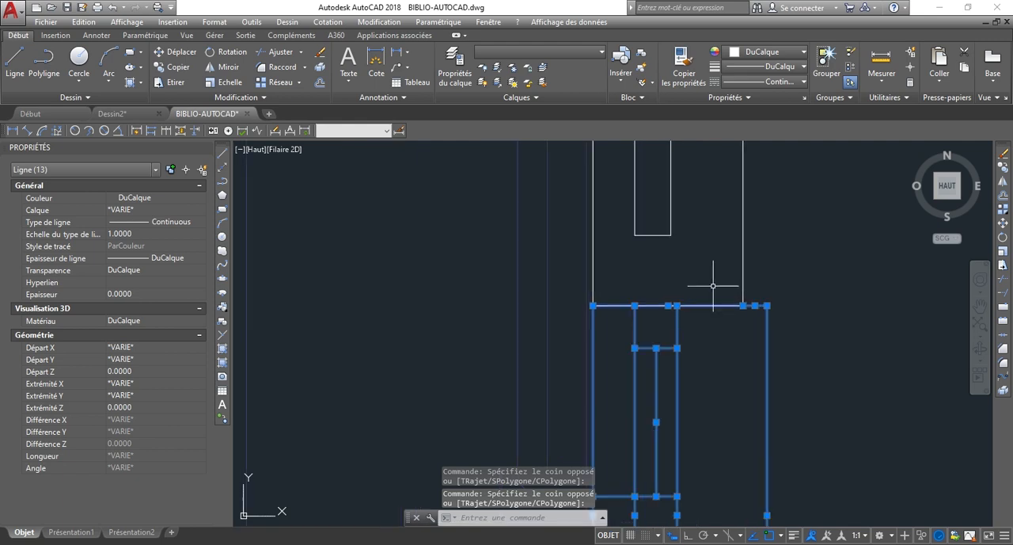
shift+click(706, 380)
shift+click(688, 313)
Copy the selected BAGNO 2 window lines to the clipboard with a base point on the window's outer line.
scroll(677, 300, down, 6)
scroll(752, 316, down, 2)
scroll(779, 300, down, 2)
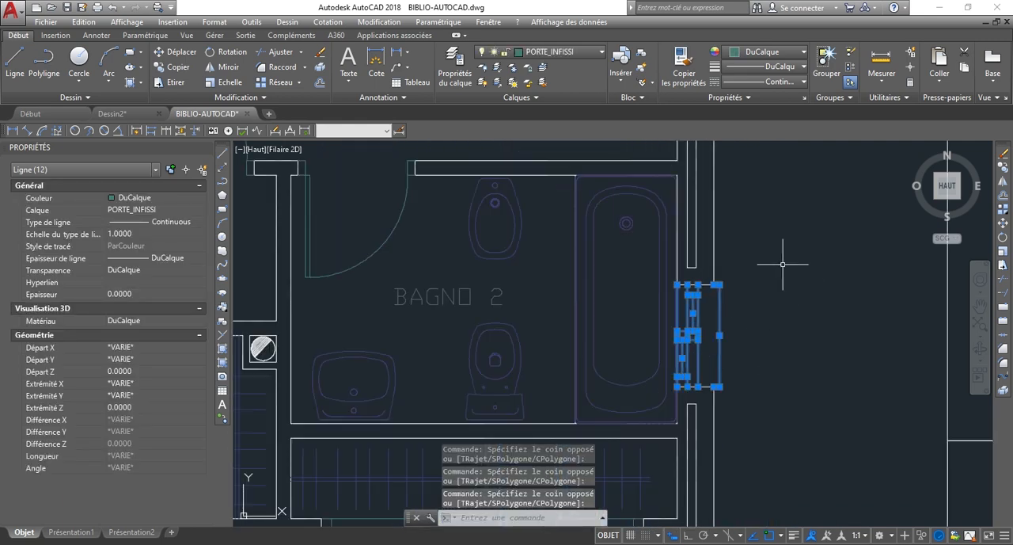
right_click(784, 267)
mouse_move(795, 297)
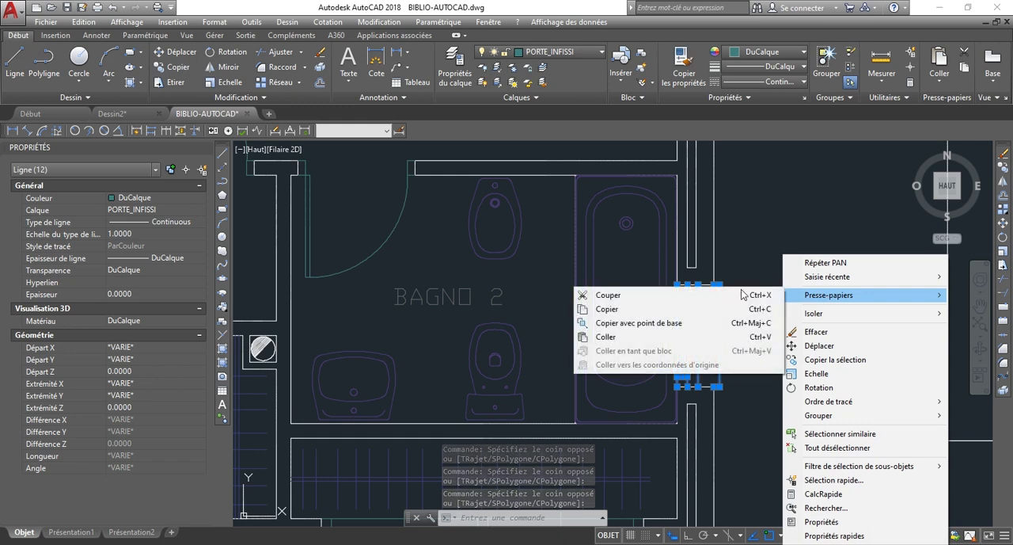
click(639, 322)
scroll(730, 314, up, 3)
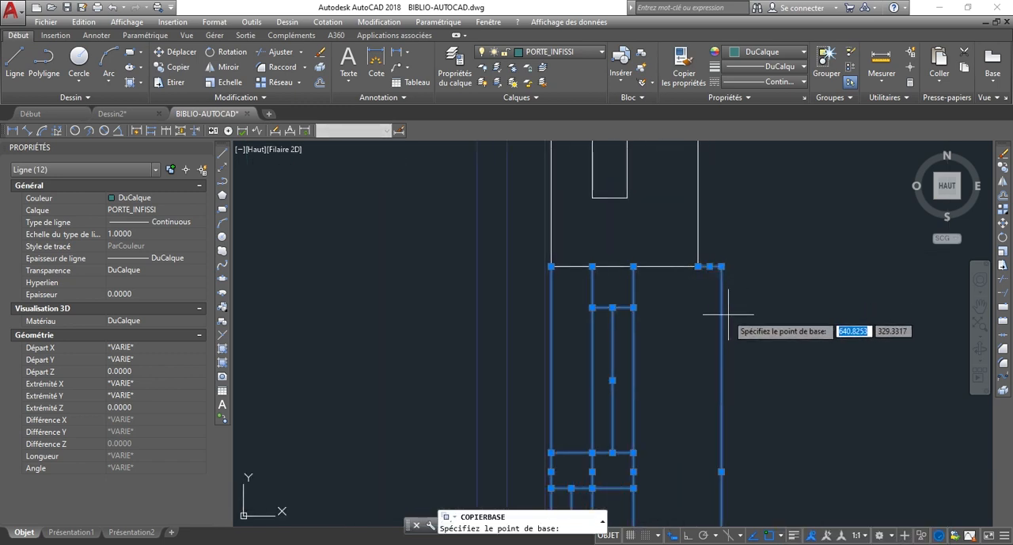
click(721, 315)
click(722, 316)
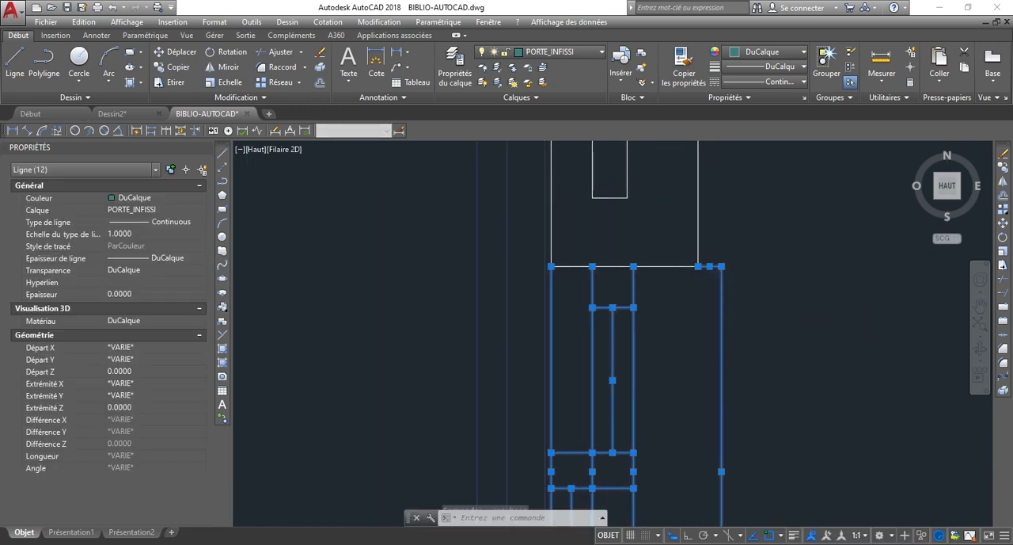
Switch to the Dessin2 drawing and paste the copied window into the empty space to the right of the floor plan.
scroll(758, 316, down, 2)
click(112, 113)
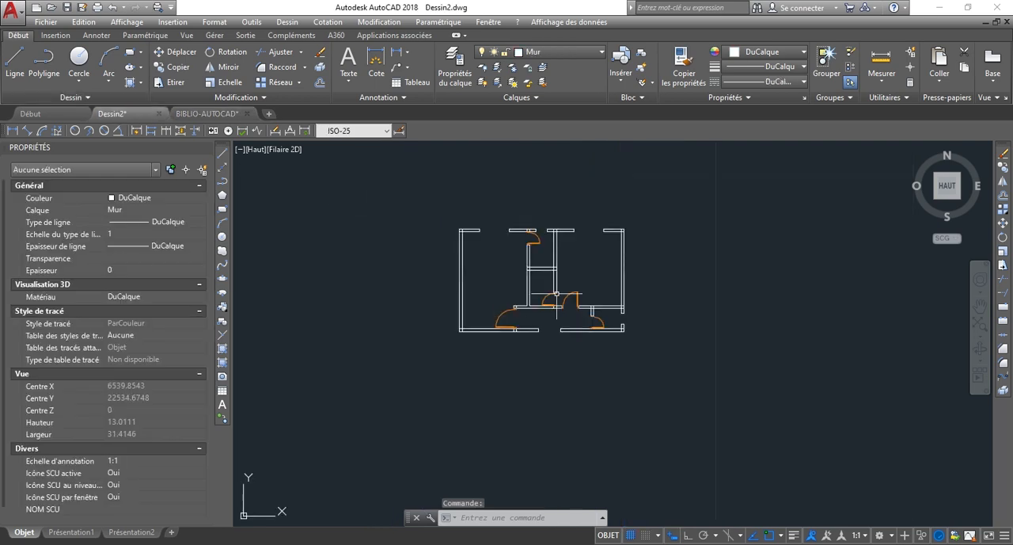
key(ctrl+shift+v)
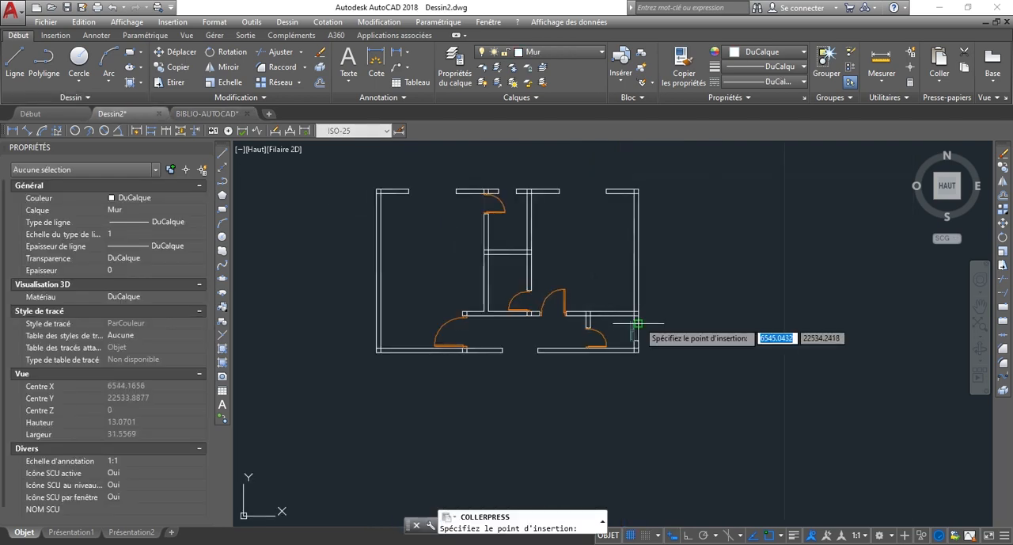
scroll(665, 345, up, 7)
scroll(678, 392, down, 2)
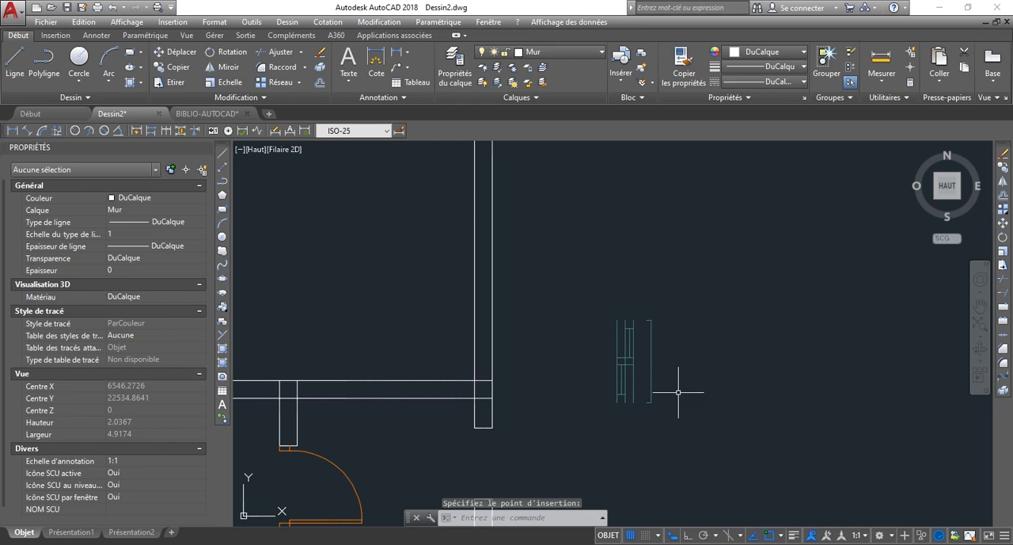
scroll(578, 307, down, 2)
scroll(510, 422, down, 4)
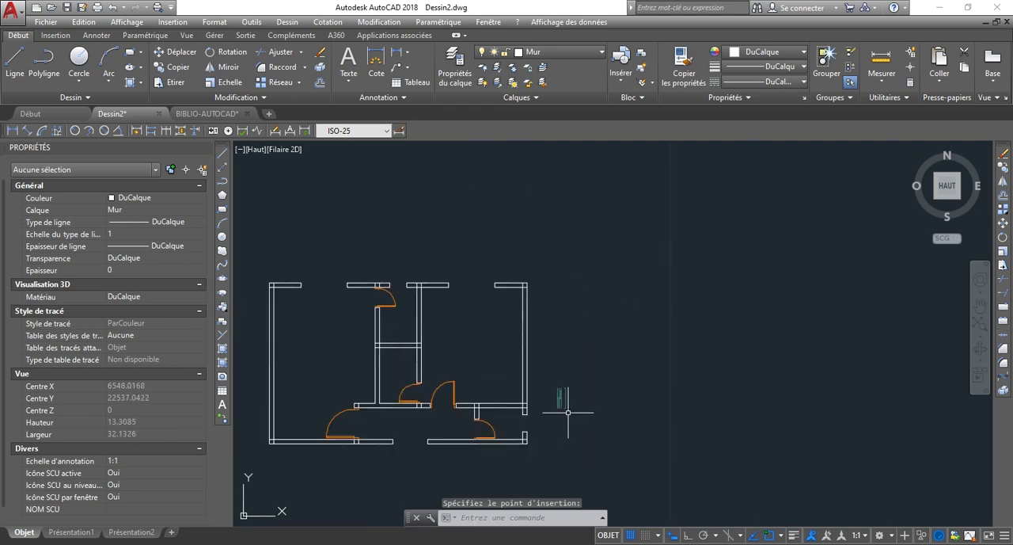
Switch to the BIBLIO-AUTOCAD drawing and select all the lines of the window in CAMERA 1's outer wall.
scroll(539, 434, up, 4)
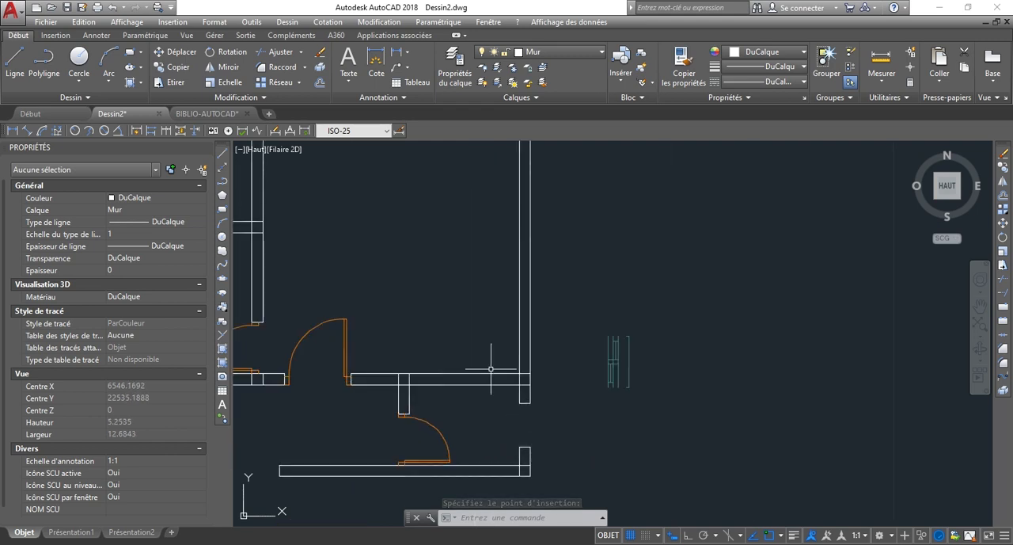
click(205, 114)
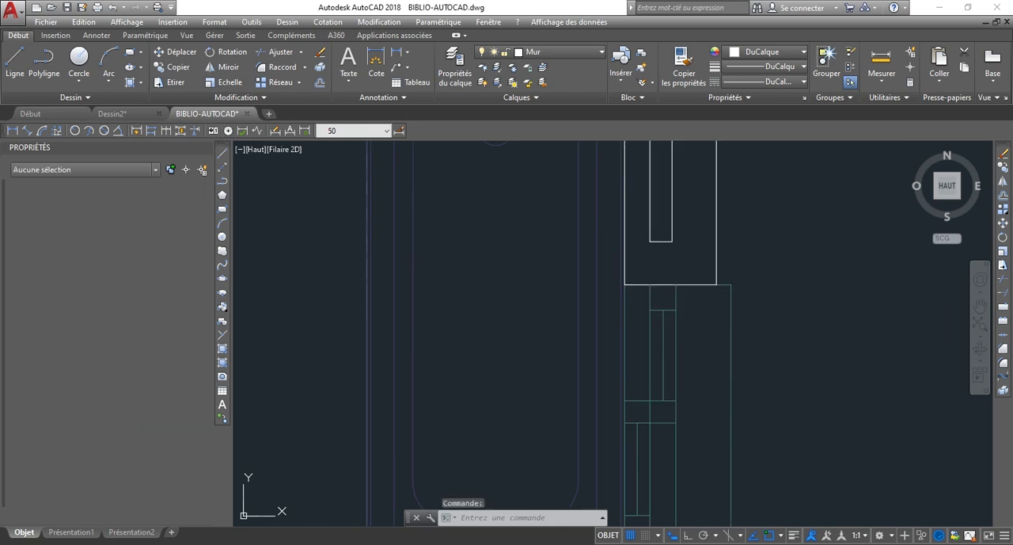
scroll(679, 418, down, 2)
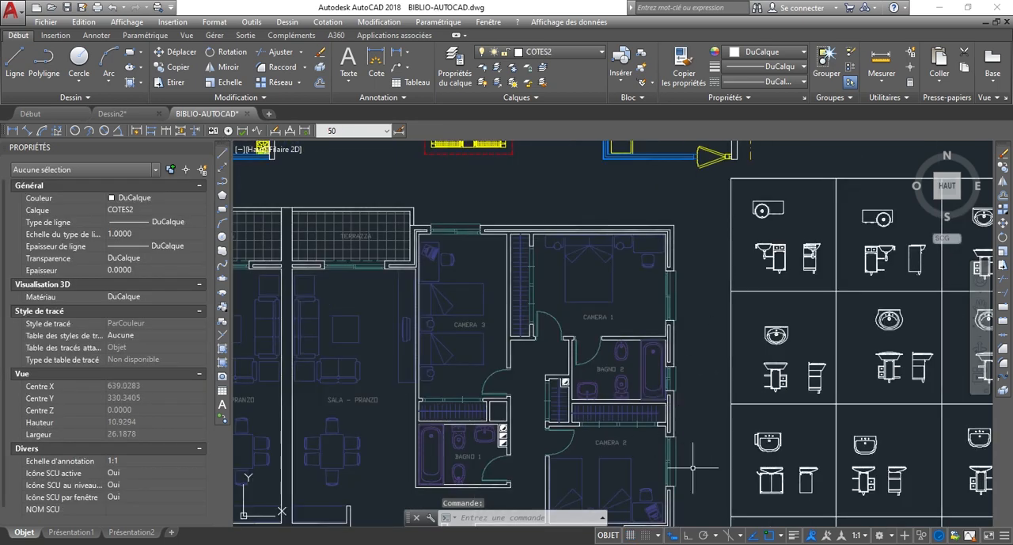
scroll(683, 276, up, 12)
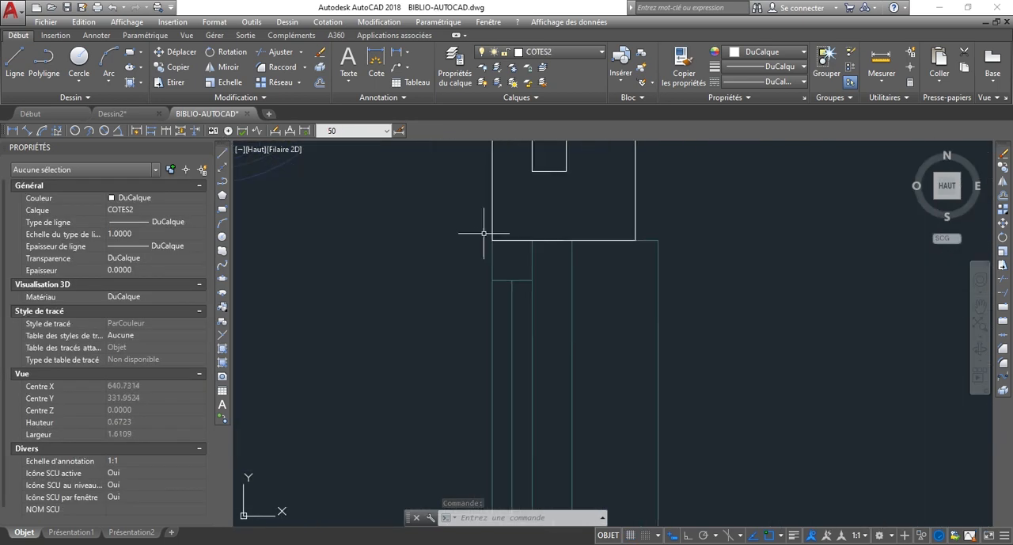
click(466, 225)
scroll(610, 269, down, 10)
scroll(692, 384, up, 6)
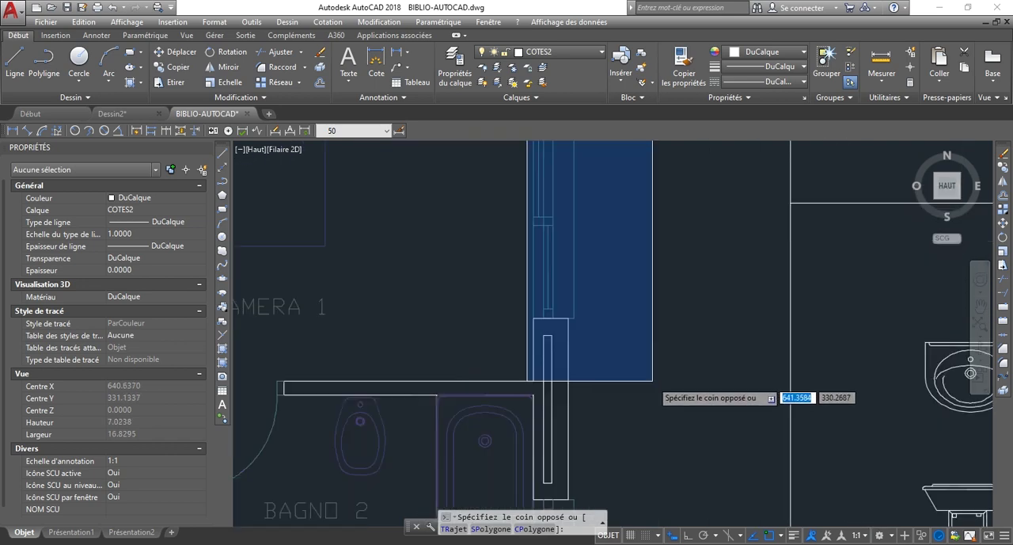
scroll(529, 282, up, 4)
click(532, 285)
Remove the white wall edge lines at the CAMERA 1 window's lower and upper ends from the selection.
scroll(467, 270, up, 3)
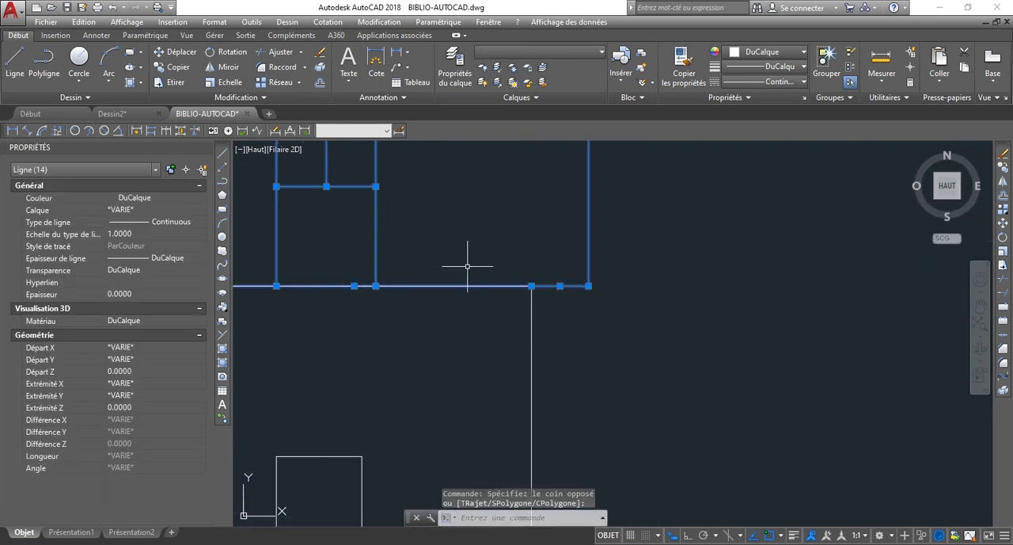
shift+click(471, 321)
shift+click(431, 239)
scroll(445, 332, down, 9)
scroll(496, 280, down, 2)
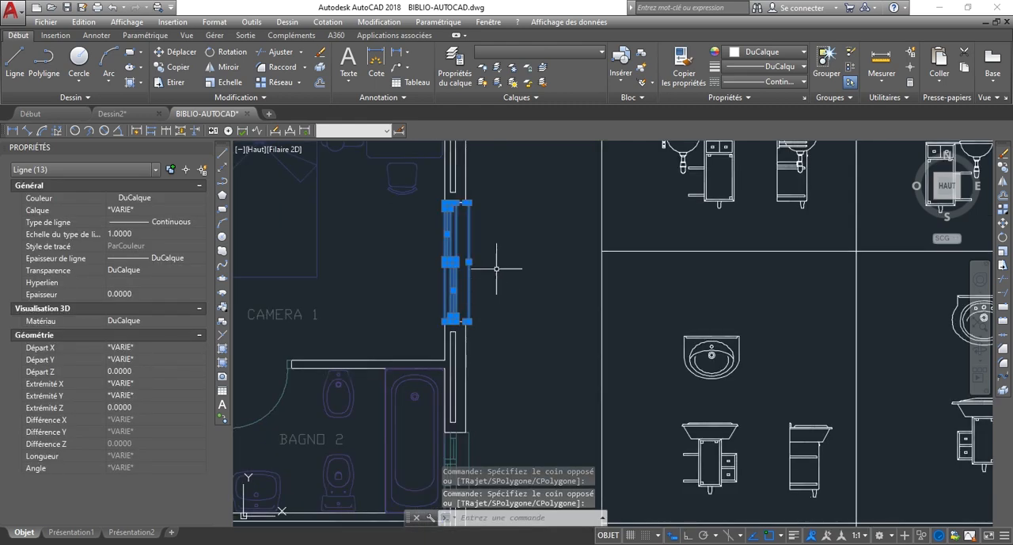
scroll(453, 193, up, 6)
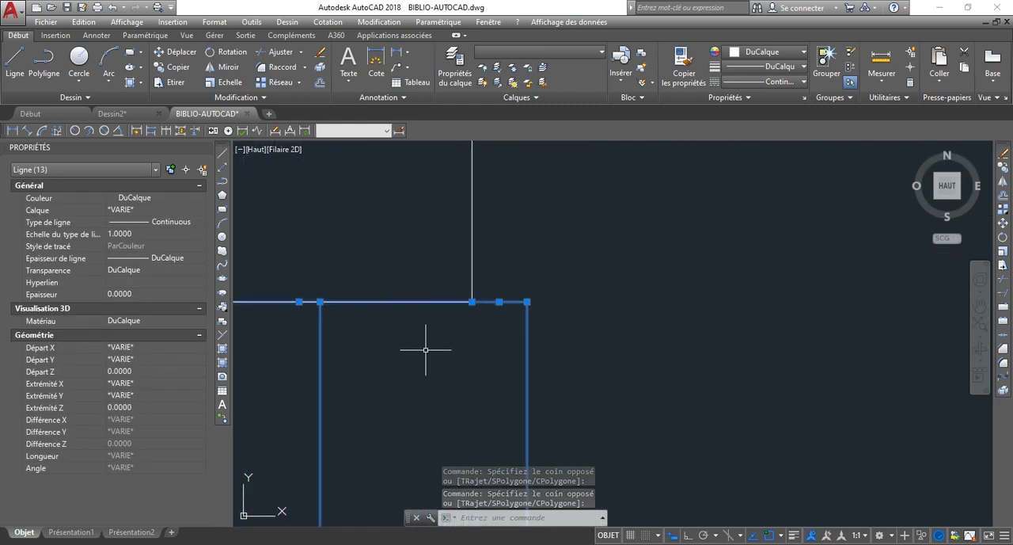
click(424, 346)
scroll(394, 265, up, 1)
shift+click(390, 264)
scroll(550, 263, down, 5)
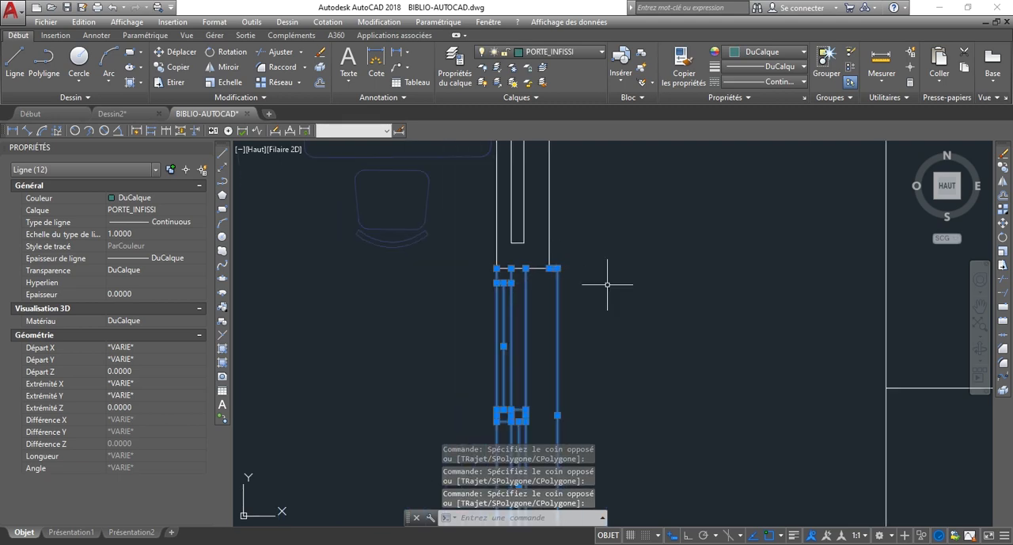
Copy the selected CAMERA 1 window lines to the clipboard with a base point on the window's outer line.
scroll(575, 227, down, 1)
right_click(606, 255)
mouse_move(670, 295)
click(824, 322)
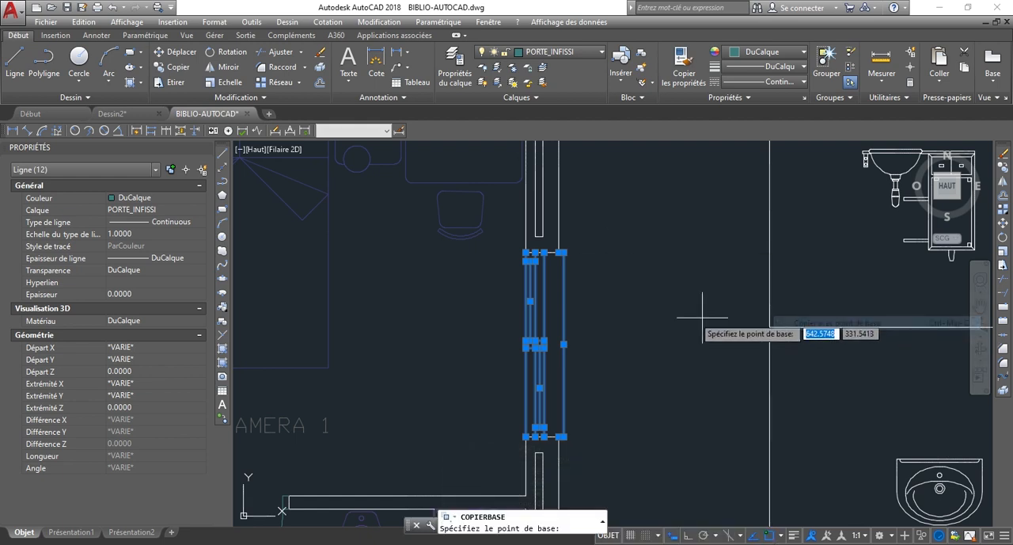
click(564, 305)
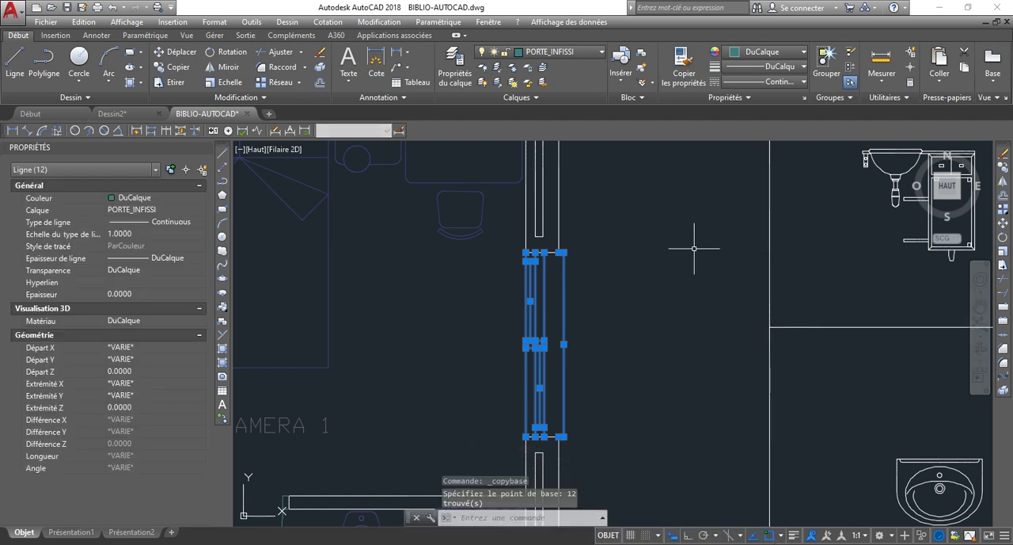
Switch to the Dessin2 drawing and paste the copied window as a block into the empty space above the floor plan.
click(111, 113)
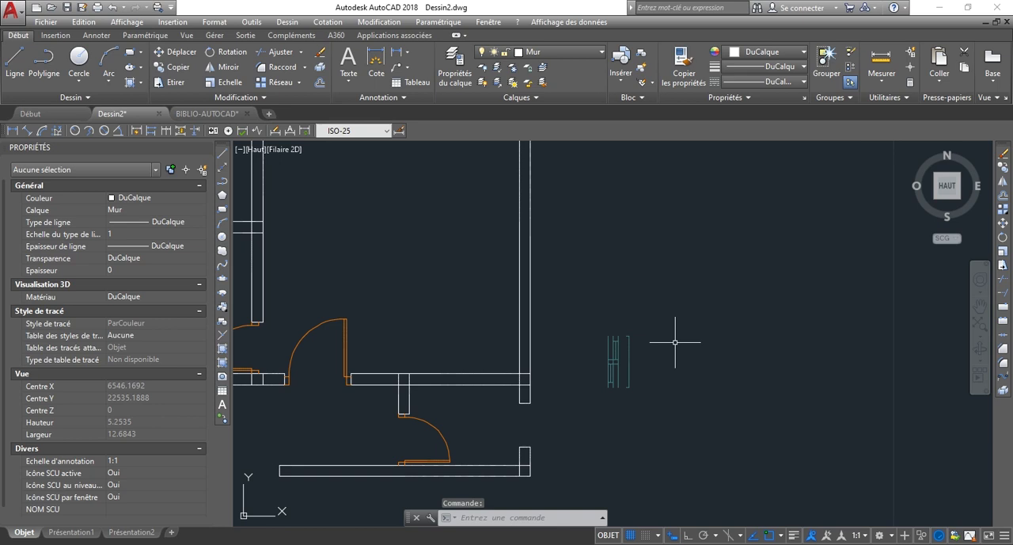
key(ctrl+shift+v)
scroll(670, 417, down, 5)
scroll(631, 312, up, 2)
click(629, 380)
scroll(631, 380, up, 2)
scroll(642, 332, down, 4)
scroll(658, 443, up, 8)
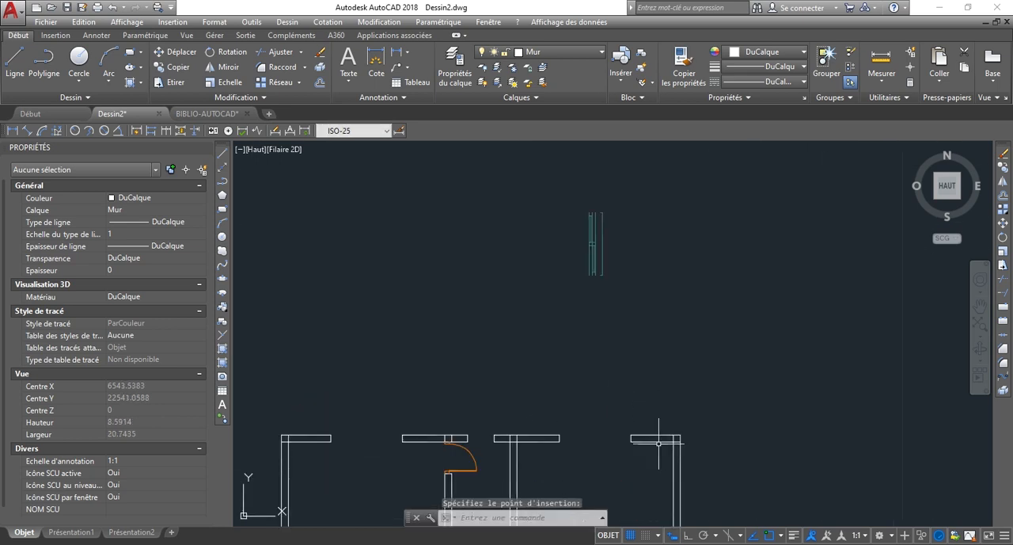
Rotate the pasted window 90° about the midpoint of its outer line so it lies horizontally.
scroll(590, 319, down, 4)
scroll(557, 309, down, 4)
scroll(520, 202, up, 3)
scroll(631, 313, up, 3)
click(548, 224)
click(724, 439)
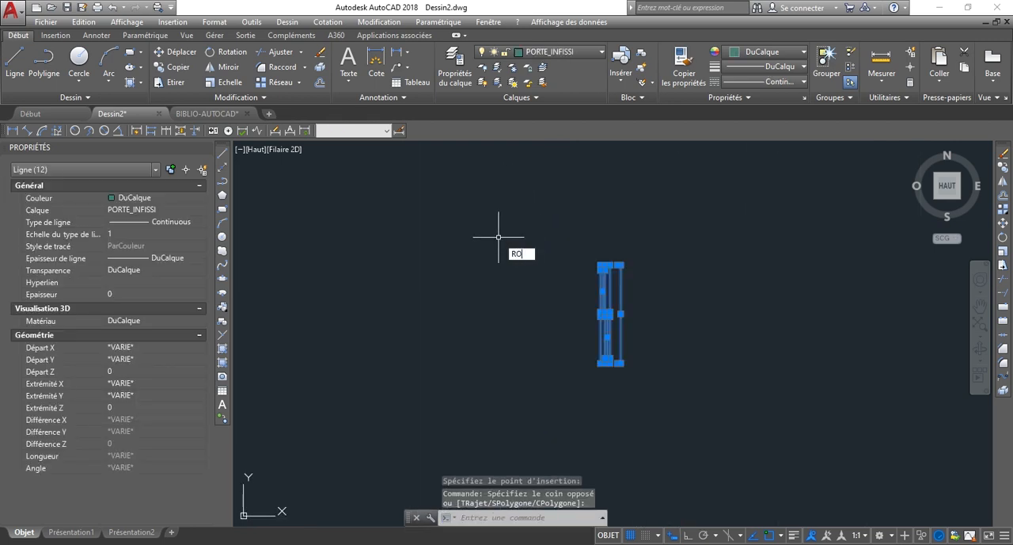
text(TATION)
key(Return)
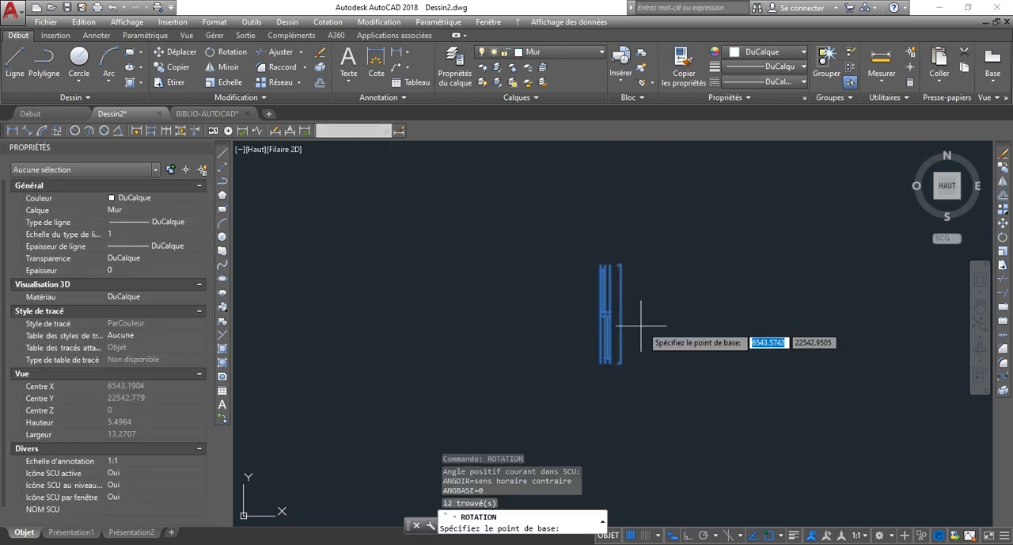
click(620, 313)
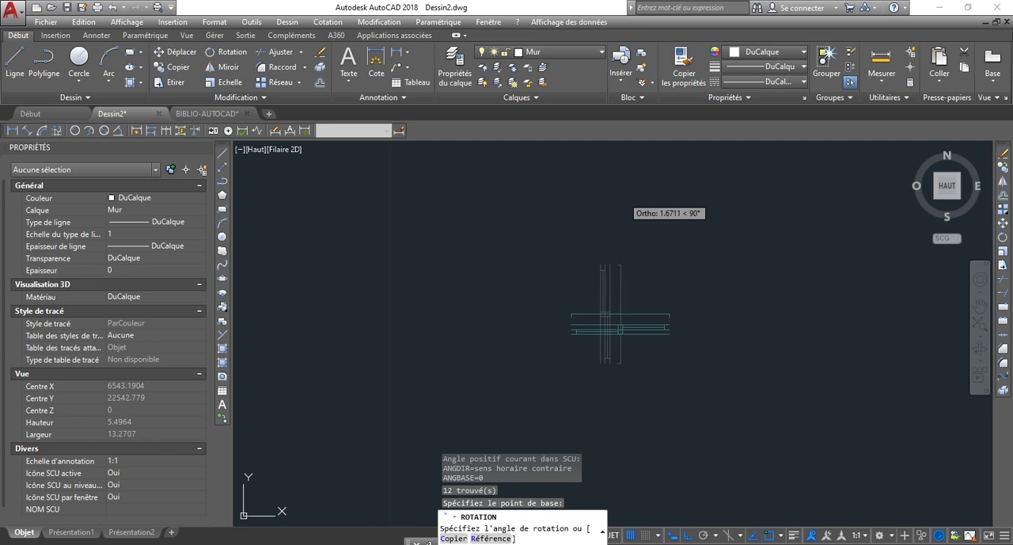
click(622, 197)
scroll(582, 394, up, 2)
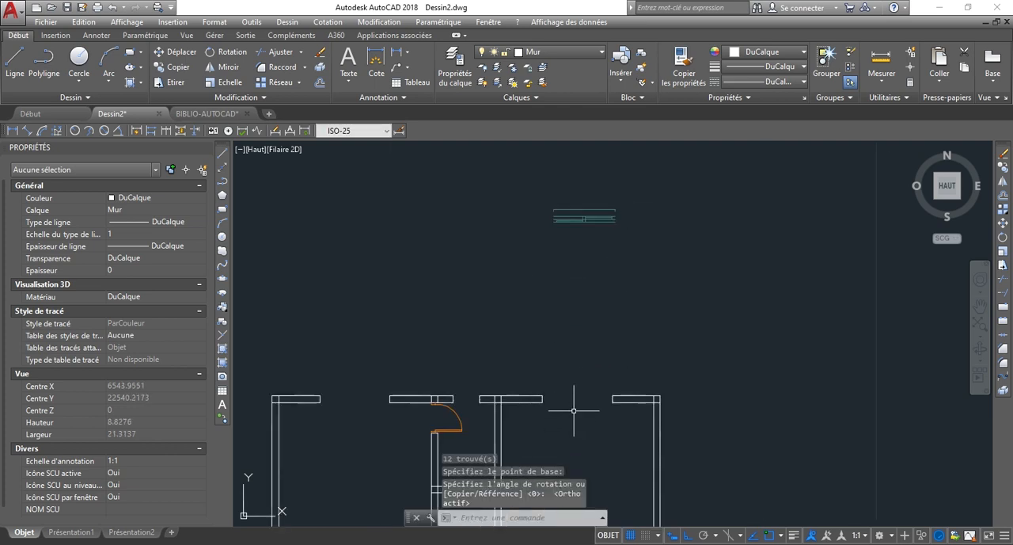
Measure the length of the rotated window between the two ends of its inner line.
scroll(560, 205, up, 6)
click(881, 60)
scroll(520, 277, up, 2)
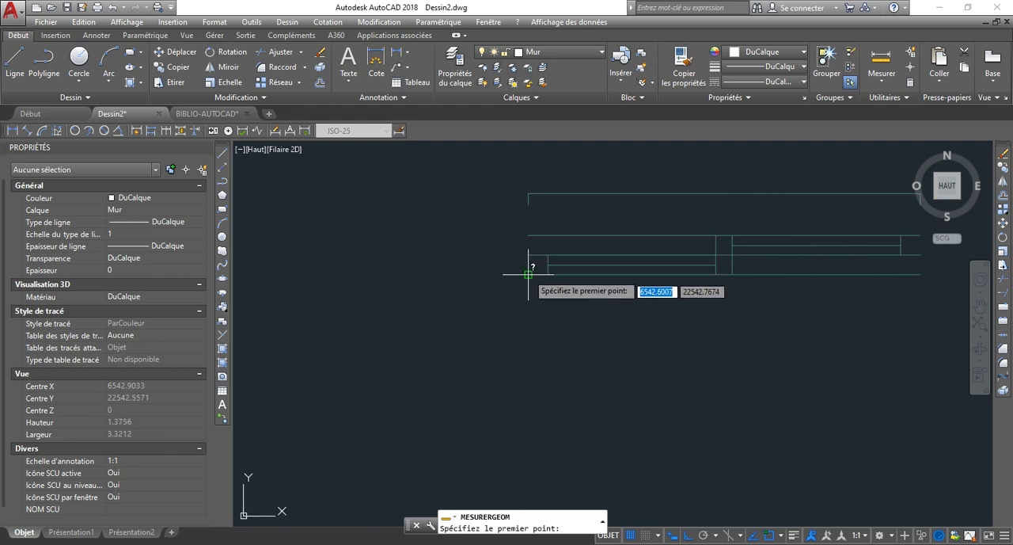
click(487, 282)
scroll(753, 273, up, 3)
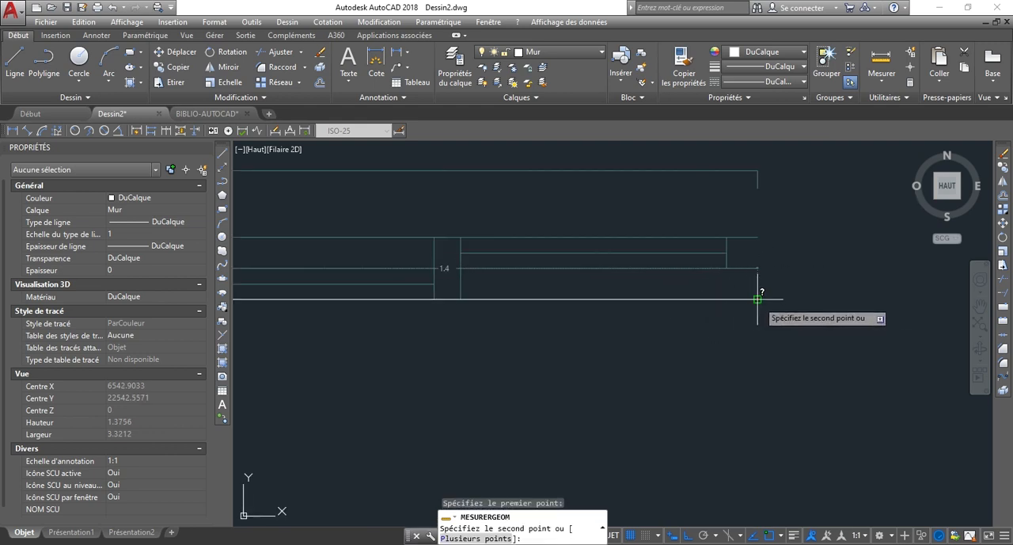
key(Escape)
Convert the rotated window's lines into a block named FENETRE with its base point at the window's lower right corner.
scroll(753, 303, down, 3)
scroll(567, 245, down, 3)
click(508, 220)
click(735, 288)
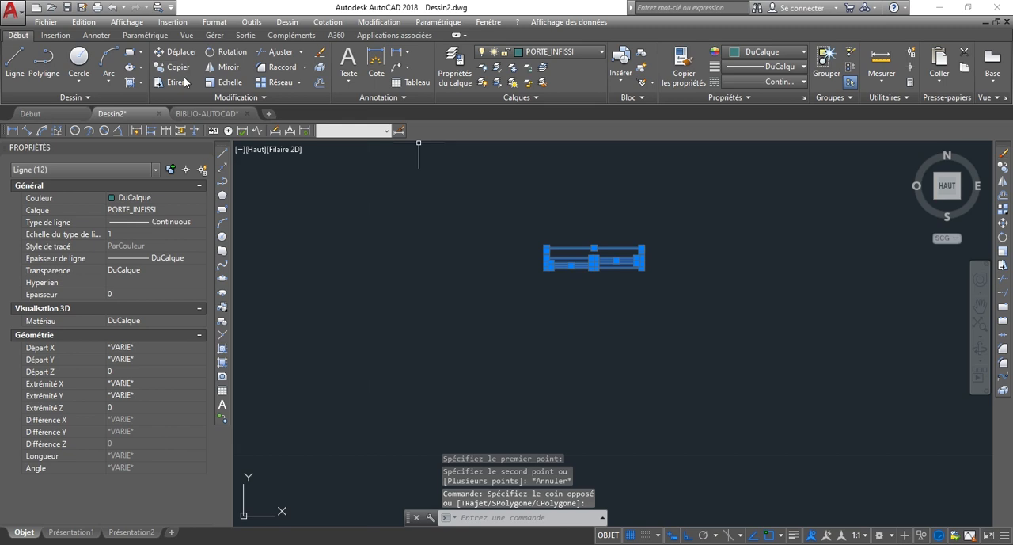
click(54, 36)
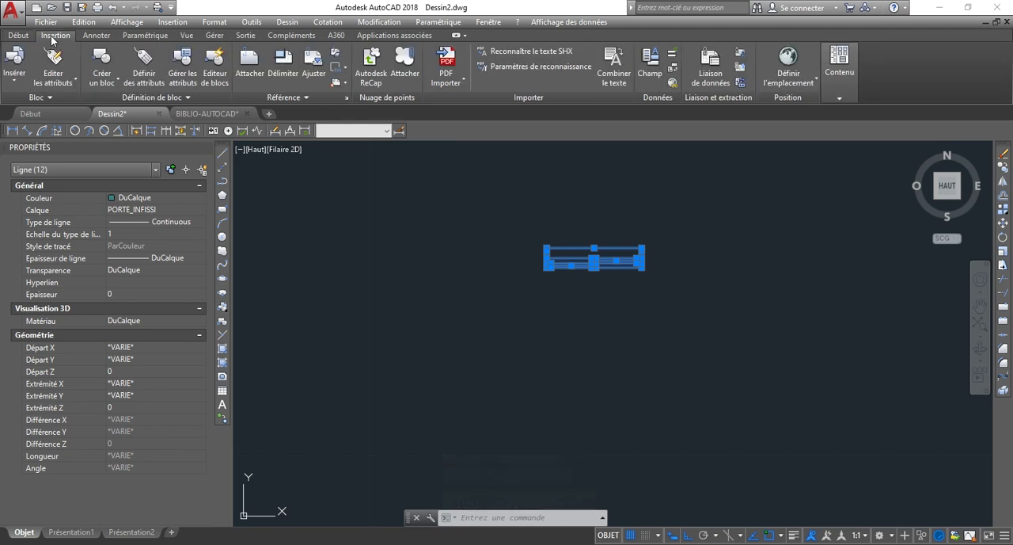
click(96, 83)
click(137, 100)
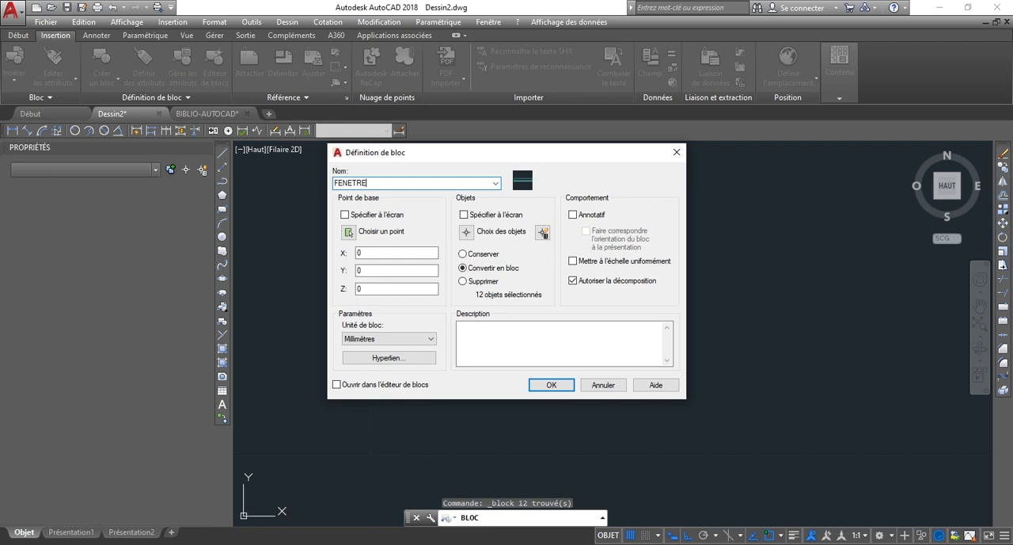
click(346, 231)
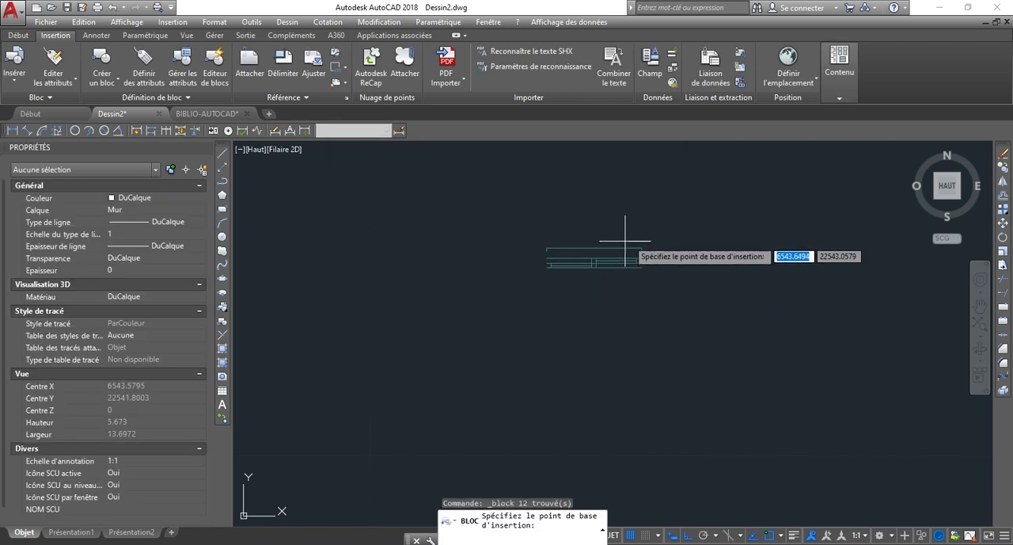
click(628, 306)
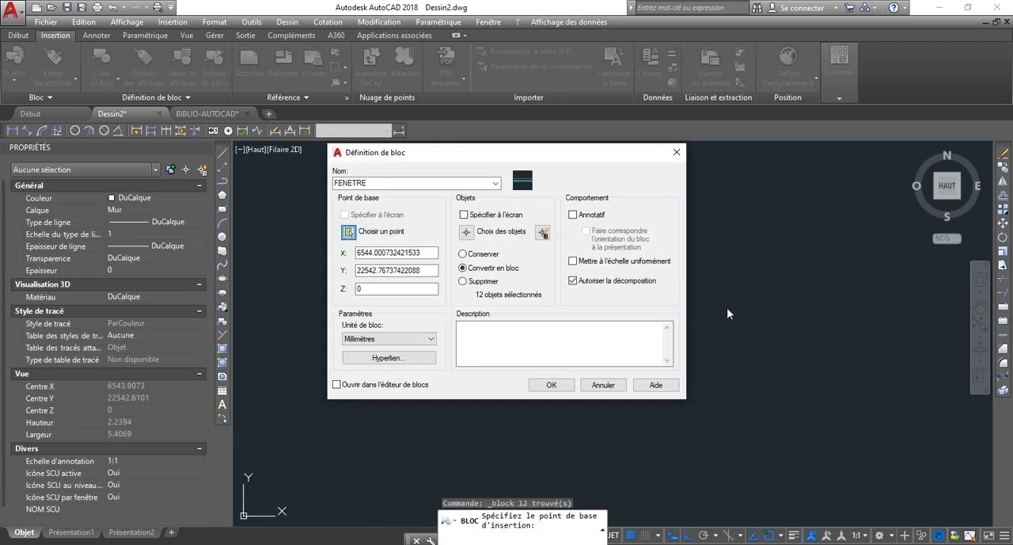
click(552, 385)
Move the FENETRE block into the upper wall's rightmost opening, with its base point on the inner corner of the right-hand wall end.
scroll(554, 385, down, 3)
click(633, 265)
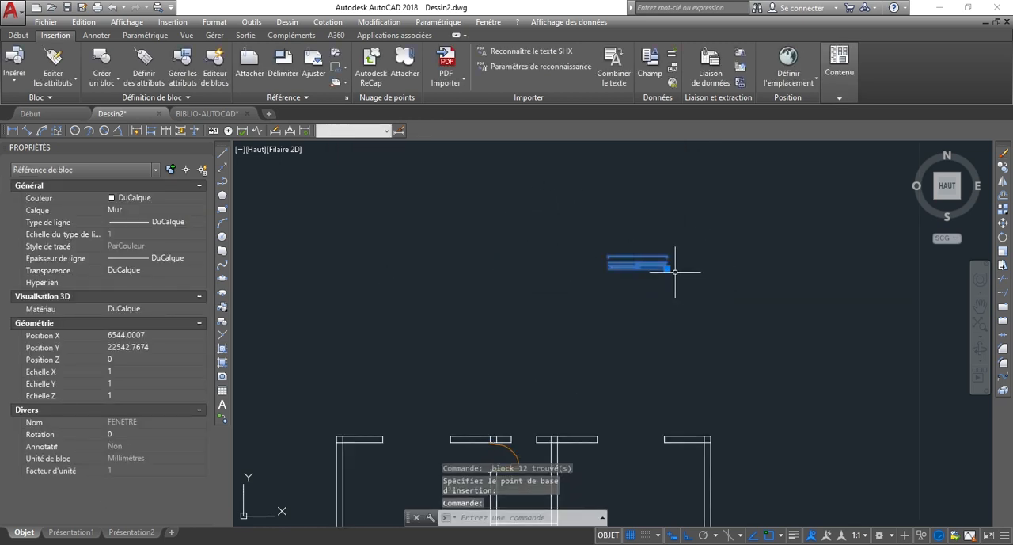
click(670, 268)
scroll(626, 372, up, 3)
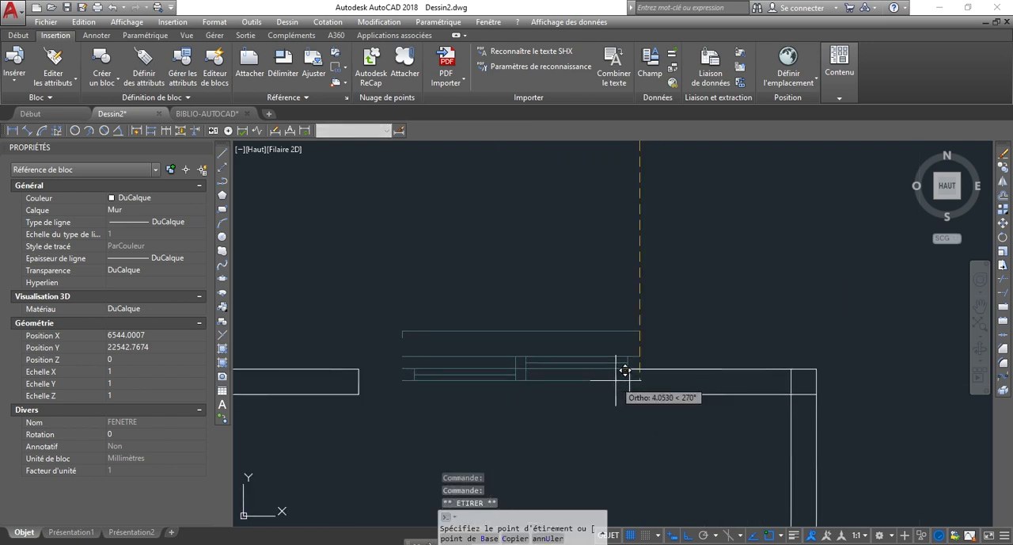
click(636, 380)
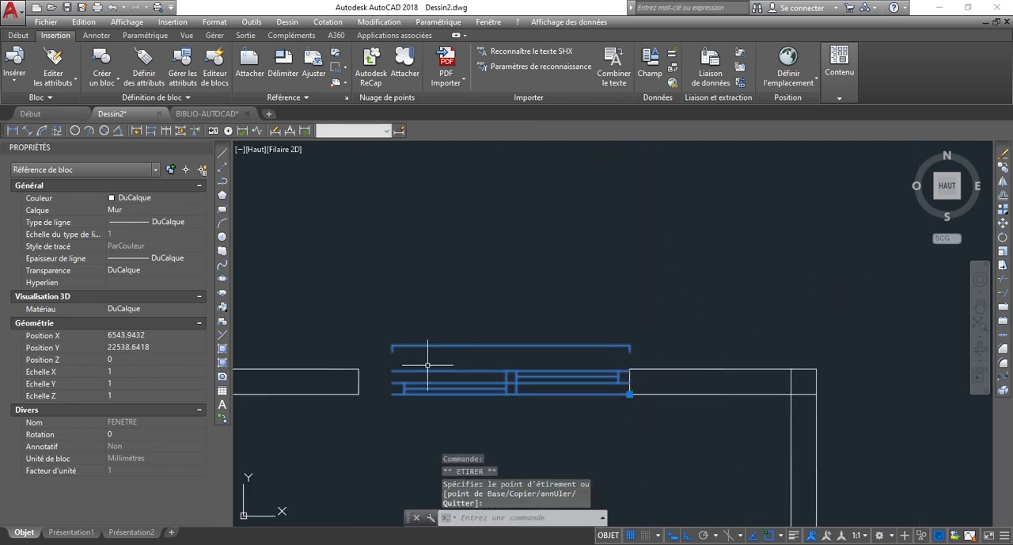
key(Escape)
Measure the width of the wall opening that holds the FENETRE block.
scroll(419, 403, up, 5)
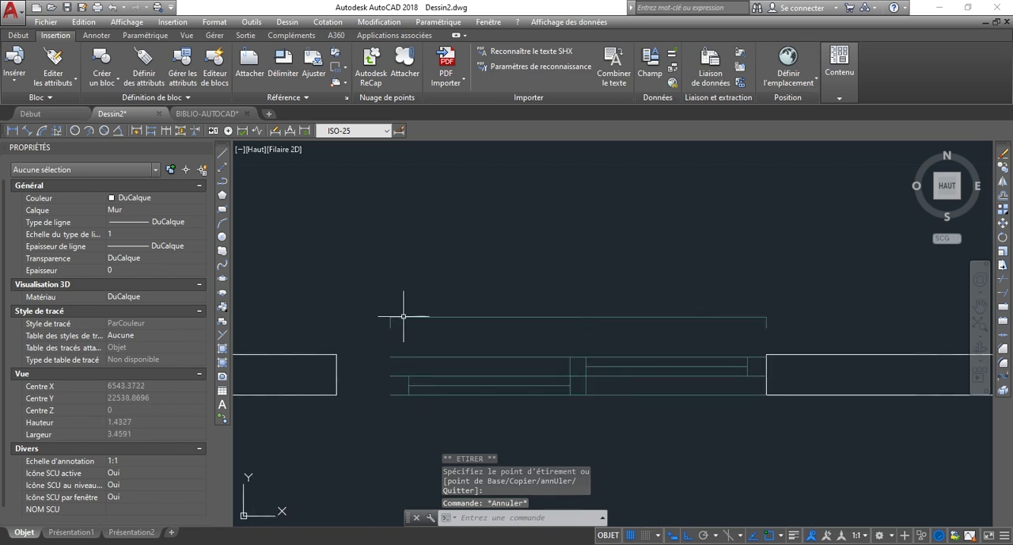
click(404, 316)
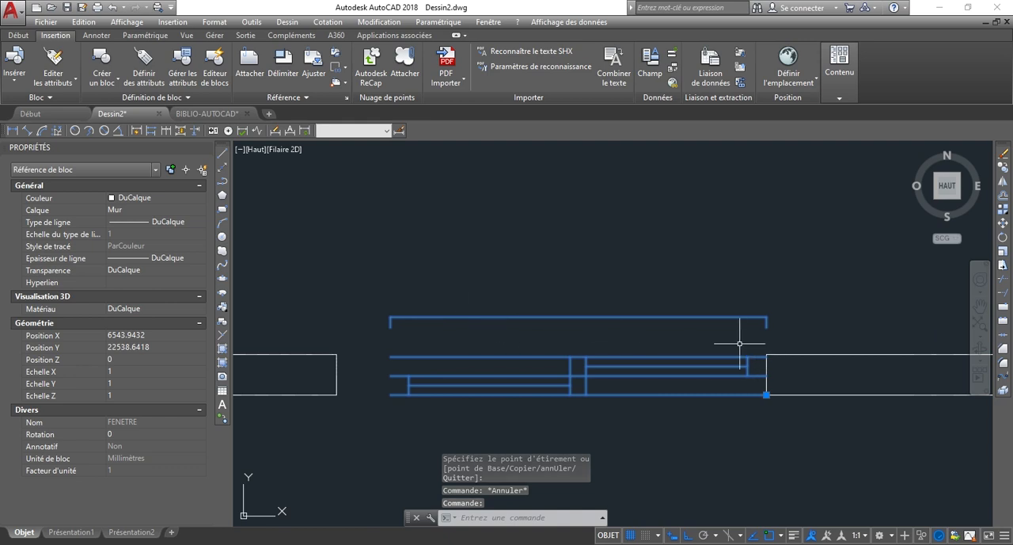
key(Escape)
key(Escape)
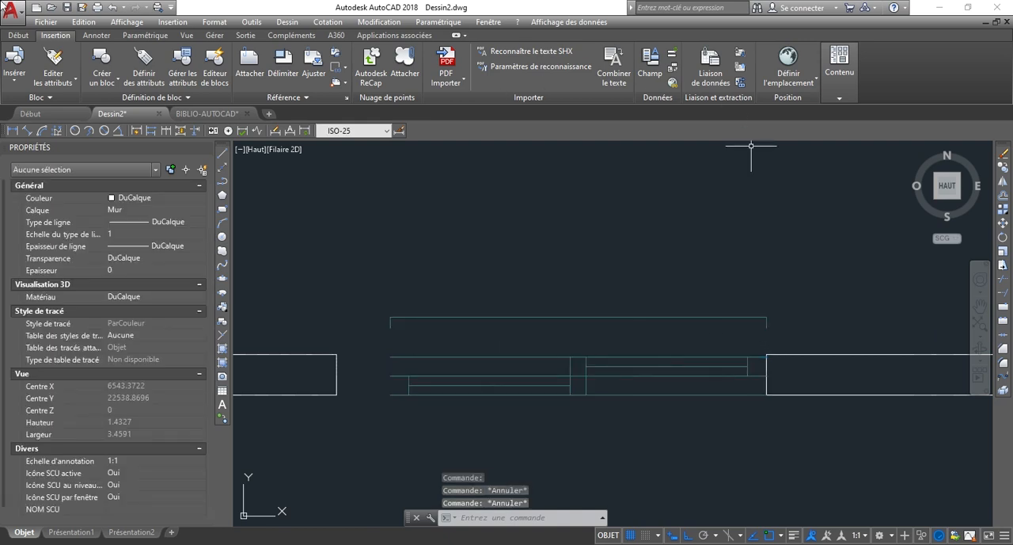
click(30, 36)
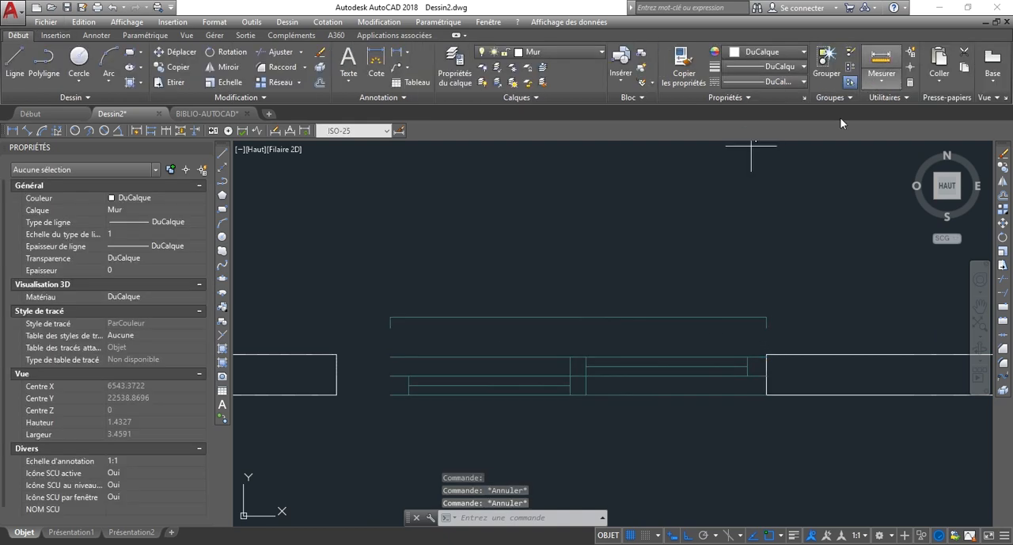
click(881, 63)
click(767, 353)
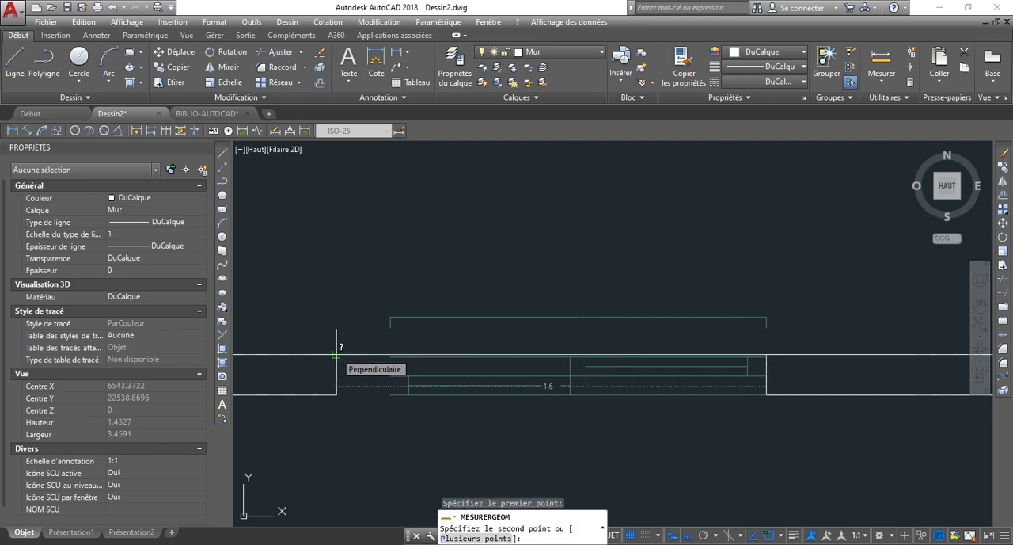
key(Escape)
Scale the FENETRE block by reference from its lower right corner, using its lower edge as reference length and 1.6 as new length.
scroll(523, 273, down, 2)
click(552, 383)
click(535, 321)
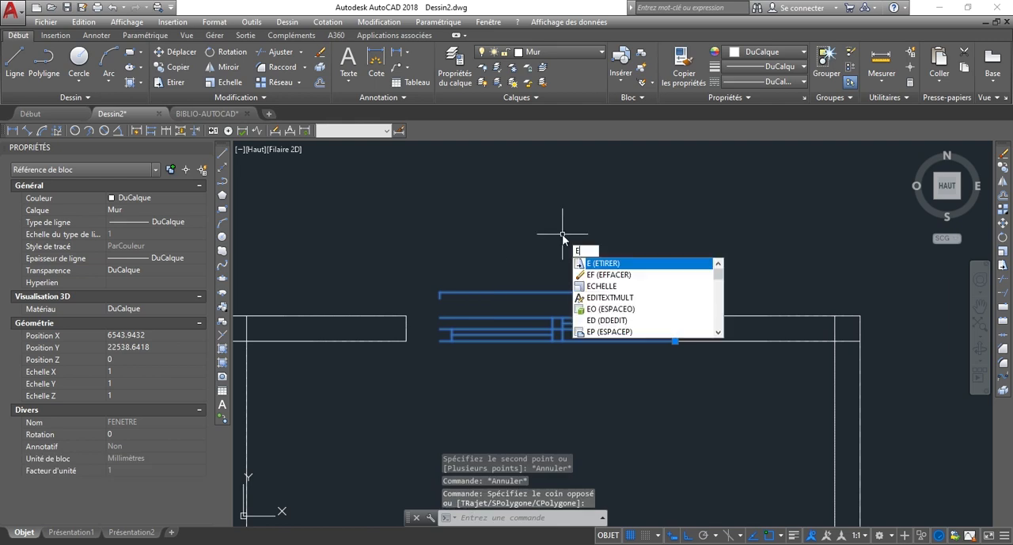
key(Down)
key(Down)
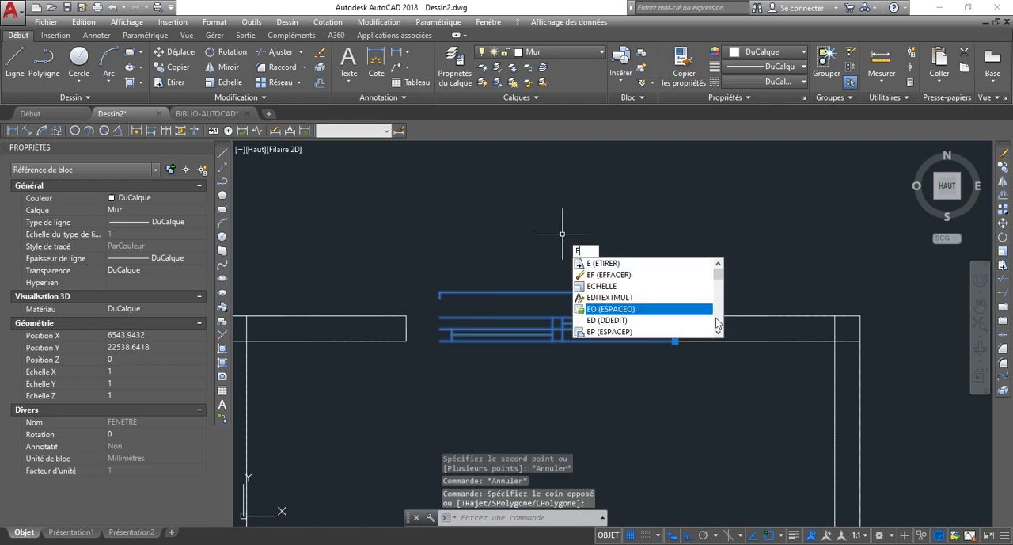
key(Return)
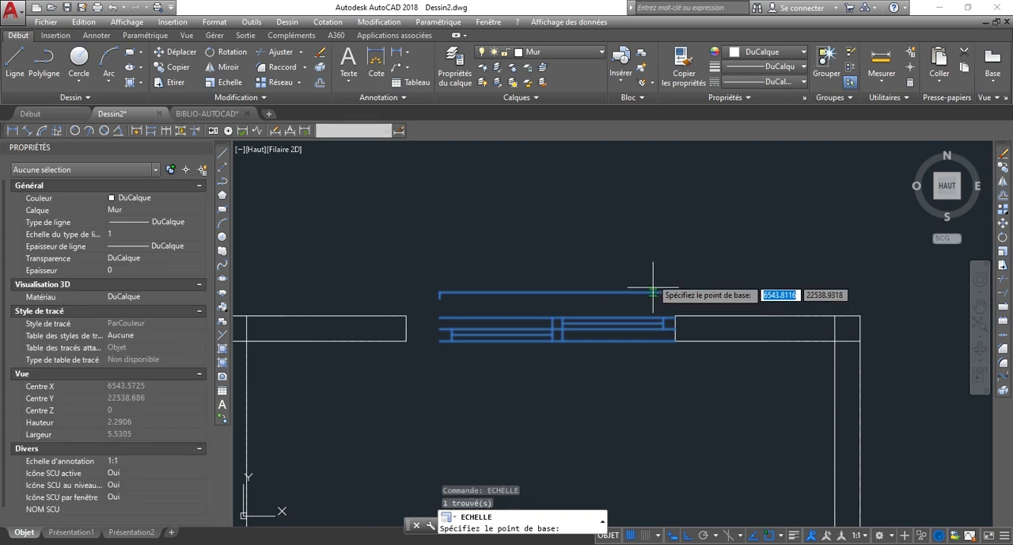
scroll(664, 341, up, 4)
click(692, 346)
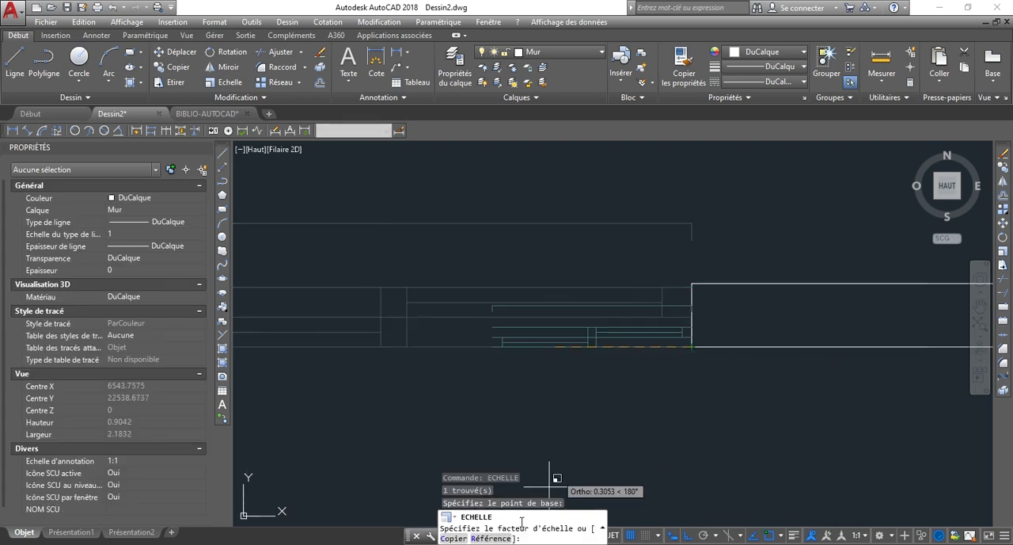
click(491, 539)
scroll(719, 485, down, 5)
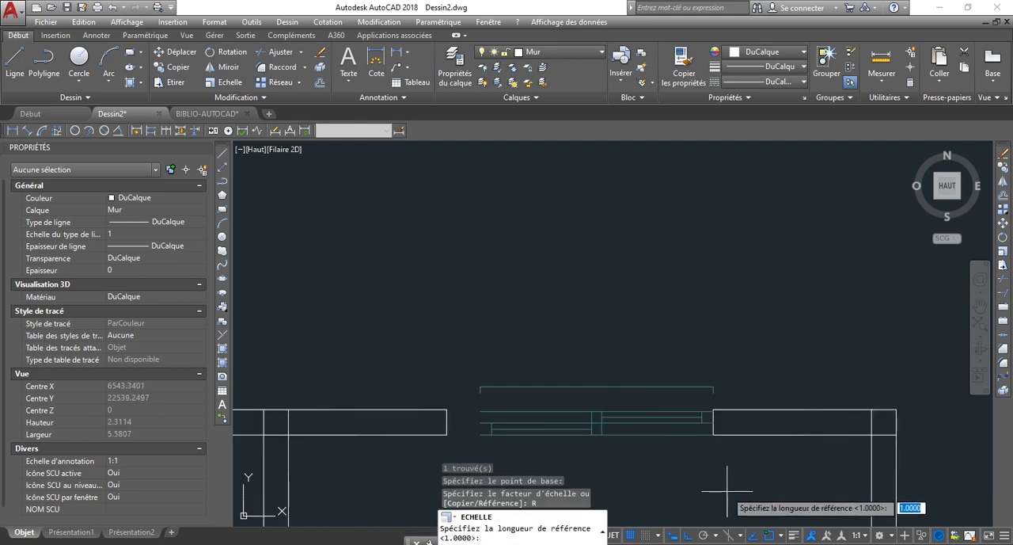
scroll(716, 404, up, 2)
scroll(721, 463, up, 2)
click(752, 433)
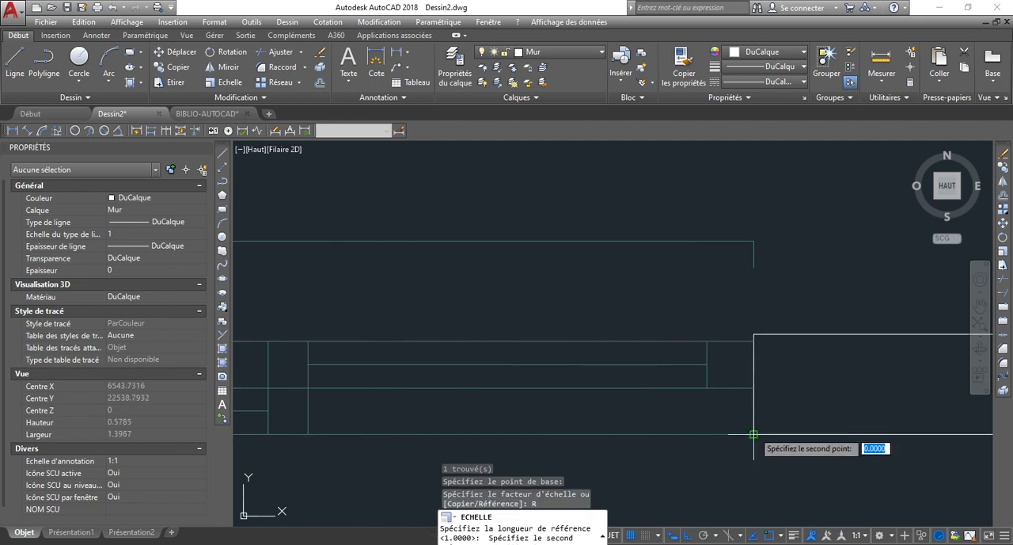
scroll(752, 433, down, 2)
scroll(633, 431, up, 4)
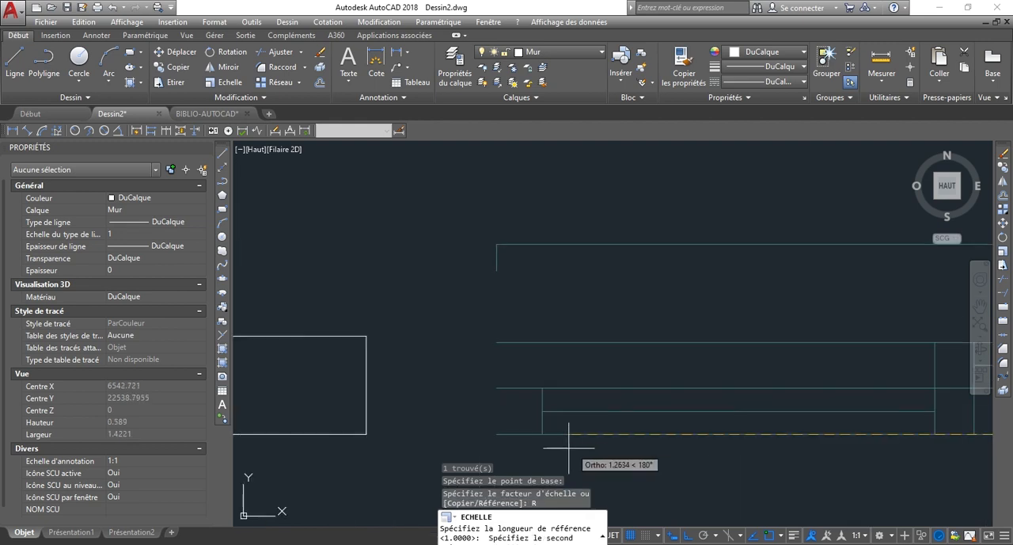
click(497, 434)
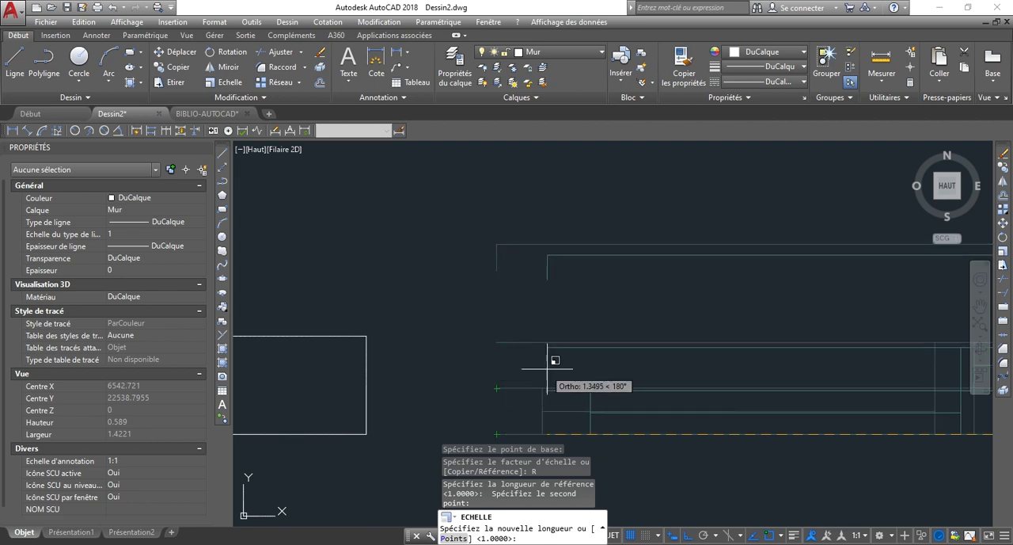
scroll(516, 361, down, 3)
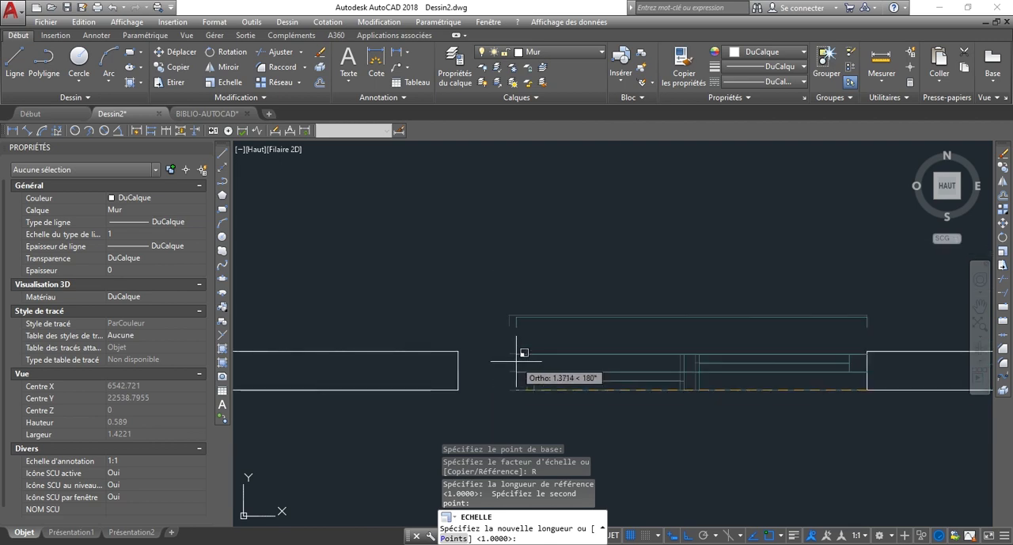
text(1)
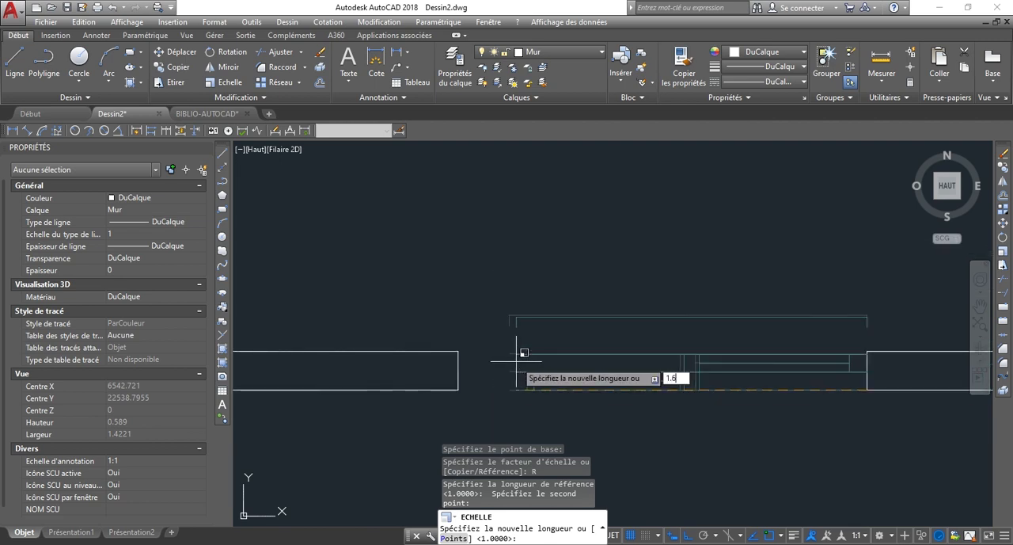
text(.6)
key(Return)
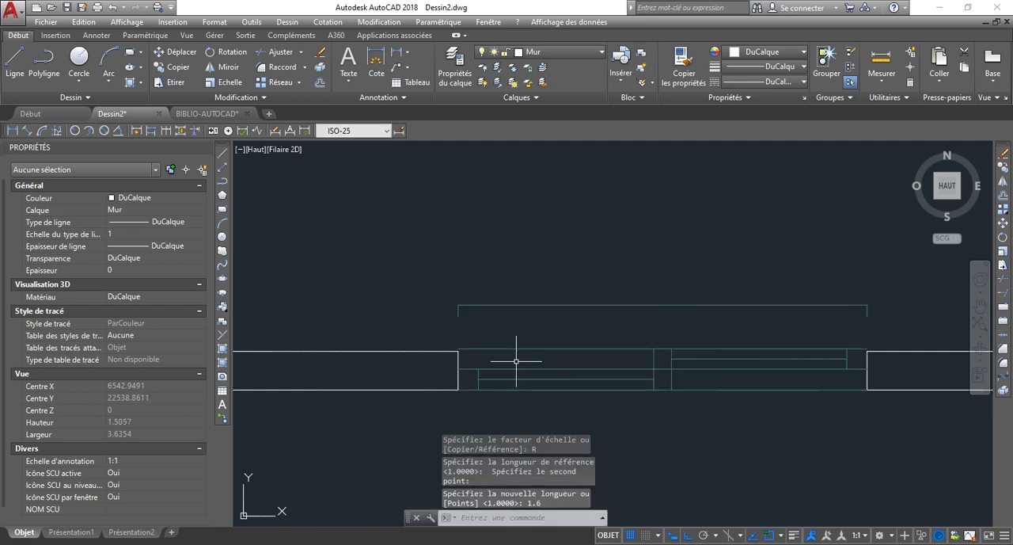
Check in the BIBLIO-AUTOCAD drawing how the original window meets the wall ends, and return to Dessin2.
scroll(516, 361, down, 2)
scroll(696, 332, down, 2)
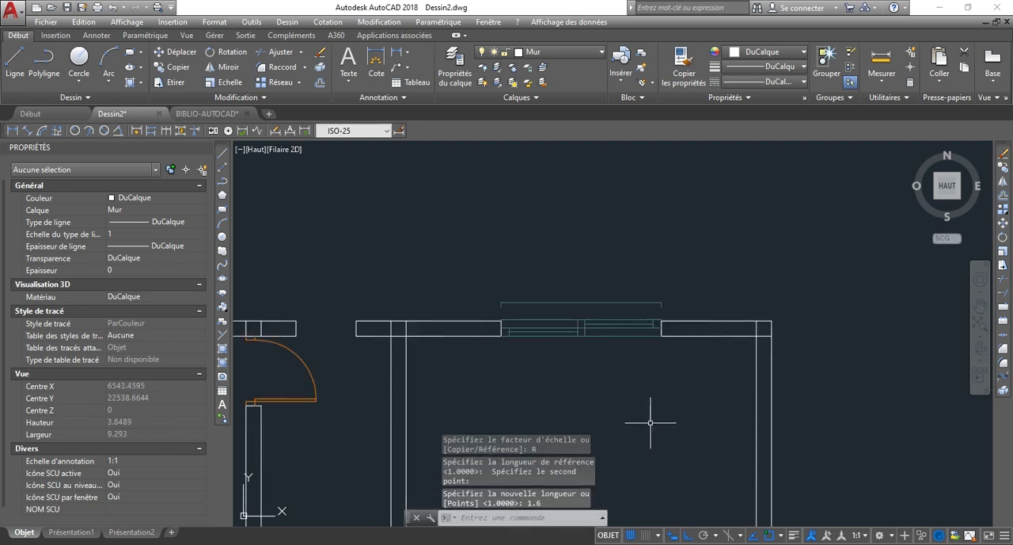
scroll(609, 364, up, 4)
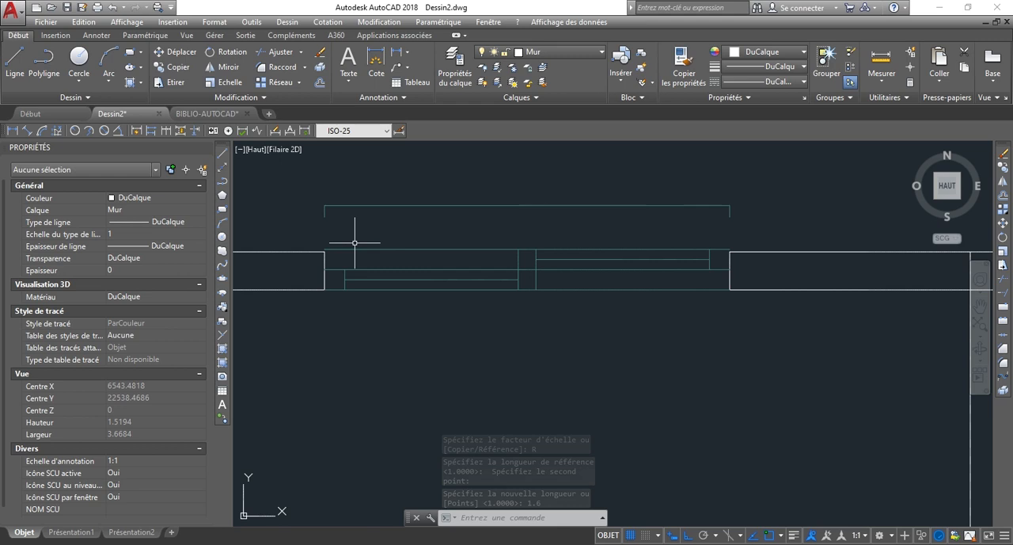
click(204, 114)
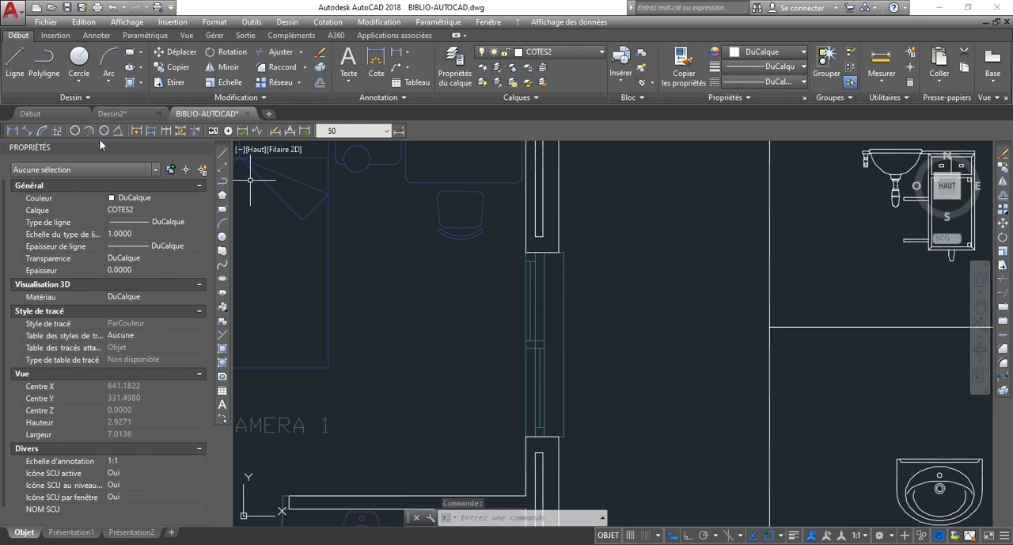
click(128, 111)
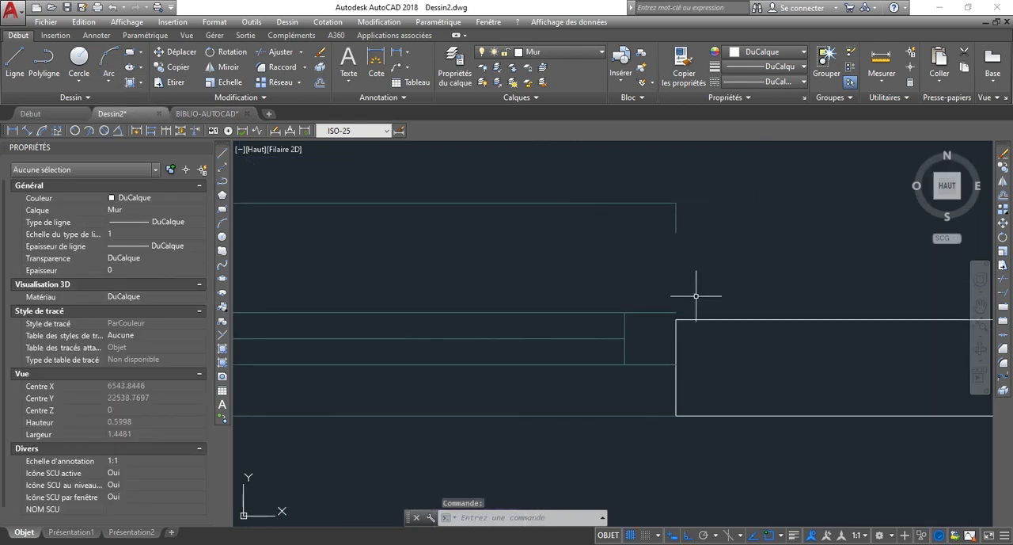
Stretch the wall end lines on both sides of the FENETRE block outward to the ends of the window's outer frame line.
click(675, 344)
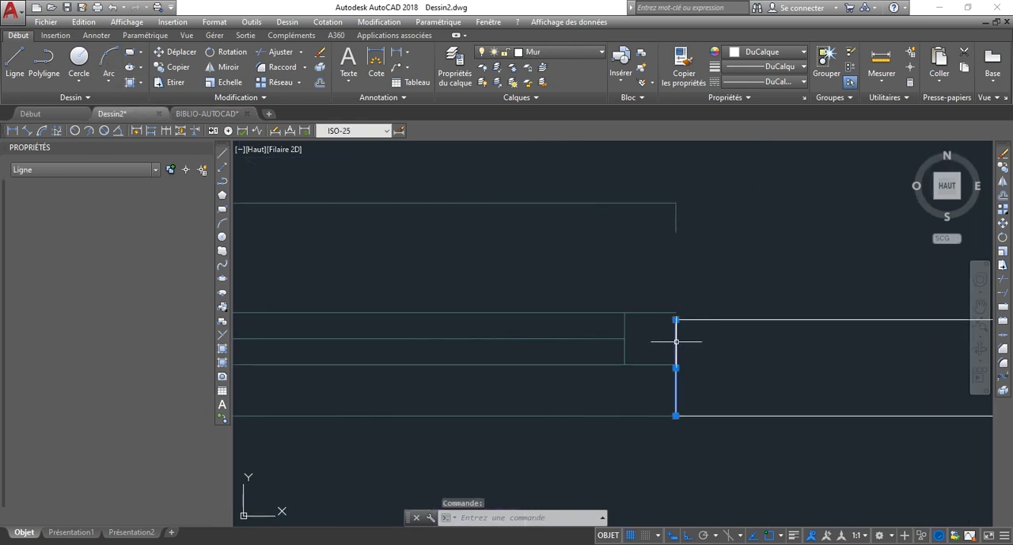
click(676, 319)
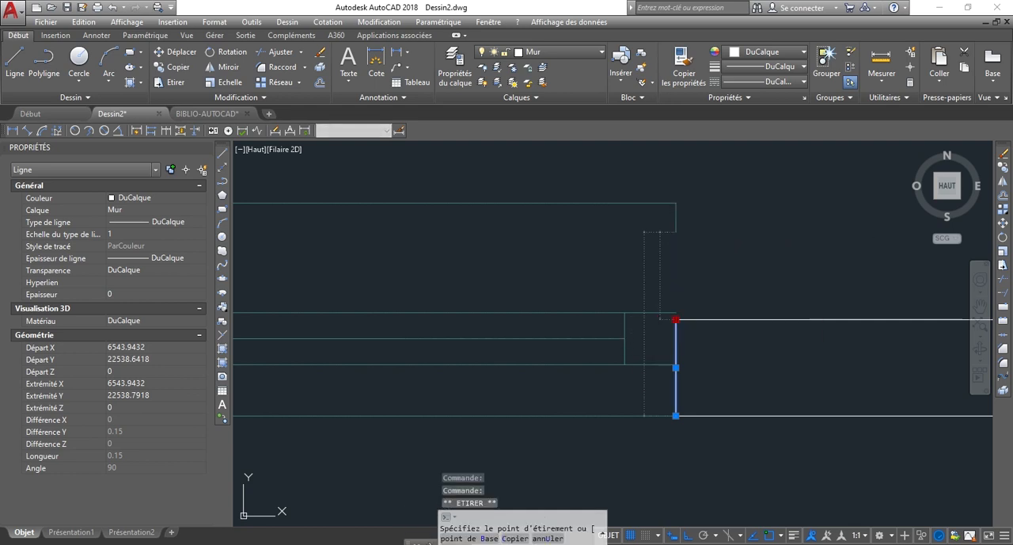
click(675, 232)
scroll(747, 287, down, 4)
scroll(304, 291, up, 4)
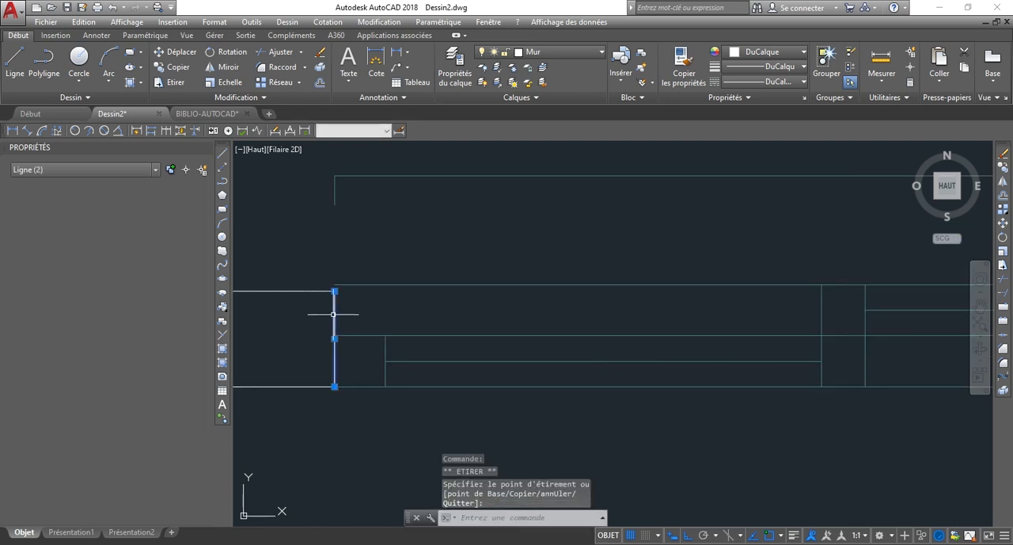
click(331, 286)
click(334, 291)
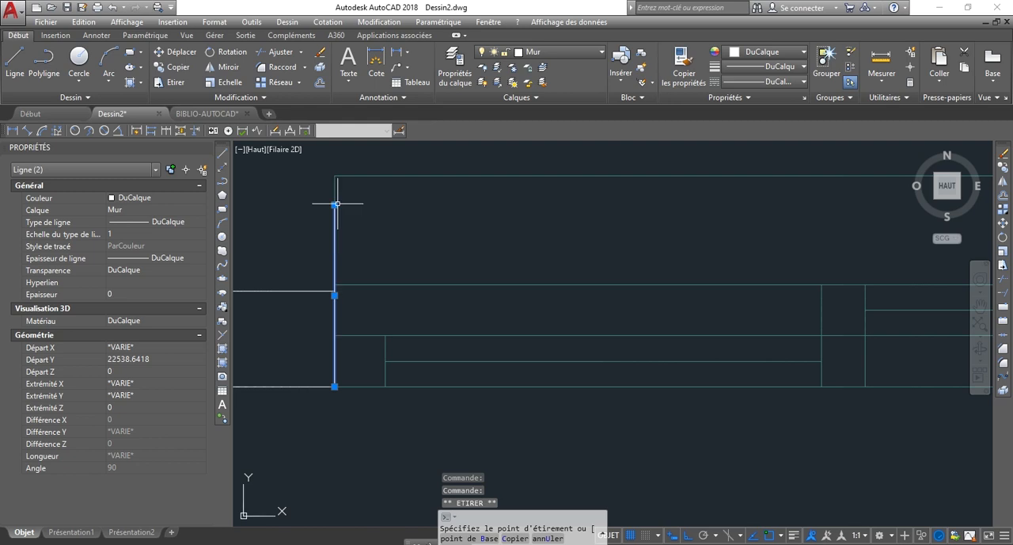
click(334, 204)
key(Escape)
scroll(523, 294, down, 6)
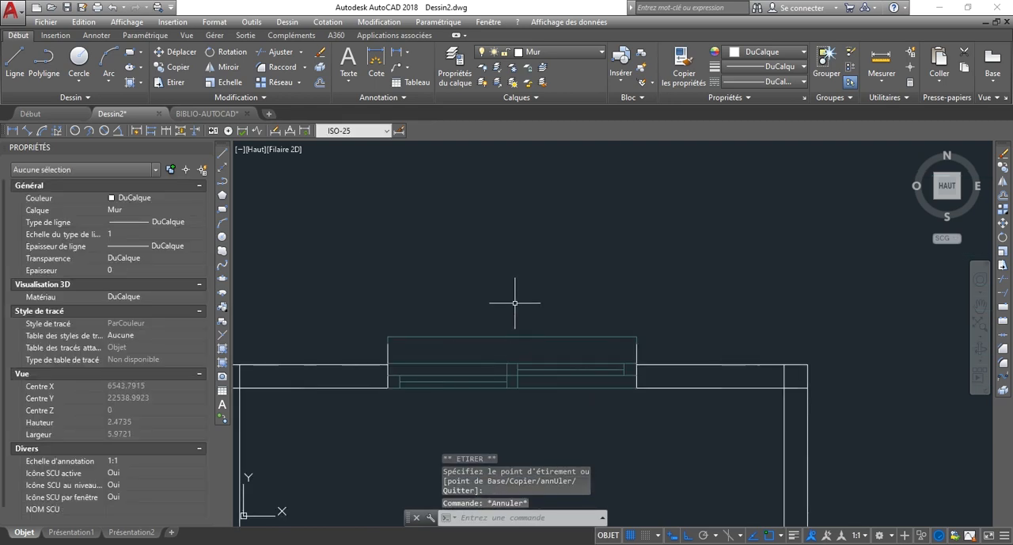
Copy the FENETRE block and its two extended wall end lines into the upper wall's leftmost opening, from outer wall corner to outer wall corner.
scroll(497, 351, up, 4)
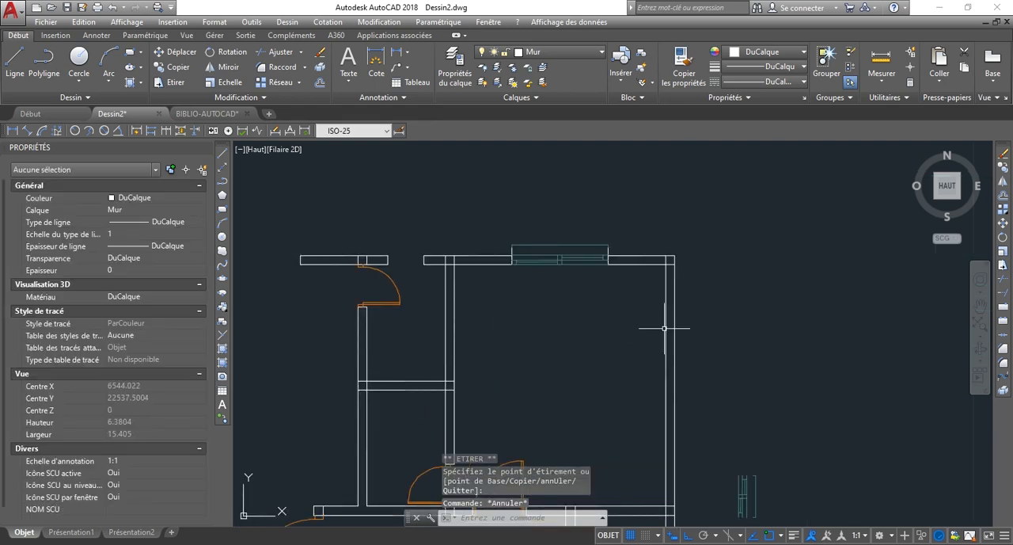
scroll(665, 329, down, 4)
scroll(562, 316, up, 3)
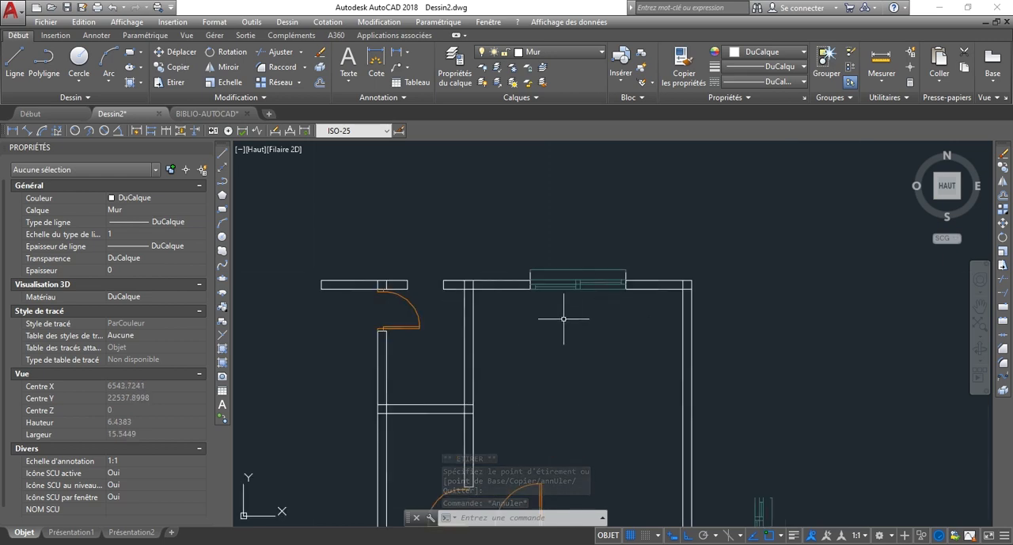
scroll(403, 276, down, 2)
scroll(463, 342, up, 3)
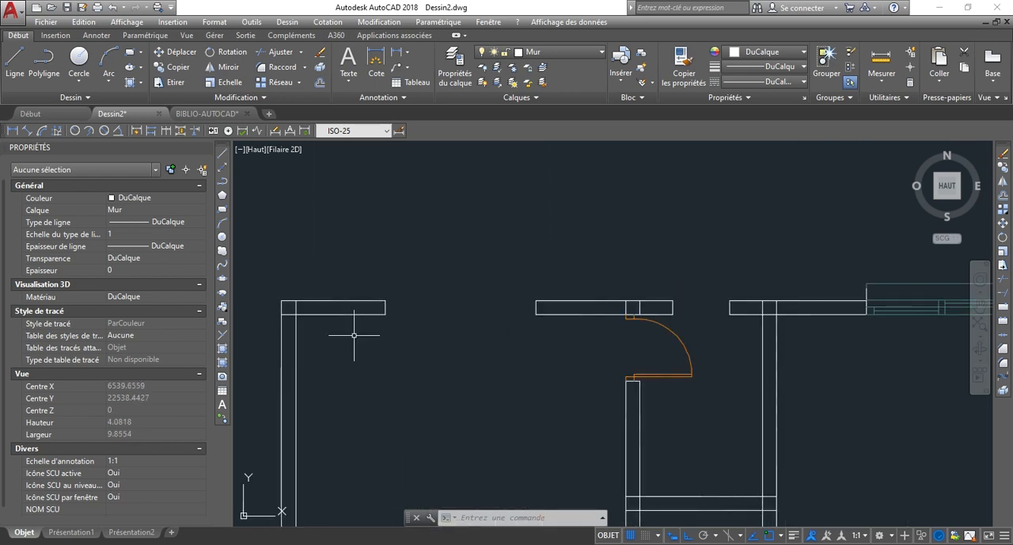
scroll(315, 288, down, 4)
click(506, 254)
click(636, 360)
scroll(538, 294, up, 3)
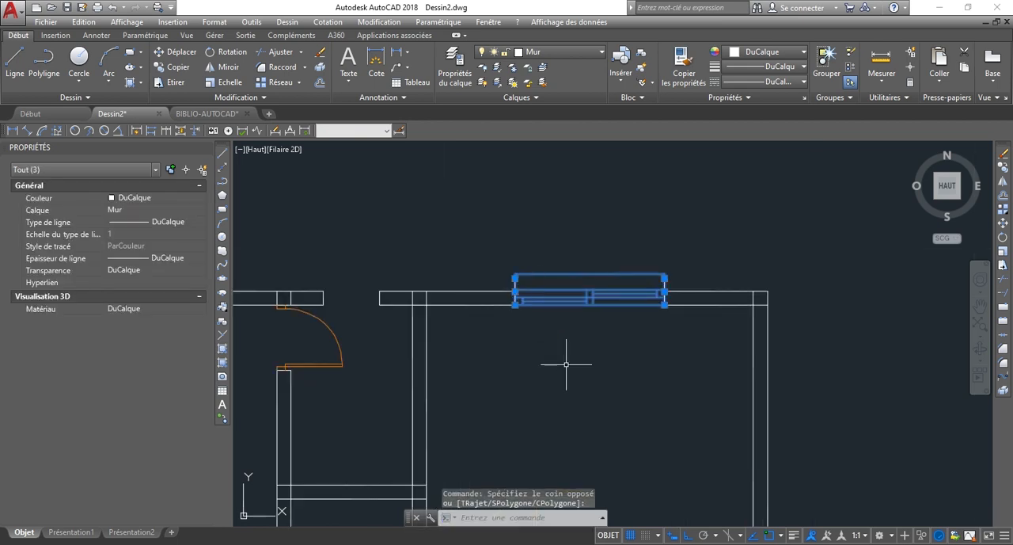
text(CP)
key(Return)
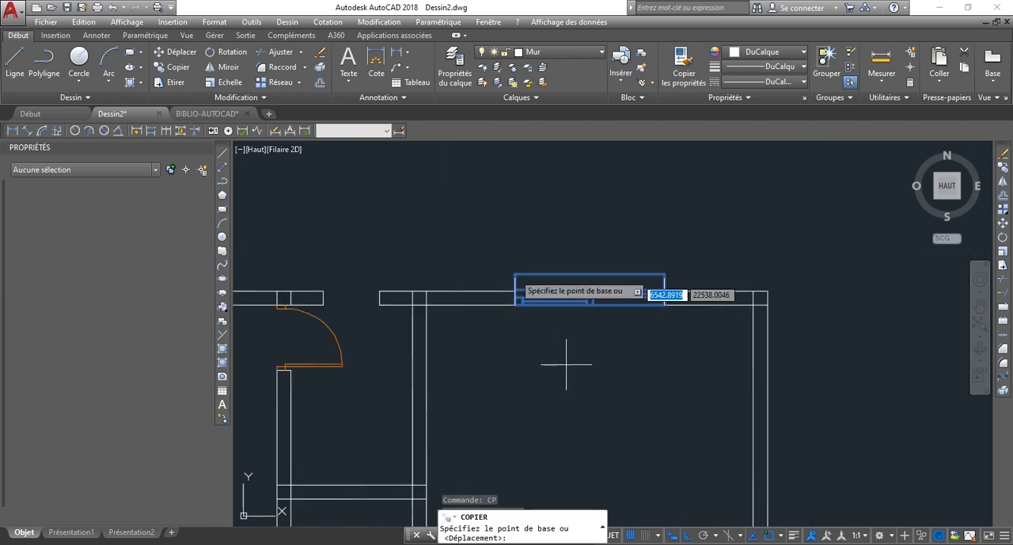
scroll(515, 280, up, 3)
scroll(536, 331, up, 5)
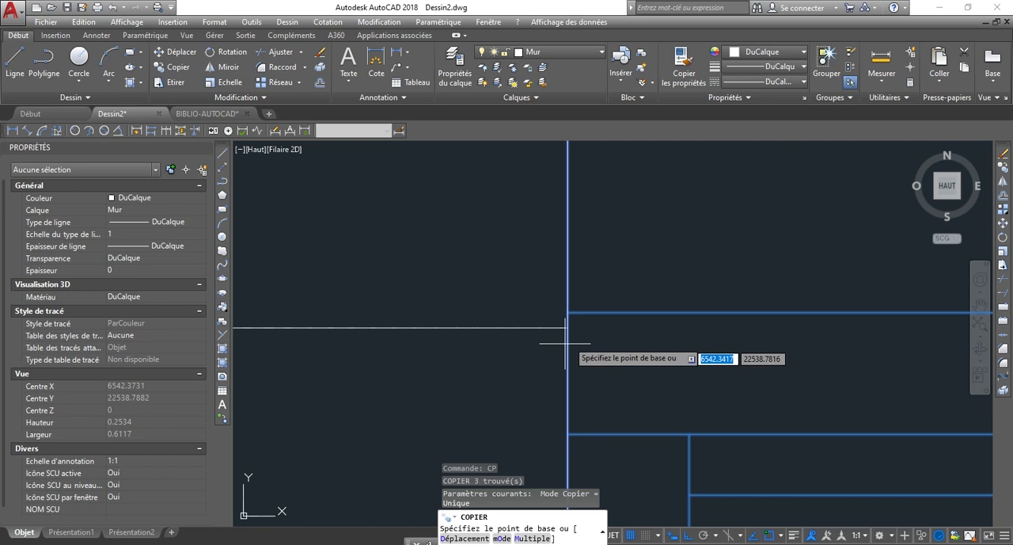
click(568, 326)
scroll(744, 386, down, 5)
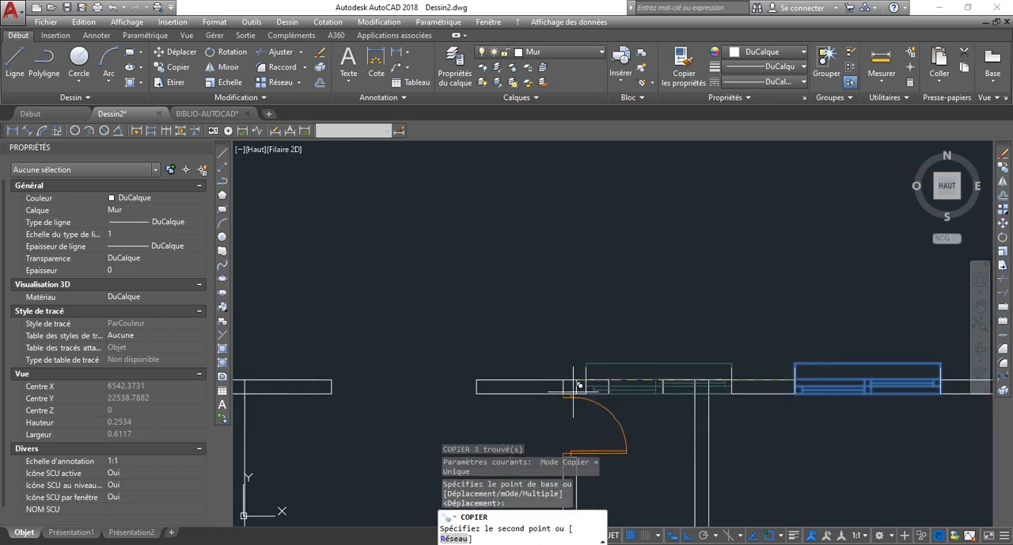
scroll(398, 394, up, 3)
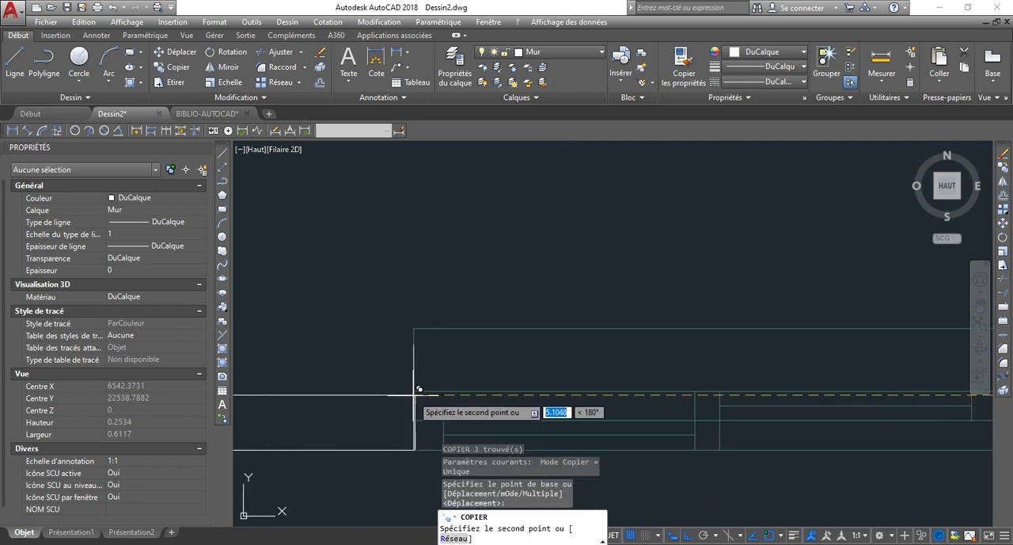
click(414, 394)
scroll(358, 373, down, 2)
scroll(628, 381, up, 4)
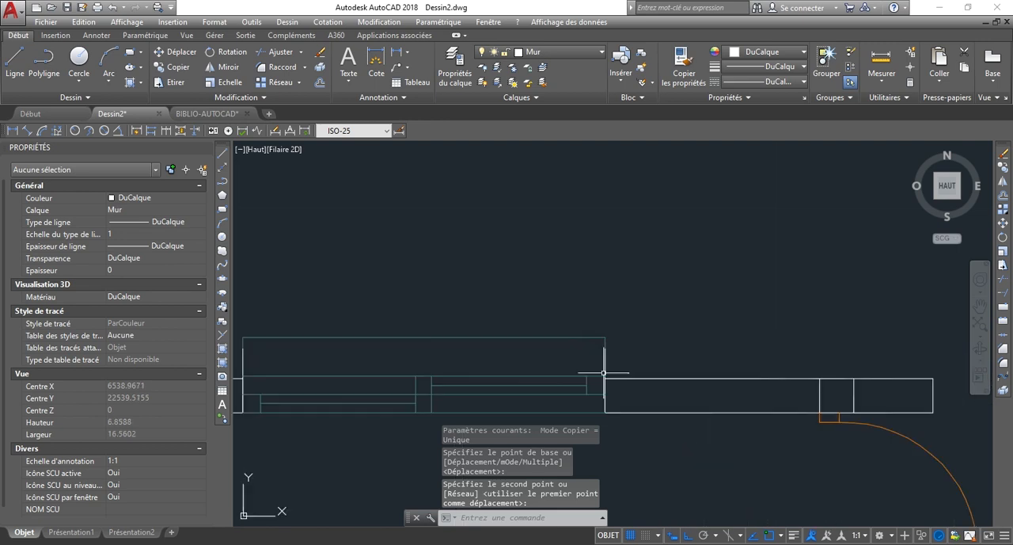
scroll(647, 288, down, 7)
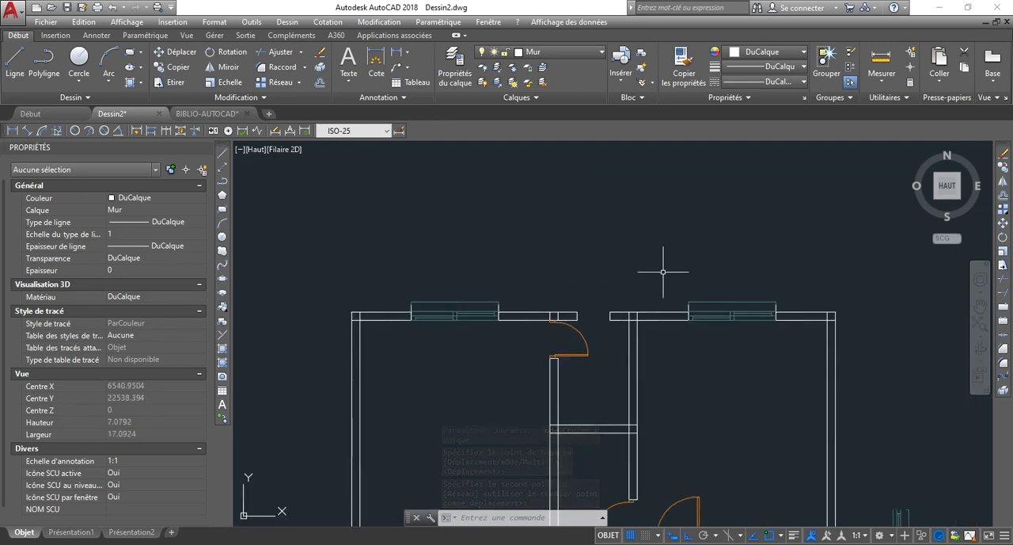
Create a block named F60X60 from the small window symbol right of the plan, with its lower right corner as base point.
scroll(544, 277, down, 3)
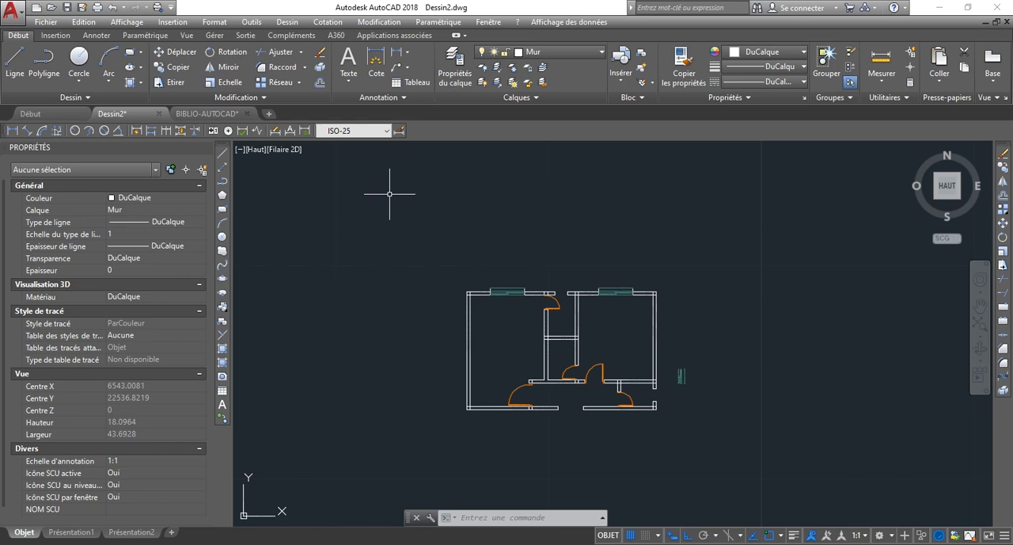
scroll(681, 382, up, 4)
scroll(666, 361, up, 2)
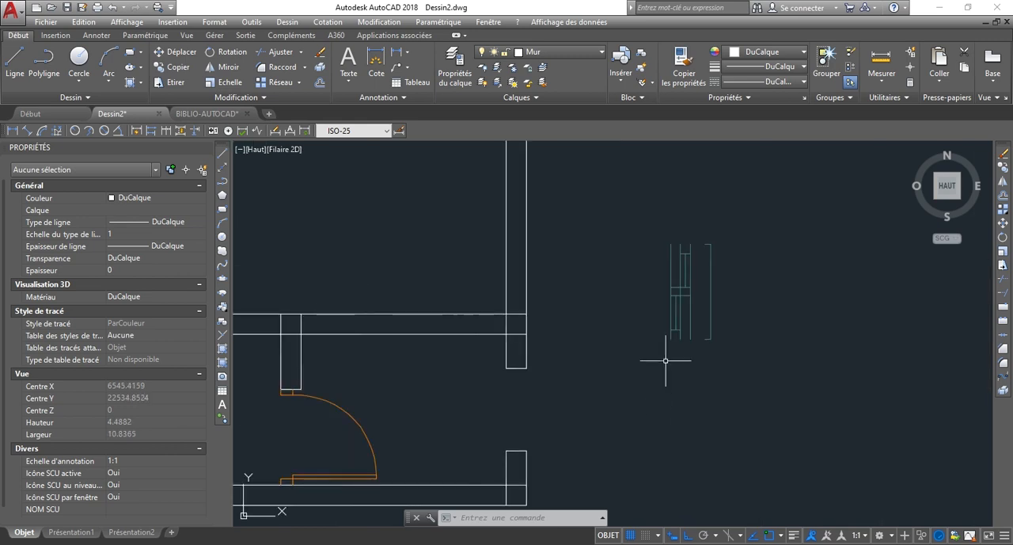
scroll(521, 388, down, 3)
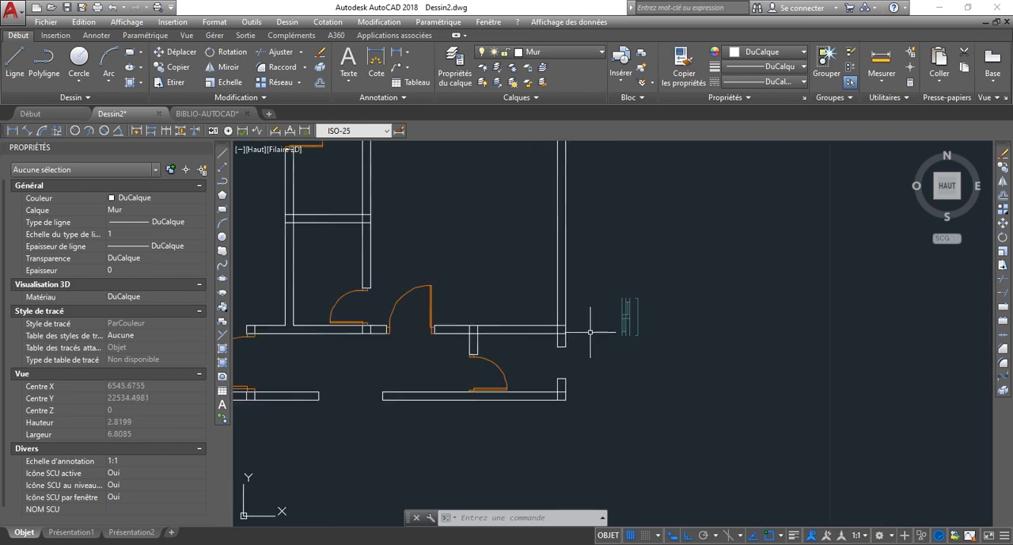
scroll(597, 275, up, 1)
click(609, 276)
click(745, 465)
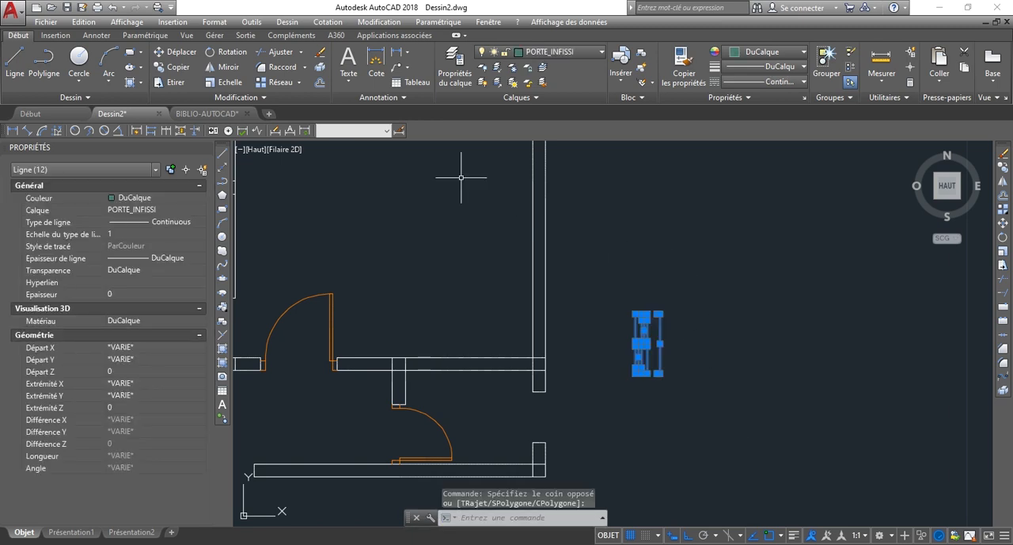
click(51, 35)
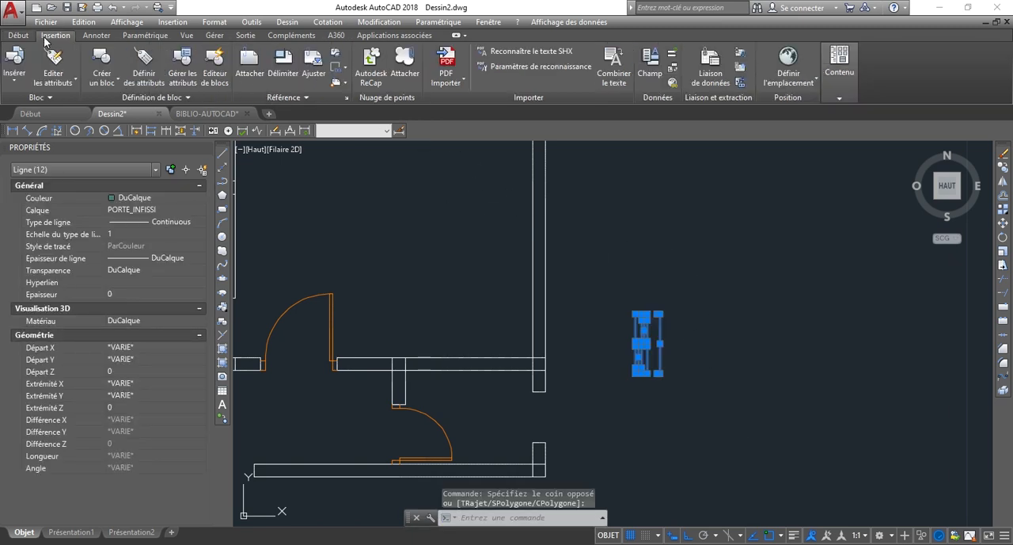
click(101, 83)
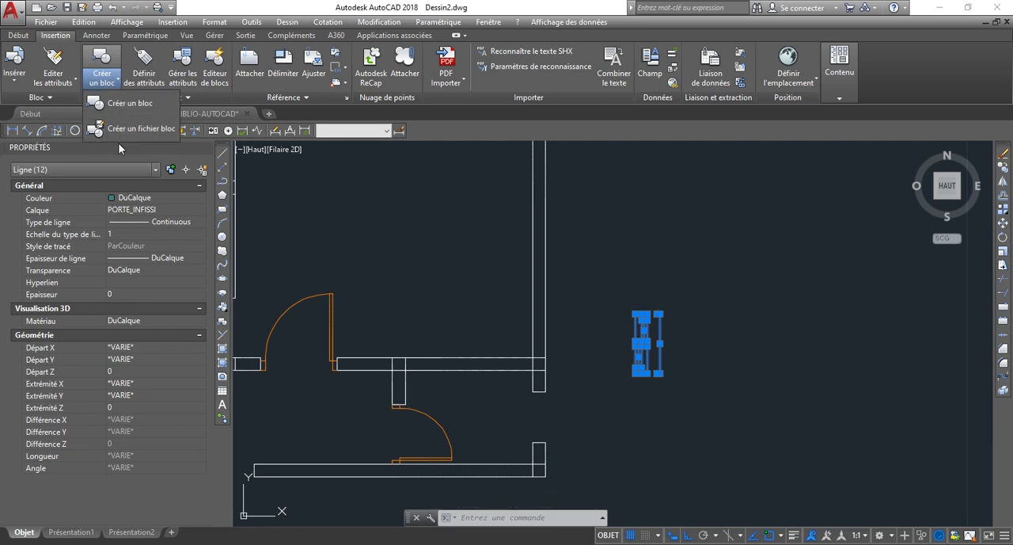
click(133, 104)
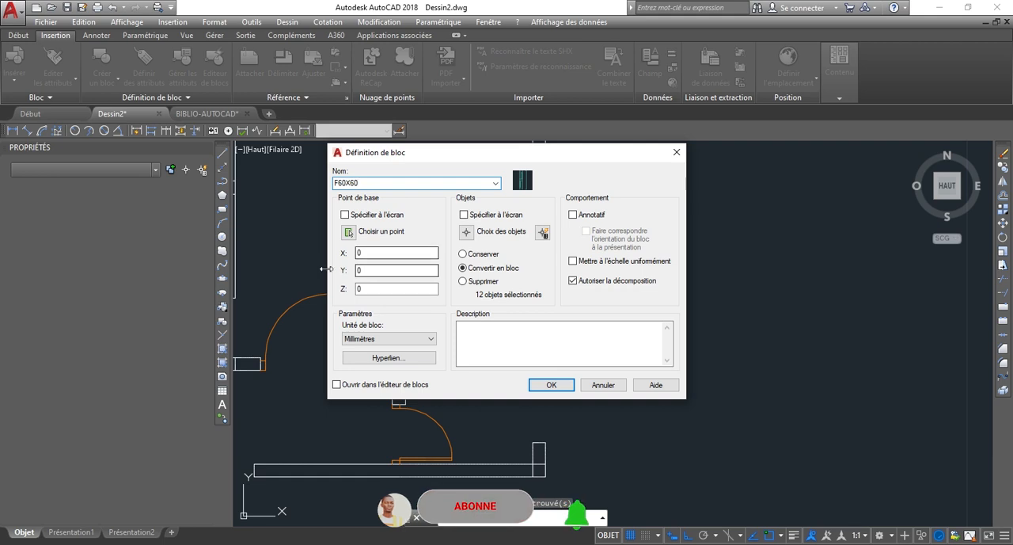
click(349, 232)
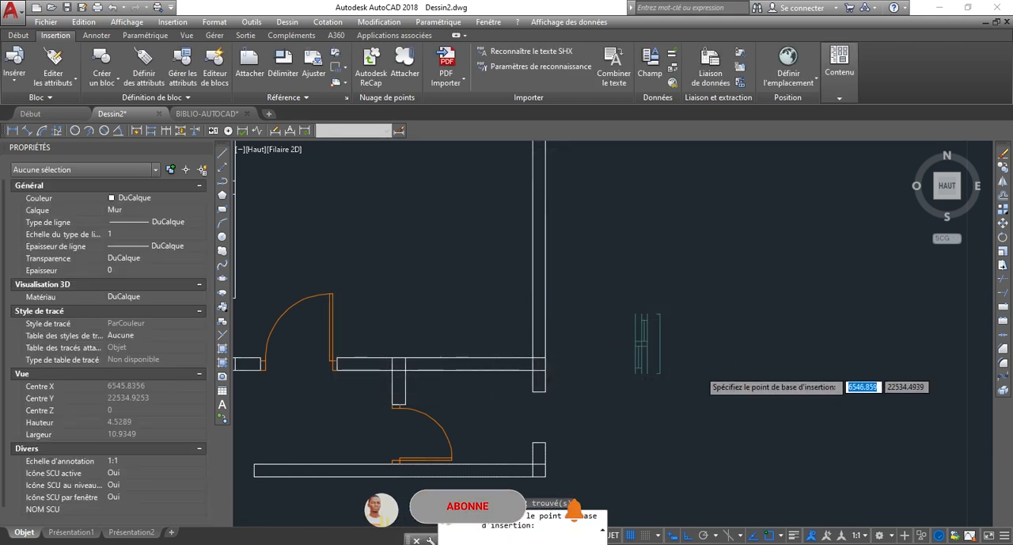
scroll(543, 389, up, 5)
click(534, 389)
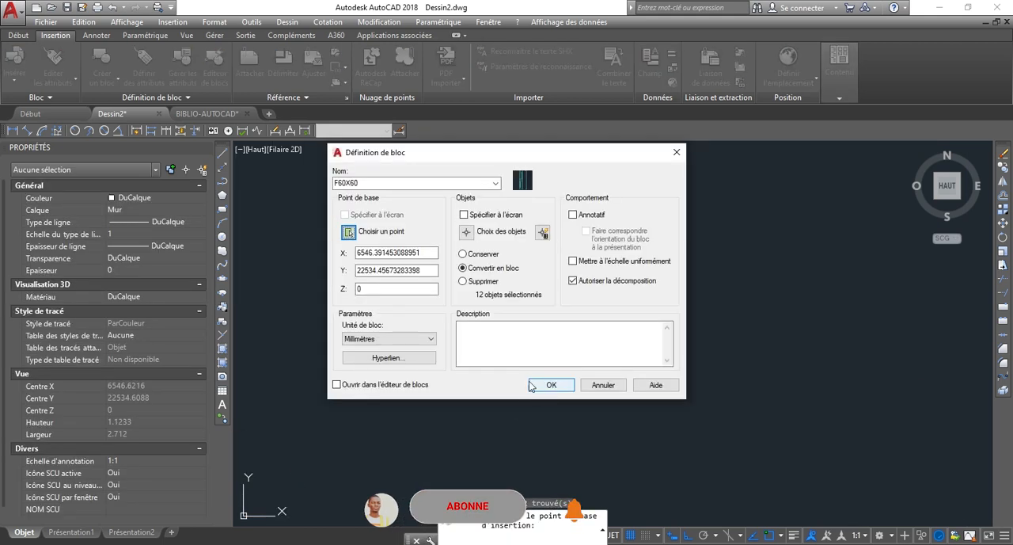
click(551, 385)
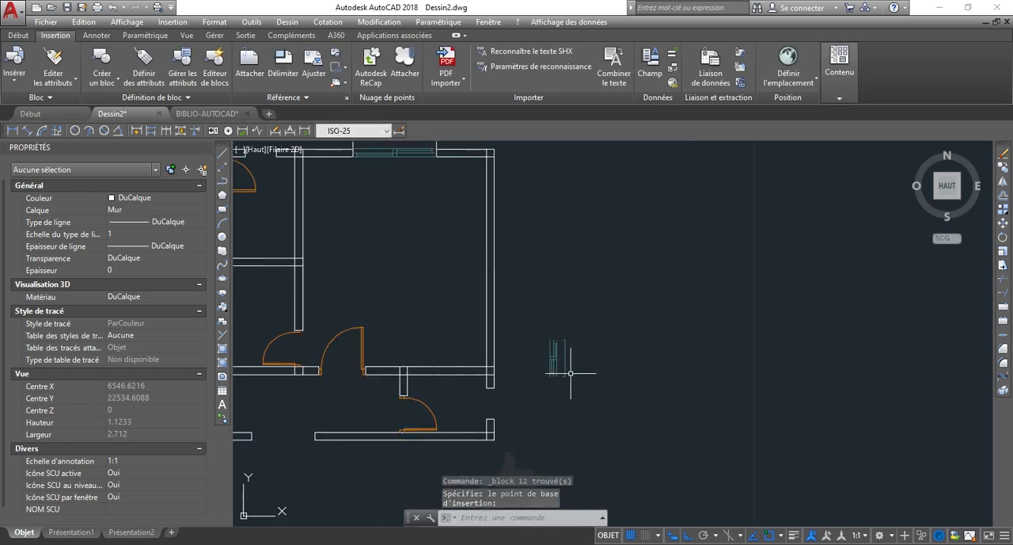
scroll(555, 399, up, 3)
click(633, 416)
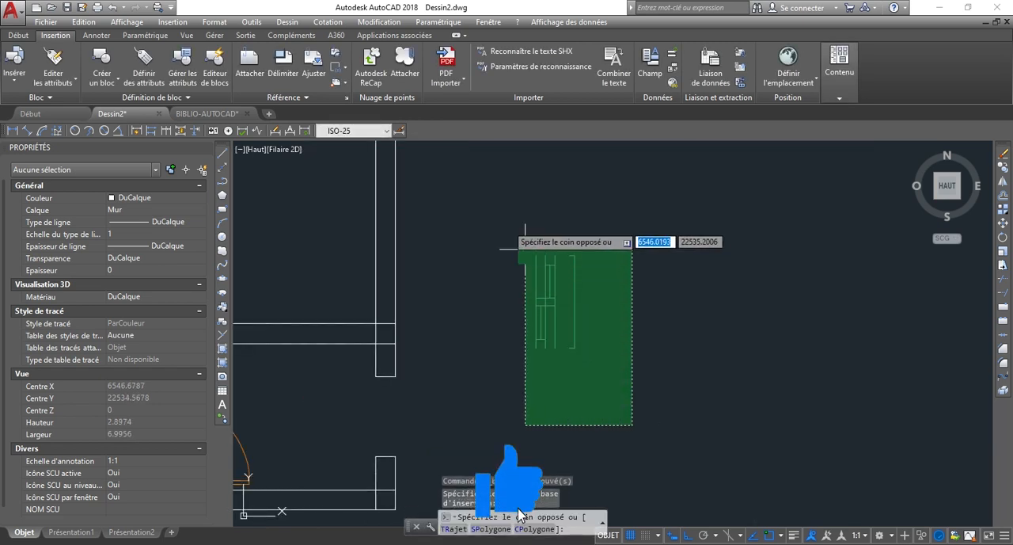
click(527, 219)
scroll(538, 246, up, 3)
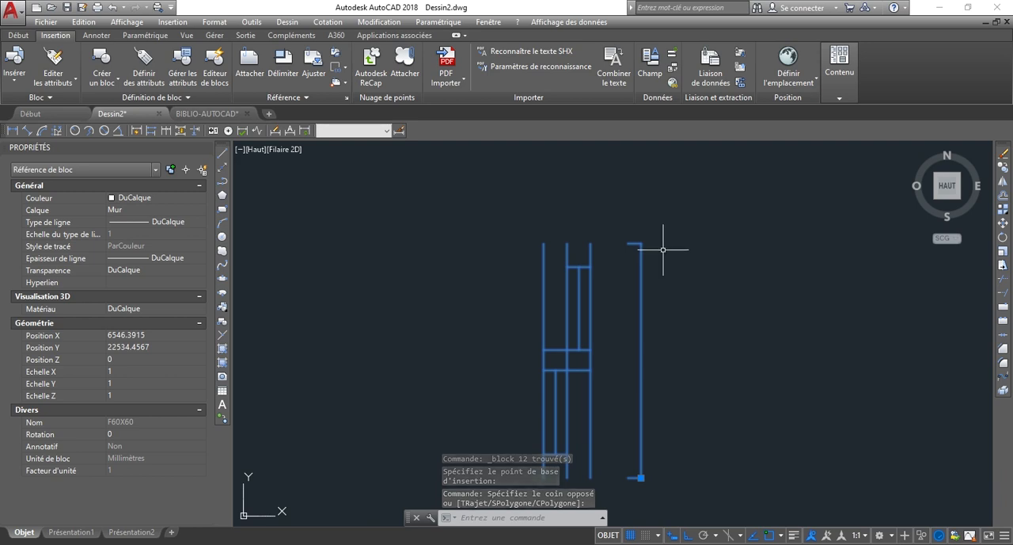
text(DC)
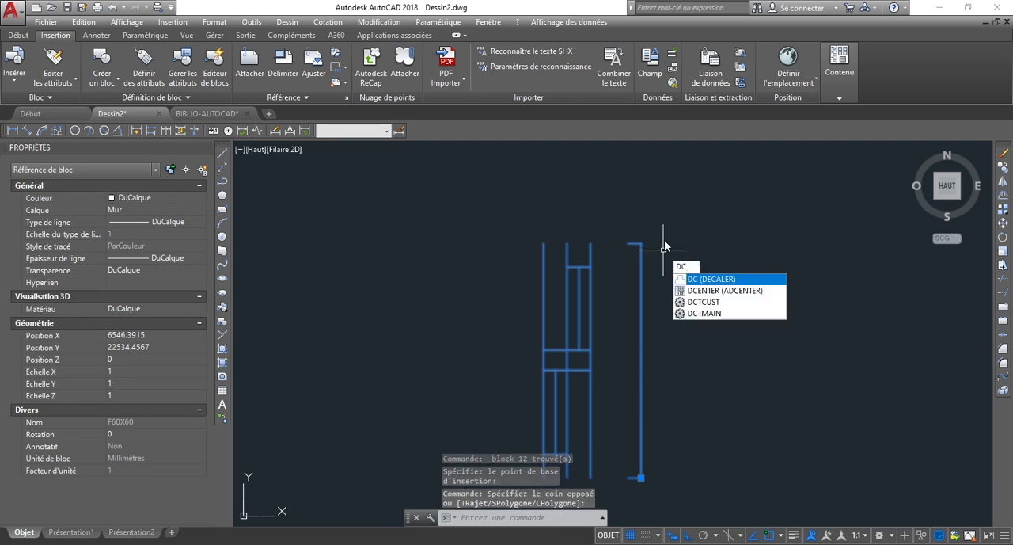
key(Return)
scroll(637, 248, down, 2)
scroll(598, 246, up, 2)
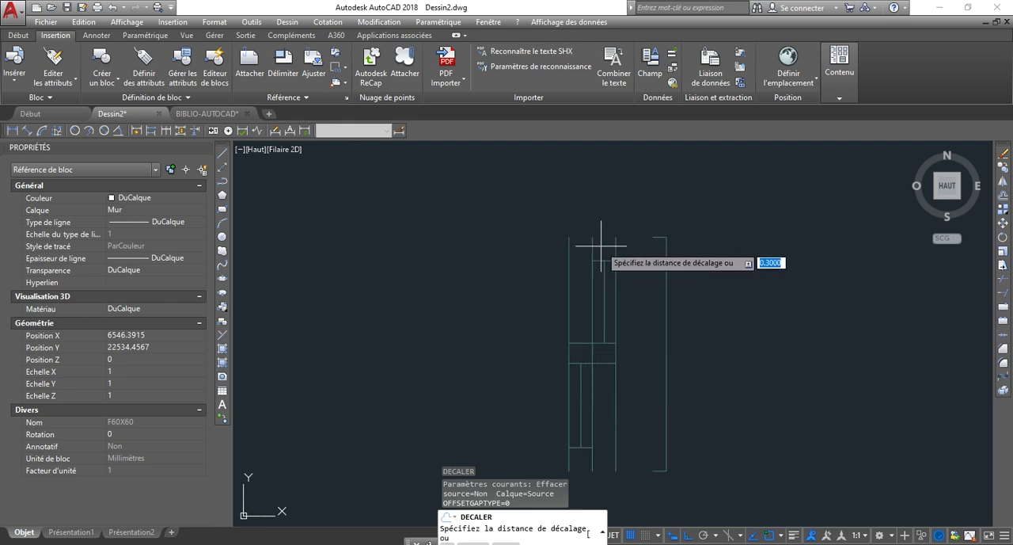
click(649, 283)
scroll(608, 295, down, 5)
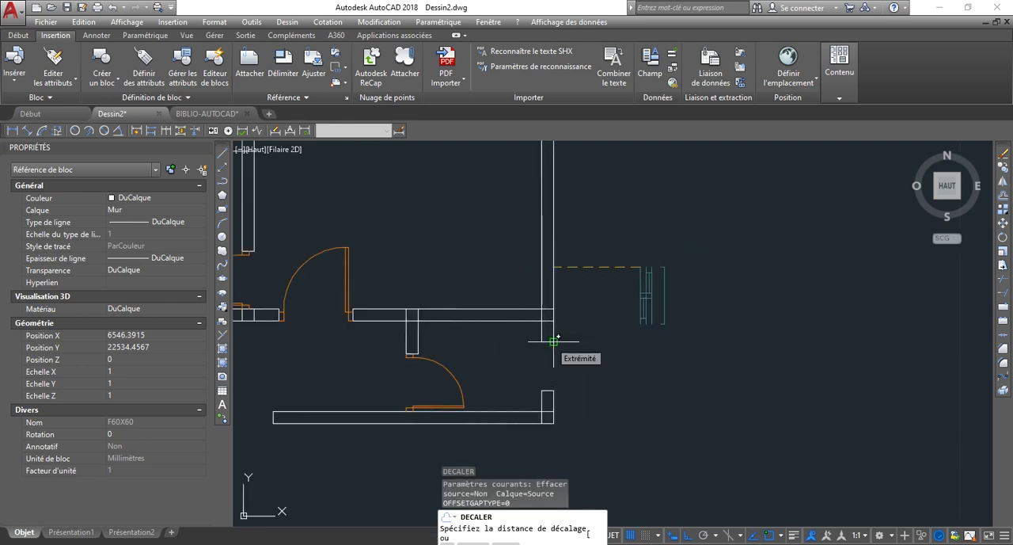
scroll(554, 364, up, 5)
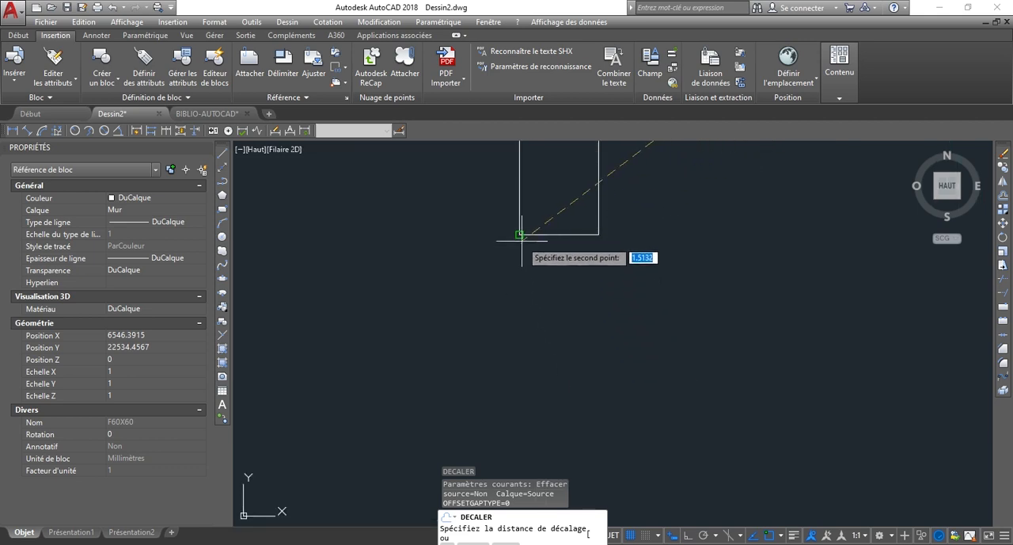
click(520, 236)
click(521, 236)
scroll(572, 262, down, 8)
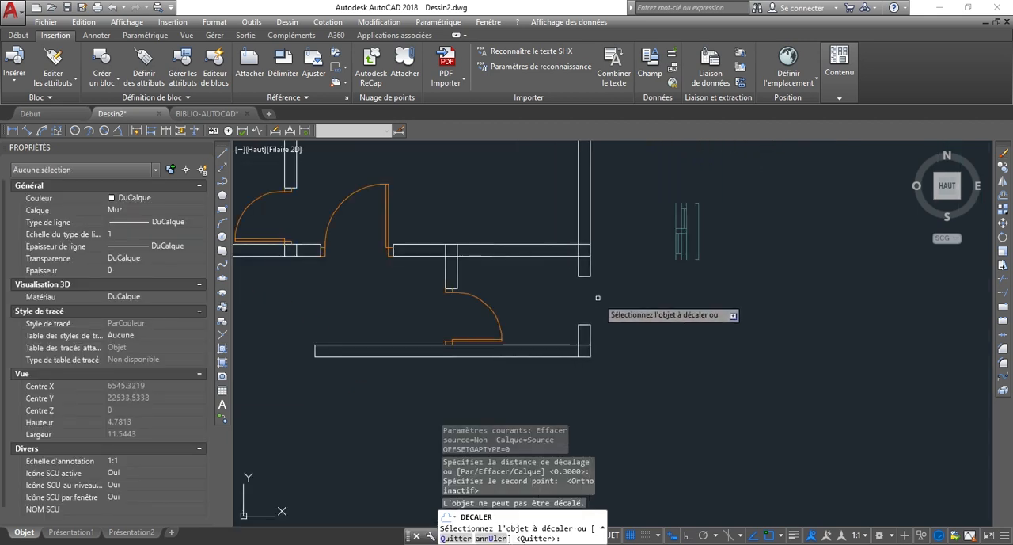
key(Escape)
Move the F60X60 block by its insertion point to the lower outer wall corner of the right wall's opening.
click(758, 316)
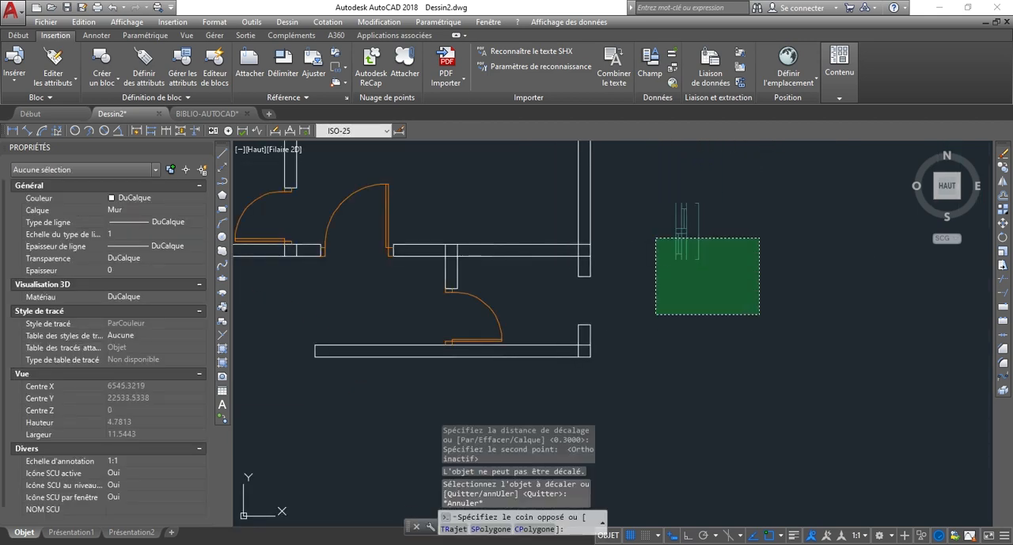
click(630, 202)
scroll(698, 259, up, 5)
click(698, 259)
scroll(605, 354, down, 5)
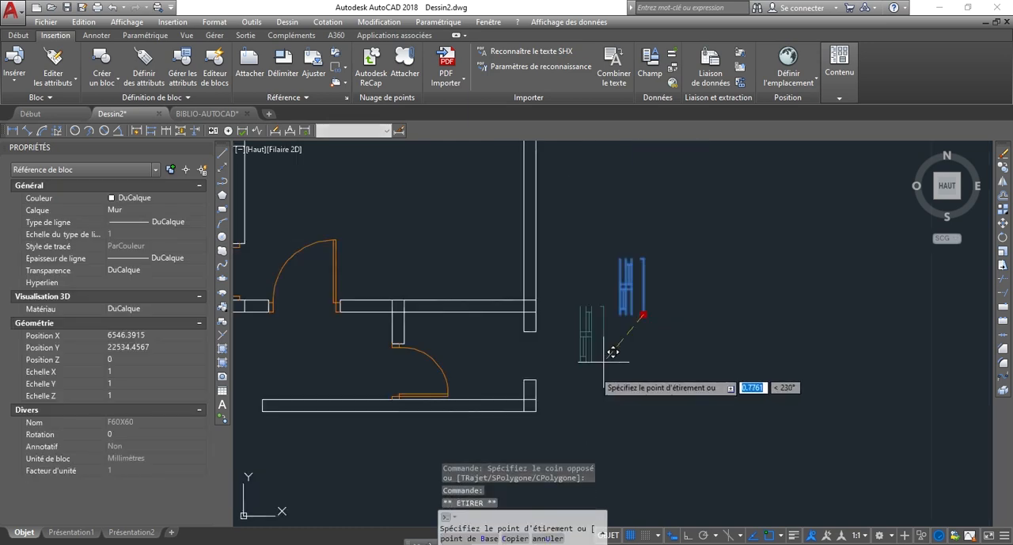
scroll(544, 369, up, 7)
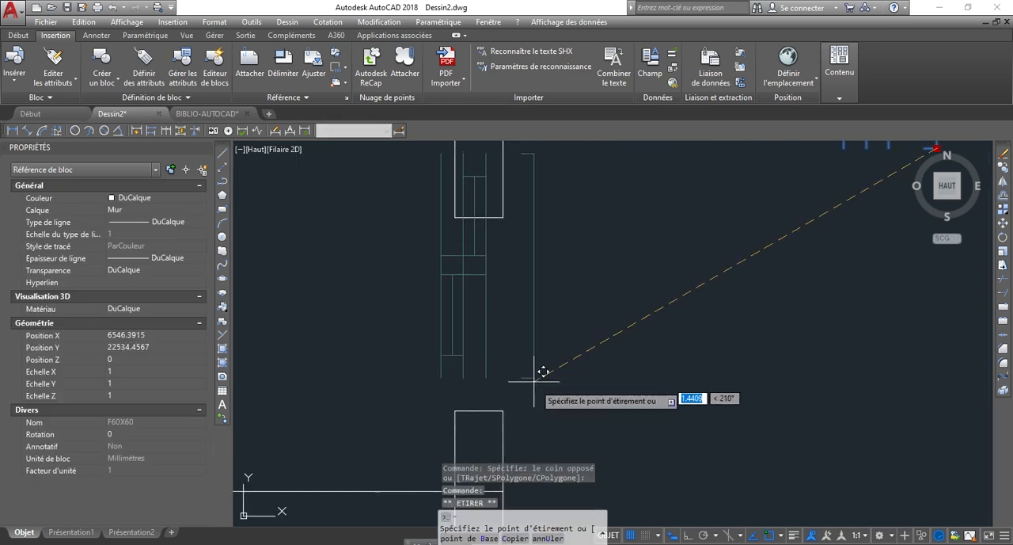
click(504, 410)
Move the F60X60 block from the lower end of its leftmost line to the lower inner wall corner of the opening.
scroll(559, 339, down, 3)
scroll(525, 363, up, 3)
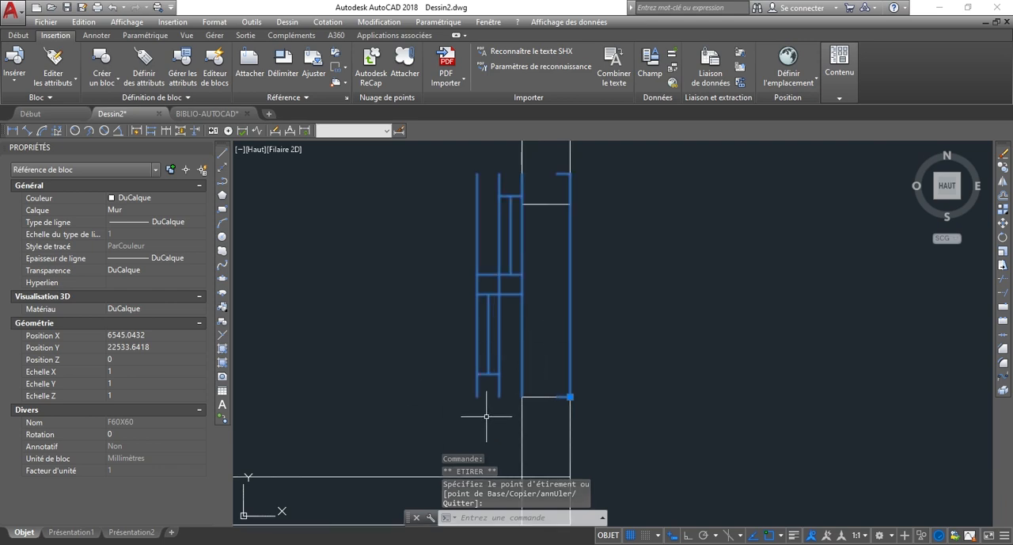
text(P)
key(Return)
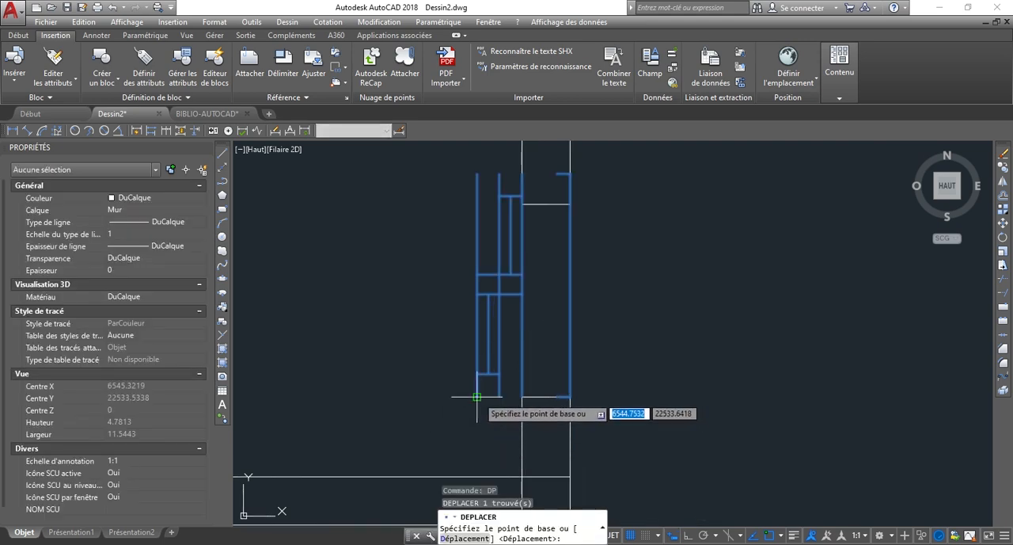
click(484, 398)
scroll(538, 390, up, 5)
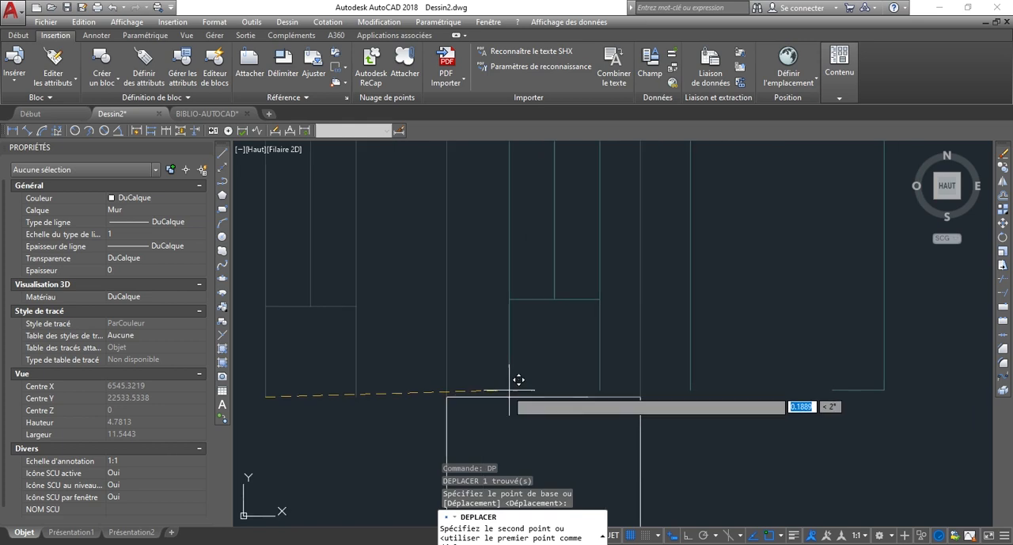
click(459, 395)
scroll(601, 434, down, 5)
scroll(654, 290, down, 4)
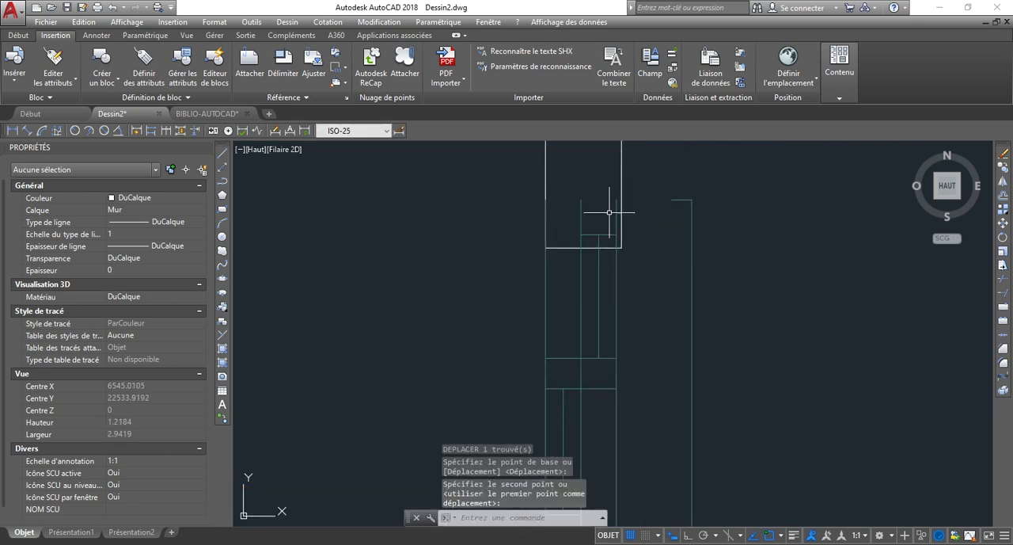
Scale the F60X60 block by reference from its lower left corner, using its leftmost line as reference length and 0.6 as new length.
scroll(584, 330, down, 2)
scroll(591, 278, up, 2)
scroll(538, 267, down, 2)
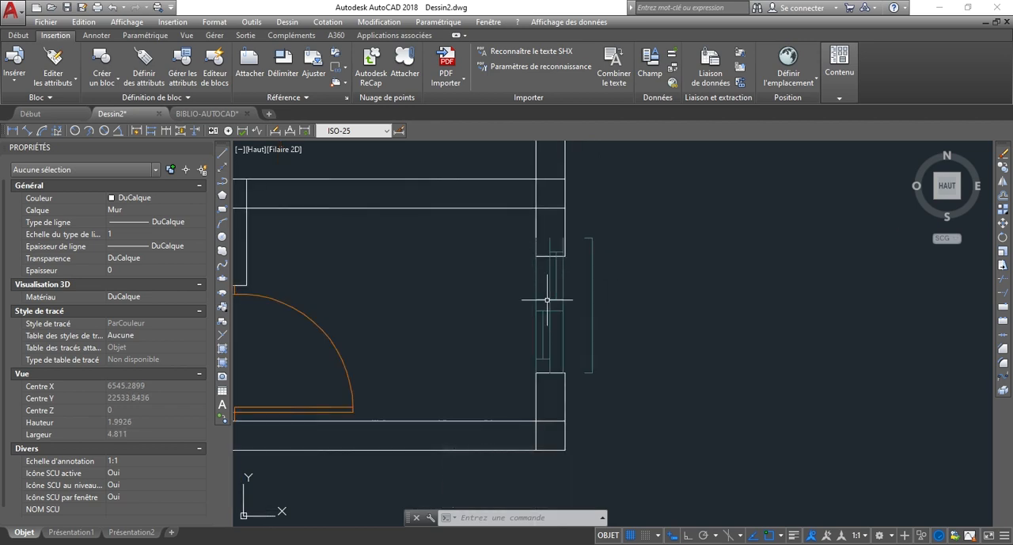
click(592, 316)
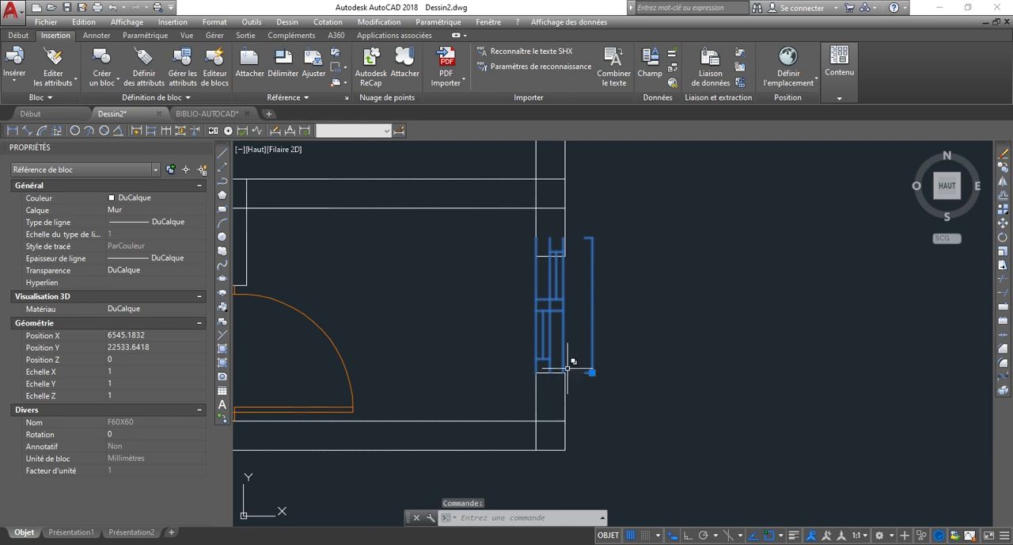
right_click(592, 372)
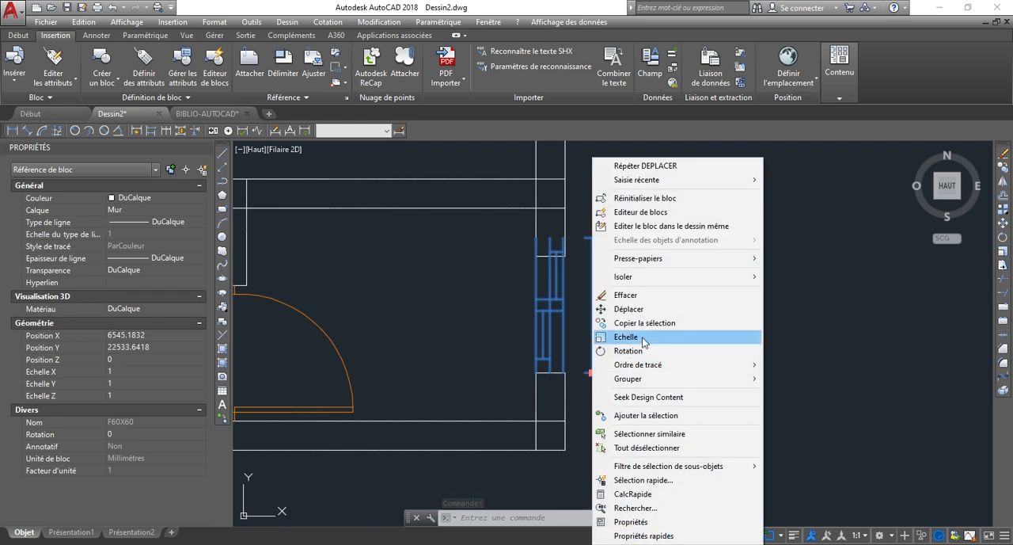
click(642, 337)
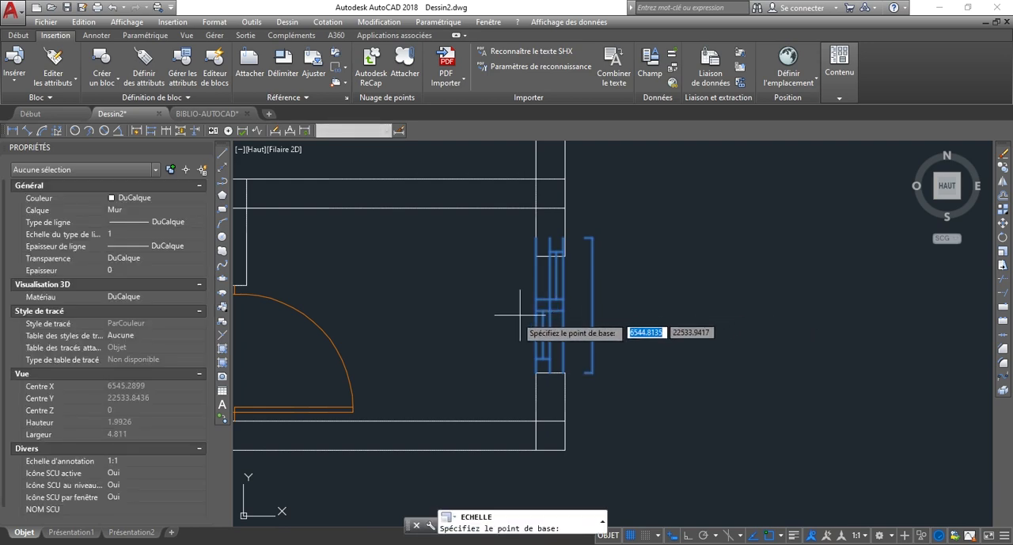
scroll(529, 336, up, 4)
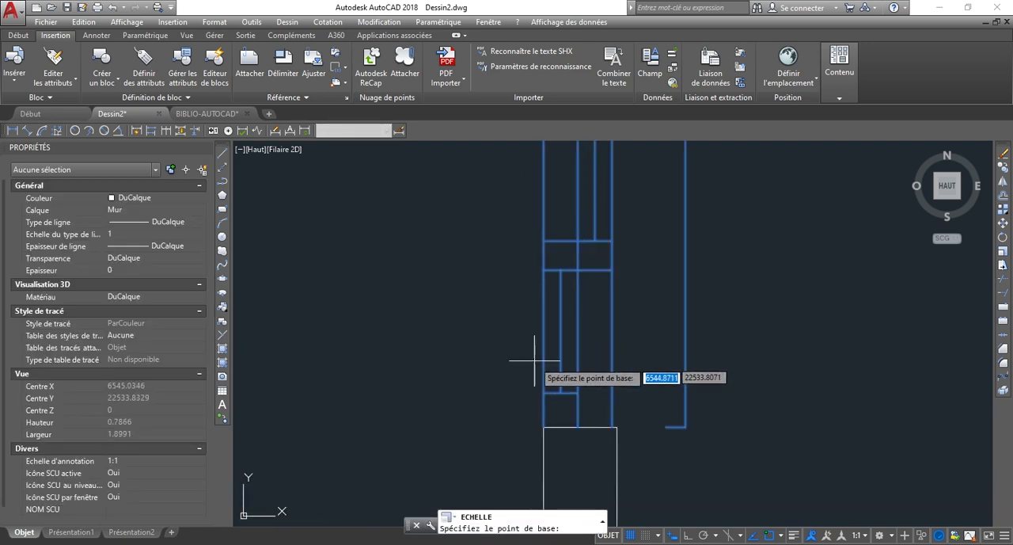
click(544, 426)
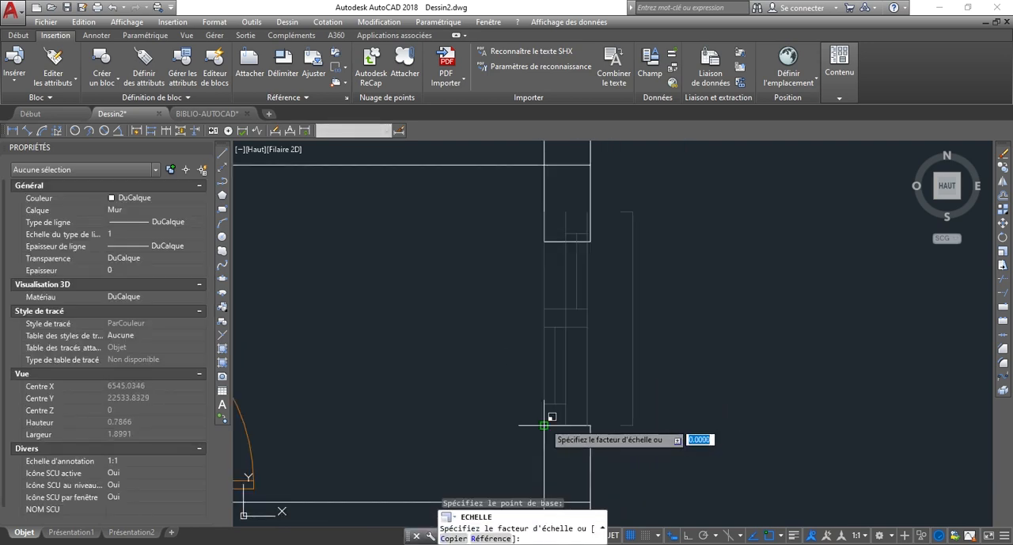
click(483, 539)
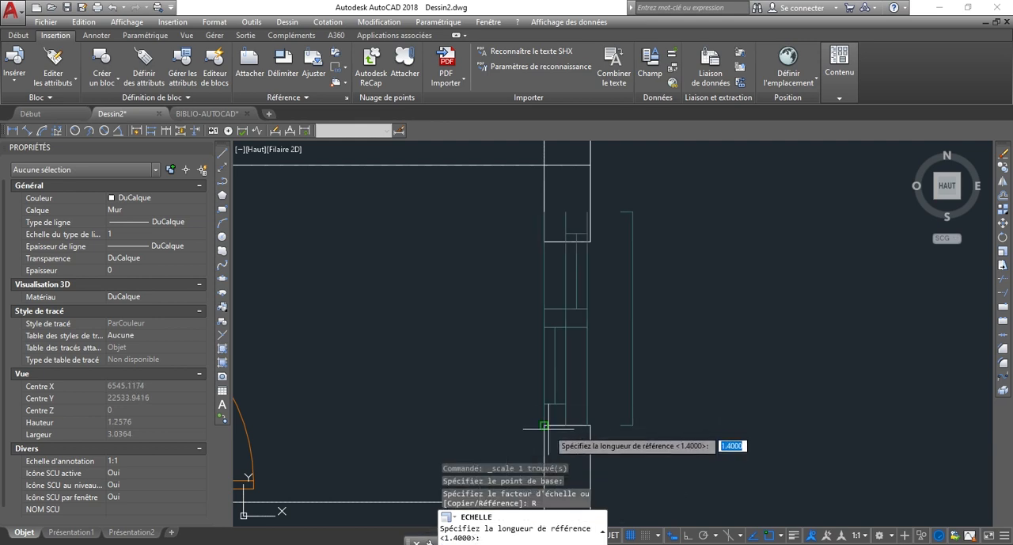
click(544, 426)
scroll(552, 238, up, 4)
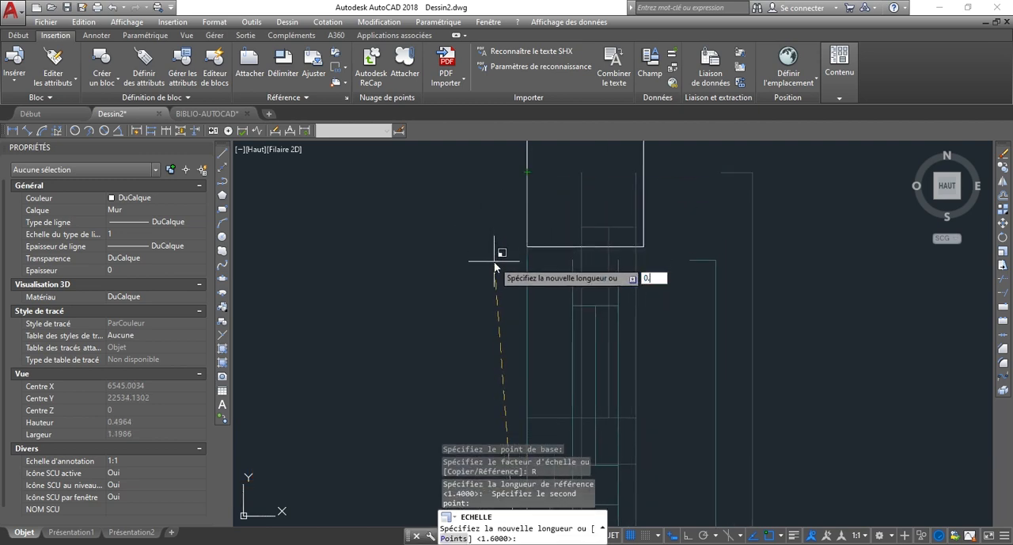
key(Return)
Stretch the outer end of the wall line below the F60X60 window outward to the end of the block's lower short frame line.
scroll(617, 203, down, 3)
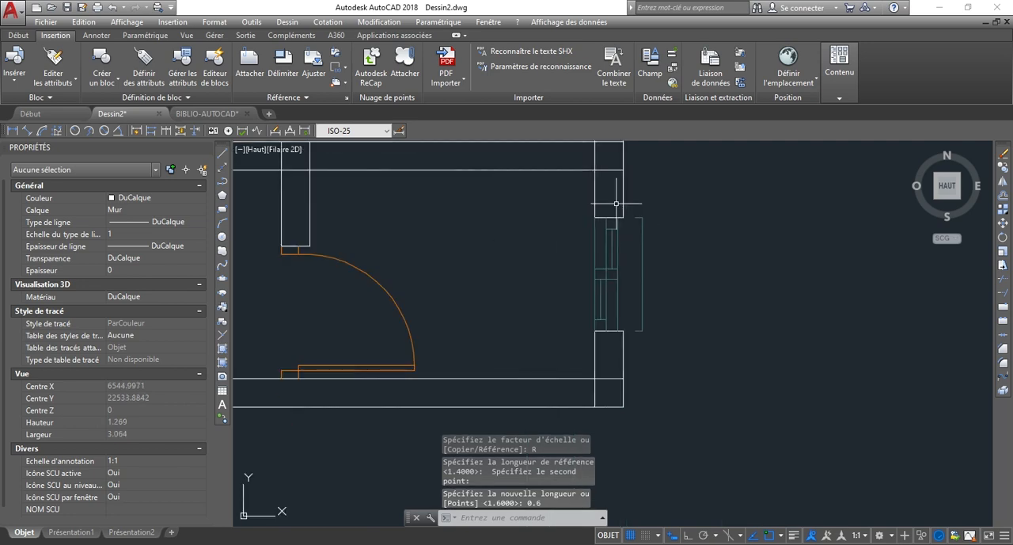
scroll(634, 347, up, 4)
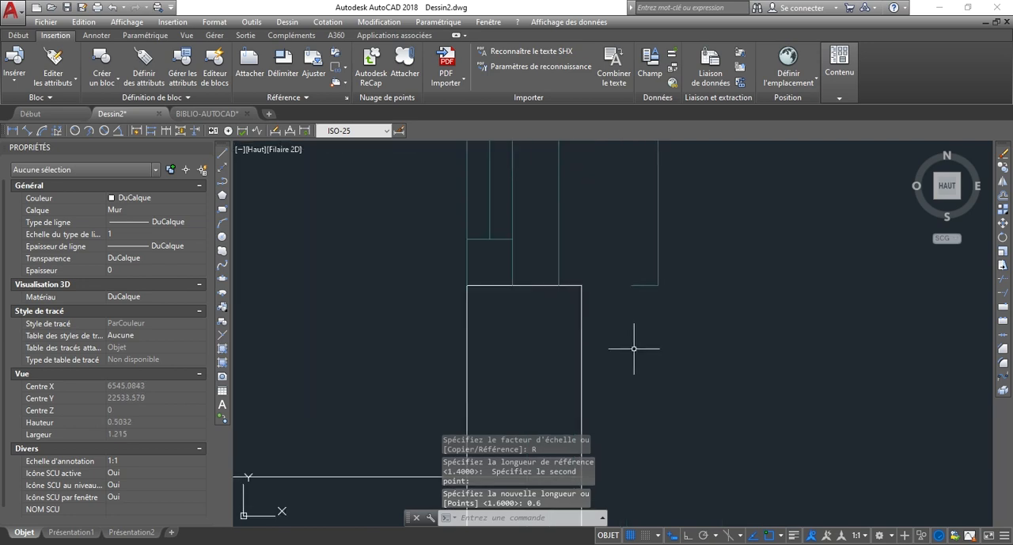
click(578, 285)
click(582, 285)
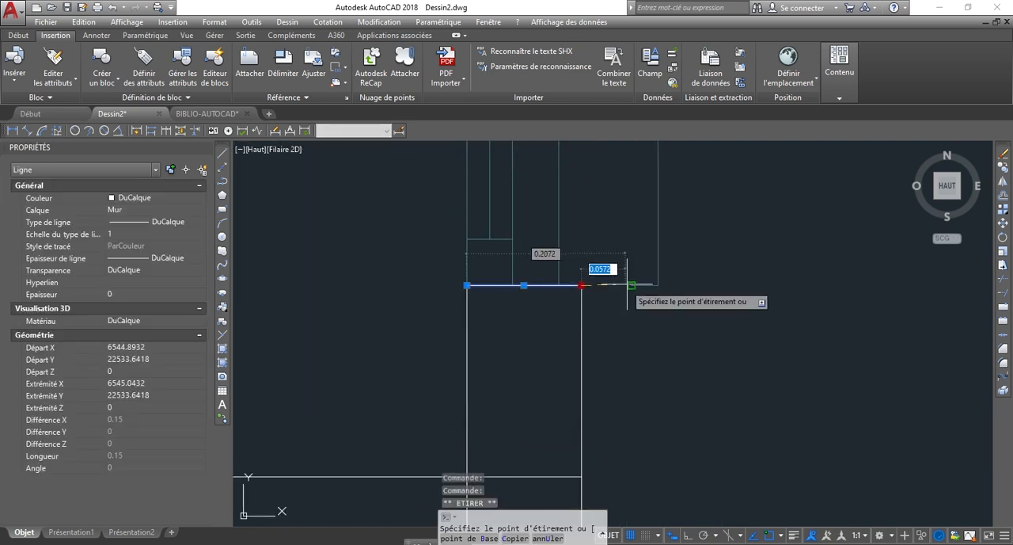
click(632, 305)
scroll(653, 408, down, 2)
key(Escape)
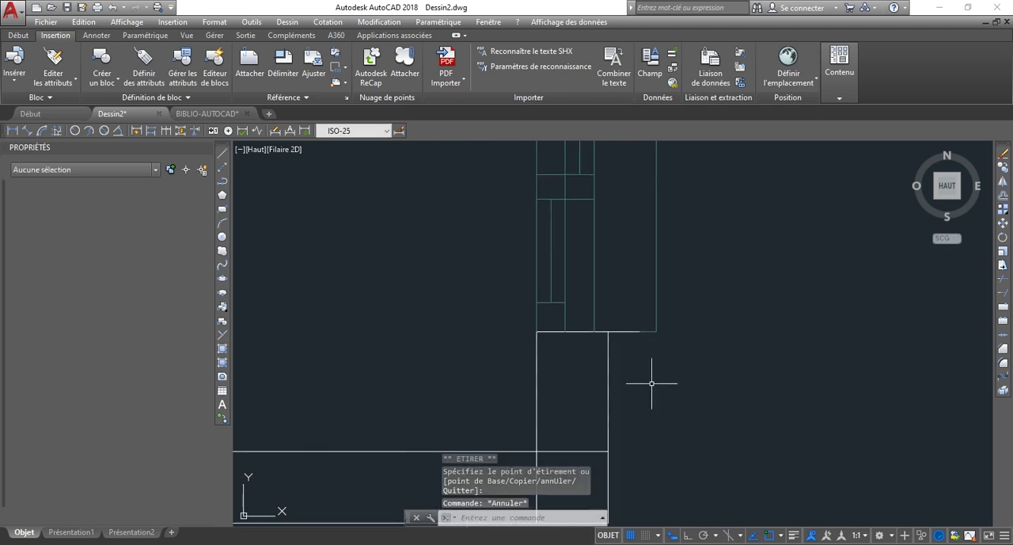
Stretch the outer end of the wall line above the F60X60 window outward to the end of the block's upper short frame line.
scroll(610, 364, down, 3)
scroll(599, 261, up, 5)
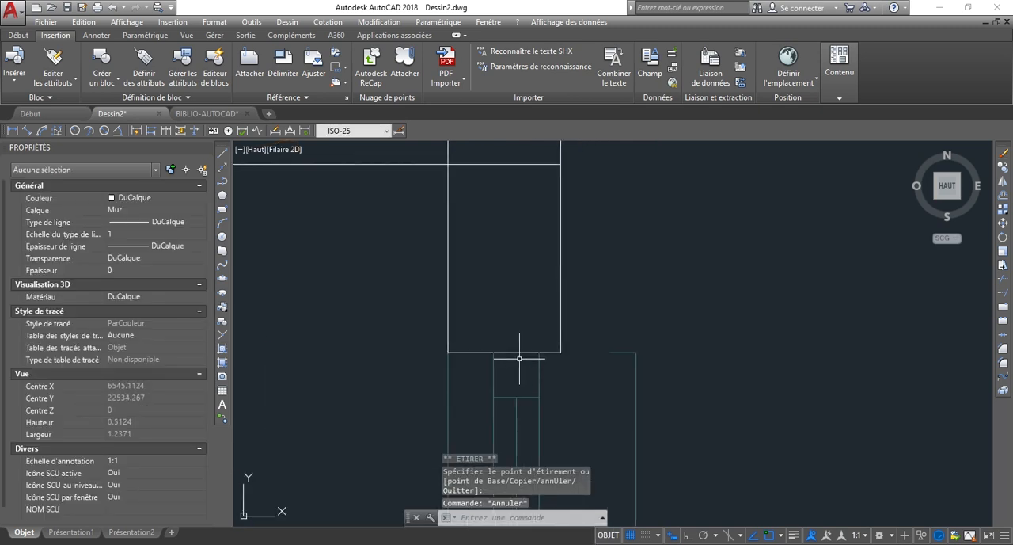
click(521, 352)
click(560, 351)
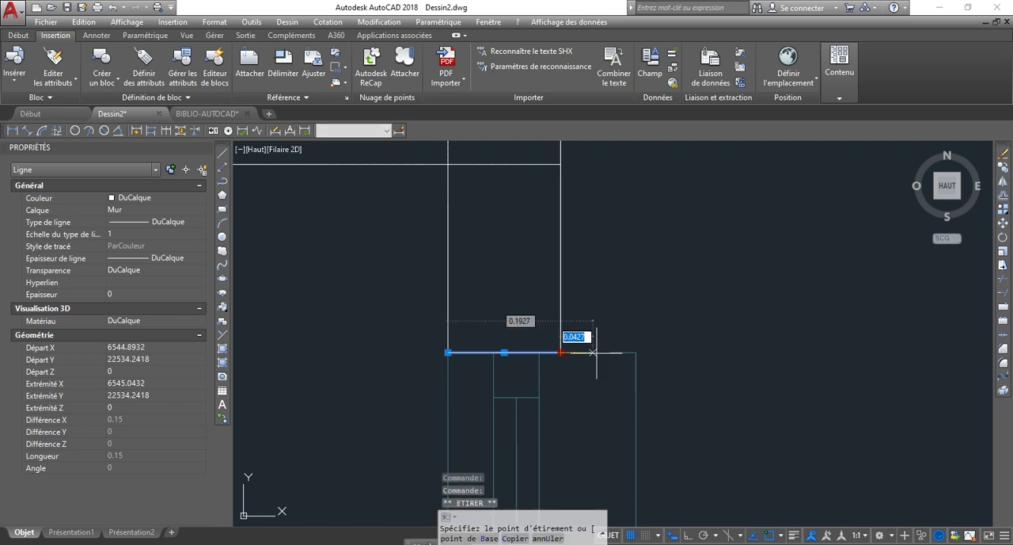
click(619, 346)
key(Escape)
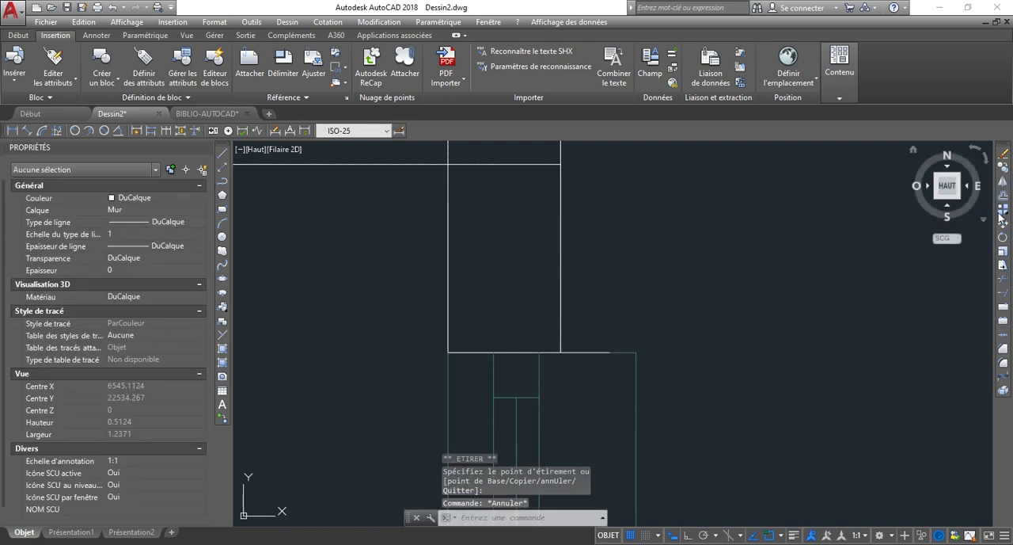
scroll(712, 308, down, 6)
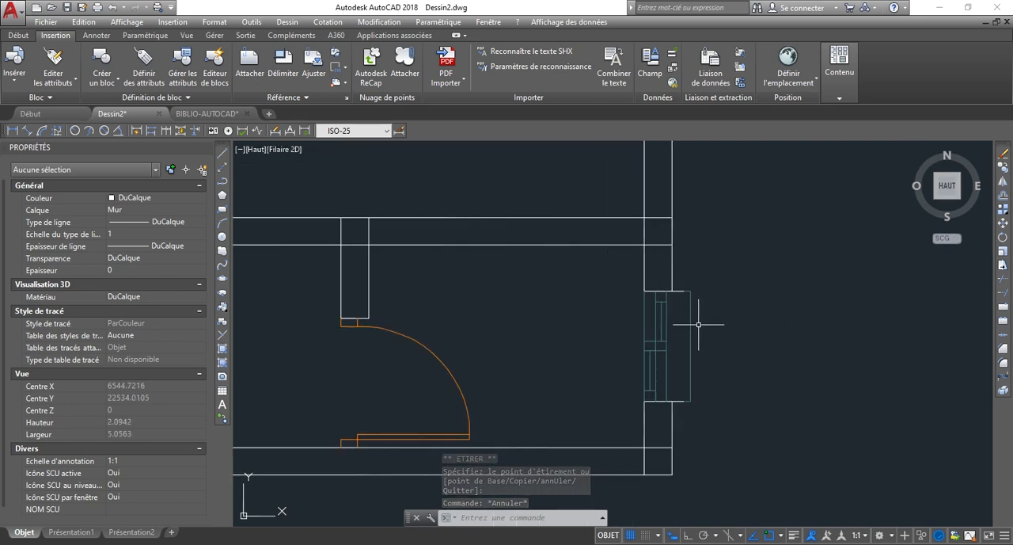
scroll(657, 375, down, 2)
scroll(732, 292, down, 1)
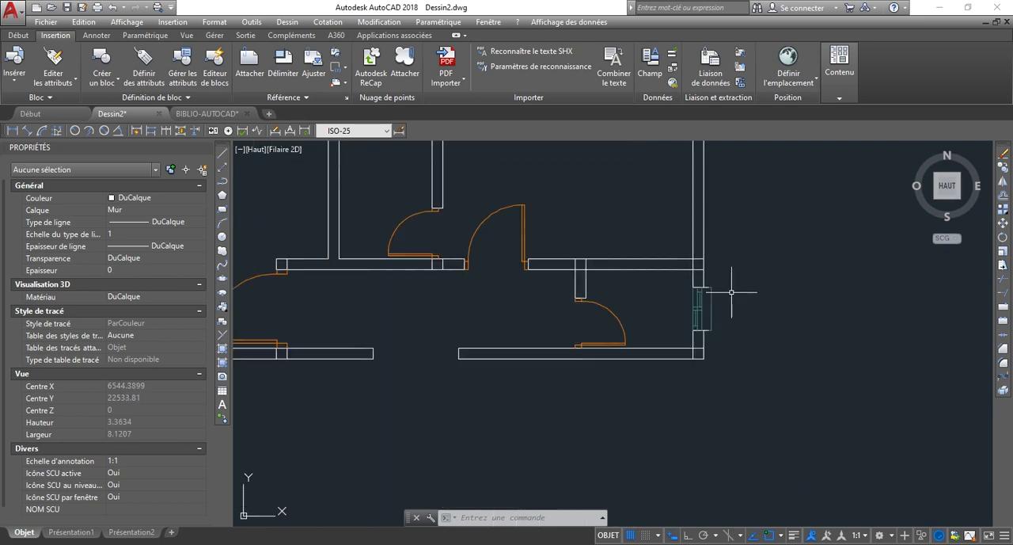
scroll(691, 282, down, 4)
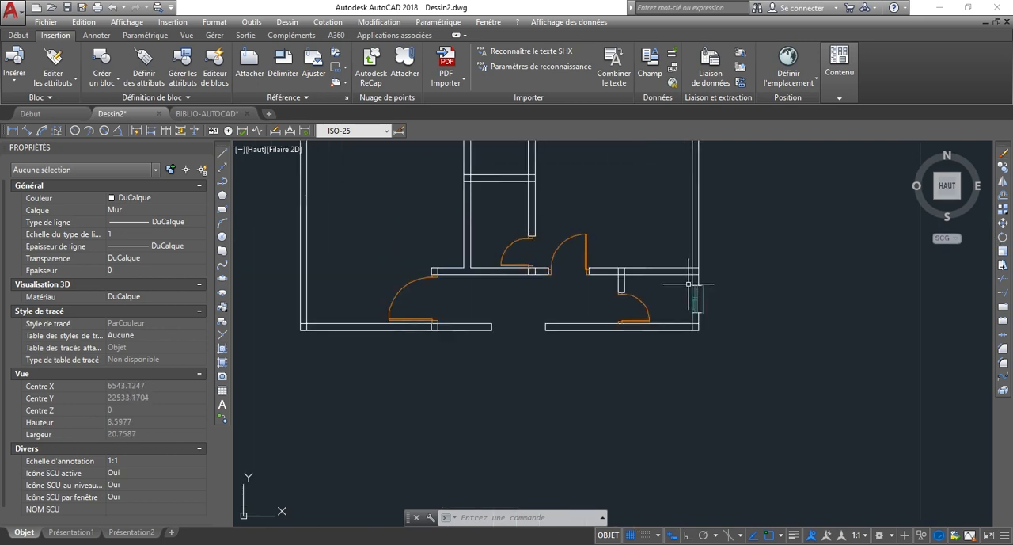
scroll(750, 313, down, 1)
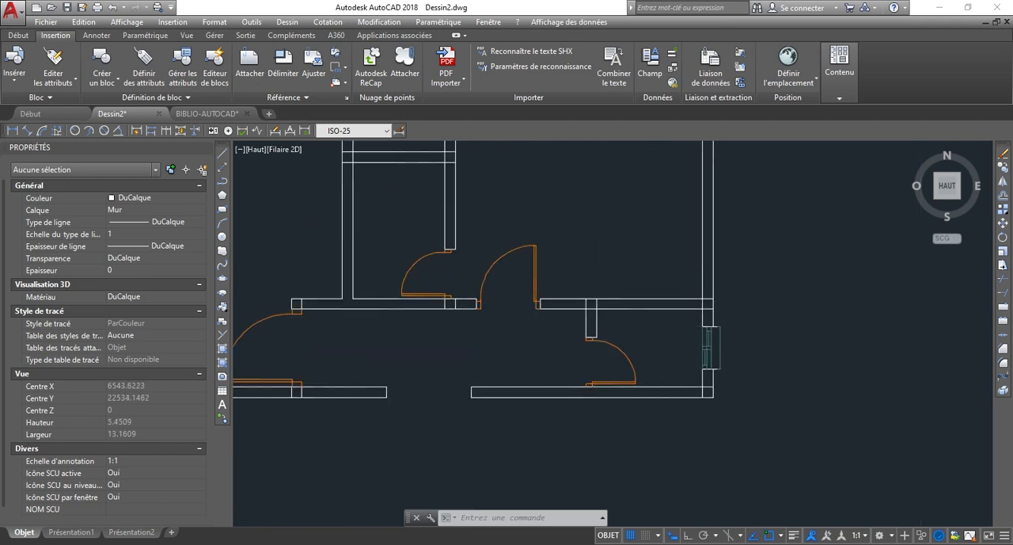
scroll(706, 349, down, 1)
scroll(588, 177, up, 5)
scroll(551, 226, down, 3)
scroll(683, 340, down, 1)
Copy the F60X60 window block from the right wall to the free space above the small opening in the upper wall.
scroll(686, 400, up, 6)
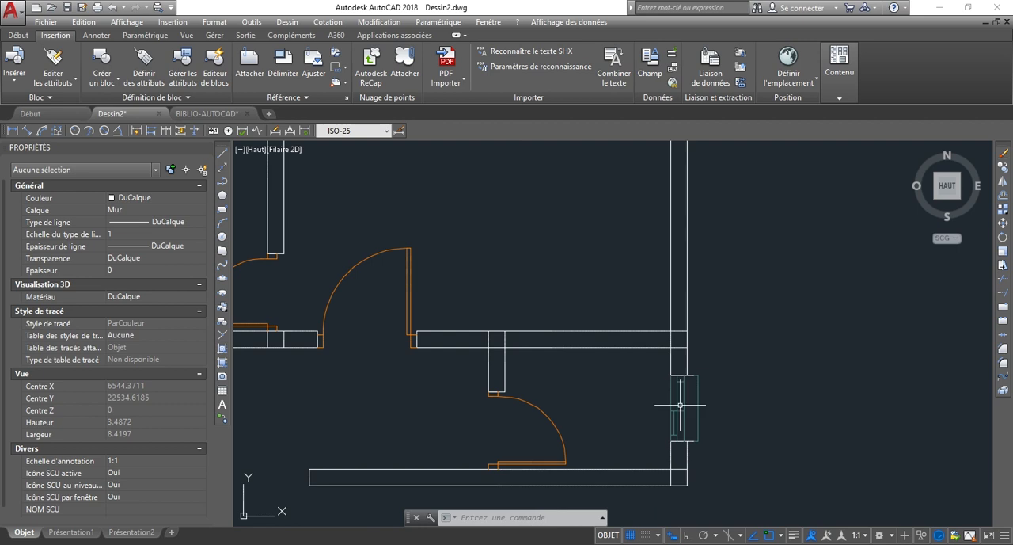
click(680, 405)
scroll(673, 368, down, 5)
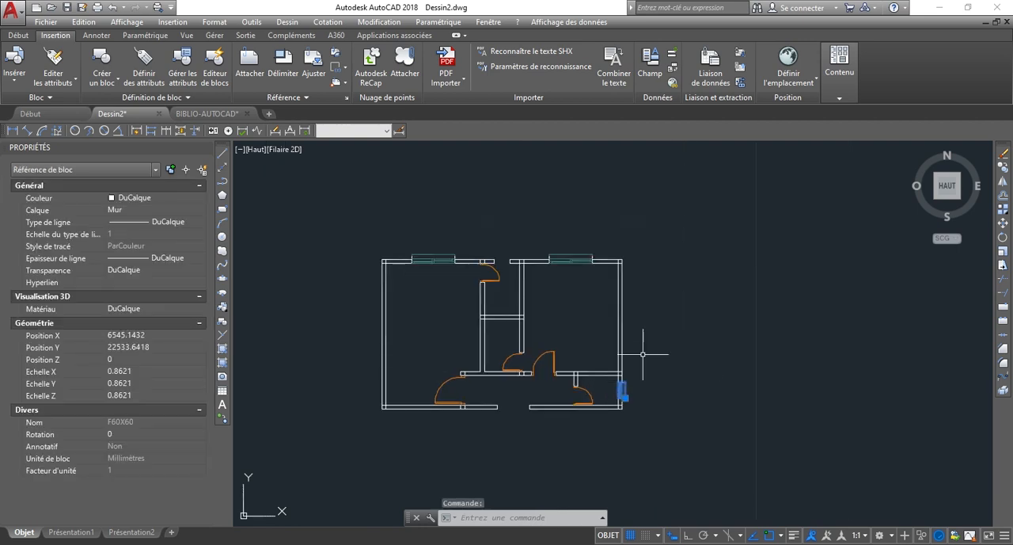
text(P)
key(Return)
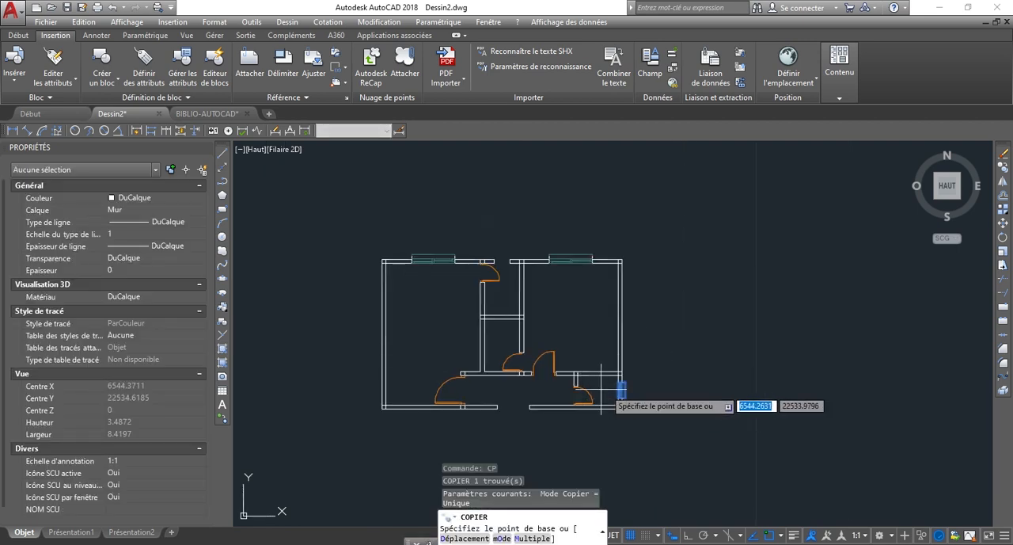
click(622, 389)
scroll(482, 219, up, 3)
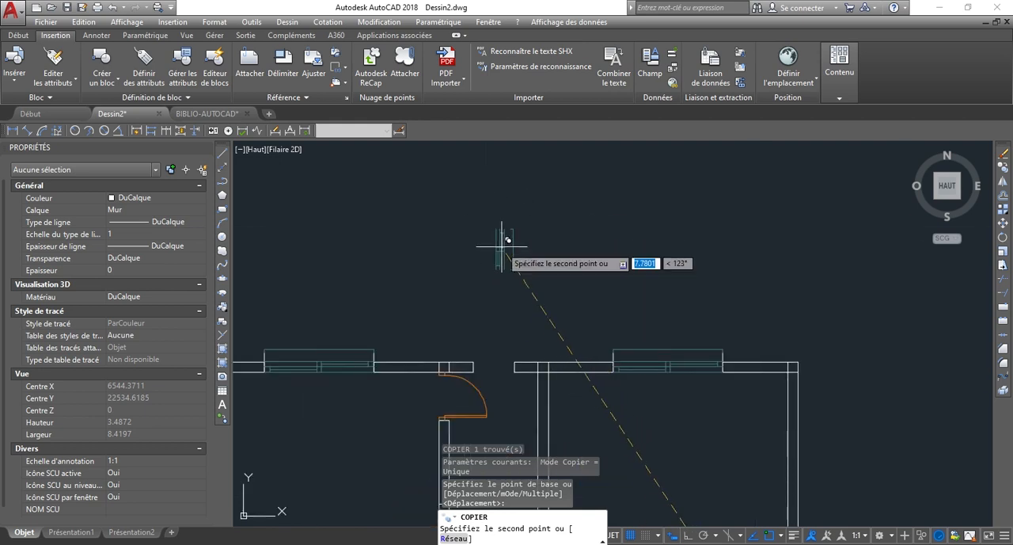
click(504, 250)
Rotate the copied F60X60 block by 90° with Ortho mode on, using a point on the block as base.
click(547, 274)
click(452, 222)
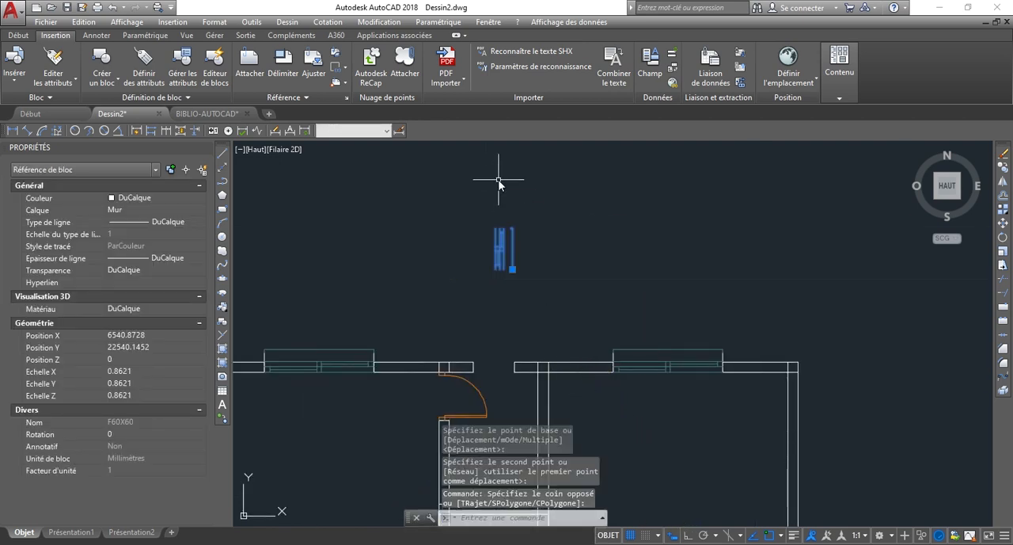
key(Return)
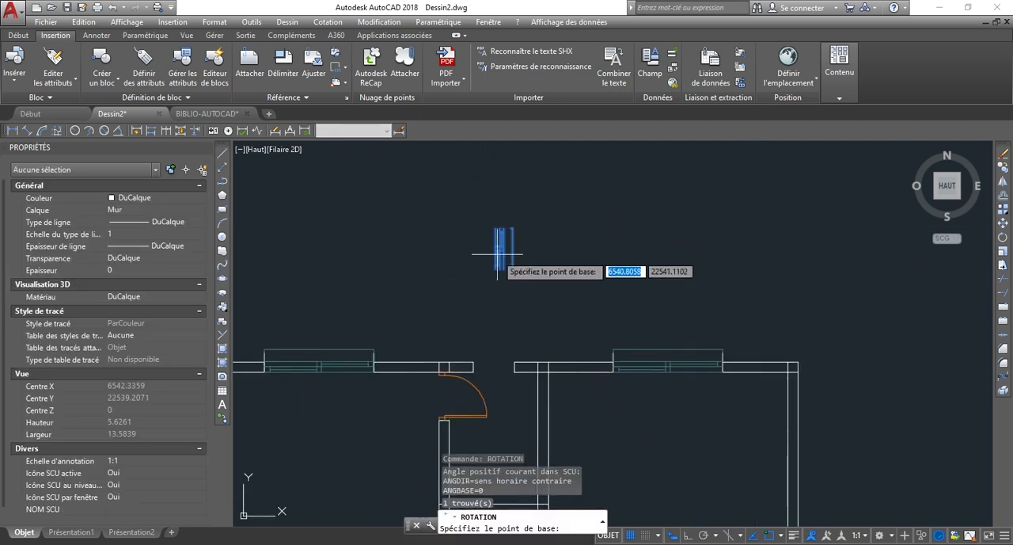
click(498, 257)
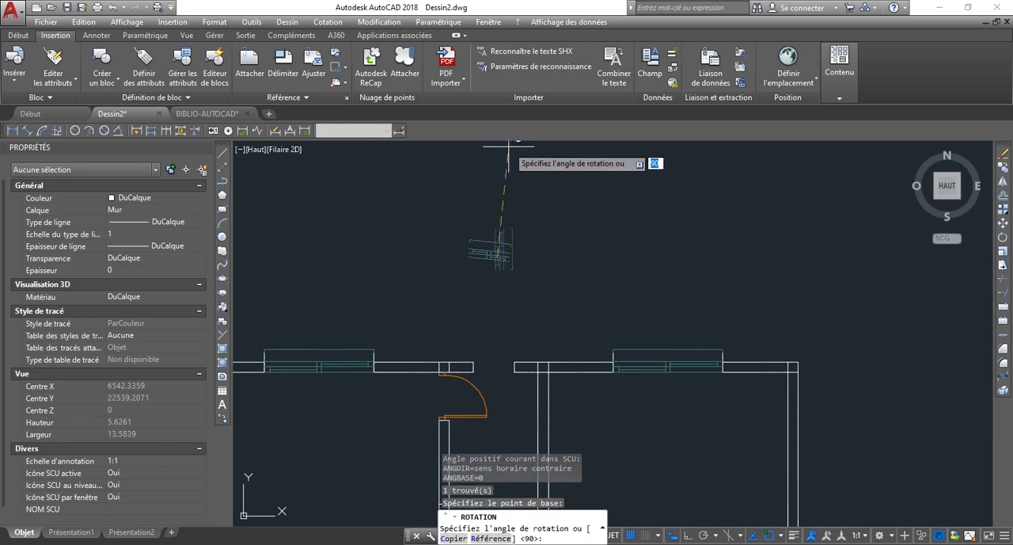
key(F8)
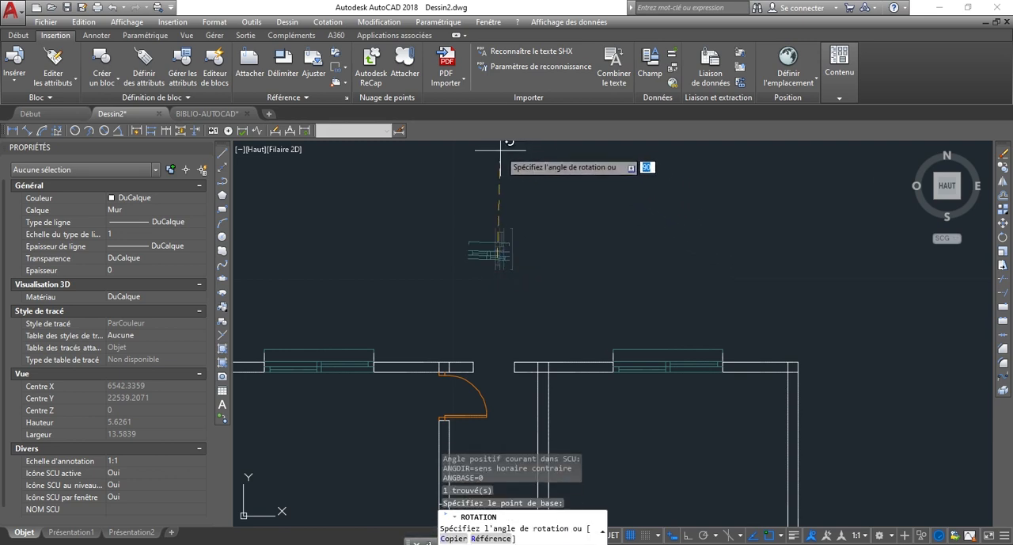
click(498, 148)
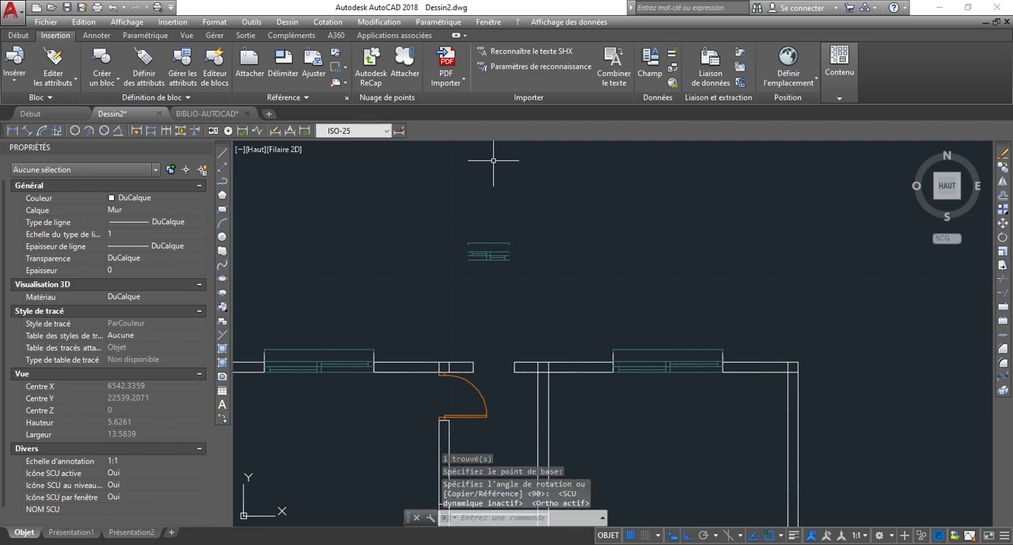
Move the rotated F60X60 block from its lower left corner to the inner wall corner on the left side of the upper wall's small opening.
scroll(483, 267, up, 5)
click(564, 288)
click(469, 227)
scroll(477, 289, down, 4)
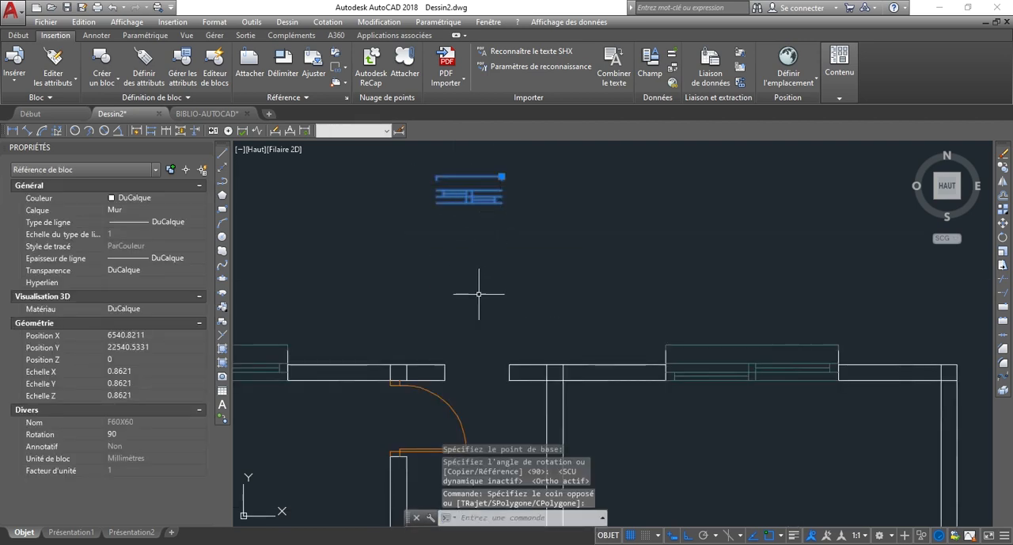
text(D)
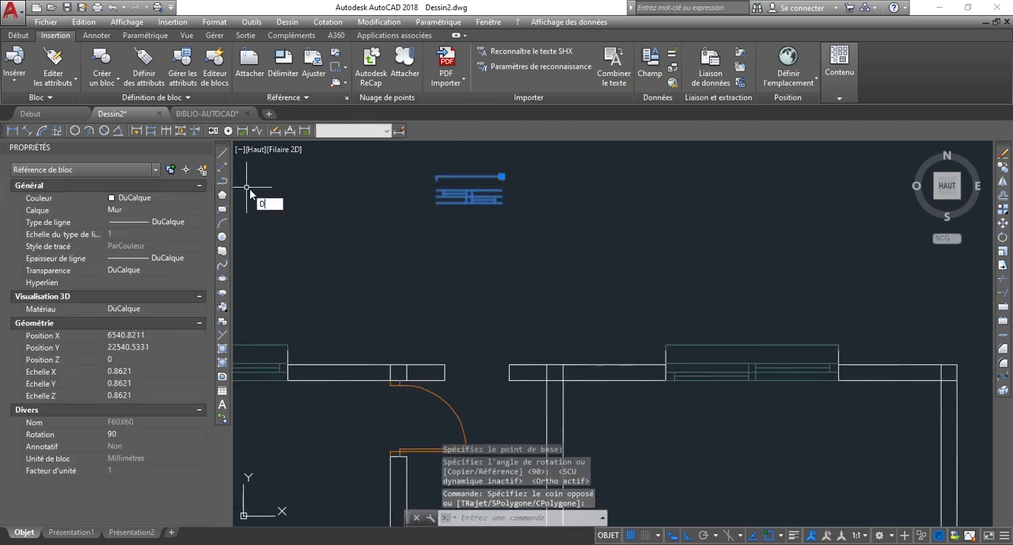
text(P)
key(Return)
scroll(429, 203, up, 4)
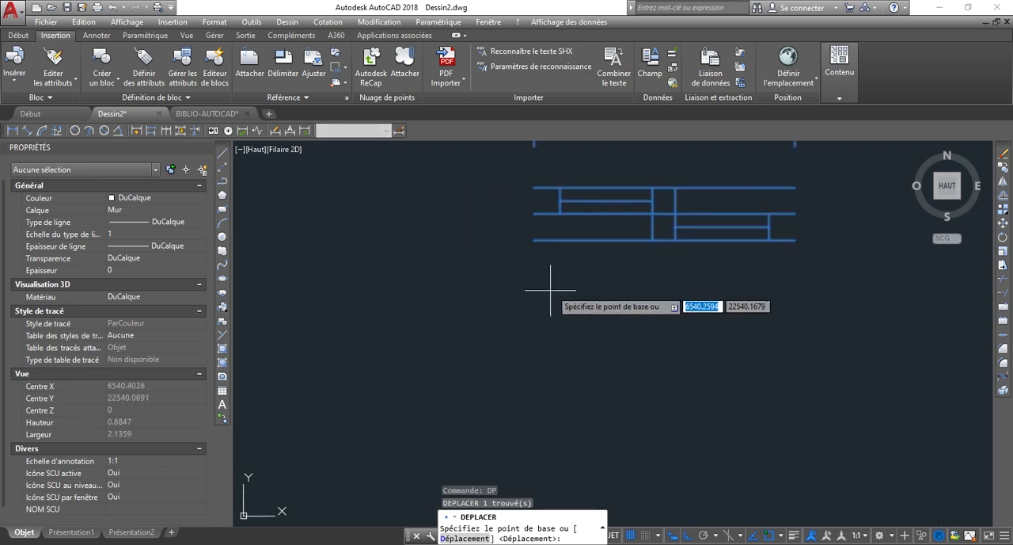
click(532, 226)
scroll(585, 400, down, 5)
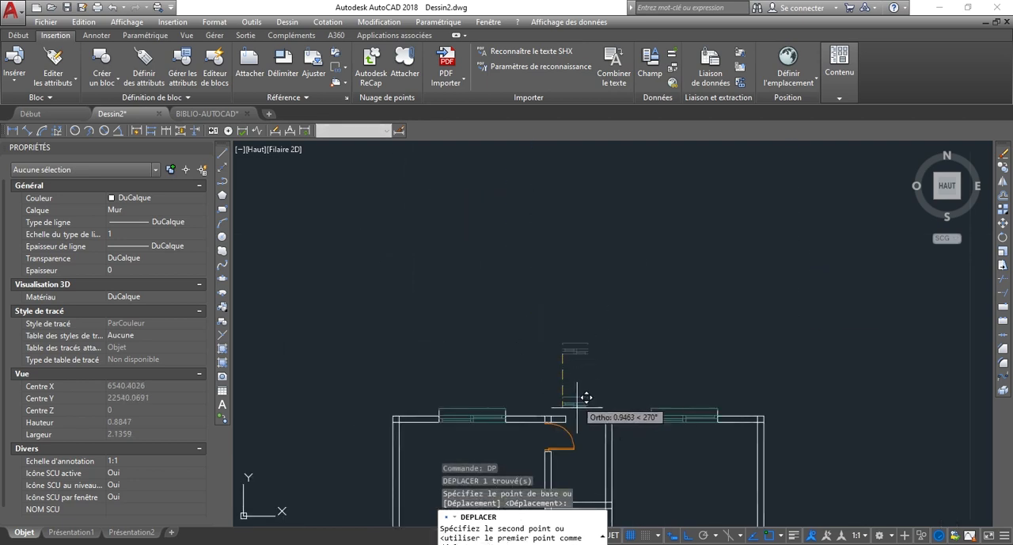
scroll(590, 404, up, 5)
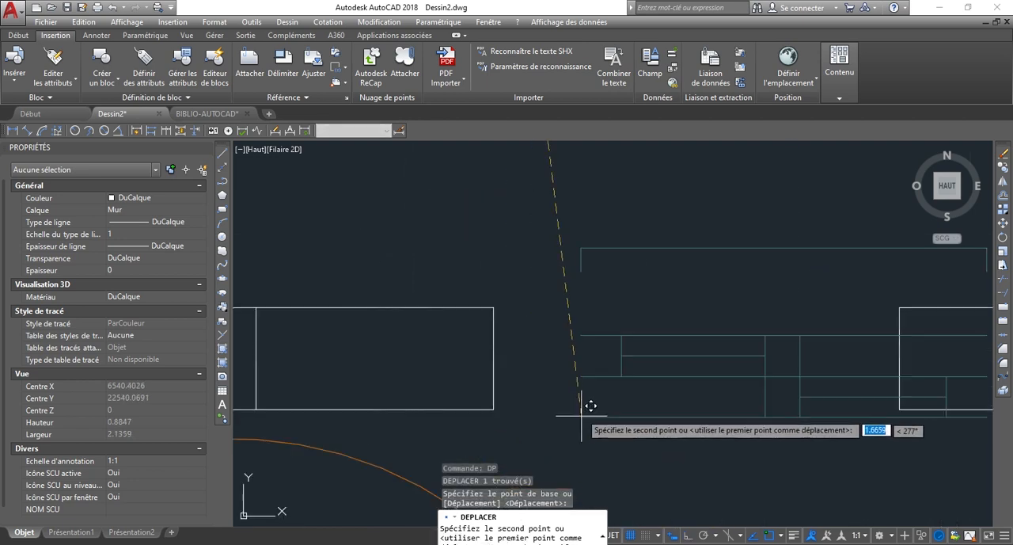
click(501, 399)
Stretch the upper end of the opening's right wall end line up to the end of the F60X60 block's right frame line.
scroll(489, 356, down, 5)
scroll(645, 349, up, 5)
click(475, 314)
click(453, 310)
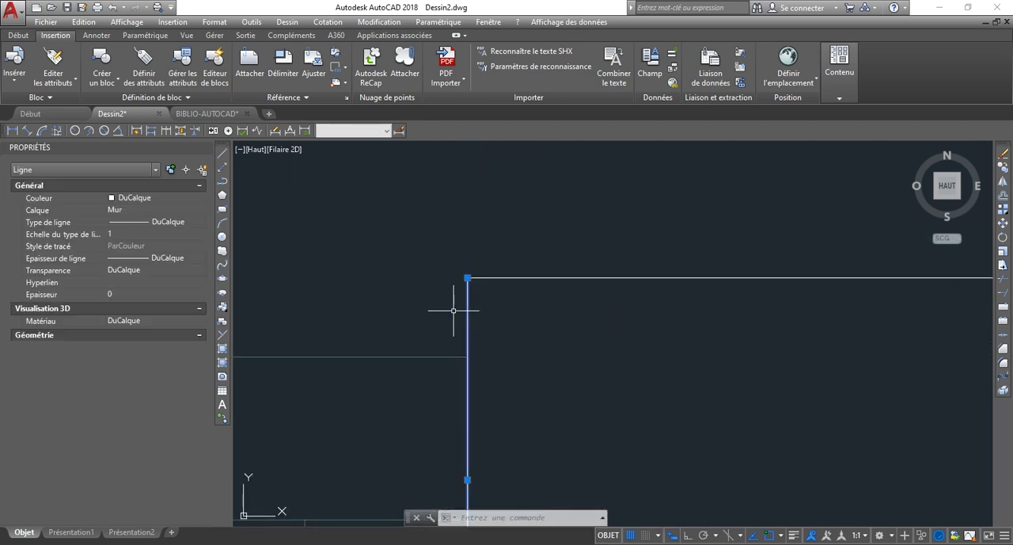
scroll(480, 305, down, 2)
click(472, 287)
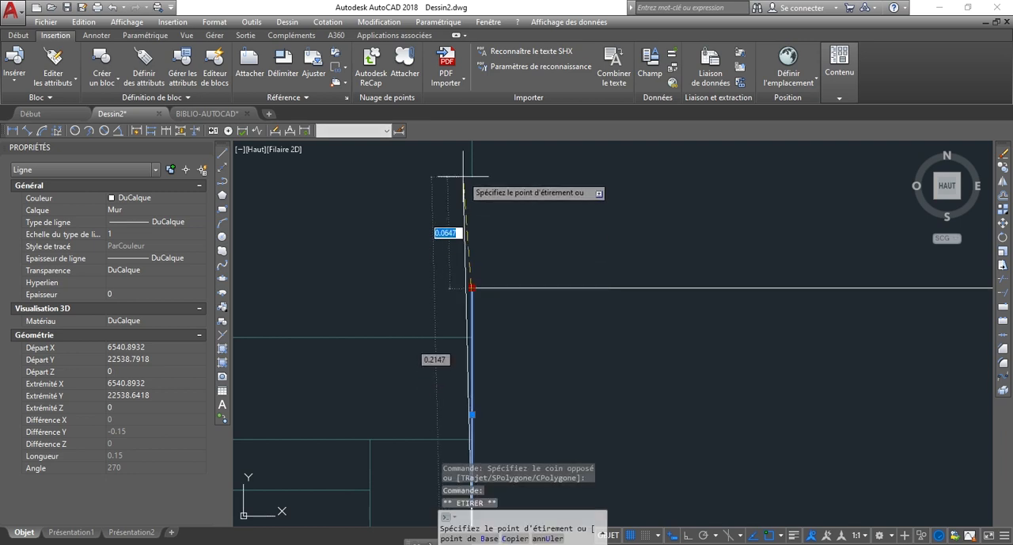
click(472, 178)
scroll(640, 226, down, 3)
key(Escape)
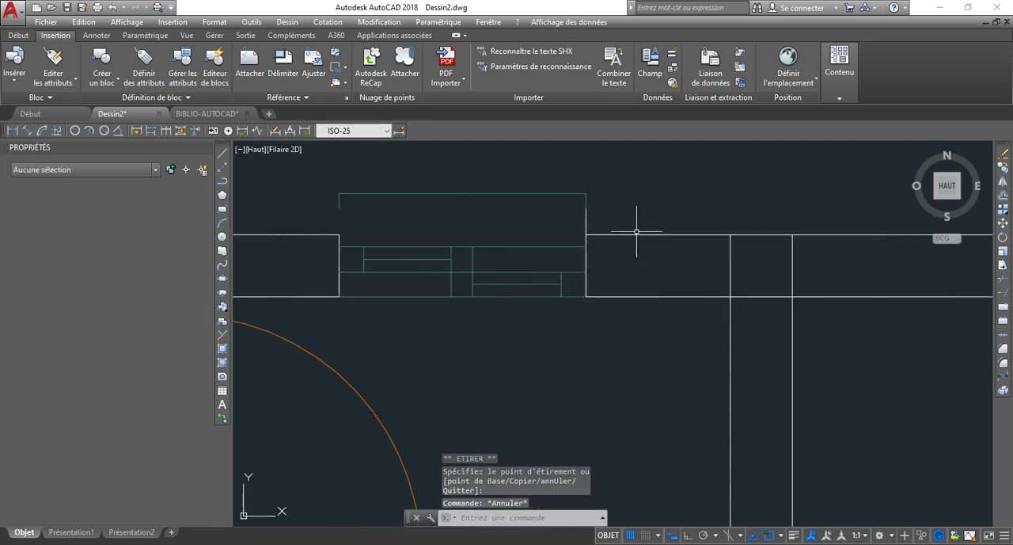
Stretch the upper end of the opening's left wall end line up to the end of the F60X60 block's left frame line.
scroll(283, 220, up, 3)
click(522, 313)
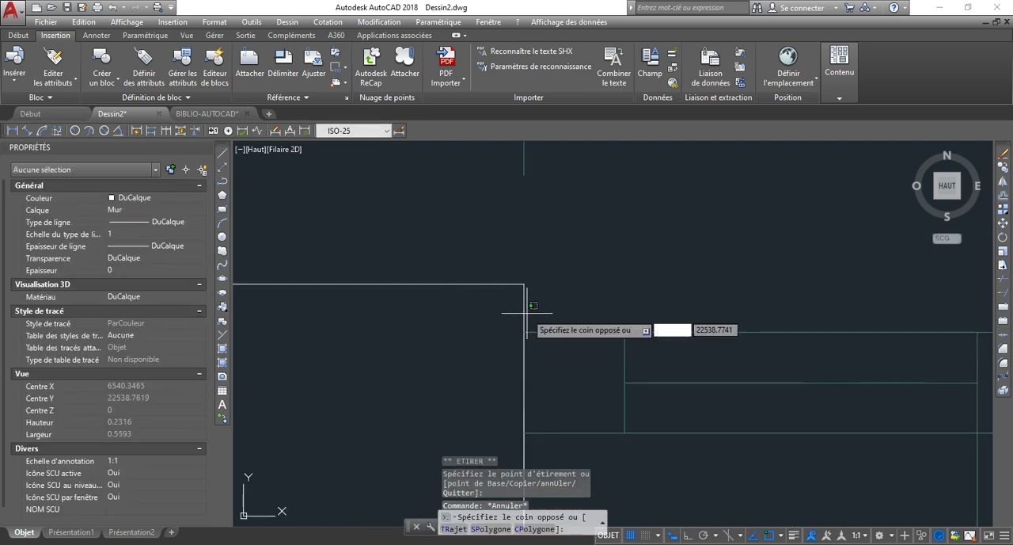
click(525, 285)
scroll(521, 295, down, 1)
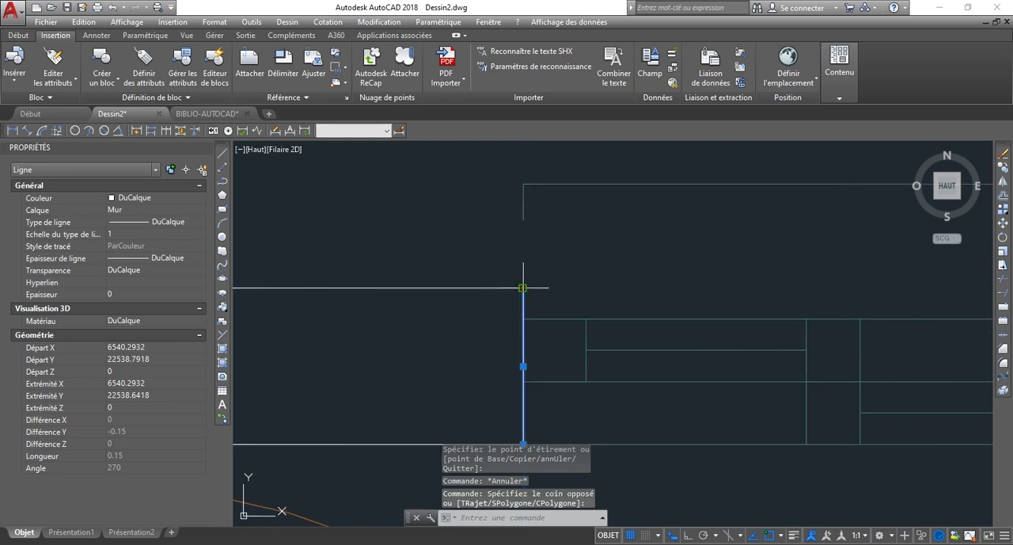
click(524, 288)
click(524, 219)
key(Escape)
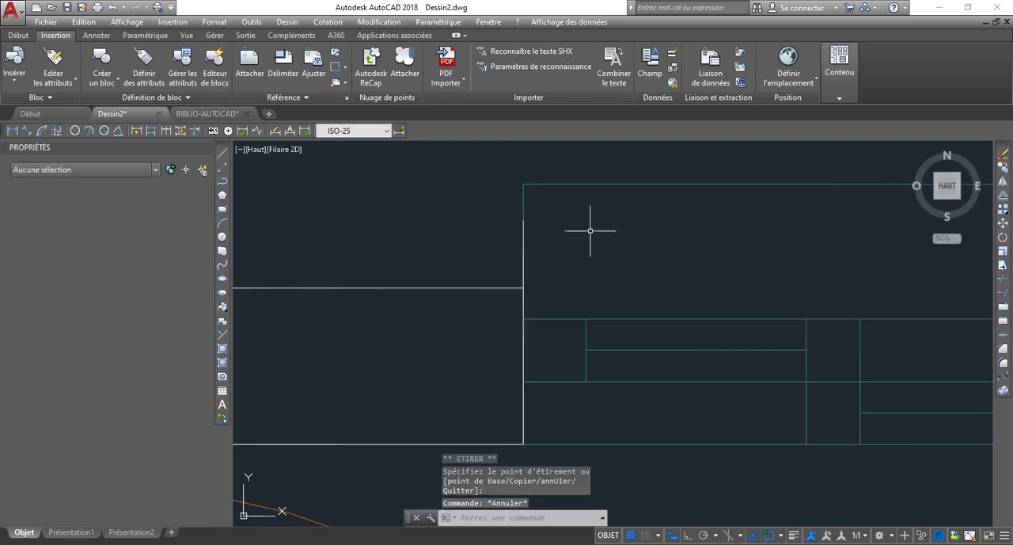
scroll(589, 230, down, 5)
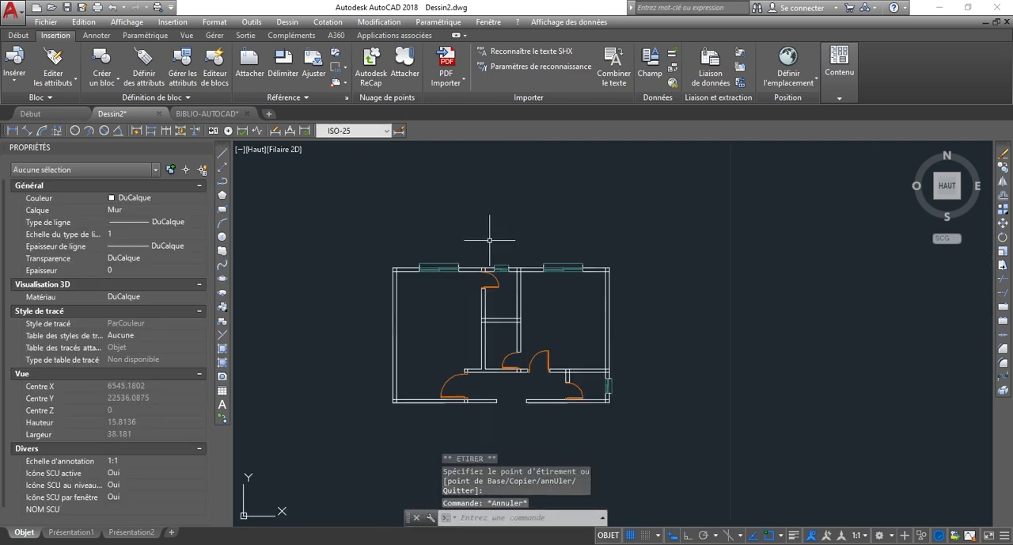
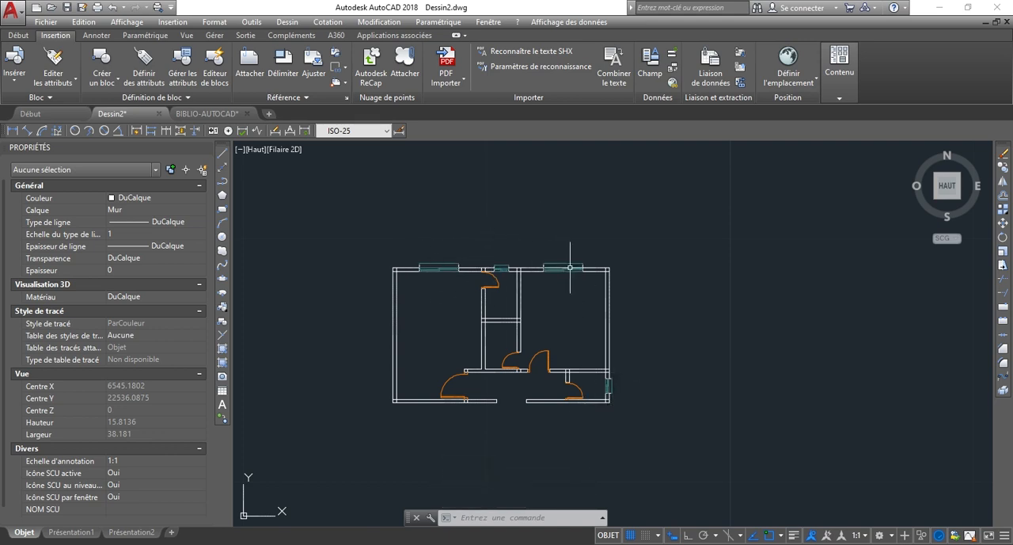
scroll(529, 373, up, 2)
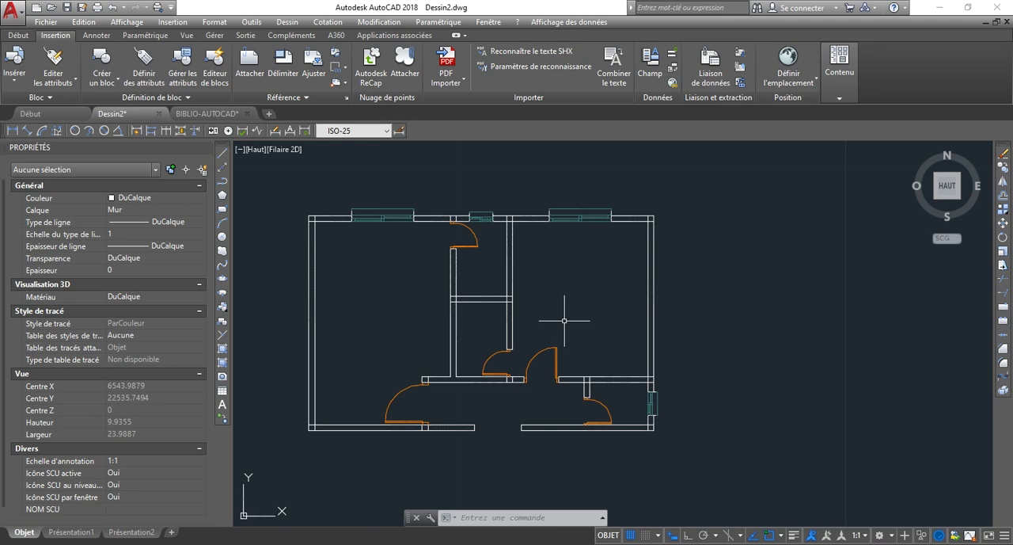
scroll(598, 340, down, 2)
scroll(515, 288, up, 2)
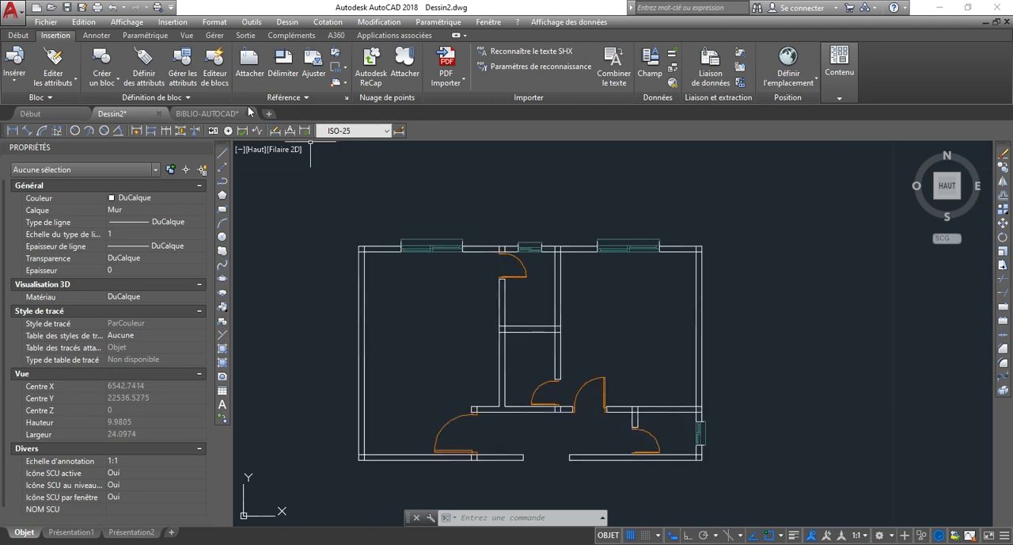
Select the three upper-wall windows and the right-wall window together with their opening end lines, and assign them to the Fenetre layer.
click(11, 34)
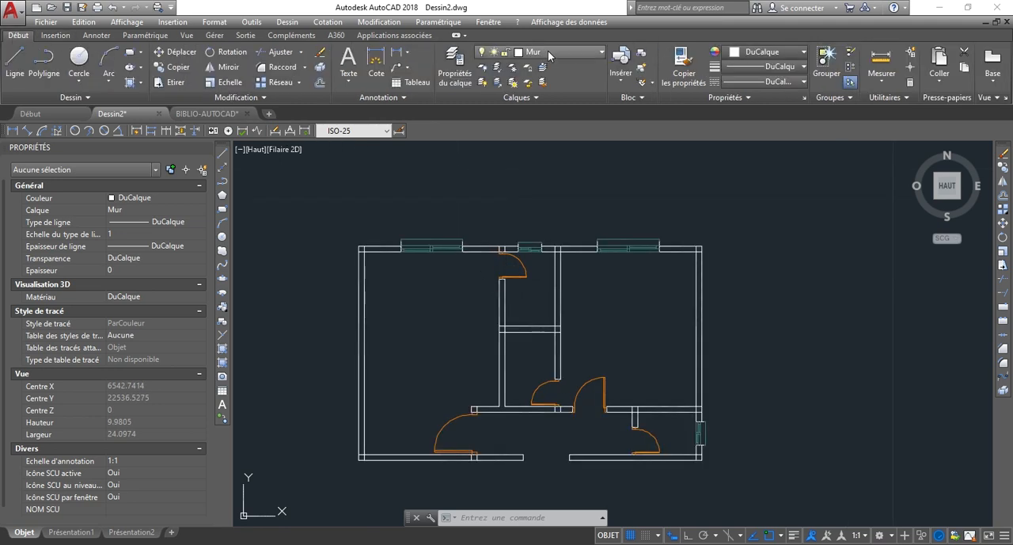
click(550, 52)
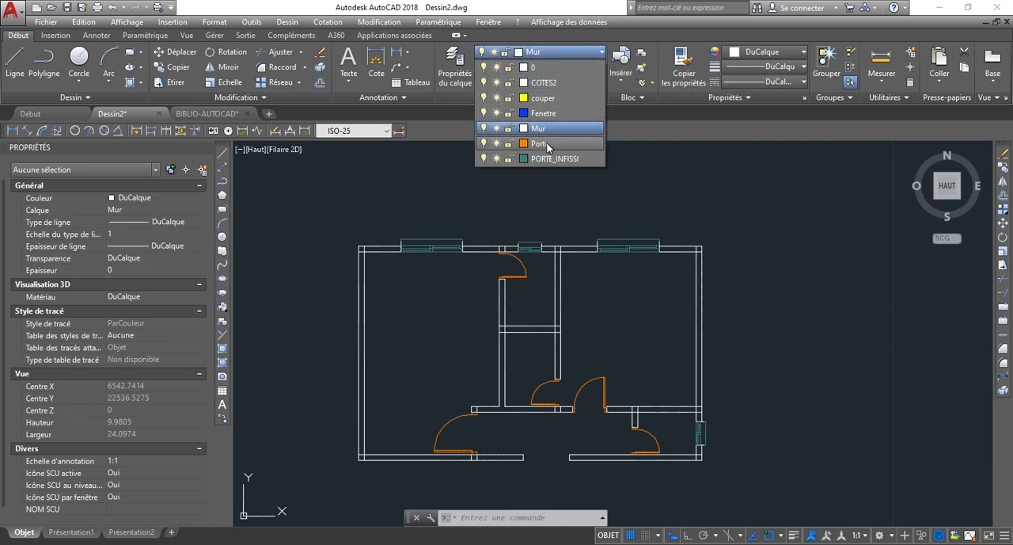
click(432, 293)
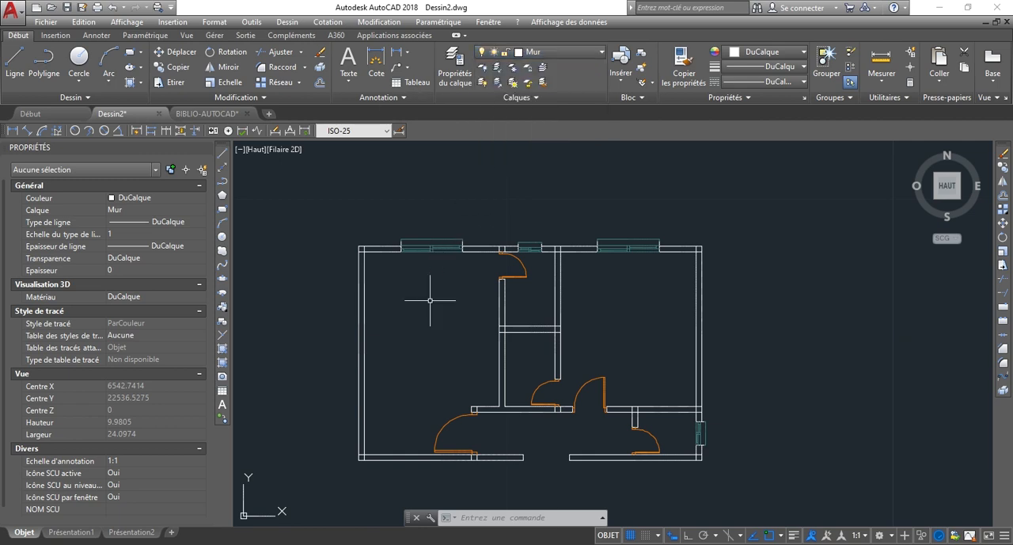
scroll(409, 236, up, 5)
click(344, 190)
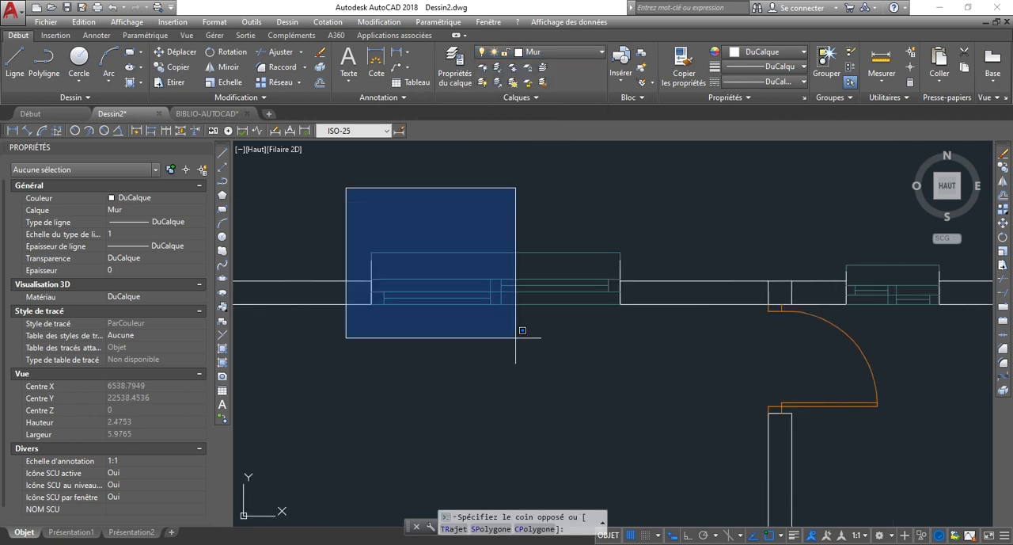
click(655, 376)
scroll(574, 301, down, 4)
scroll(574, 301, up, 2)
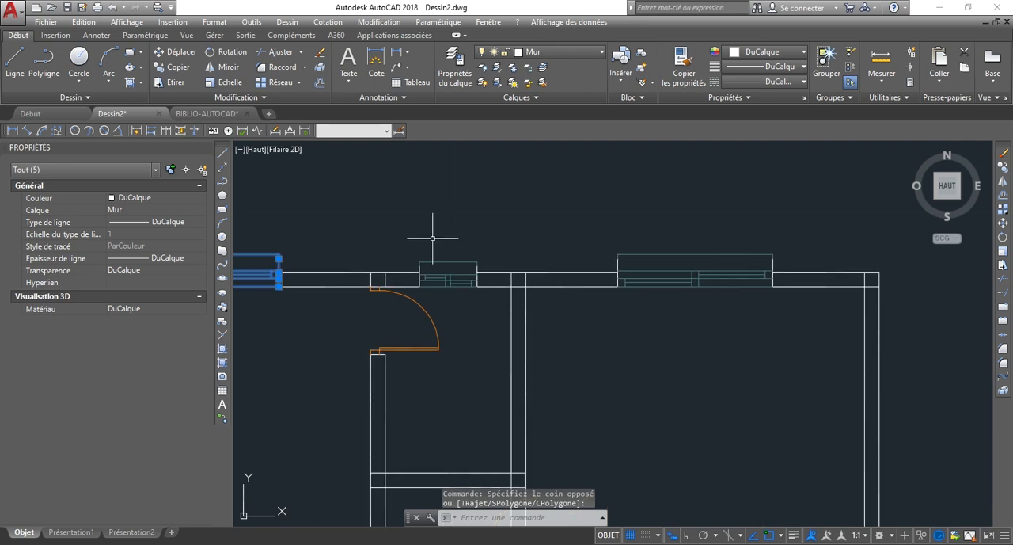
scroll(409, 232, up, 3)
click(426, 276)
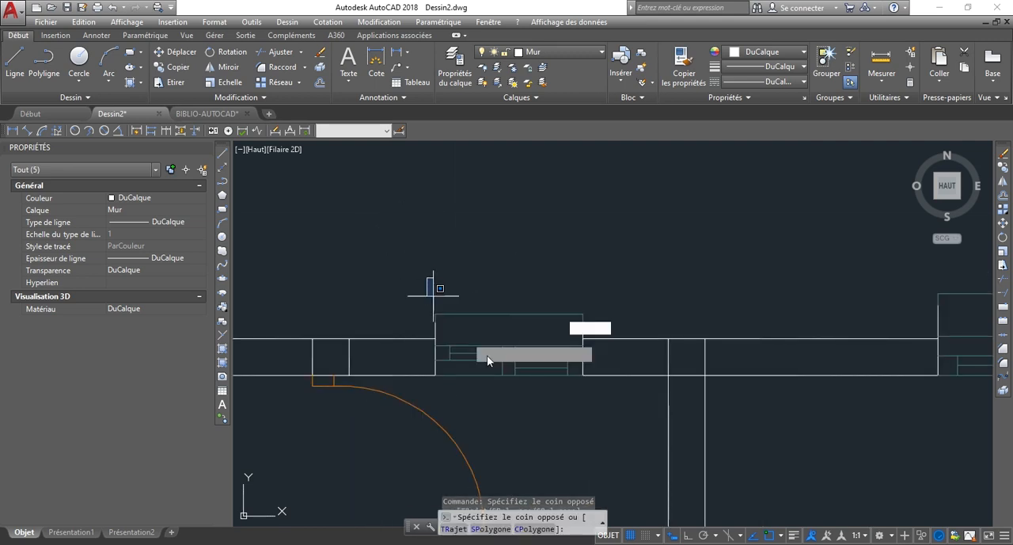
click(618, 411)
scroll(593, 339, up, 3)
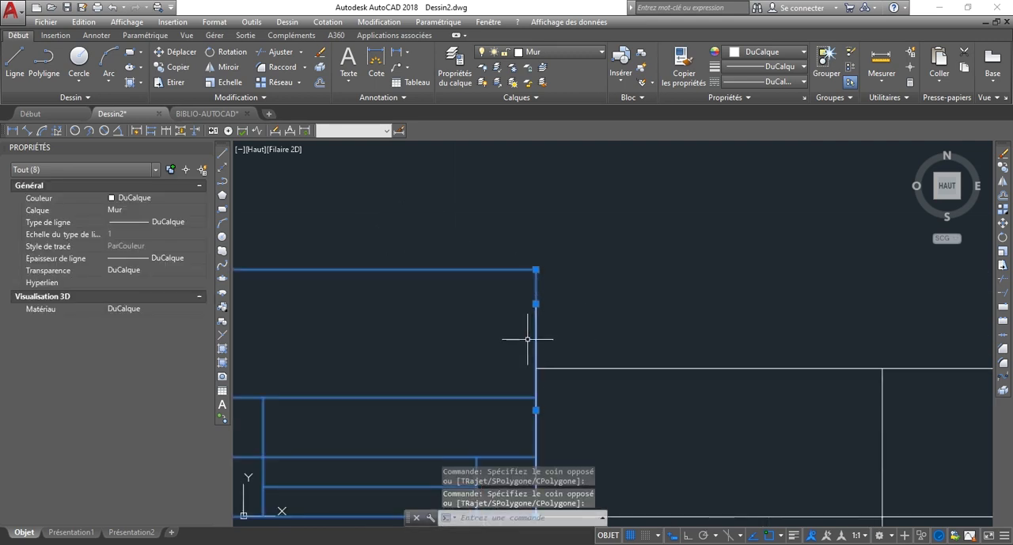
scroll(527, 339, down, 2)
scroll(489, 321, down, 2)
scroll(719, 350, down, 2)
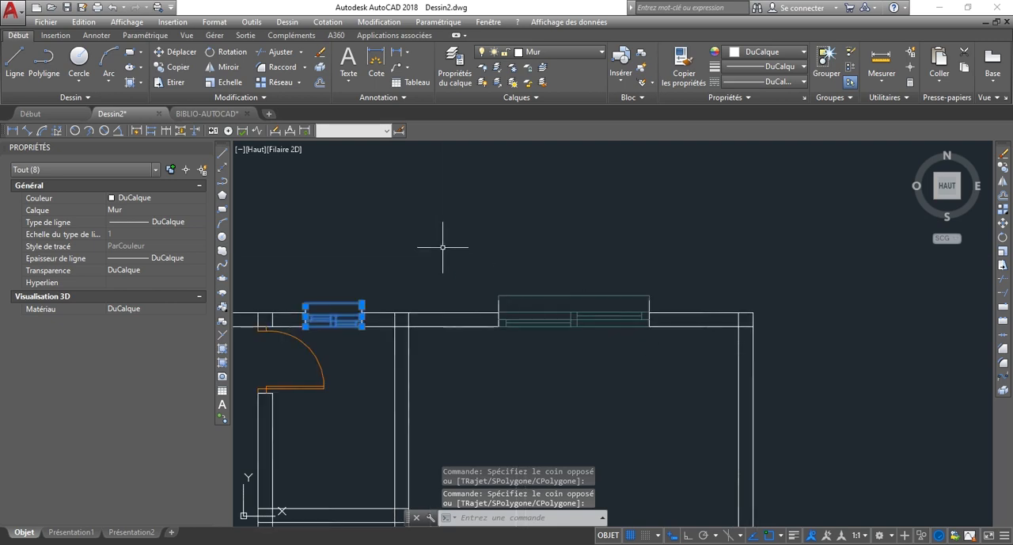
click(483, 254)
click(661, 372)
scroll(703, 349, down, 4)
scroll(583, 459, up, 4)
scroll(637, 380, down, 2)
scroll(638, 317, up, 2)
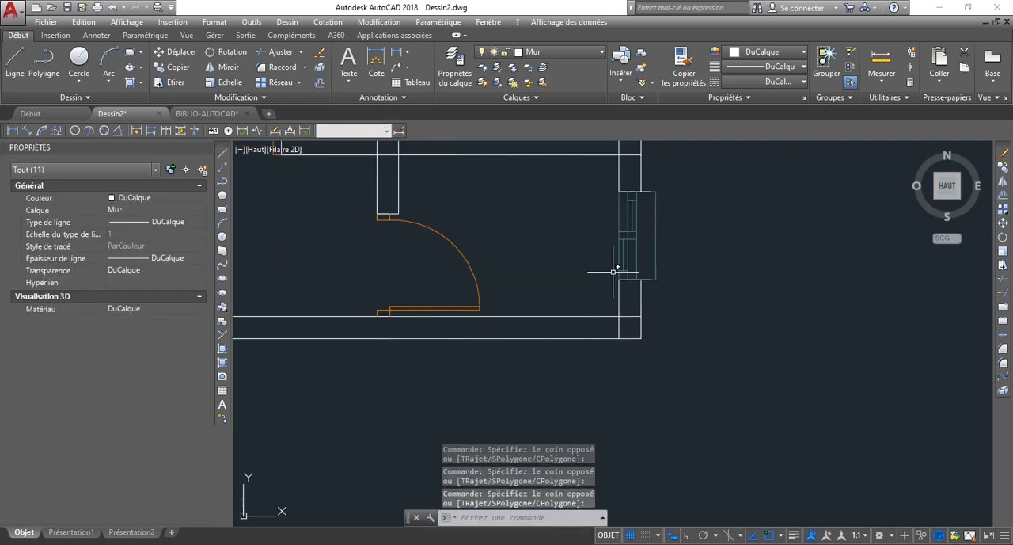
click(589, 174)
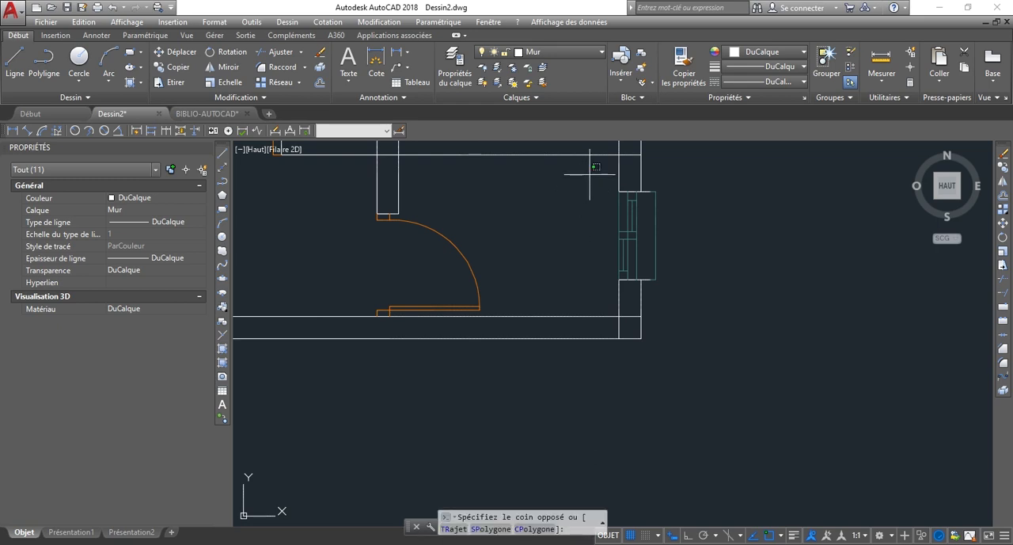
click(722, 279)
click(556, 50)
click(548, 114)
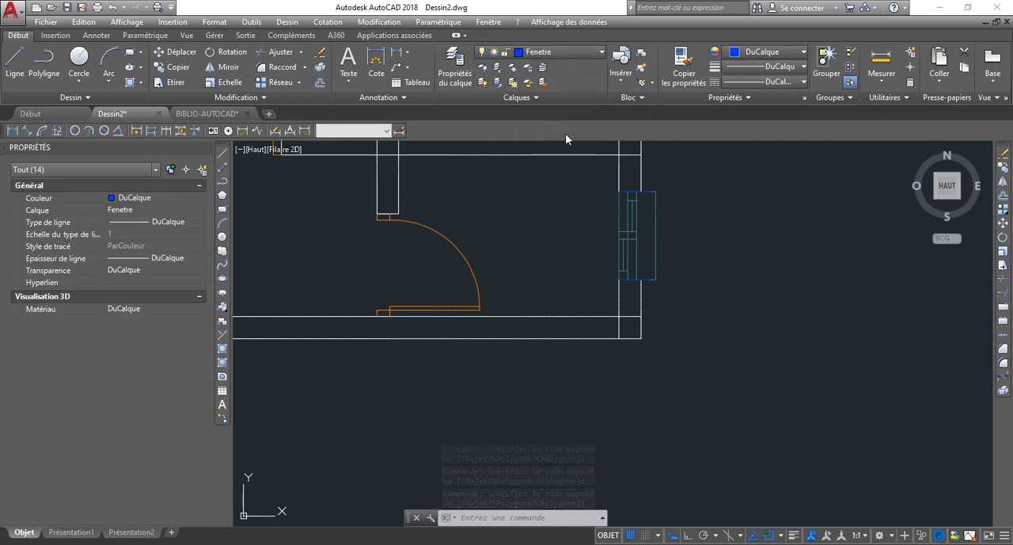
Merge the layers PORTE_INFISSI, couper and COTES2 into layer 0, and close the layer properties manager.
click(455, 64)
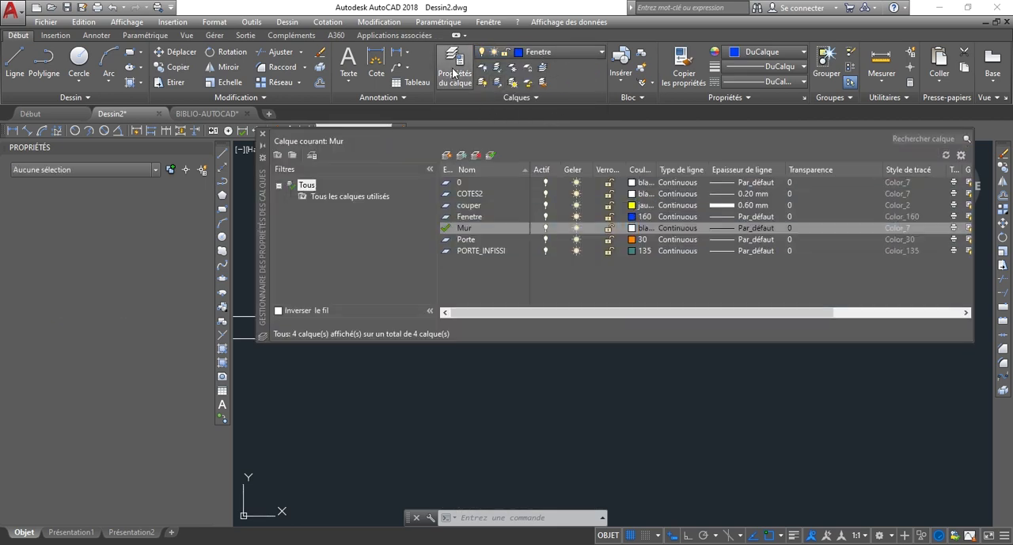
click(459, 274)
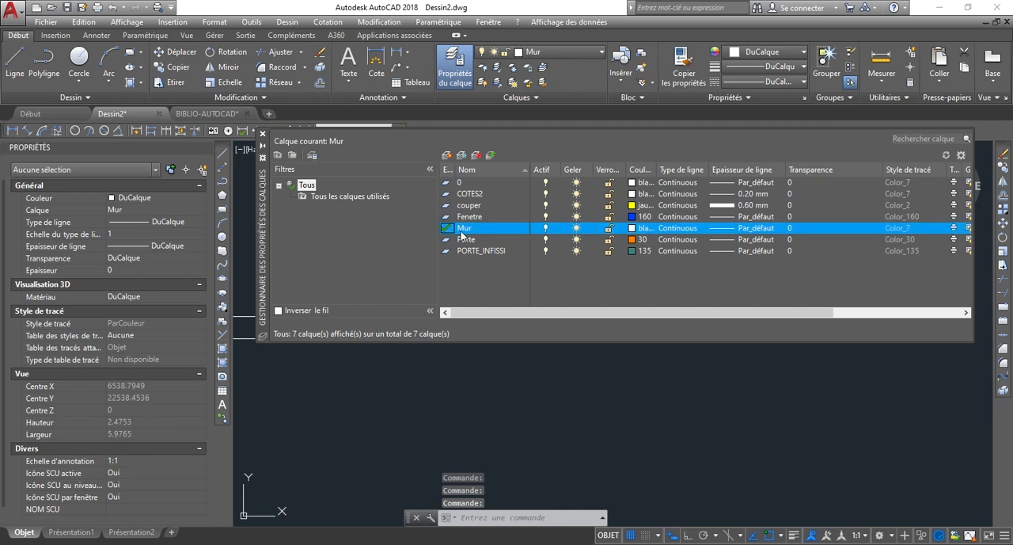
click(478, 251)
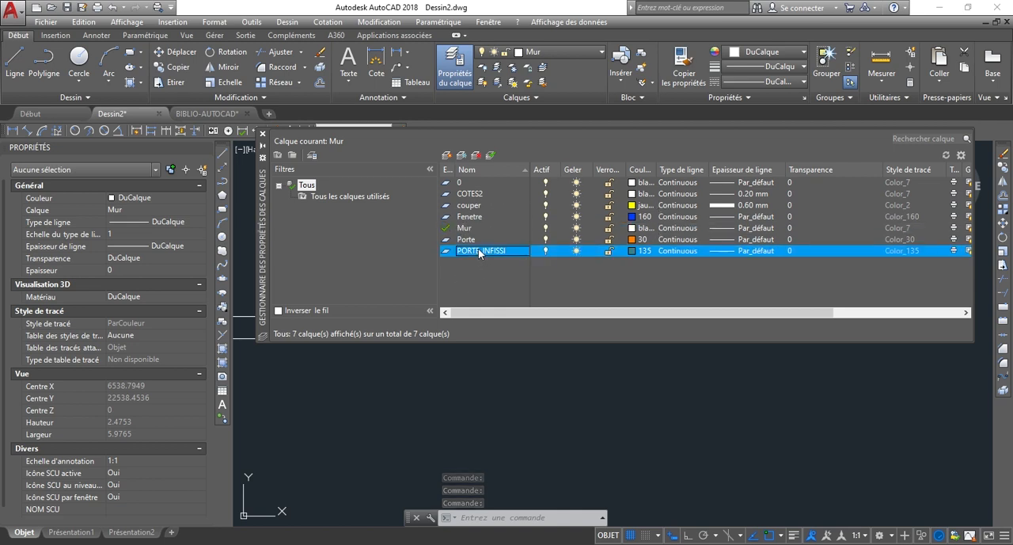
ctrl+click(477, 205)
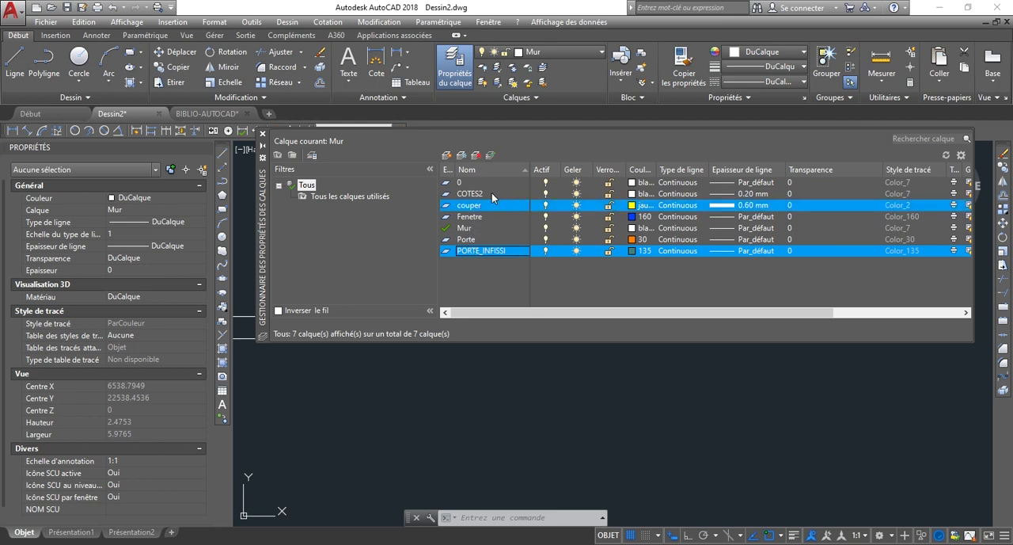
ctrl+click(491, 193)
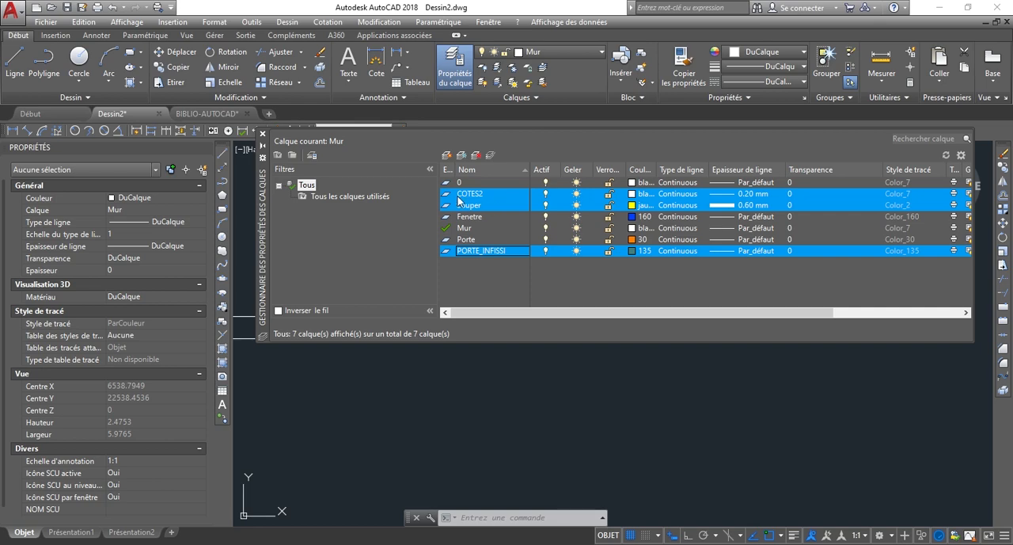
right_click(469, 203)
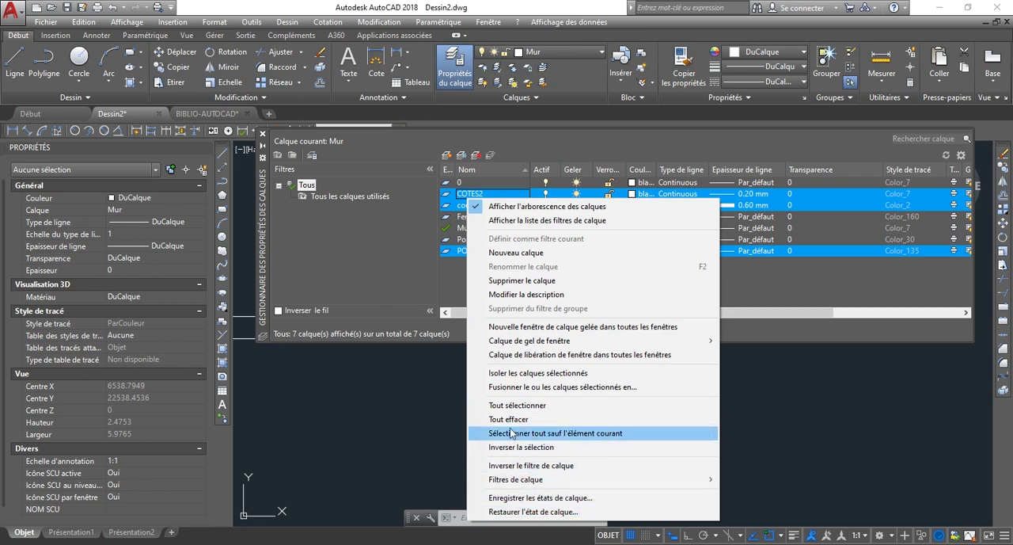
click(516, 387)
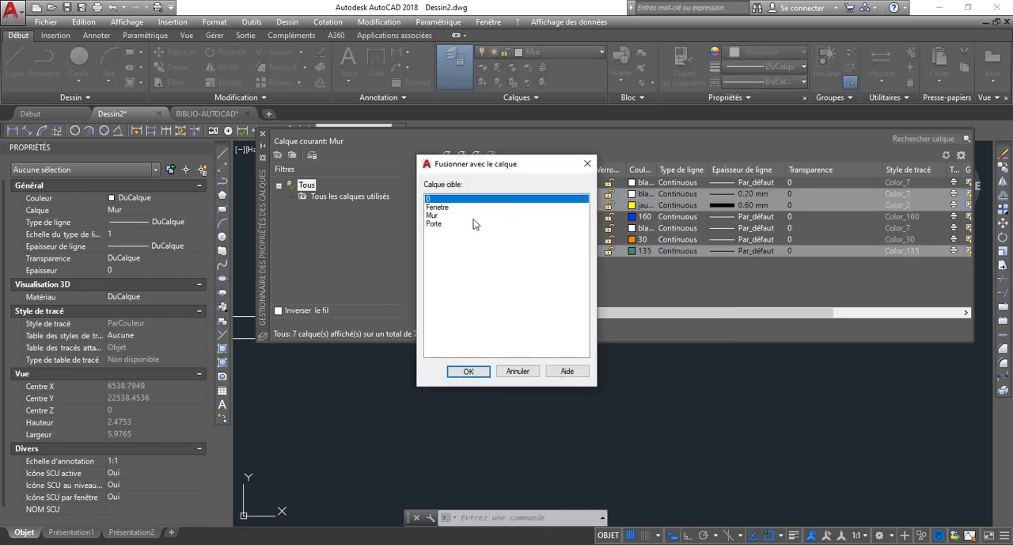
click(469, 371)
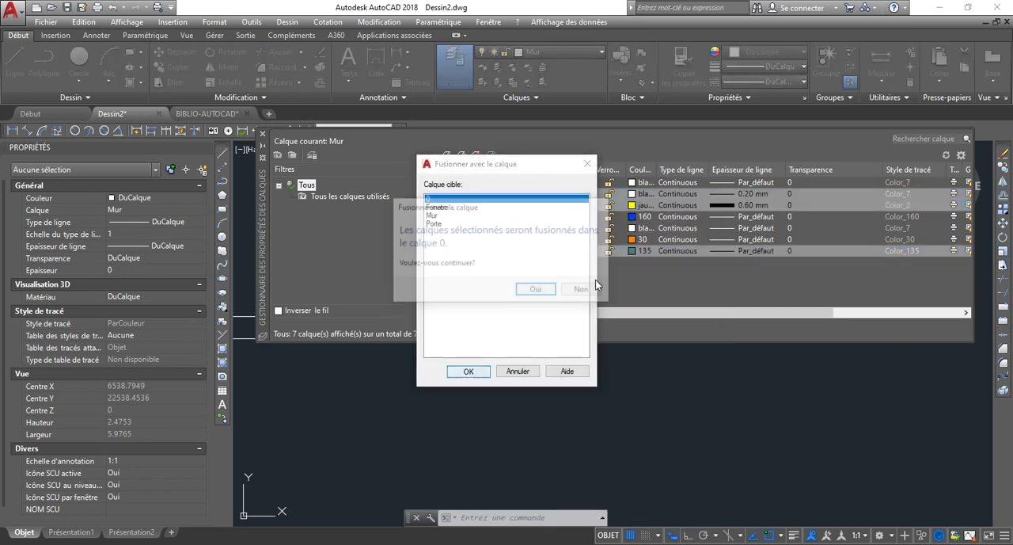
click(536, 291)
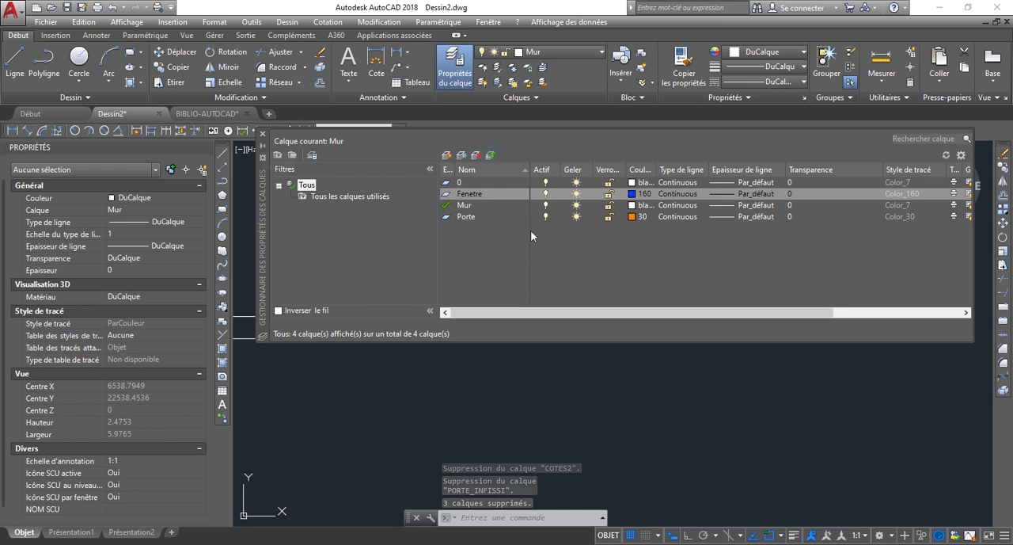
click(263, 133)
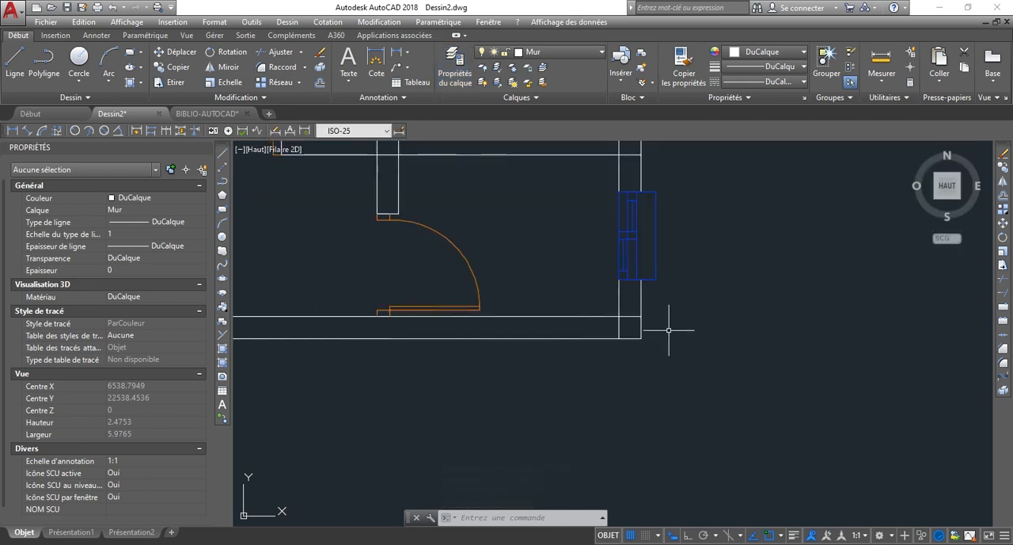
Examine the windows in the plan and check the layer and colour properties of the upper wall's right-hand window block.
scroll(658, 255, down, 8)
scroll(584, 158, up, 4)
scroll(572, 190, down, 2)
scroll(602, 171, up, 5)
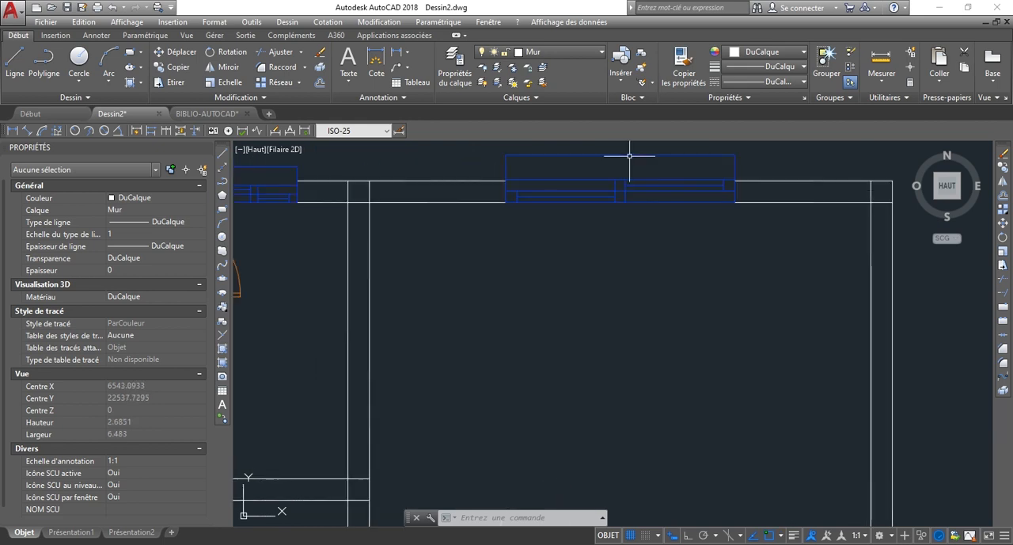
click(623, 158)
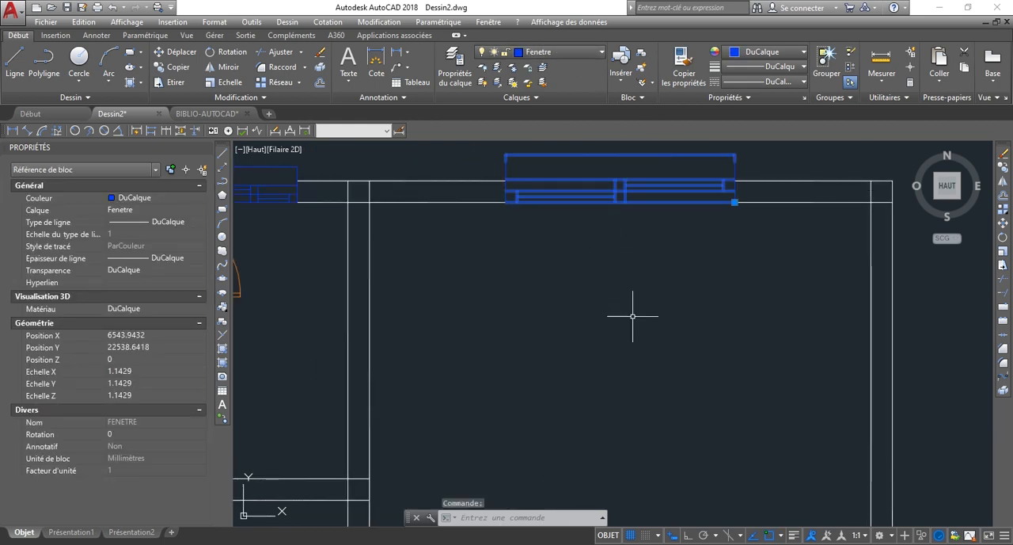
key(Escape)
scroll(601, 278, down, 4)
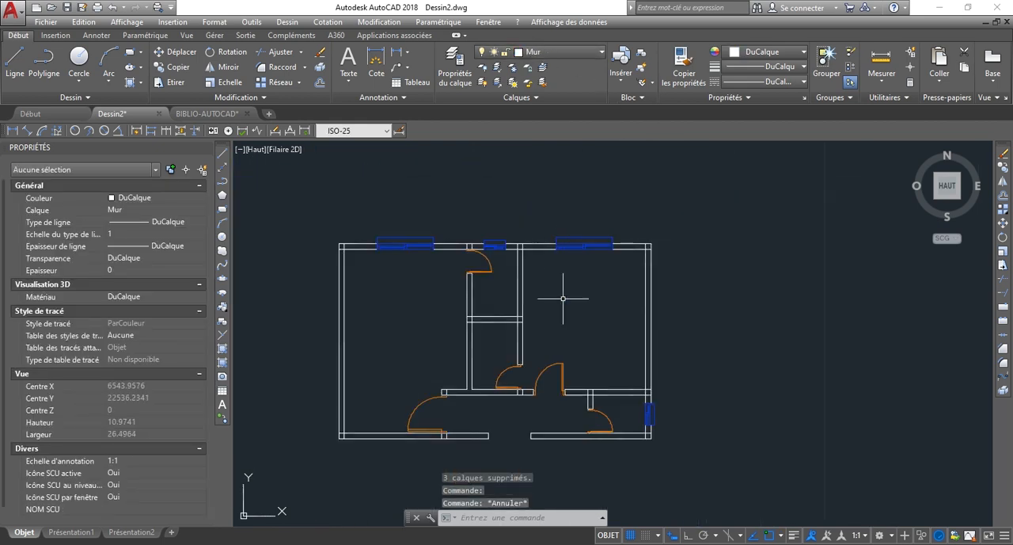
scroll(333, 435, up, 2)
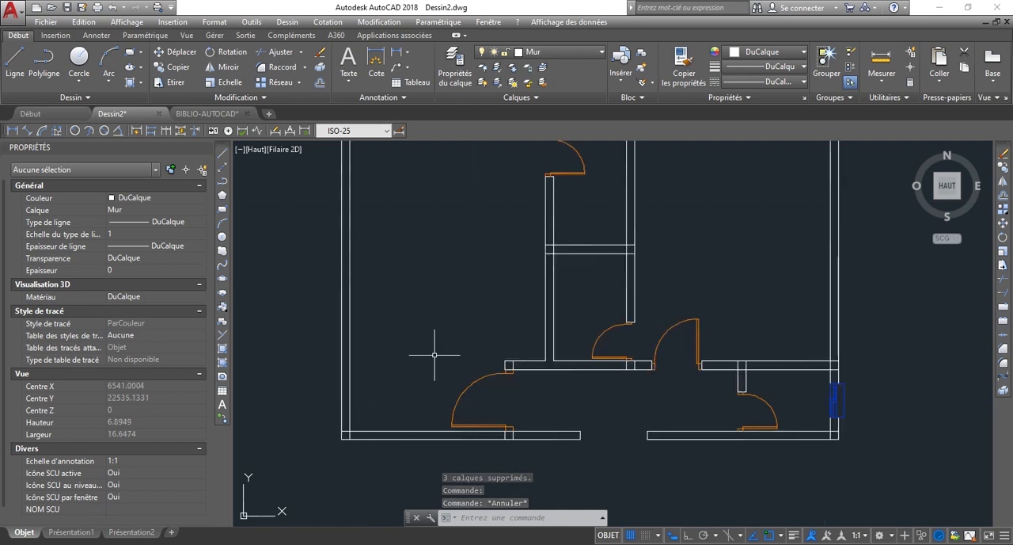
scroll(430, 350, down, 2)
scroll(455, 323, up, 2)
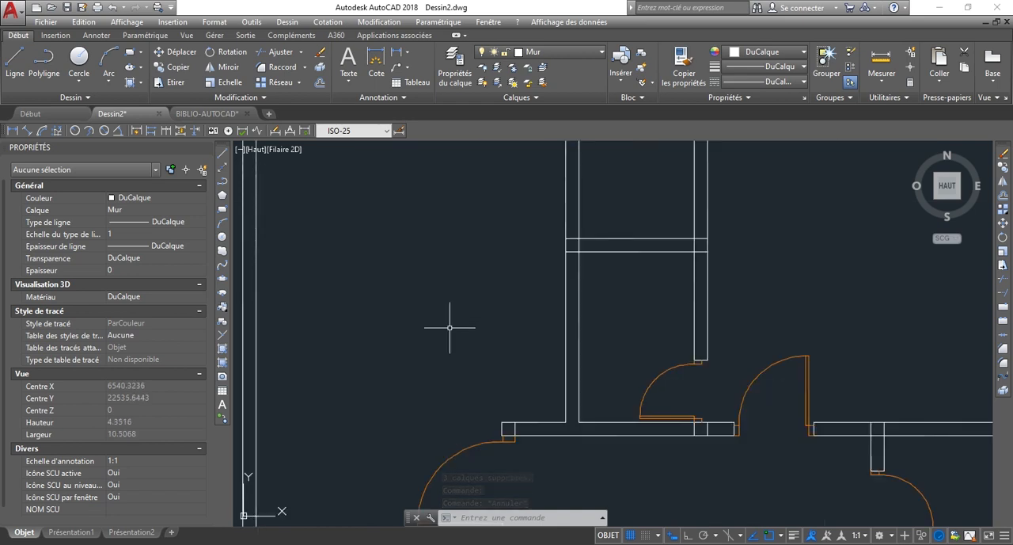
scroll(412, 305, down, 2)
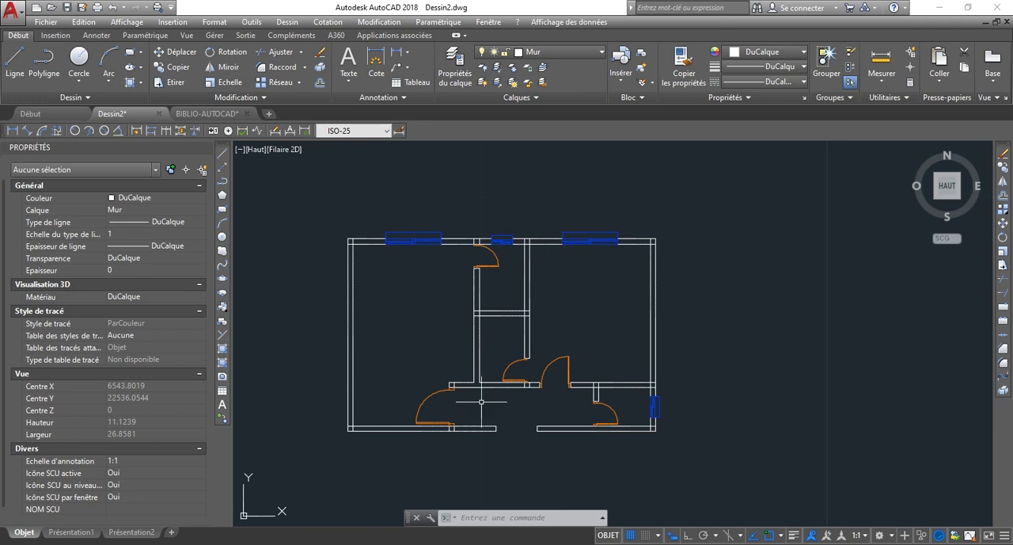
scroll(481, 404, up, 2)
scroll(360, 289, down, 2)
scroll(593, 321, up, 2)
scroll(493, 294, down, 2)
scroll(457, 259, up, 4)
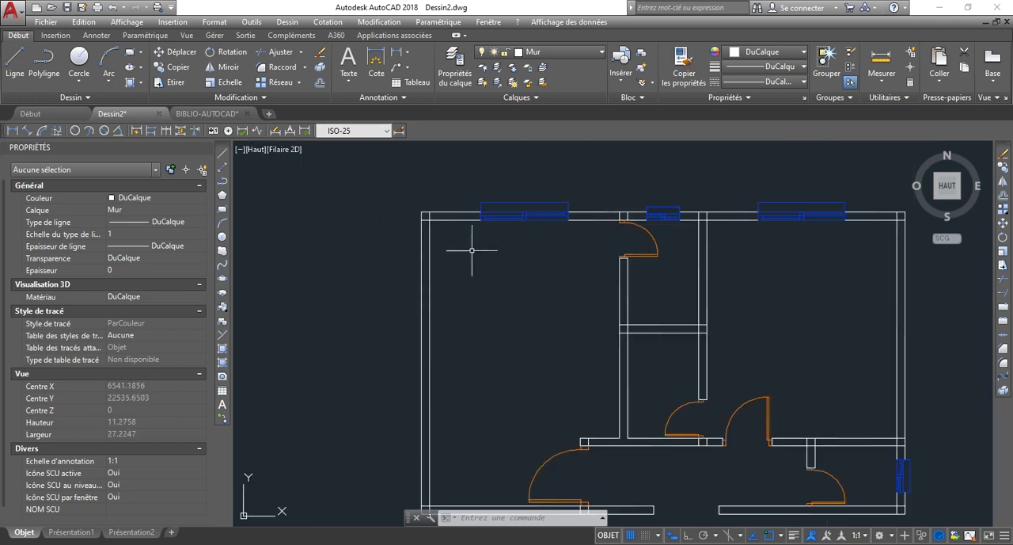
scroll(473, 251, down, 2)
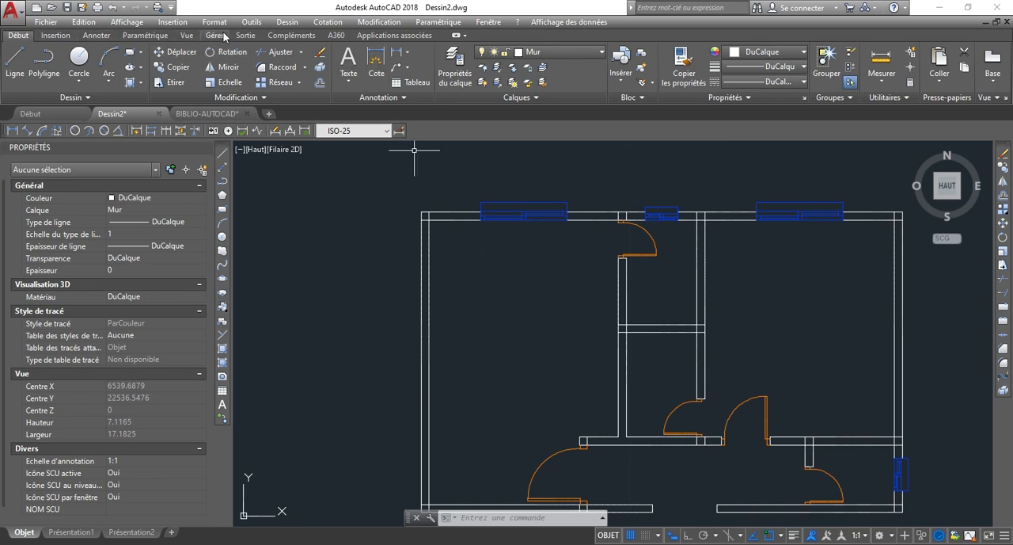
Start a multiline text and define its text frame inside the large left-hand room.
click(108, 36)
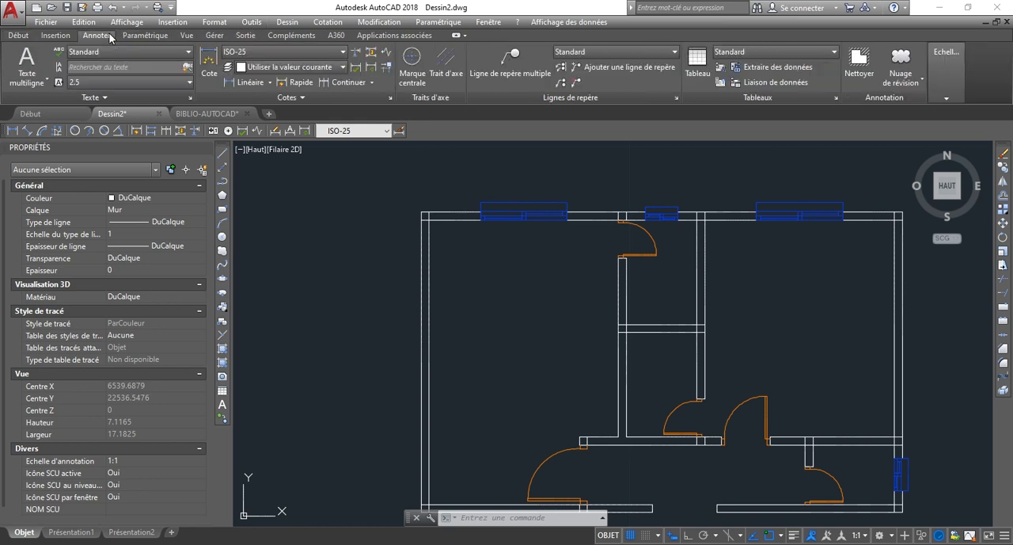
click(20, 78)
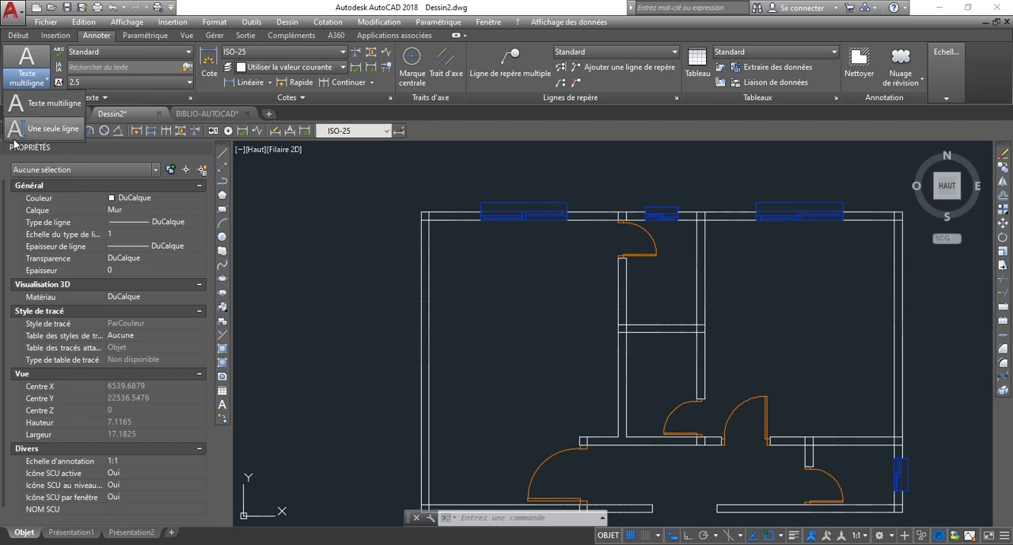
click(47, 109)
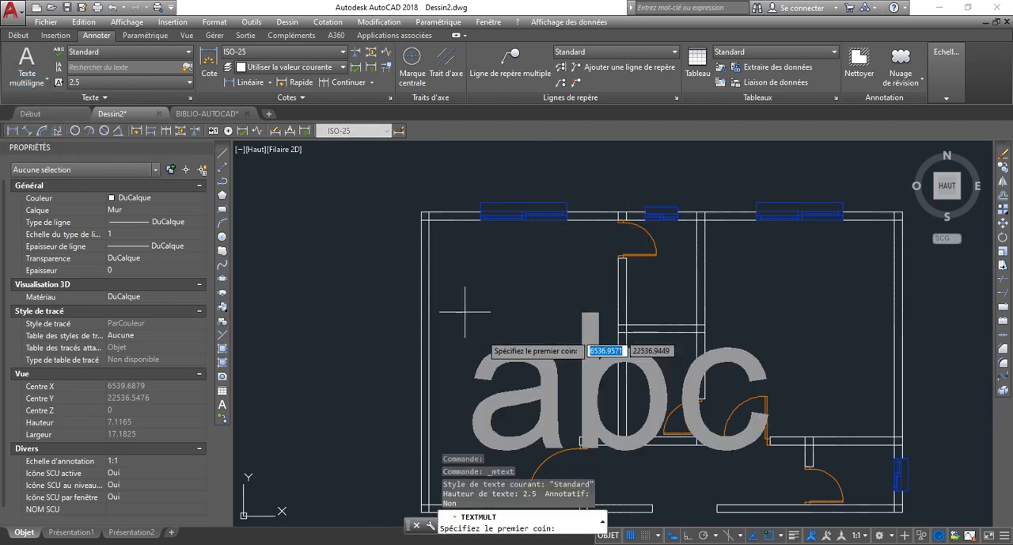
scroll(447, 279, down, 4)
scroll(449, 282, up, 4)
scroll(448, 285, down, 2)
scroll(448, 291, up, 3)
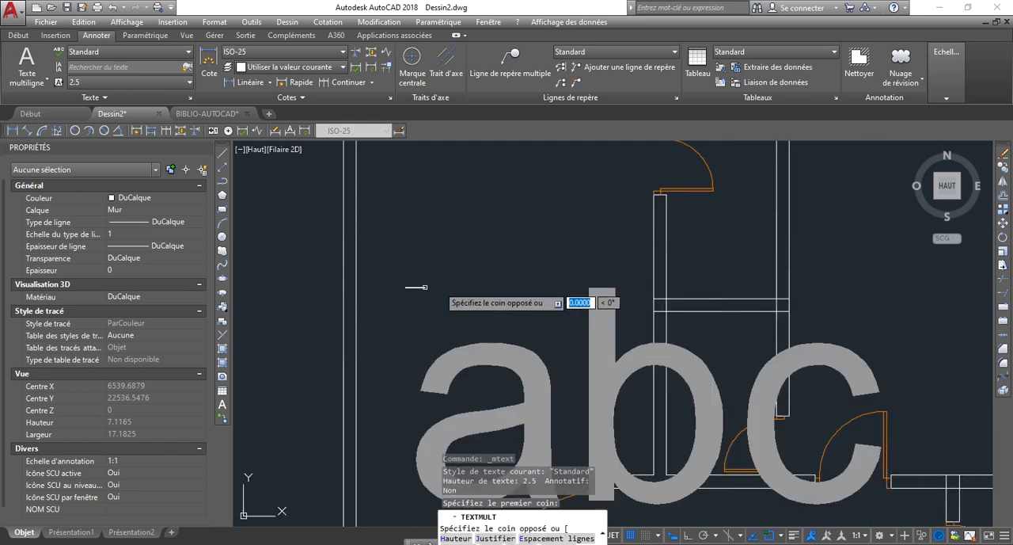
click(411, 289)
scroll(586, 317, down, 3)
scroll(584, 317, up, 3)
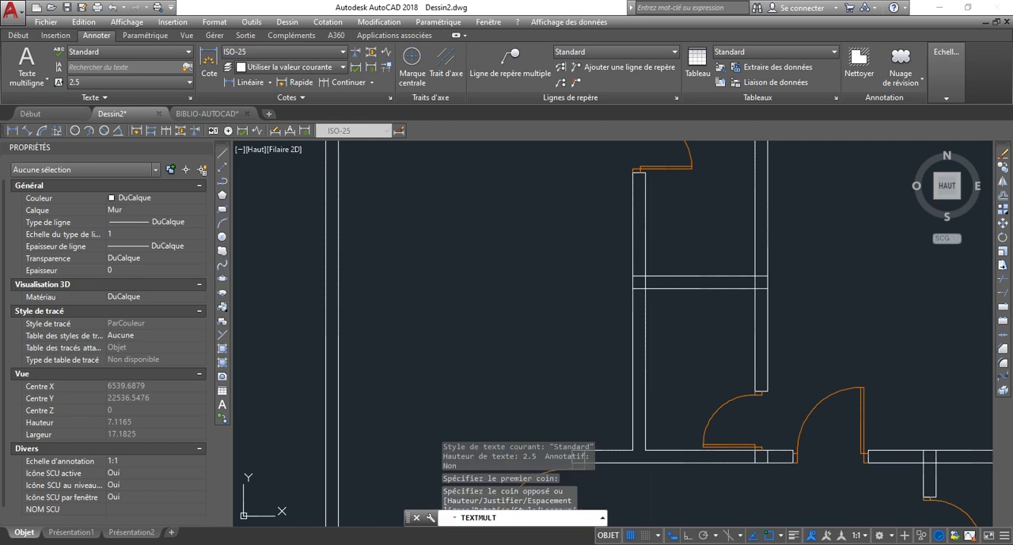
click(581, 460)
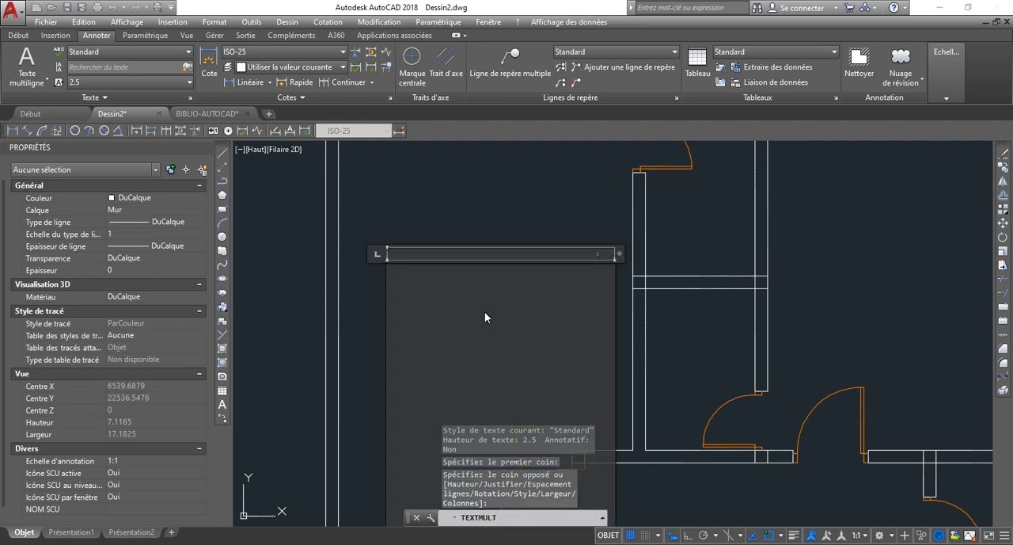
Write CHAMBRE 1 as the content of the multiline text.
text(CHA)
text(MBRE)
text( 1)
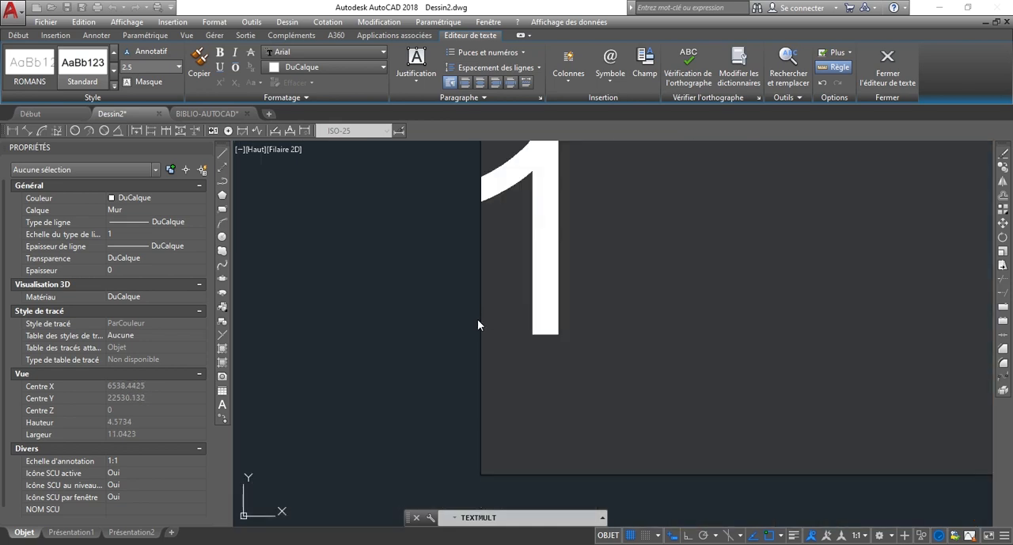
scroll(477, 325, down, 7)
scroll(543, 339, up, 4)
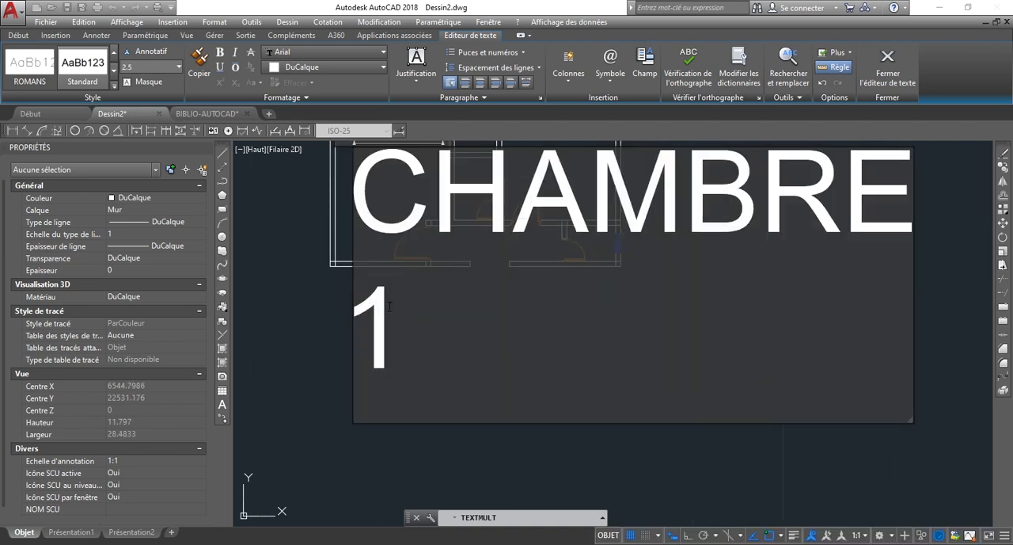
Set the height of the whole CHAMBRE 1 text to 1 and finish editing it.
drag(390, 307, 314, 211)
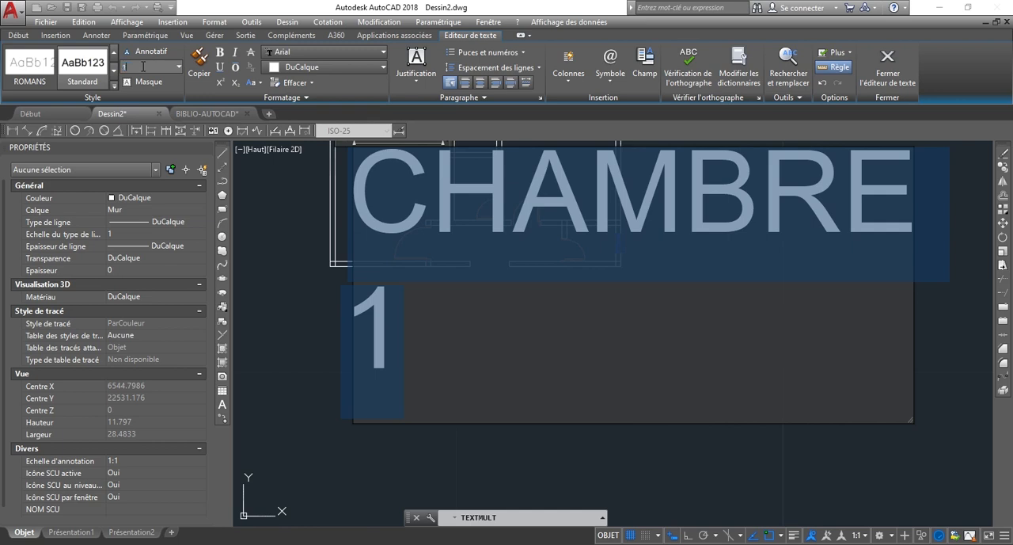
key(Return)
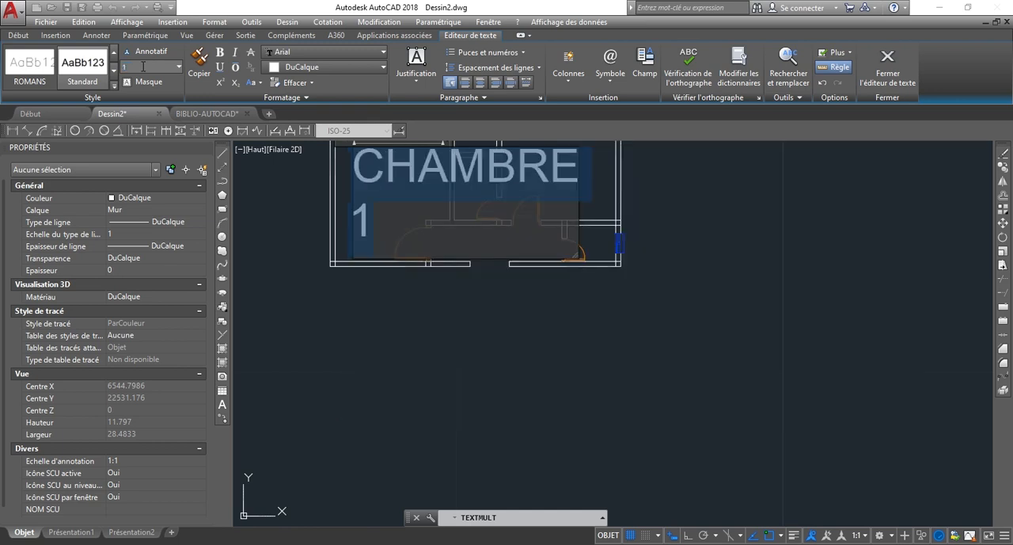
click(581, 370)
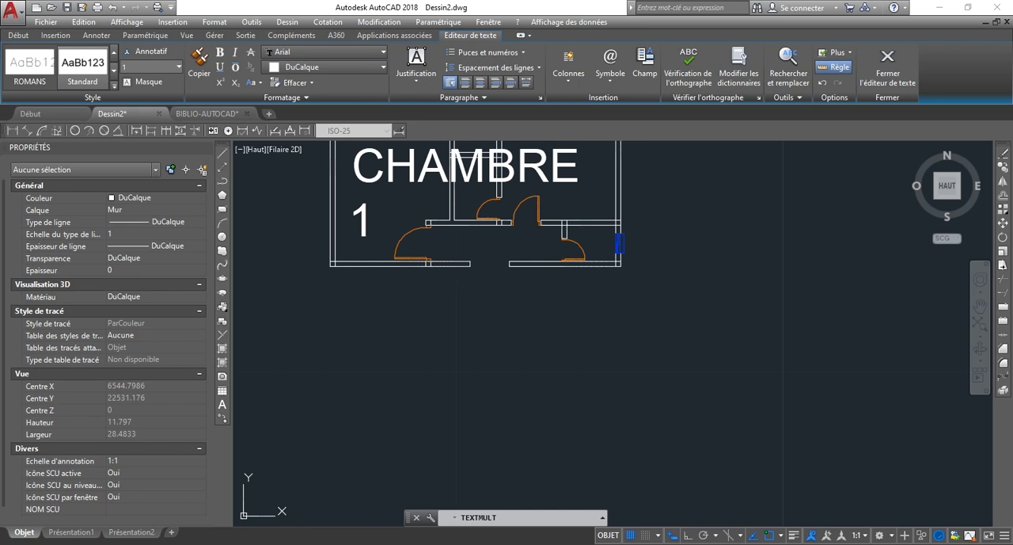
Set the text height of the CHAMBRE 1 label to 0.2 in its properties.
scroll(385, 351, down, 1)
scroll(385, 351, up, 5)
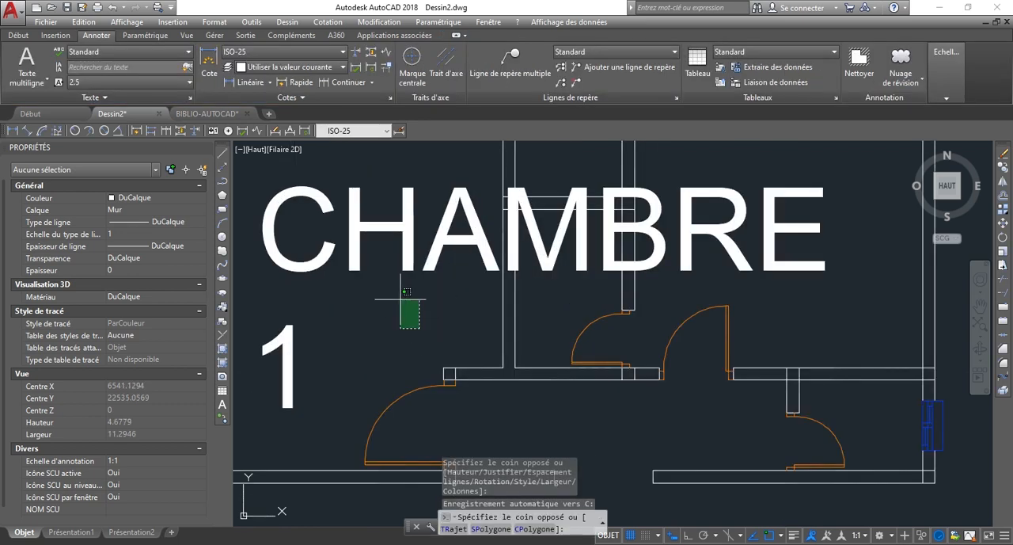
click(413, 314)
scroll(443, 280, down, 4)
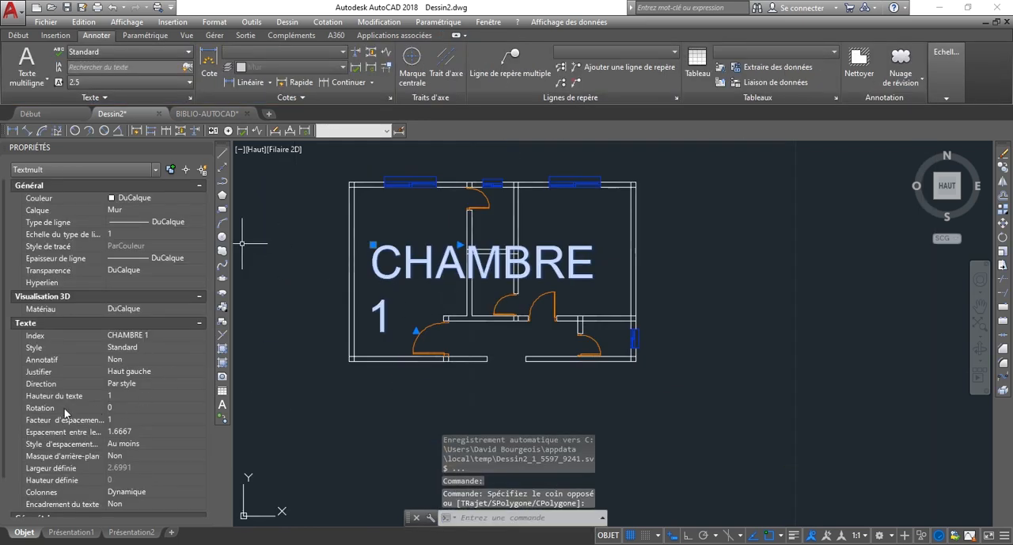
scroll(238, 412, down, 3)
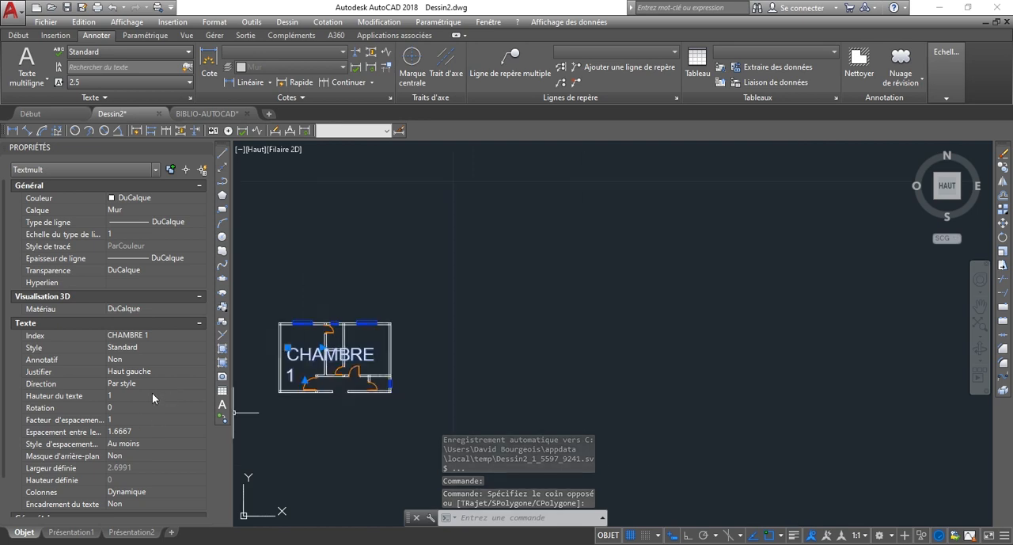
click(124, 395)
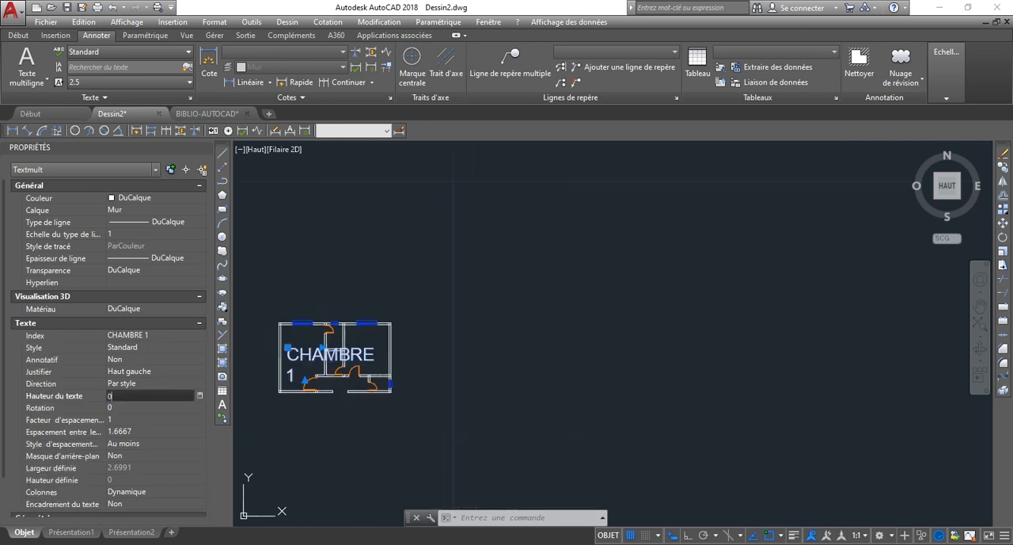
key(Tab)
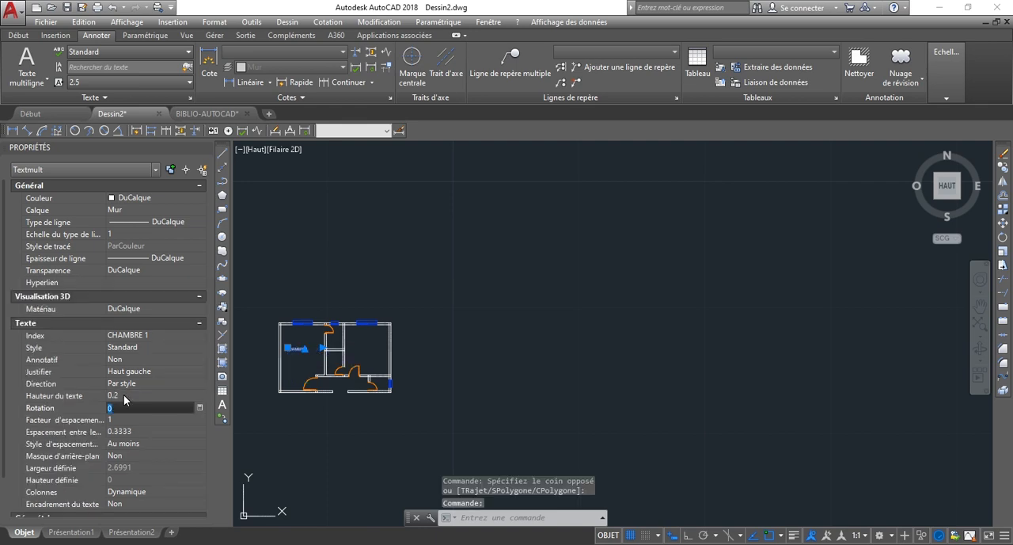
Move the CHAMBRE 1 label slightly up and to the right within its room, and deselect it.
scroll(261, 356, up, 5)
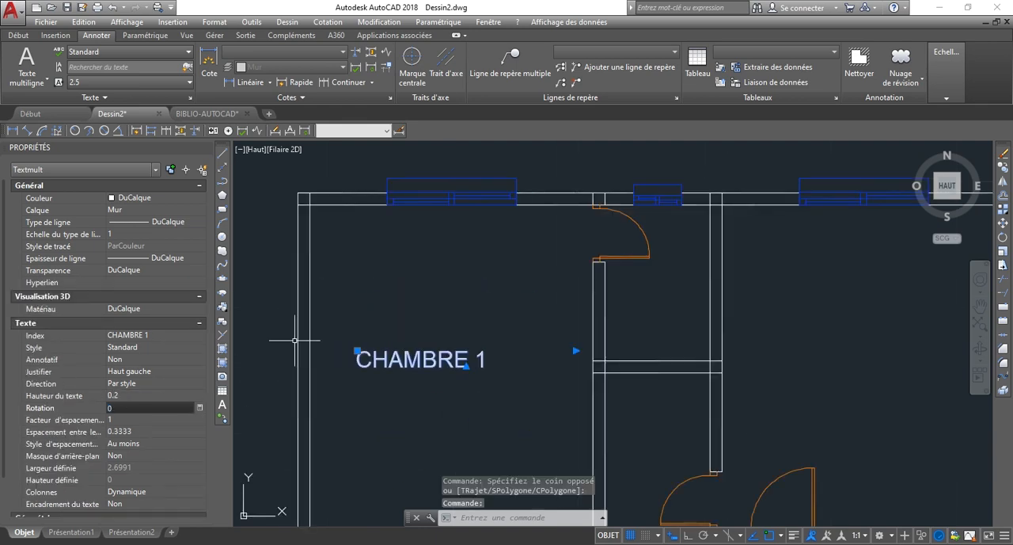
click(368, 334)
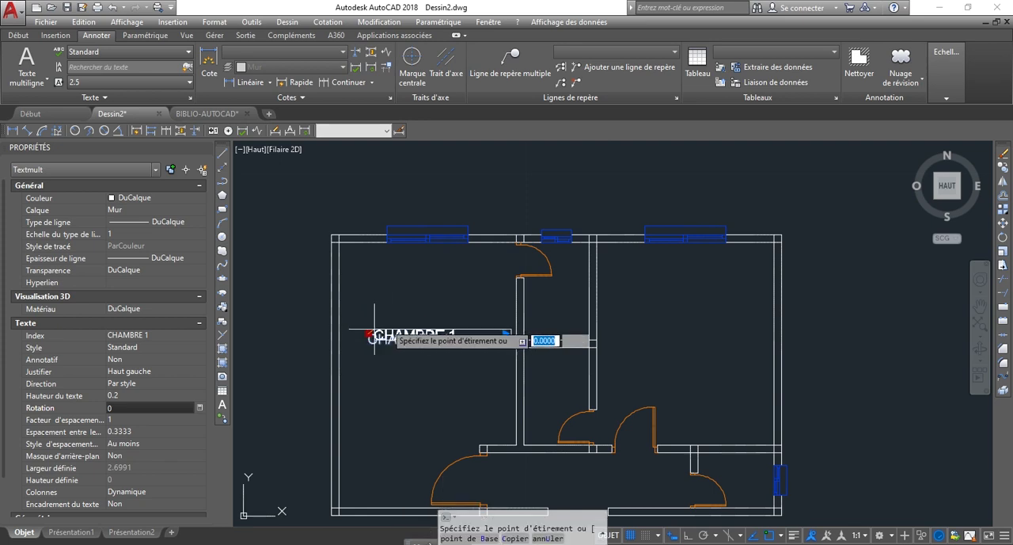
key(Escape)
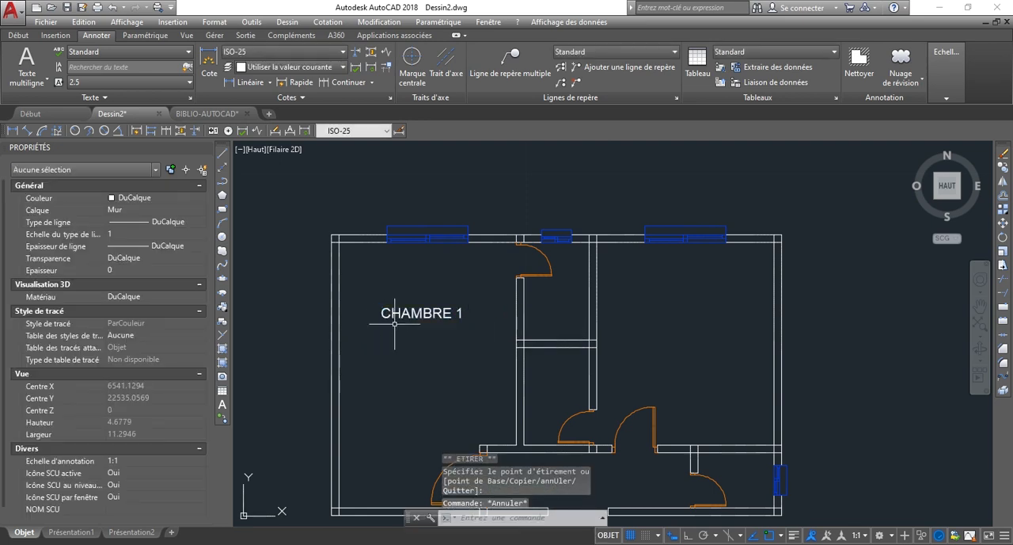
Underline the whole CHAMBRE 1 label and finish editing the text.
scroll(443, 312, up, 3)
click(424, 318)
click(420, 312)
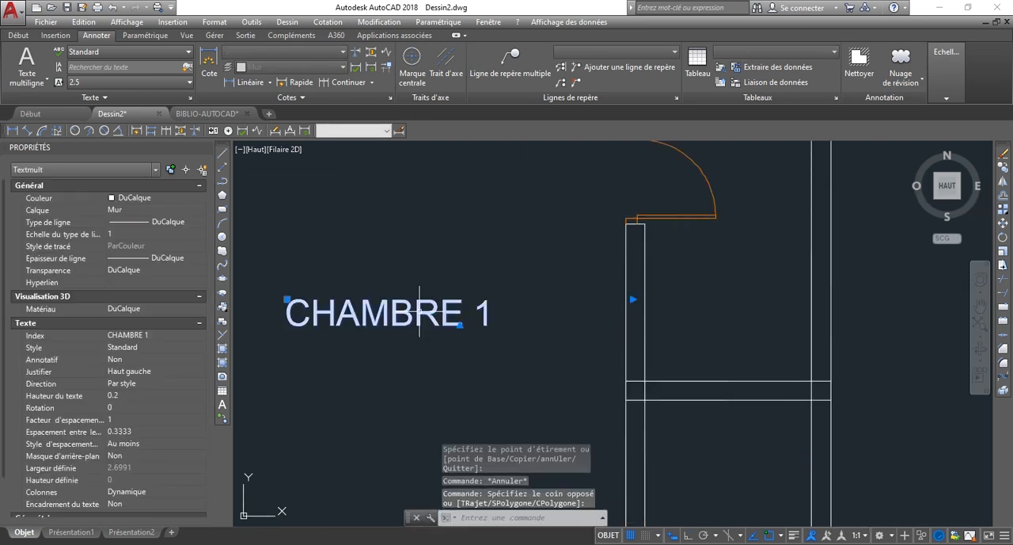
double_click(413, 317)
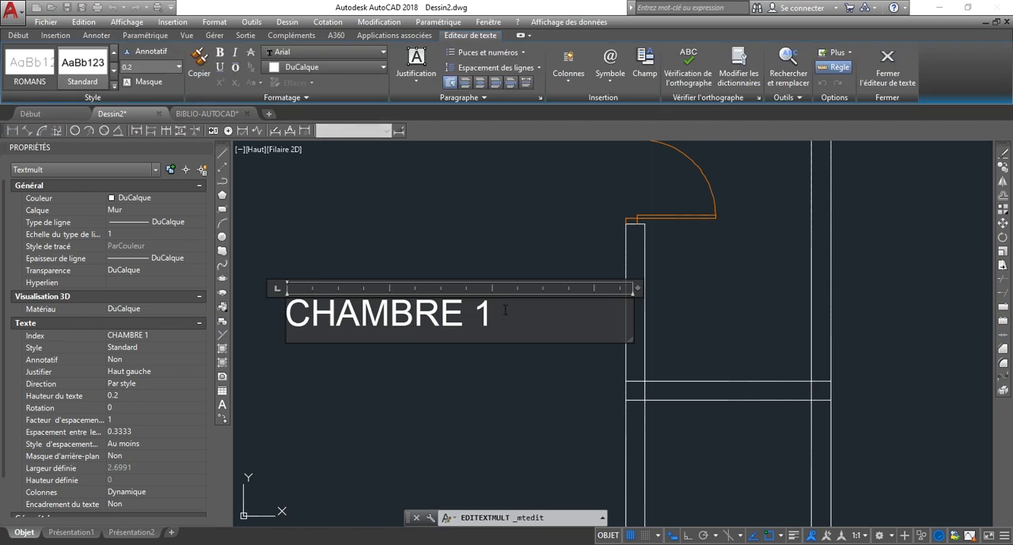
key(ctrl+a)
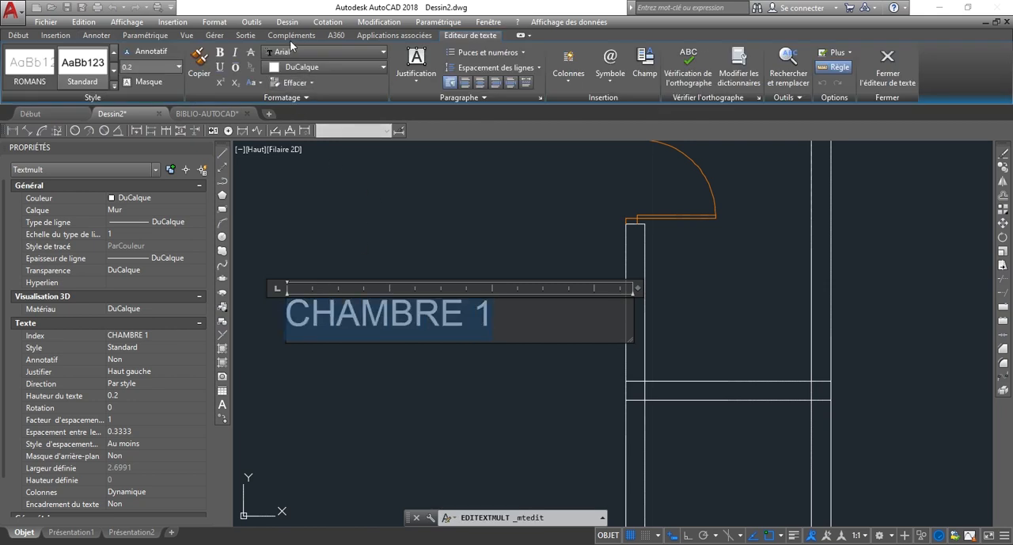
click(221, 69)
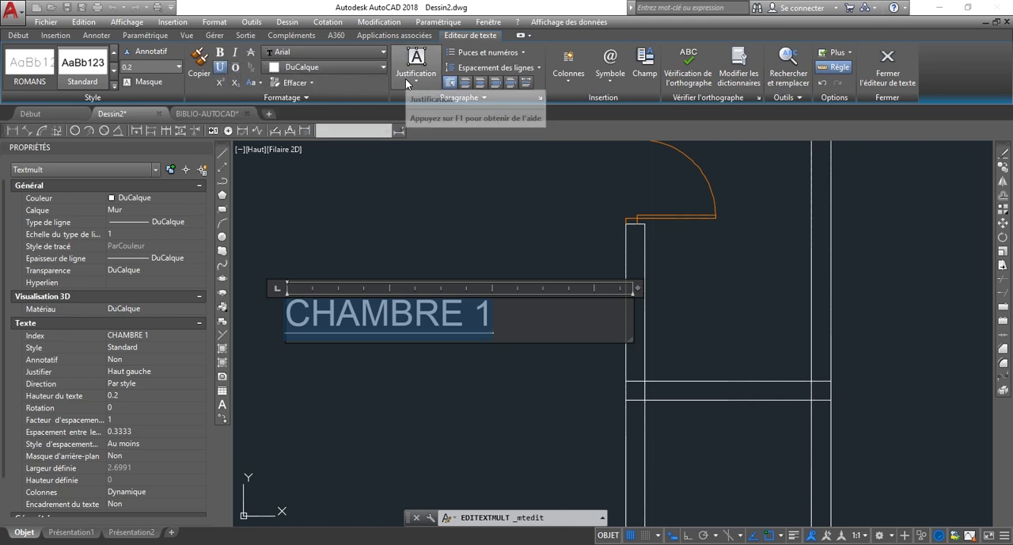
click(492, 395)
scroll(406, 232, down, 4)
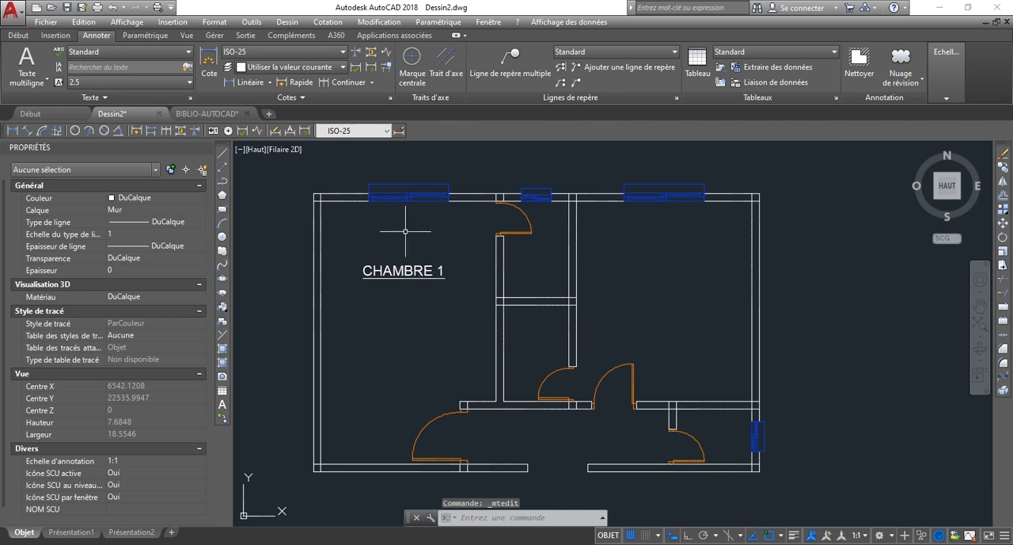
Copy the CHAMBRE 1 label horizontally into the large right-hand room.
click(438, 313)
click(353, 248)
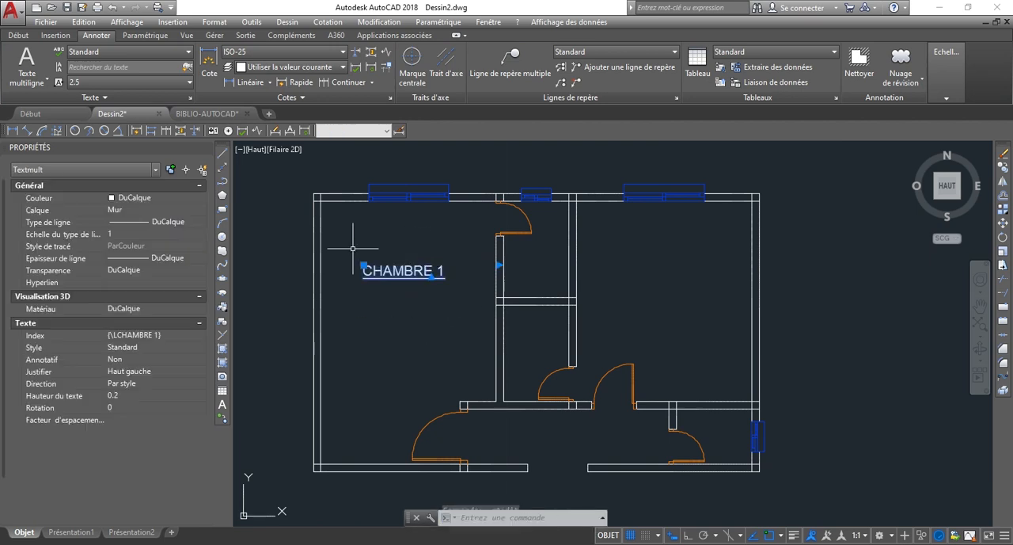
text(co)
key(Return)
click(378, 275)
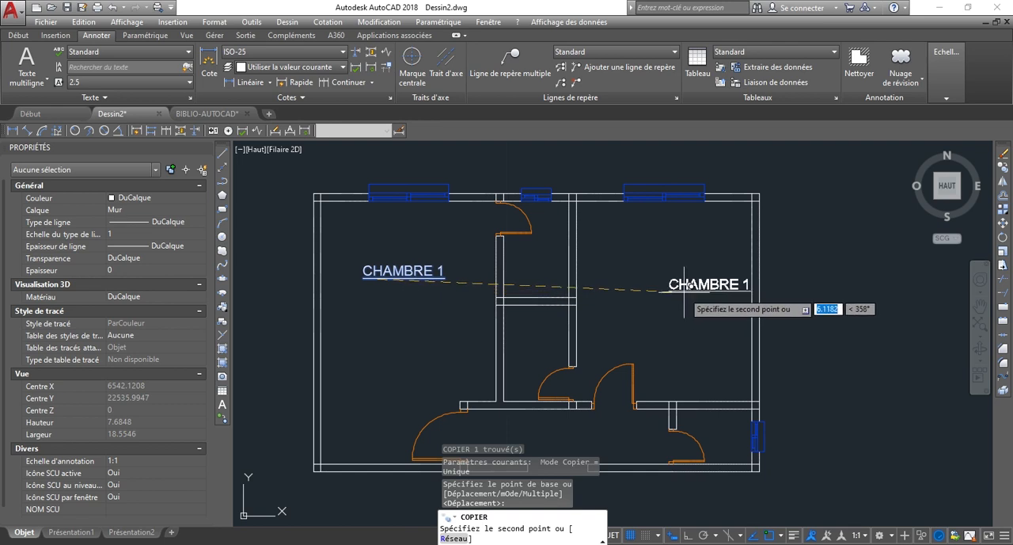
click(651, 289)
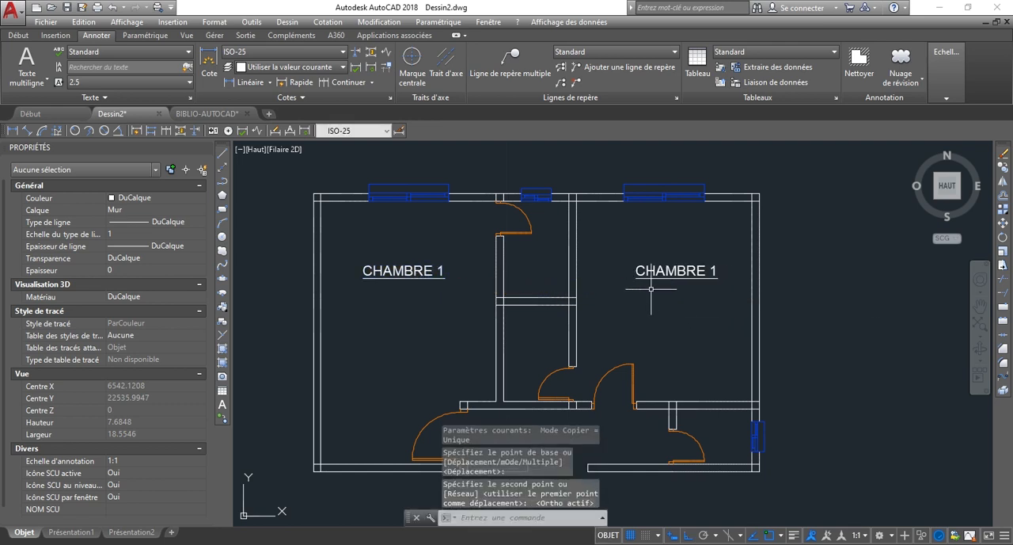
Change the copied label in the right-hand room to CHAMBRE 2.
click(715, 269)
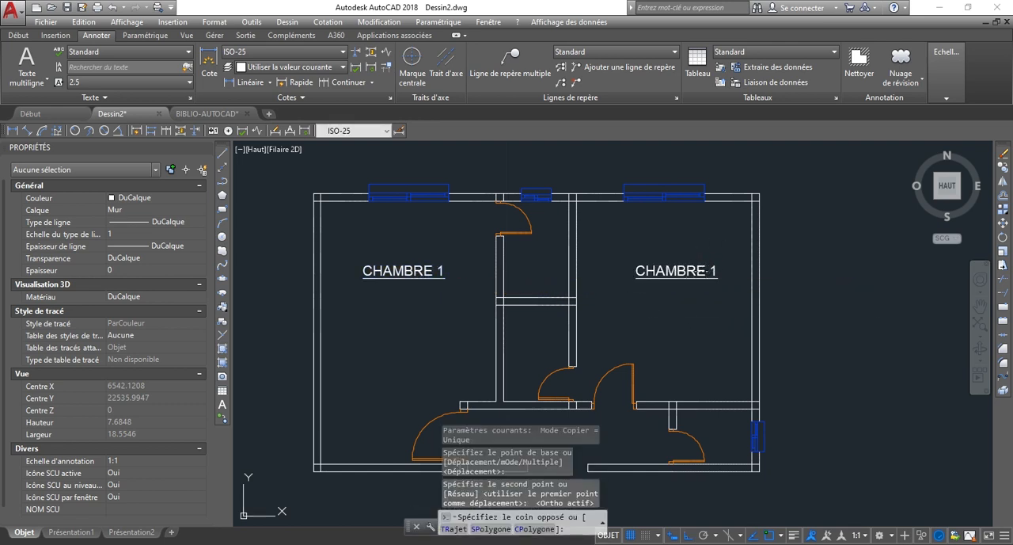
click(715, 274)
double_click(713, 272)
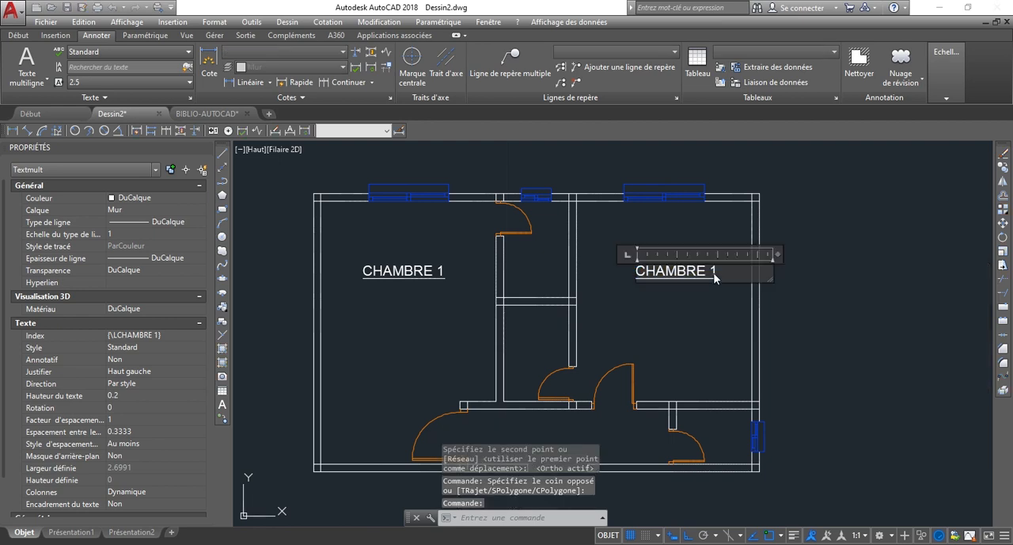
double_click(701, 254)
text(2)
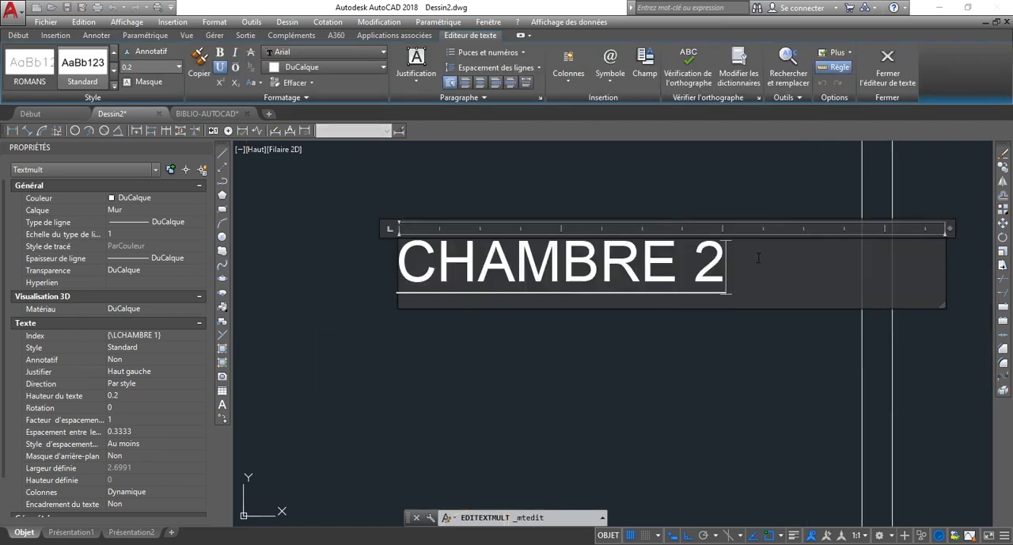
click(715, 362)
Copy the CHAMBRE 1 label horizontally into the small upper room between the two bedrooms.
scroll(649, 343, down, 5)
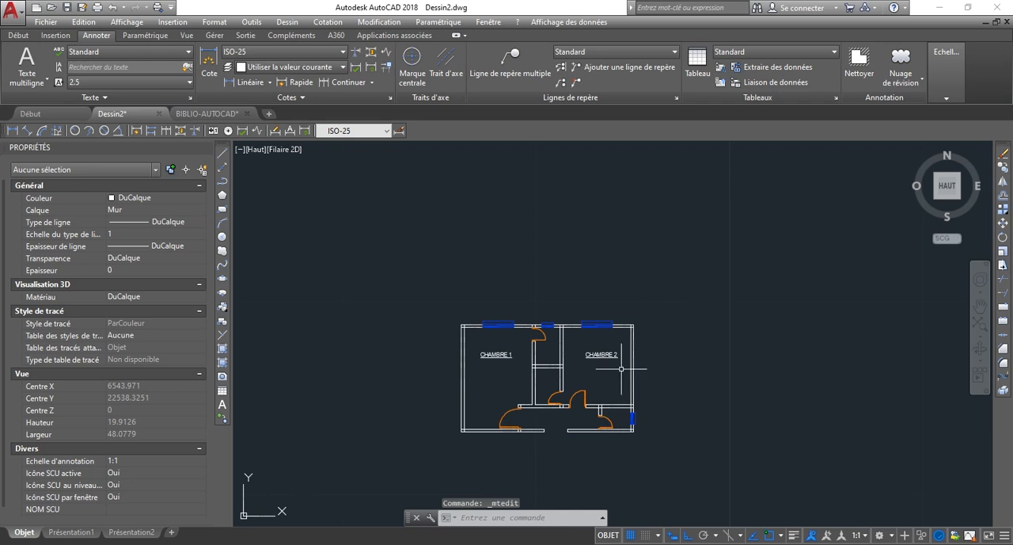
scroll(484, 342, up, 2)
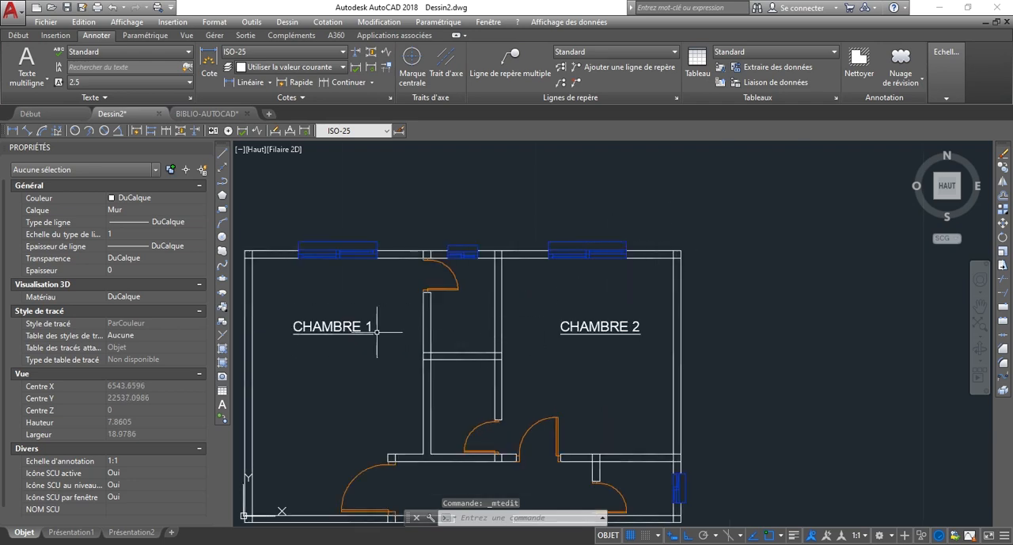
scroll(313, 321, up, 4)
scroll(776, 257, down, 2)
click(565, 351)
click(404, 226)
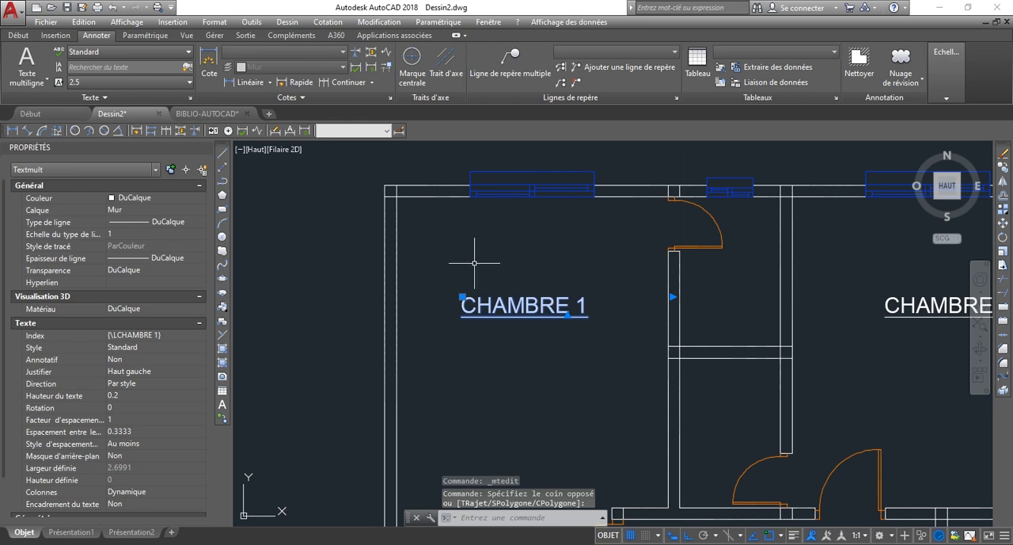
text(CO)
key(Return)
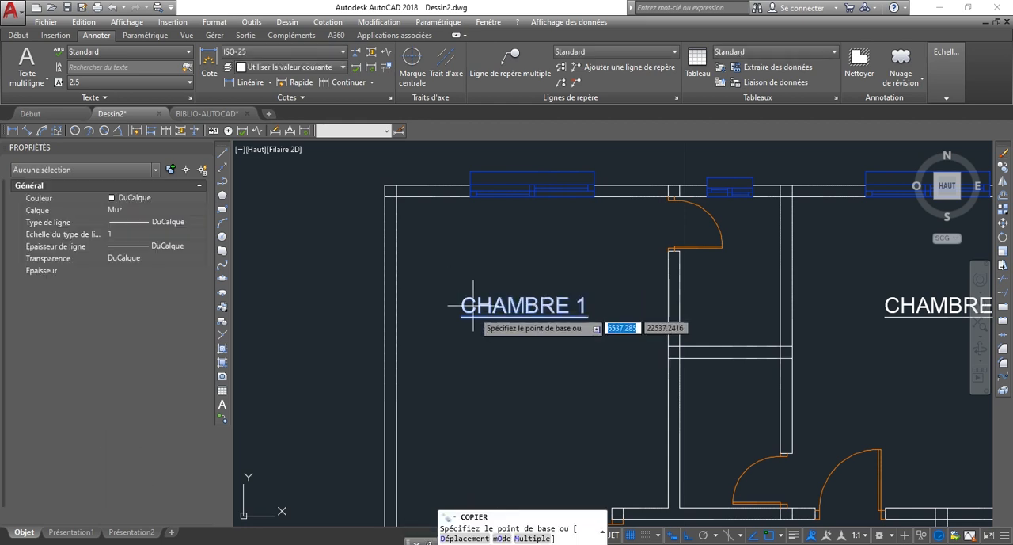
click(516, 310)
click(743, 310)
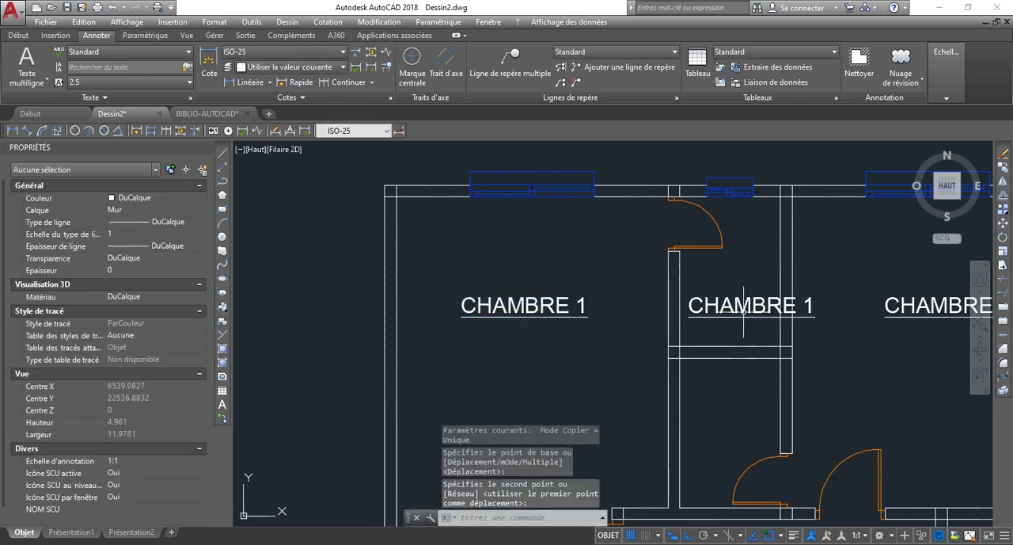
Change the copied label in the small upper room to SD1.
key(Escape)
key(Escape)
click(744, 309)
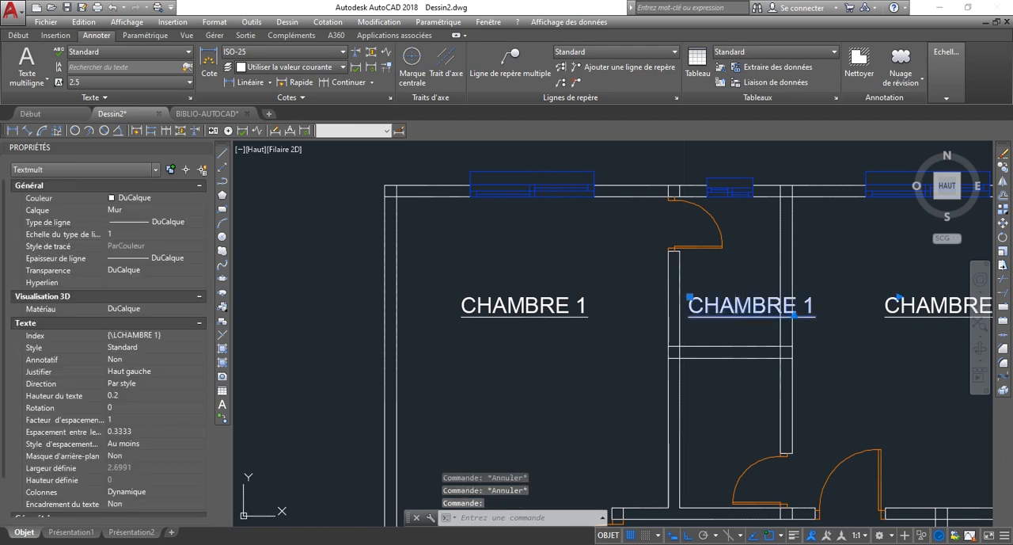
double_click(754, 308)
drag(815, 308, 653, 309)
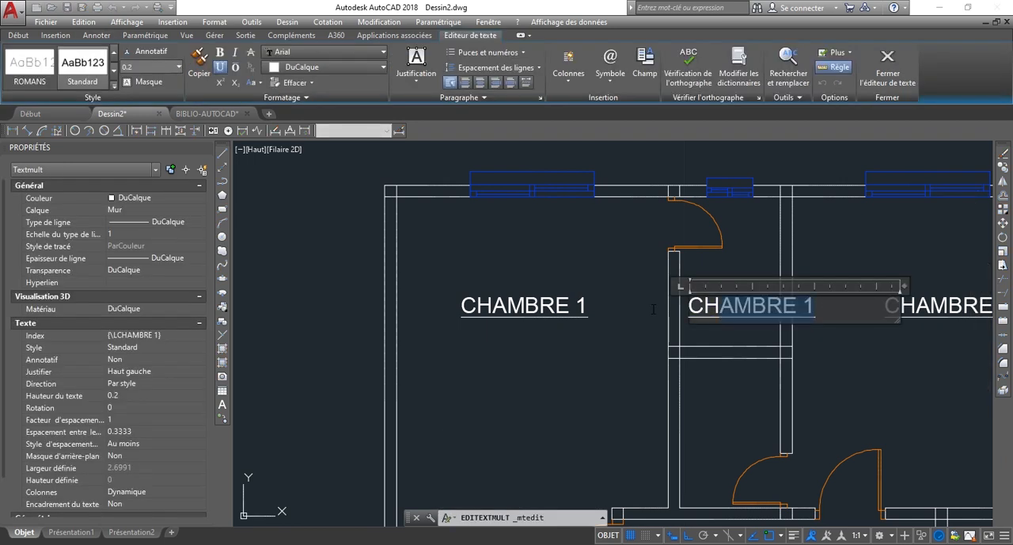
text(SD1)
click(593, 303)
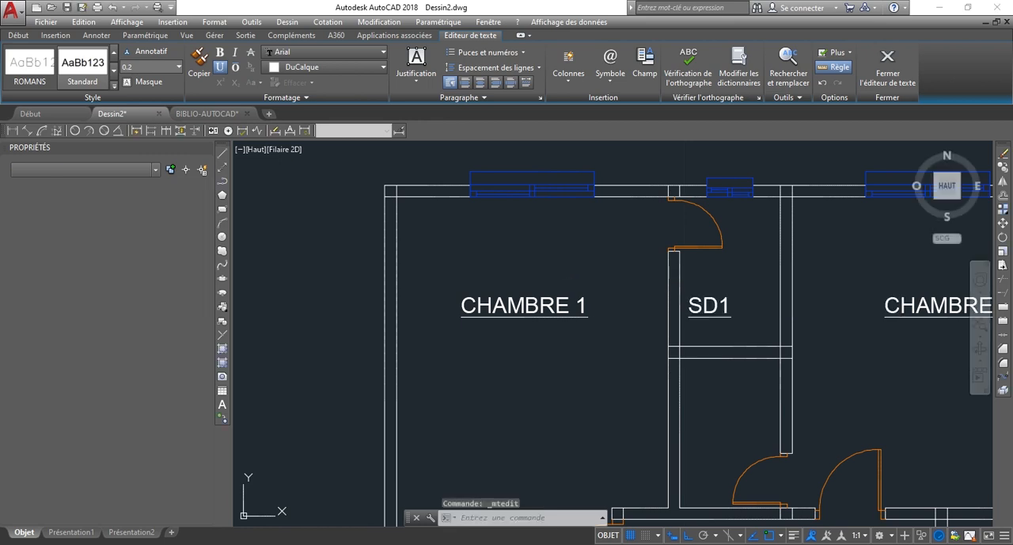
Move the SD1 label freely, with ortho off, up and toward the middle of the small upper room.
scroll(747, 307, up, 2)
click(726, 341)
click(696, 295)
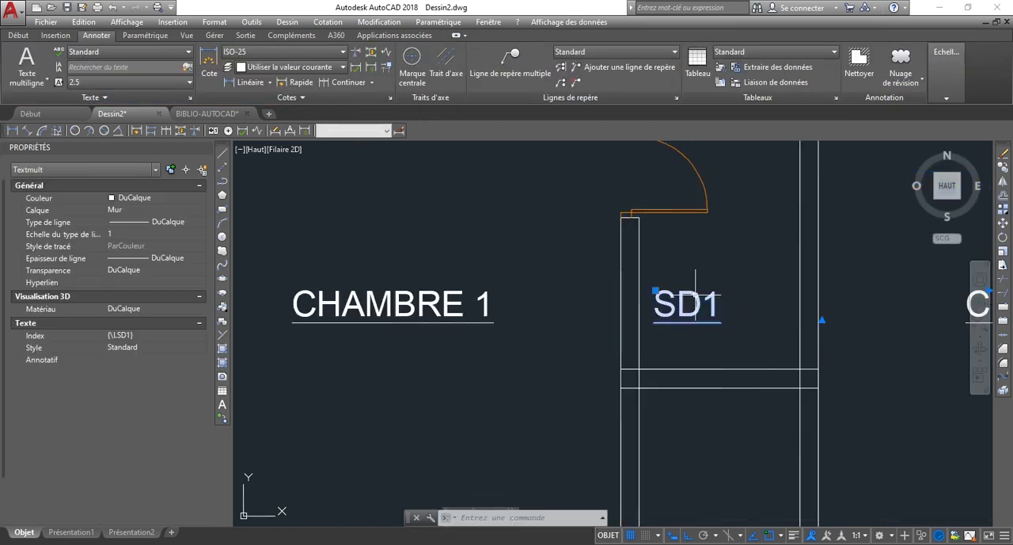
click(657, 292)
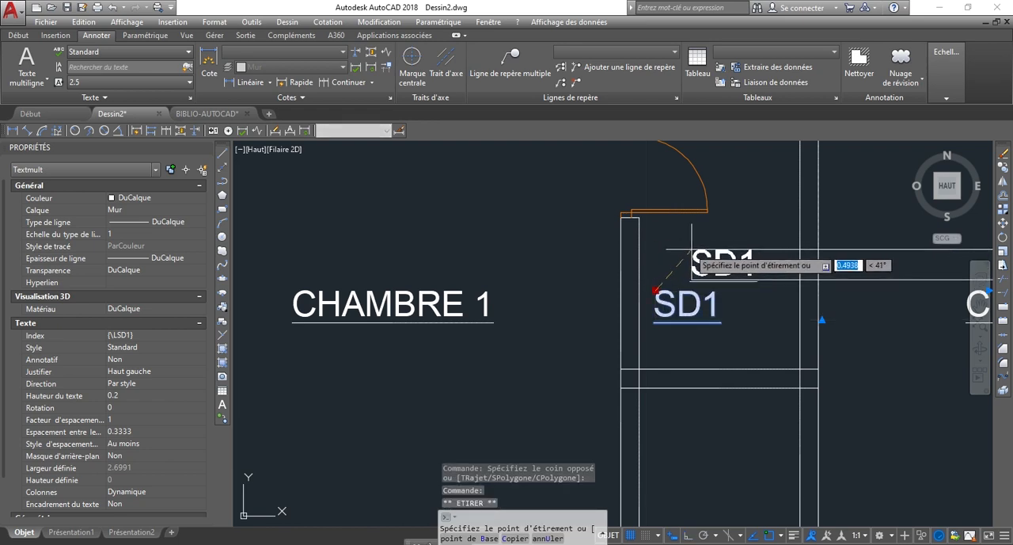
key(F8)
scroll(691, 247, down, 2)
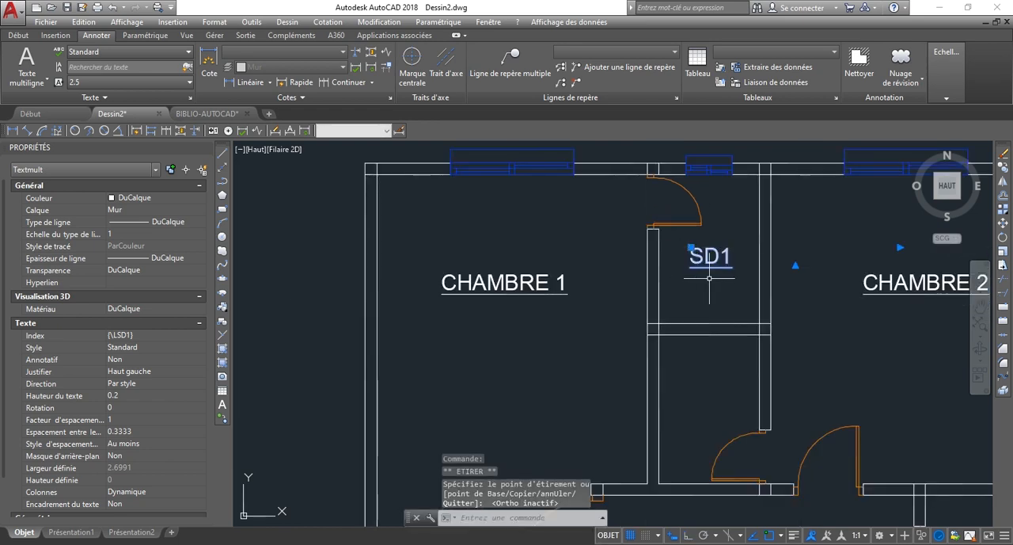
Copy the SD1 label straight down into the small room below it.
text(CO)
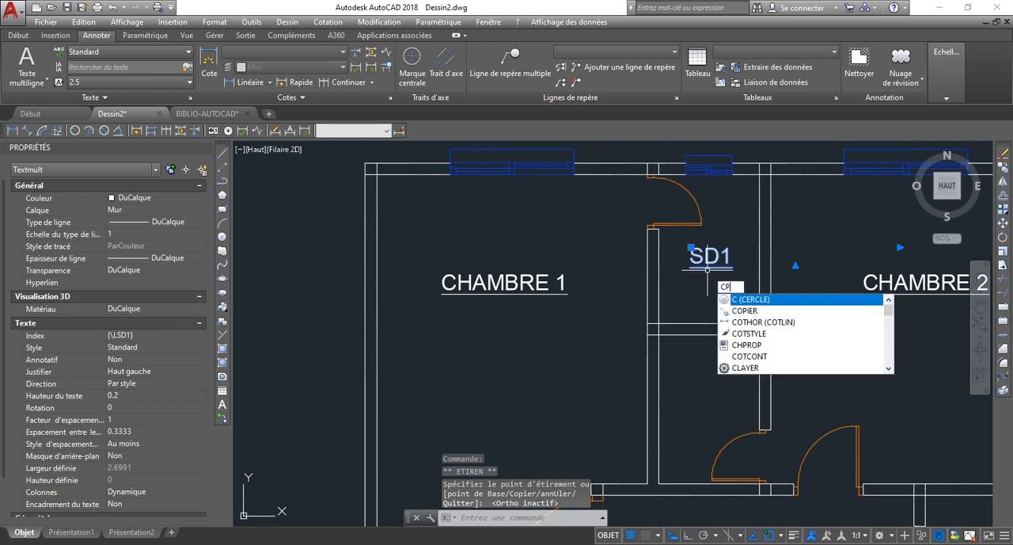
text(P)
key(Return)
click(714, 258)
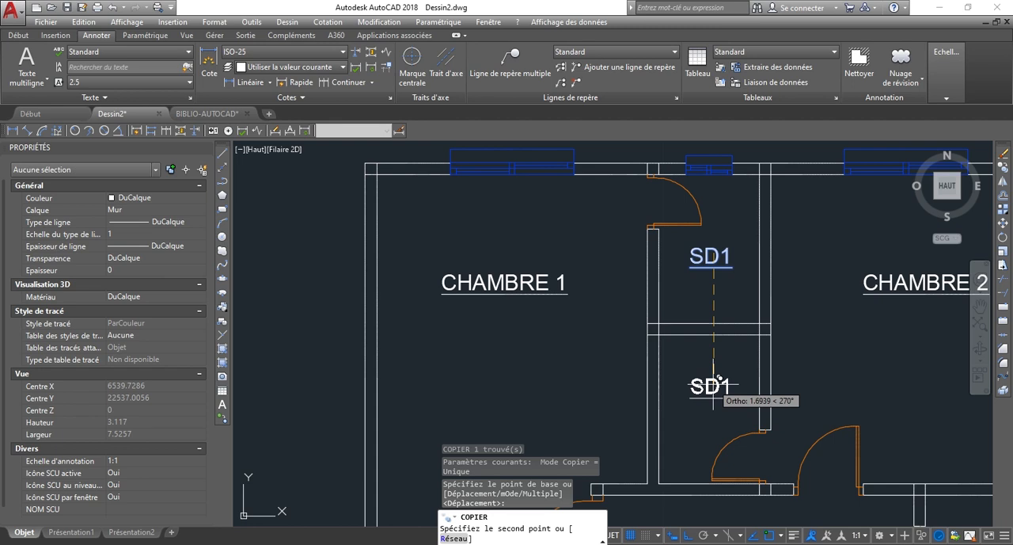
click(714, 381)
key(Escape)
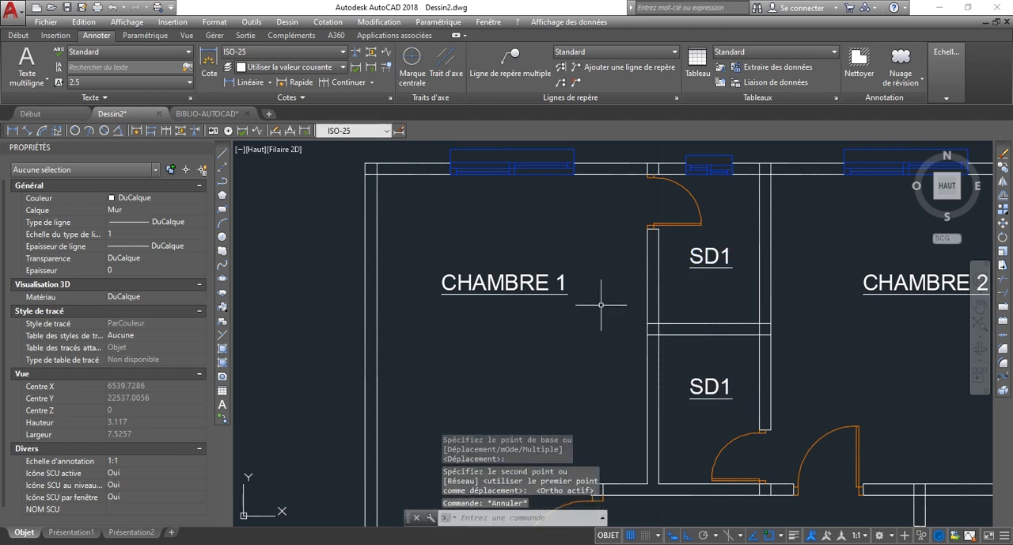
Change the copied label in the lower small room to SD2.
scroll(609, 299, down, 3)
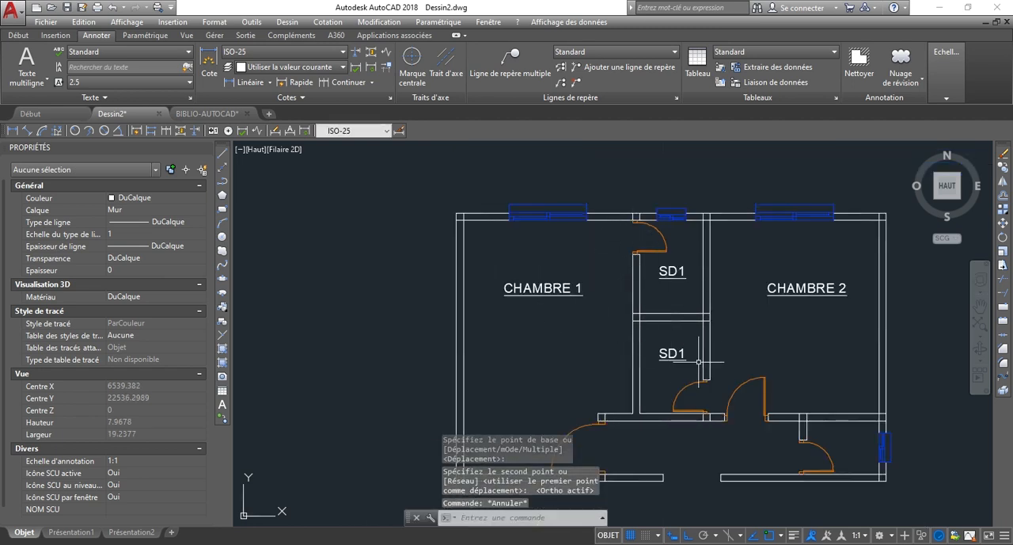
scroll(699, 361, up, 3)
scroll(679, 351, down, 2)
click(616, 327)
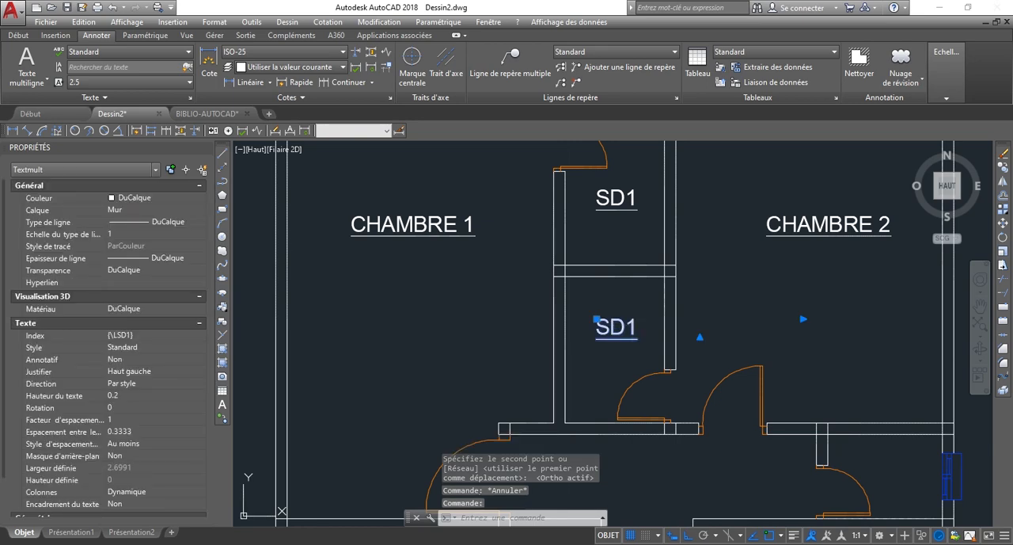
double_click(622, 327)
key(shift+Left)
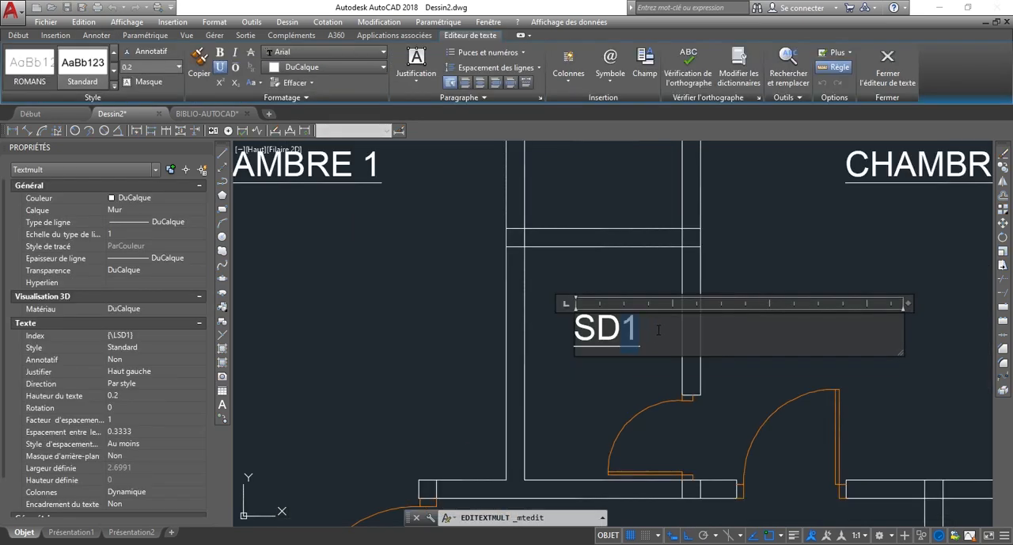
click(645, 207)
scroll(623, 367, down, 4)
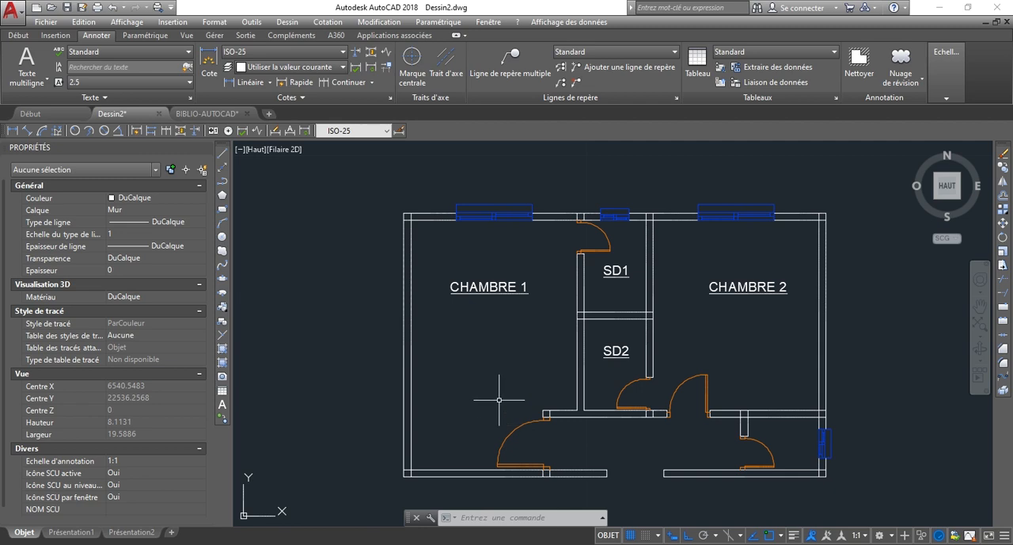
scroll(511, 396, up, 2)
scroll(524, 382, down, 2)
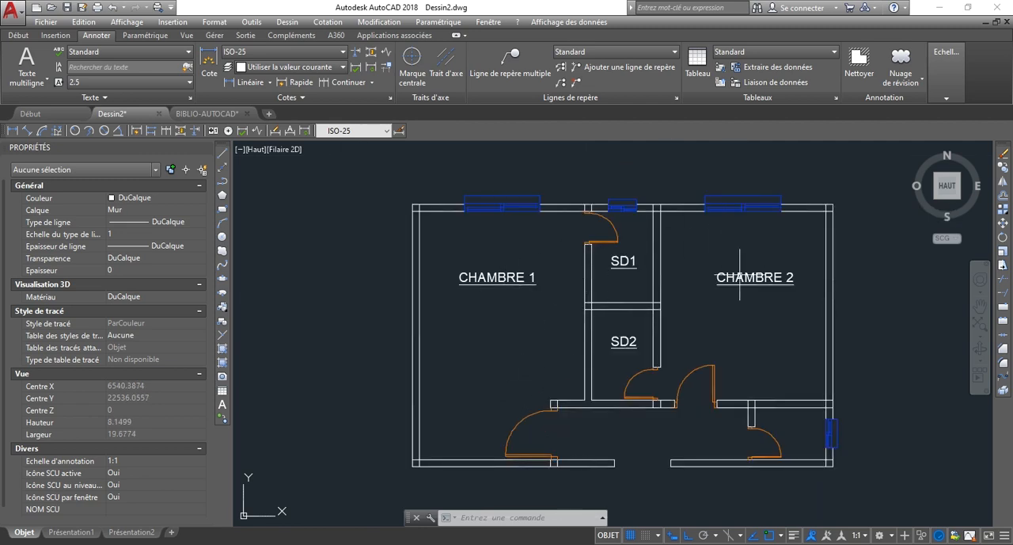
scroll(523, 312, down, 2)
scroll(468, 406, up, 6)
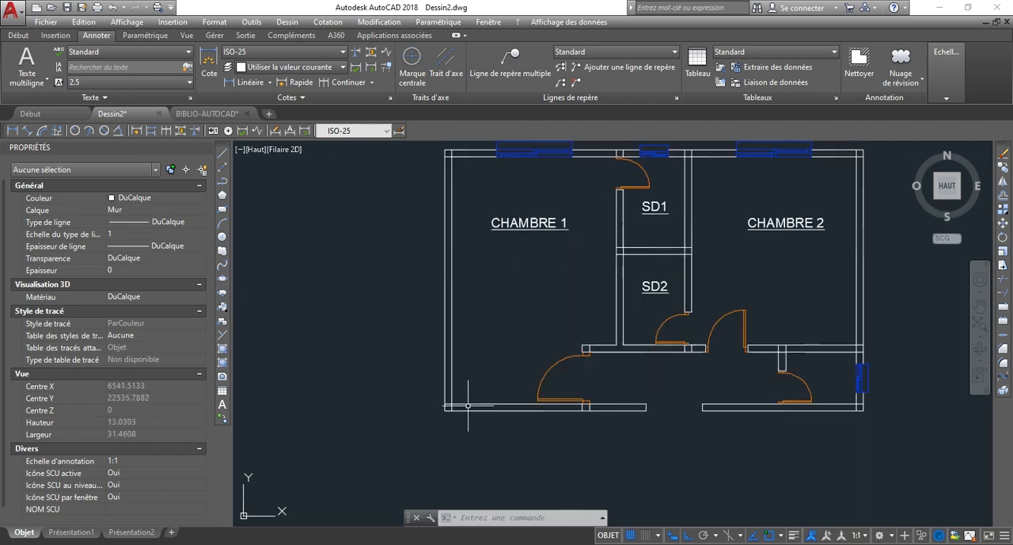
scroll(412, 414, down, 2)
scroll(419, 214, up, 2)
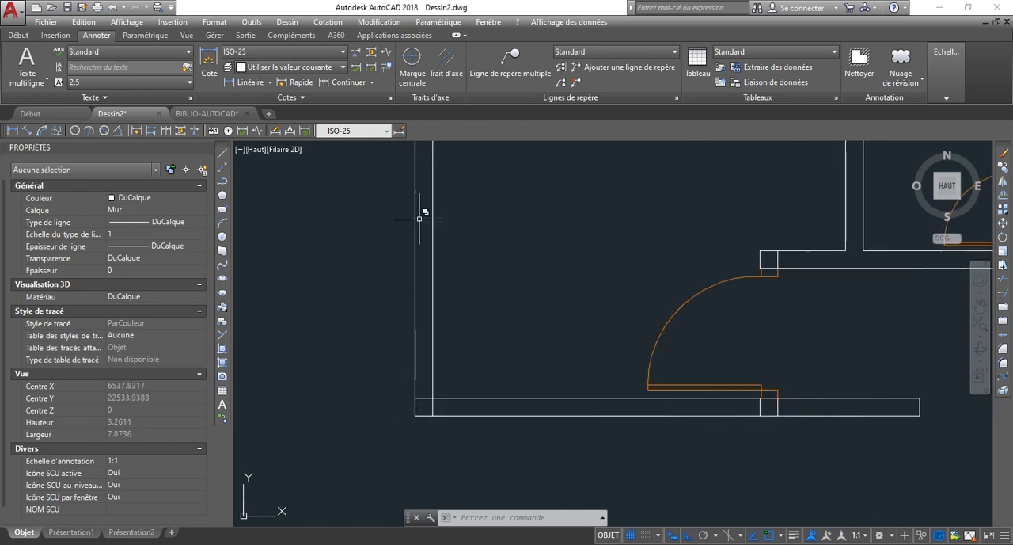
Create a new layer named Hachure and make it the current layer.
click(17, 36)
click(455, 67)
right_click(486, 260)
click(568, 276)
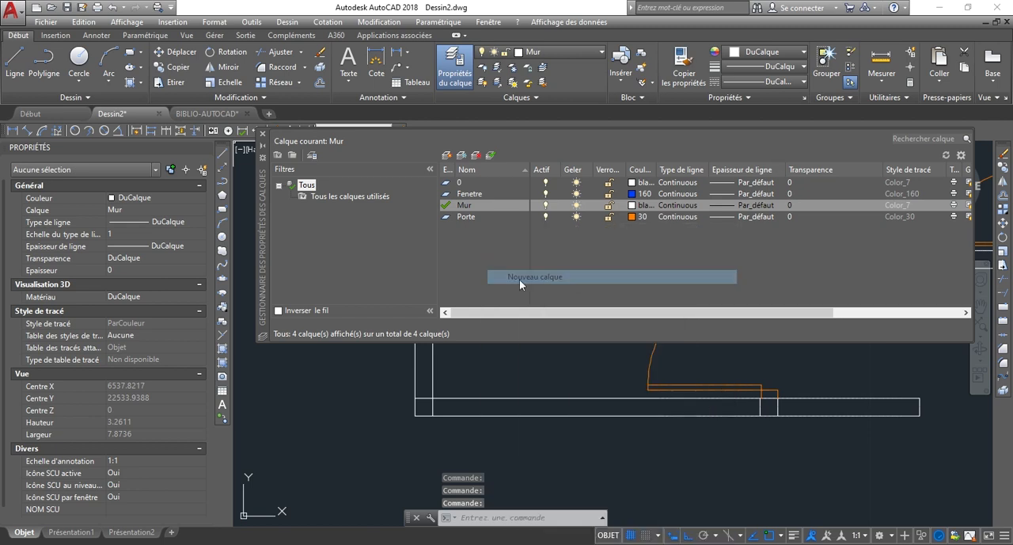
text(hu)
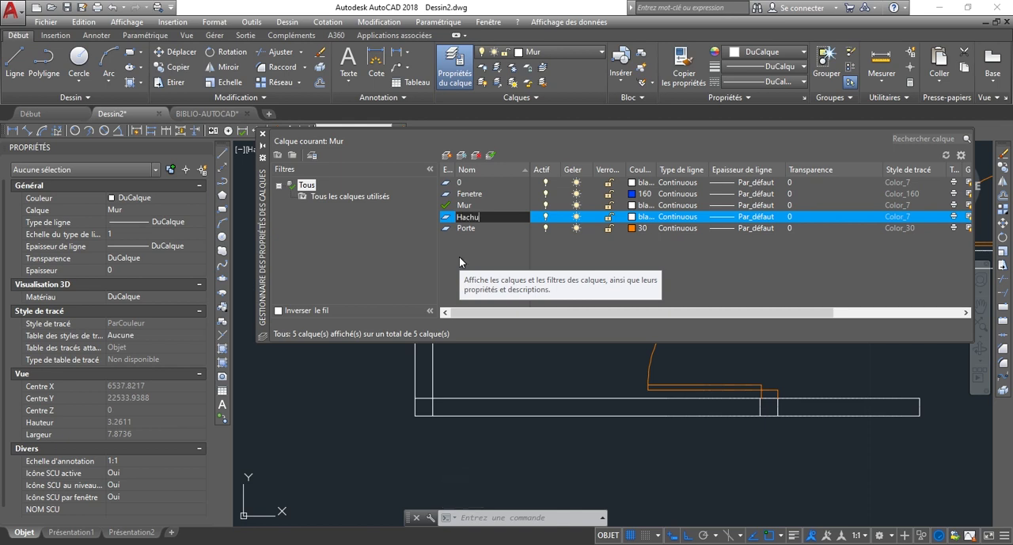
key(Return)
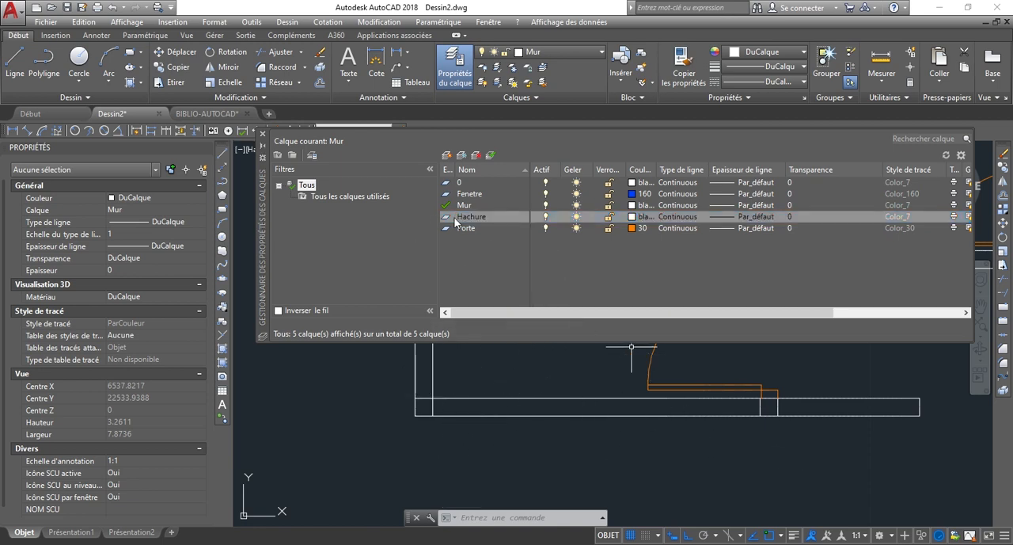
double_click(500, 218)
click(264, 135)
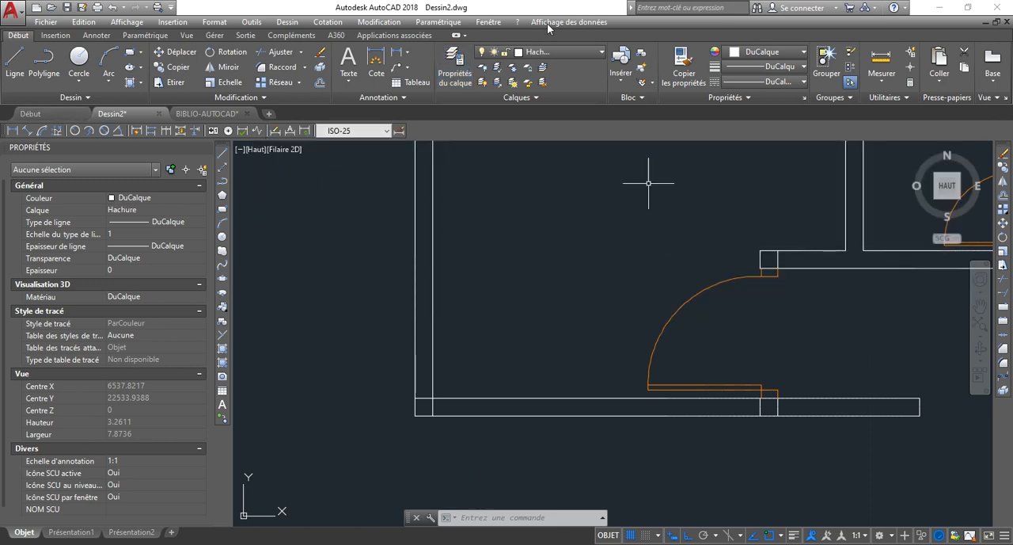
Start a hatch with the SOLID pattern and fill the plan's lower-left wall corner and the wall junction below the CHAMBRE 1 door.
scroll(550, 344, down, 7)
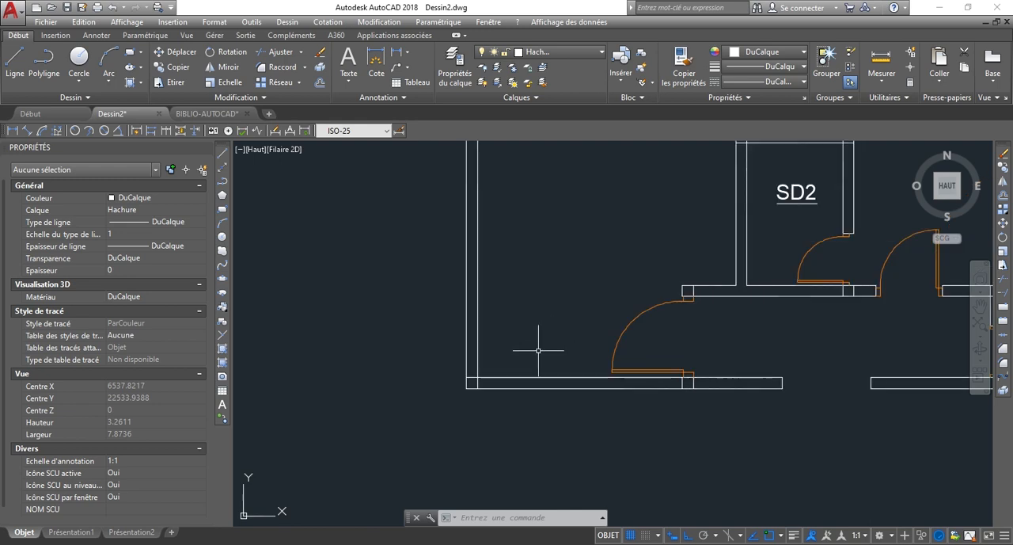
scroll(483, 400, up, 1)
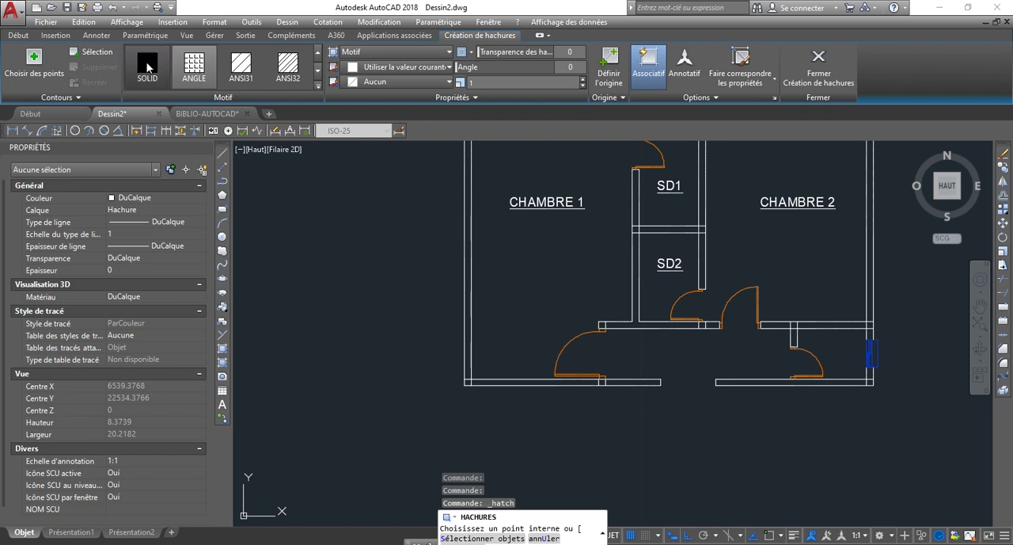
click(149, 67)
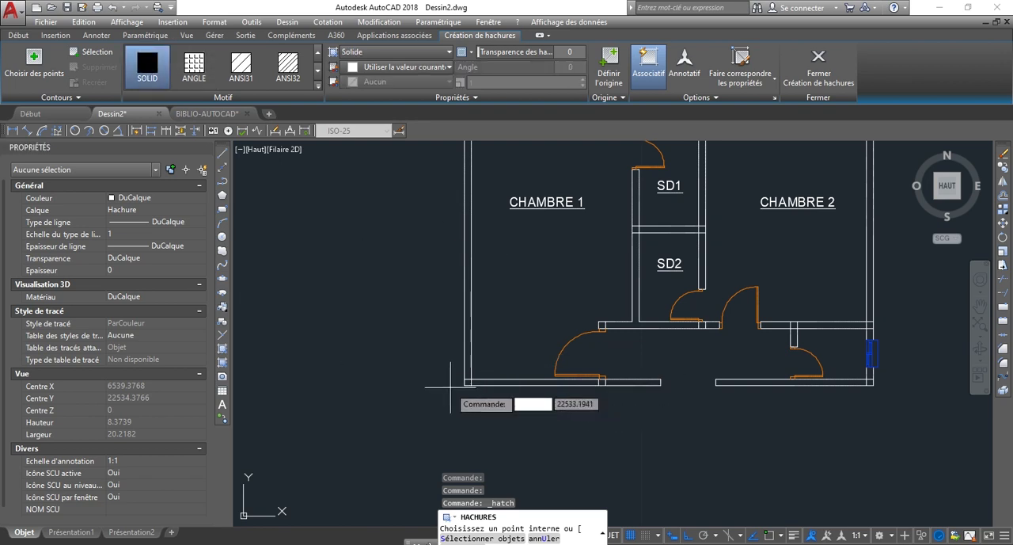
scroll(465, 380, up, 5)
click(481, 388)
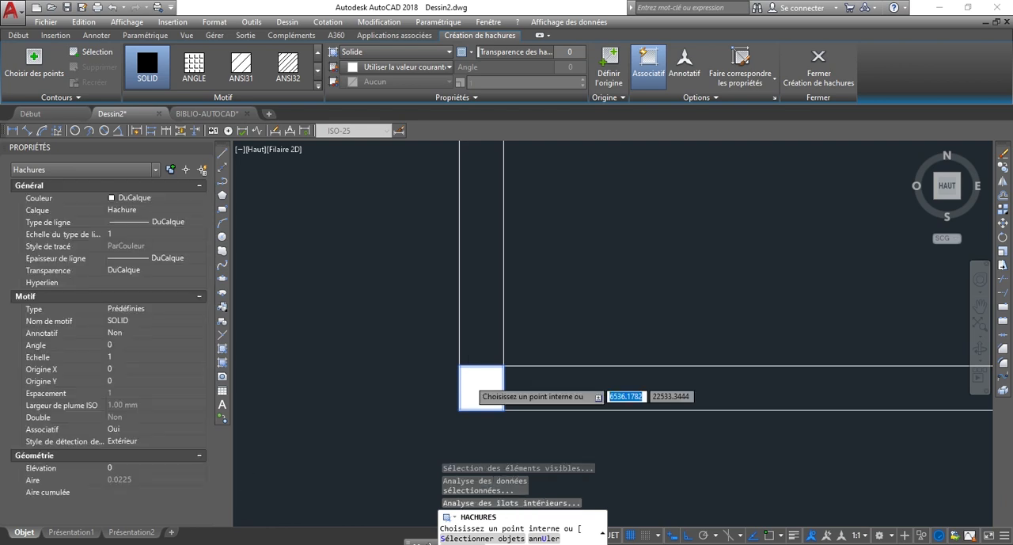
scroll(397, 375, down, 5)
scroll(619, 380, up, 3)
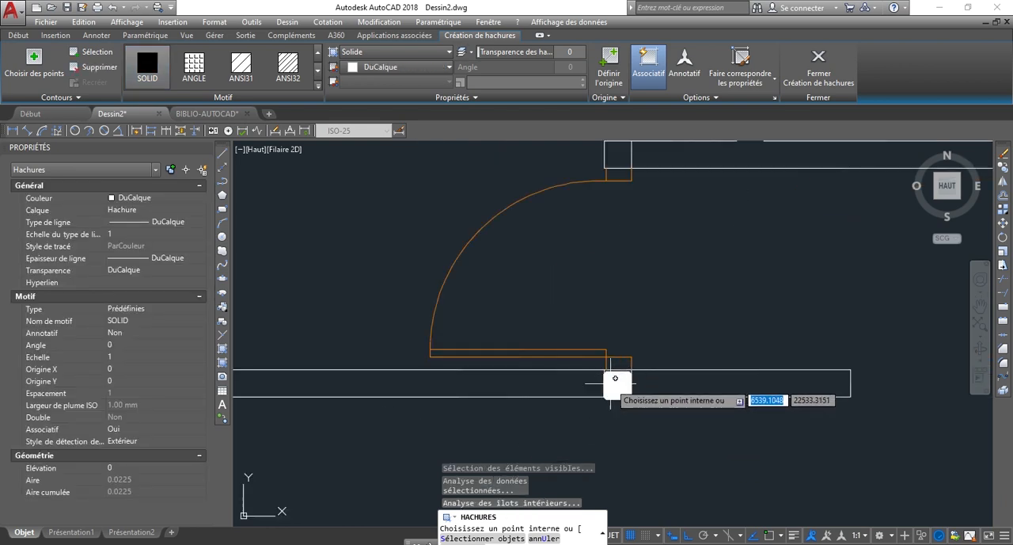
click(620, 380)
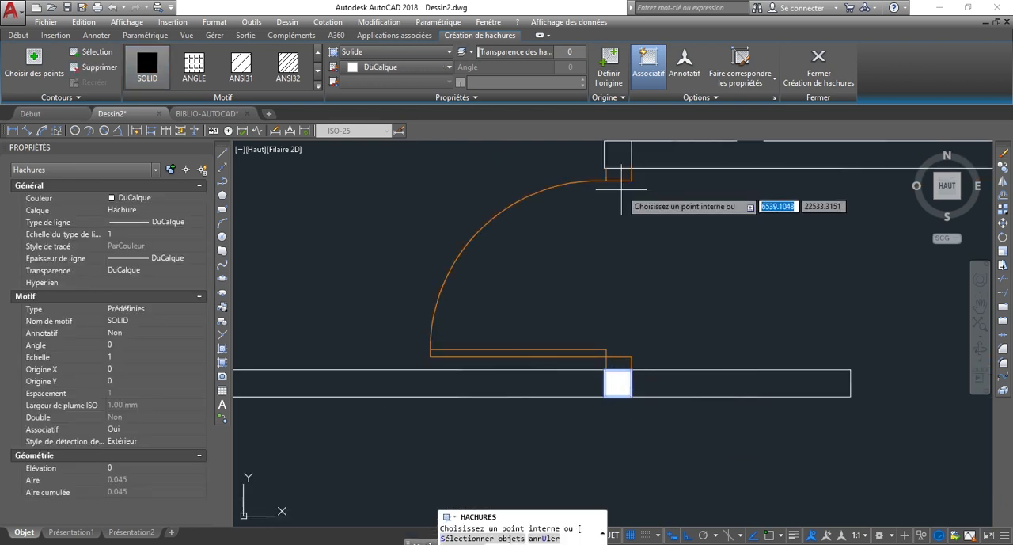
Add the wall-end square above the CHAMBRE 1 door and the wall junction at the SD2 door to the solid hatch.
scroll(622, 189, down, 2)
scroll(616, 218, up, 4)
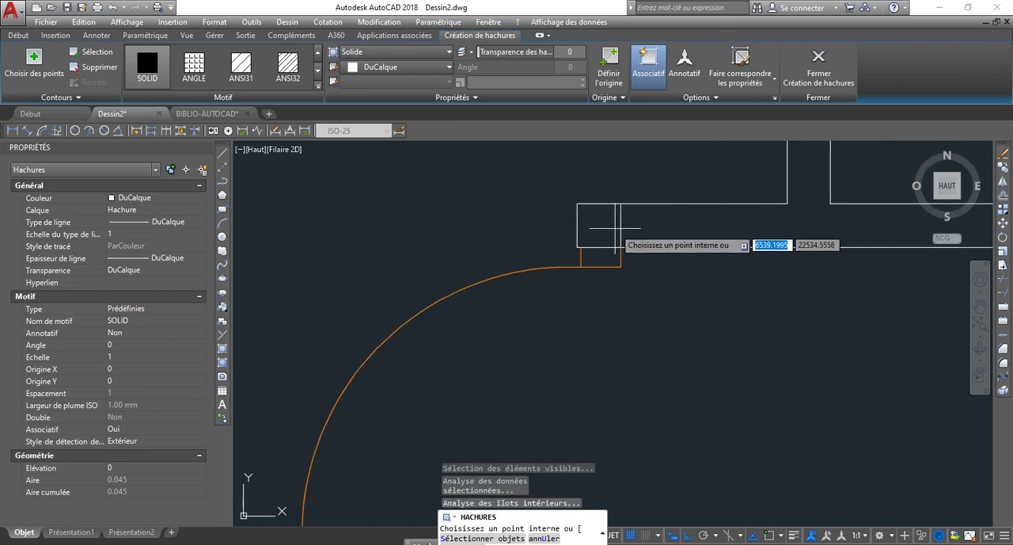
click(609, 230)
scroll(539, 320, down, 3)
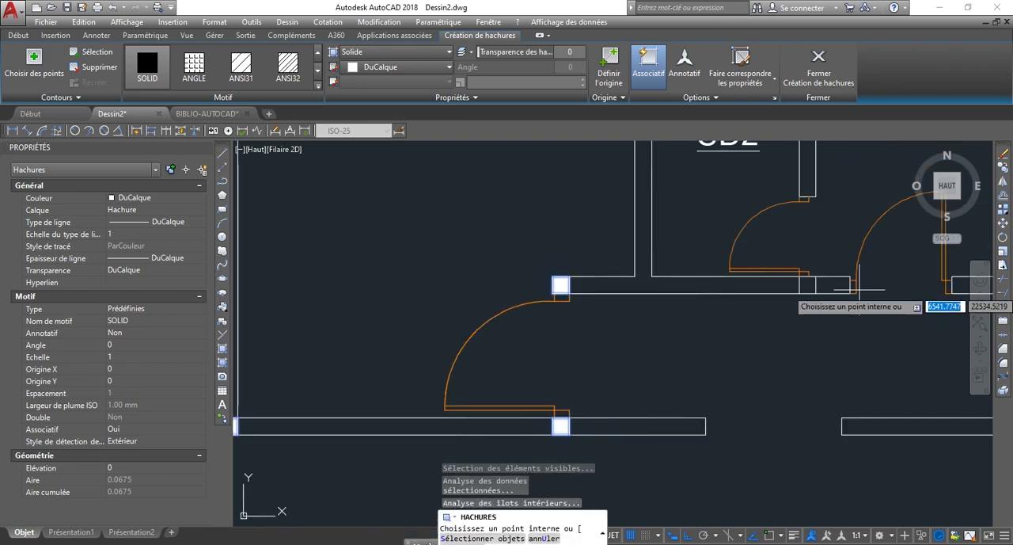
click(808, 289)
Fill the junction of the interior wall with the right outer wall and the plan's lower-right corner with the solid hatch.
scroll(627, 338, down, 5)
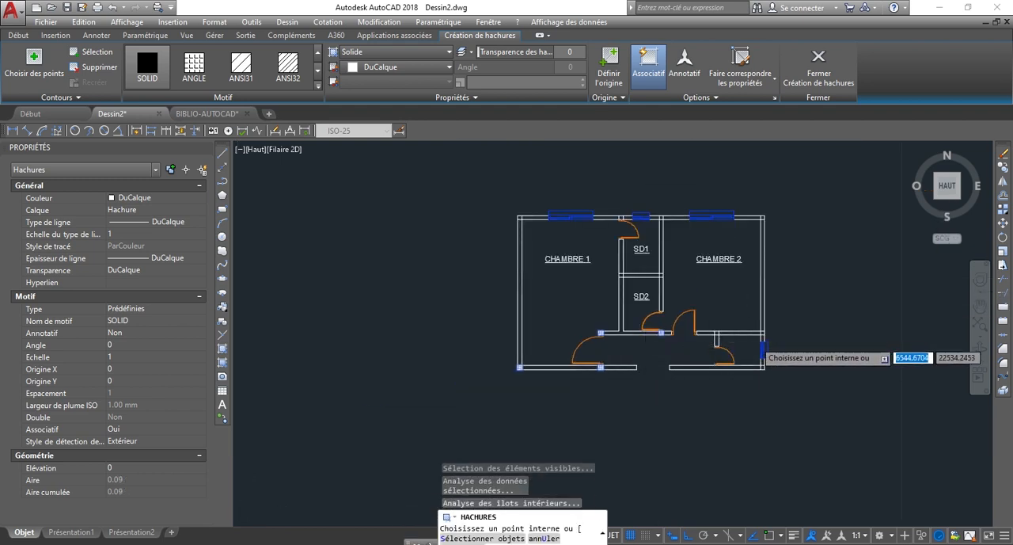
scroll(760, 336, up, 4)
scroll(773, 332, up, 3)
click(768, 321)
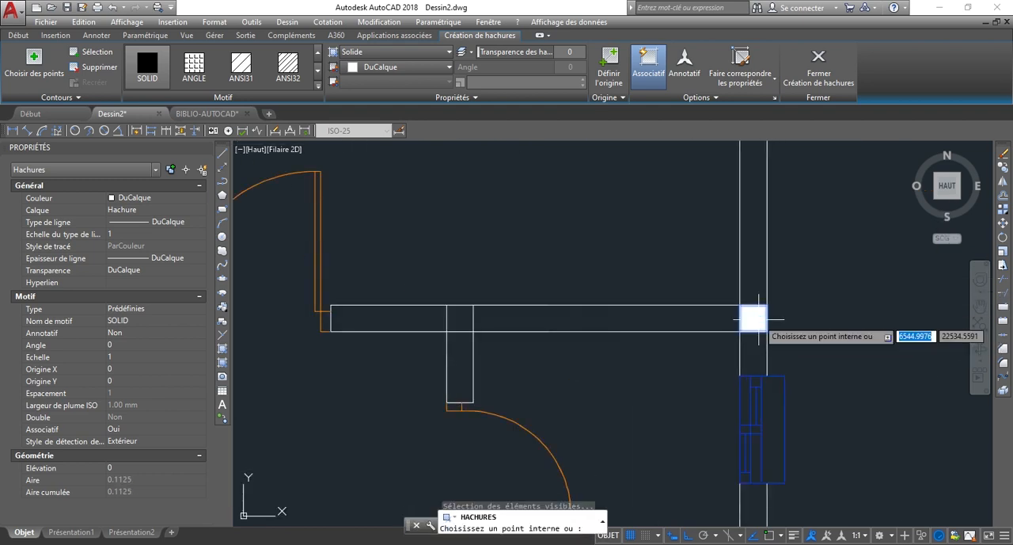
scroll(758, 378, down, 3)
scroll(758, 379, up, 3)
click(758, 378)
scroll(752, 380, down, 2)
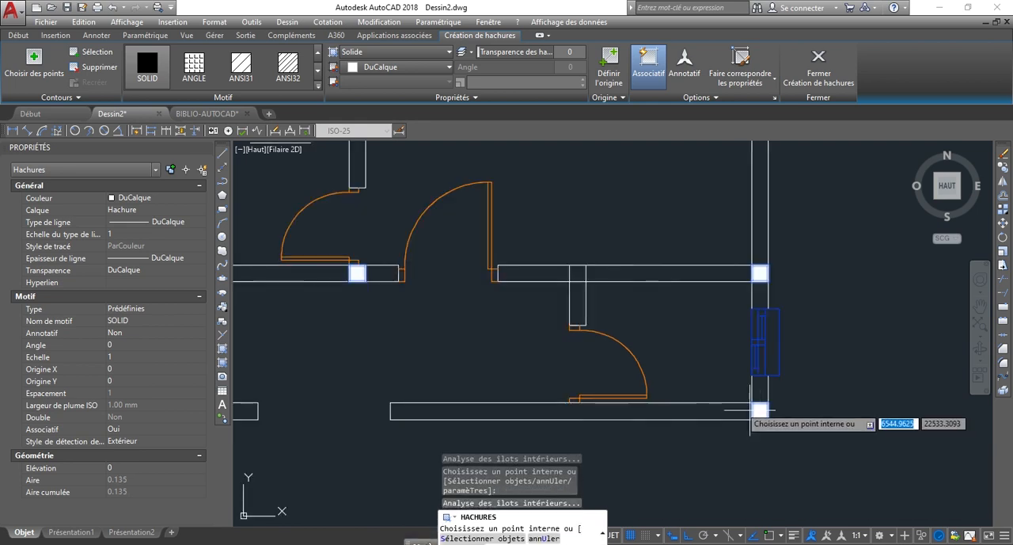
Fill the junction of the short partition with the wall below CHAMBRE 2 and finish the hatch.
click(579, 272)
scroll(709, 305, down, 2)
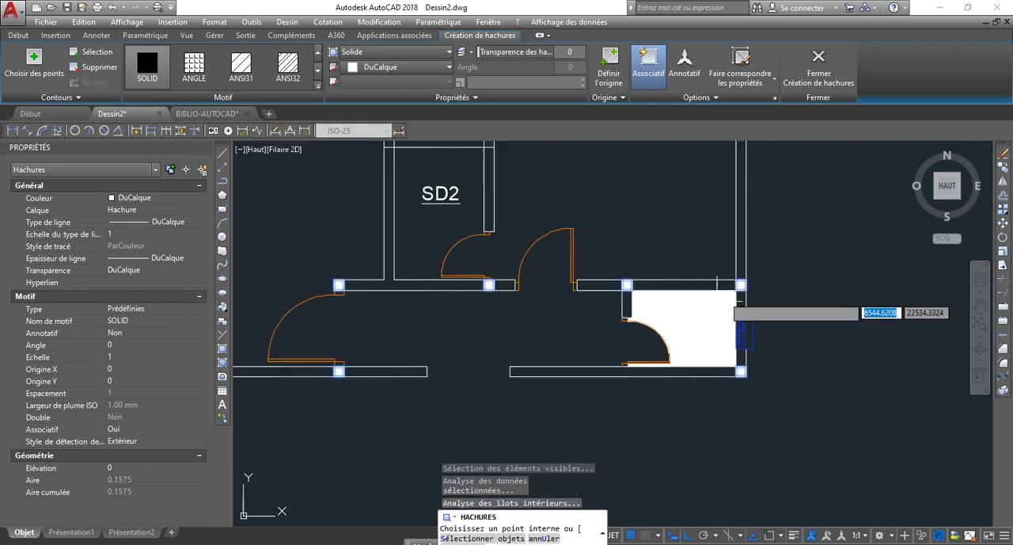
right_click(773, 278)
click(837, 281)
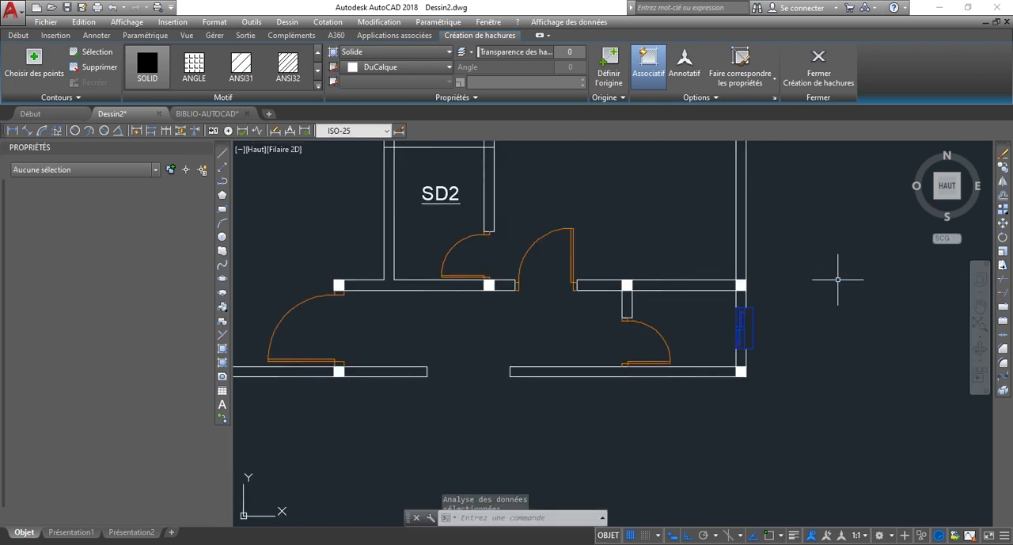
scroll(773, 376, down, 3)
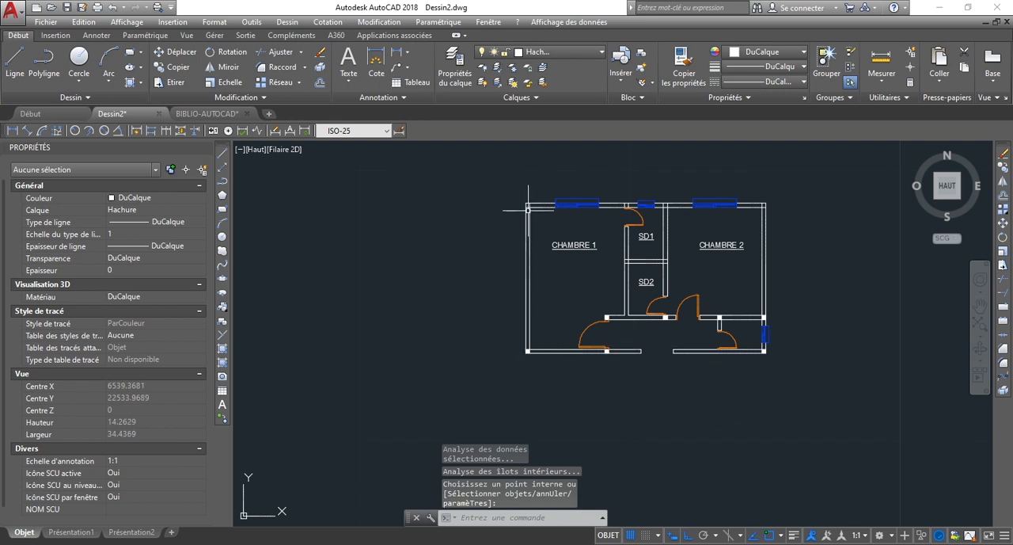
scroll(616, 297, up, 4)
scroll(681, 323, down, 2)
scroll(879, 330, up, 4)
scroll(590, 293, down, 2)
scroll(590, 317, down, 2)
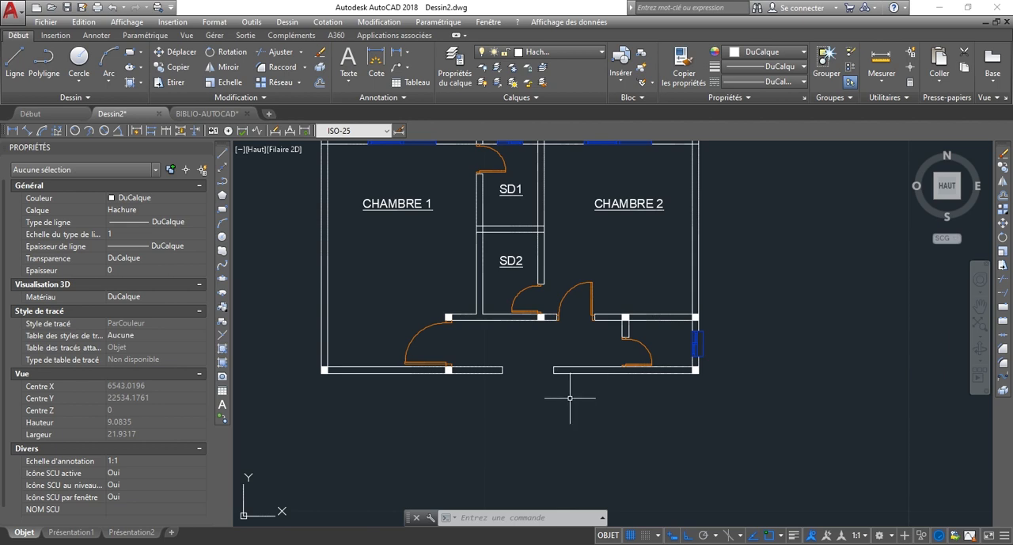
Start a hatch with the ANSI31 pattern and fill the left outer wall beside CHAMBRE 1.
scroll(645, 391, down, 2)
scroll(457, 315, up, 4)
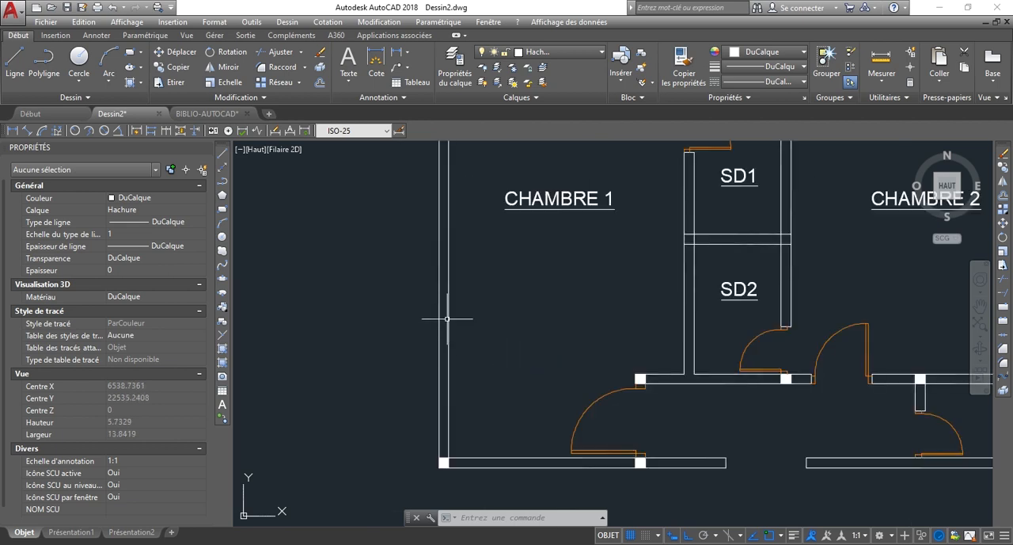
scroll(442, 333, up, 2)
scroll(446, 336, down, 2)
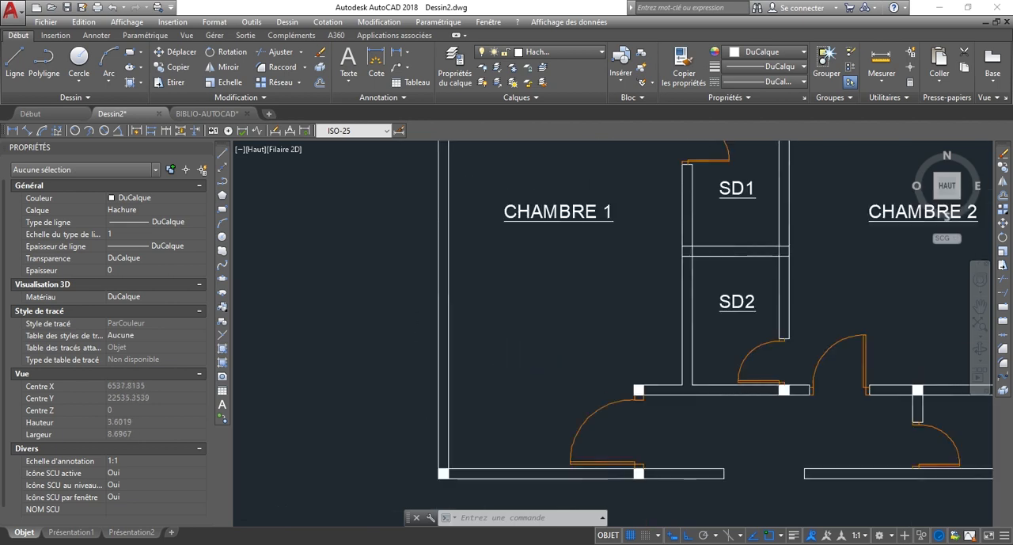
scroll(444, 329, down, 2)
scroll(455, 277, up, 3)
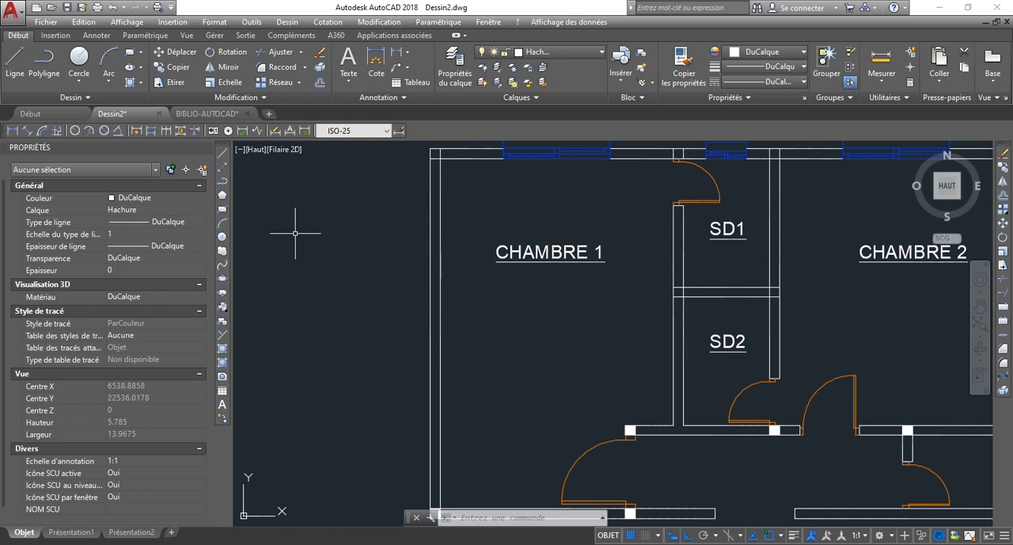
text(h)
key(Return)
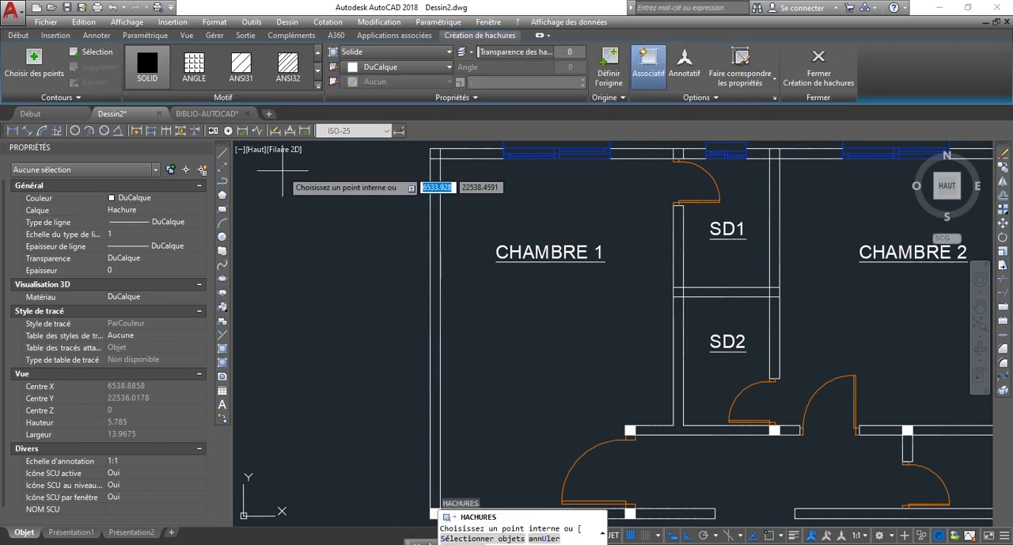
click(238, 70)
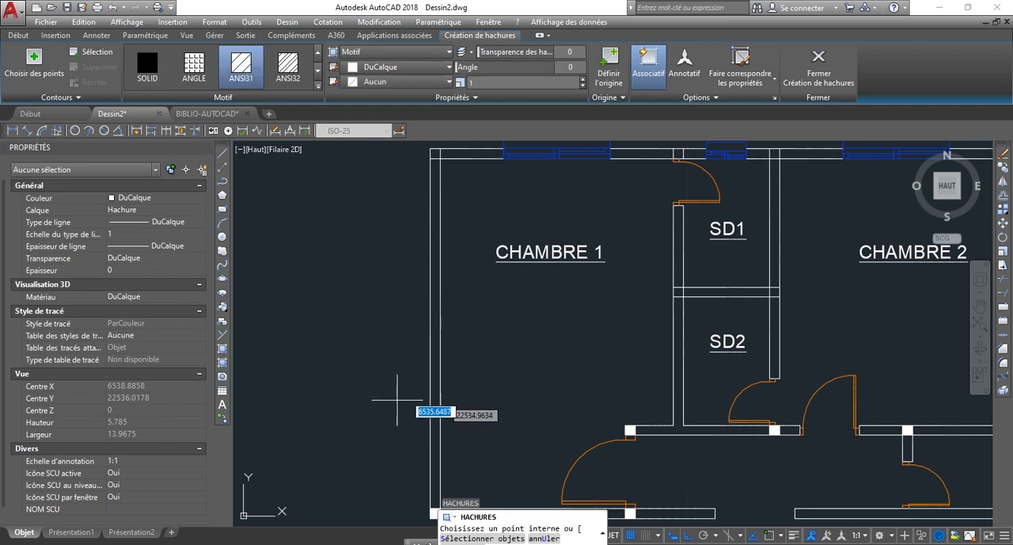
scroll(433, 363, down, 2)
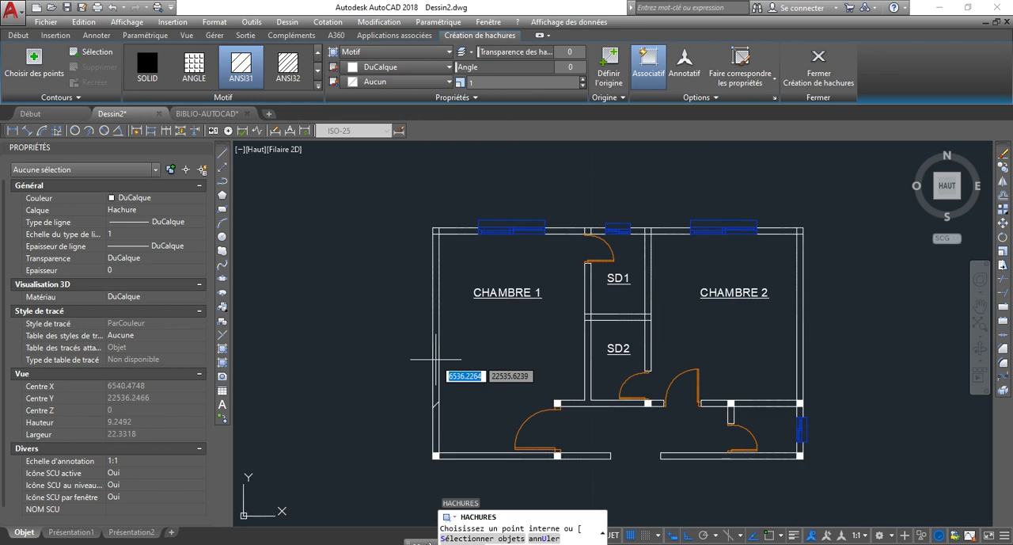
click(436, 392)
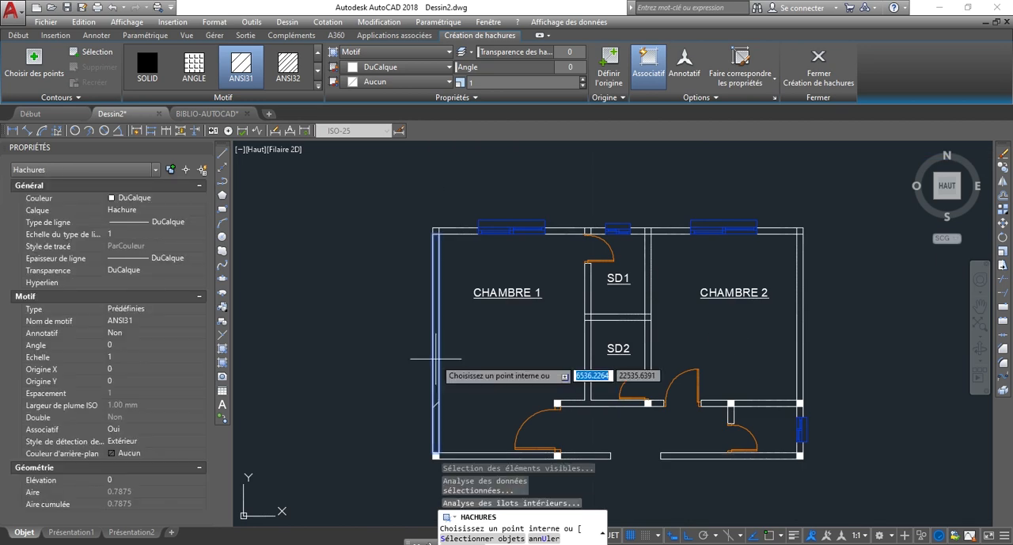
Reduce the ANSI31 hatch scale to 0.053.
click(583, 85)
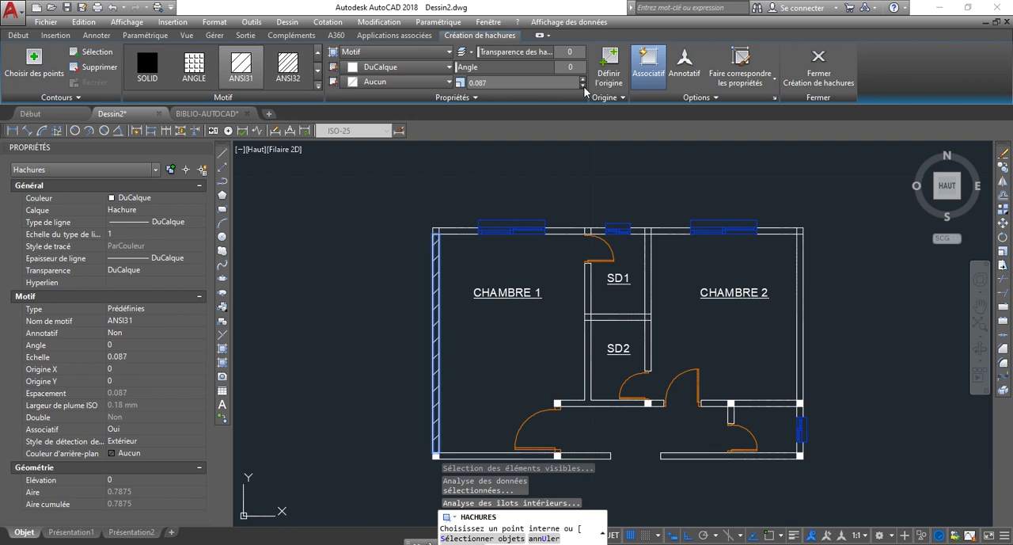
click(583, 86)
click(583, 86)
click(584, 85)
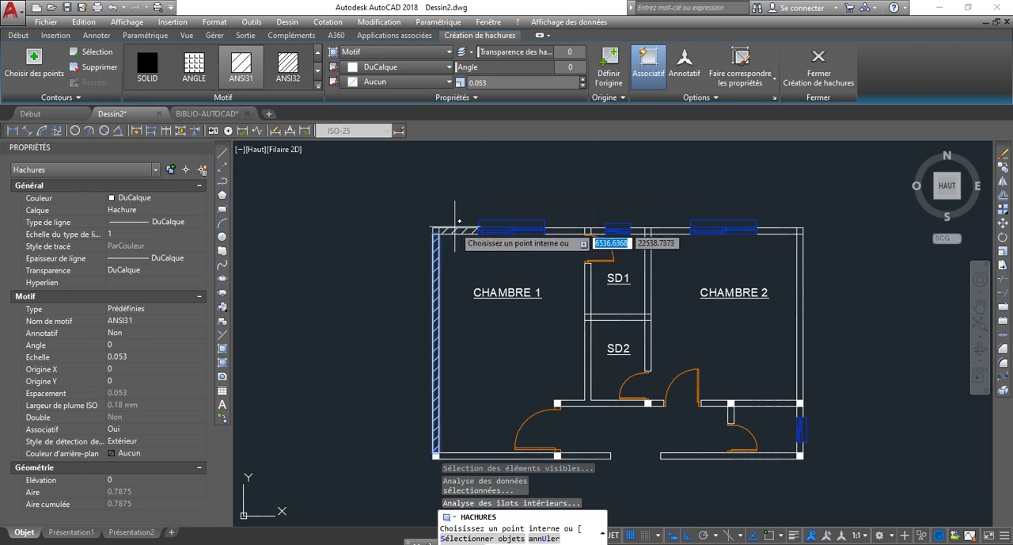
Add the upper wall segments on both sides of the CHAMBRE 1 window and the wall between CHAMBRE 1 and SD1 to the hatch.
scroll(461, 231, up, 4)
click(748, 239)
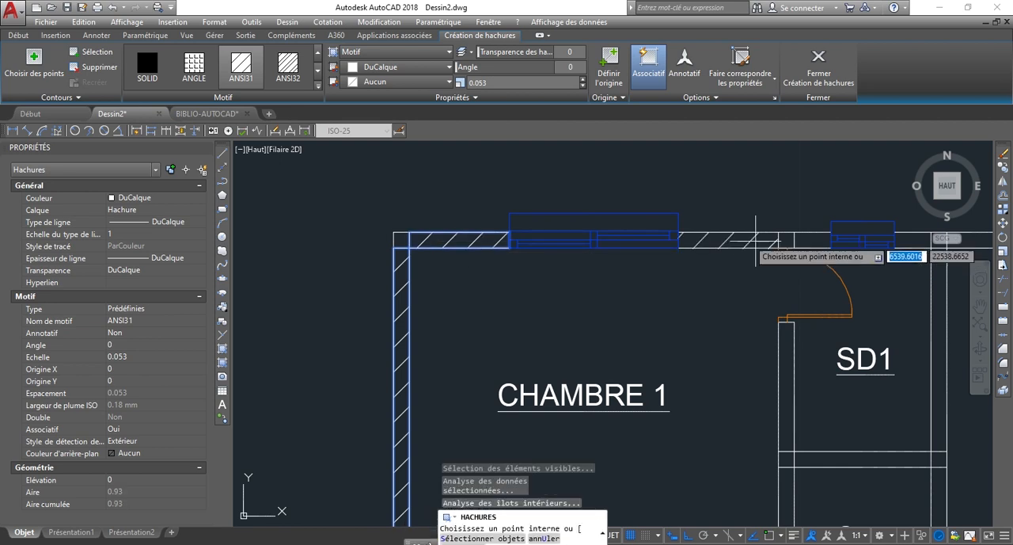
scroll(722, 218, down, 2)
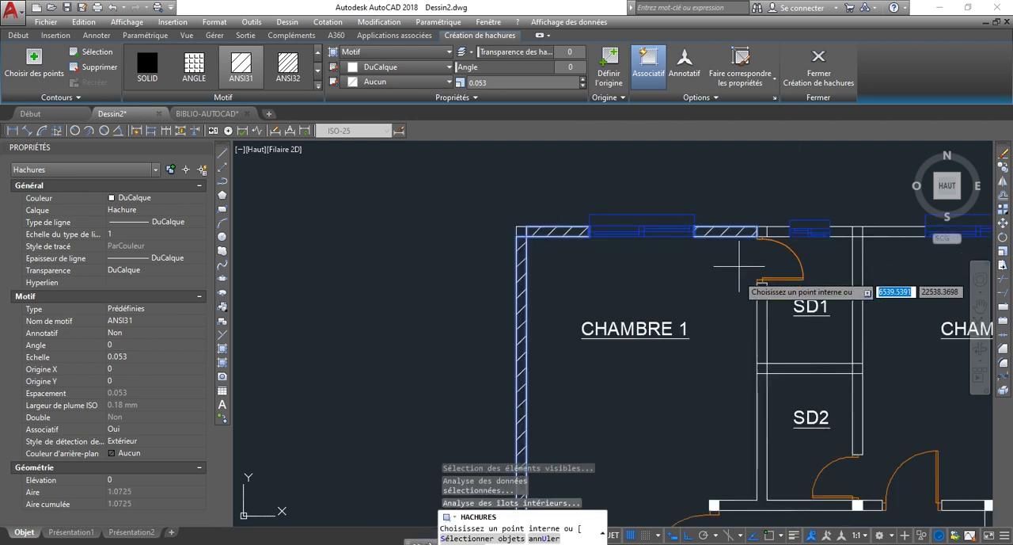
scroll(752, 340, up, 2)
click(761, 334)
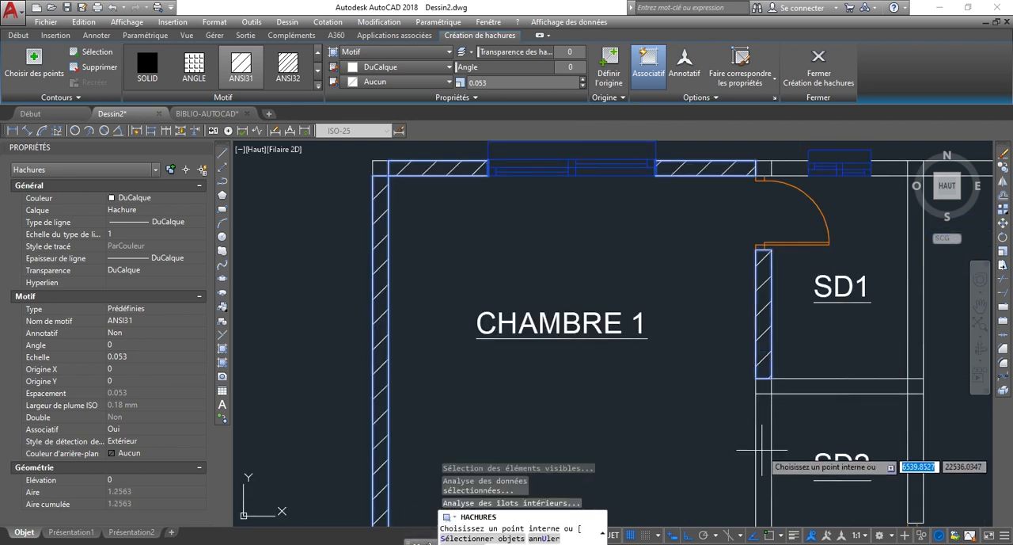
Hatch the walls around SD2: the wall shared with CHAMBRE 1 and its lower branch, the partition with SD1, and the wall facing CHAMBRE 2.
scroll(762, 446, down, 4)
scroll(768, 453, up, 2)
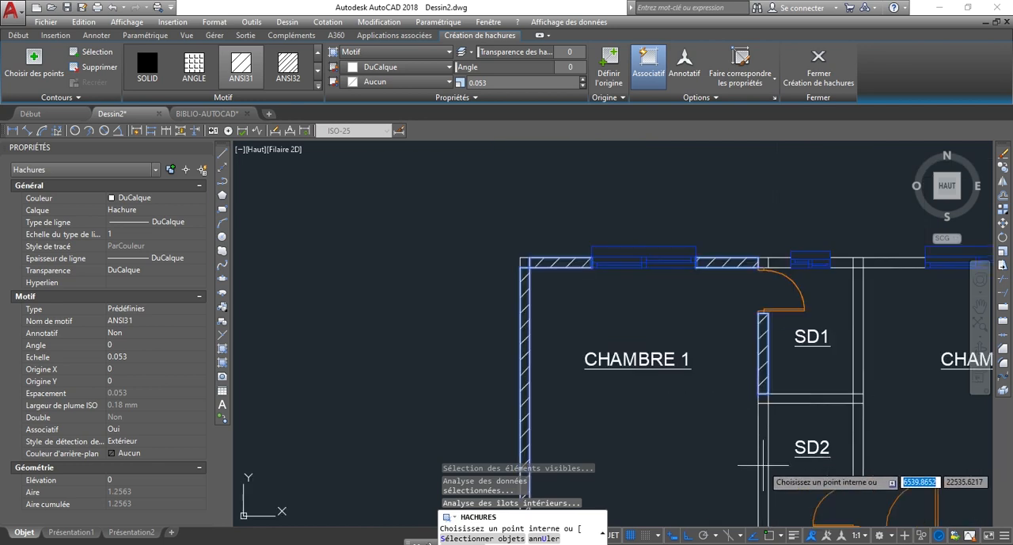
scroll(764, 459, down, 6)
scroll(753, 409, up, 6)
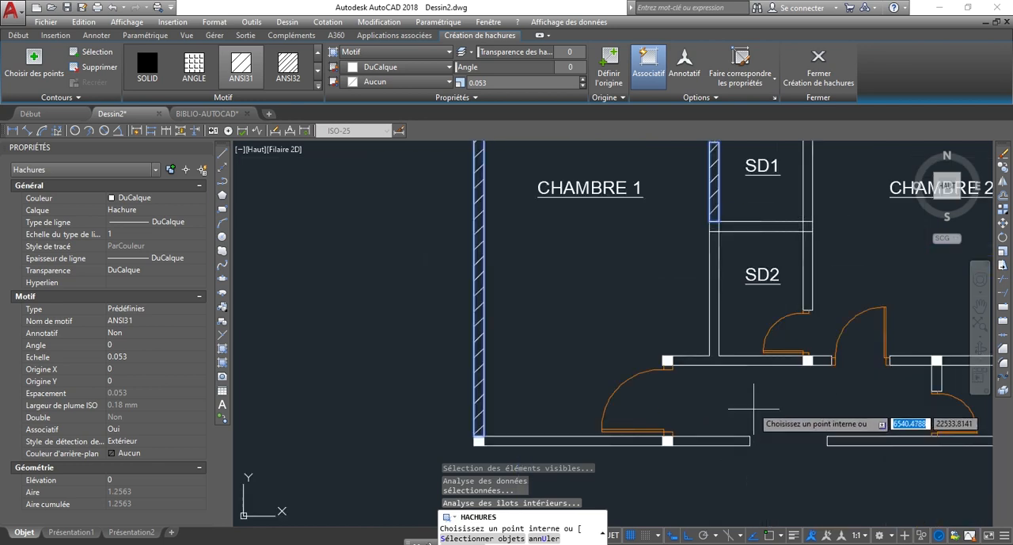
click(715, 360)
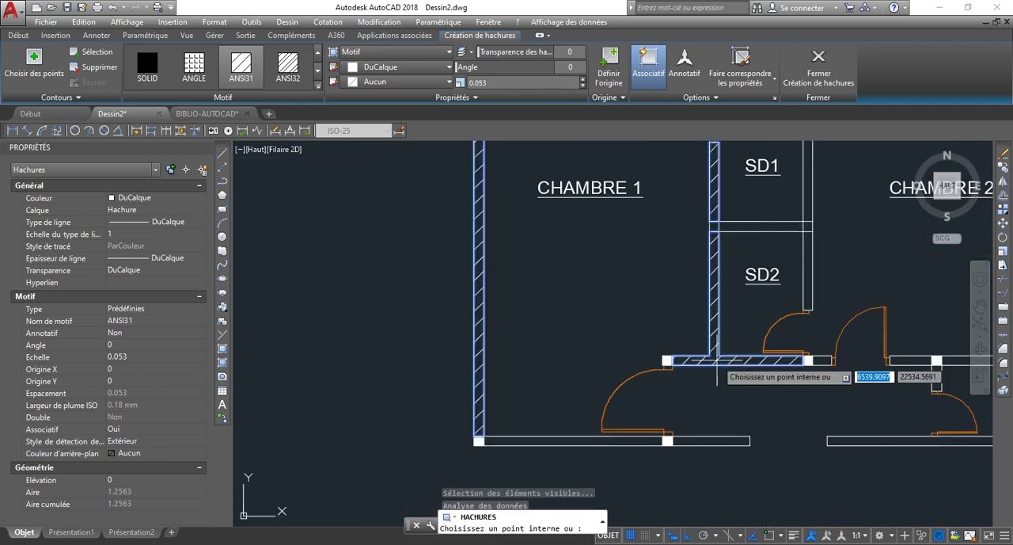
click(760, 226)
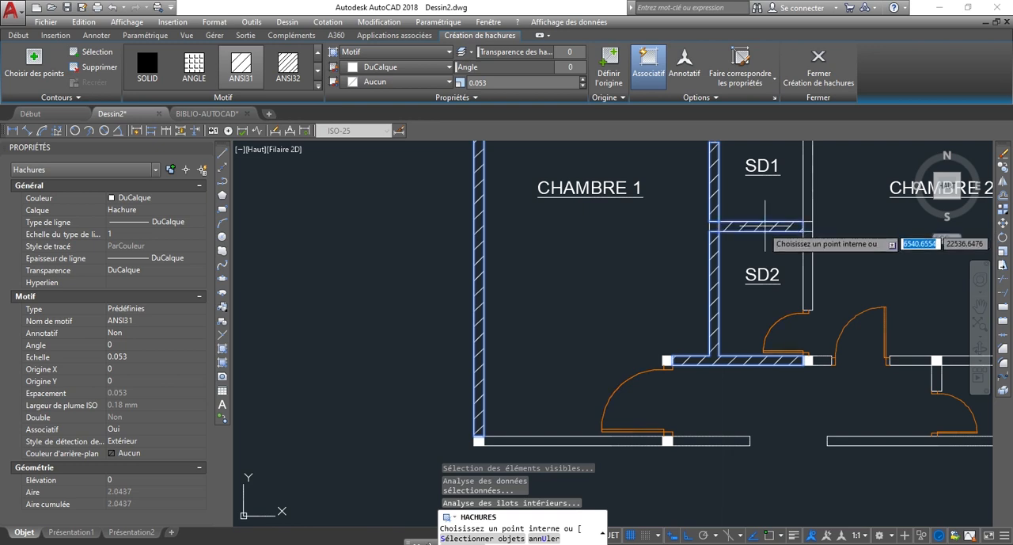
click(808, 273)
Hatch both segments of the lower outer wall below CHAMBRE 1, up to the entrance opening, and finish the hatch.
scroll(729, 342, down, 2)
click(669, 403)
scroll(706, 403, up, 2)
click(712, 404)
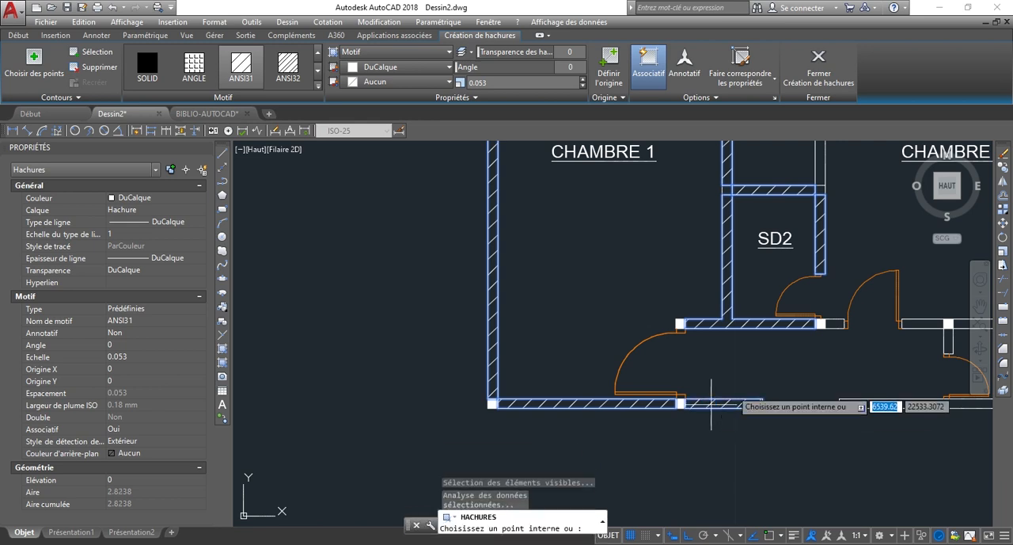
right_click(776, 392)
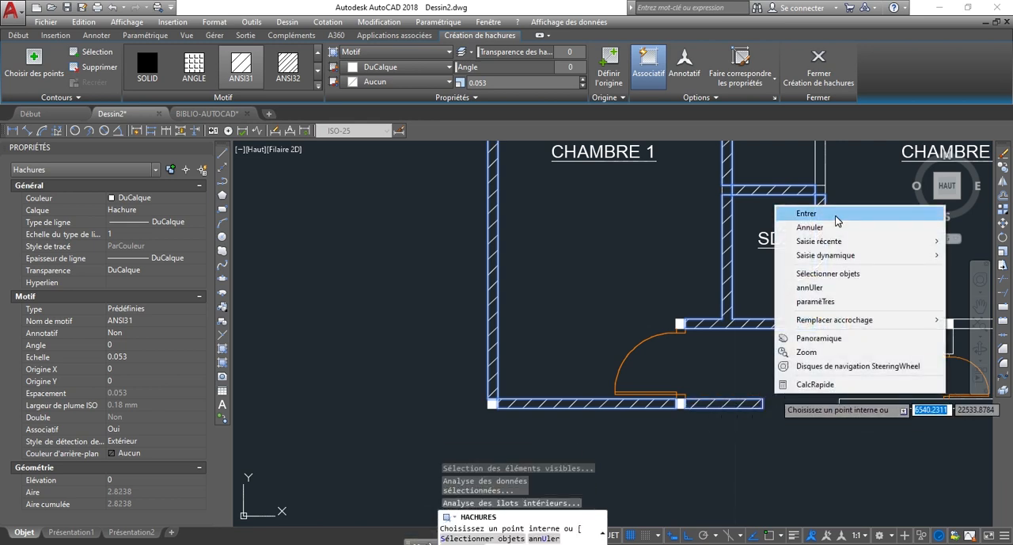
click(824, 215)
Examine the ANSI31 wall hatching across the floor plan.
scroll(580, 405, down, 3)
scroll(627, 334, up, 2)
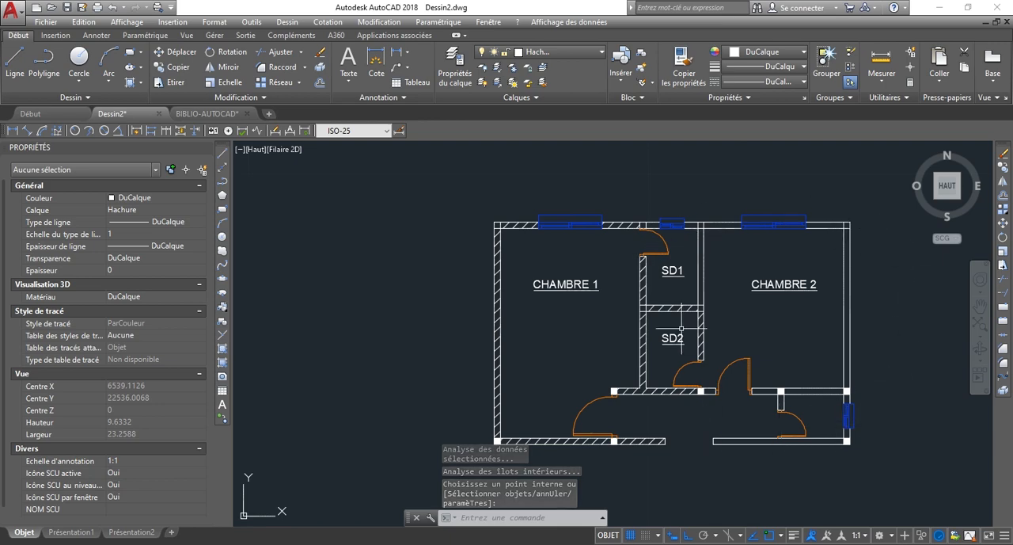
scroll(684, 313, up, 4)
scroll(657, 319, down, 2)
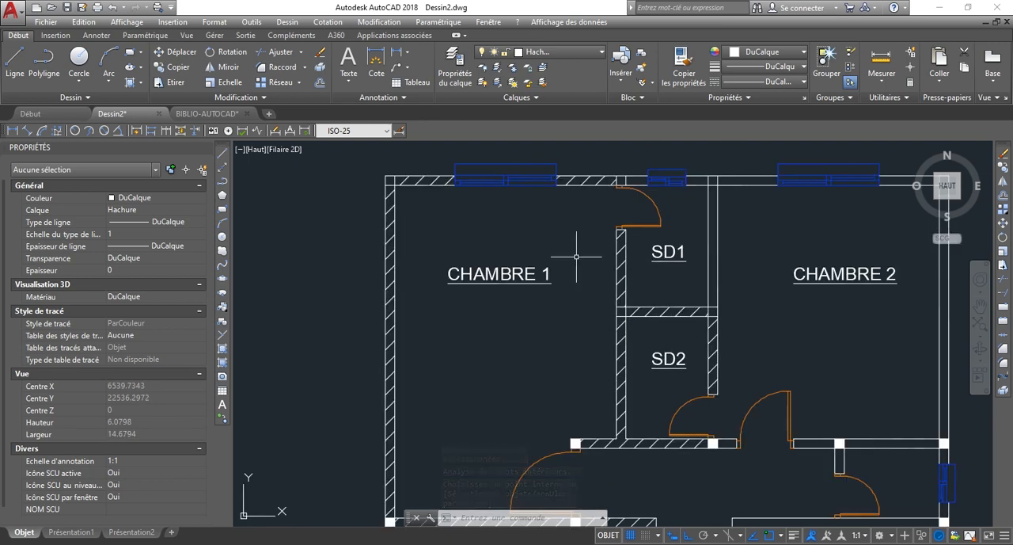
scroll(380, 180, up, 2)
scroll(388, 176, down, 4)
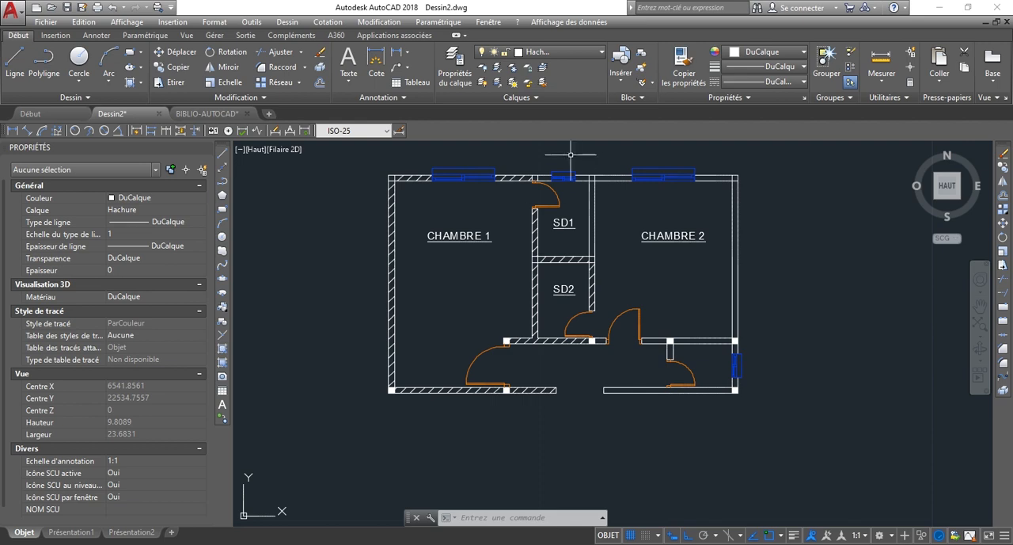
scroll(585, 165, up, 3)
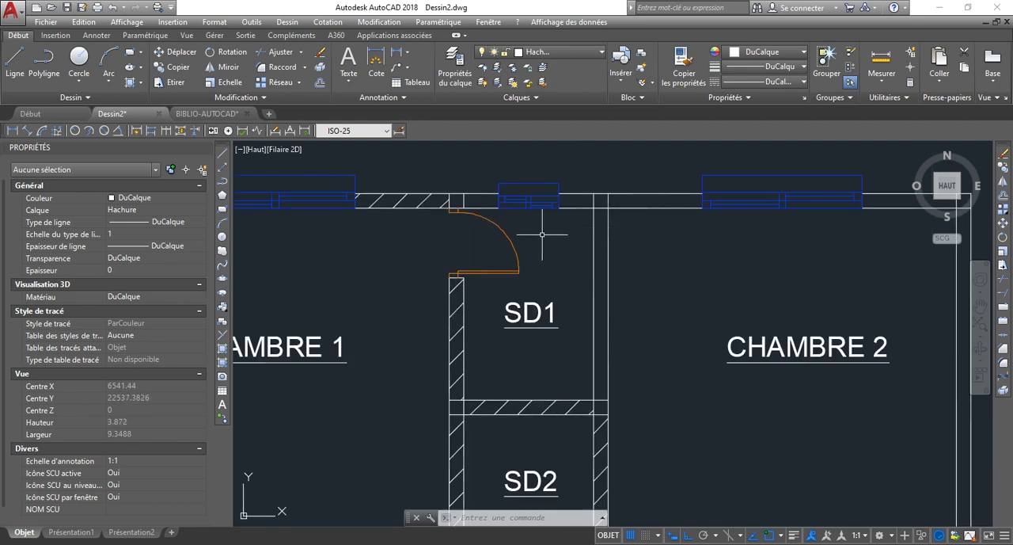
scroll(603, 223, down, 2)
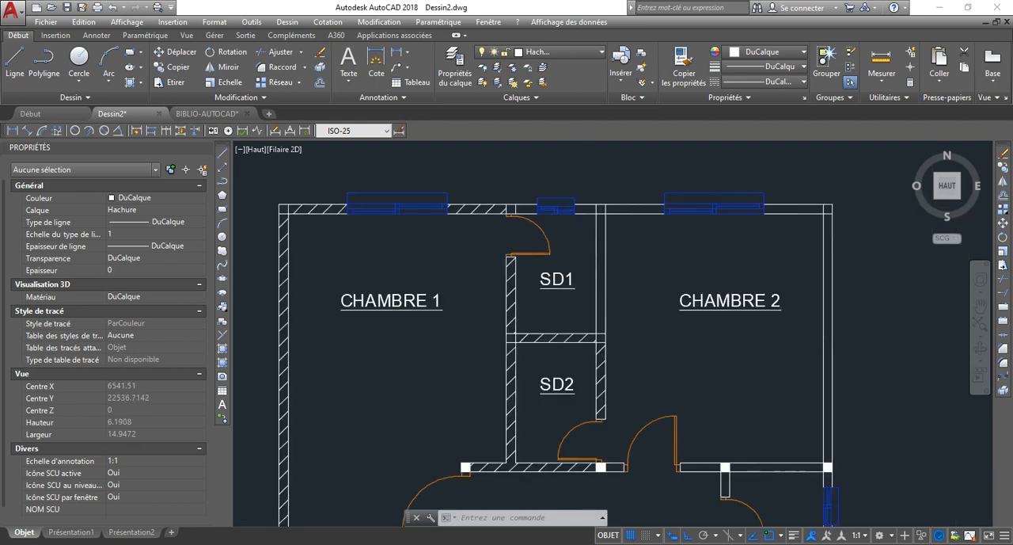
scroll(634, 278, down, 4)
scroll(574, 291, up, 2)
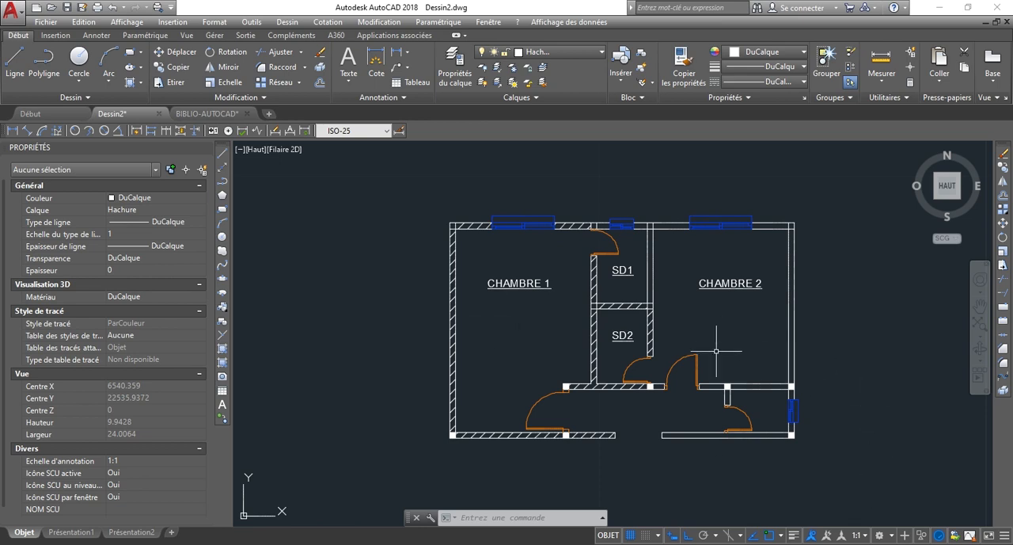
Turn on lineweight display and check the Epaisseur de ligne entry in the status bar customization list.
click(794, 536)
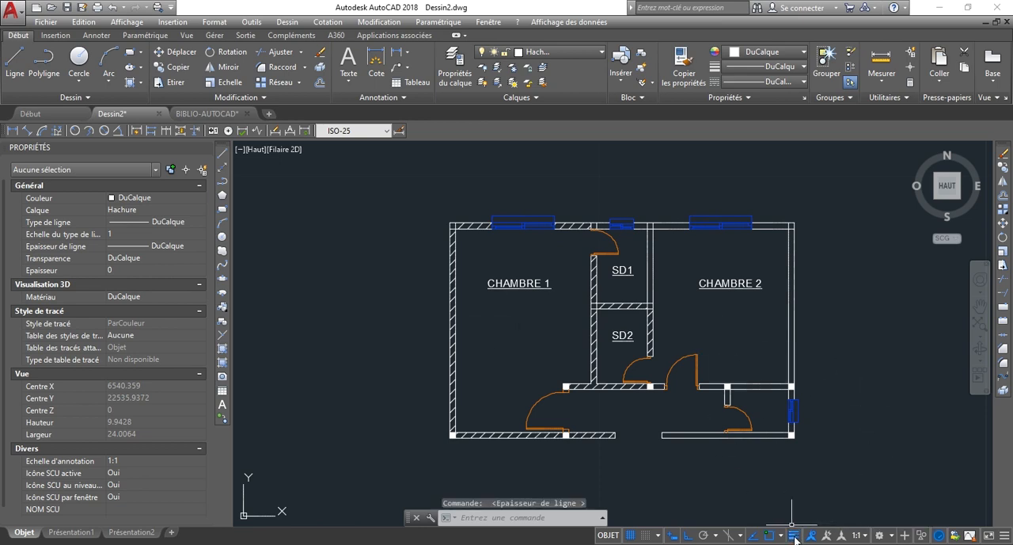
scroll(718, 372, up, 2)
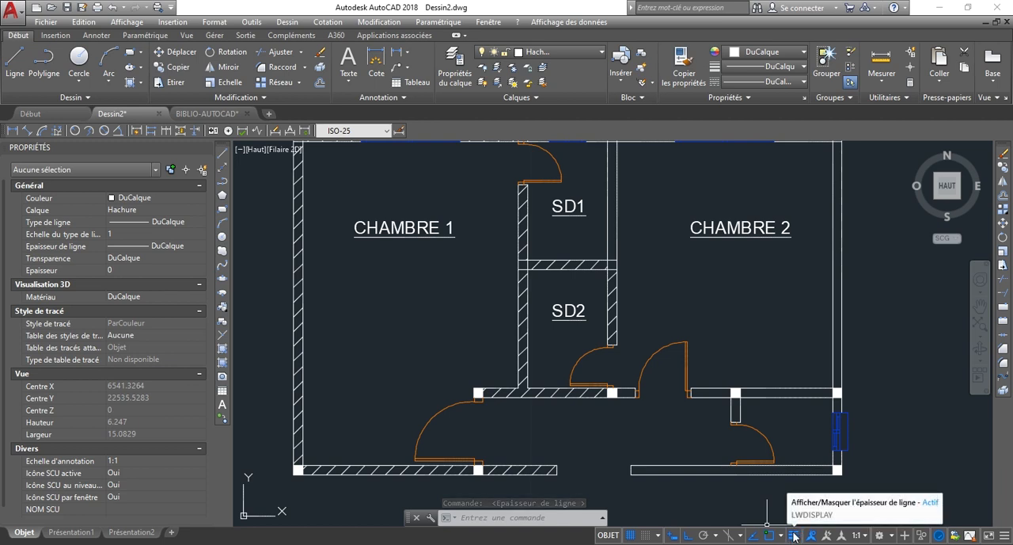
click(1003, 537)
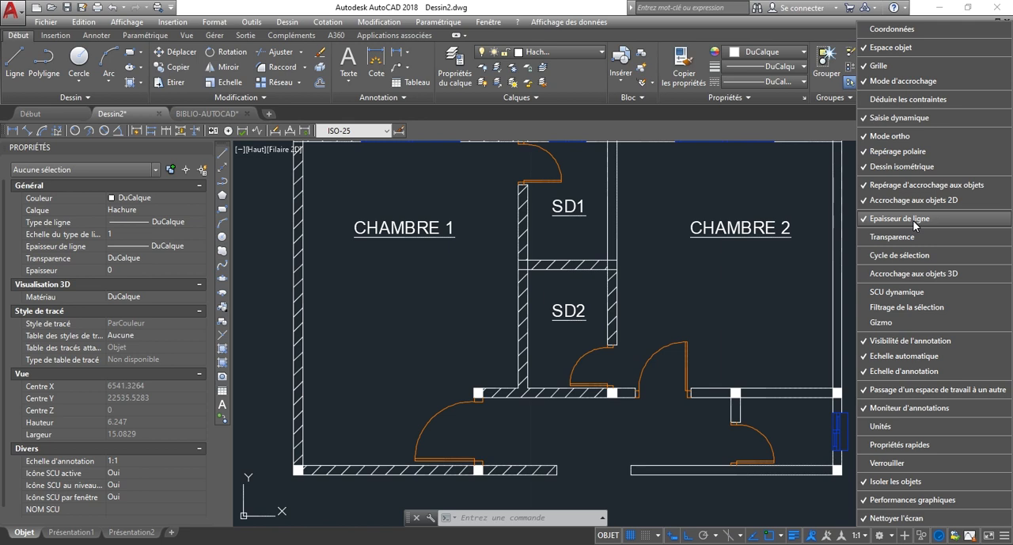
click(575, 422)
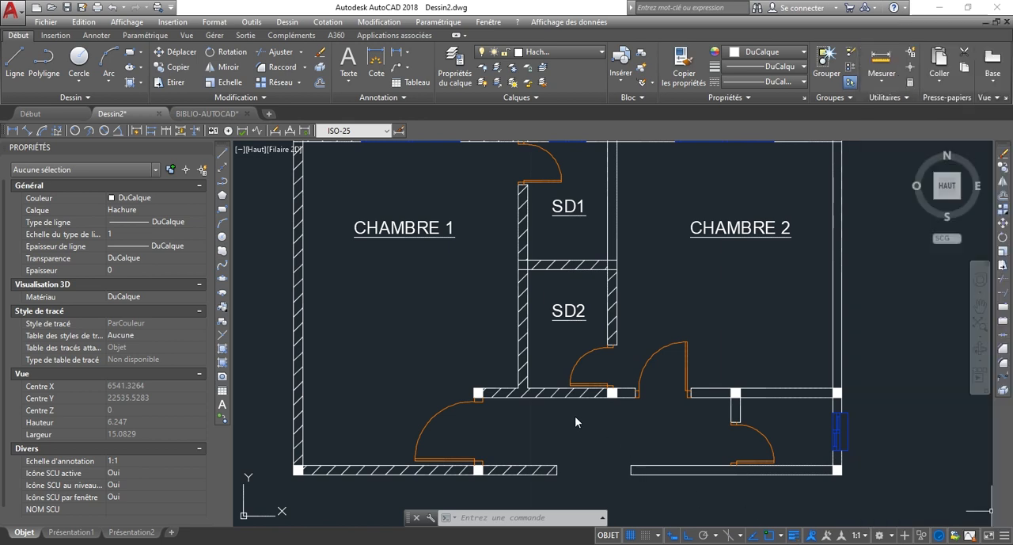
Set the lineweight of the Mur layer to 0.35 mm and close the layer manager.
scroll(599, 428, down, 2)
scroll(580, 239, up, 5)
scroll(580, 238, down, 2)
click(455, 67)
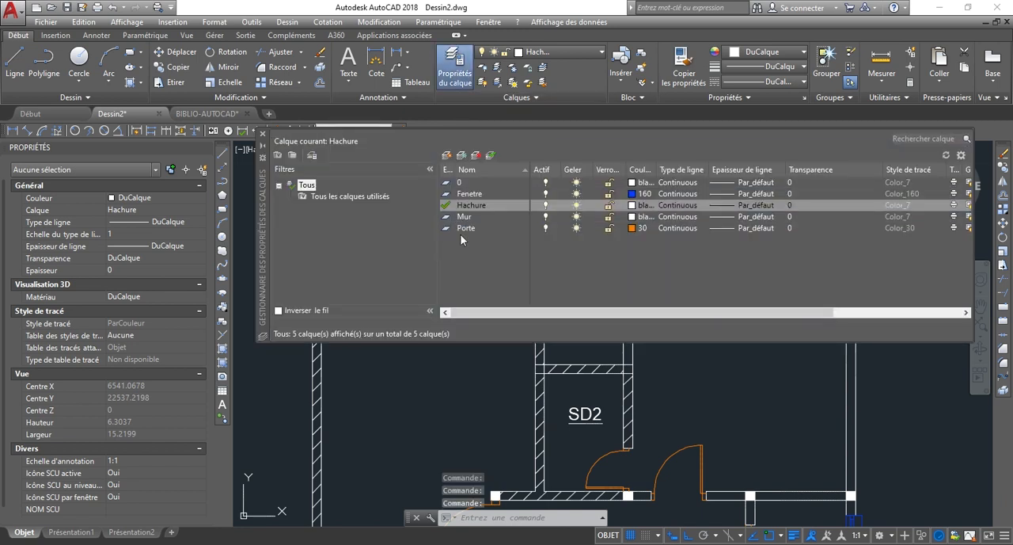
click(719, 221)
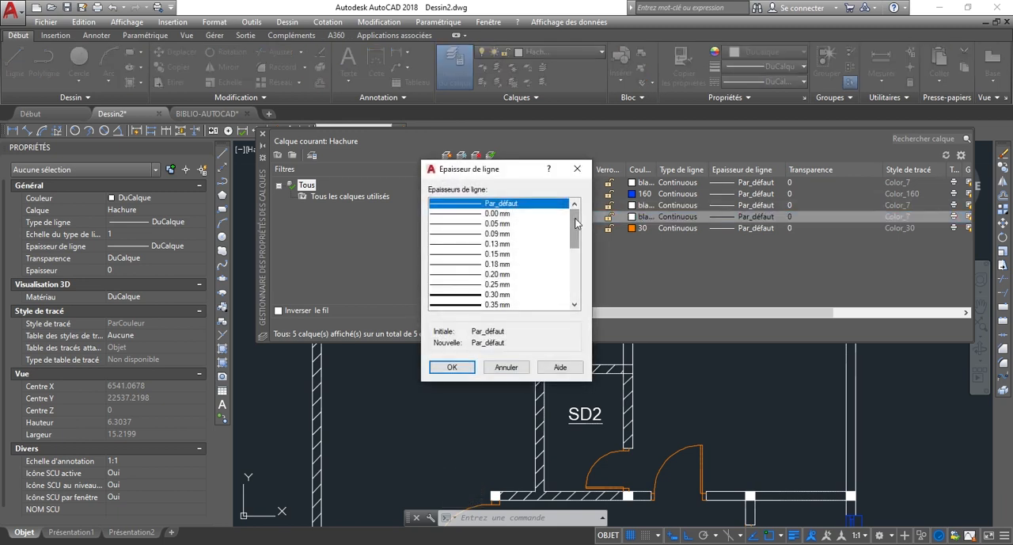
scroll(576, 223, down, 1)
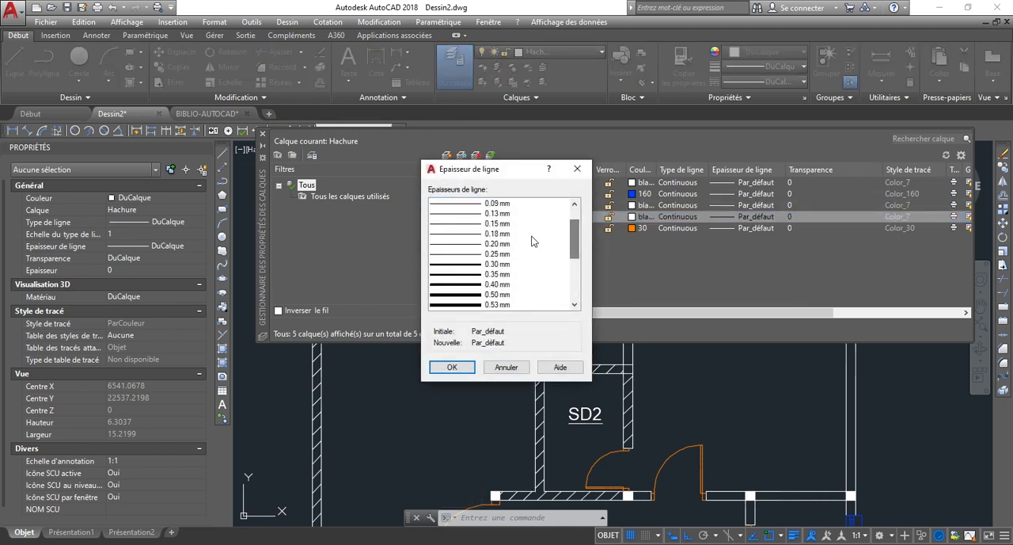
click(468, 276)
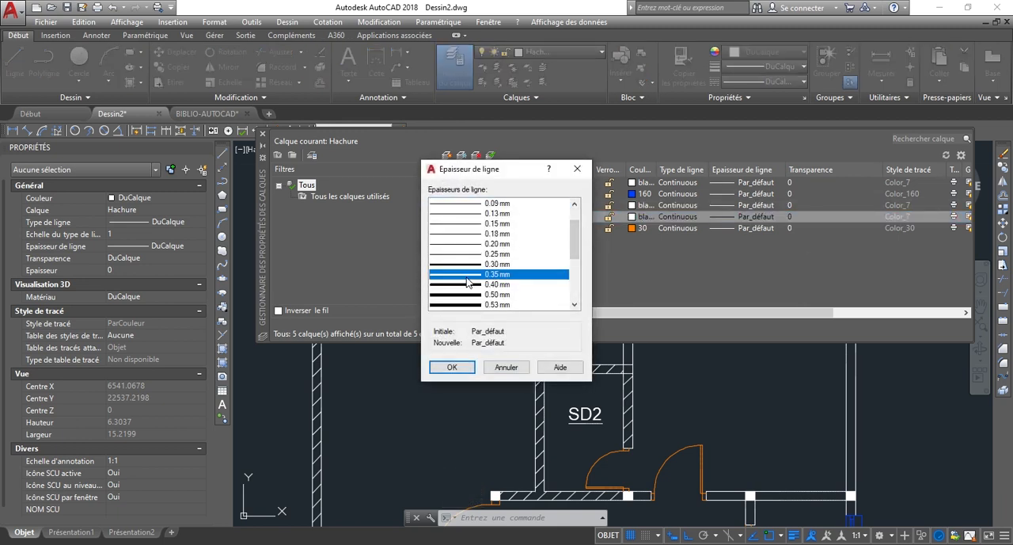
click(452, 367)
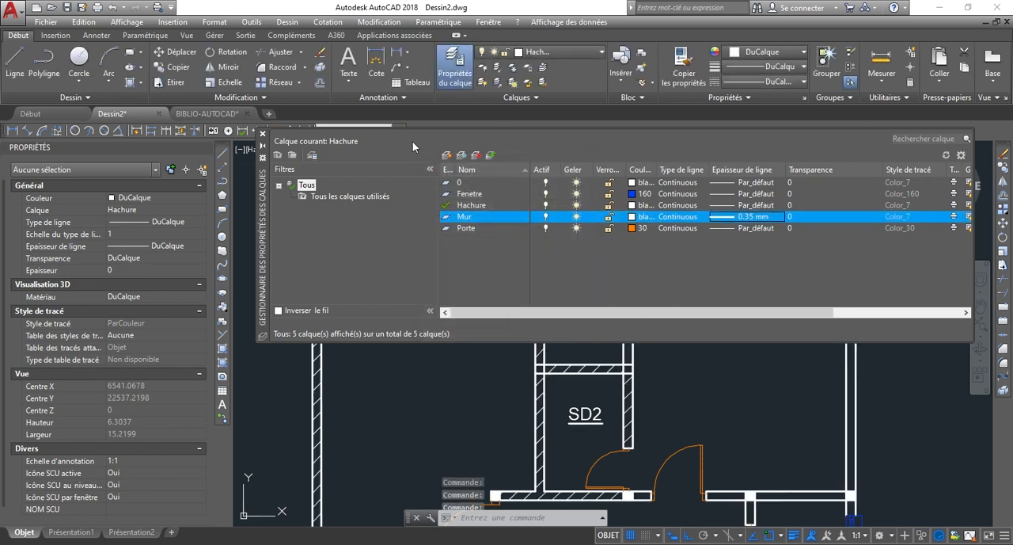
click(262, 133)
Examine the lineweight of the wall outlines across the floor plan.
scroll(501, 301, down, 2)
scroll(519, 349, down, 2)
scroll(555, 356, up, 5)
scroll(591, 346, up, 3)
scroll(555, 346, down, 6)
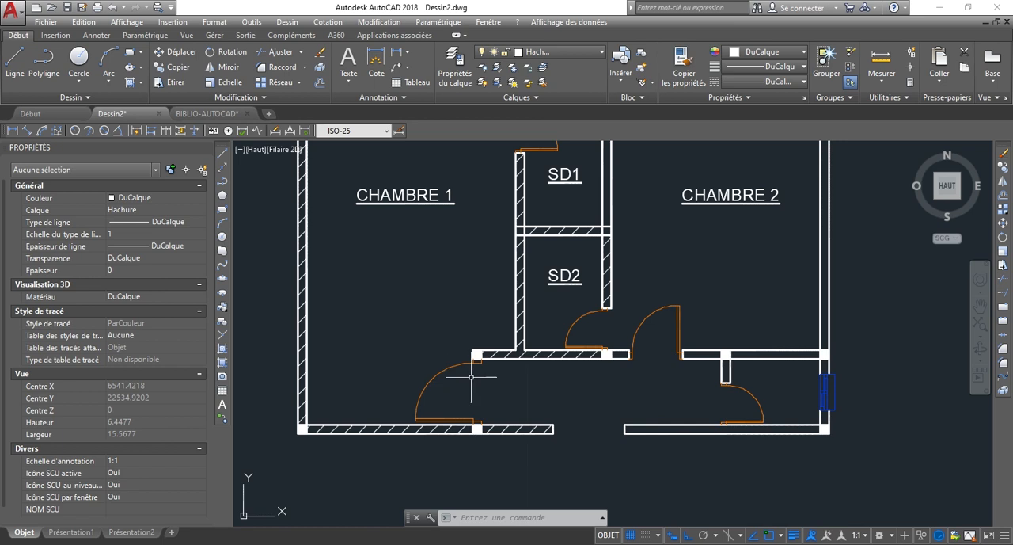
scroll(471, 377, down, 3)
scroll(481, 339, up, 3)
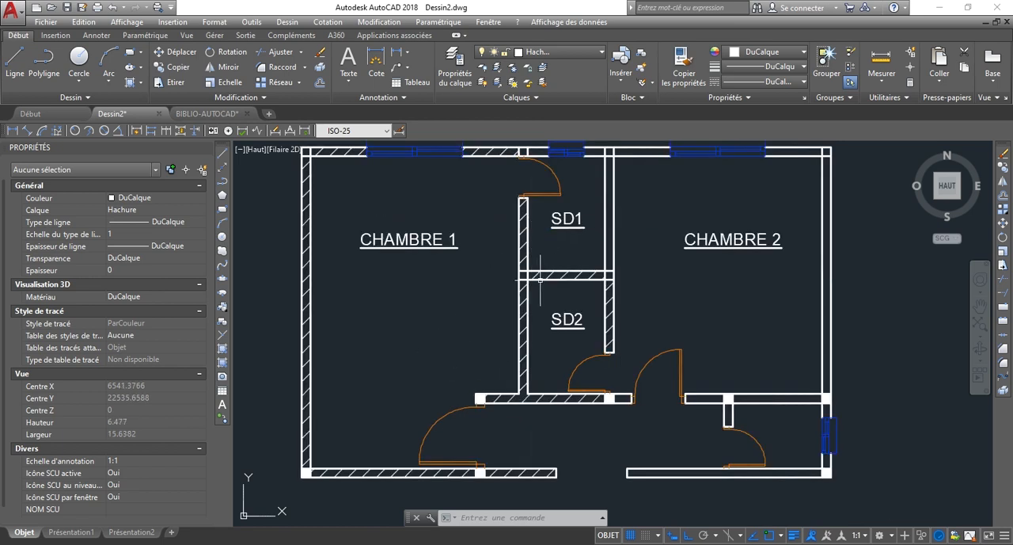
scroll(537, 313, down, 2)
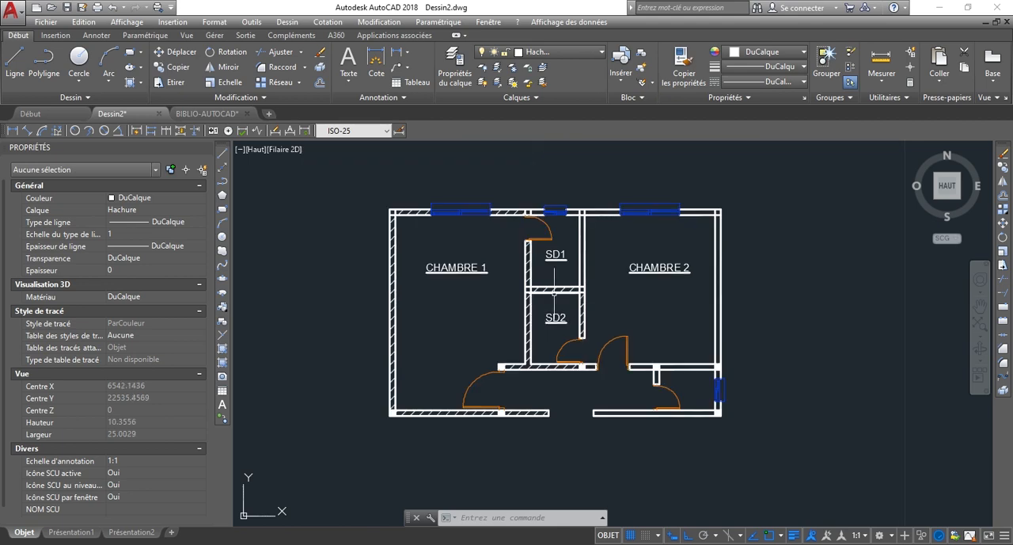
scroll(483, 301, up, 4)
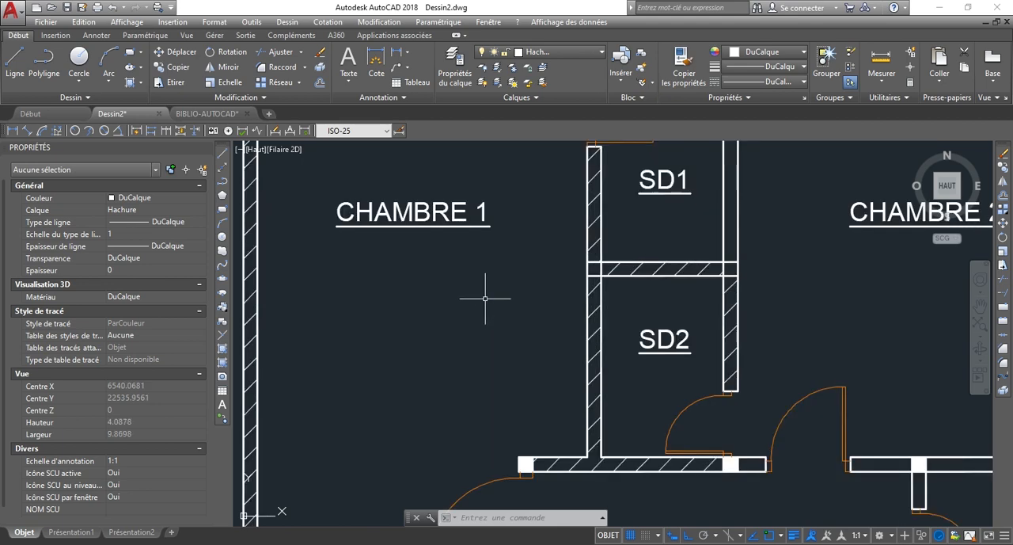
scroll(525, 271, down, 4)
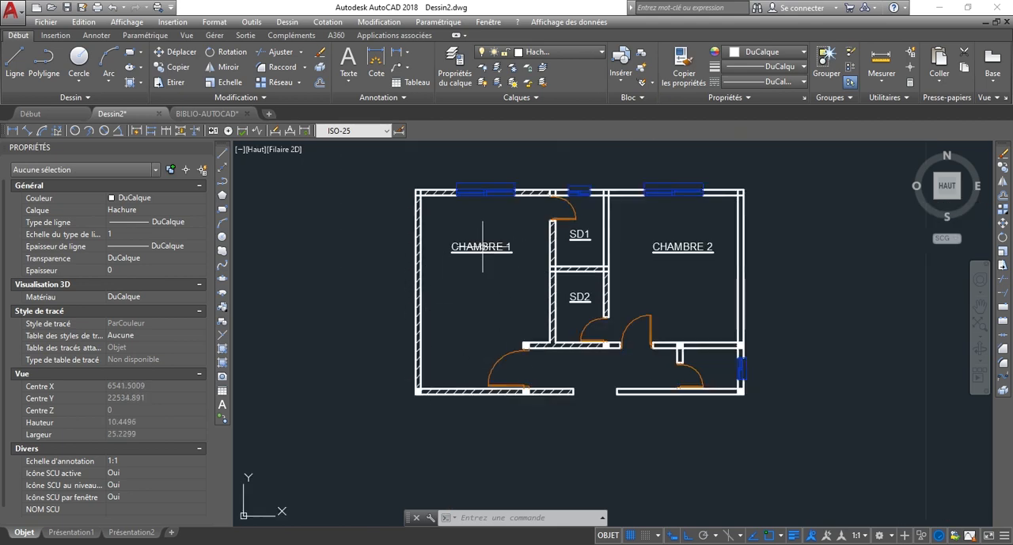
scroll(491, 242, up, 2)
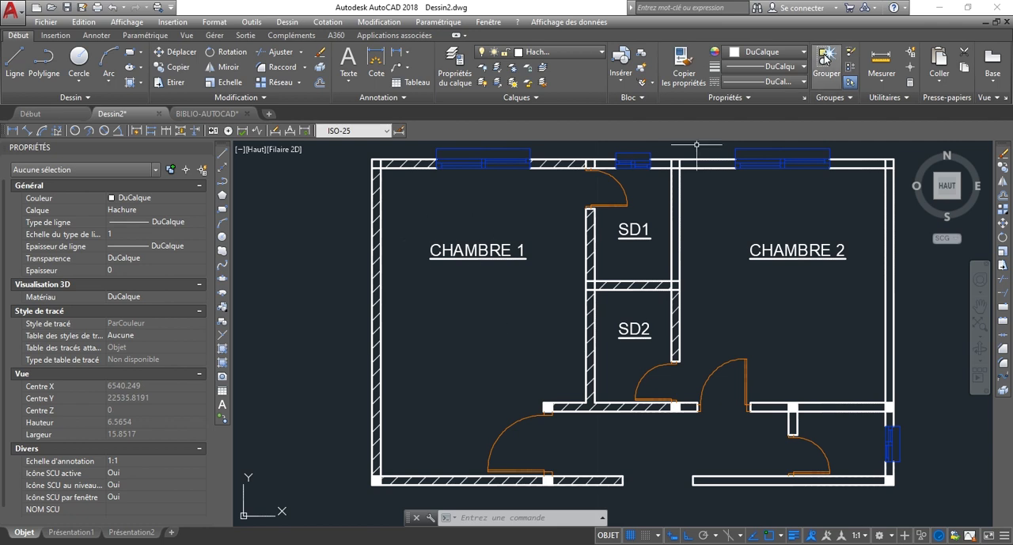
Measure the area of room SD1 by tracing its four inner wall corners, and end the measurement.
click(889, 80)
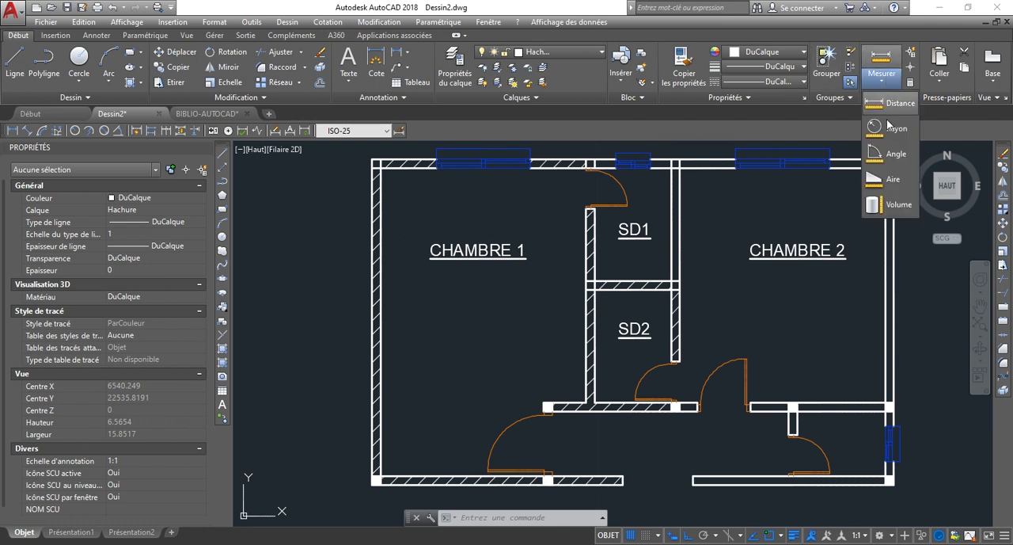
click(882, 183)
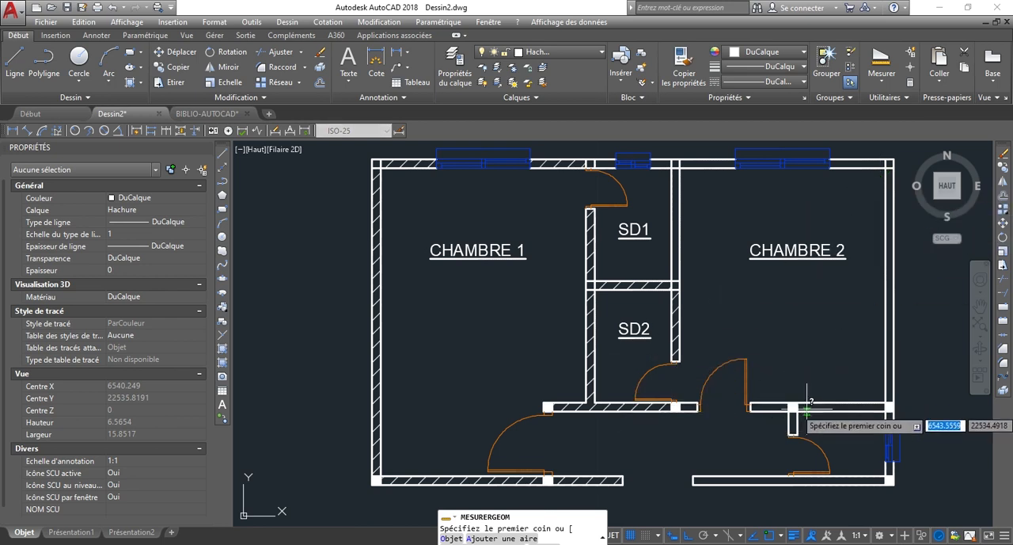
scroll(626, 272, up, 2)
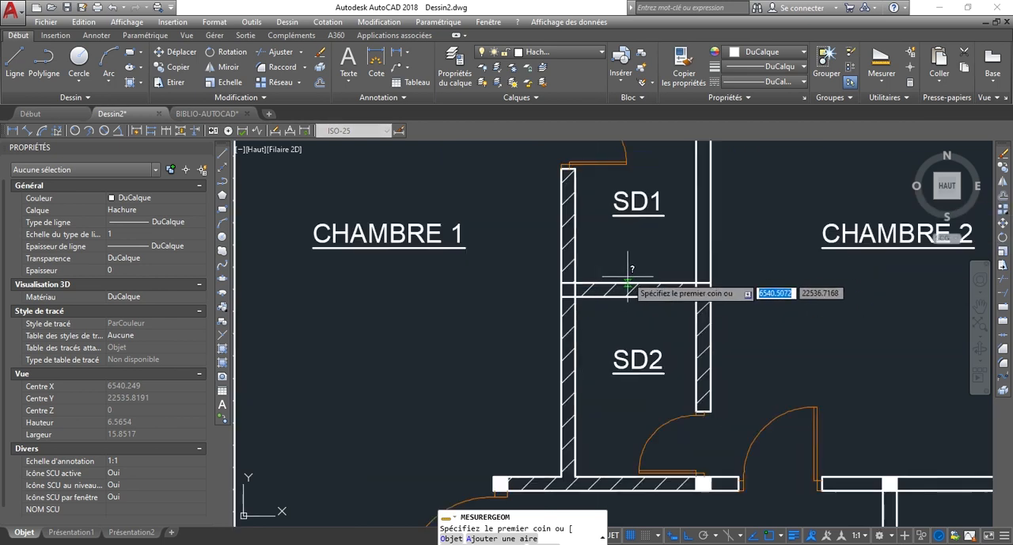
scroll(572, 303, down, 2)
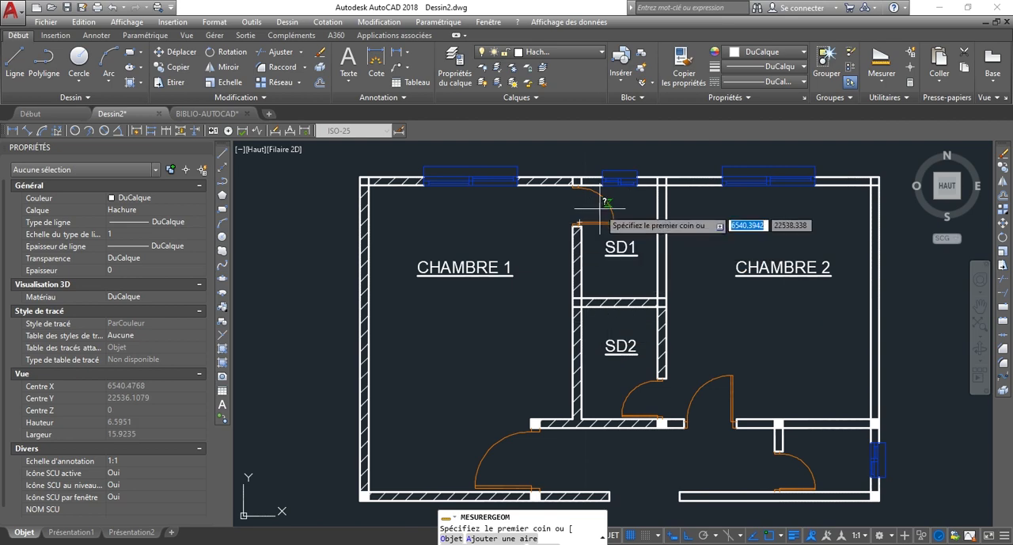
scroll(594, 285, up, 2)
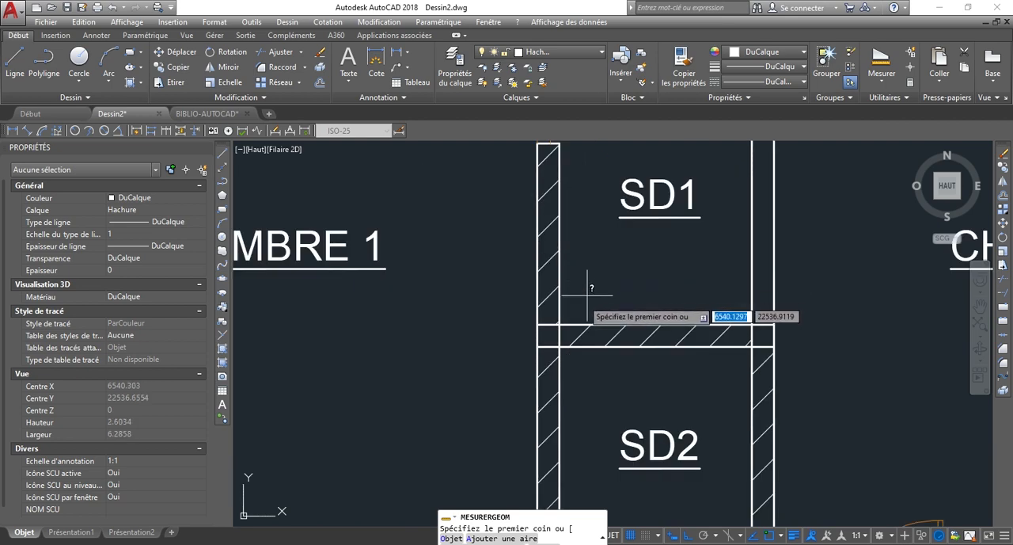
click(558, 327)
scroll(559, 328, down, 2)
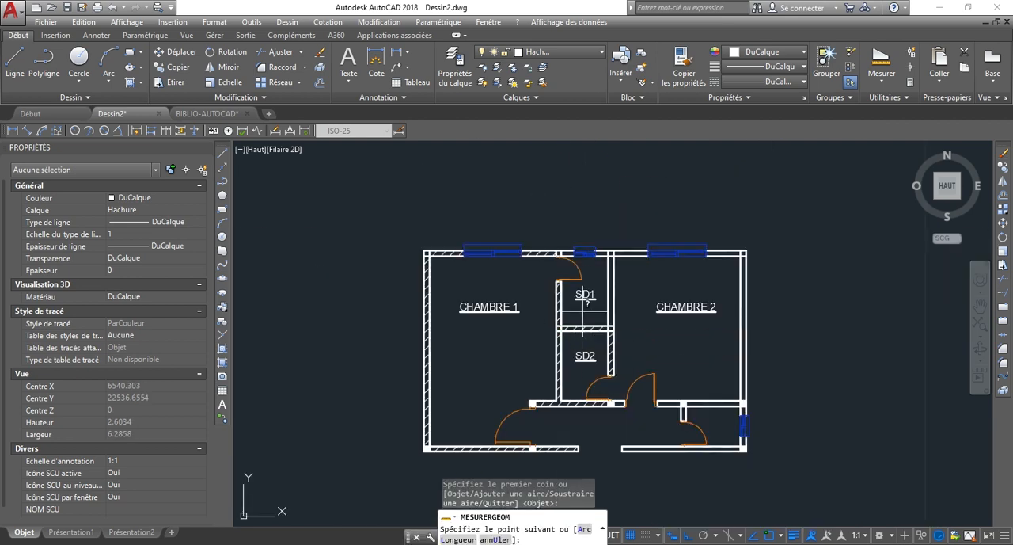
scroll(575, 251, up, 5)
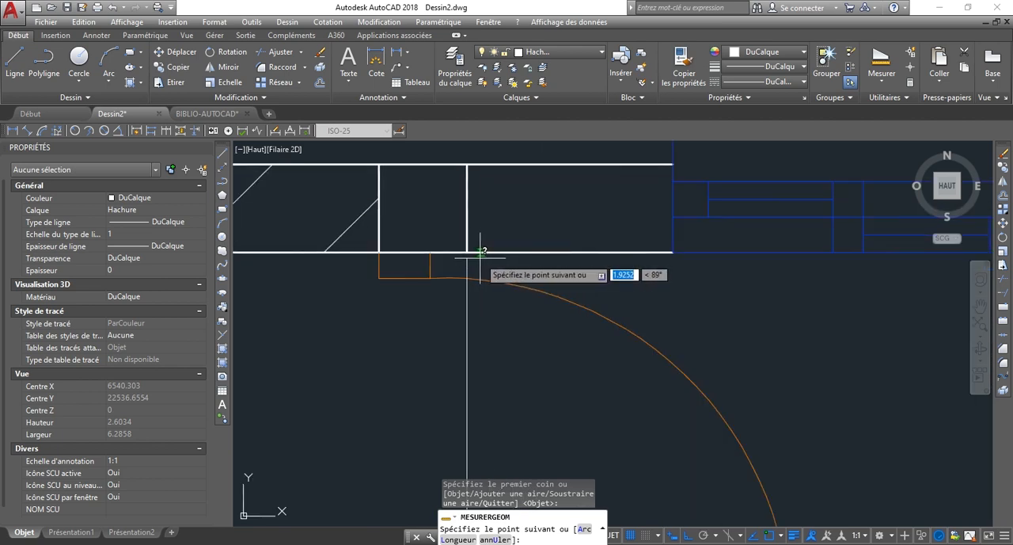
click(467, 252)
scroll(471, 254, down, 3)
scroll(736, 277, up, 4)
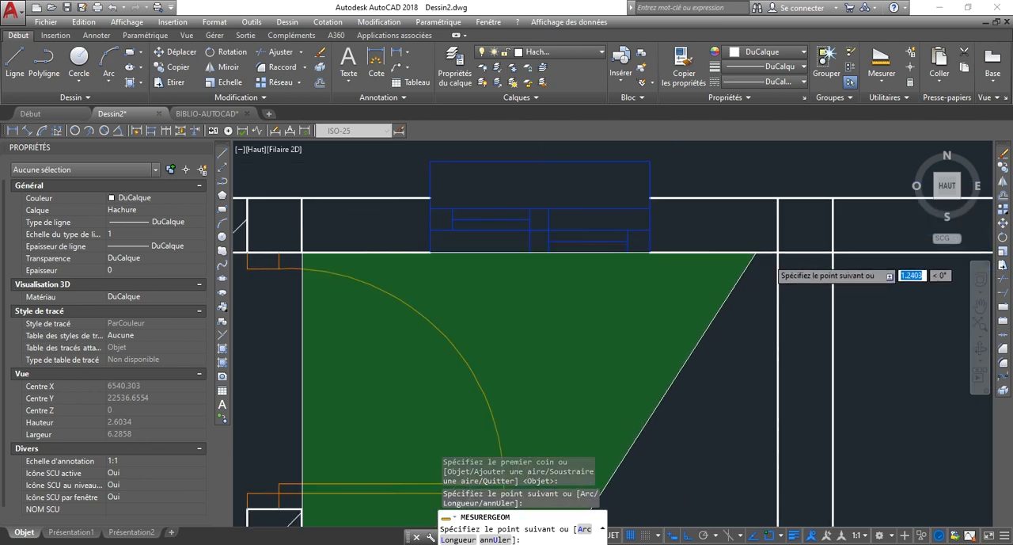
click(783, 249)
scroll(760, 341, down, 5)
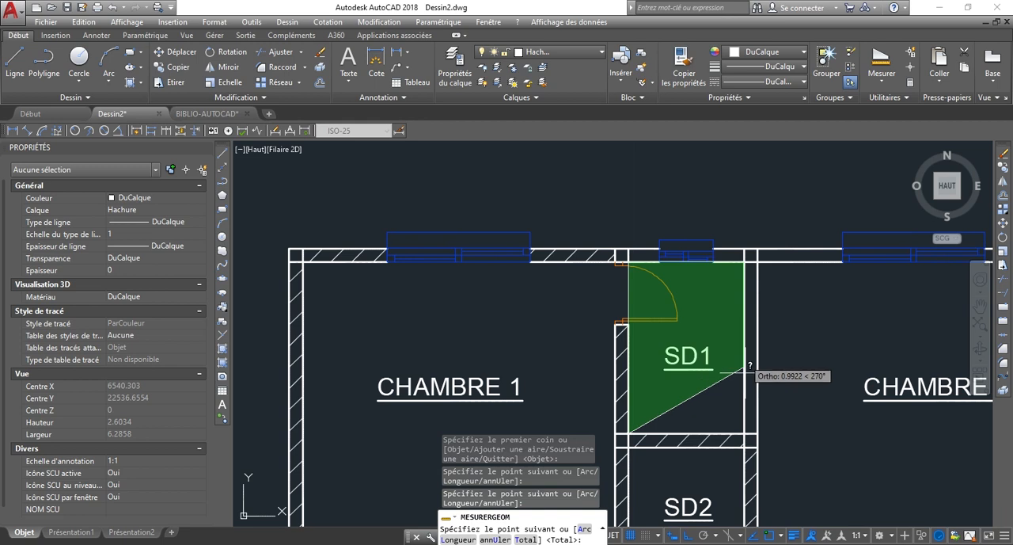
click(747, 434)
right_click(702, 408)
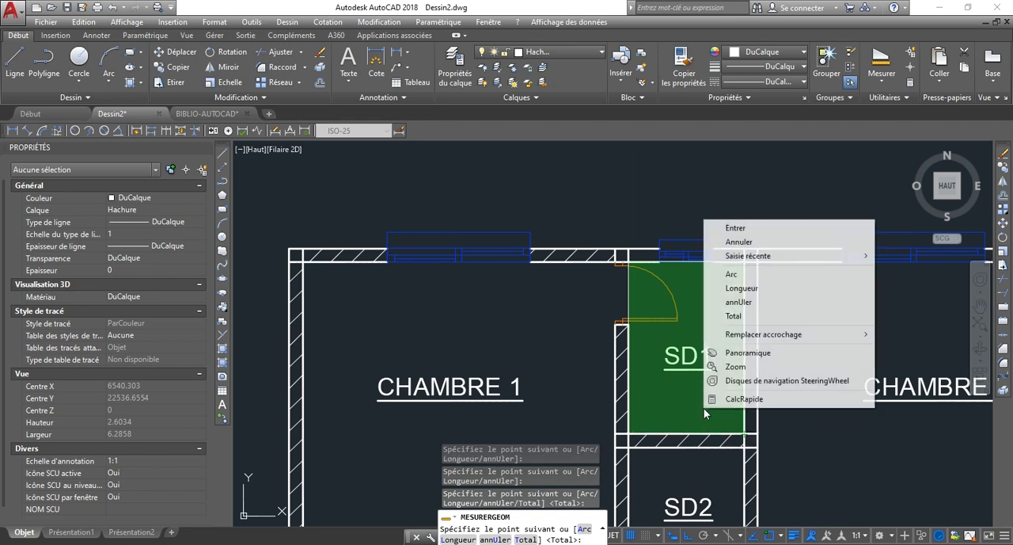
click(735, 228)
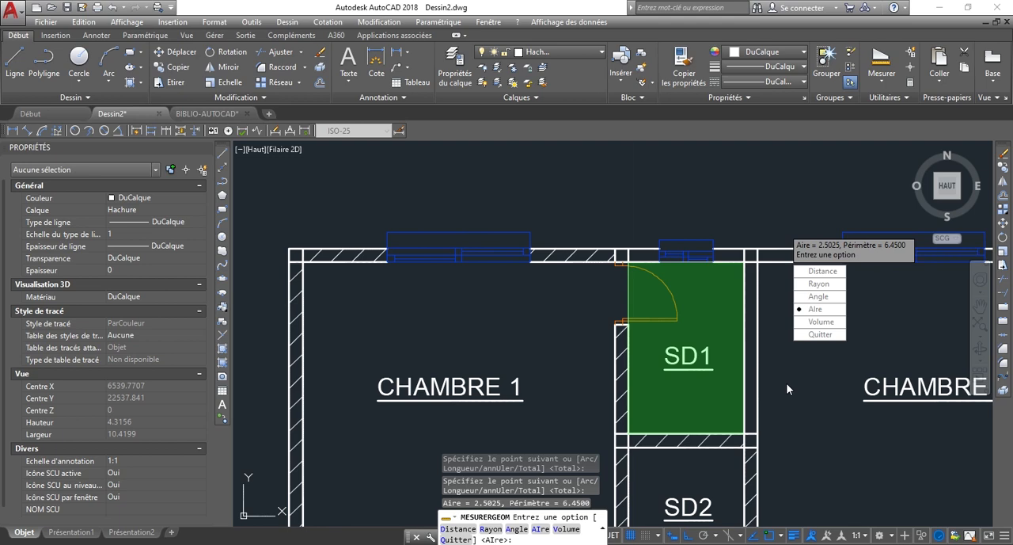
key(Escape)
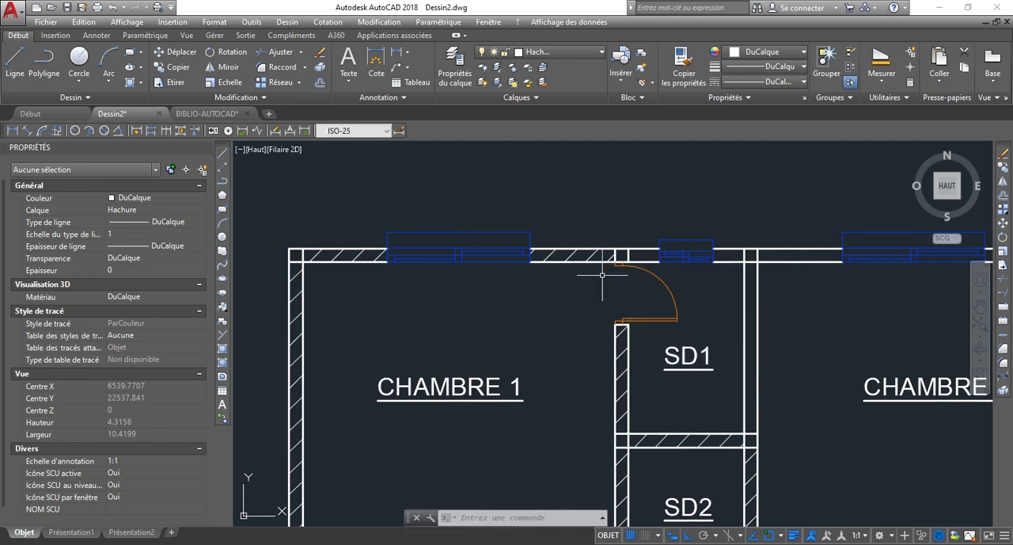
Select the SD1 room label to inspect its text properties, and clear the selection.
scroll(601, 274, down, 3)
scroll(673, 321, up, 3)
scroll(586, 282, down, 3)
scroll(543, 221, up, 4)
scroll(686, 267, down, 2)
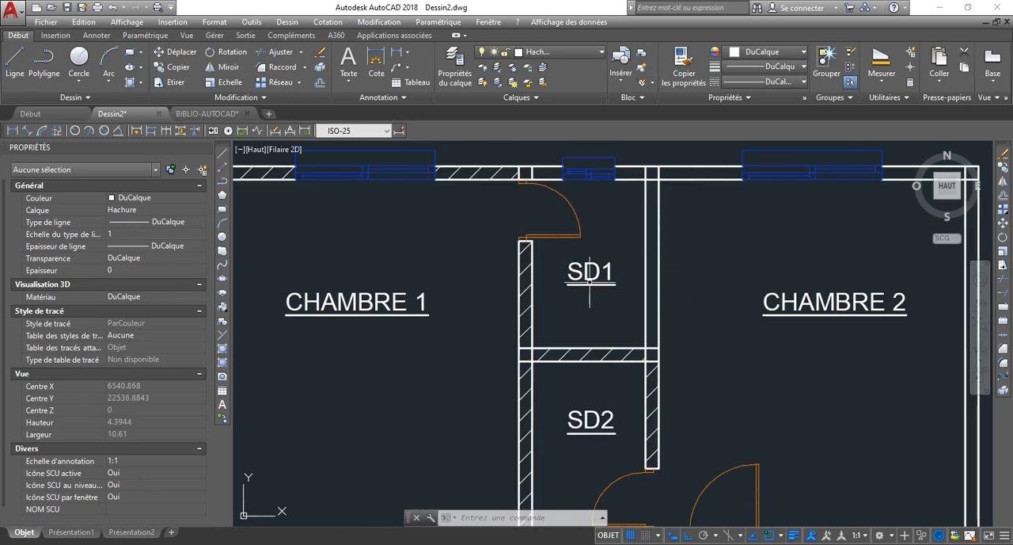
scroll(589, 283, down, 2)
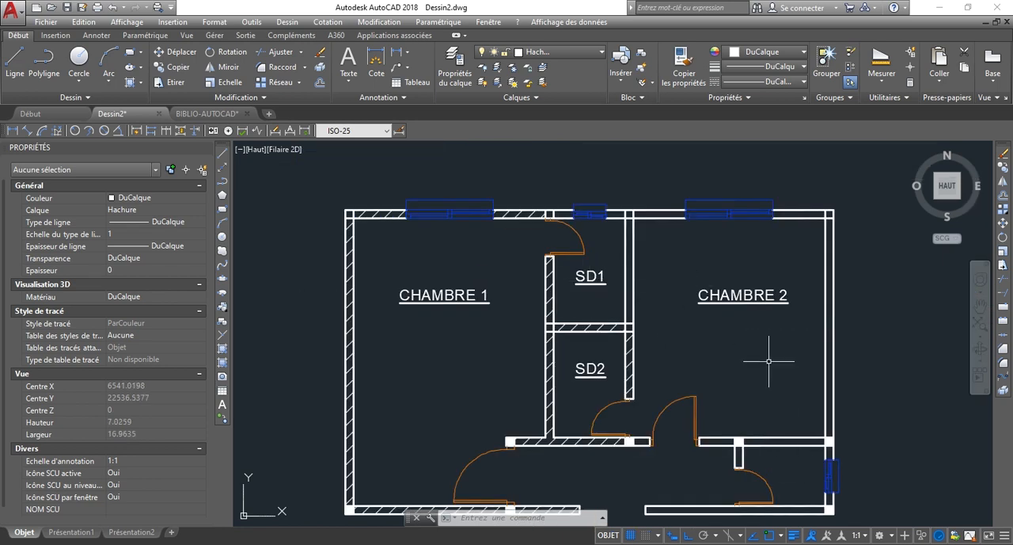
scroll(585, 283, up, 2)
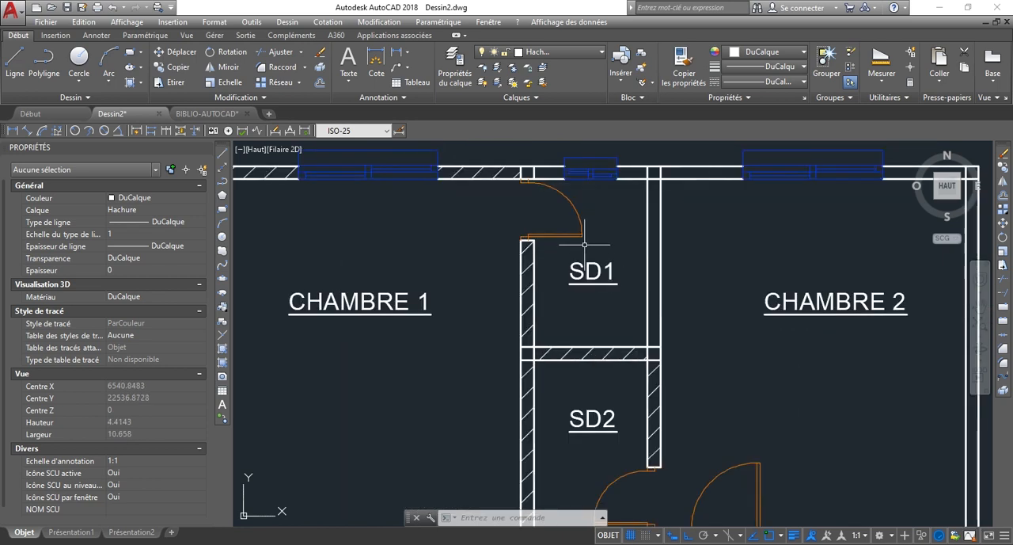
click(583, 294)
click(560, 261)
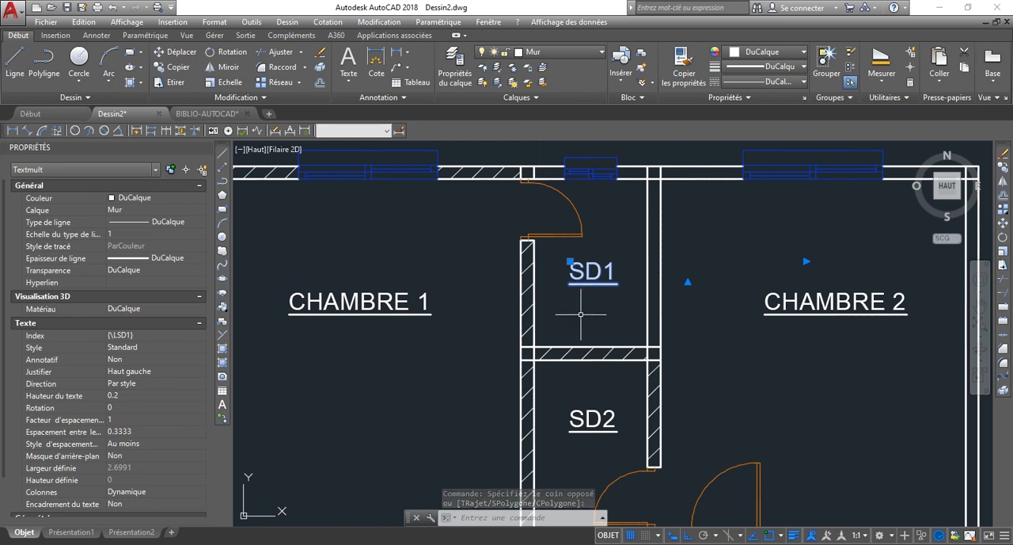
key(Escape)
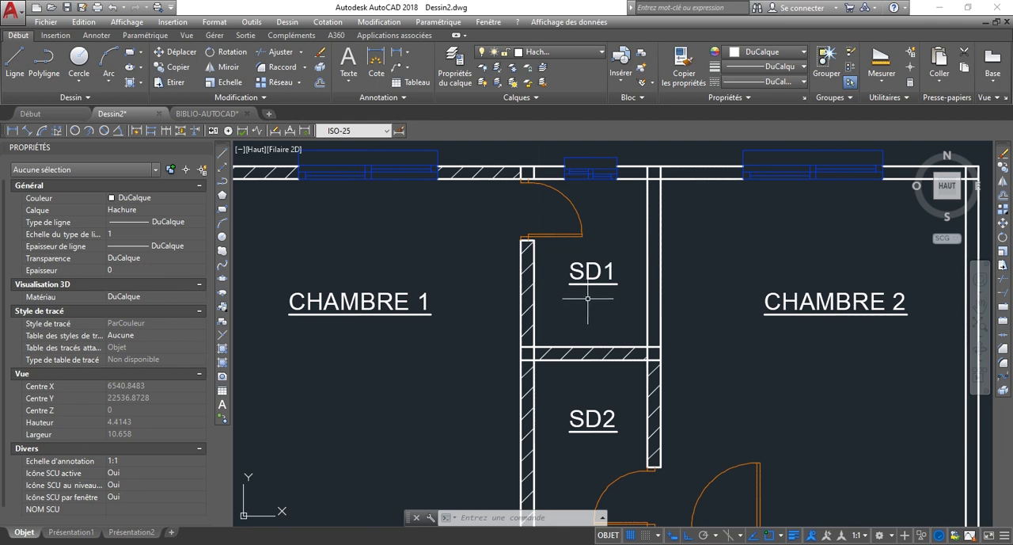
Examine the floor plan for walls that still lack hatching.
scroll(651, 293, down, 2)
scroll(527, 198, down, 3)
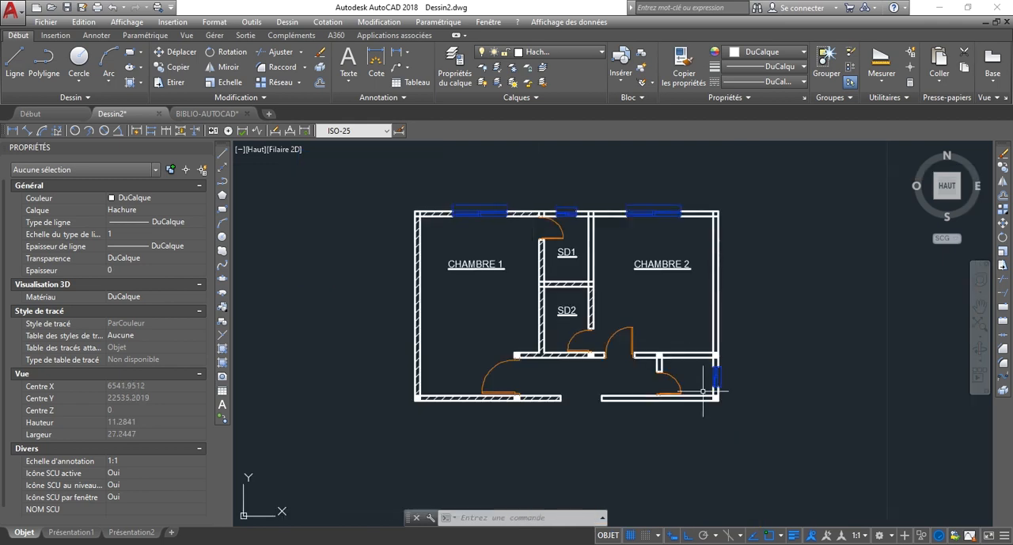
scroll(647, 363, up, 2)
scroll(621, 352, up, 2)
scroll(583, 292, down, 2)
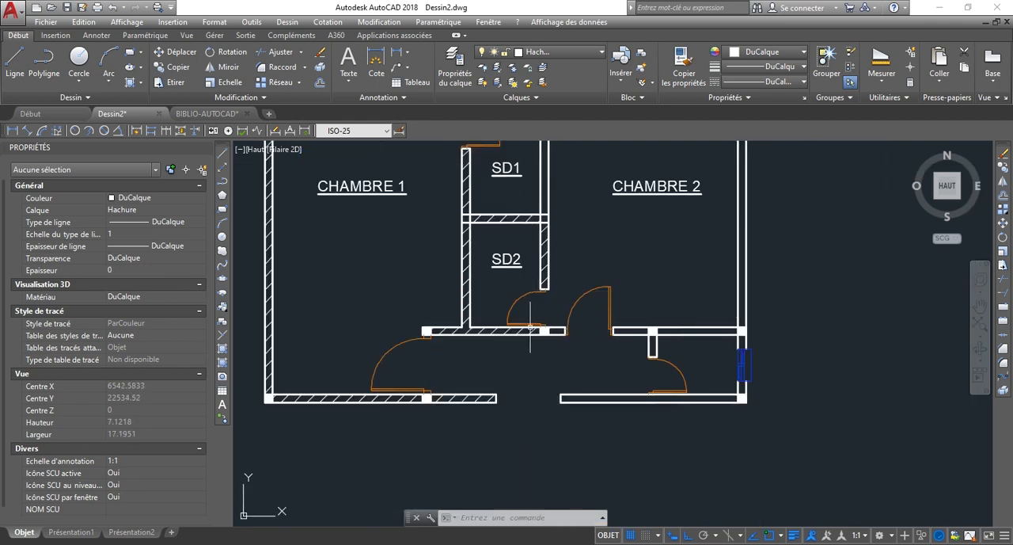
scroll(459, 202, up, 2)
scroll(514, 356, down, 2)
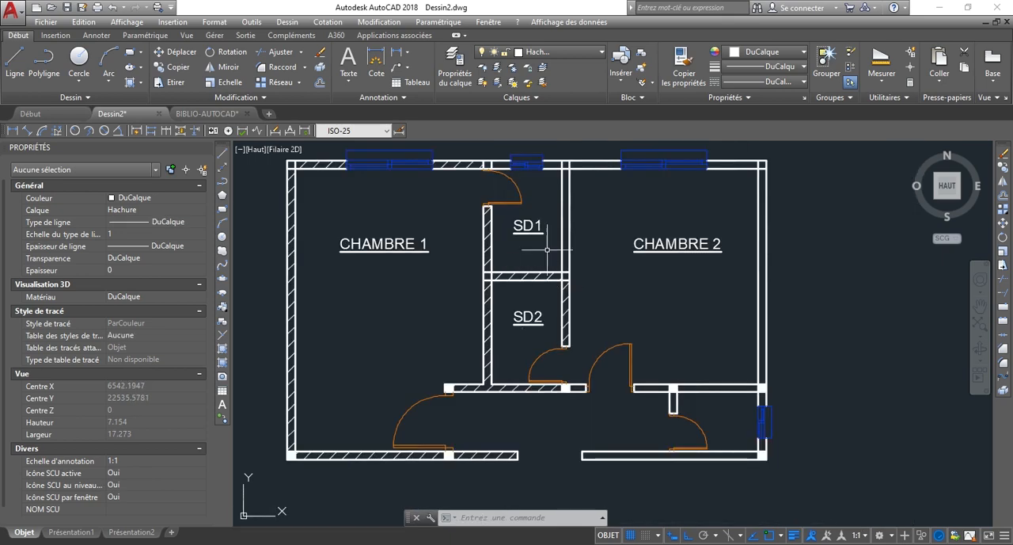
Hatch the wall between SD1 and CHAMBRE 2 and the upper exterior wall segments beside SD1's window and up to CHAMBRE 2's window with ANSI31.
scroll(541, 224, up, 2)
scroll(528, 169, up, 3)
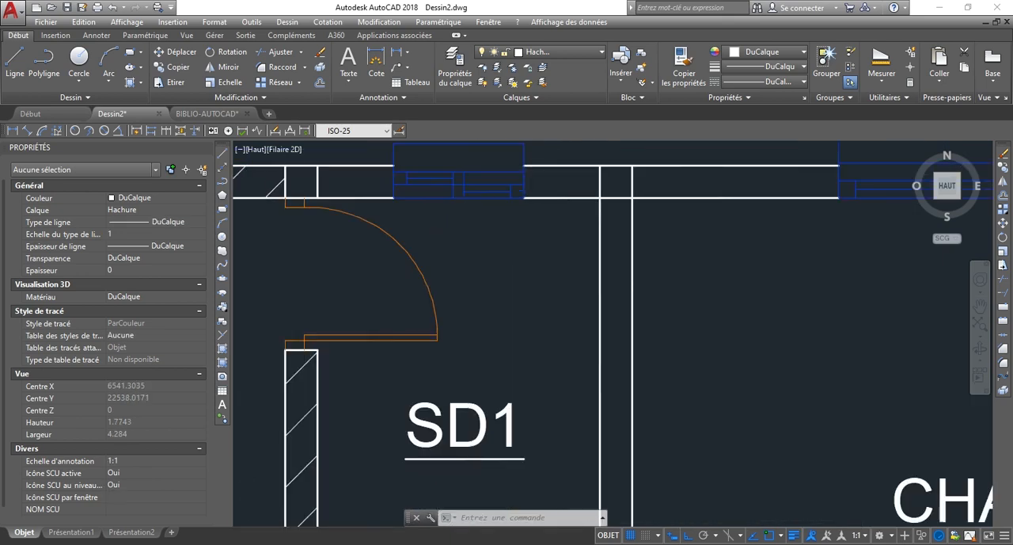
scroll(559, 296, down, 2)
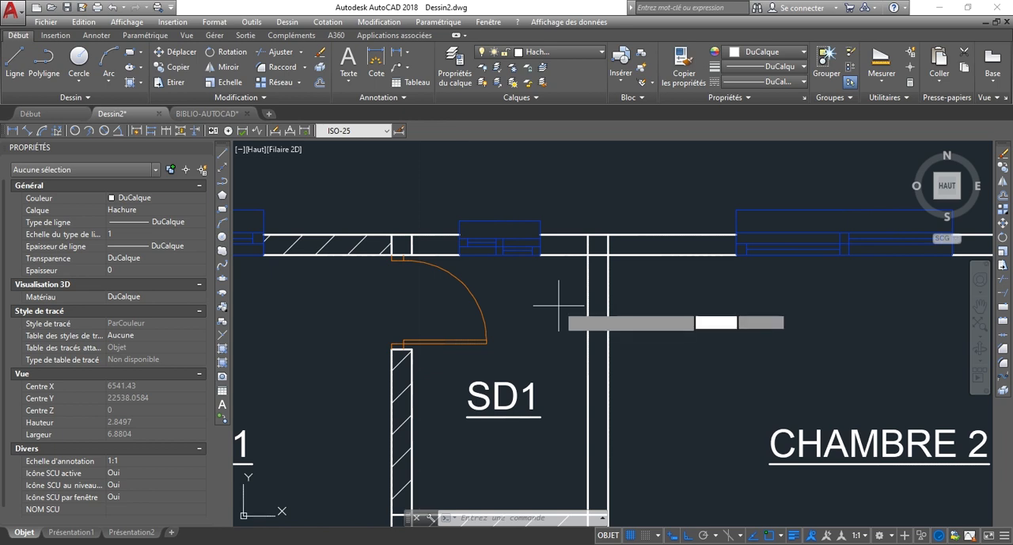
key(Return)
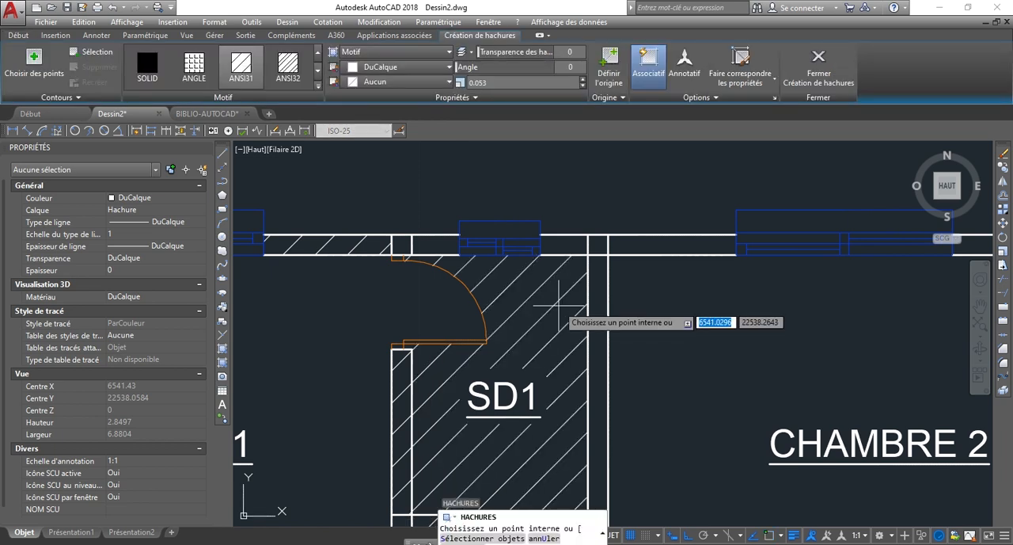
click(599, 326)
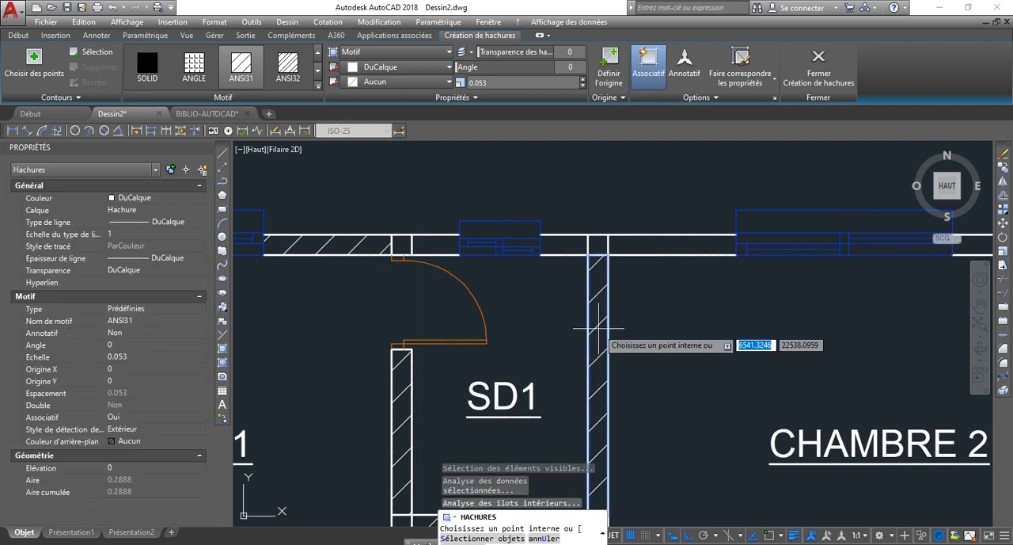
click(669, 243)
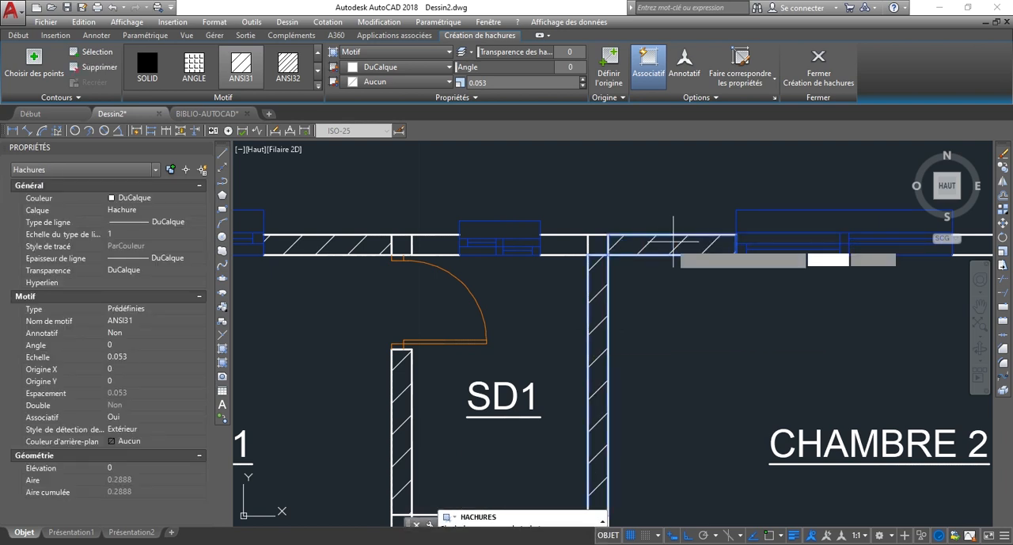
click(574, 242)
click(440, 238)
Extend the ANSI31 hatching to CHAMBRE 2's upper wall segment between window and outer corner and to its outer side wall.
scroll(431, 241, down, 6)
scroll(543, 215, up, 4)
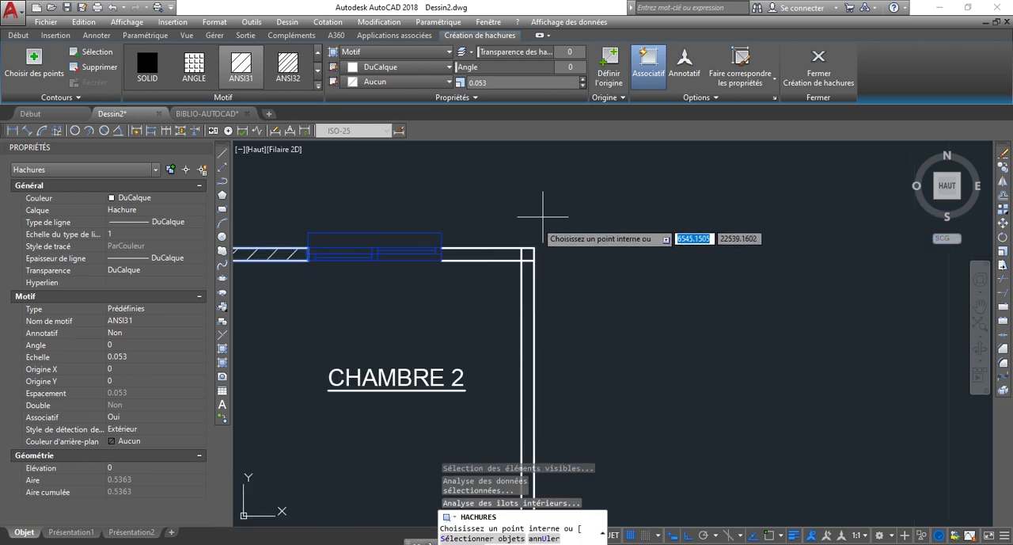
scroll(482, 256, up, 3)
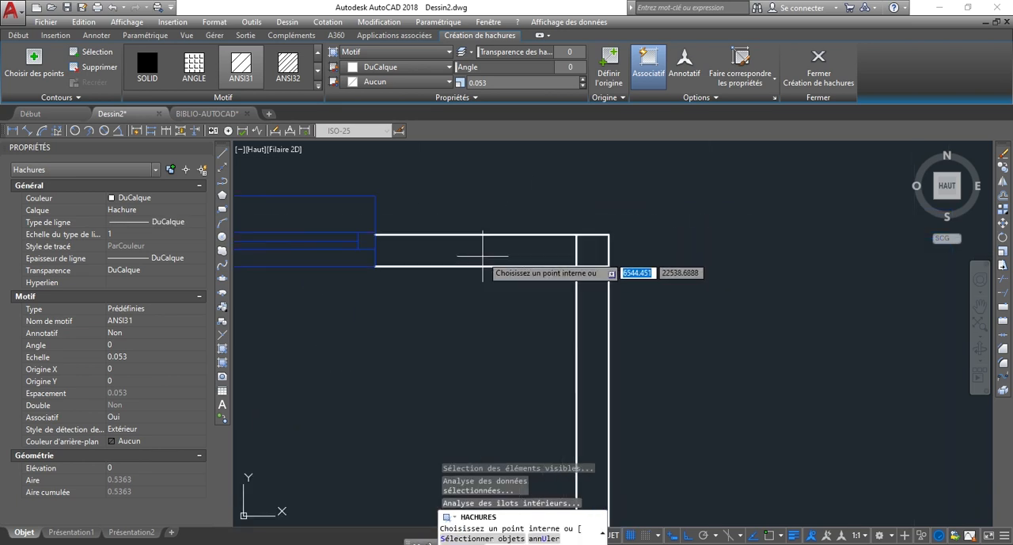
click(482, 256)
scroll(590, 309, down, 2)
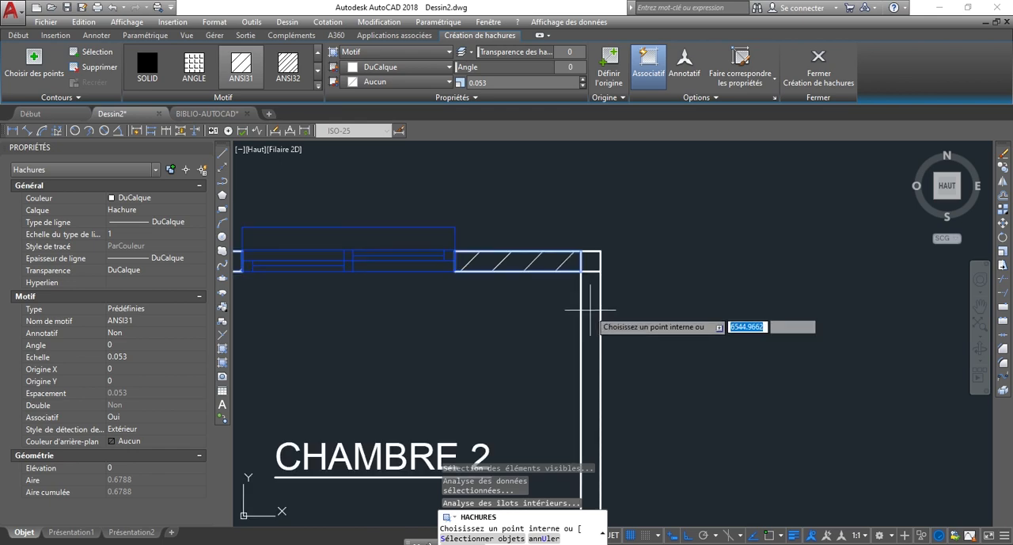
scroll(589, 308, down, 2)
scroll(600, 317, down, 3)
scroll(602, 322, up, 3)
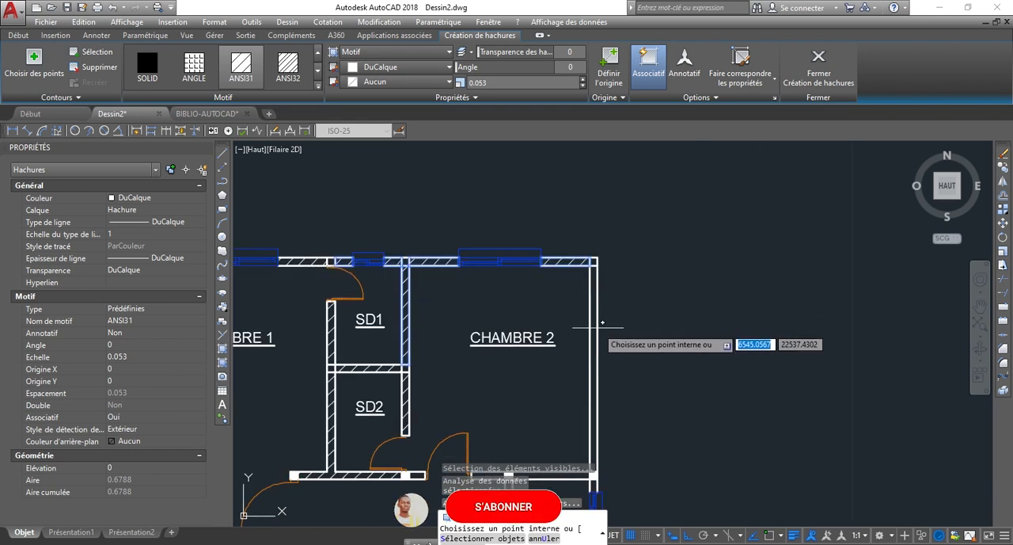
click(593, 333)
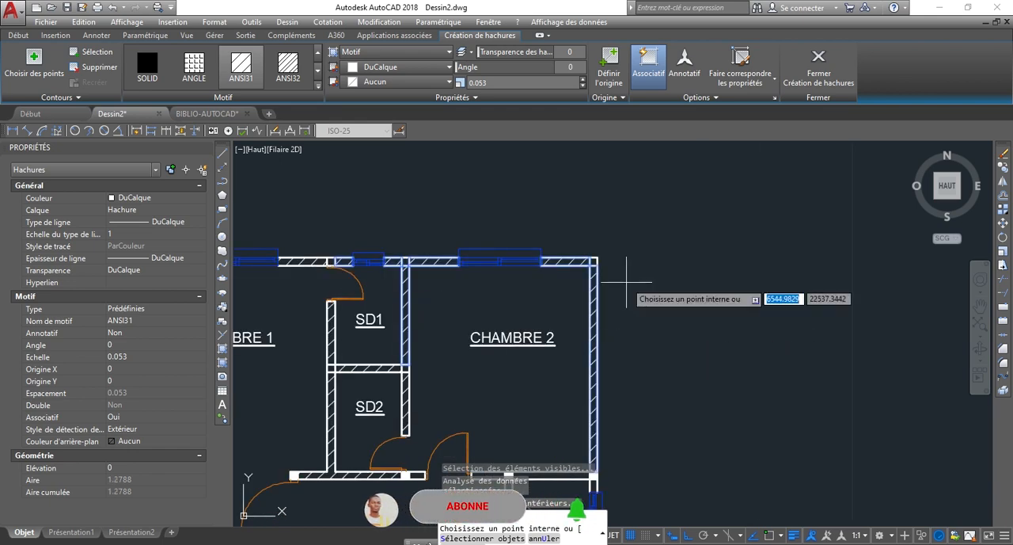
scroll(633, 289, down, 2)
scroll(574, 412, up, 5)
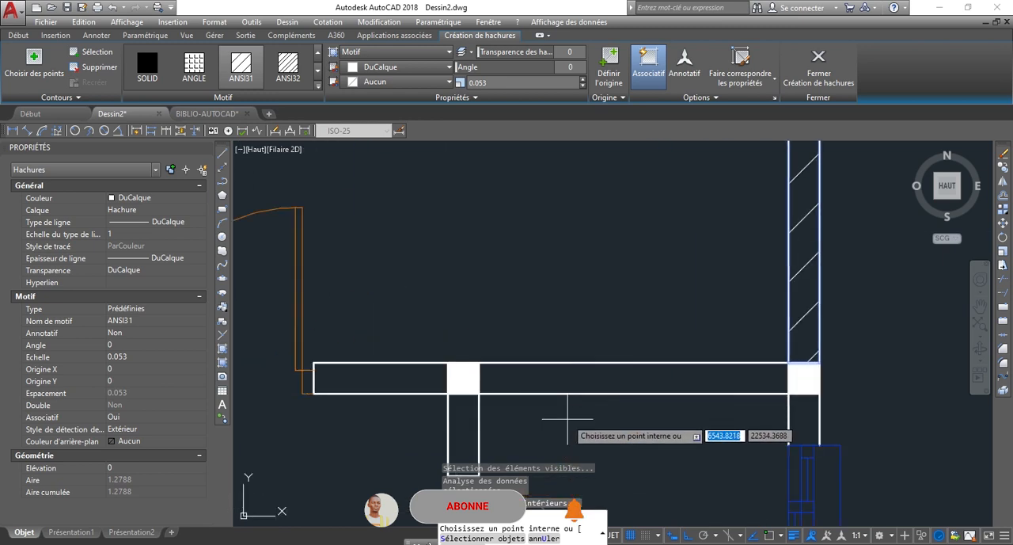
Hatch CHAMBRE 2's lower wall, the short partition below it and the lower exterior wall beside the entrance opening with ANSI31.
click(582, 376)
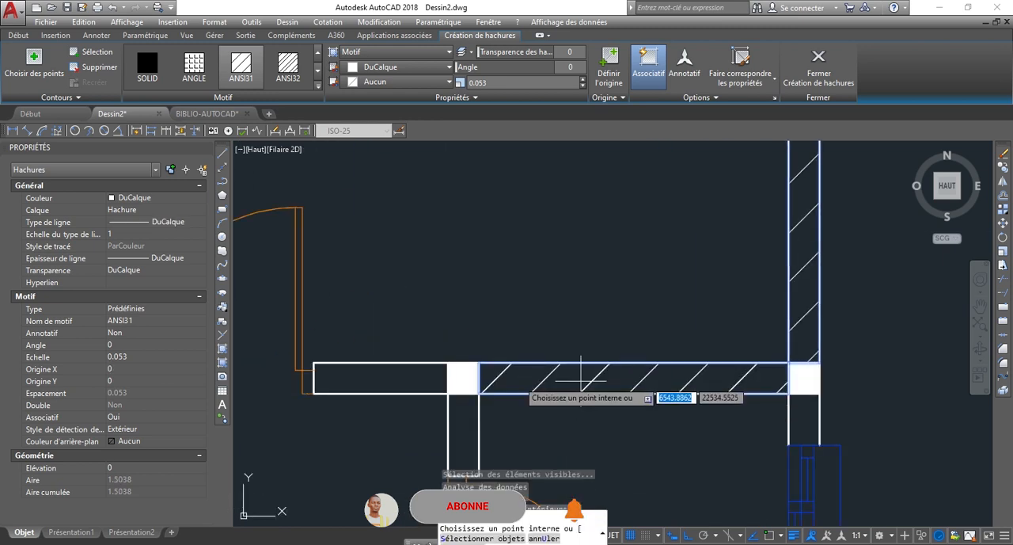
click(402, 380)
scroll(461, 270, down, 2)
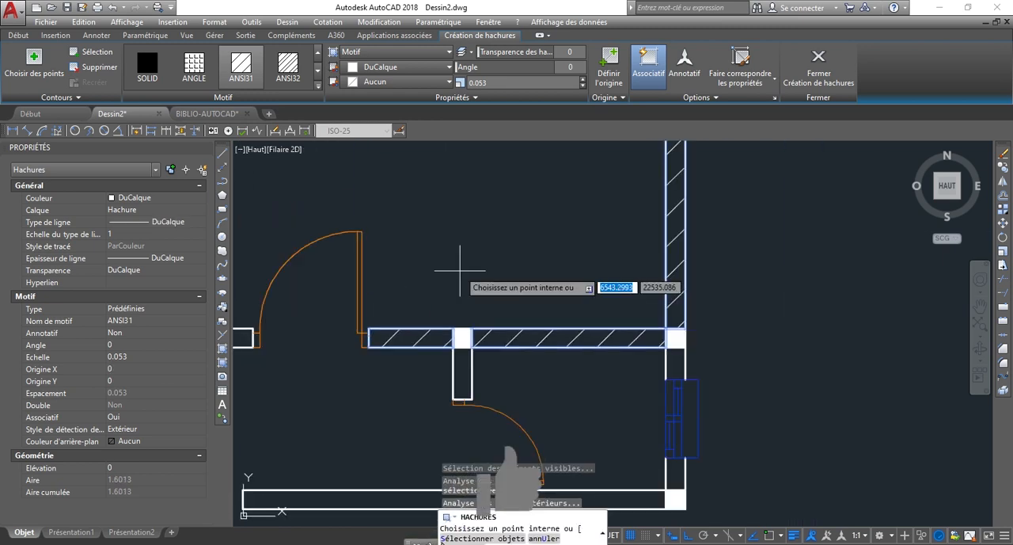
click(462, 381)
scroll(477, 288, down, 2)
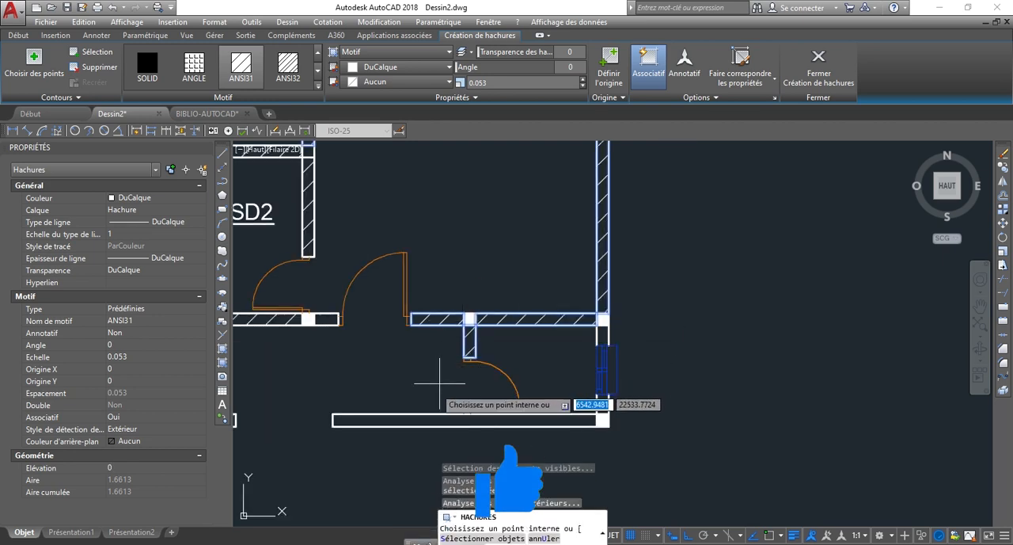
click(408, 417)
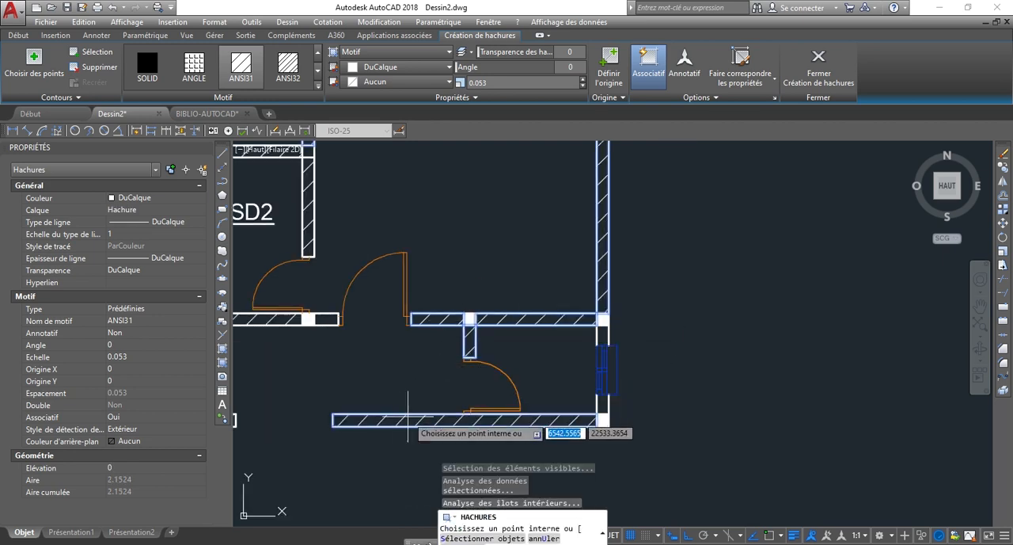
Extend the ANSI31 hatching to the wall segments on both sides of the small room's window below CHAMBRE 2, and finish the hatch.
scroll(619, 404, up, 5)
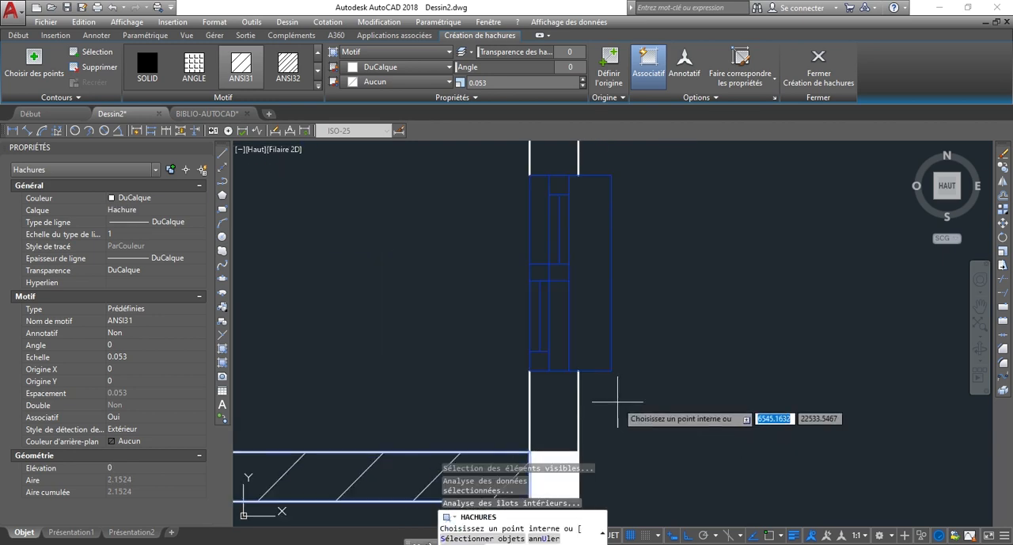
click(555, 412)
scroll(555, 412, down, 2)
click(546, 236)
right_click(685, 264)
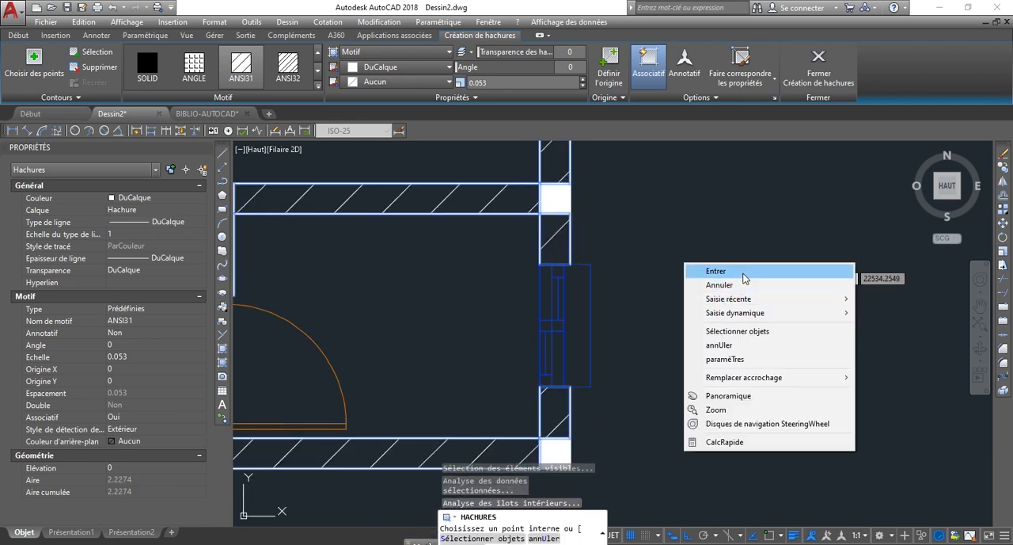
click(716, 270)
Solid-fill CHAMBRE 1's upper outer corner and the junction of the upper exterior wall with the CHAMBRE 1/SD1 partition.
scroll(678, 333, down, 4)
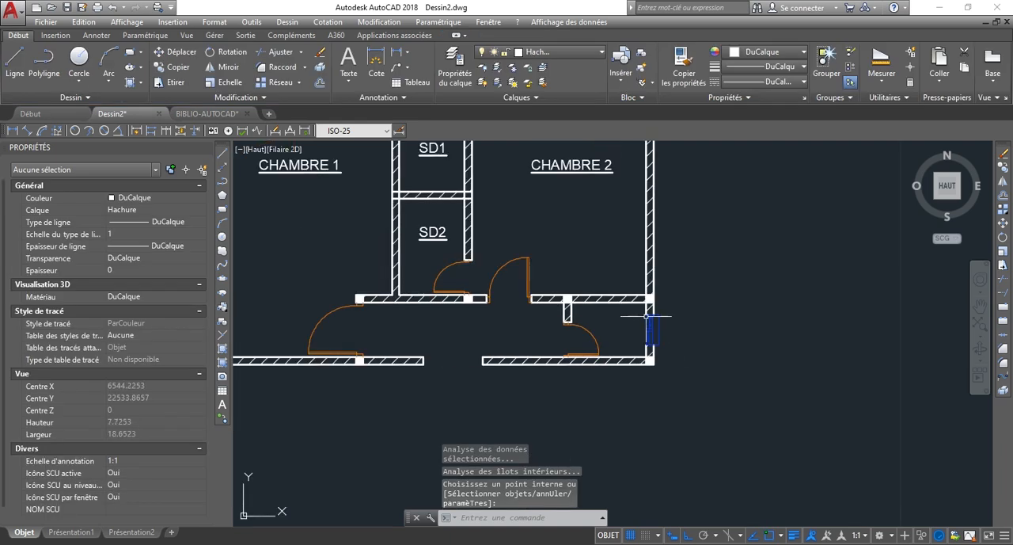
scroll(661, 356, down, 2)
scroll(587, 272, up, 2)
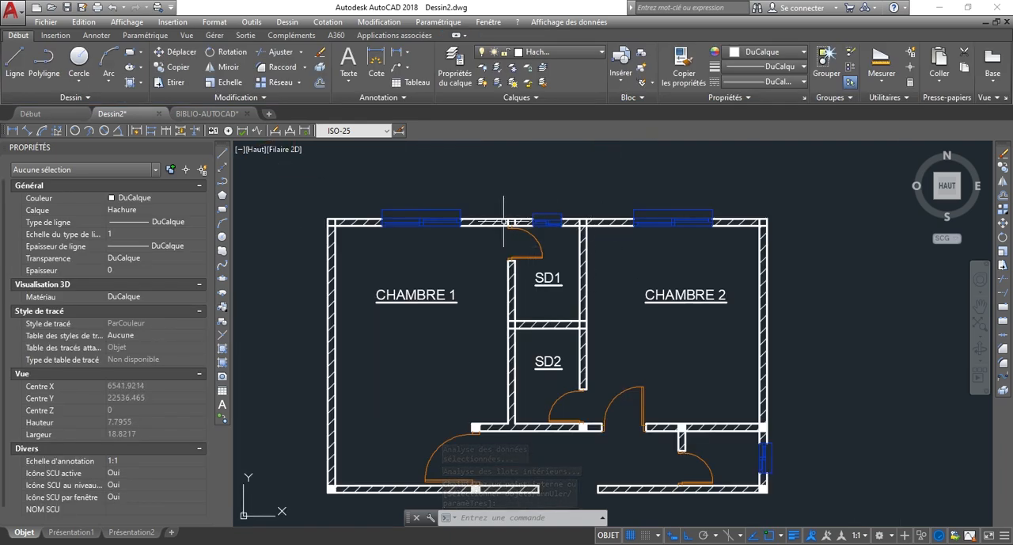
scroll(370, 202, up, 1)
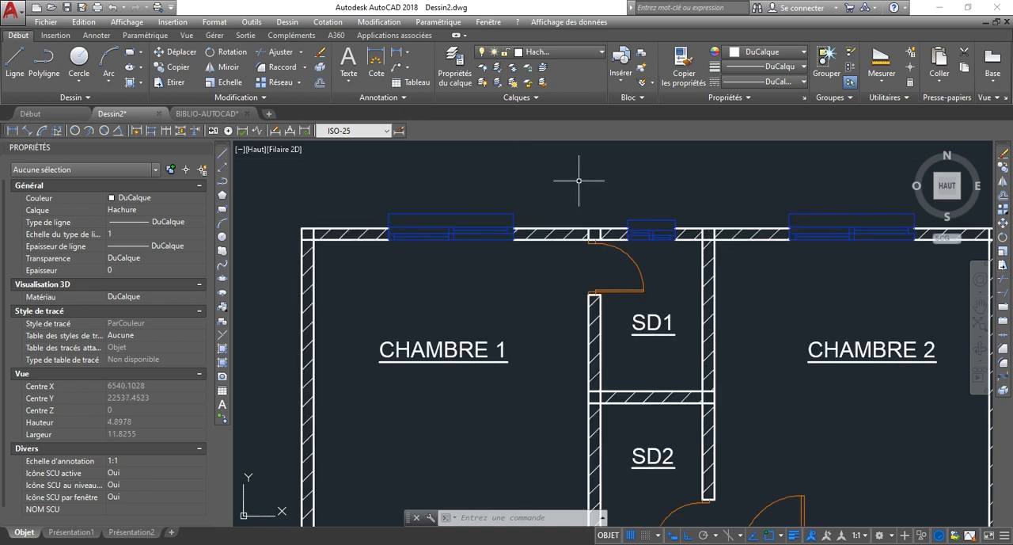
text(h)
key(Return)
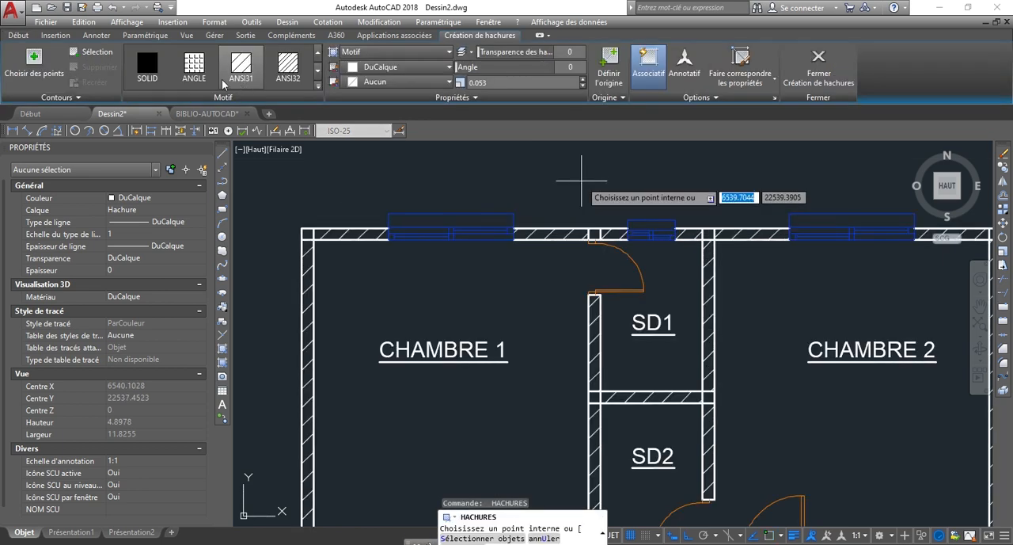
click(147, 64)
scroll(305, 229, up, 2)
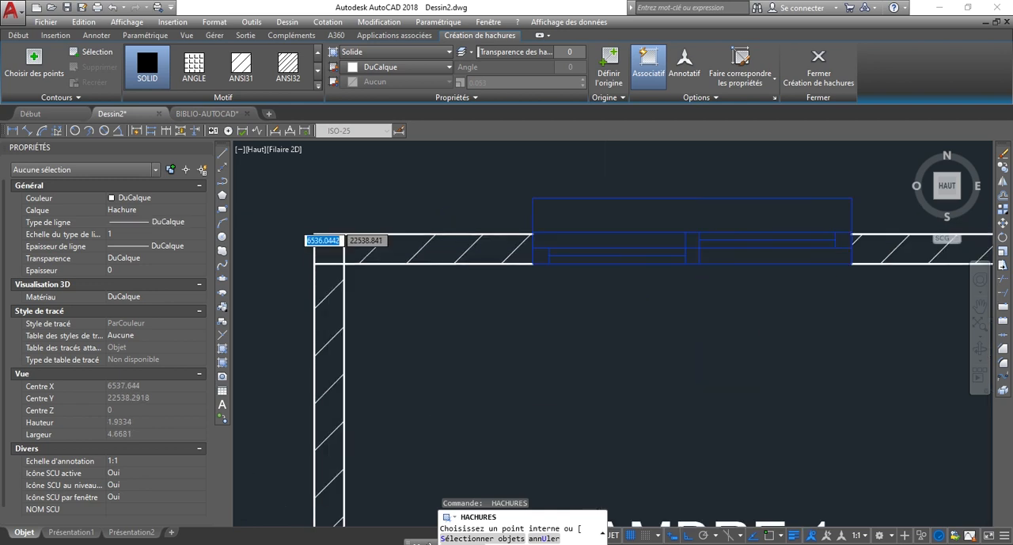
click(341, 252)
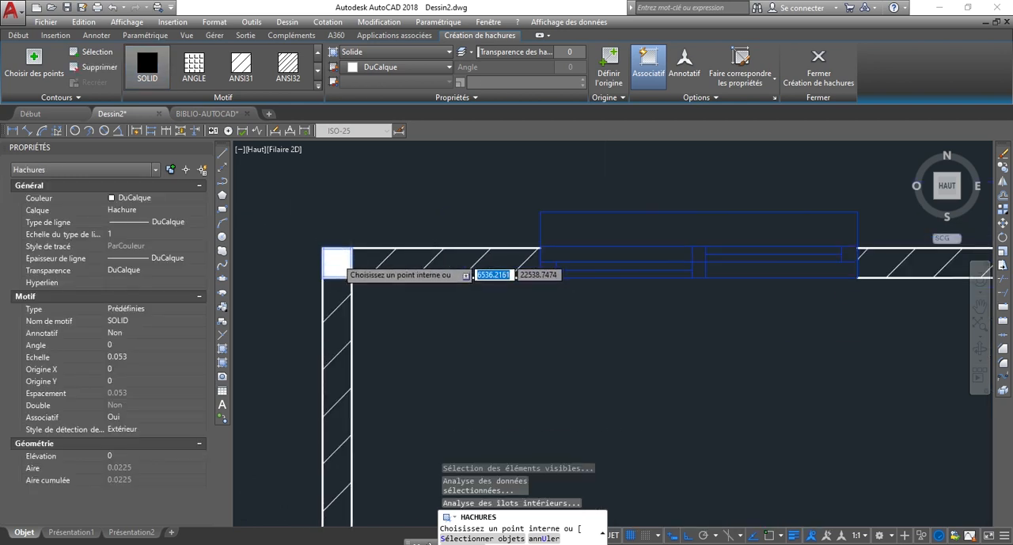
scroll(341, 252, down, 2)
scroll(780, 235, up, 4)
click(758, 261)
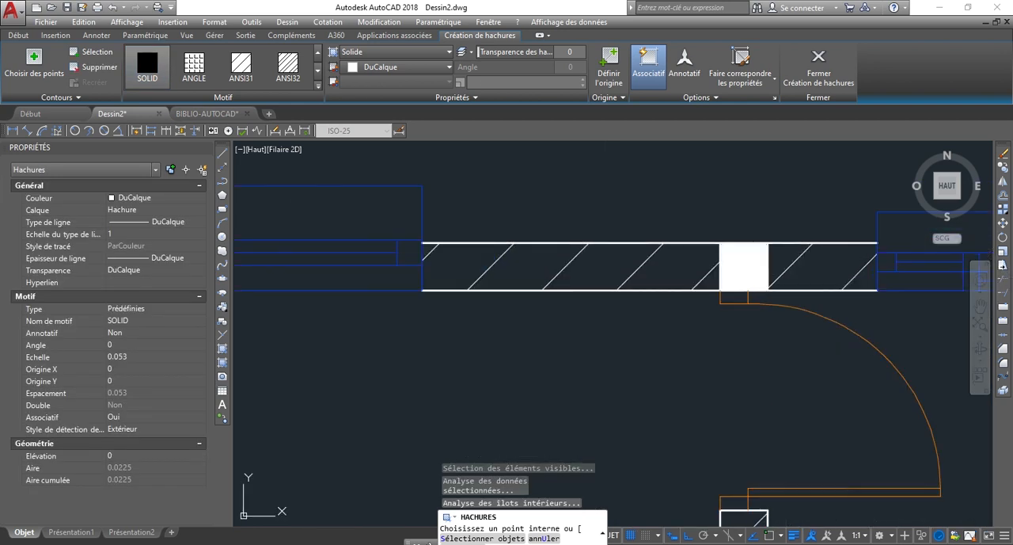
Solid-fill the upper wall junction between SD1 and CHAMBRE 2 and both end junctions of the SD1/SD2 partition.
scroll(602, 229, down, 4)
scroll(617, 237, up, 6)
click(586, 232)
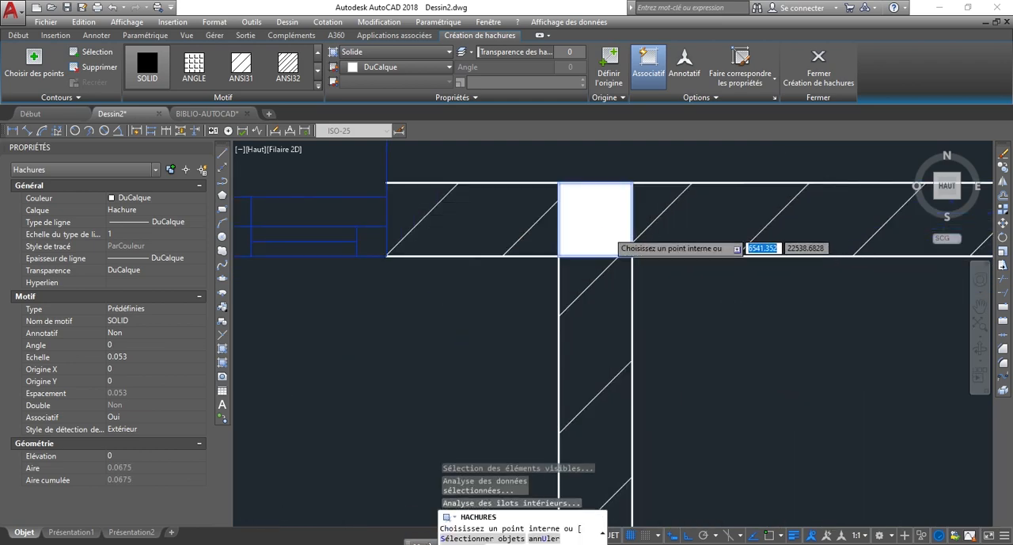
scroll(610, 231, down, 5)
scroll(609, 334, up, 6)
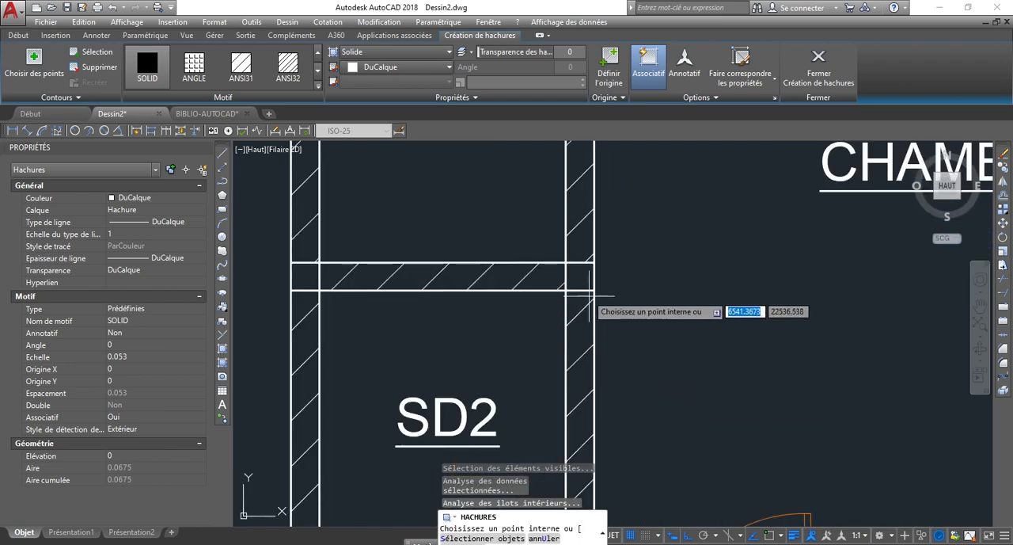
click(582, 277)
click(305, 276)
Solid-fill CHAMBRE 2's upper outer corner and finish the hatch.
scroll(349, 277, down, 5)
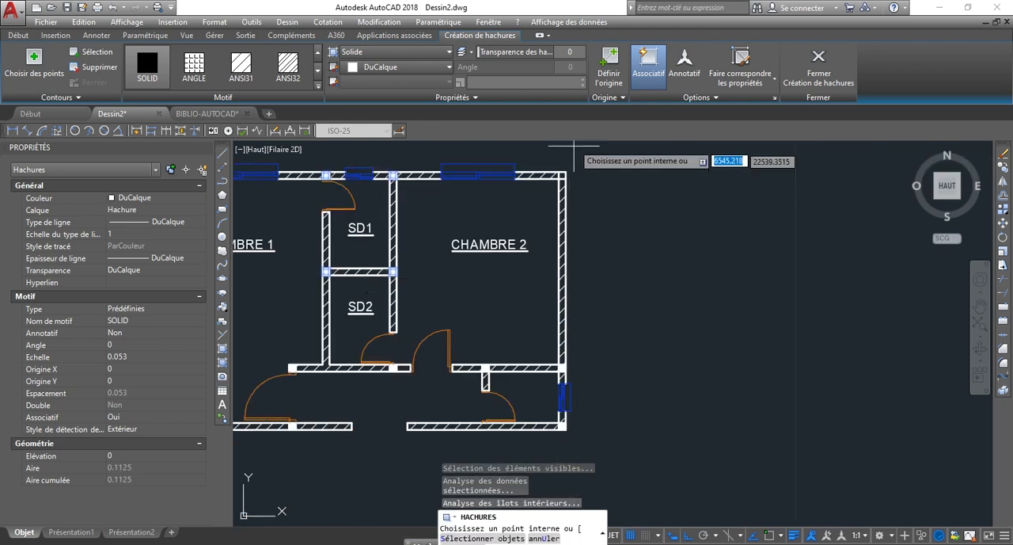
scroll(571, 154, up, 6)
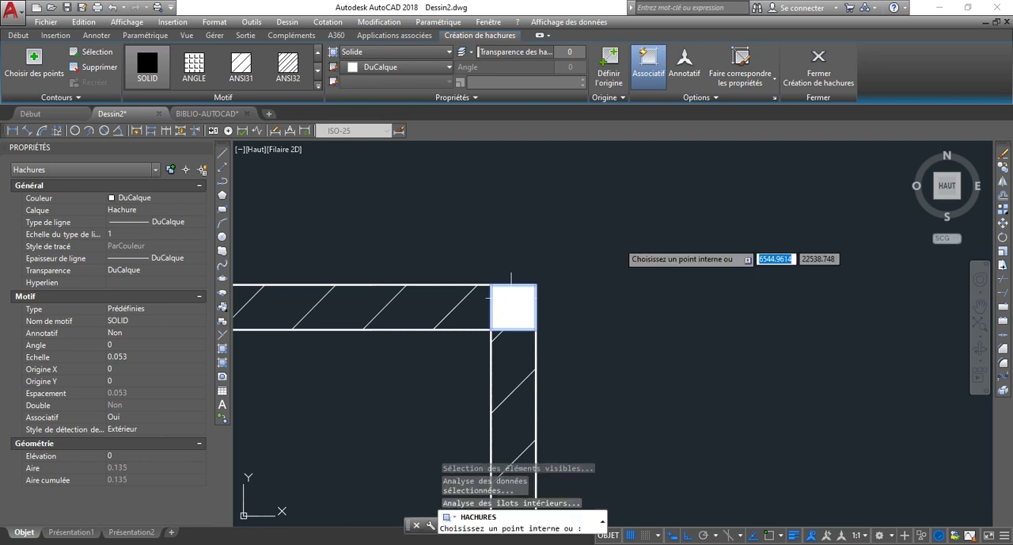
scroll(636, 234, down, 6)
right_click(707, 225)
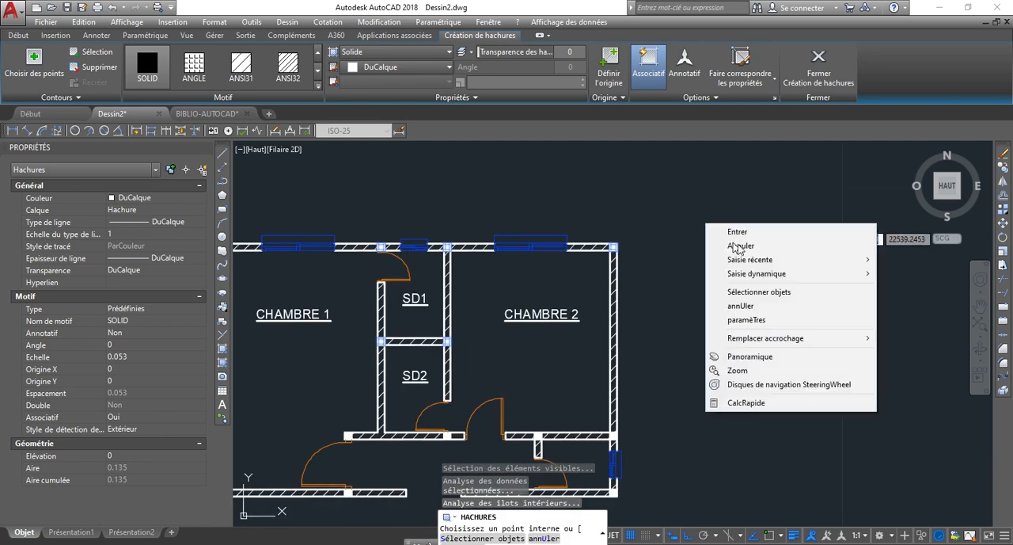
click(748, 232)
Examine the hatching and solid-filled junctions across the whole floor plan.
scroll(656, 226, down, 2)
scroll(532, 388, up, 4)
scroll(745, 386, down, 2)
scroll(544, 314, down, 2)
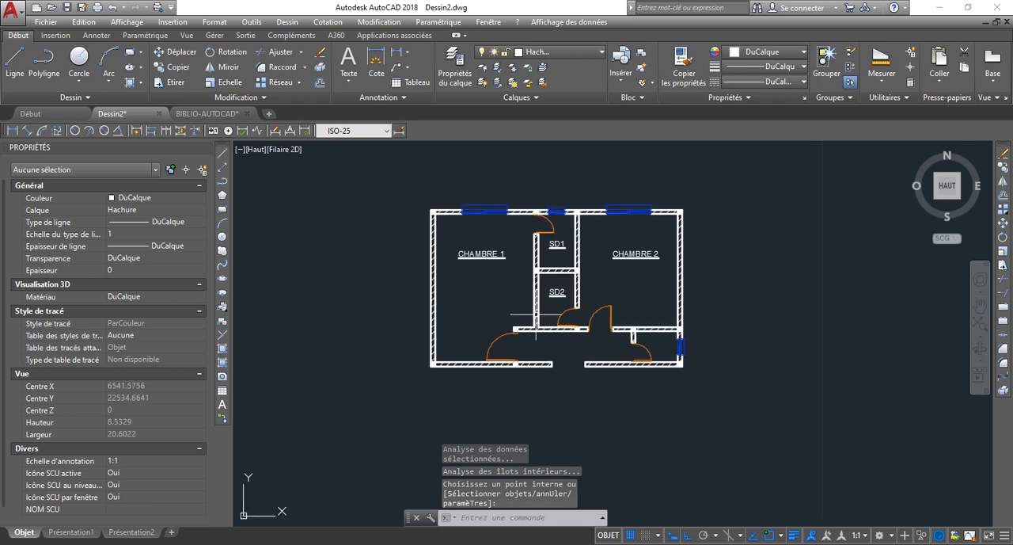
scroll(414, 229, up, 5)
scroll(453, 235, down, 4)
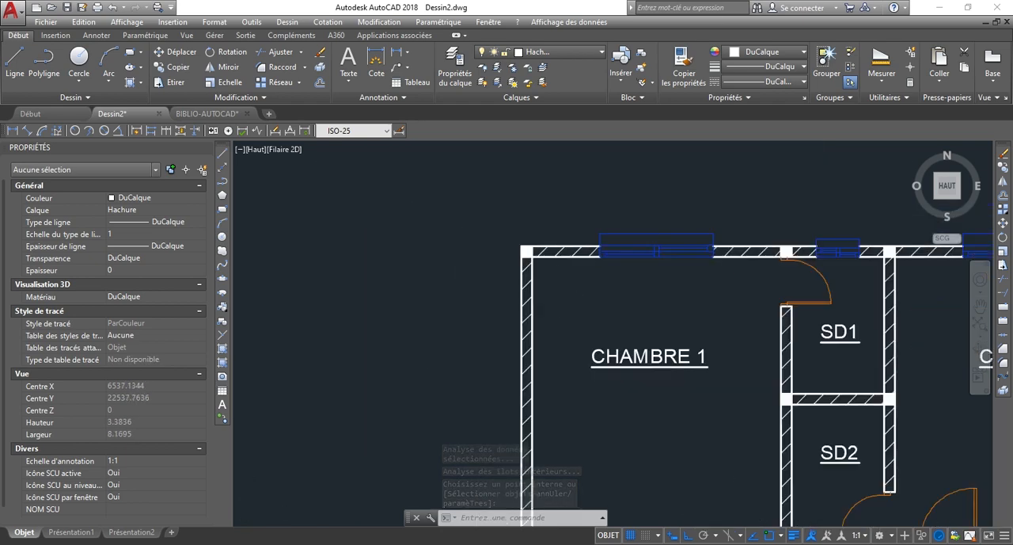
scroll(676, 338, up, 4)
scroll(673, 335, down, 2)
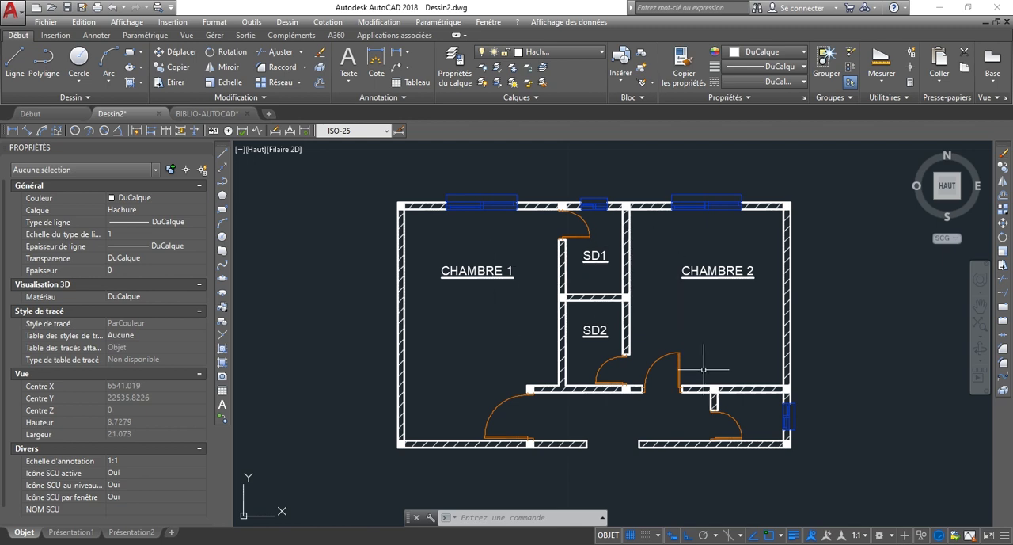
scroll(536, 320, up, 2)
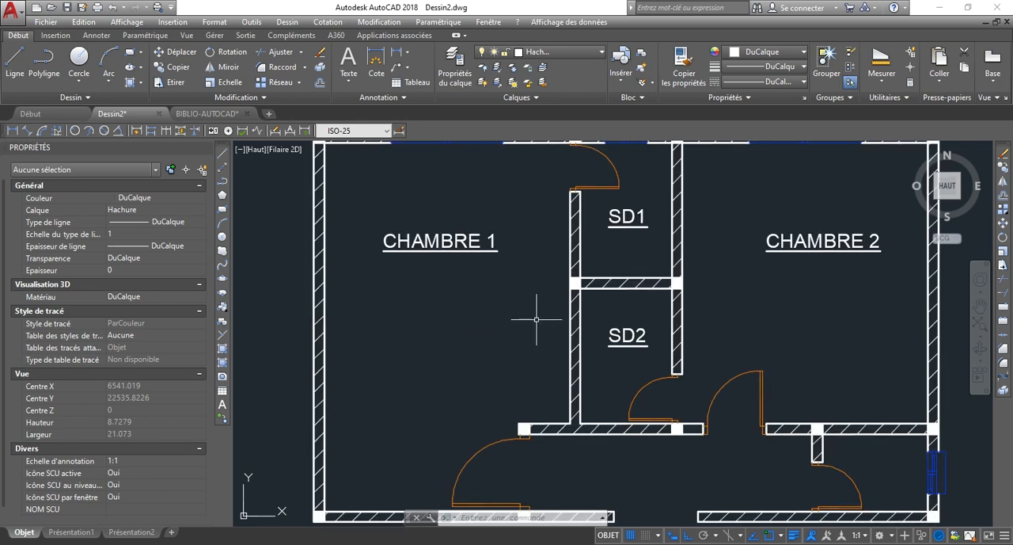
Copy the plan-view washbasin from the BIBLIO-AUTOCAD drawing with a base point on its back edge, and paste it into CHAMBRE 1 in Dessin2.
click(221, 117)
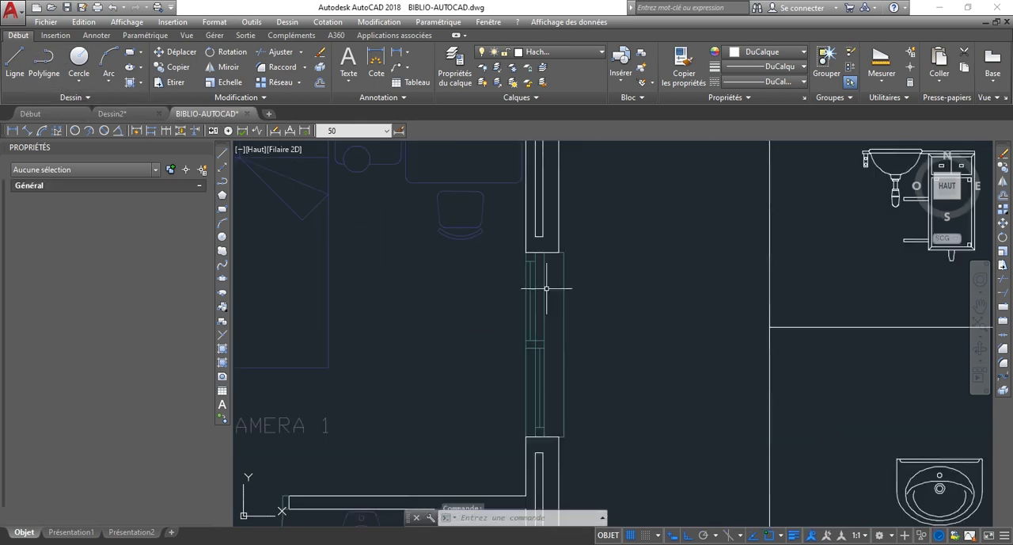
scroll(781, 339, down, 3)
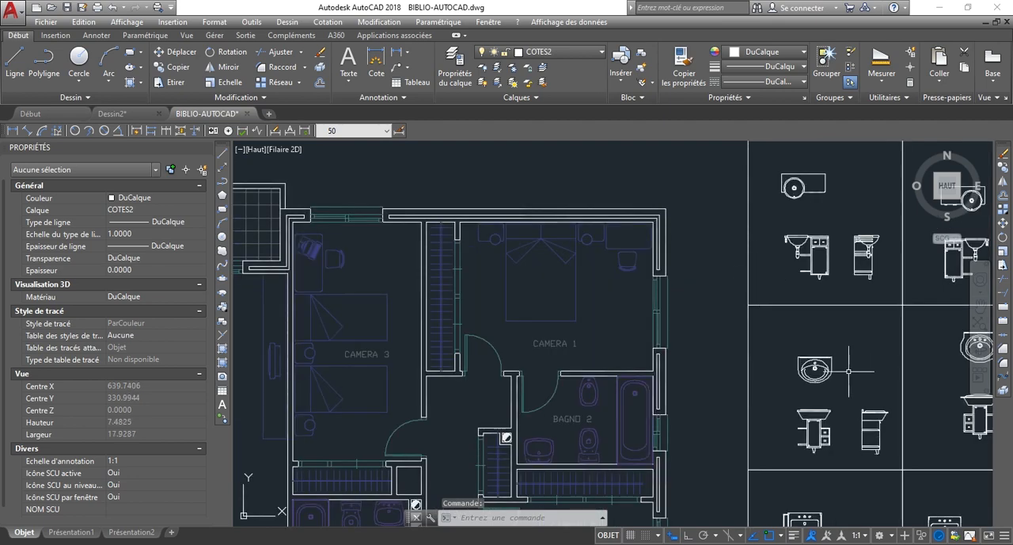
scroll(850, 370, up, 5)
scroll(810, 366, down, 2)
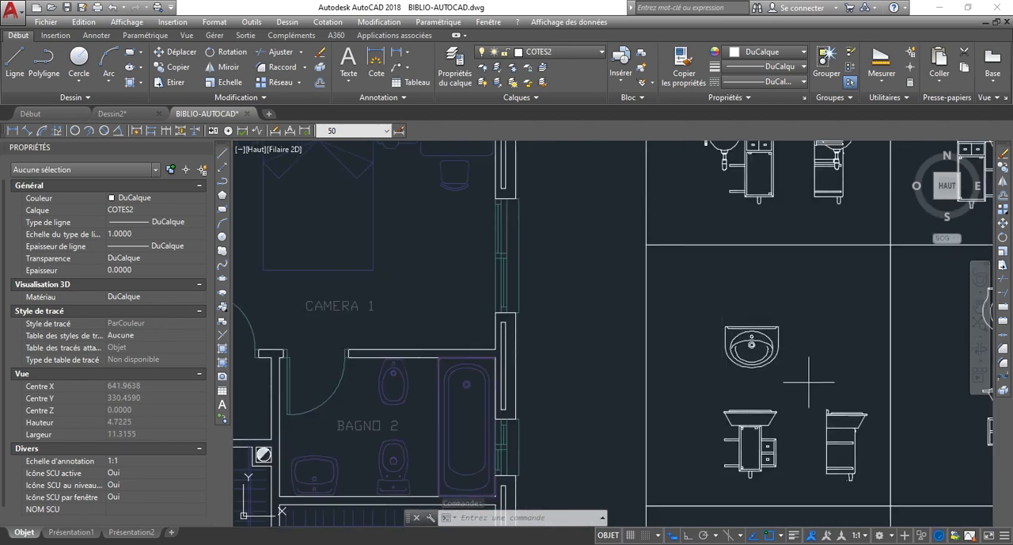
click(809, 381)
click(715, 301)
scroll(782, 345, up, 2)
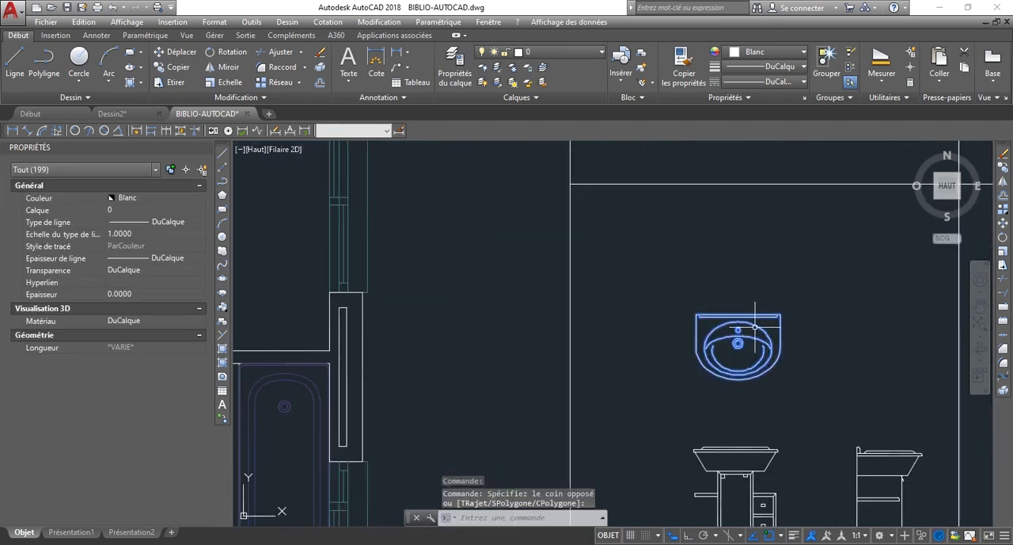
right_click(755, 326)
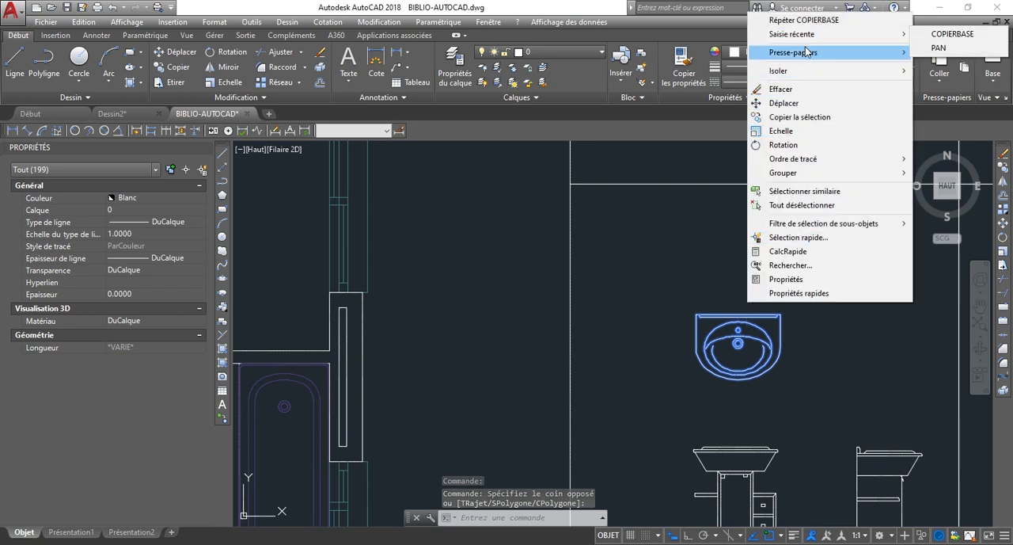
mouse_move(806, 52)
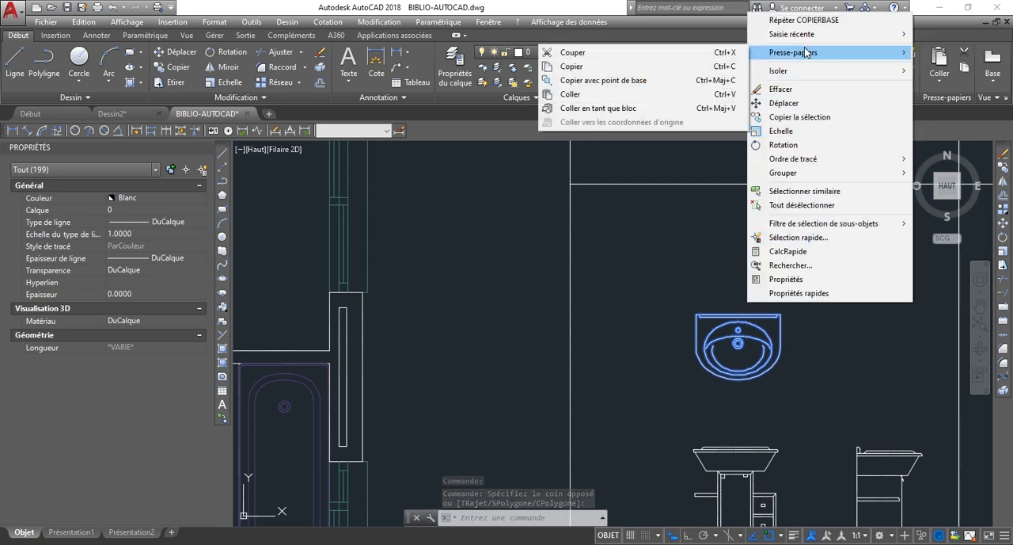
click(673, 80)
click(710, 314)
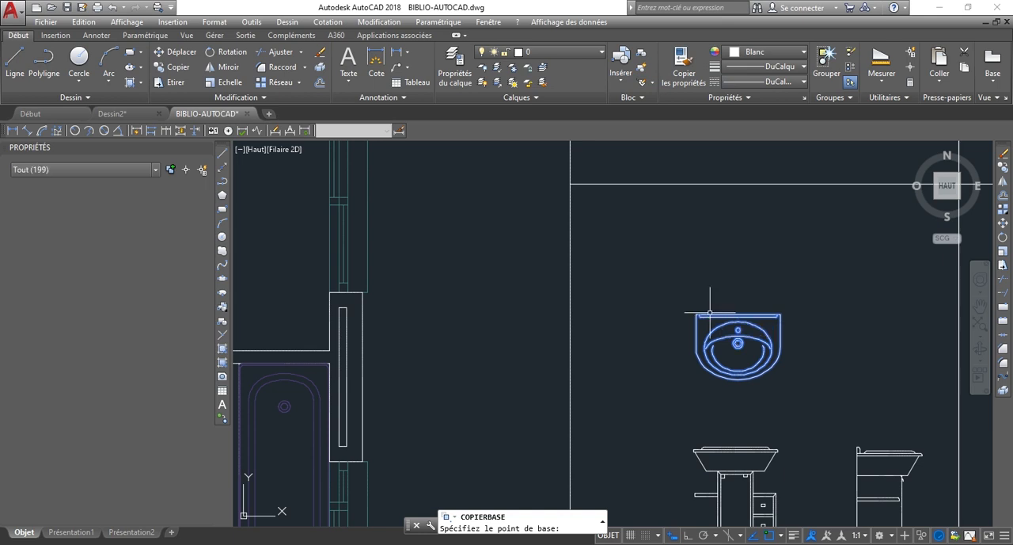
click(111, 113)
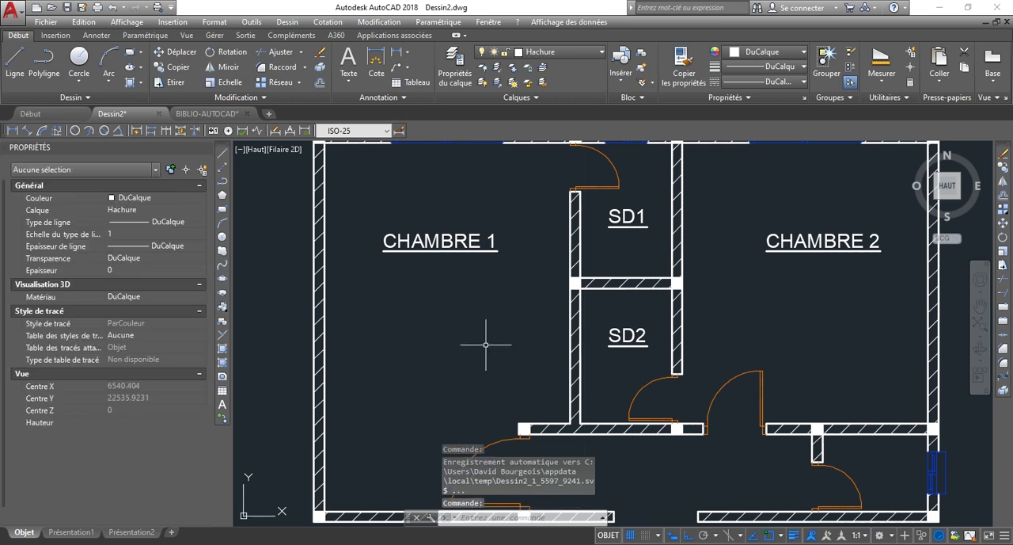
key(ctrl+v)
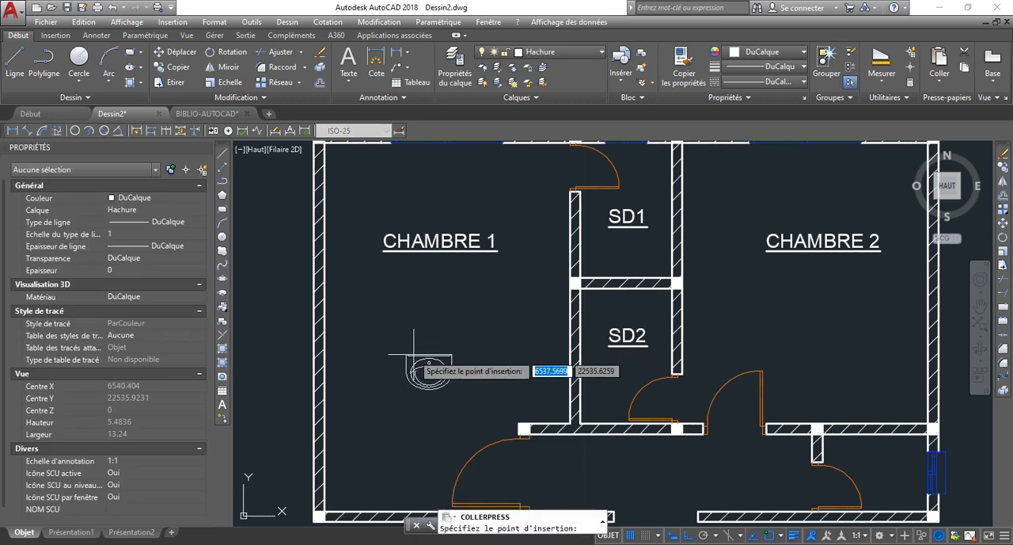
Create a new layer named Amenagement.
click(449, 61)
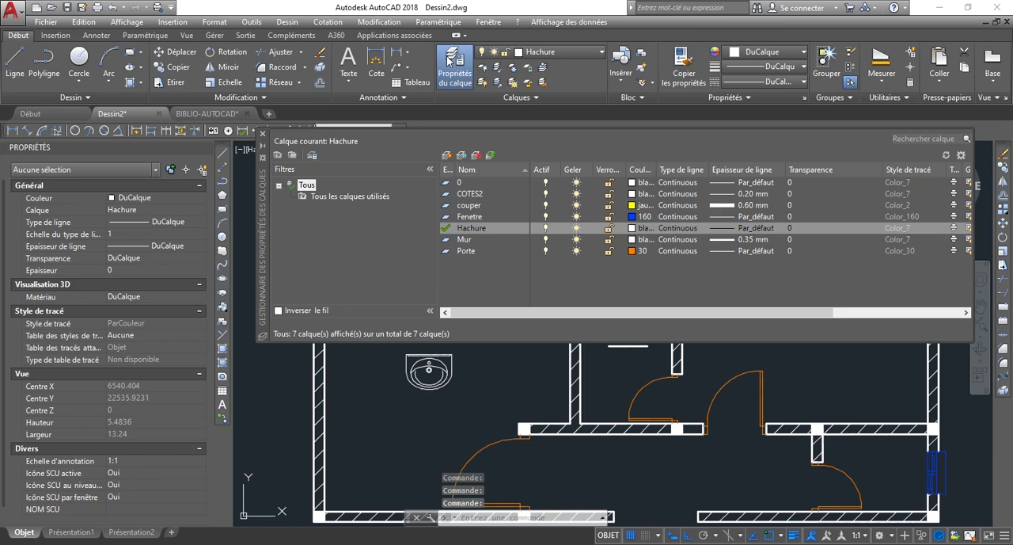
right_click(476, 291)
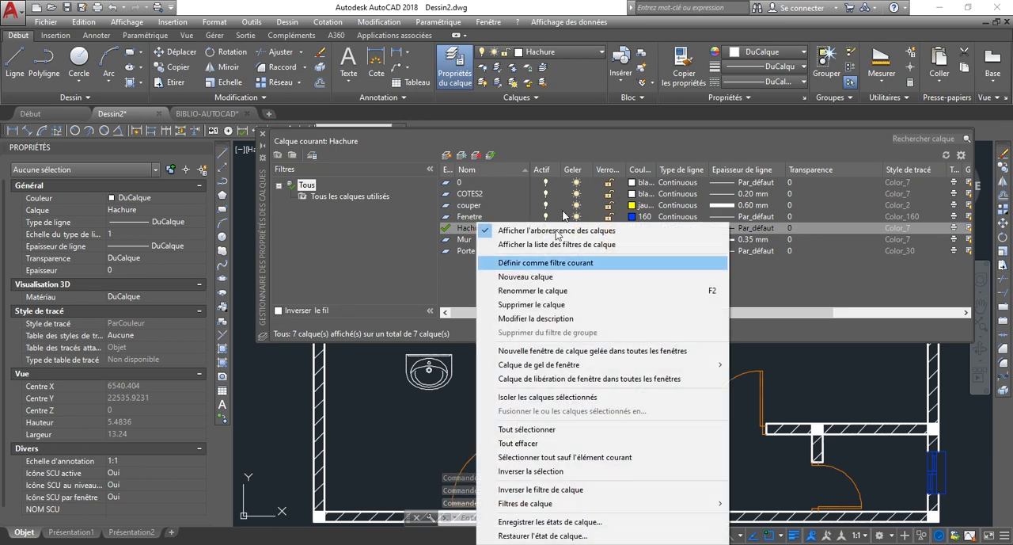
click(555, 276)
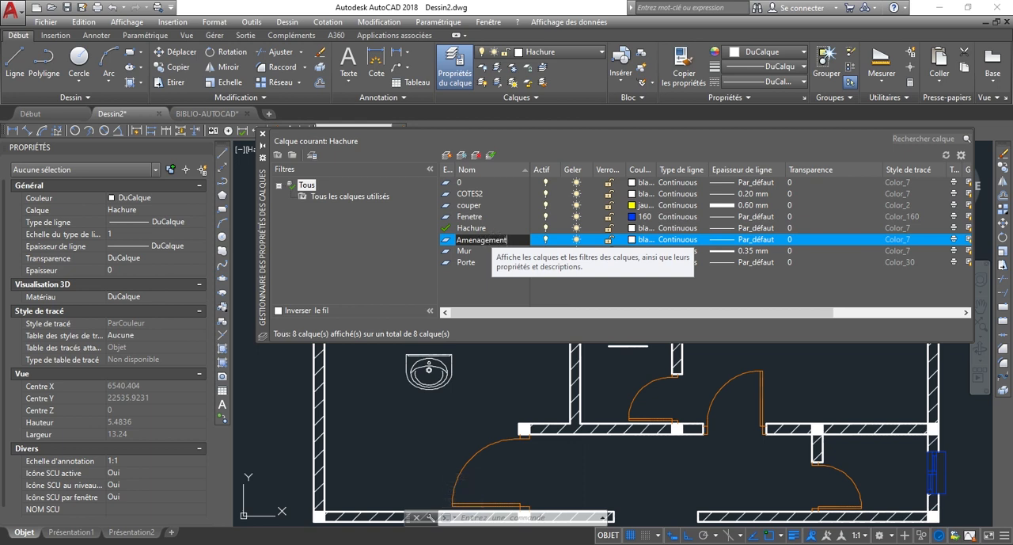
double_click(491, 239)
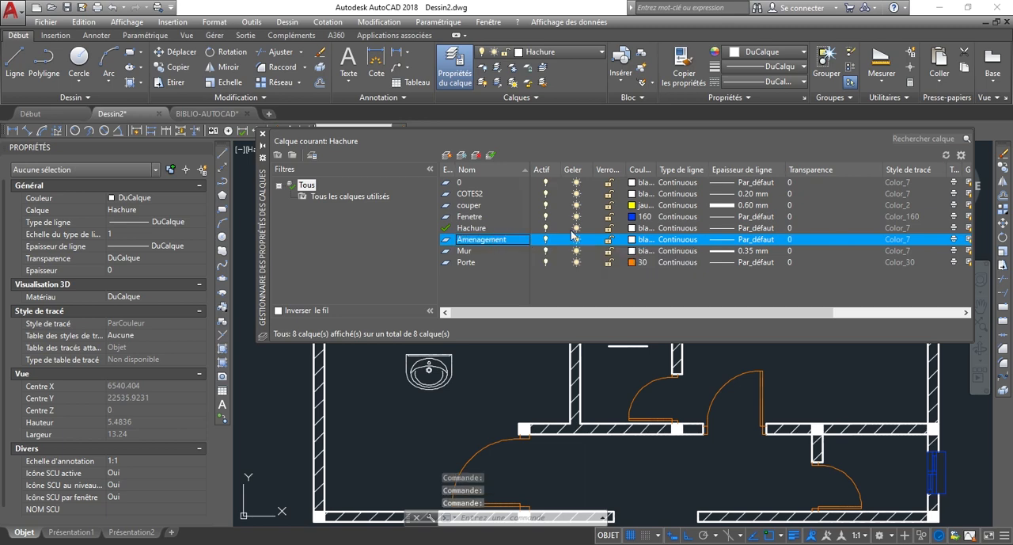
Set the Amenagement layer's colour to index 84 and make it the current layer.
click(633, 239)
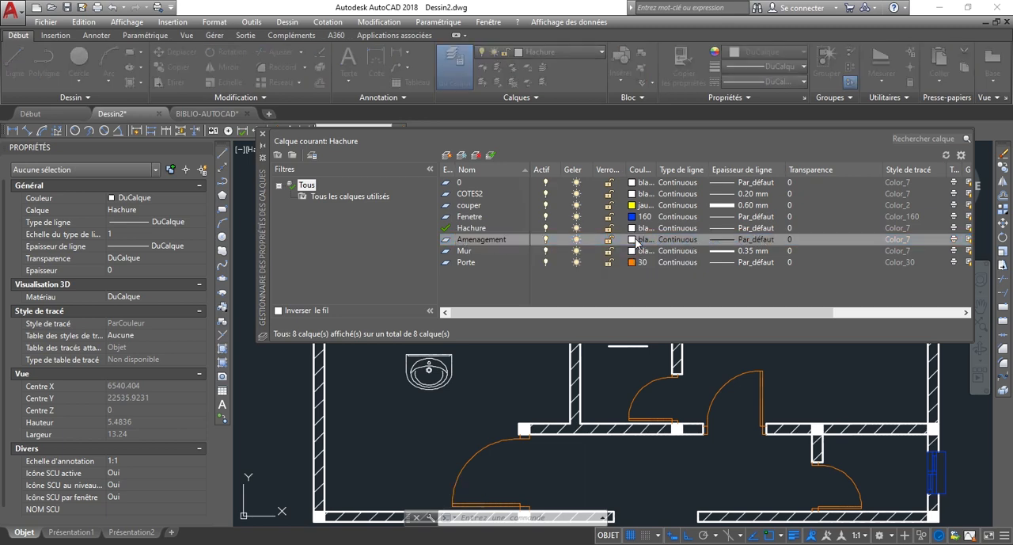
click(457, 221)
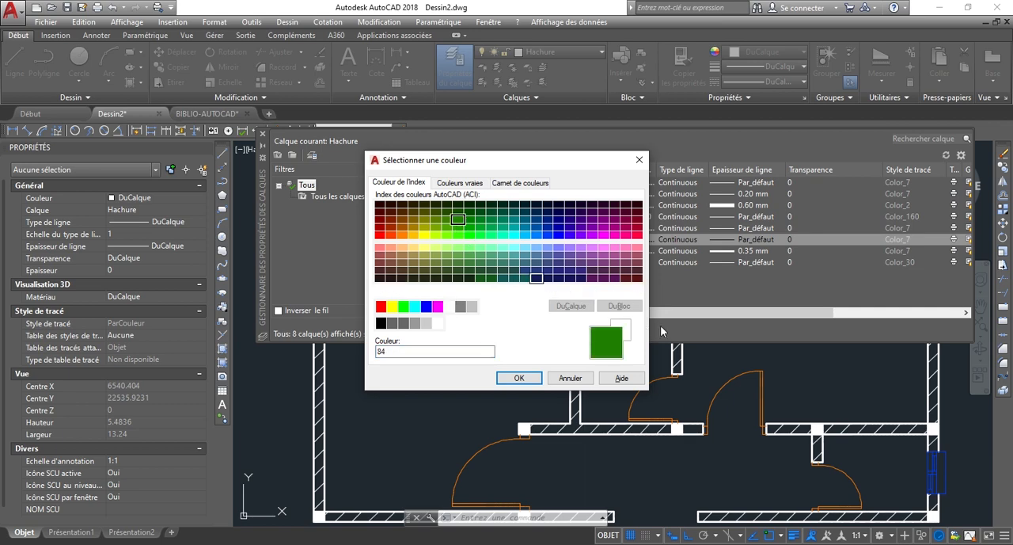
click(520, 378)
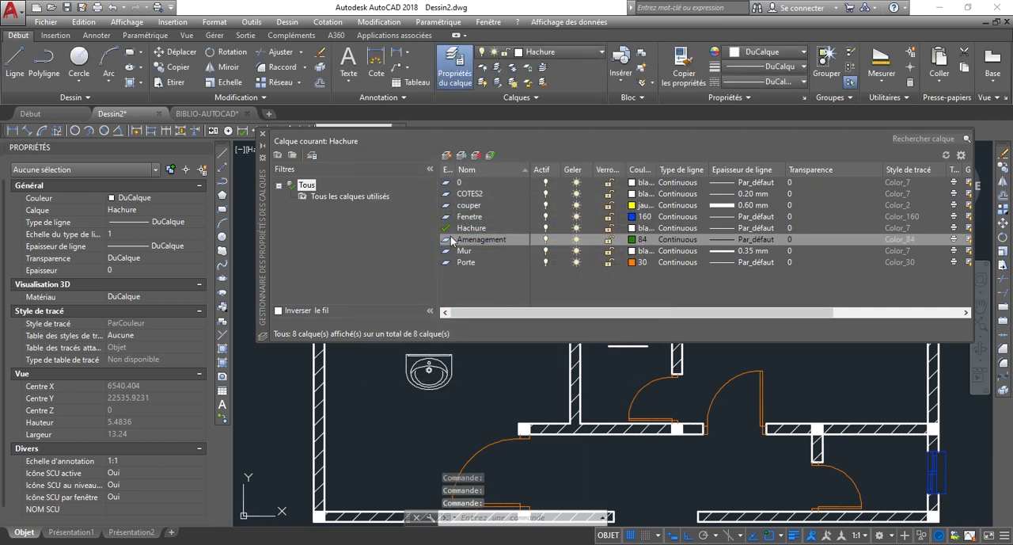
double_click(446, 241)
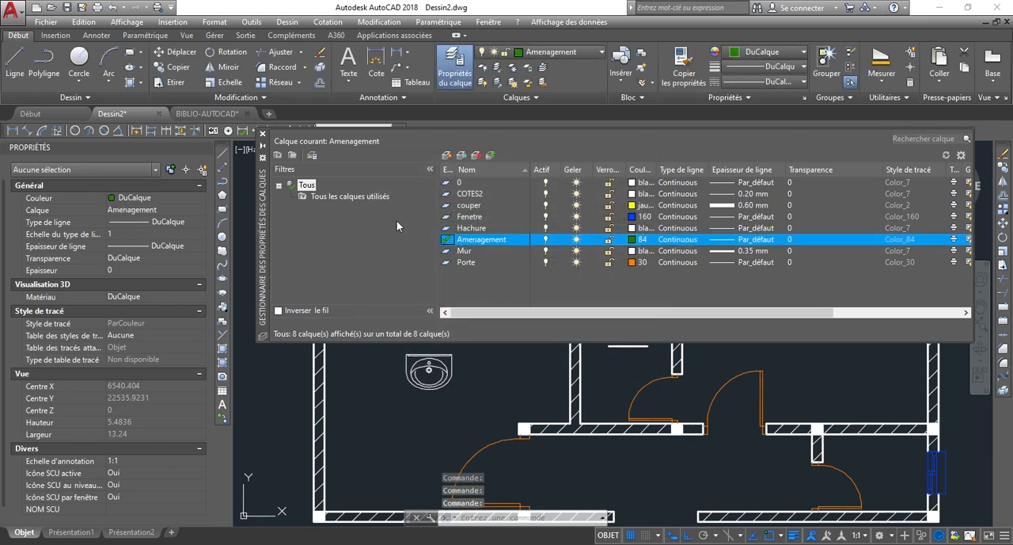
click(263, 135)
Assign all the pasted washbasin geometry in CHAMBRE 1 to the Amenagement layer.
scroll(474, 344, down, 2)
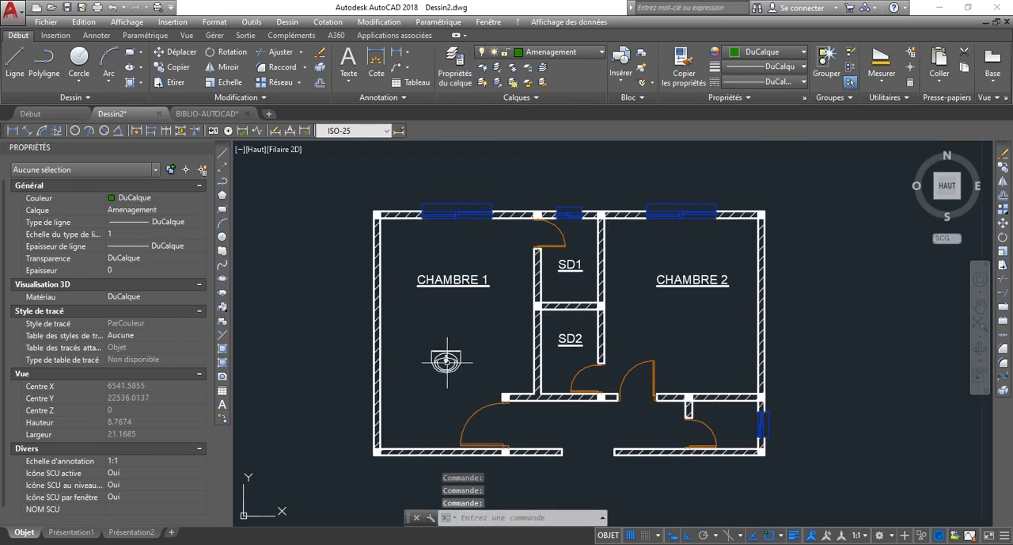
scroll(452, 365, up, 5)
click(543, 375)
click(327, 256)
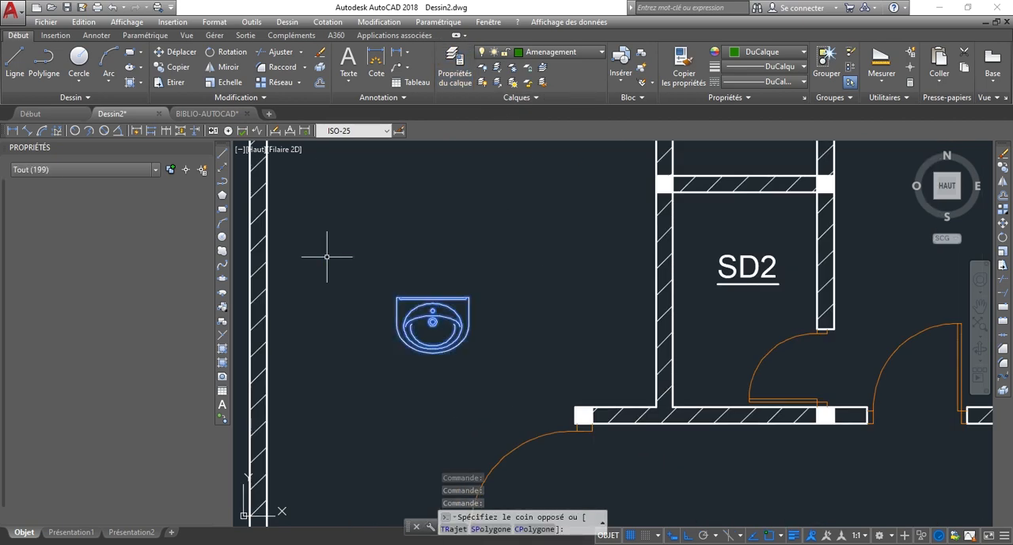
click(568, 51)
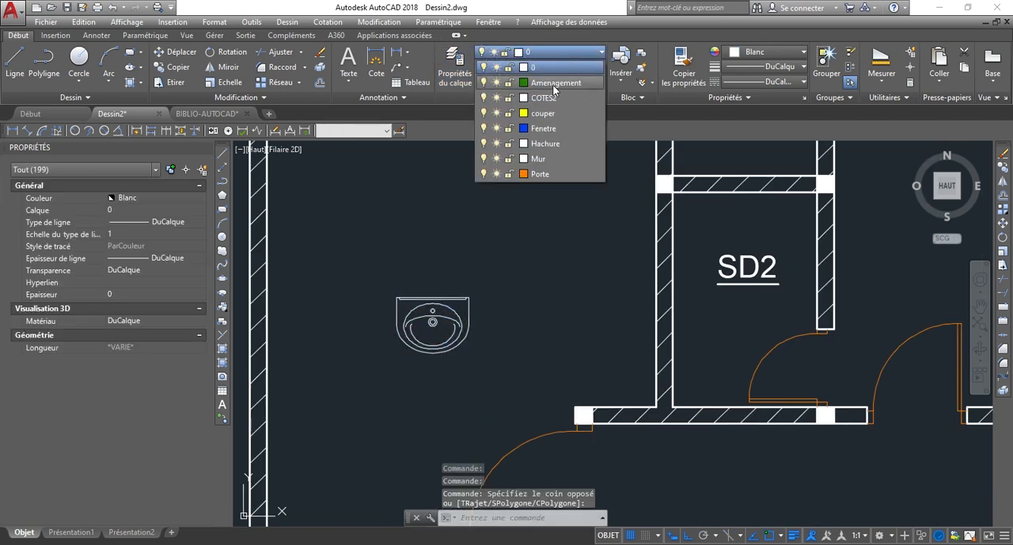
click(554, 83)
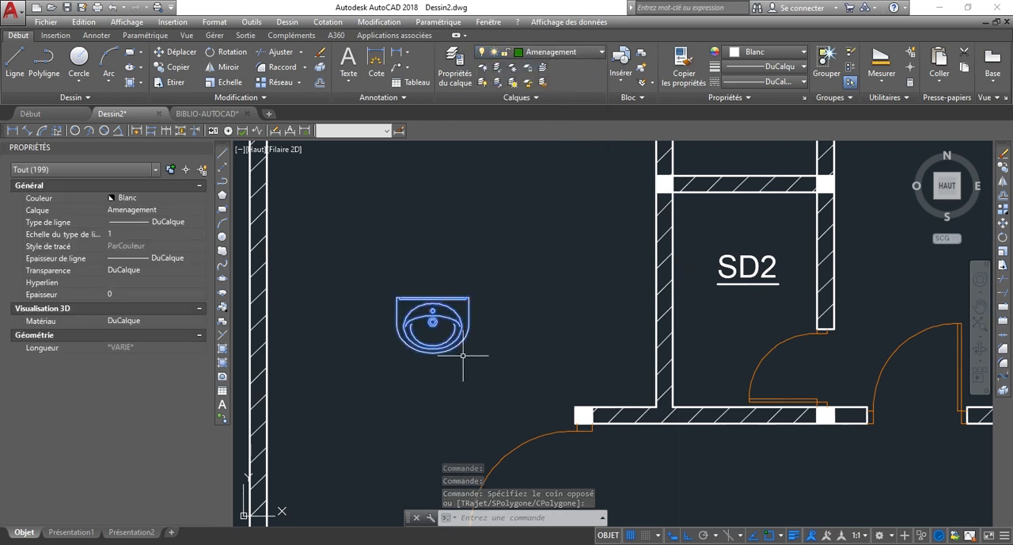
Convert the washbasin geometry into a block named lavabo, with its base point at the right corner of the back edge.
click(55, 35)
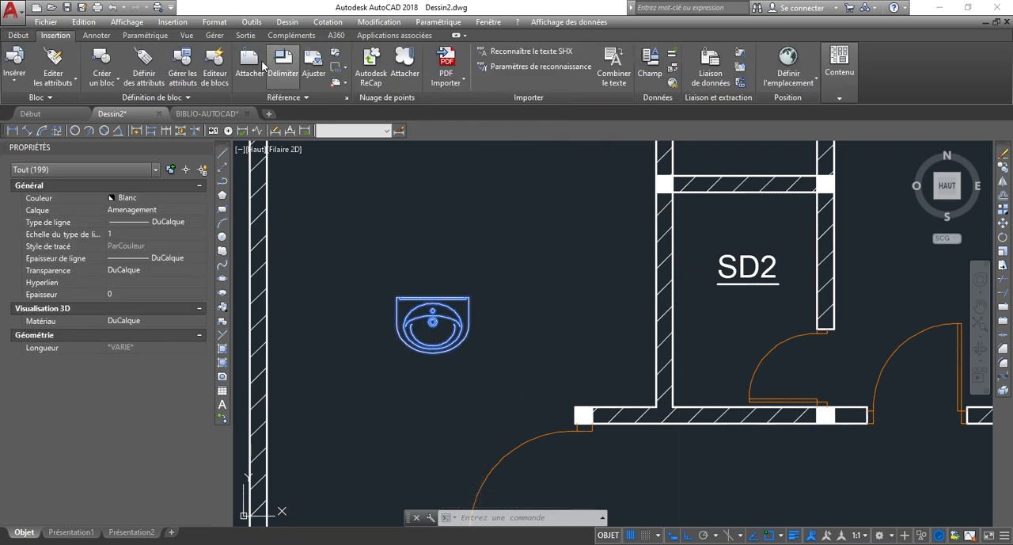
click(102, 79)
click(126, 103)
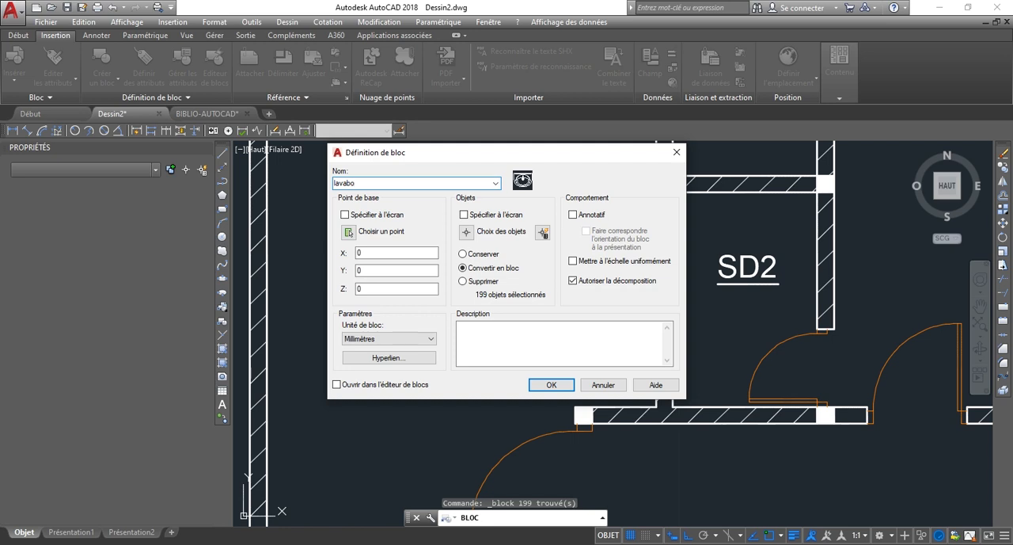
click(349, 232)
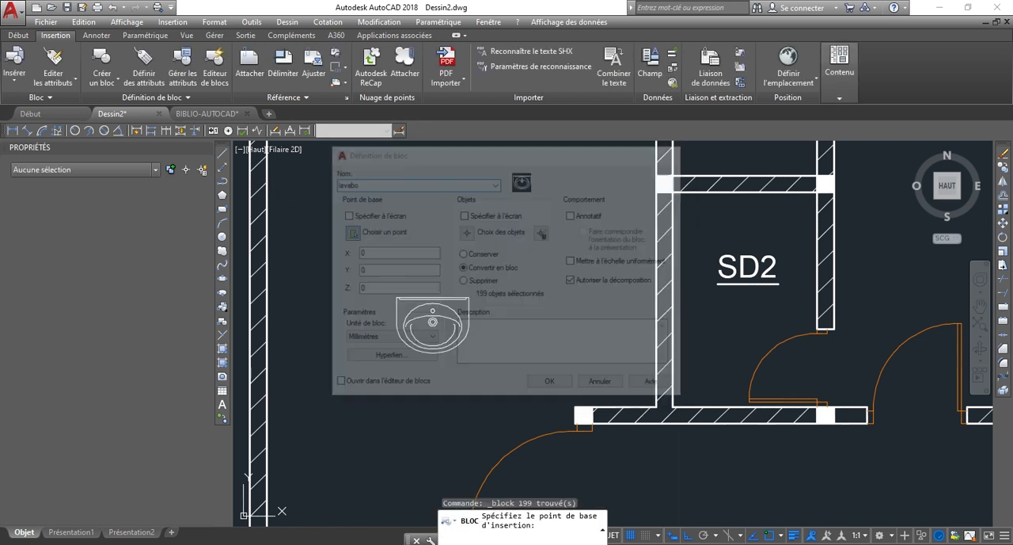
click(469, 297)
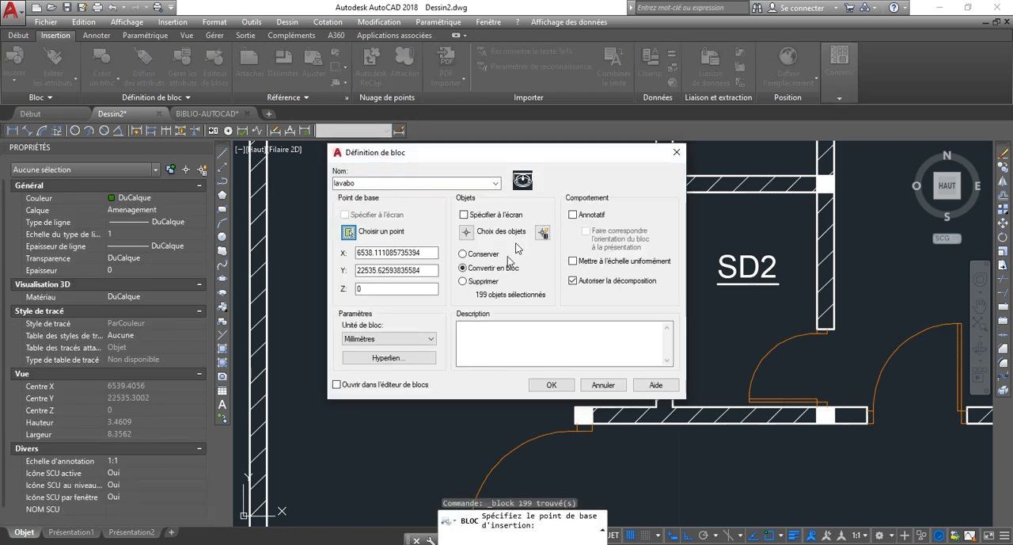
click(552, 384)
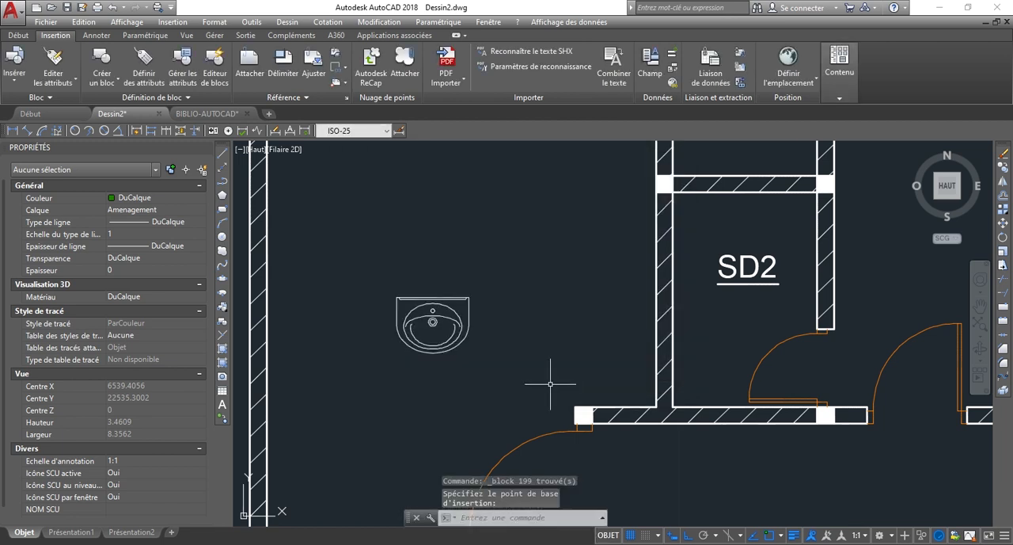
Examine the SD1 bathroom around its door and window for a place to put the washbasin.
scroll(492, 348, down, 4)
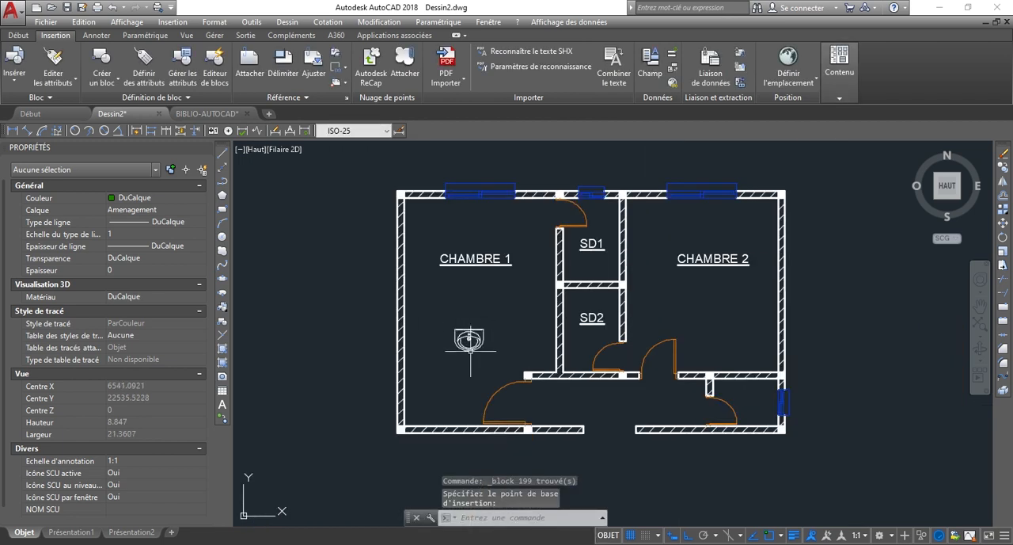
scroll(446, 367, up, 2)
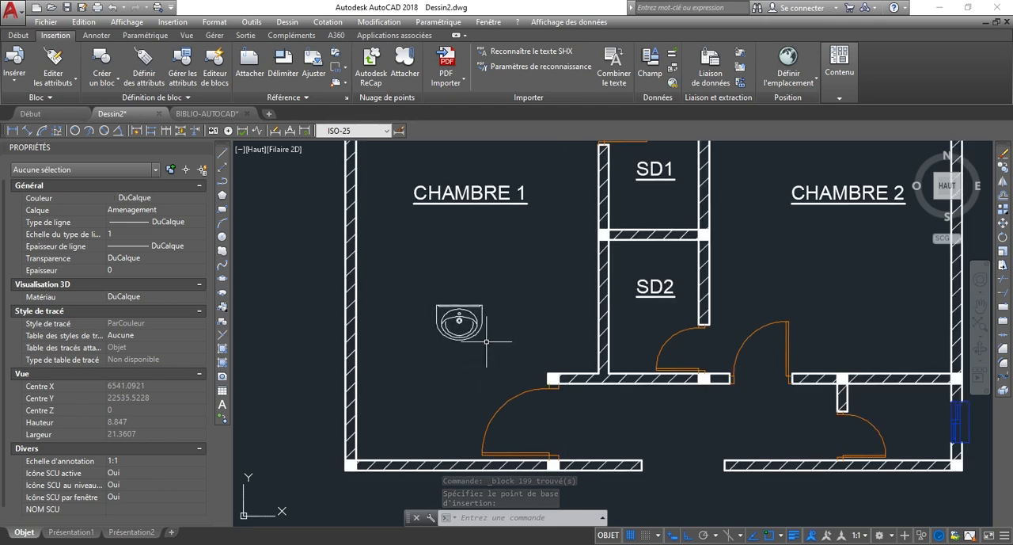
scroll(491, 331, down, 2)
scroll(615, 220, up, 2)
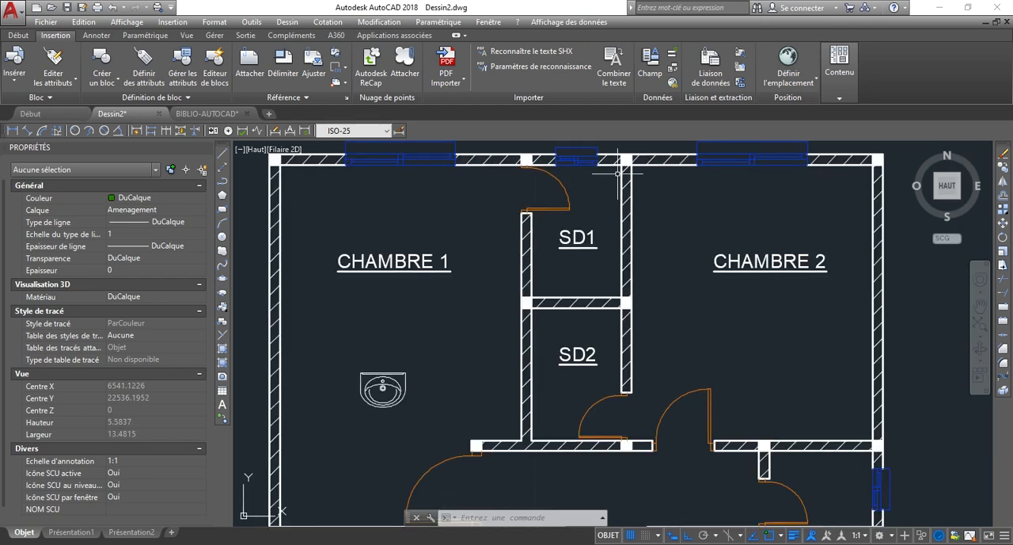
scroll(614, 171, up, 2)
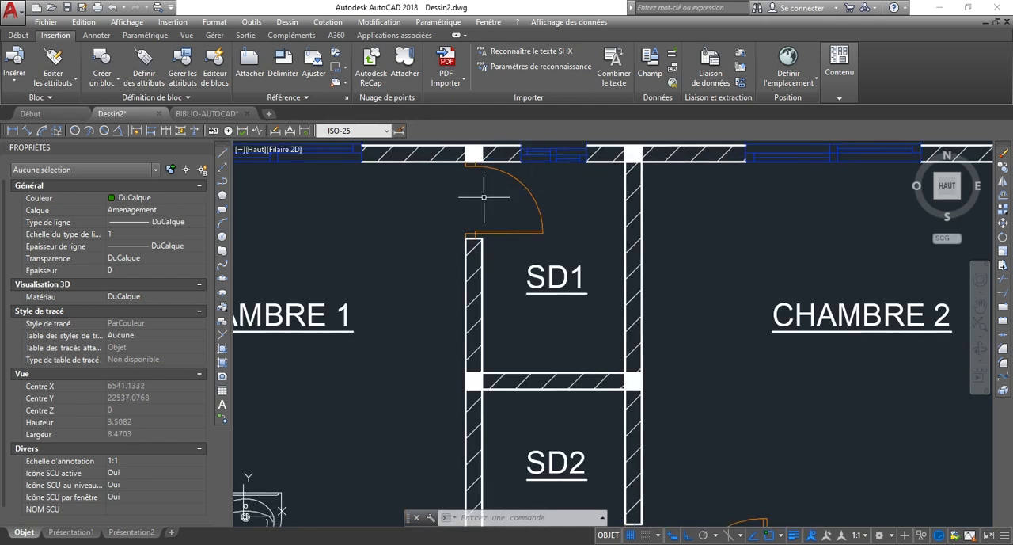
scroll(483, 198, down, 2)
scroll(500, 192, up, 2)
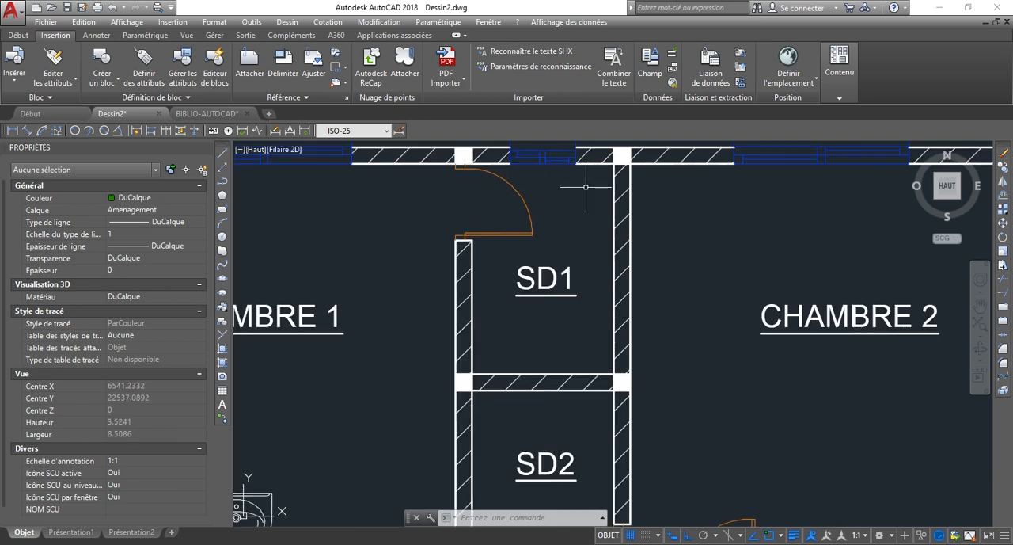
scroll(508, 258, down, 2)
Rotate the lavabo block 270° about a point near its centre.
click(360, 475)
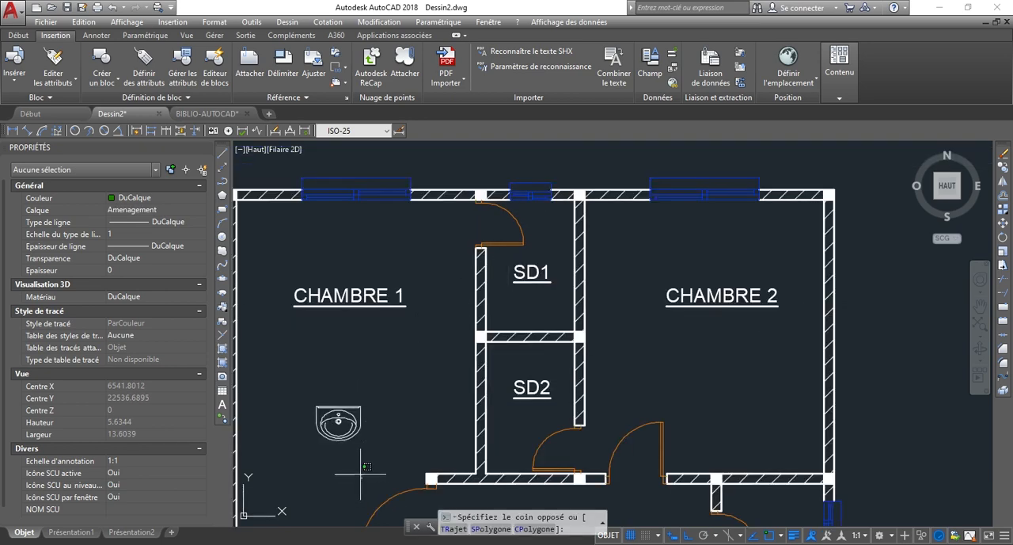
click(314, 384)
scroll(364, 431, up, 1)
scroll(423, 380, down, 2)
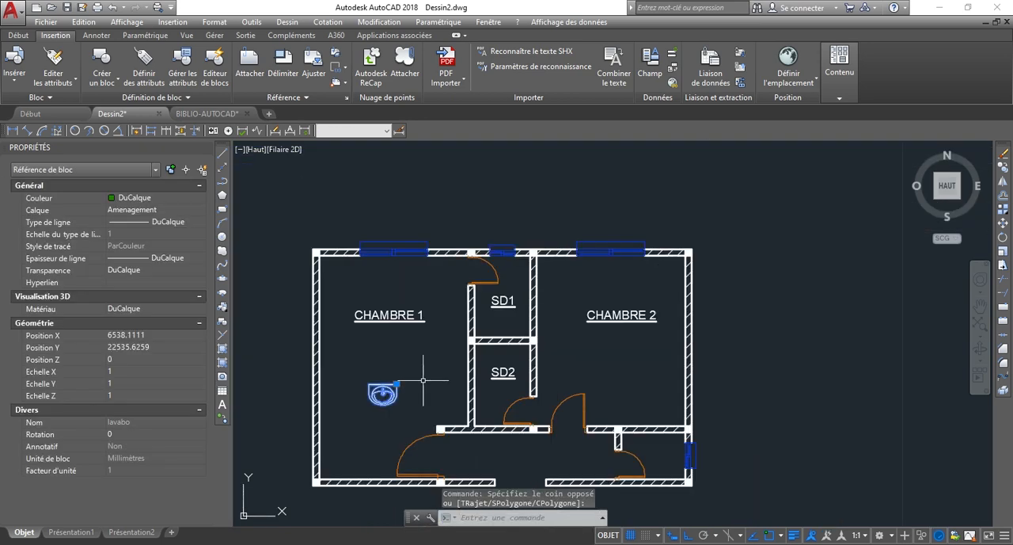
key(Return)
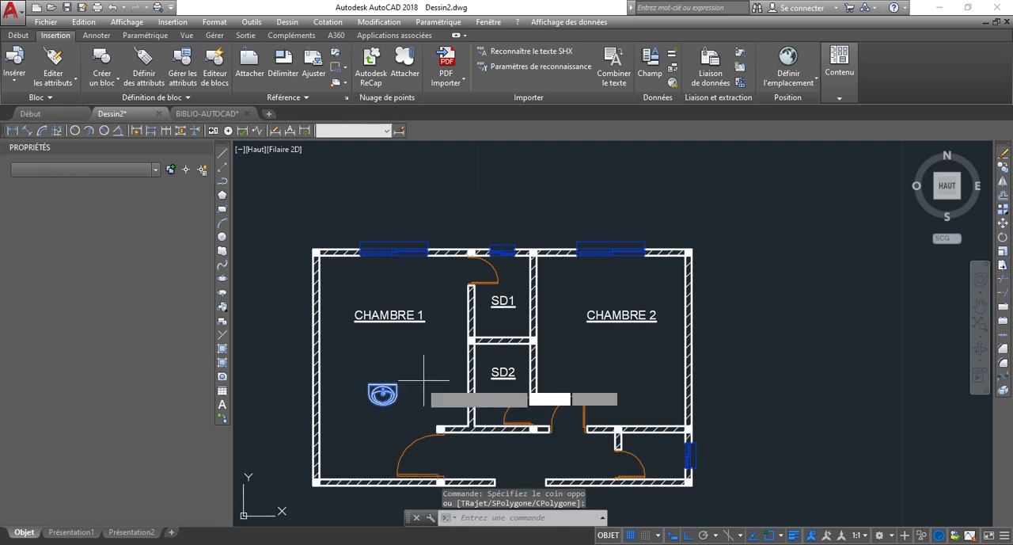
click(388, 395)
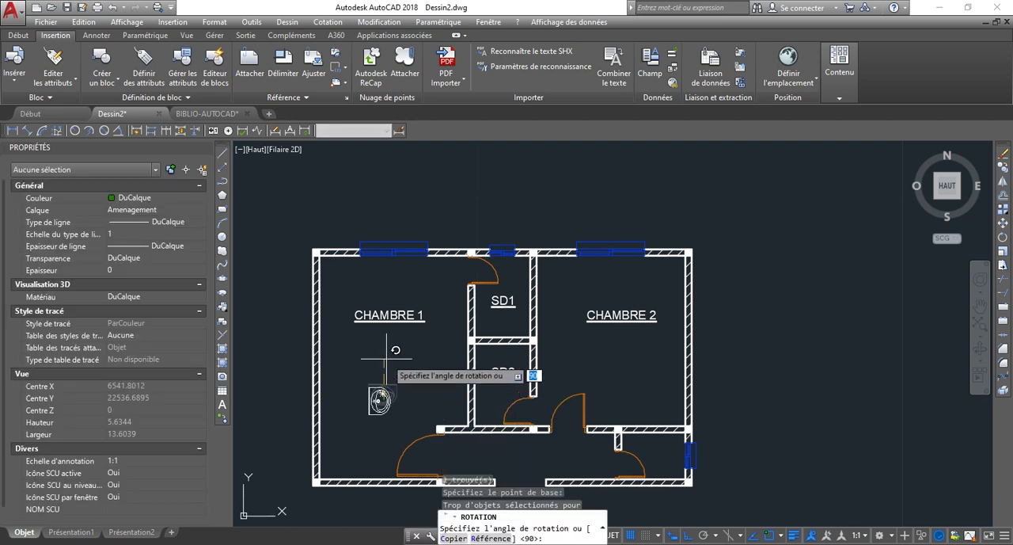
scroll(366, 378, up, 2)
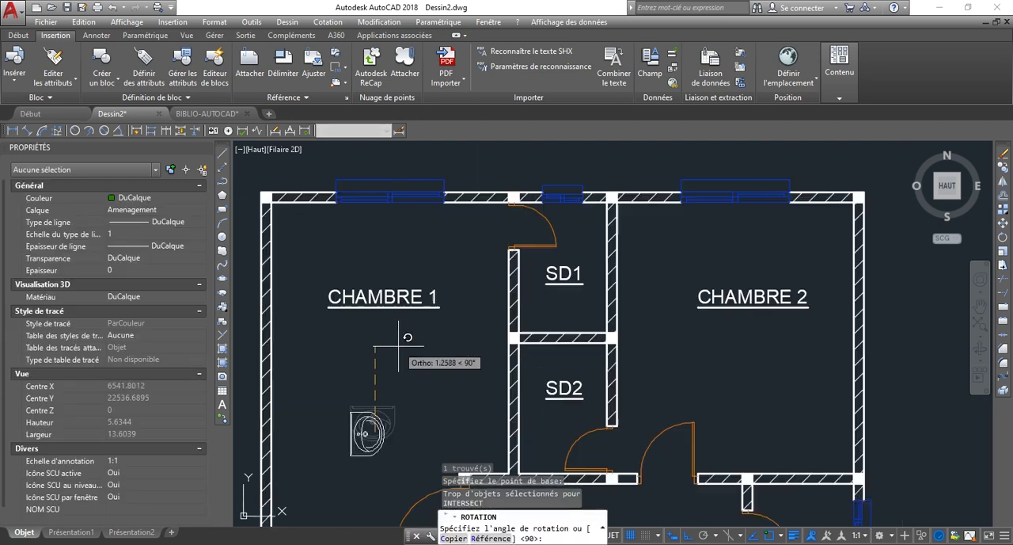
click(363, 486)
Move the lavabo block by its upper back corner, with Ortho off, into SD1's inner corner at the exterior wall and the CHAMBRE 2 partition.
scroll(396, 453, up, 4)
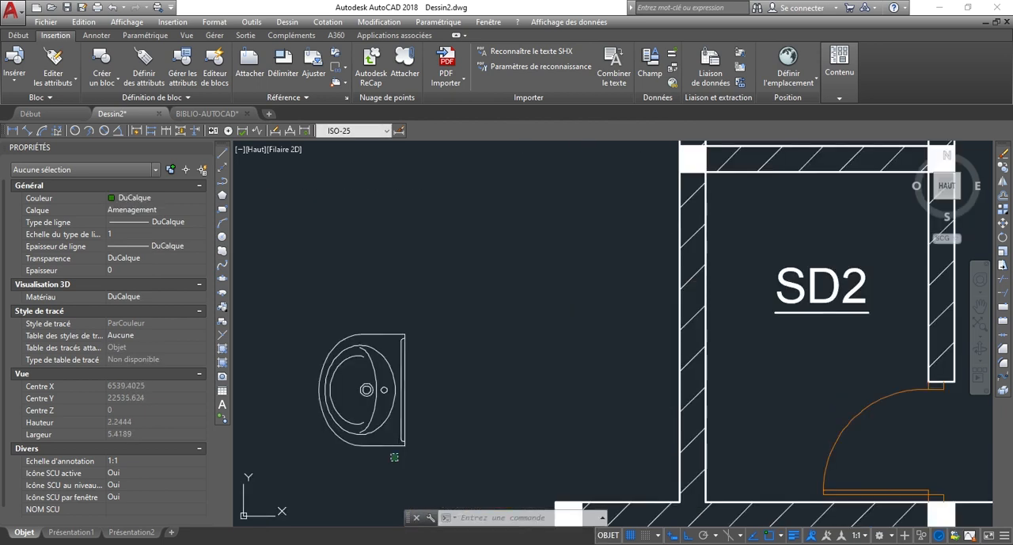
click(394, 457)
click(383, 446)
text(DP)
key(Return)
scroll(379, 317, up, 4)
scroll(374, 317, up, 2)
click(484, 388)
scroll(443, 360, down, 4)
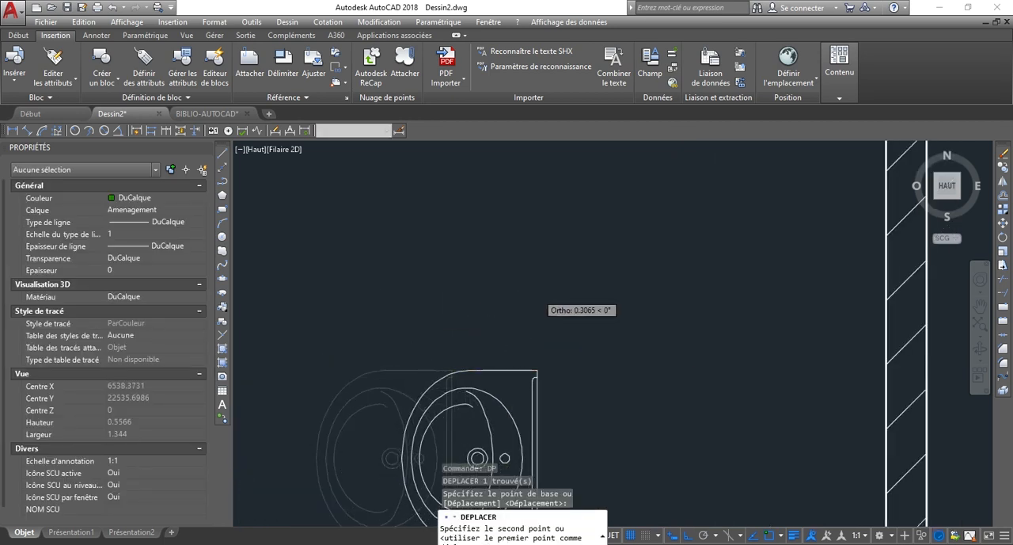
scroll(545, 284, down, 6)
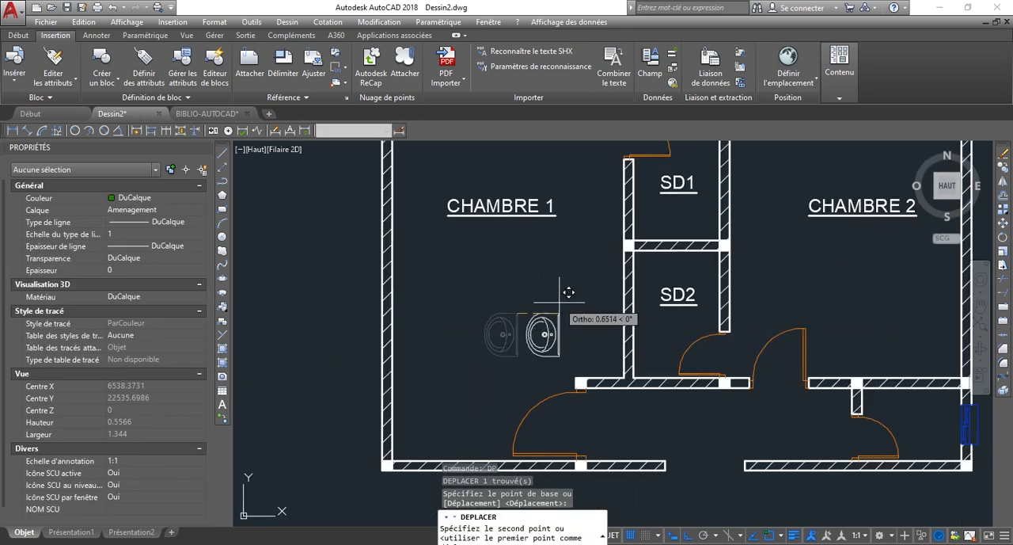
scroll(577, 304, down, 5)
scroll(577, 305, up, 8)
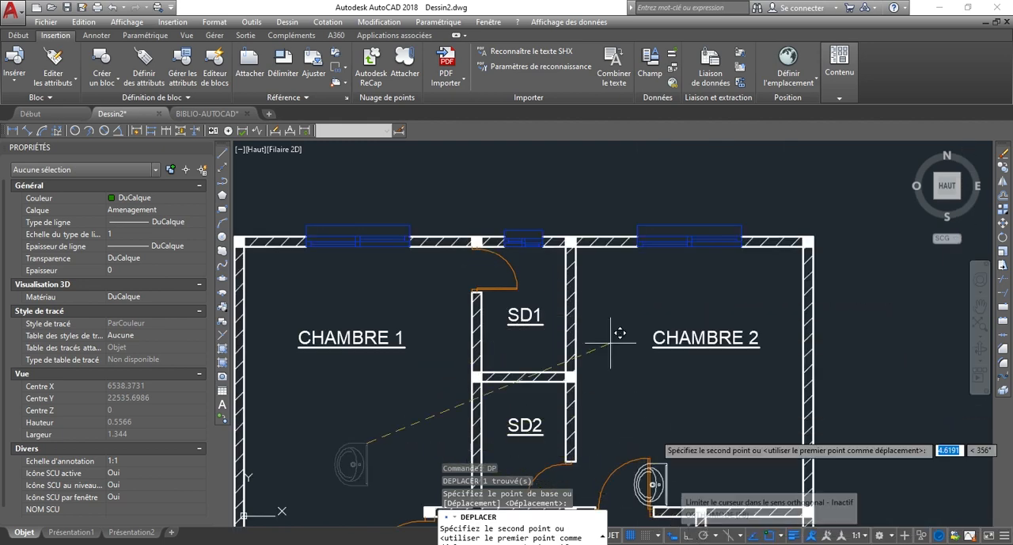
scroll(569, 243, up, 10)
scroll(610, 299, up, 3)
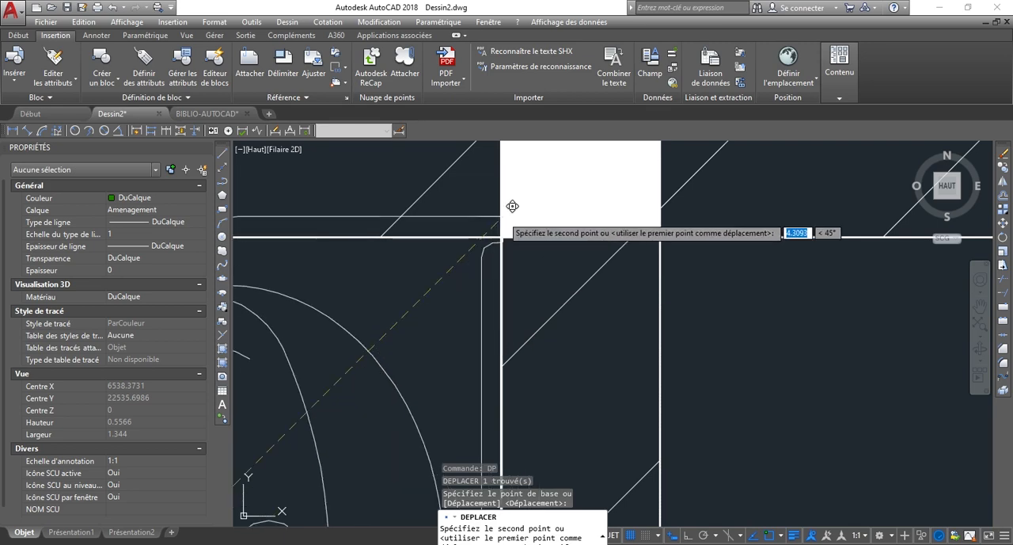
key(F8)
scroll(565, 242, down, 10)
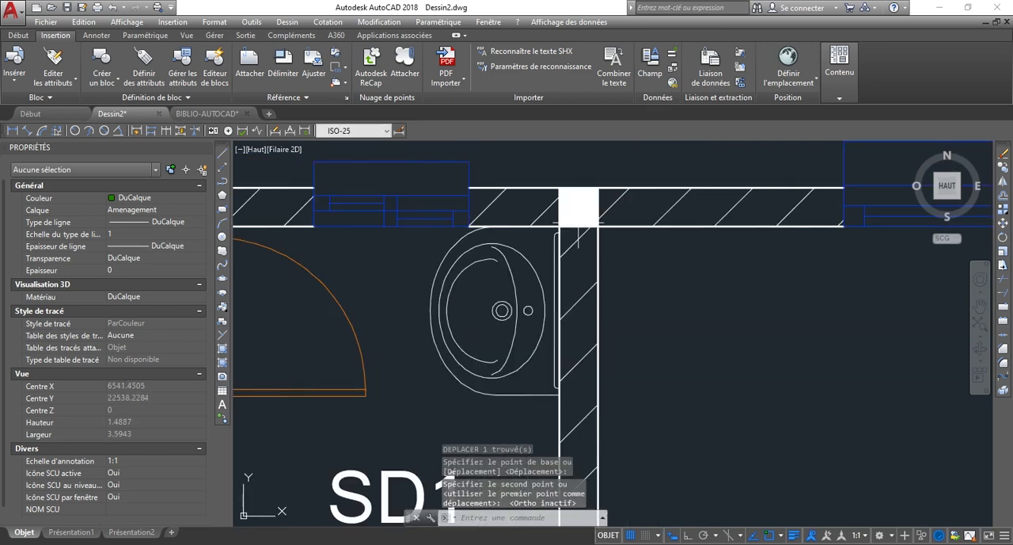
scroll(549, 257, up, 2)
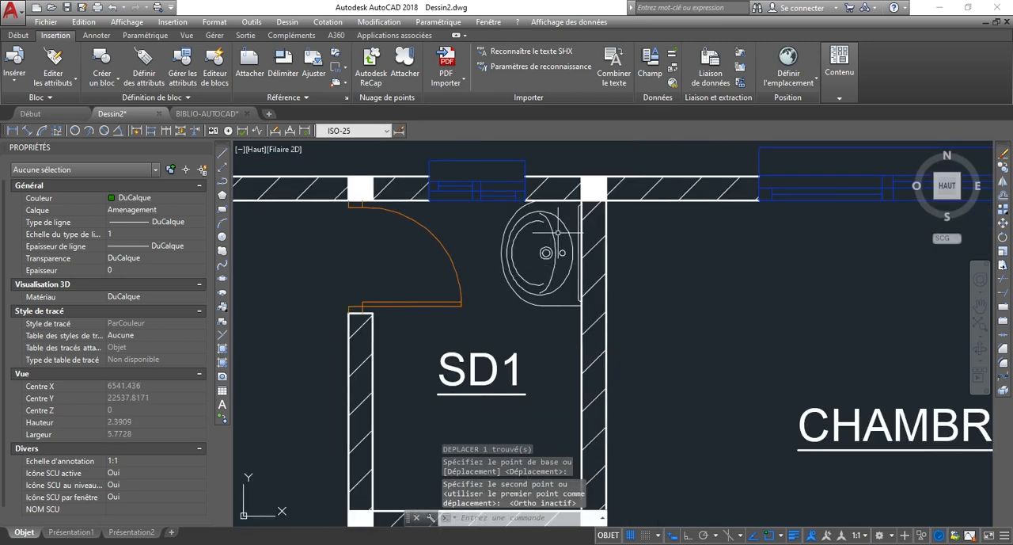
scroll(540, 271, down, 2)
Select the lavabo block placed in SD1.
click(535, 249)
scroll(535, 249, down, 2)
scroll(535, 248, up, 2)
scroll(507, 251, down, 3)
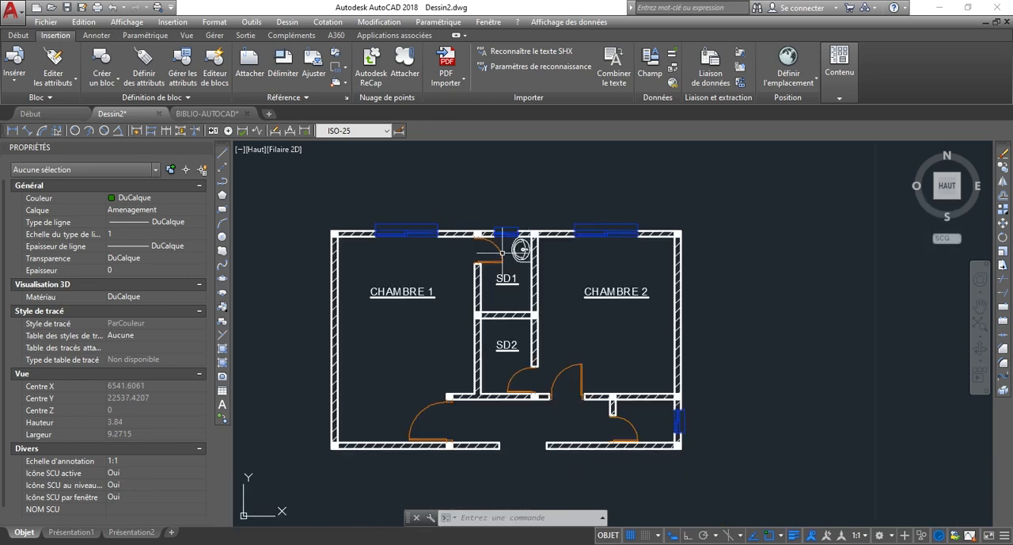
scroll(531, 259, up, 6)
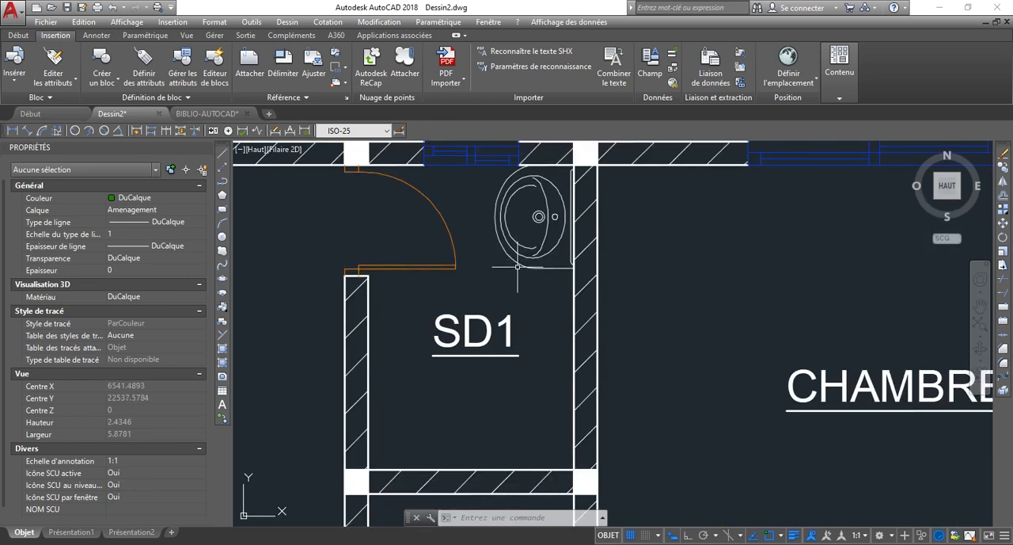
click(518, 267)
click(18, 36)
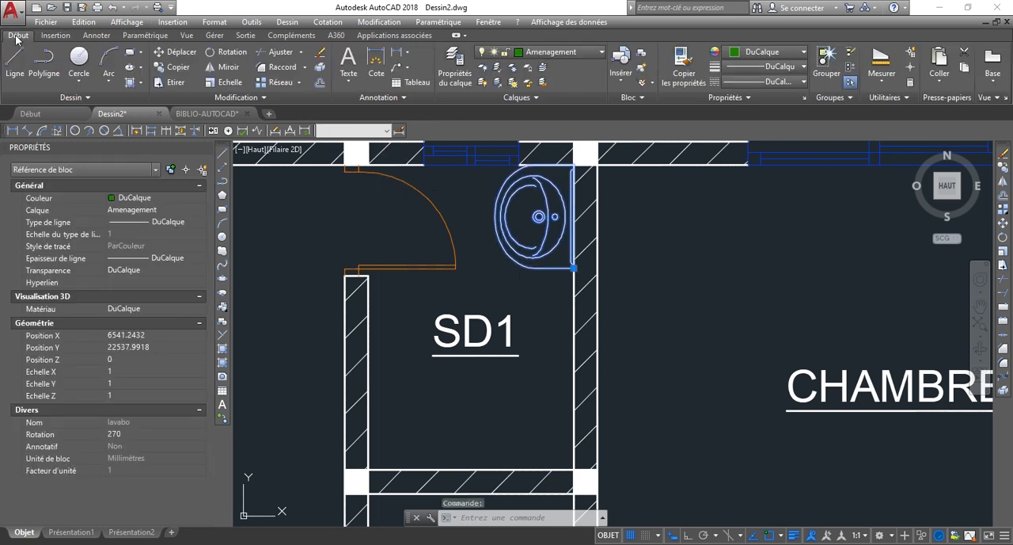
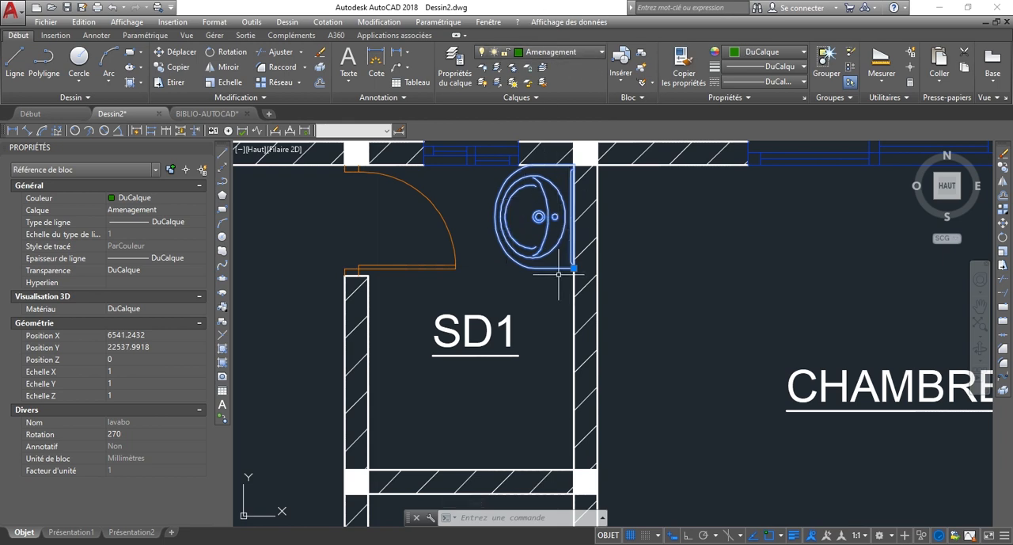
Try recolouring the SD1 washbasin block to red 237,31,36, and set its colour back to DuCalque.
key(Escape)
click(514, 239)
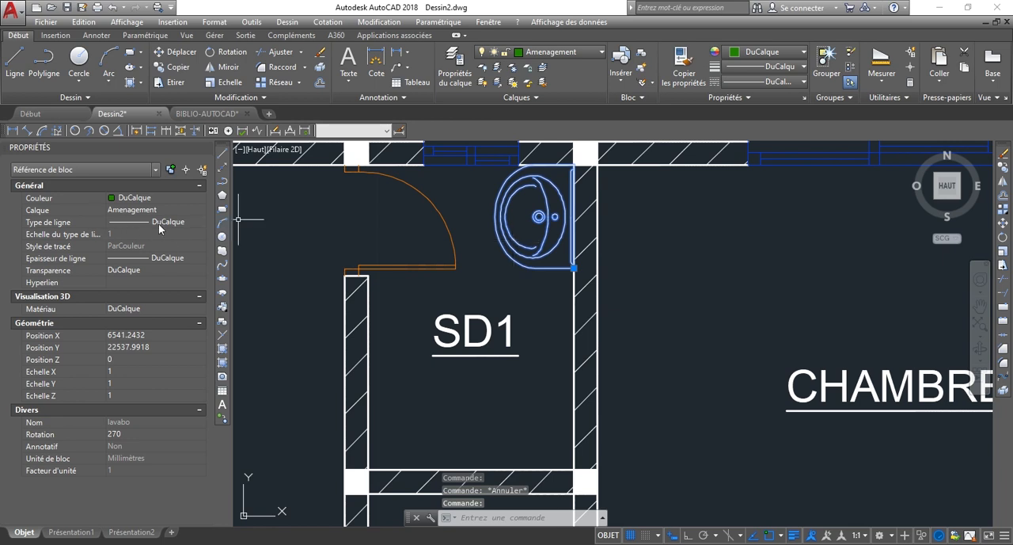
click(764, 52)
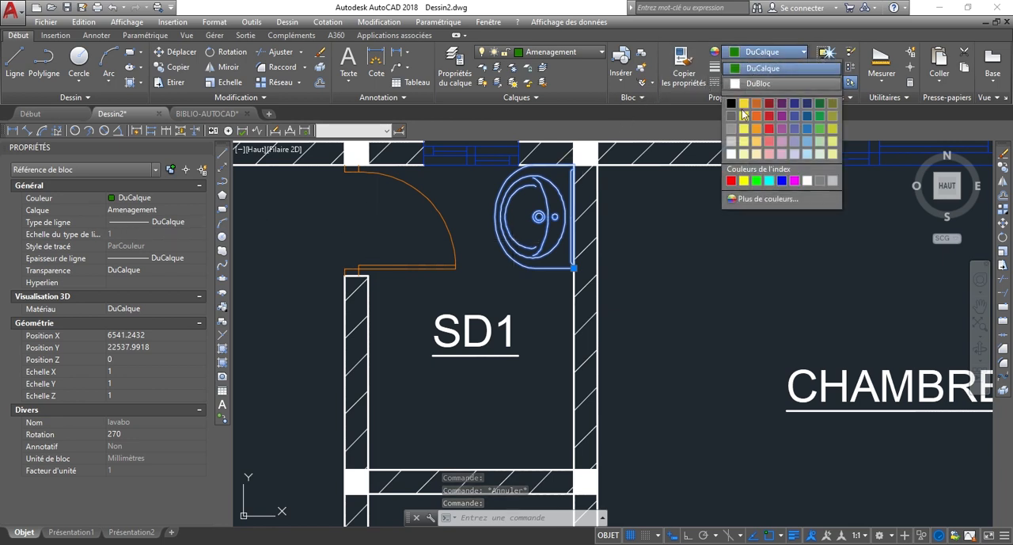
click(769, 129)
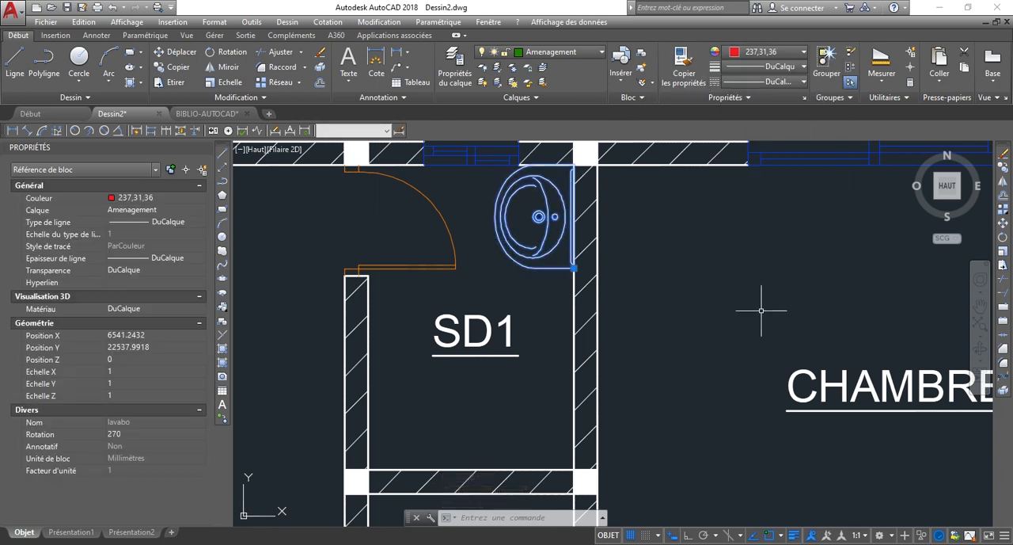
click(764, 51)
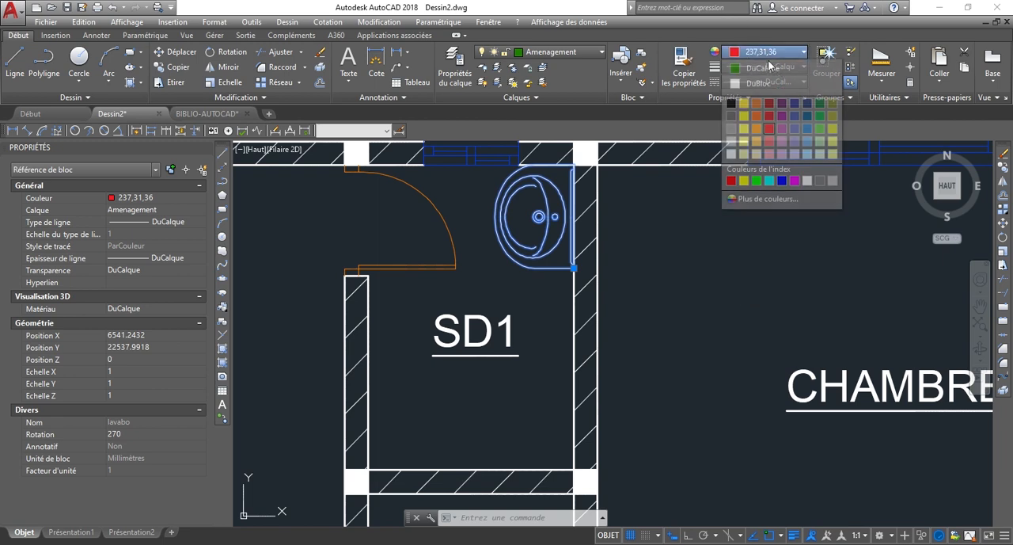
click(768, 70)
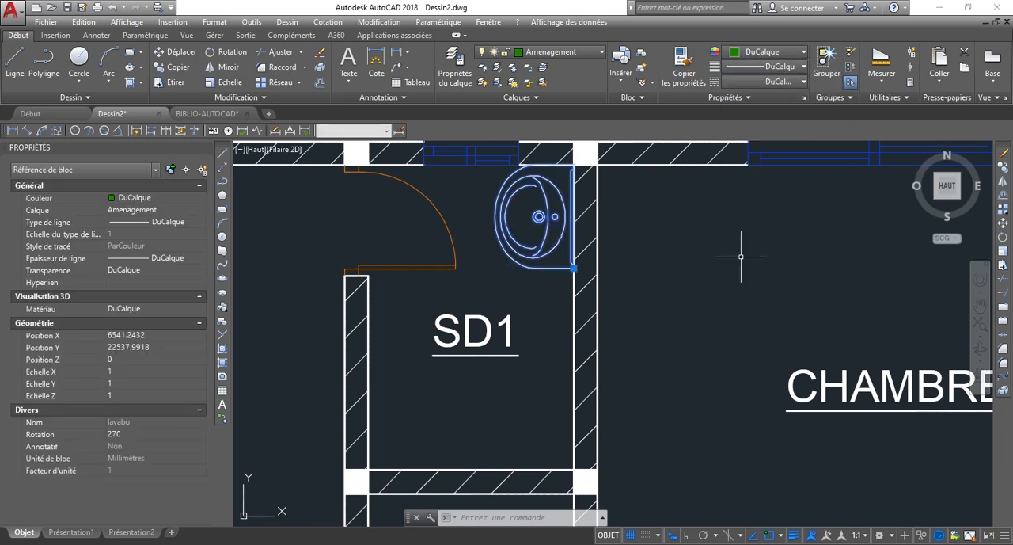
key(Escape)
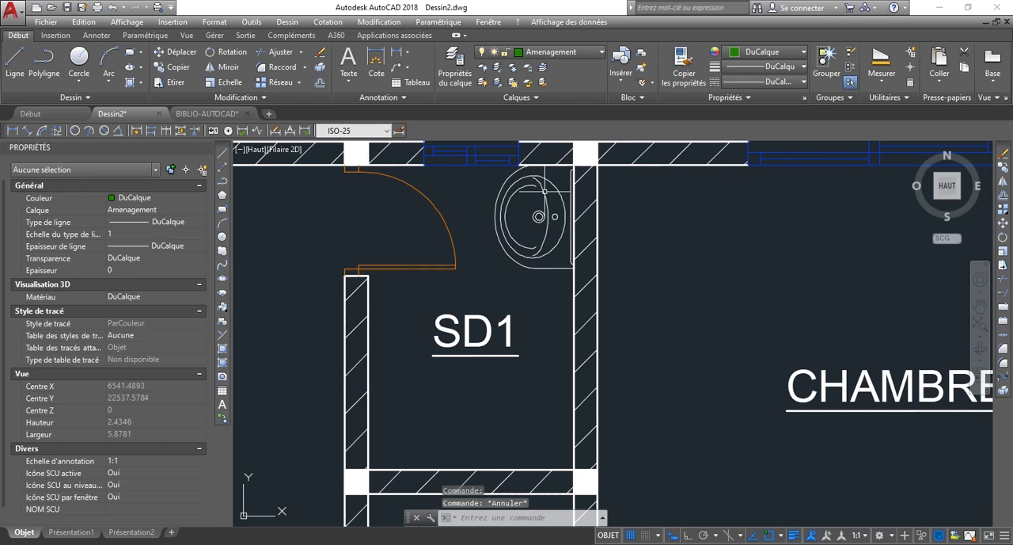
Open the lavabo block definition for editing and set the colour of all its geometry to DuCalque.
double_click(544, 192)
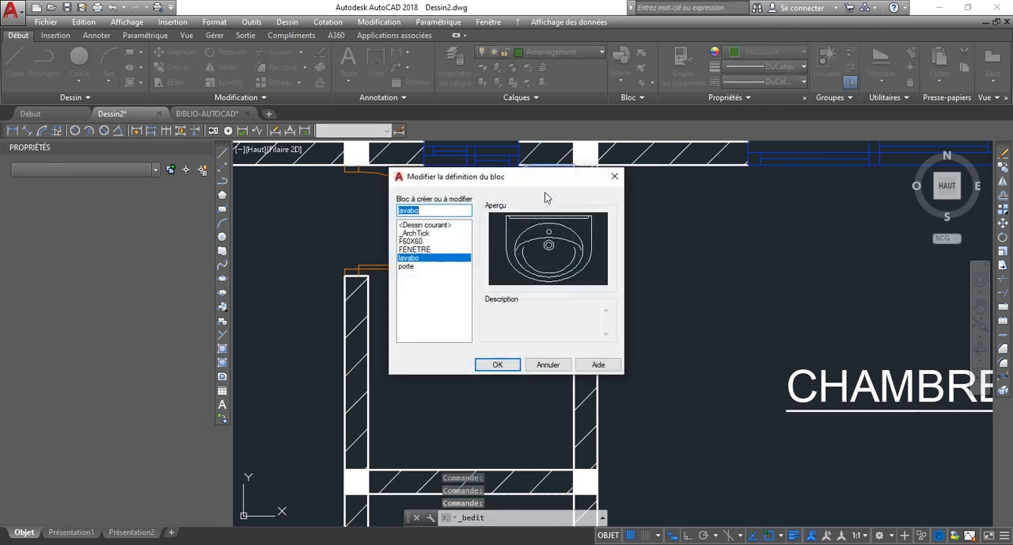
click(486, 369)
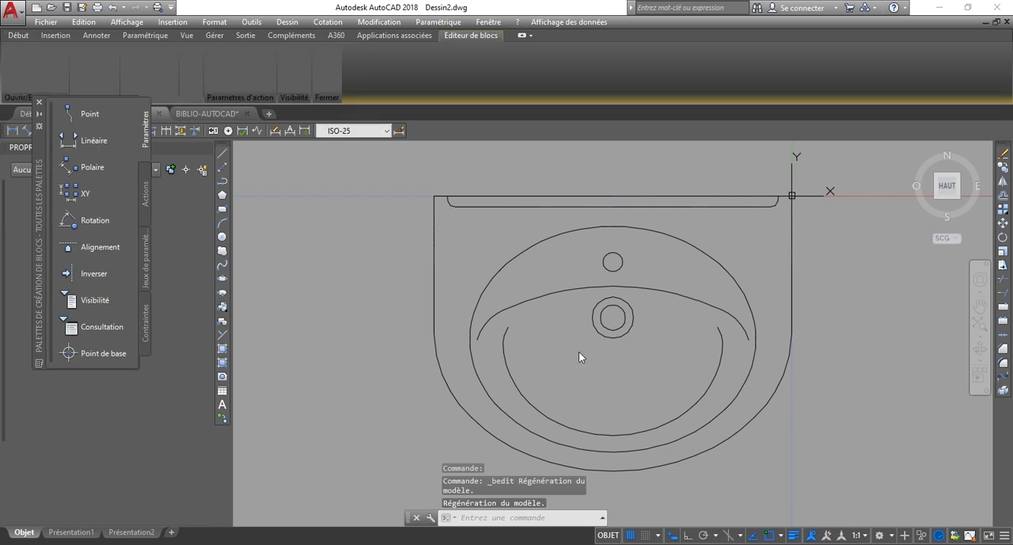
scroll(510, 242, down, 2)
click(828, 438)
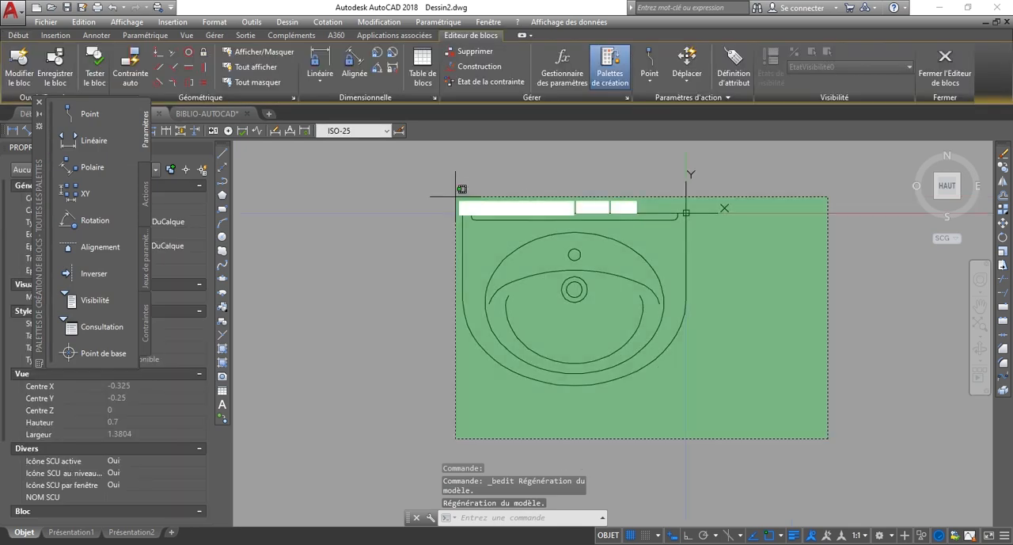
click(402, 161)
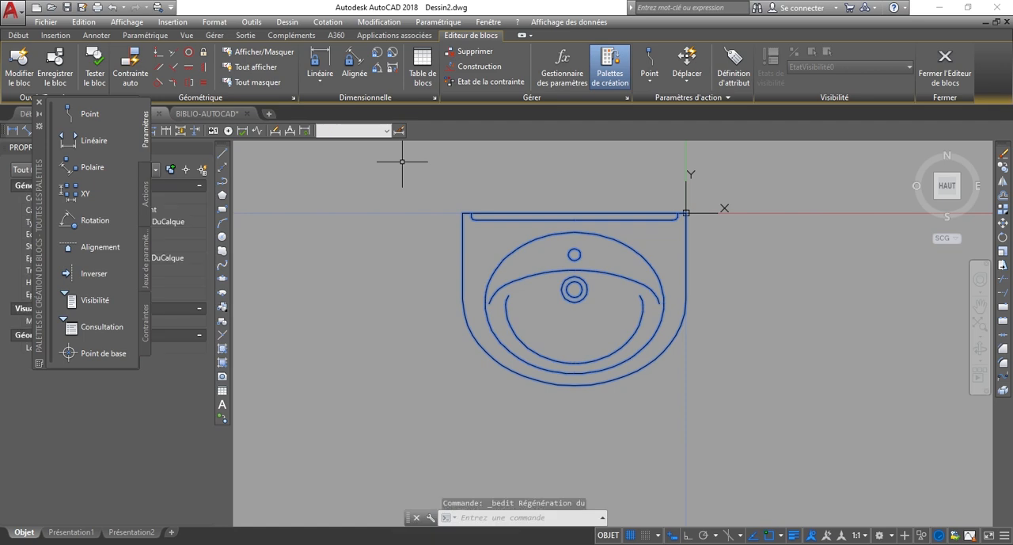
click(17, 36)
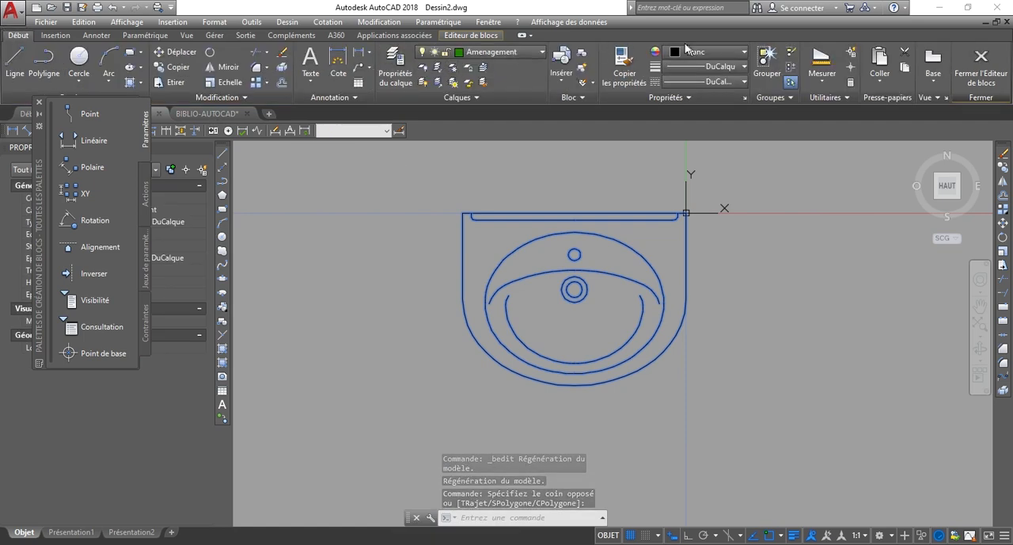
click(716, 52)
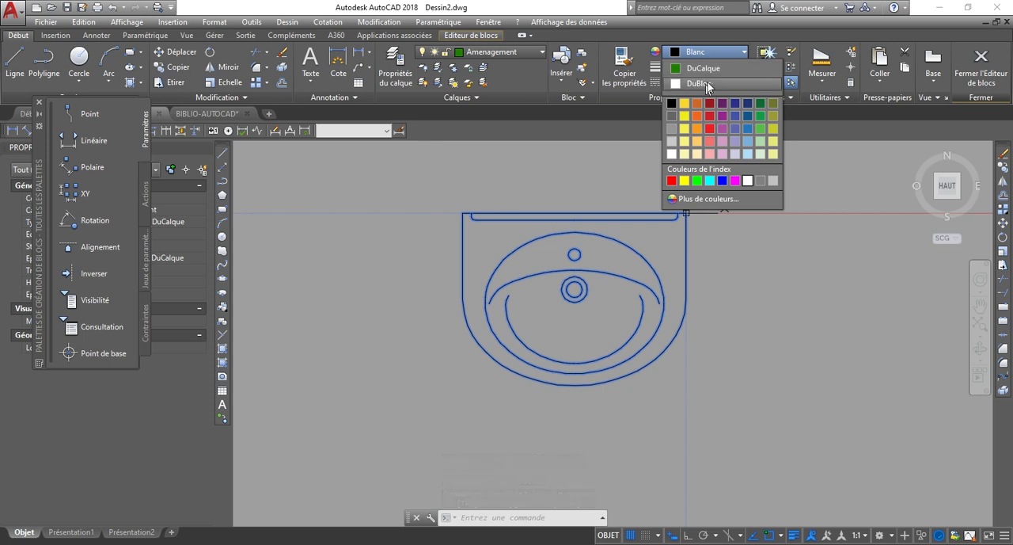
click(713, 72)
Close the block editor, saving the changes to the lavabo block.
click(843, 325)
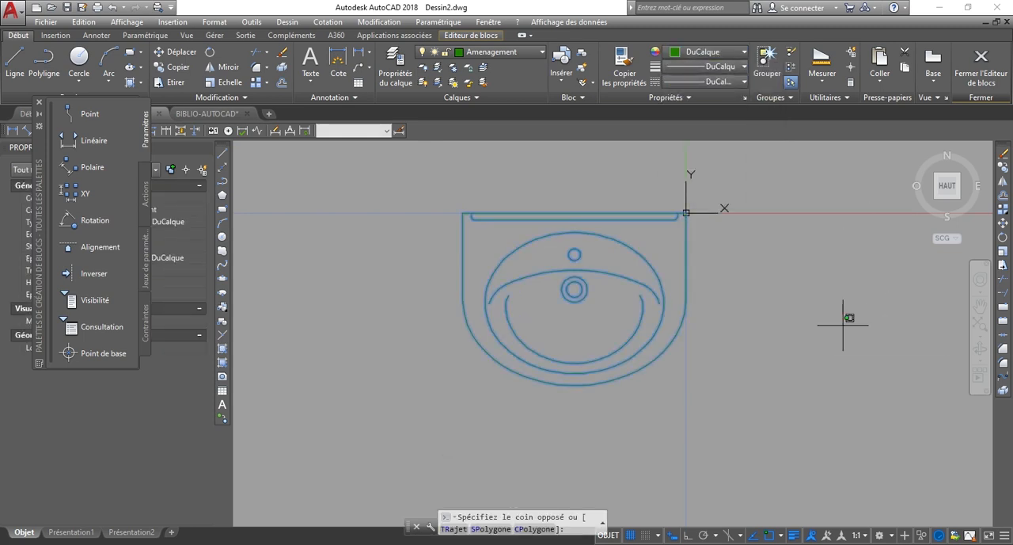
click(817, 253)
click(986, 70)
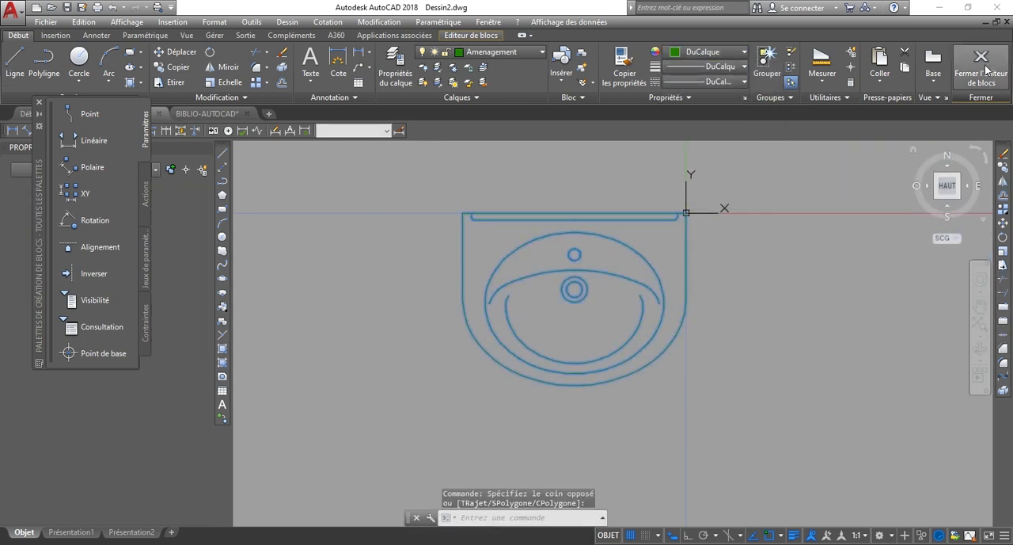
click(493, 250)
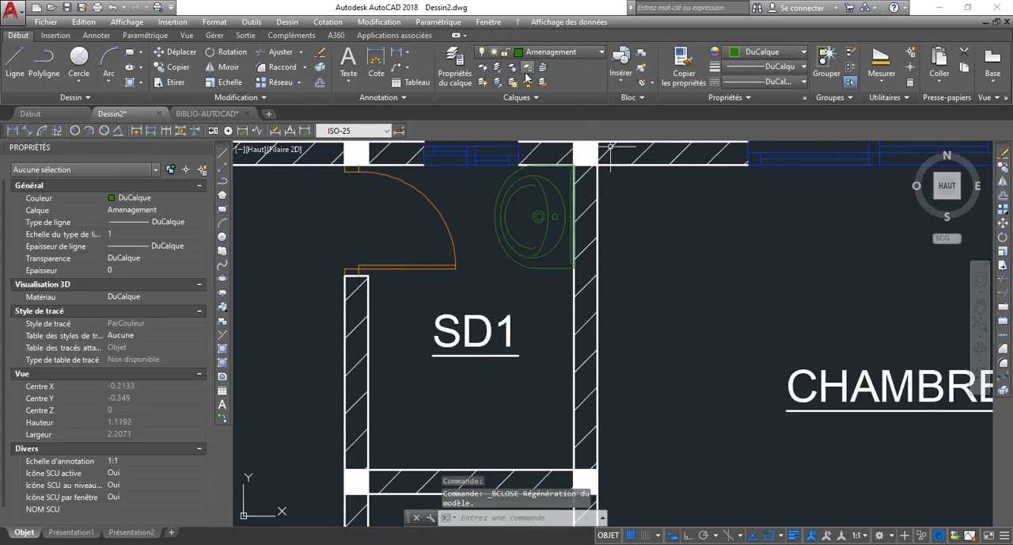
Change the Amenagement layer's colour to index colour 232.
click(555, 52)
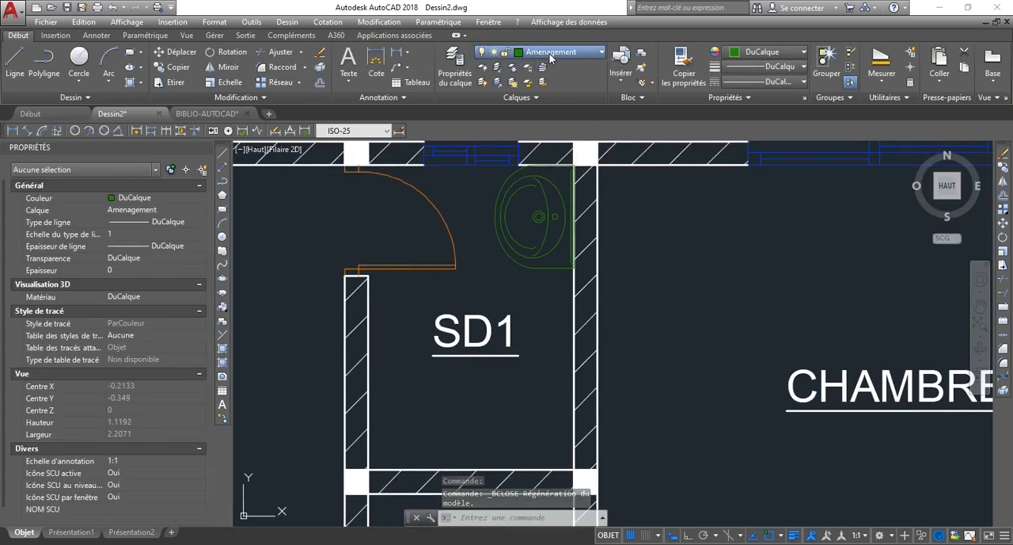
click(524, 83)
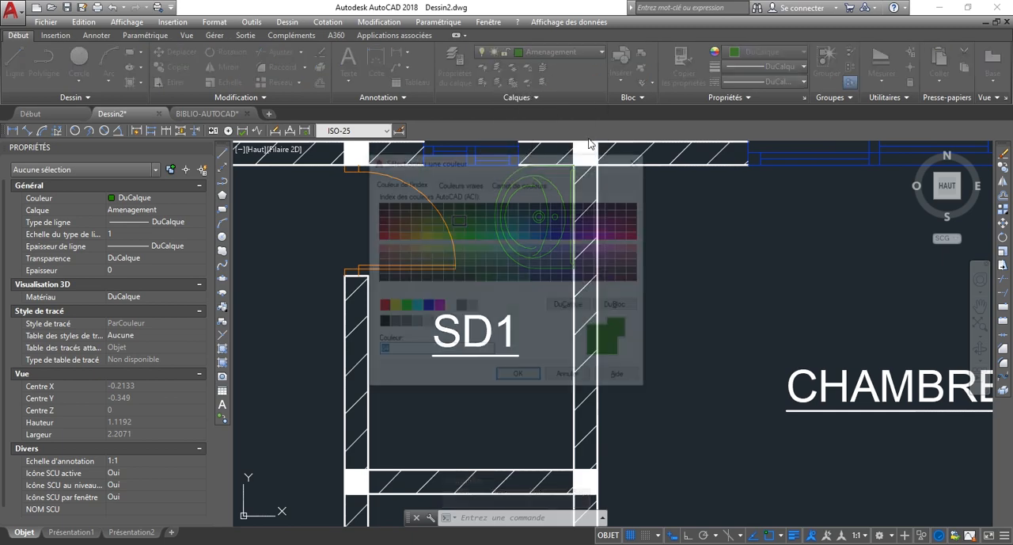
click(548, 236)
click(626, 236)
click(519, 377)
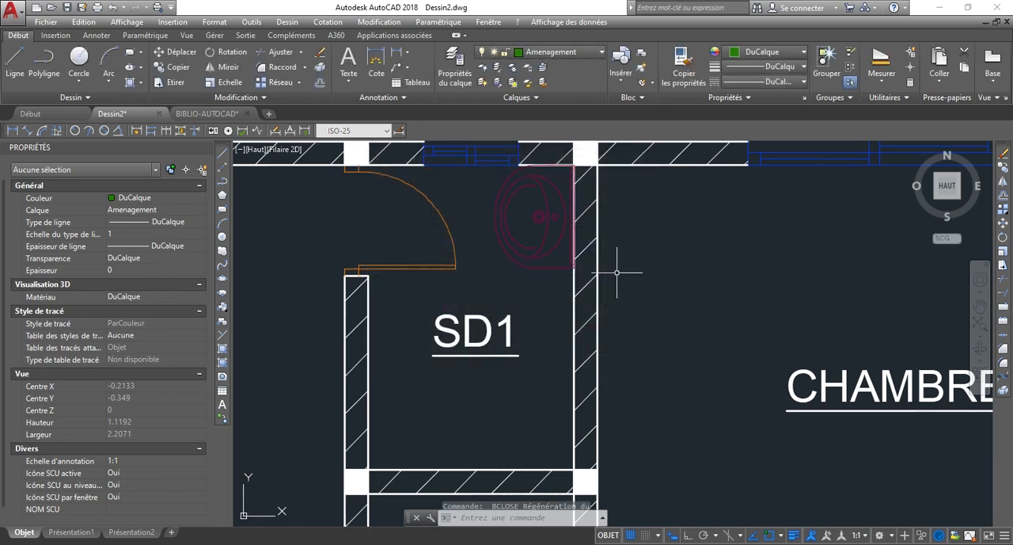
scroll(711, 297, down, 5)
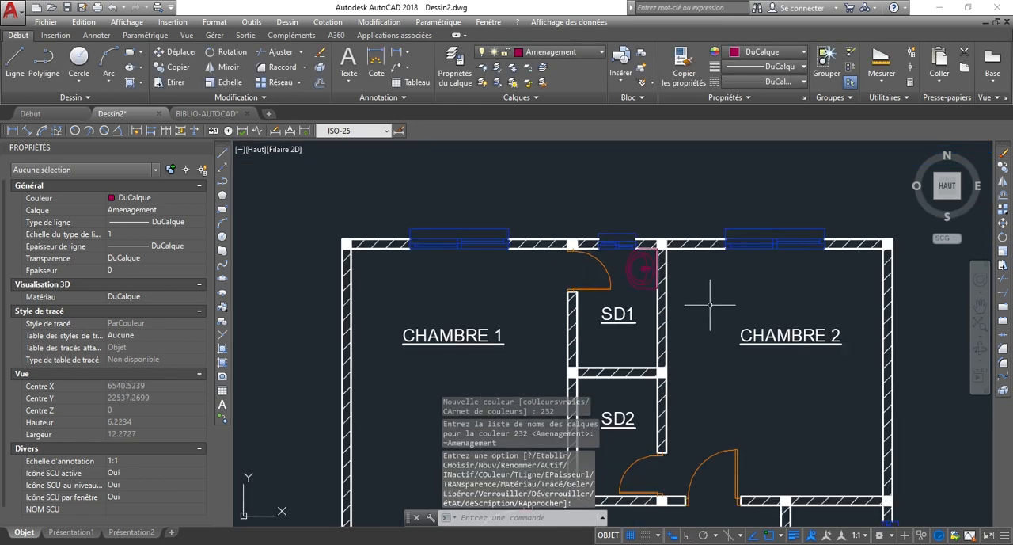
key(Escape)
Examine the SD1 and SD2 bathrooms, their shared partition and the adjoining CHAMBRE 1 wall and doors.
scroll(604, 192, down, 3)
scroll(608, 253, up, 3)
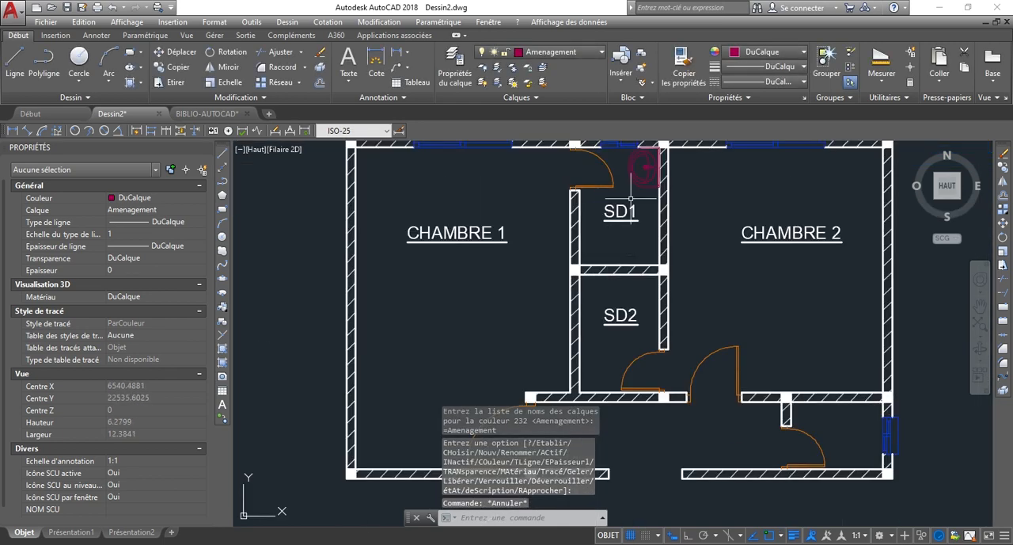
scroll(631, 198, down, 3)
scroll(638, 180, up, 3)
scroll(615, 236, down, 2)
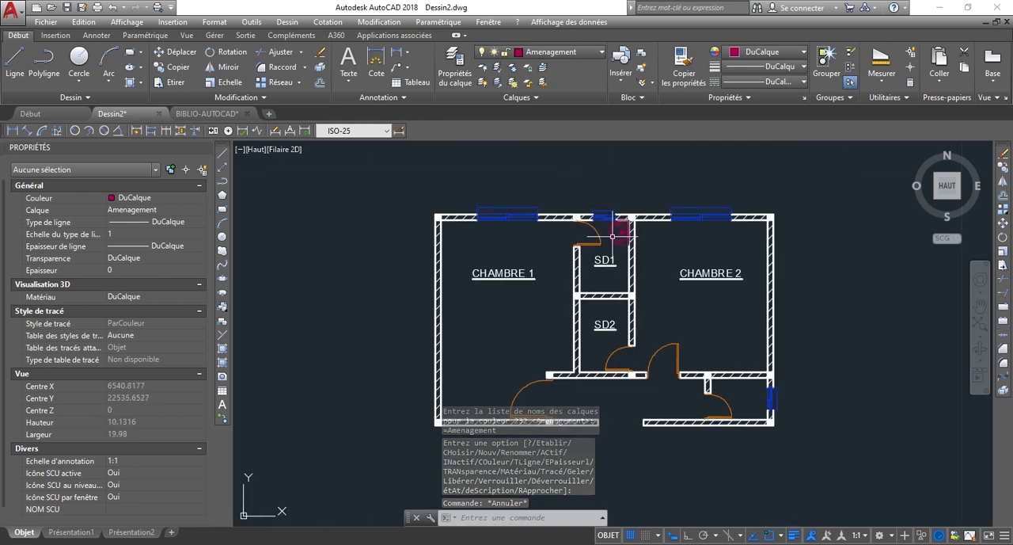
scroll(620, 232, up, 2)
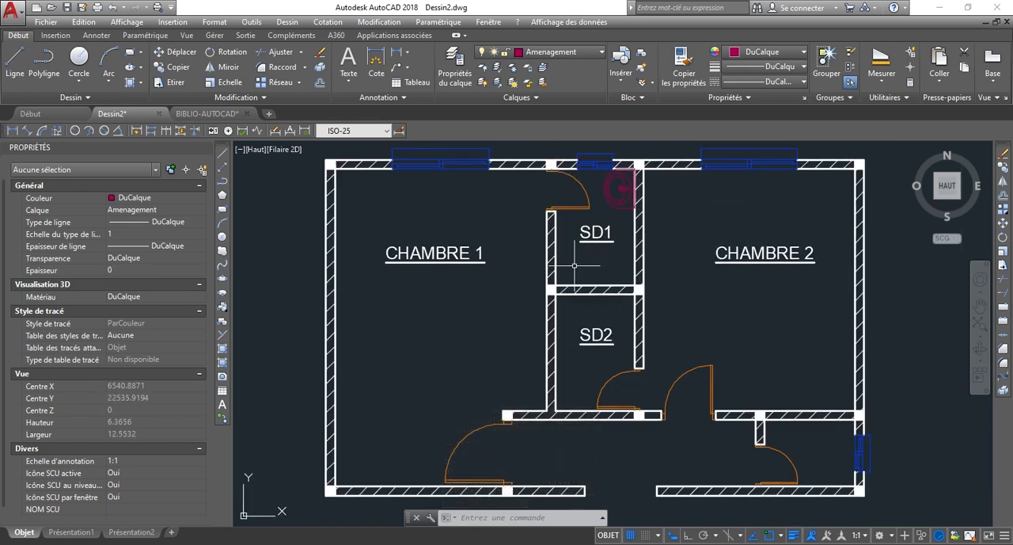
scroll(575, 265, up, 3)
scroll(606, 276, down, 3)
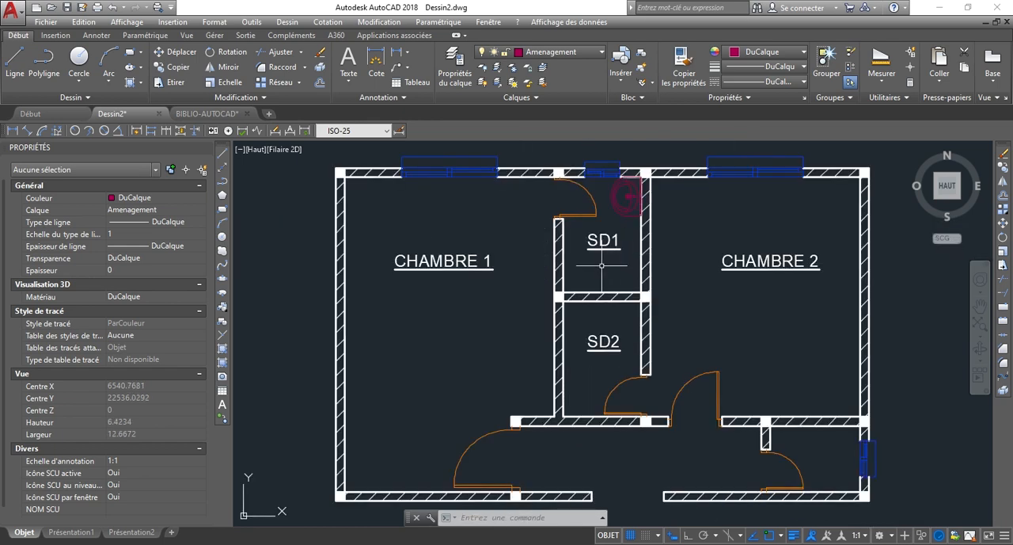
scroll(631, 253, up, 2)
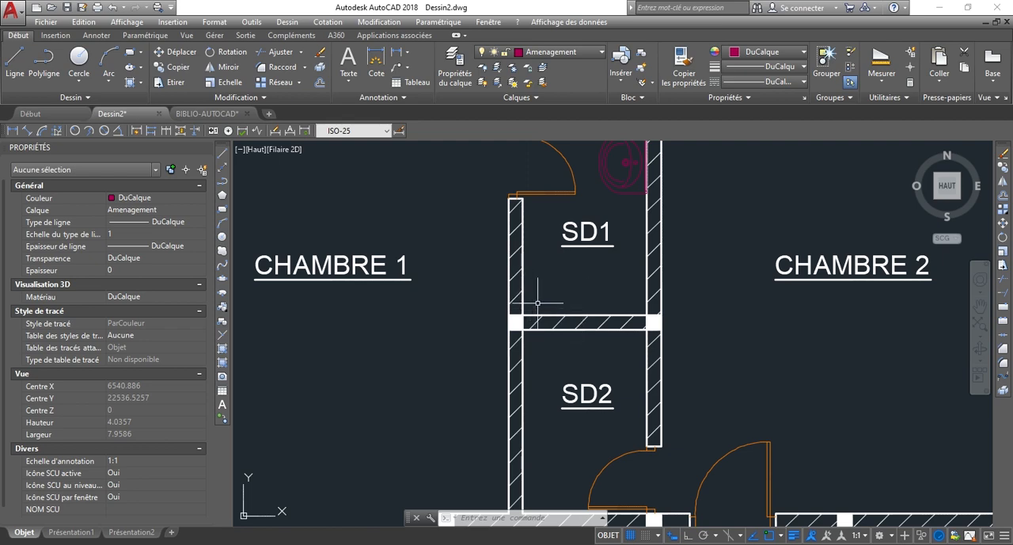
scroll(531, 310, down, 3)
scroll(543, 302, up, 3)
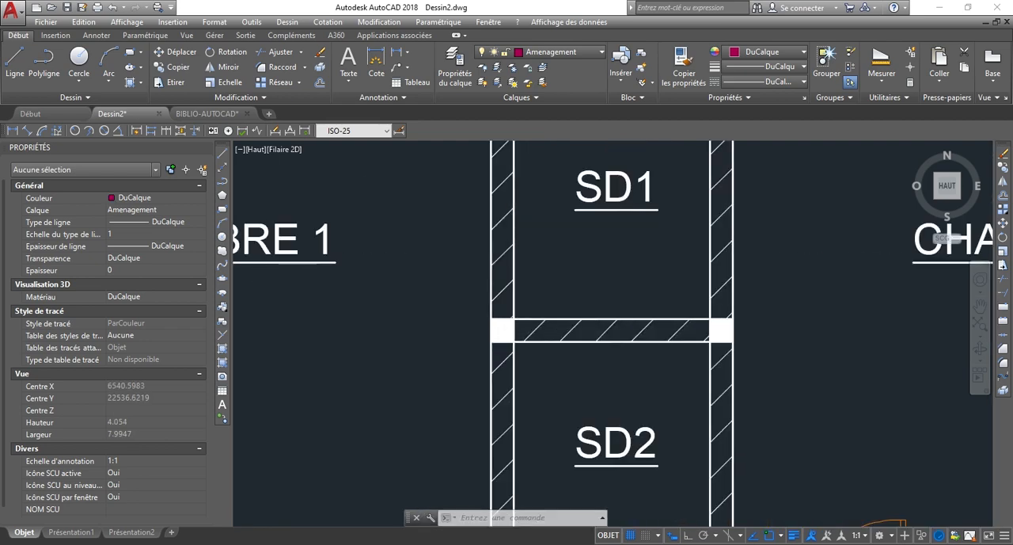
scroll(552, 295, down, 3)
scroll(475, 336, up, 2)
scroll(510, 325, down, 2)
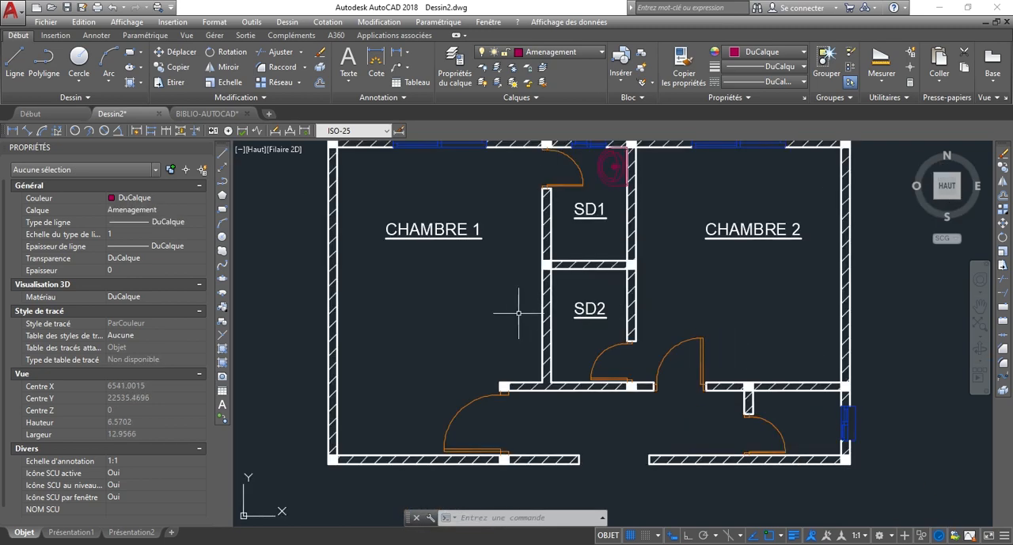
scroll(514, 222, down, 2)
scroll(525, 296, up, 5)
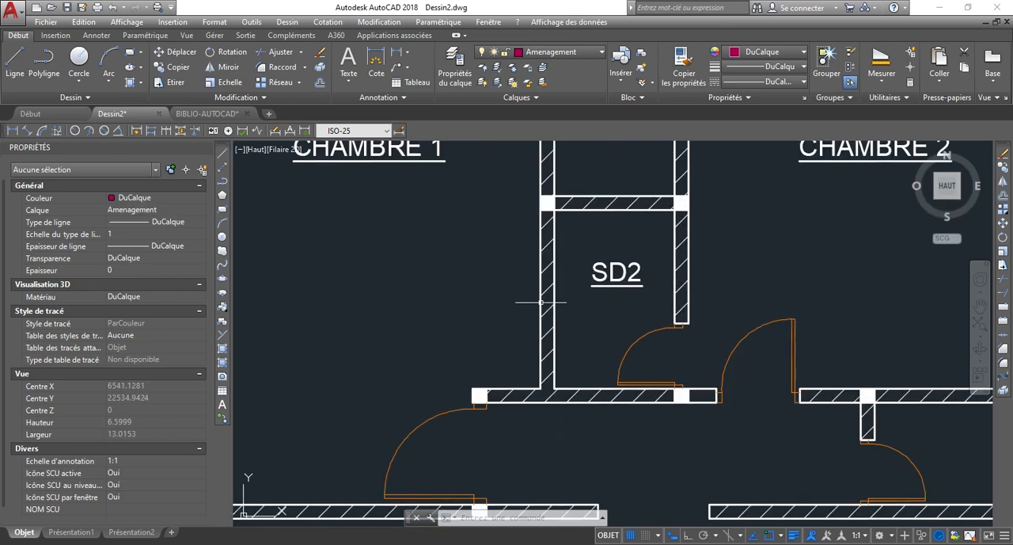
scroll(491, 385, up, 2)
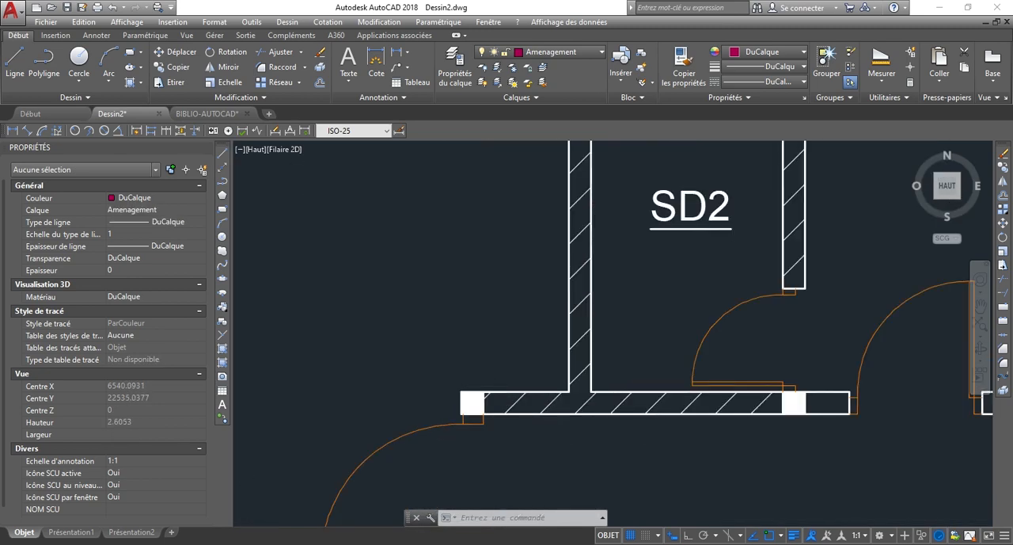
Make Mur the current layer and offset the upper face line of the short wall between CHAMBRE 1's door and SD2 upward by 2.
click(559, 54)
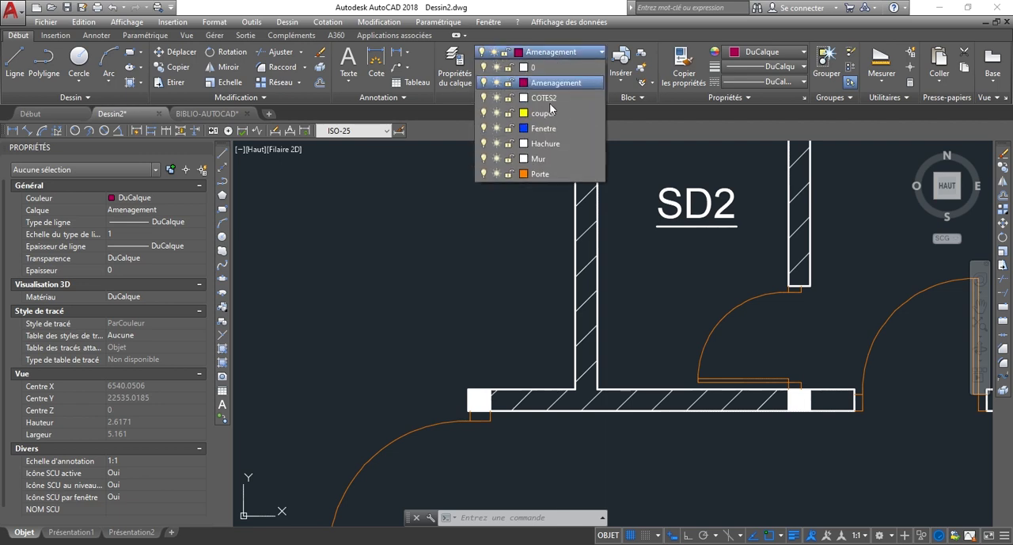
click(542, 159)
scroll(543, 351, down, 2)
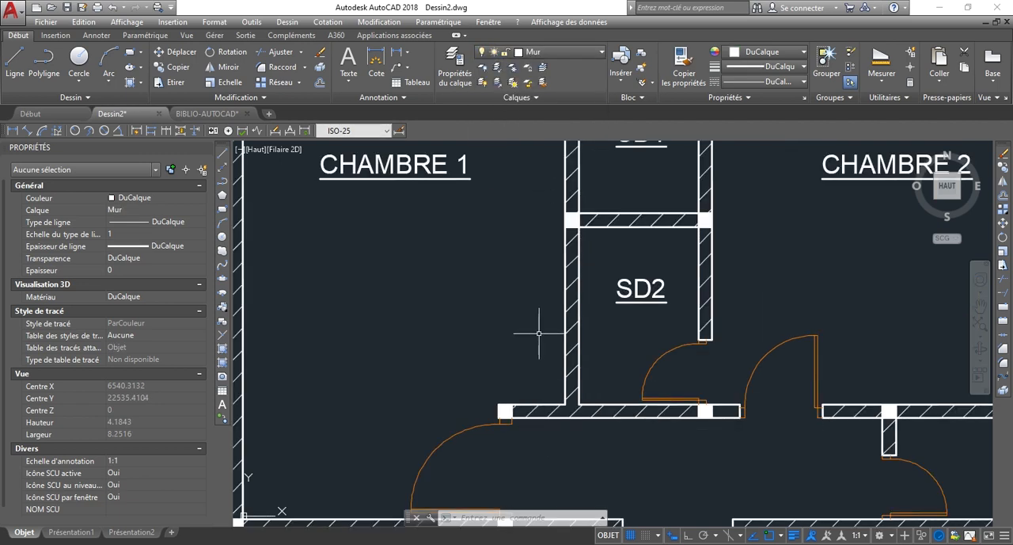
scroll(544, 378, down, 2)
scroll(557, 303, up, 2)
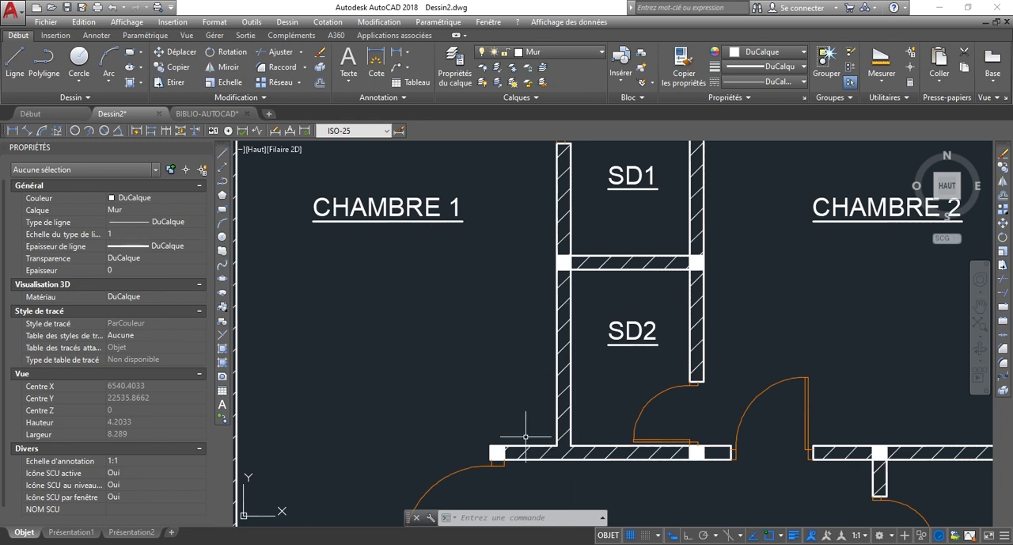
key(Return)
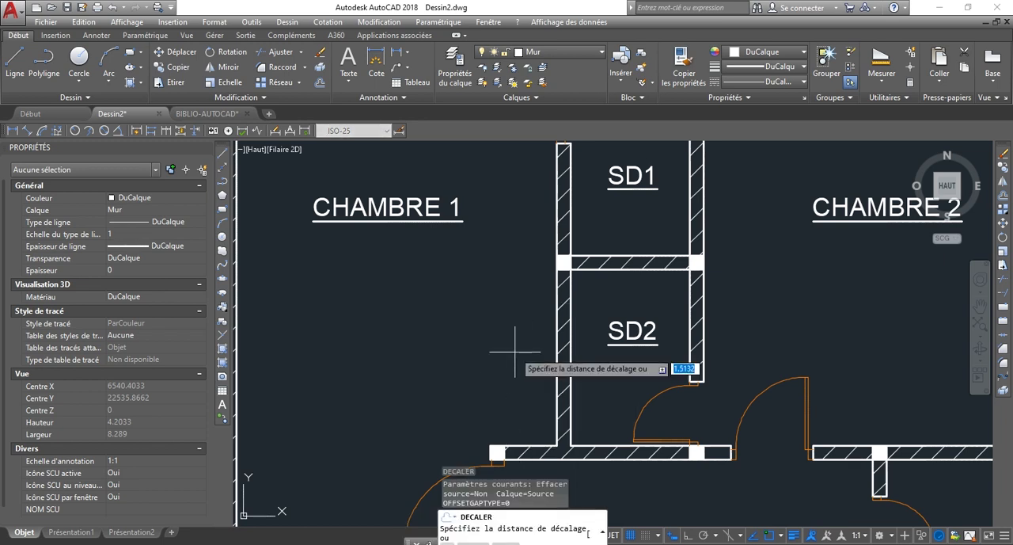
text(2)
key(Return)
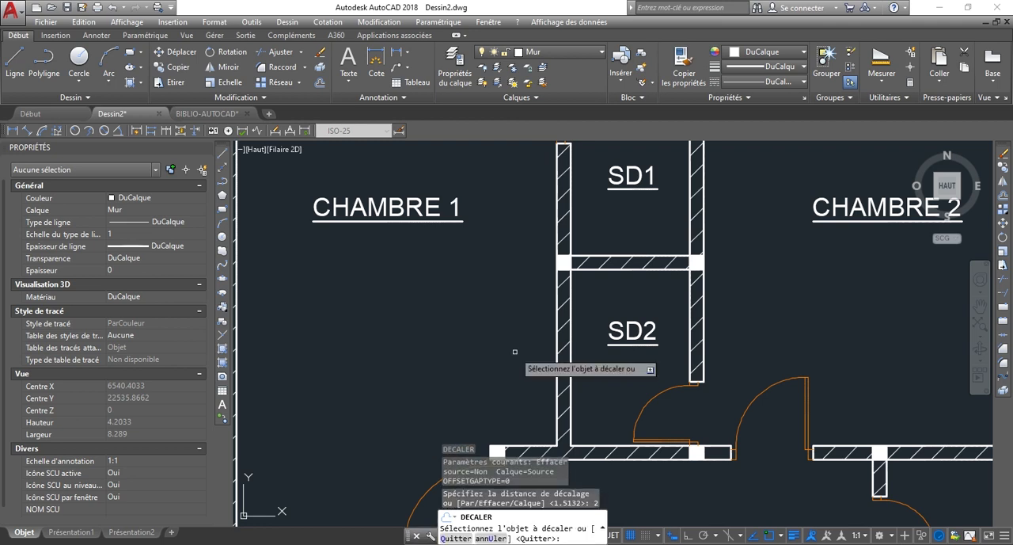
click(523, 446)
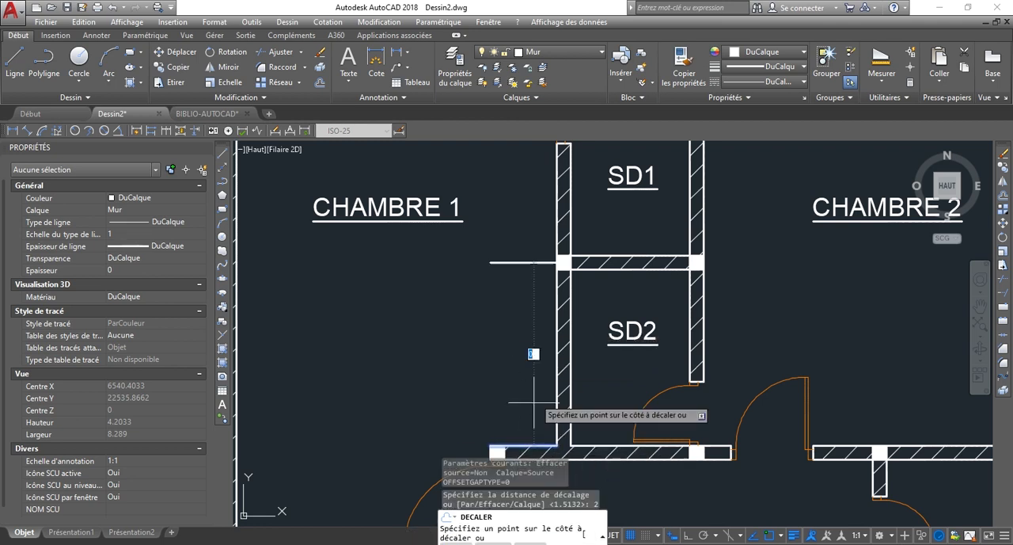
click(532, 313)
scroll(533, 243, up, 4)
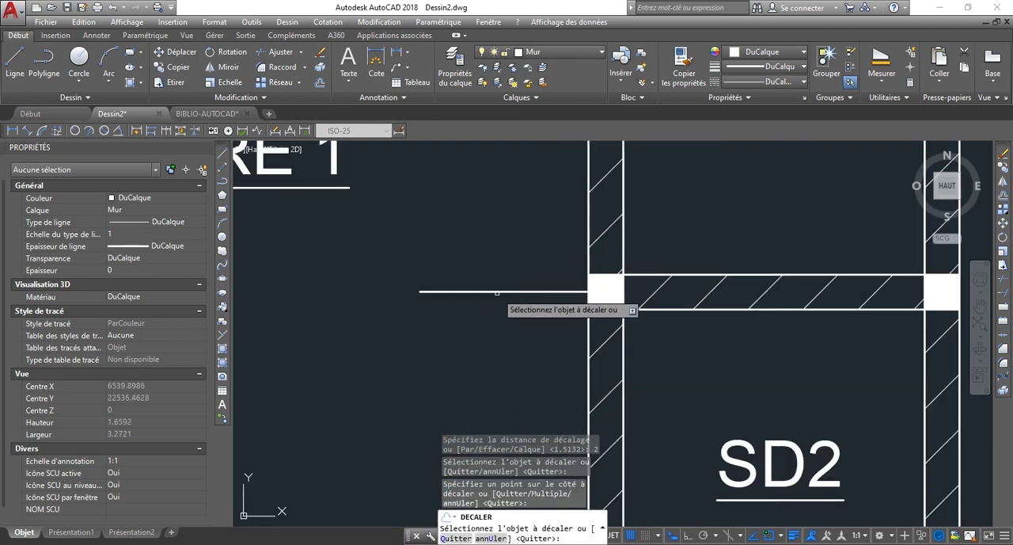
Offset the short wall line beside the SD1/SD2 partition upward by 0.15 to form the second wall face.
click(497, 293)
scroll(497, 292, down, 4)
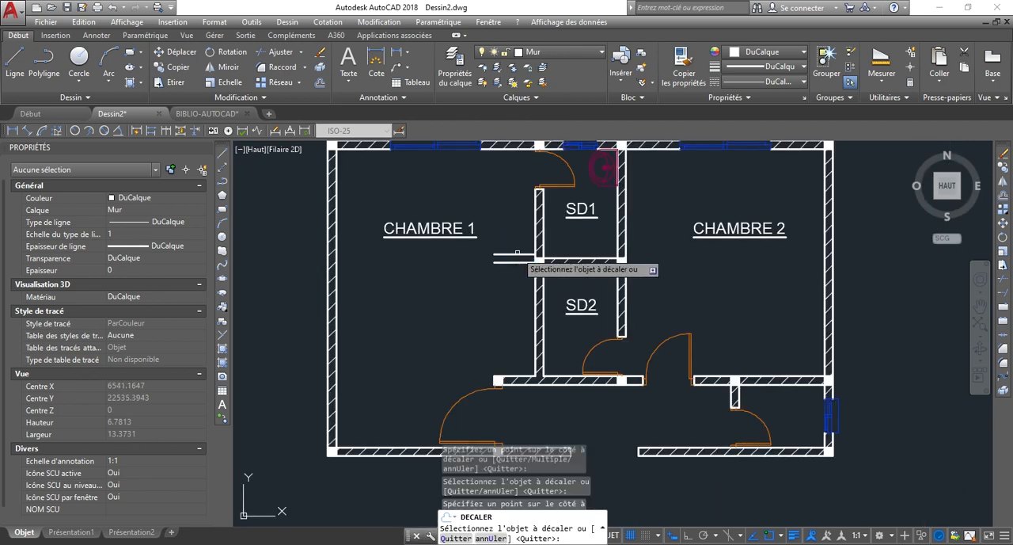
click(518, 259)
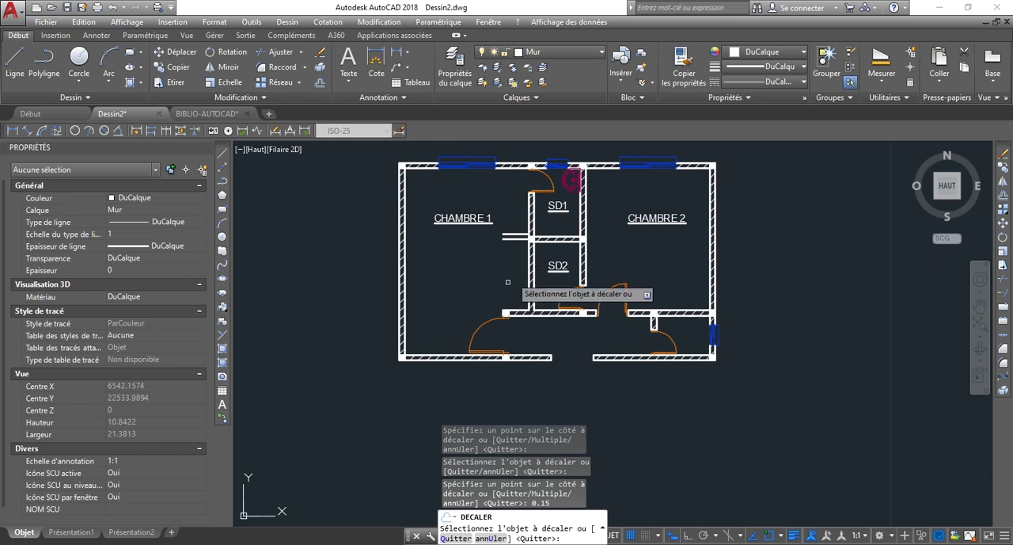
scroll(517, 200, up, 5)
scroll(517, 220, down, 1)
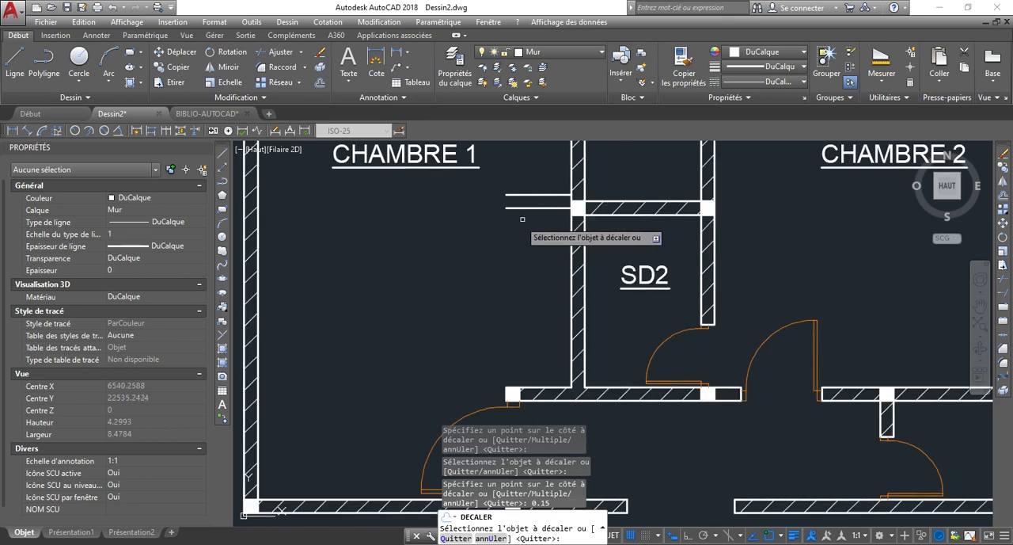
key(Escape)
Examine the new pair of wall lines in CHAMBRE 1 and the space between them and the bedroom door.
scroll(522, 210, down, 2)
scroll(553, 157, up, 3)
scroll(554, 157, down, 3)
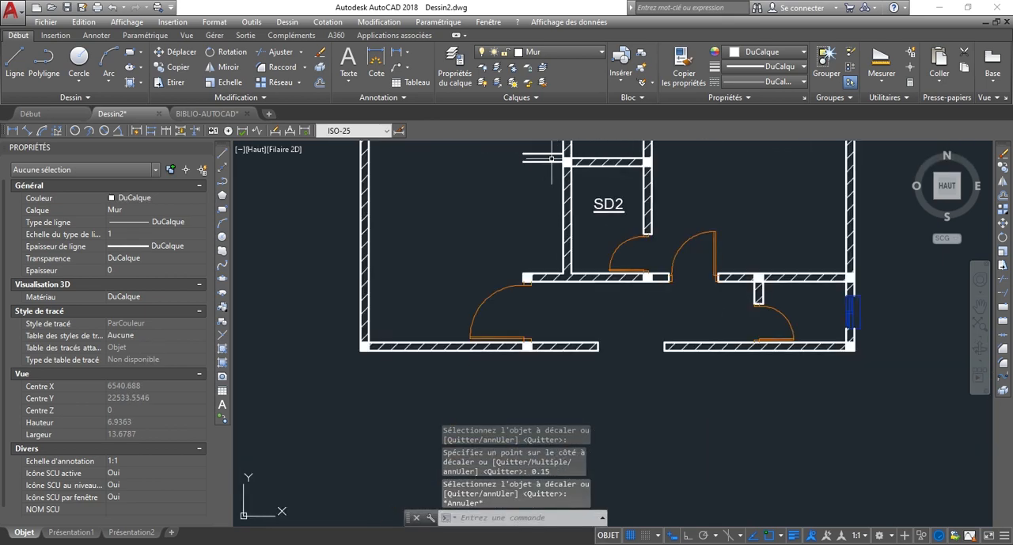
scroll(544, 153, up, 4)
scroll(553, 197, down, 4)
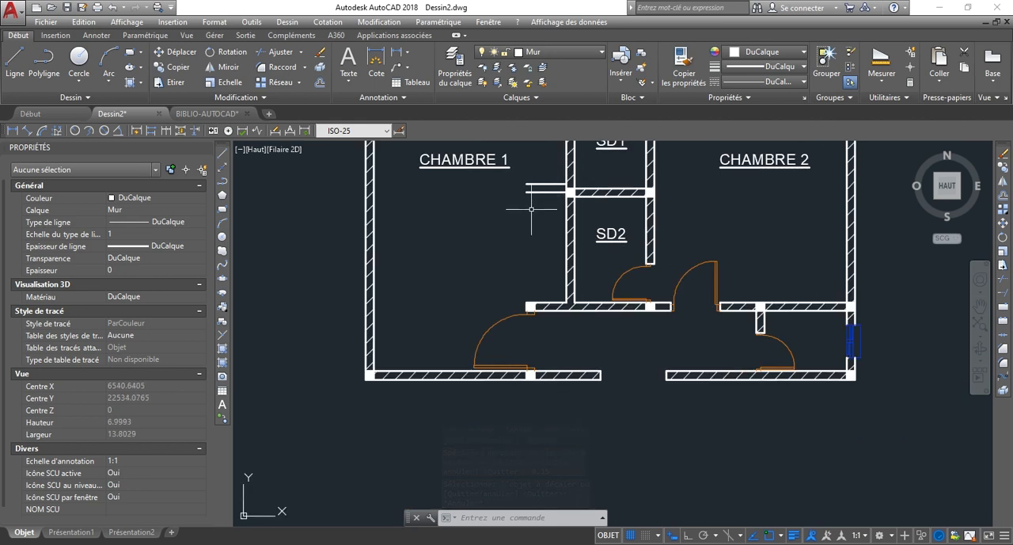
scroll(567, 178, up, 2)
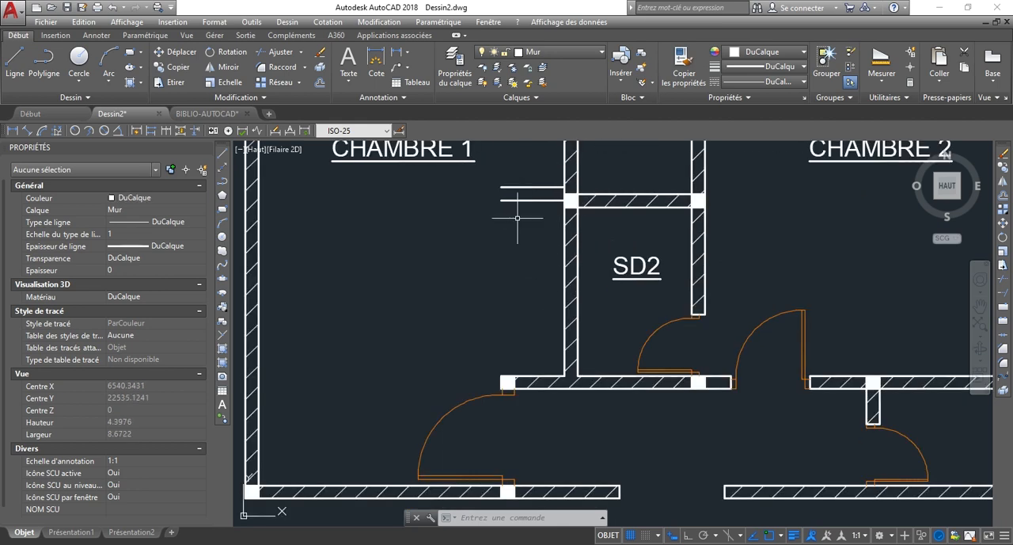
scroll(539, 170, up, 4)
scroll(543, 177, down, 4)
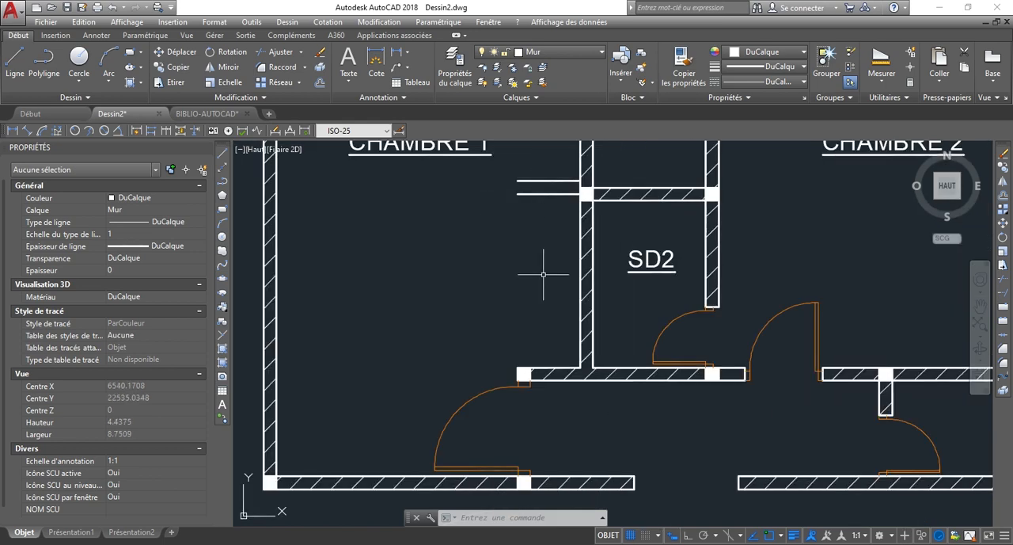
scroll(539, 171, up, 6)
scroll(619, 255, down, 6)
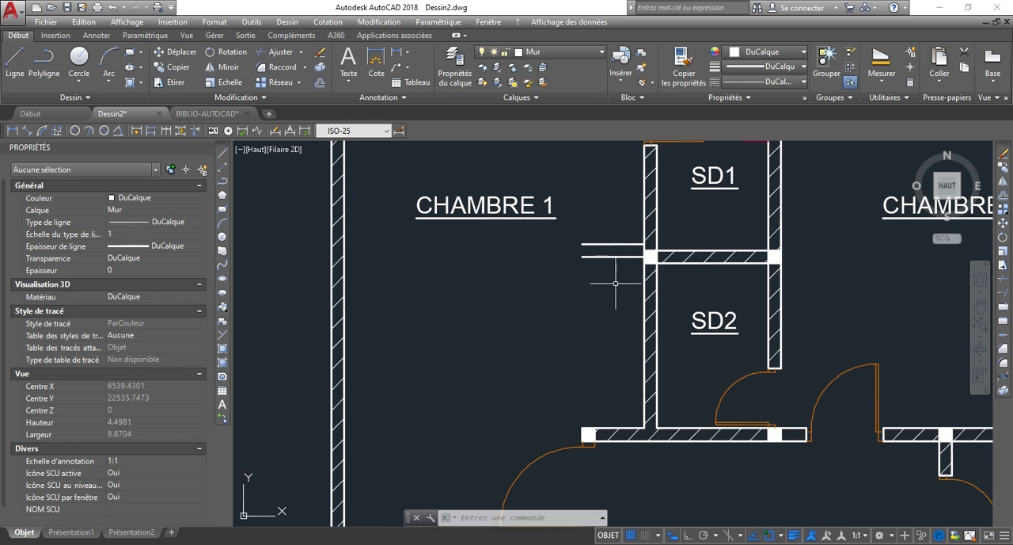
Draw a 0.5 horizontal line from SD2's wall into CHAMBRE 1, continuing vertically upward across the two new wall lines with ortho on.
scroll(615, 283, up, 4)
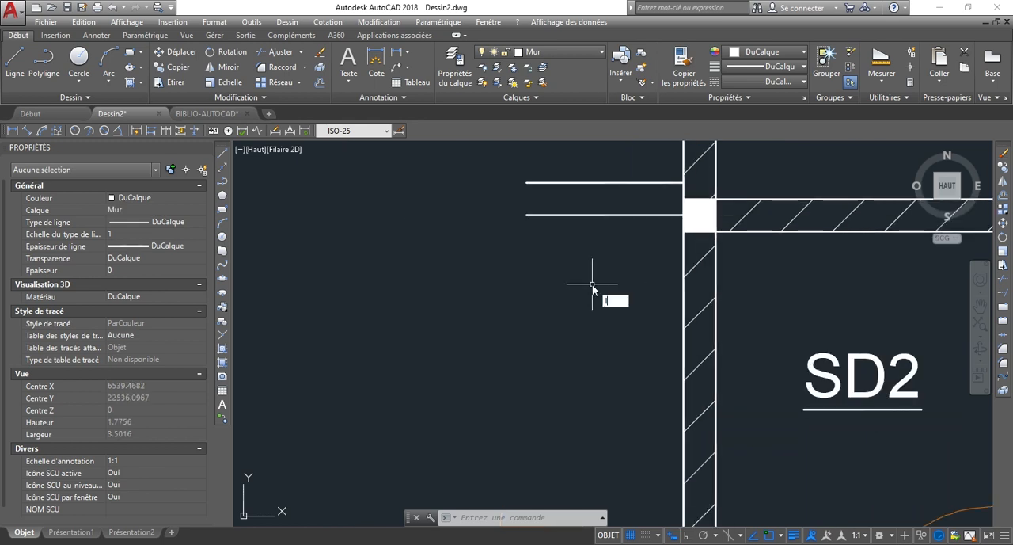
text(l)
key(Return)
click(683, 307)
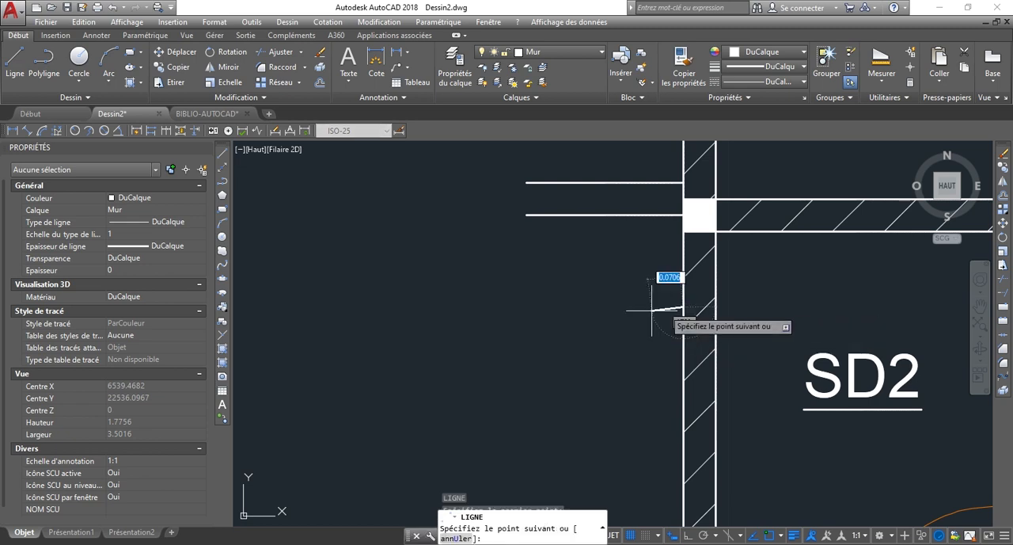
key(F8)
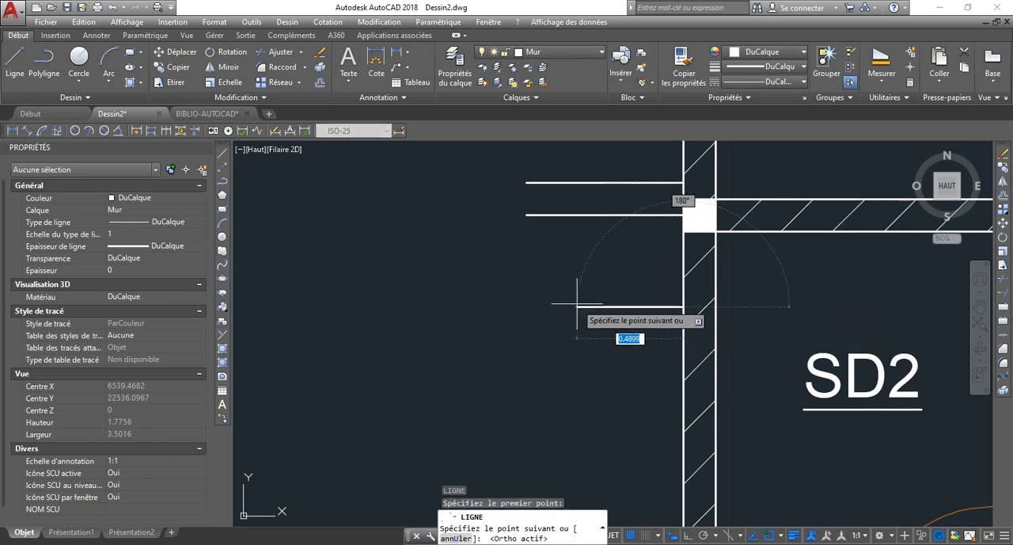
text(0)
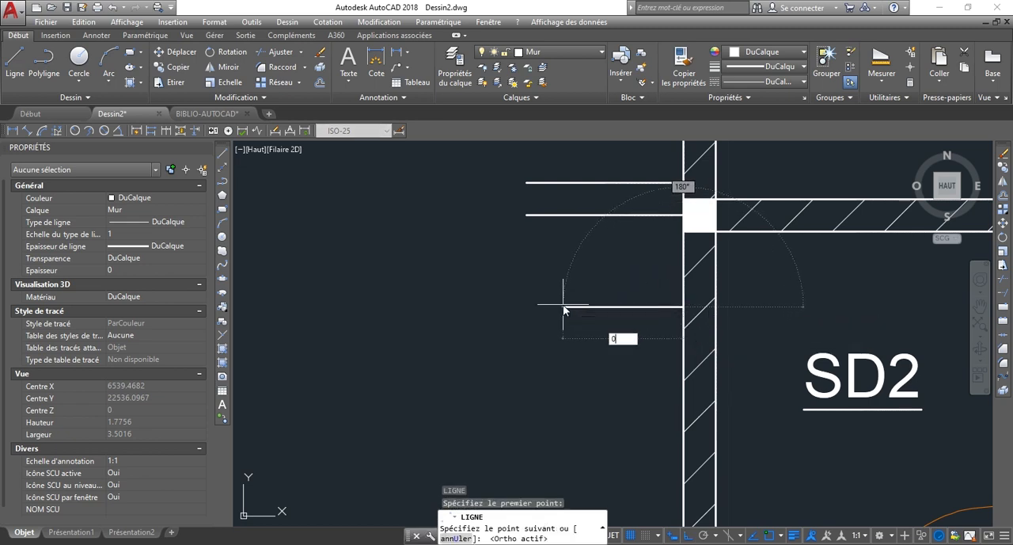
text(.5)
key(Return)
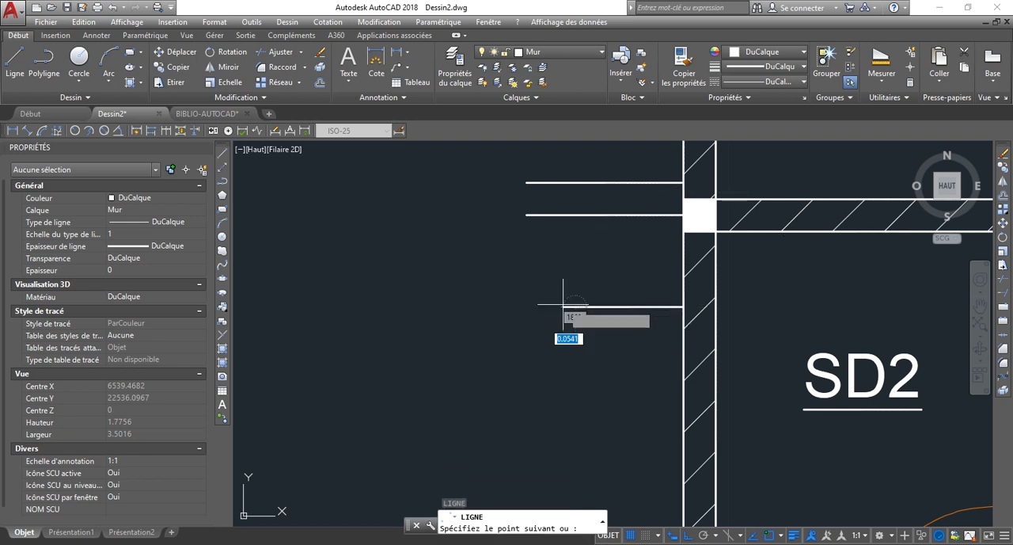
click(584, 161)
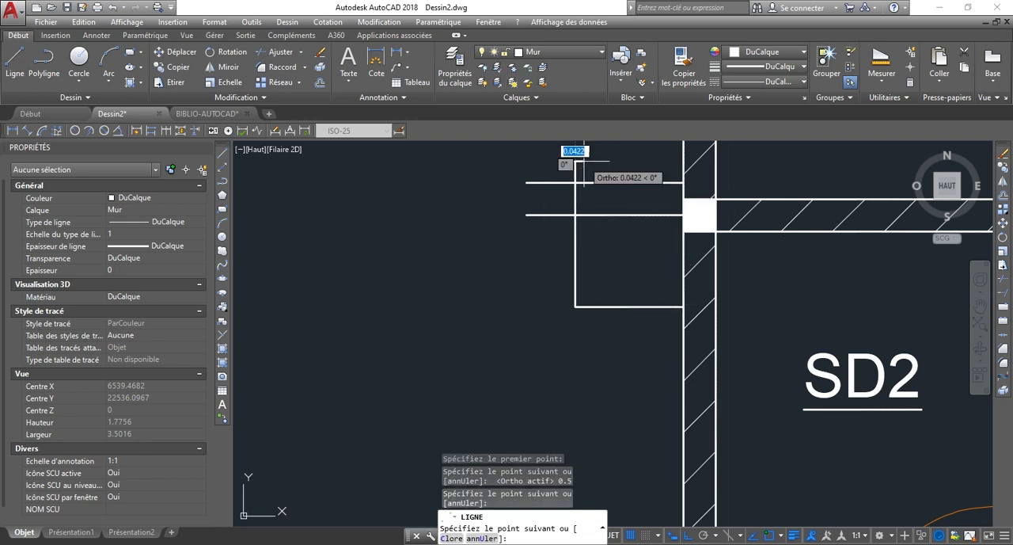
key(Escape)
Extend the vertical line down to the wall near CHAMBRE 1's door, and trim the ends projecting beyond the new wall's outer corner.
scroll(556, 304, down, 5)
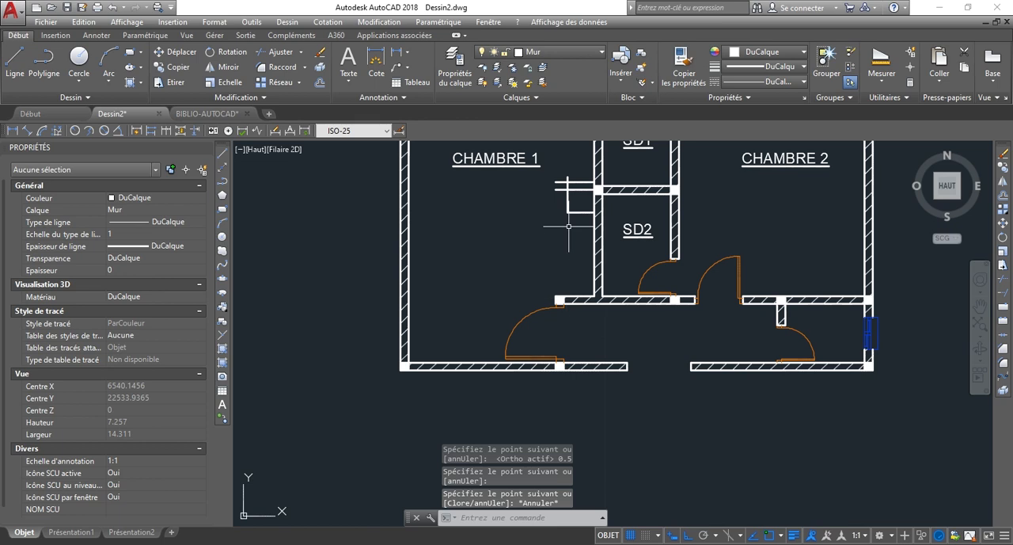
scroll(569, 226, up, 4)
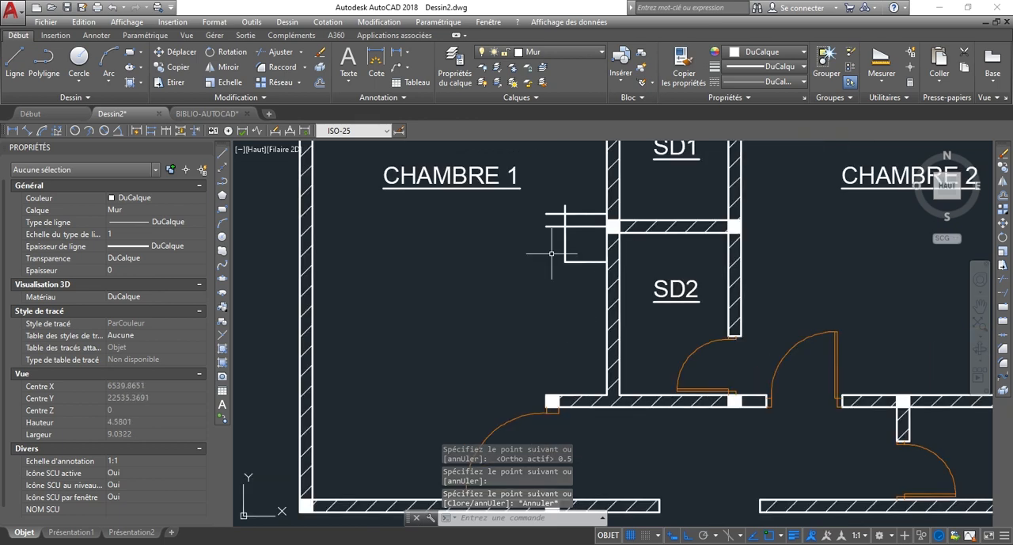
text(aju)
key(Return)
key(Return)
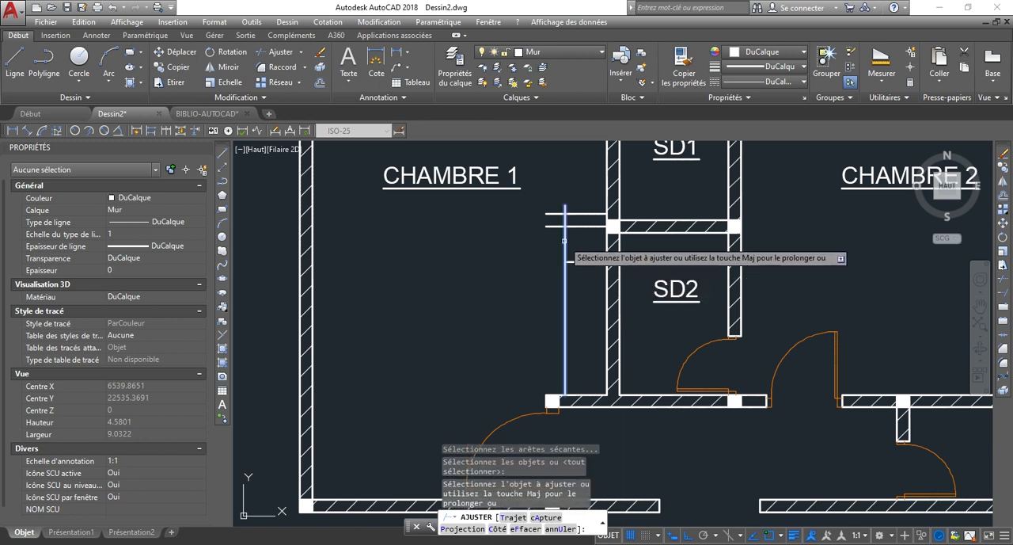
click(557, 228)
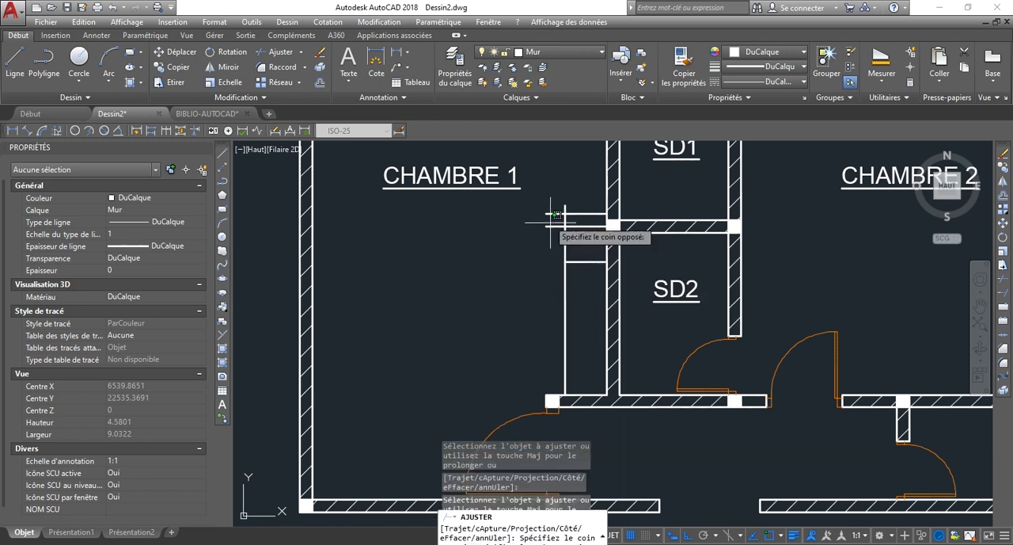
scroll(473, 228, up, 5)
click(475, 228)
scroll(498, 198, down, 4)
key(Escape)
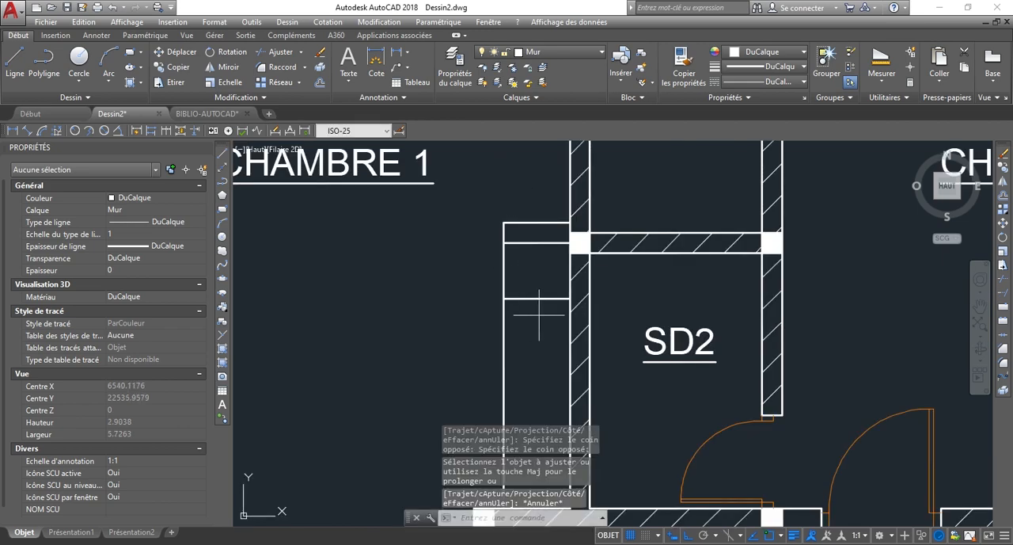
Erase the 0.5 horizontal construction line below the new wall stub.
click(540, 315)
click(525, 289)
key(Delete)
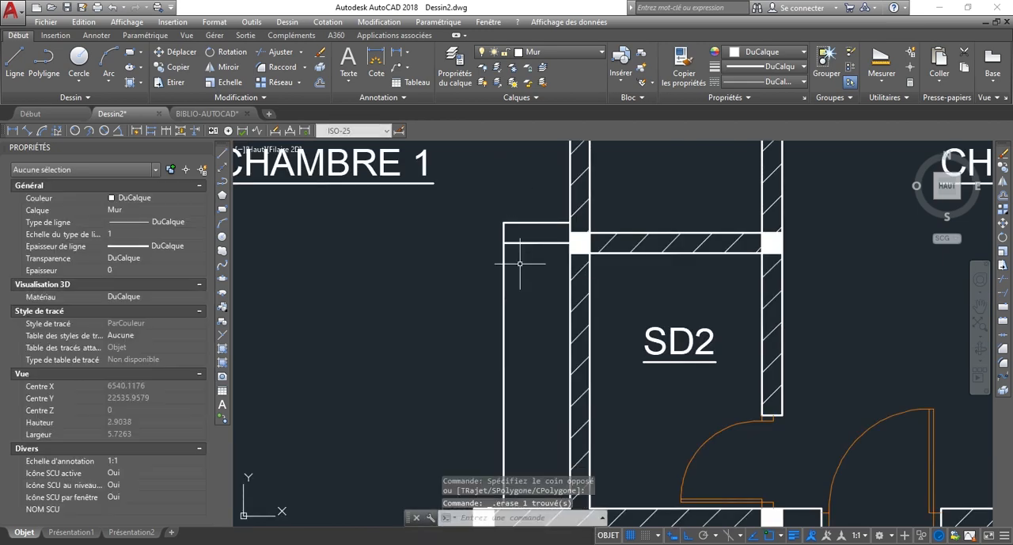
Examine the narrow space enclosed between the new wall stub, the vertical line and SD2's wall.
scroll(539, 196, down, 3)
scroll(533, 241, up, 2)
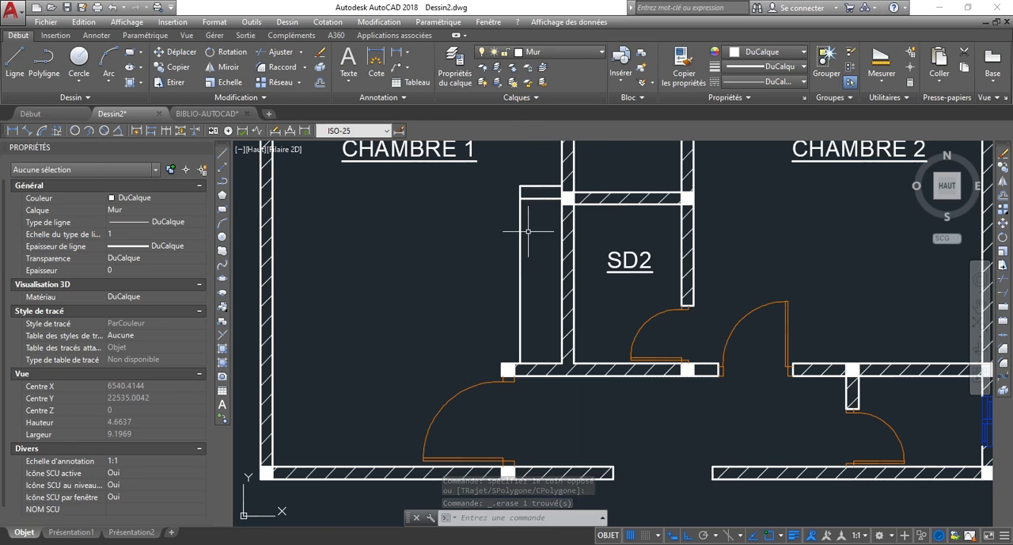
scroll(518, 224, up, 4)
scroll(524, 253, down, 3)
scroll(533, 285, up, 2)
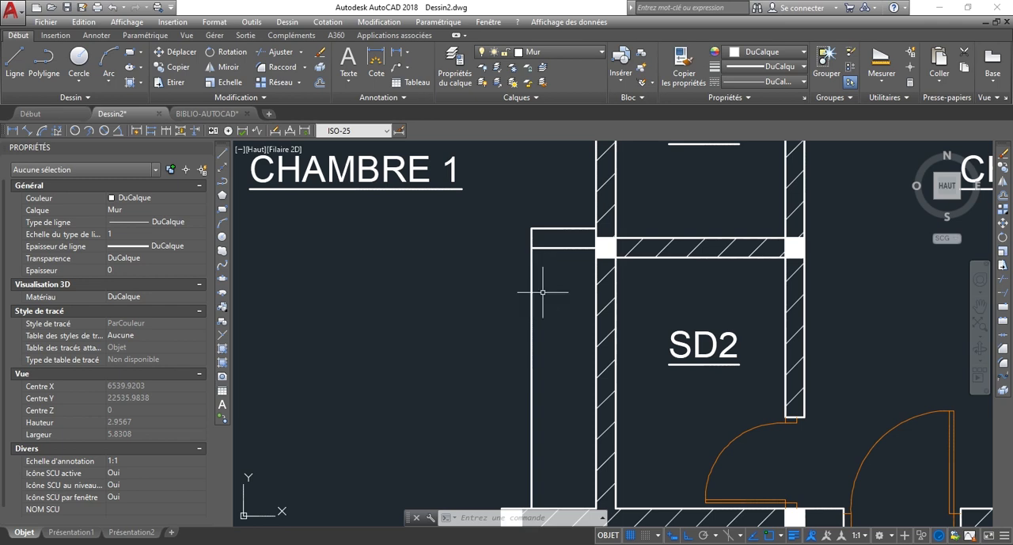
scroll(526, 294, up, 1)
scroll(527, 272, down, 3)
scroll(514, 317, up, 2)
scroll(515, 357, down, 1)
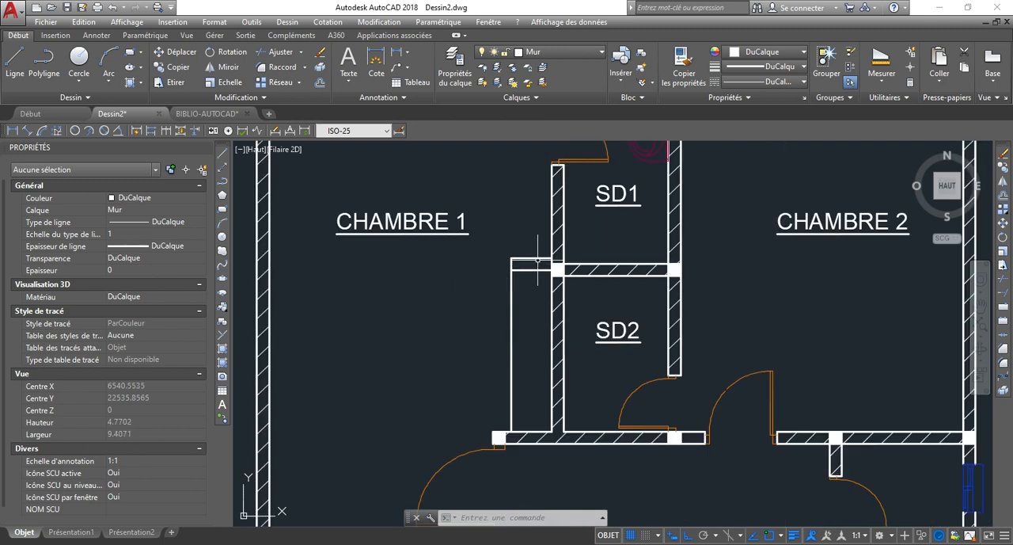
scroll(500, 283, up, 3)
scroll(548, 252, down, 2)
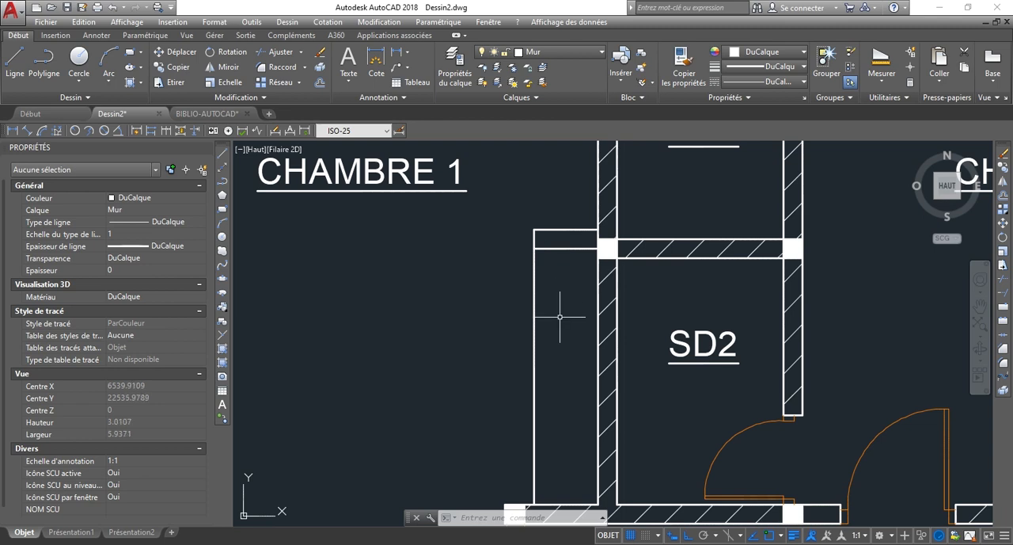
Trim away the part of the vertical line below the short wall stub, leaving only the stub's end closed.
text(aj)
key(Return)
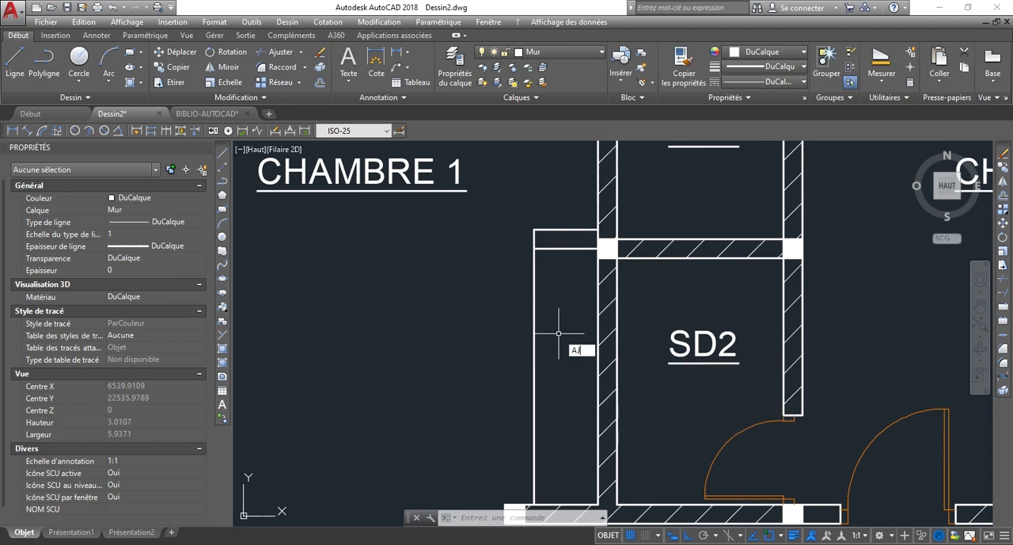
key(Return)
click(568, 344)
click(448, 289)
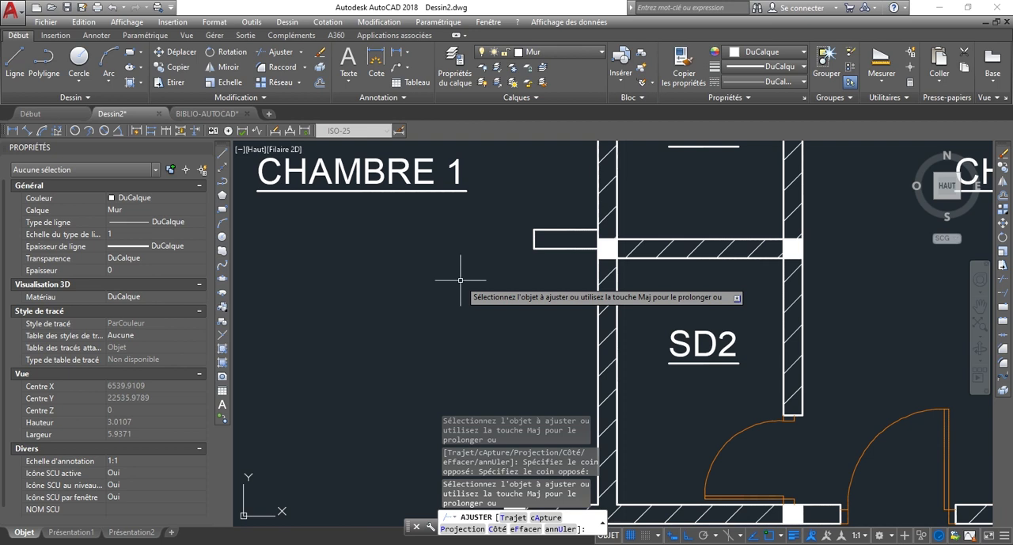
key(Escape)
scroll(489, 213, down, 2)
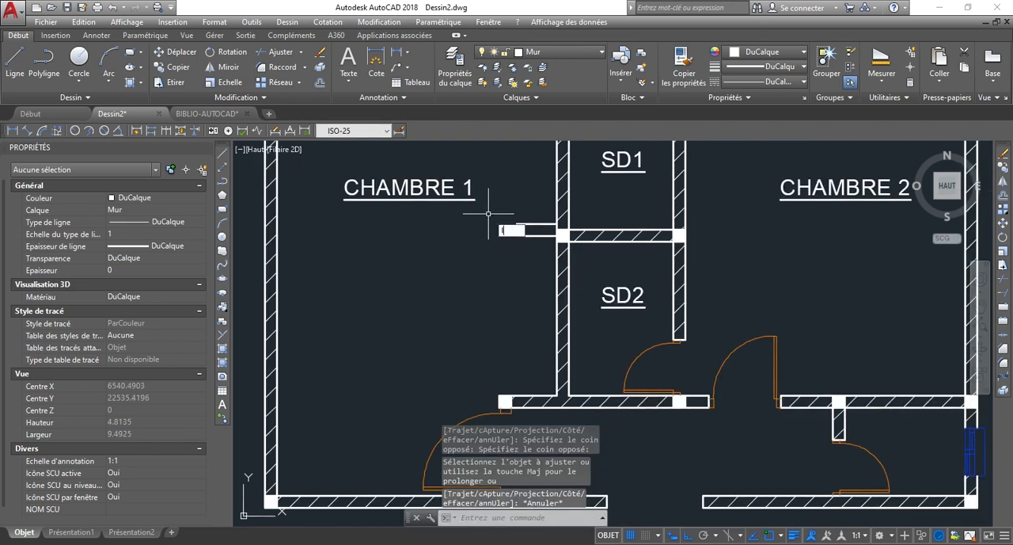
Draw a separate vertical line 2 long from the stub's lower outer corner down to the wall near CHAMBRE 1's door.
text(l)
key(Return)
click(516, 235)
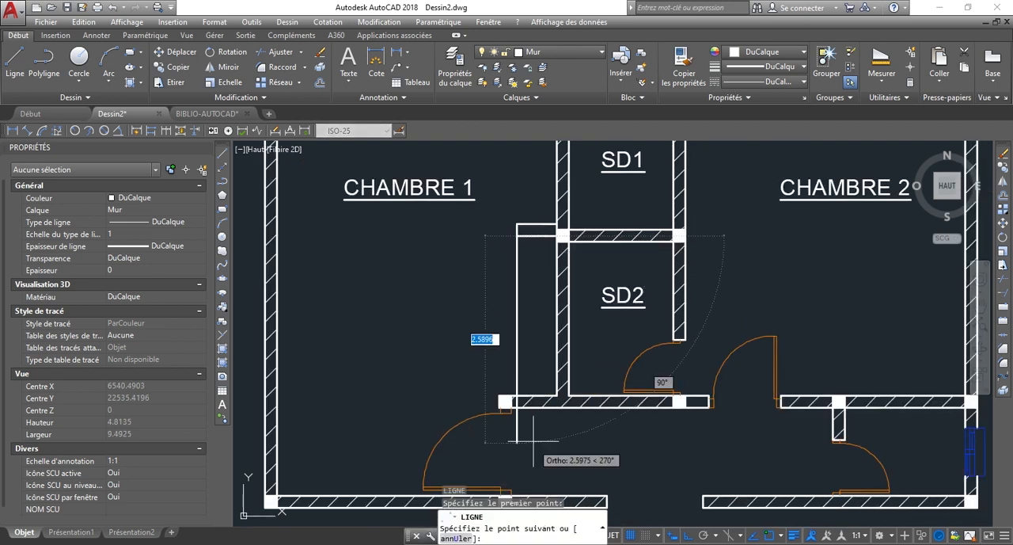
scroll(534, 440, up, 4)
click(491, 334)
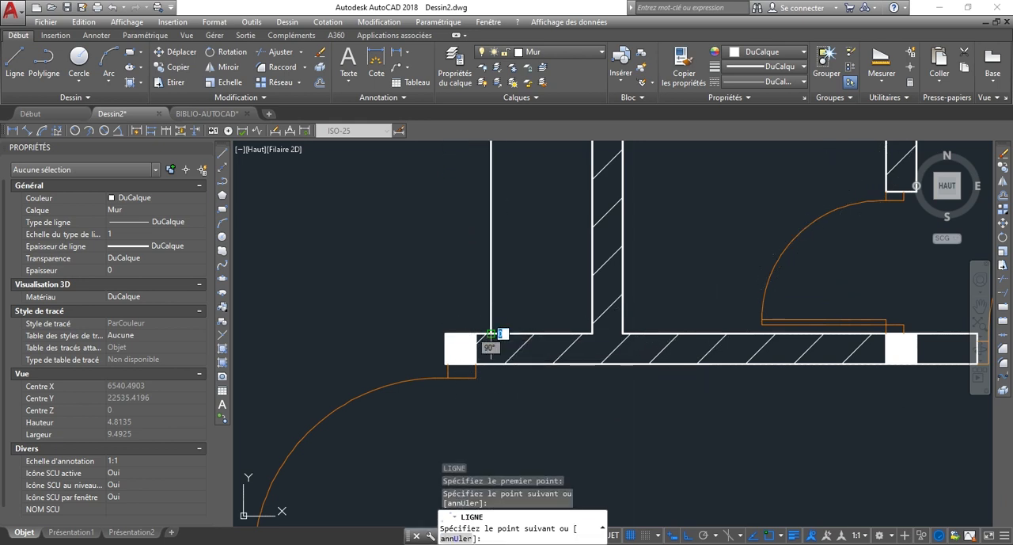
key(Escape)
Set the lineweight of the new 2-long vertical line to 0.18 mm.
scroll(530, 424, down, 4)
scroll(523, 279, up, 2)
click(539, 310)
click(415, 294)
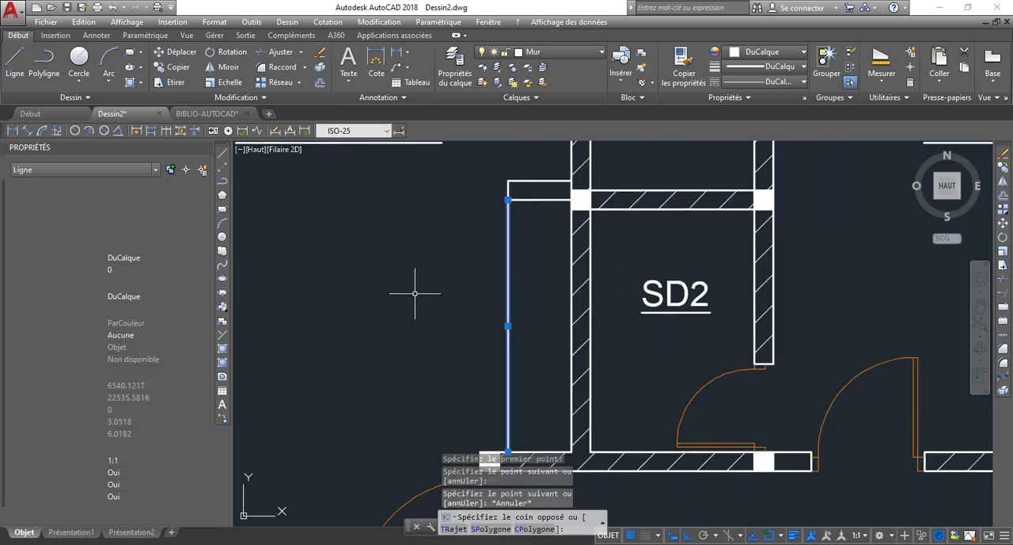
click(772, 68)
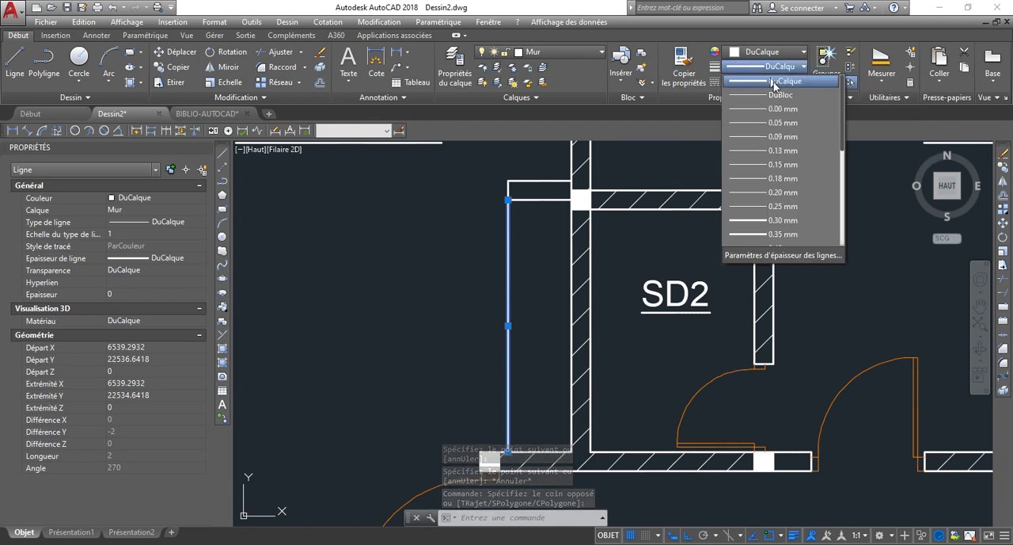
click(788, 178)
click(459, 287)
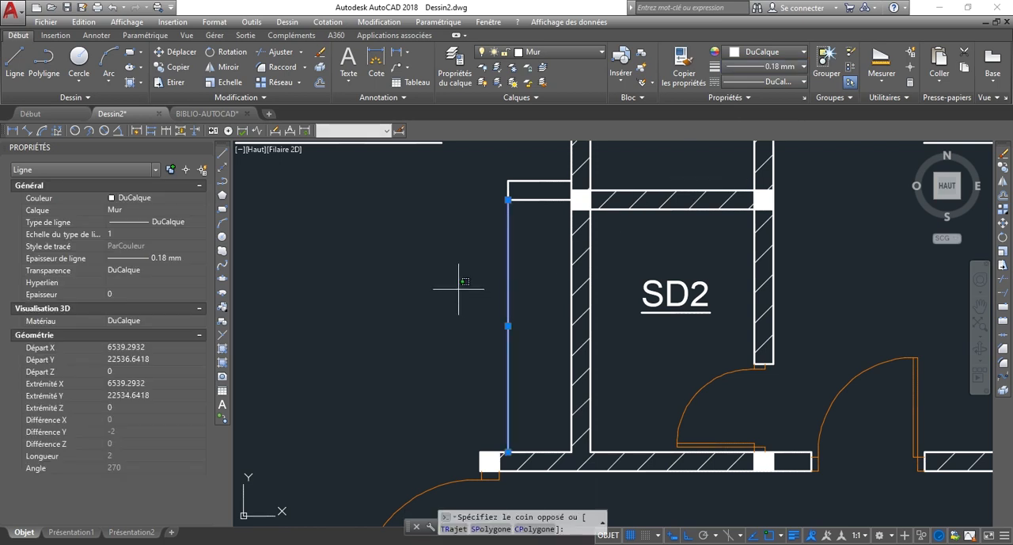
click(428, 264)
key(Escape)
scroll(535, 277, down, 2)
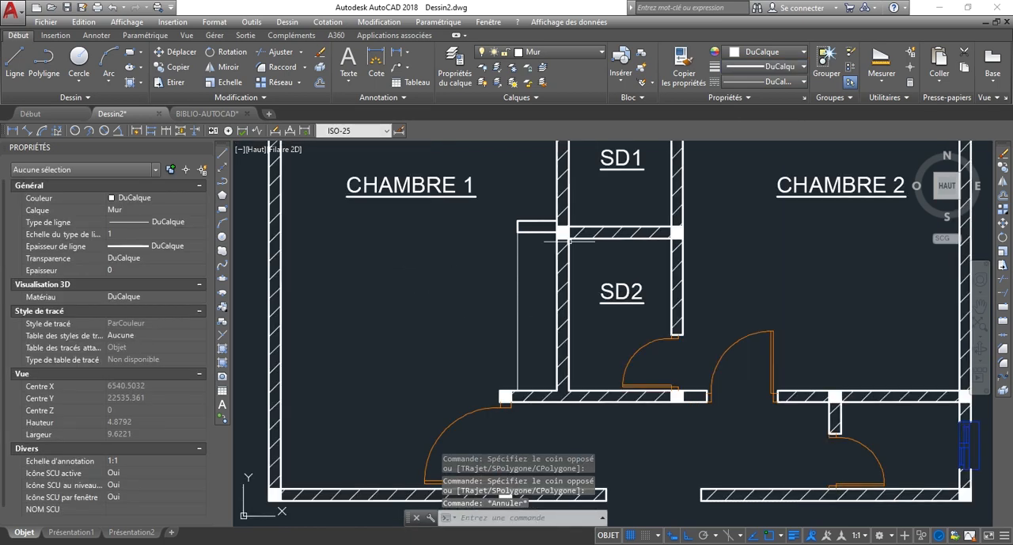
scroll(484, 288, down, 2)
scroll(491, 294, up, 2)
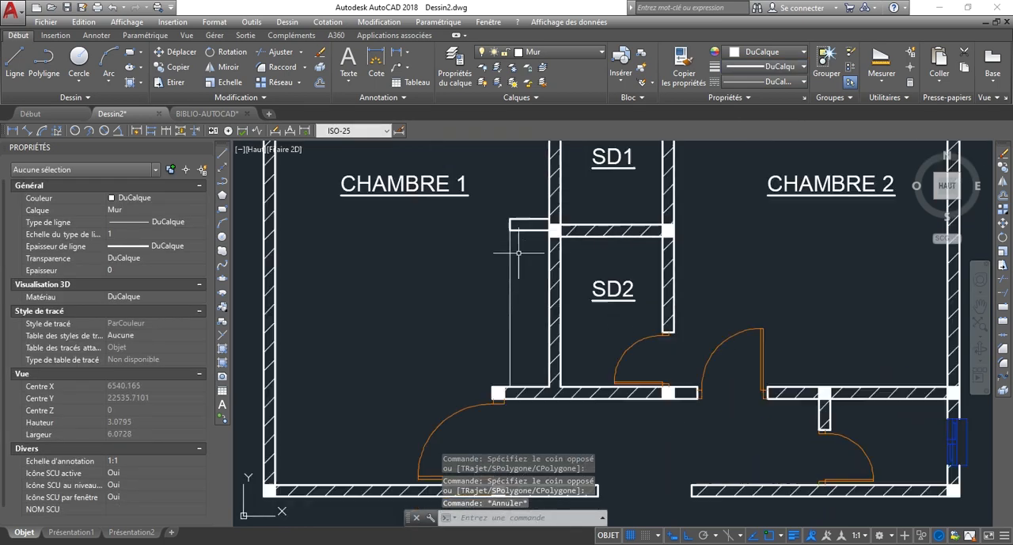
scroll(499, 303, up, 2)
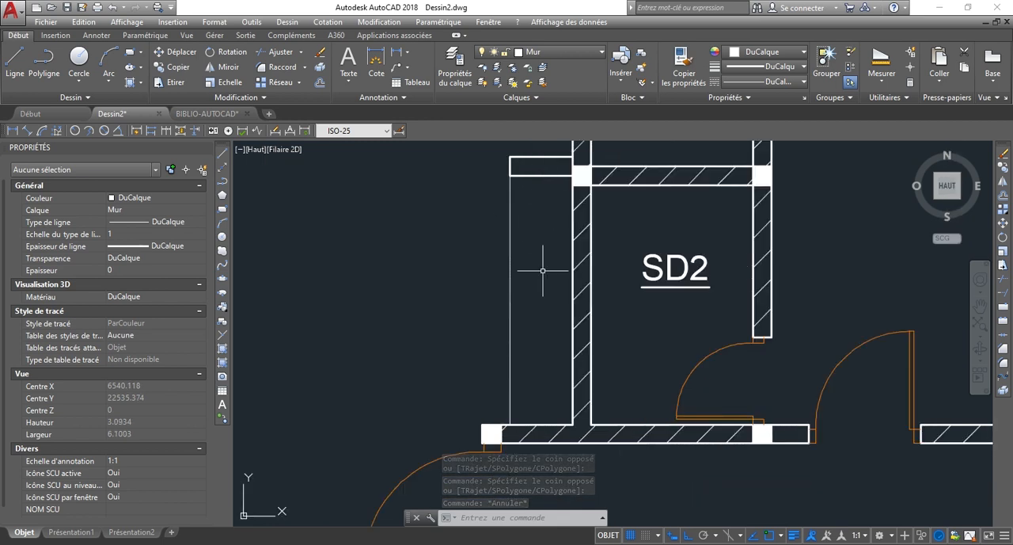
Draw a diagonal line across the closet space from the wall stub's lower outer corner to the lower corner at SD2's wall.
scroll(515, 192, up, 2)
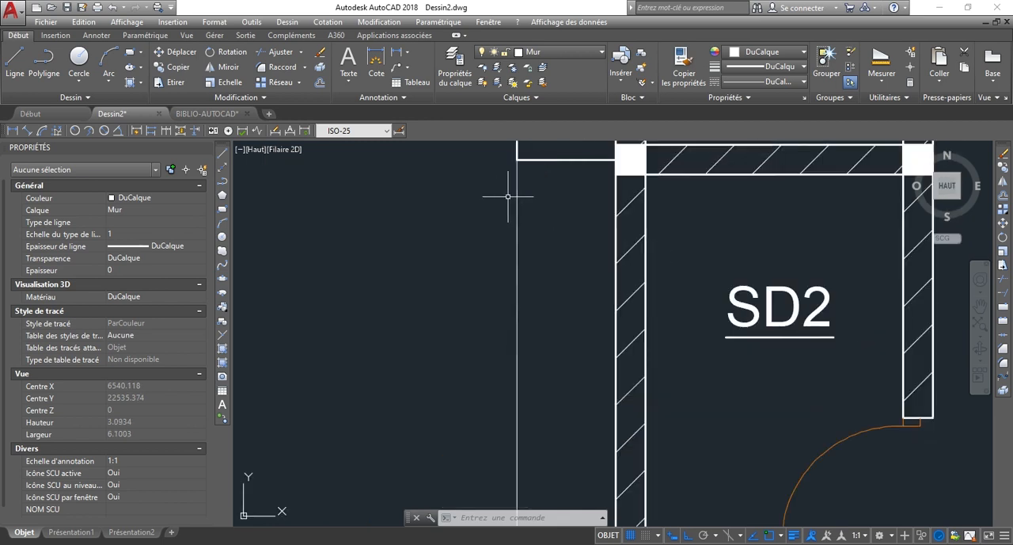
scroll(522, 173, down, 2)
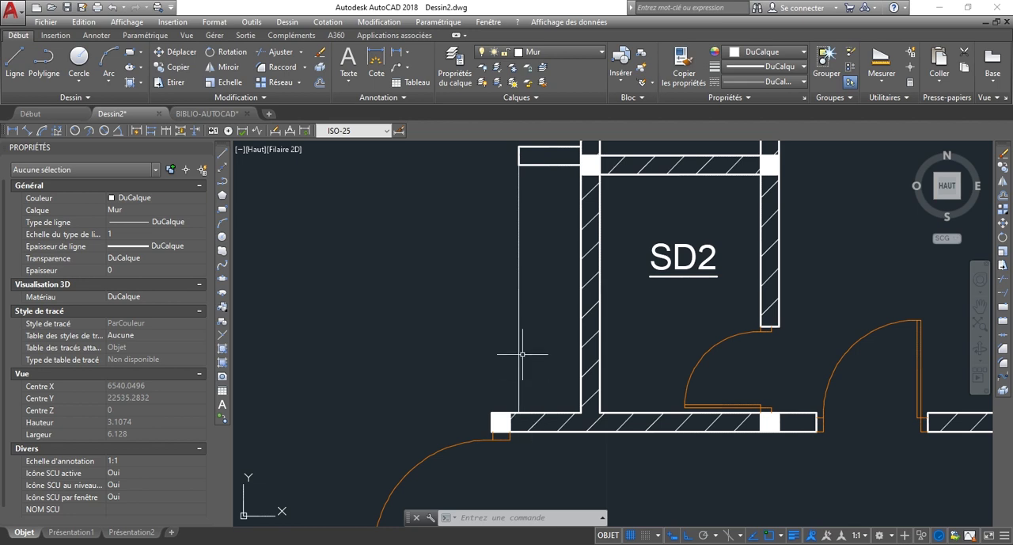
scroll(493, 279, down, 2)
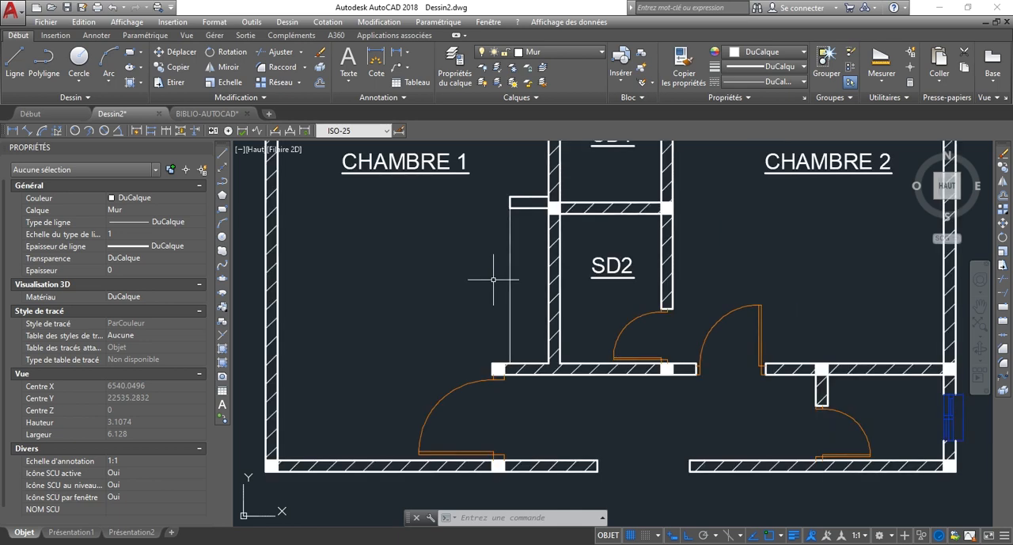
scroll(562, 226, up, 2)
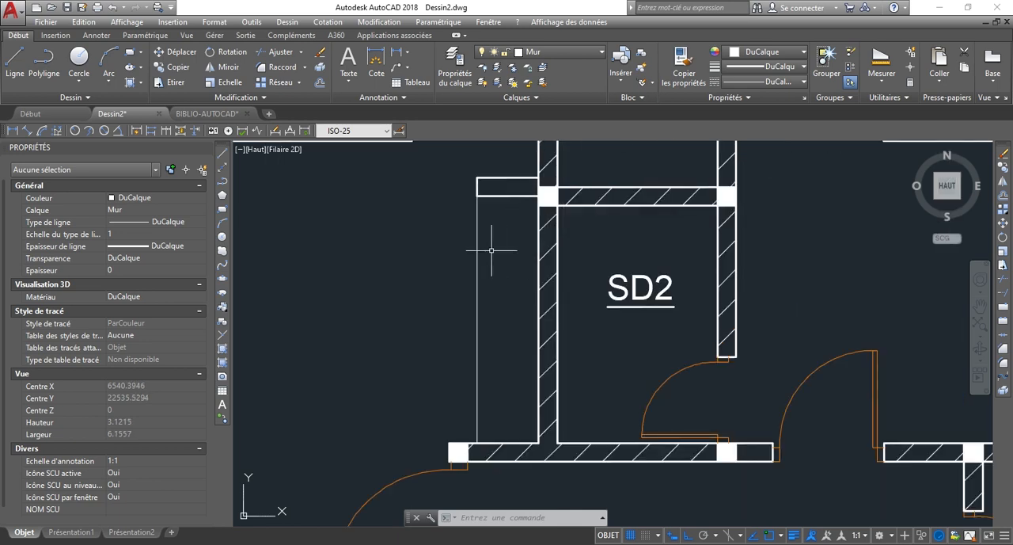
text(l)
key(Return)
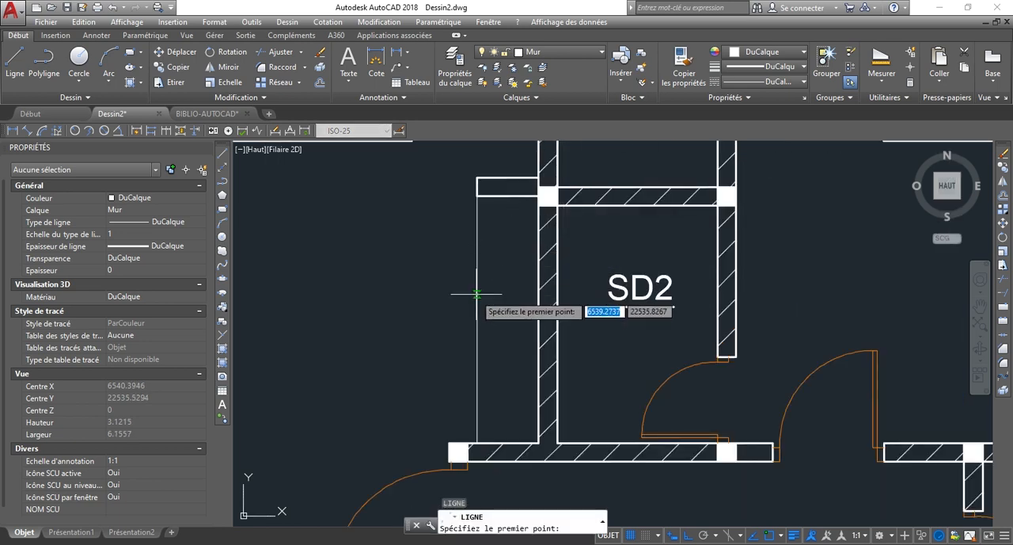
click(477, 194)
scroll(529, 440, up, 2)
click(541, 441)
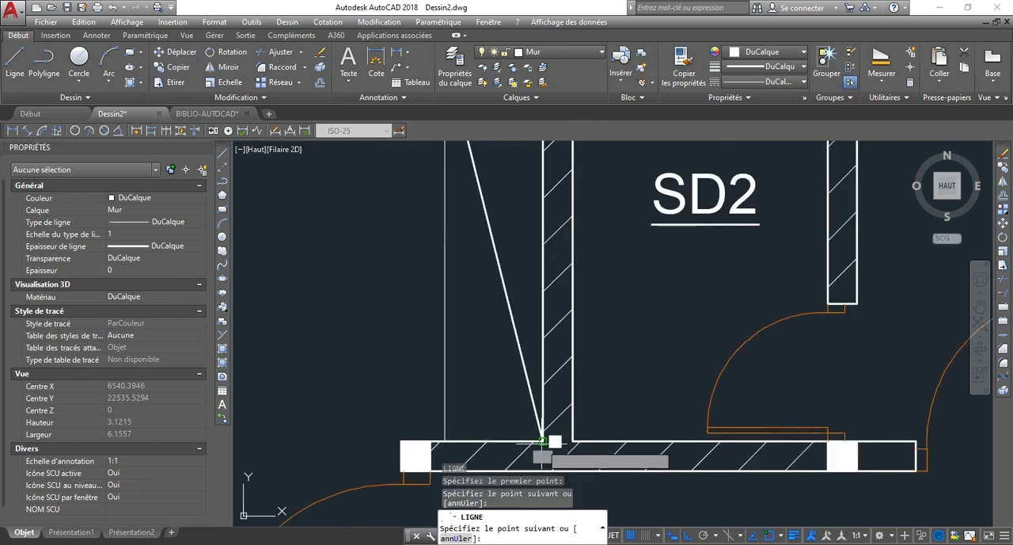
key(Escape)
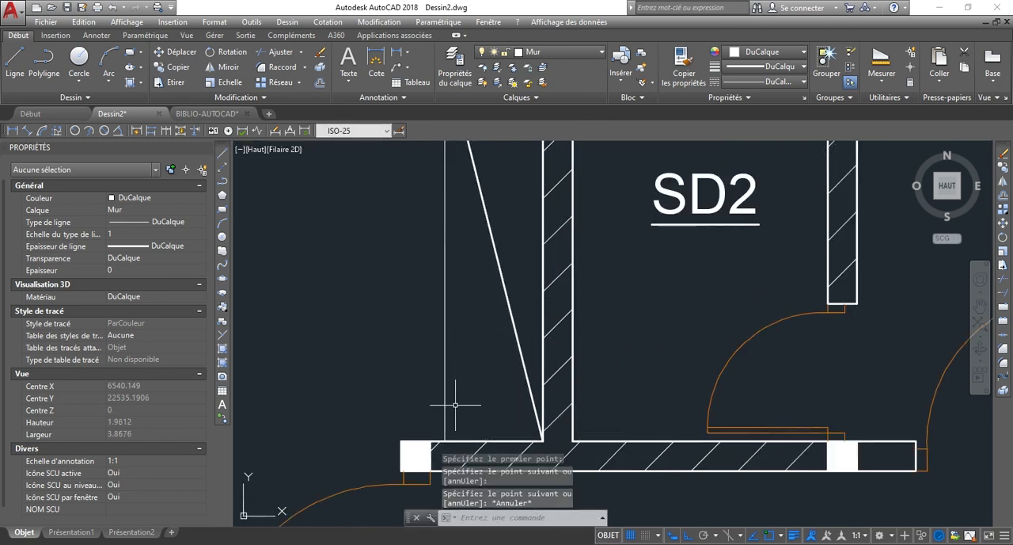
Draw the opposite diagonal from the lower end of the thin vertical line to the stub's inner corner at SD2's wall.
key(Return)
click(448, 463)
scroll(449, 452, down, 2)
scroll(460, 428, down, 3)
scroll(498, 285, up, 5)
click(500, 282)
key(Escape)
scroll(407, 323, down, 4)
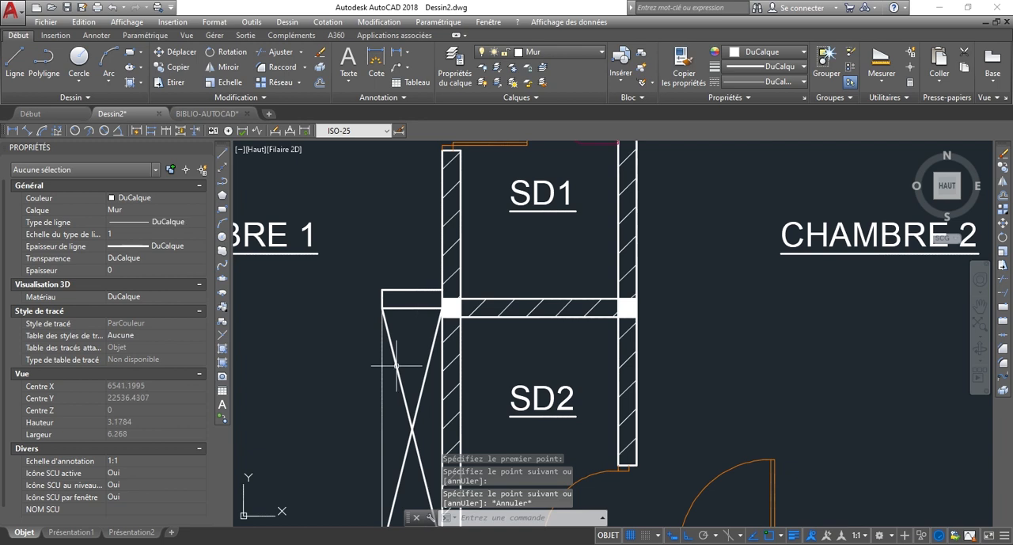
Check the closet front line's lineweight, and apply one common thin lineweight to it and the two crossing diagonals.
scroll(394, 405, up, 4)
click(391, 413)
click(345, 380)
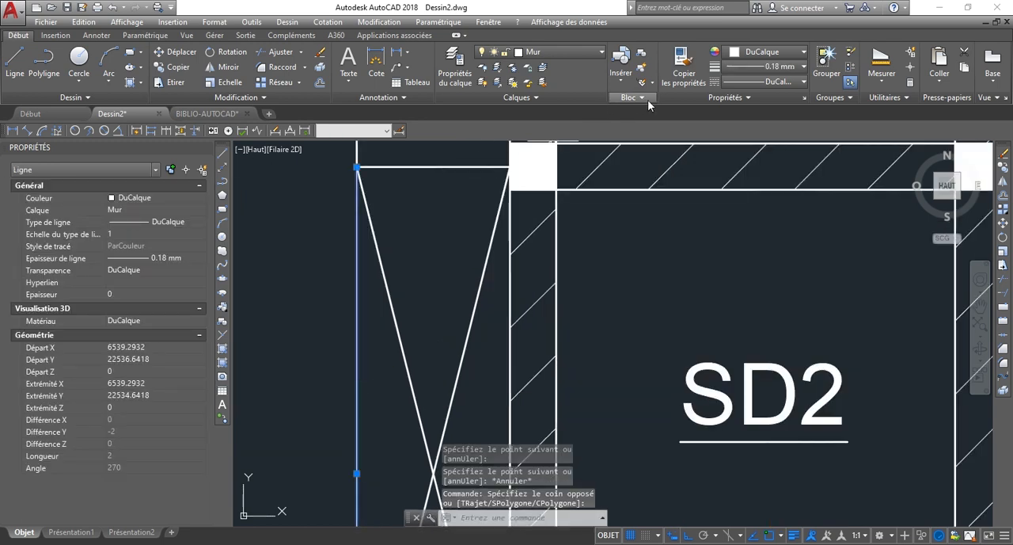
key(Escape)
scroll(477, 381, down, 2)
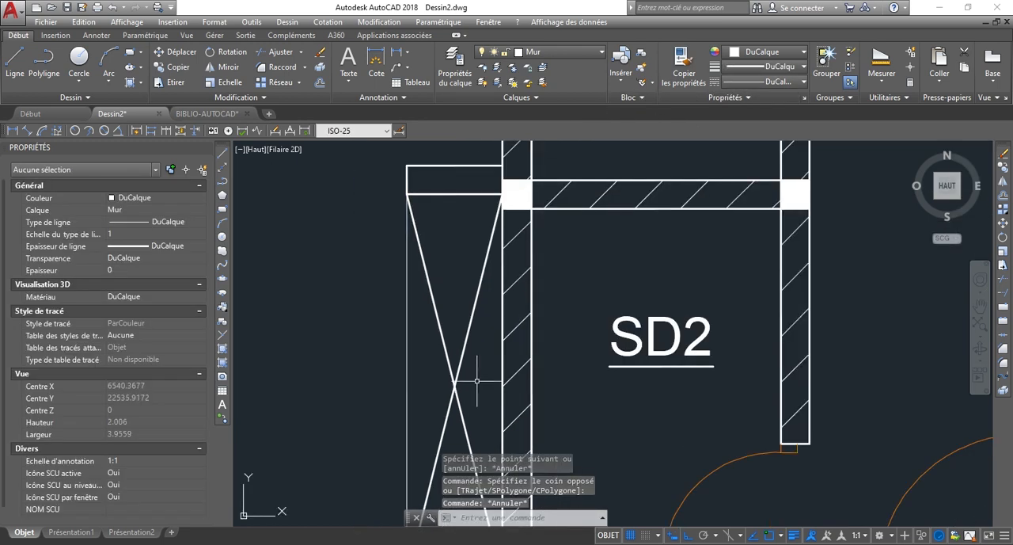
click(476, 381)
click(342, 323)
click(730, 66)
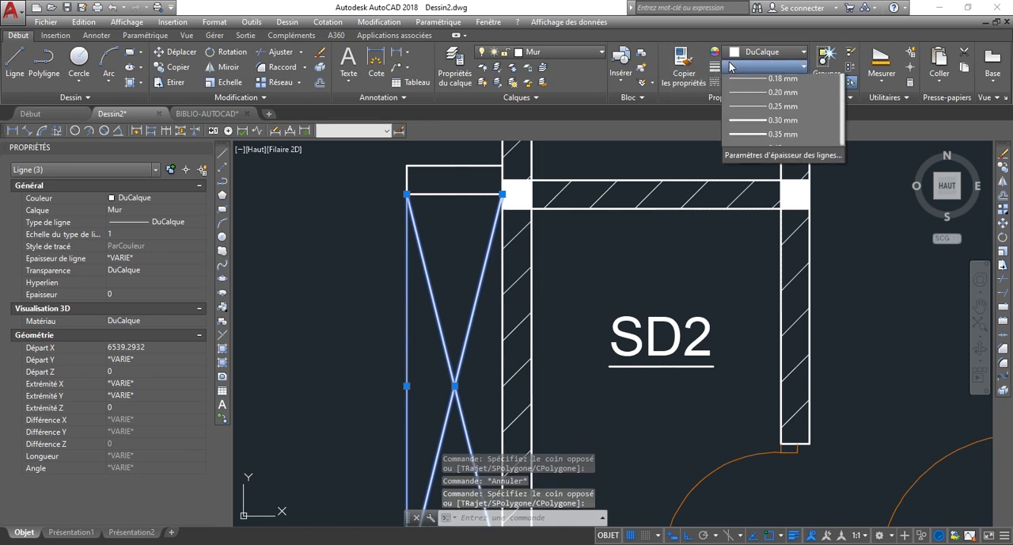
click(787, 180)
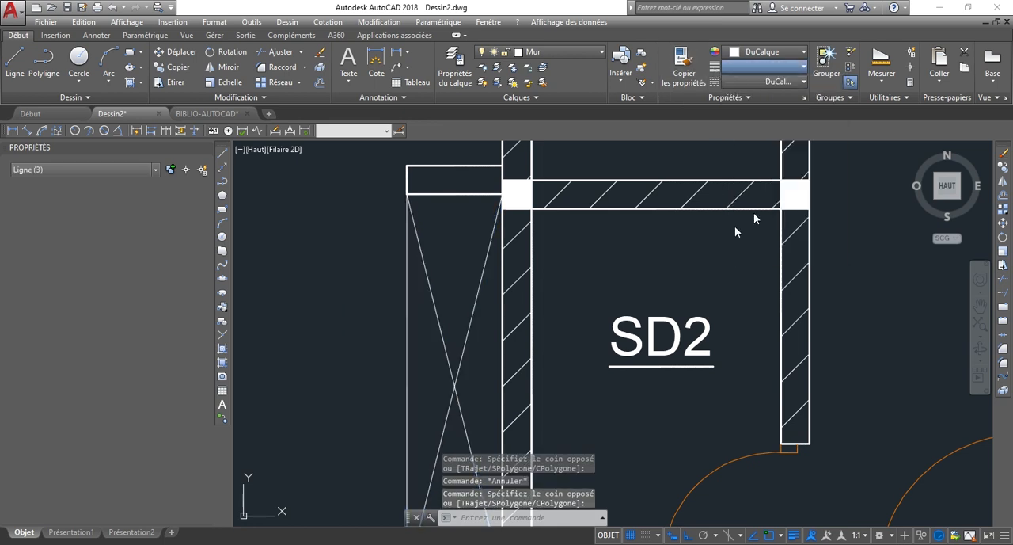
key(Escape)
Examine the crossed closet beside SD2 in relation to the rest of the plan and the free wall in CHAMBRE 2.
scroll(589, 233, down, 5)
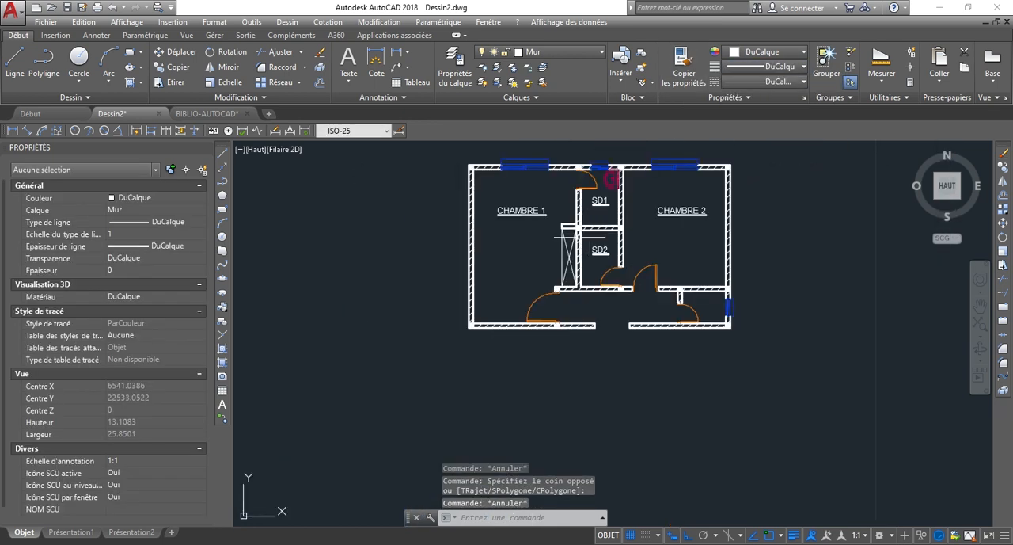
scroll(592, 232, up, 4)
scroll(522, 238, down, 4)
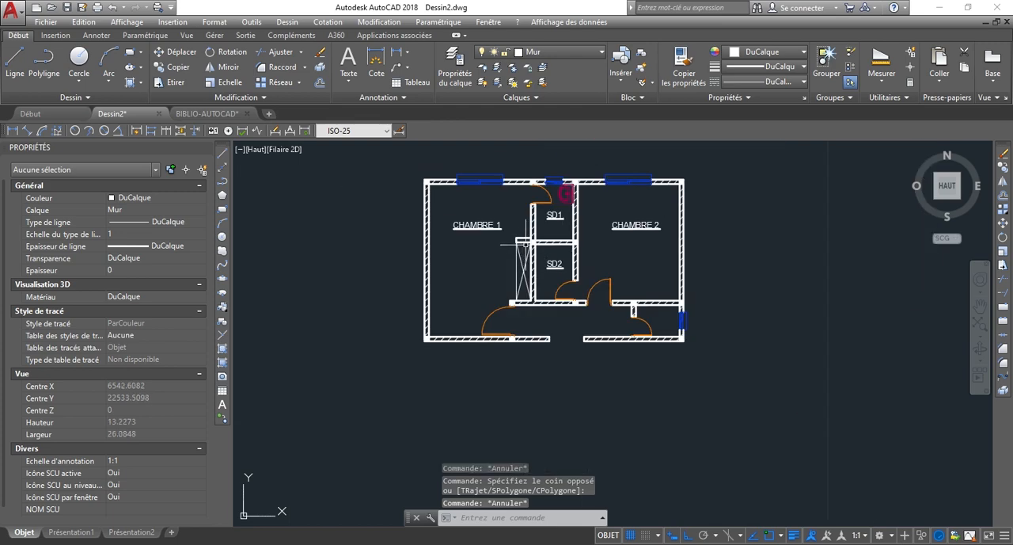
scroll(561, 230, up, 2)
scroll(497, 261, up, 2)
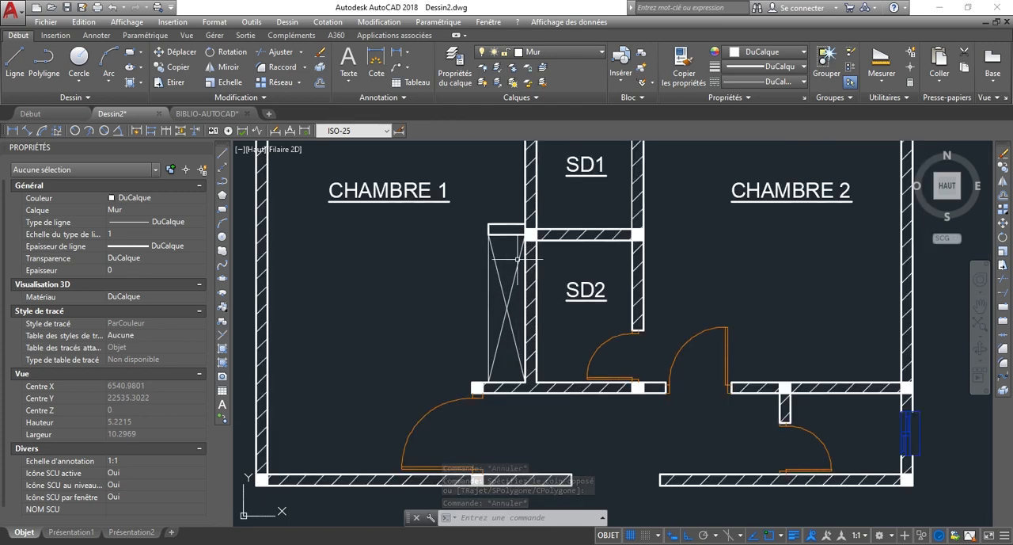
scroll(515, 270, down, 2)
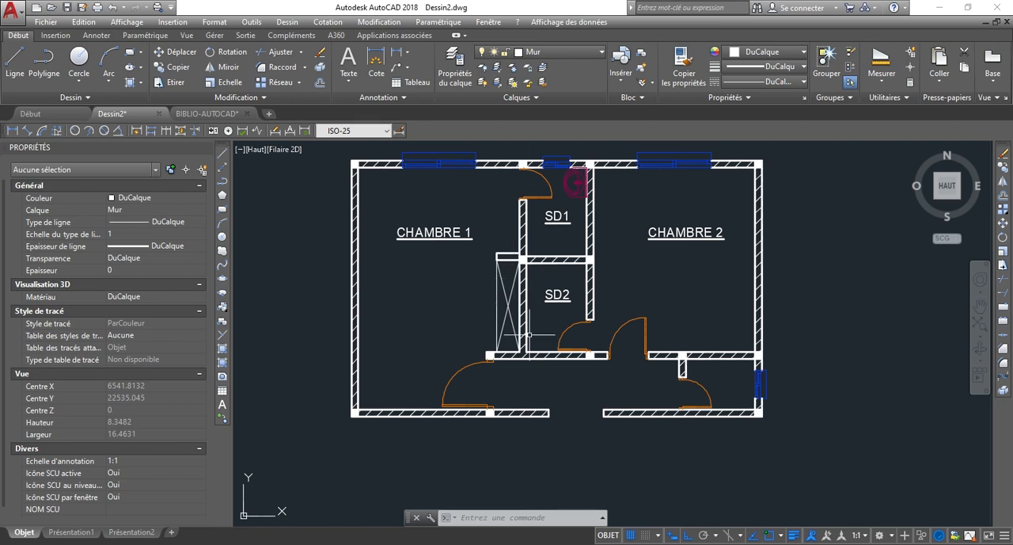
scroll(545, 318, up, 2)
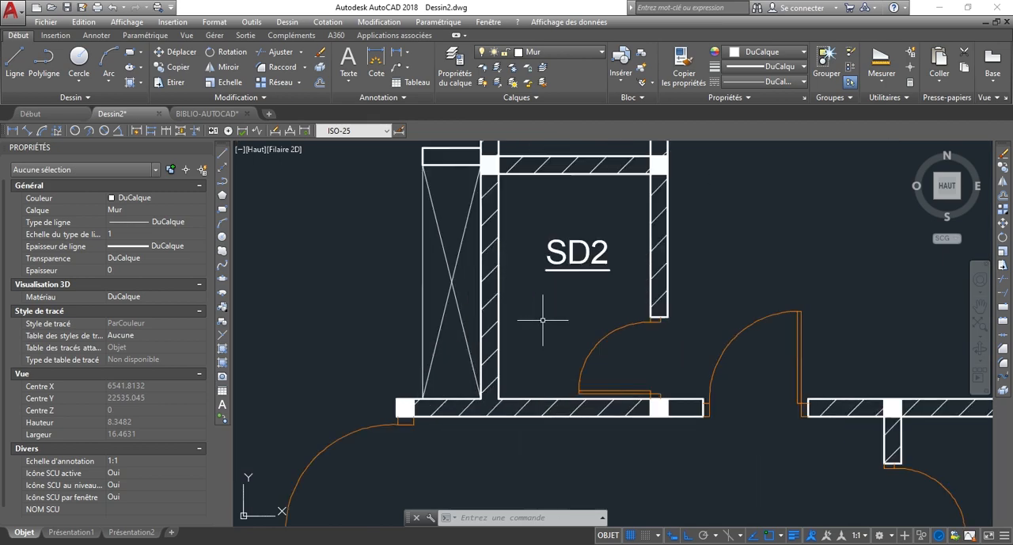
scroll(508, 357, down, 2)
scroll(502, 334, up, 2)
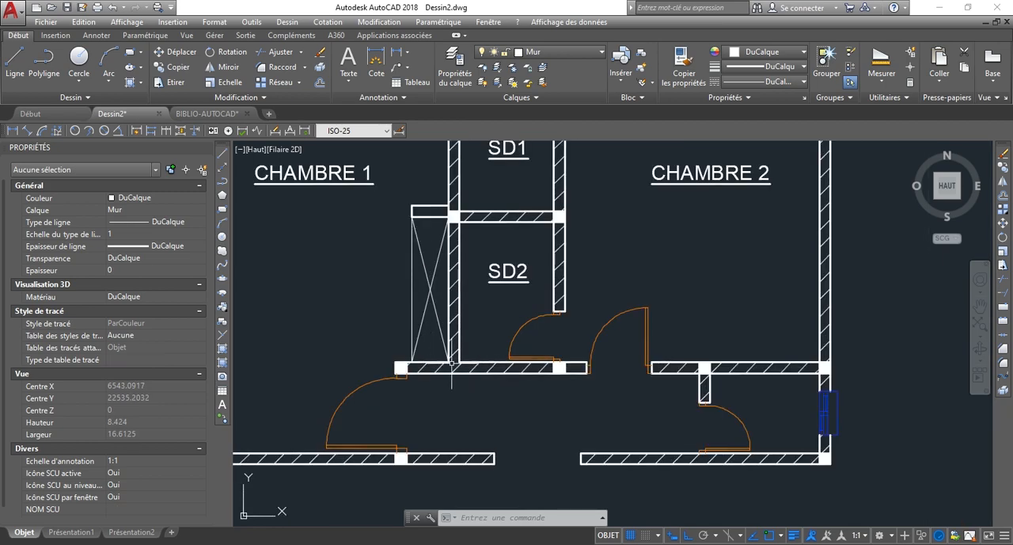
scroll(467, 372, down, 2)
scroll(461, 334, up, 2)
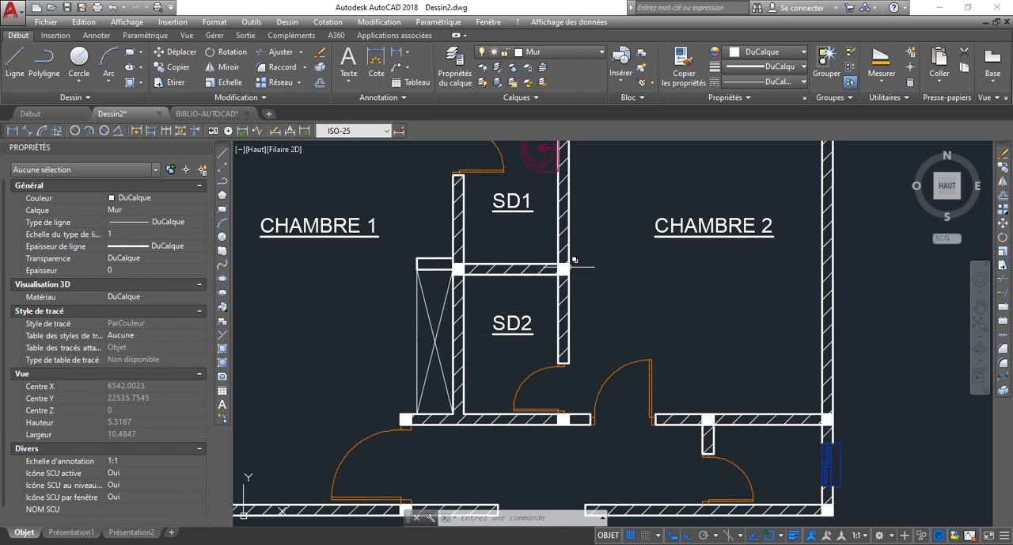
scroll(459, 435, up, 2)
scroll(453, 411, down, 2)
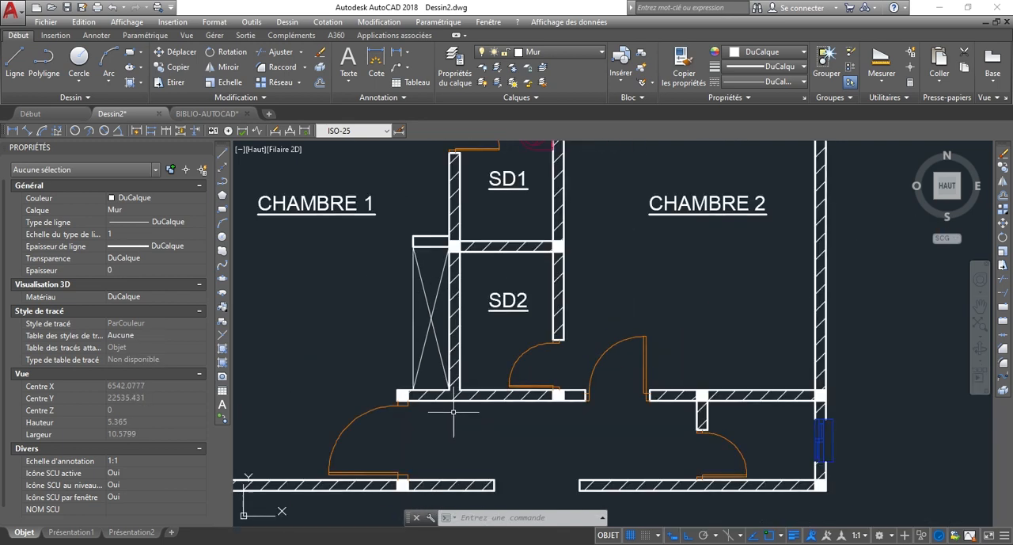
Copy the six lines of the closet and its wall stub from CHAMBRE 1 into the open area of CHAMBRE 2 near SD2's wall.
click(402, 210)
scroll(457, 382, up, 4)
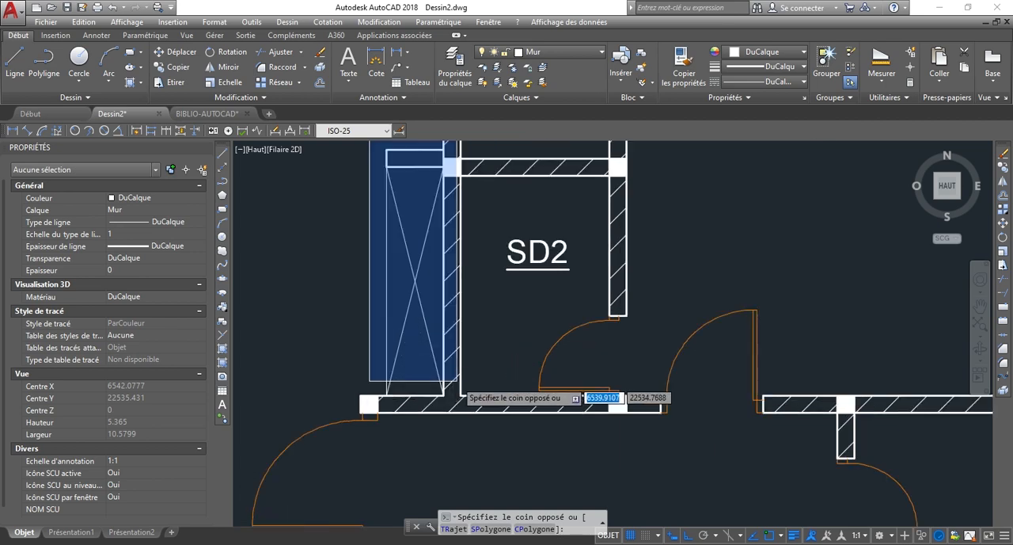
click(456, 412)
scroll(455, 410, down, 6)
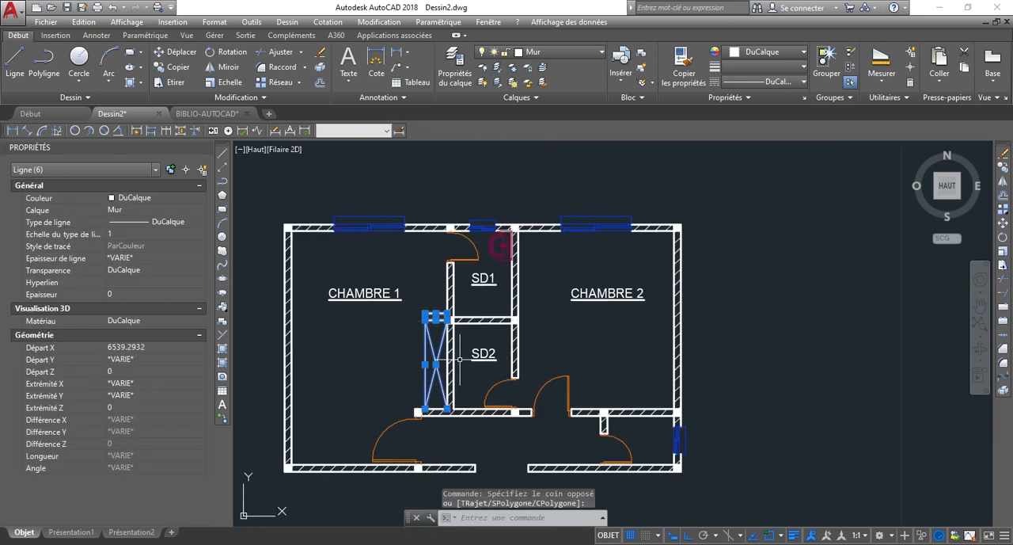
scroll(459, 343, up, 2)
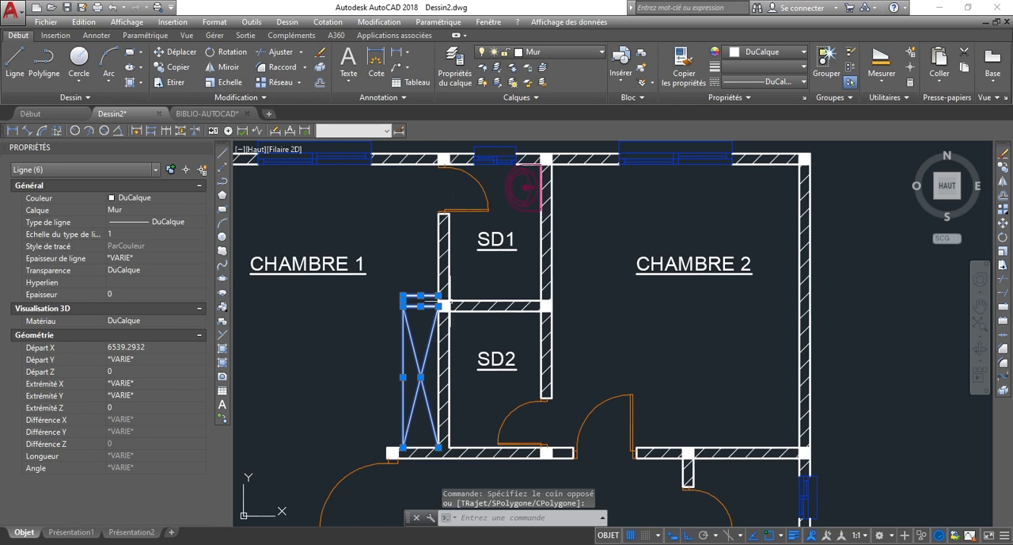
scroll(547, 413, up, 2)
scroll(554, 410, down, 2)
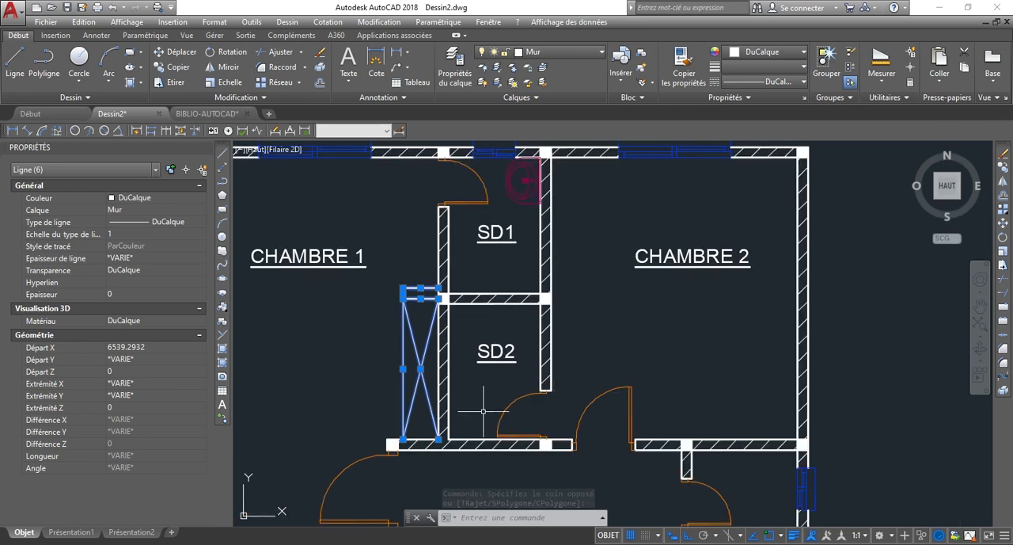
scroll(414, 463, up, 4)
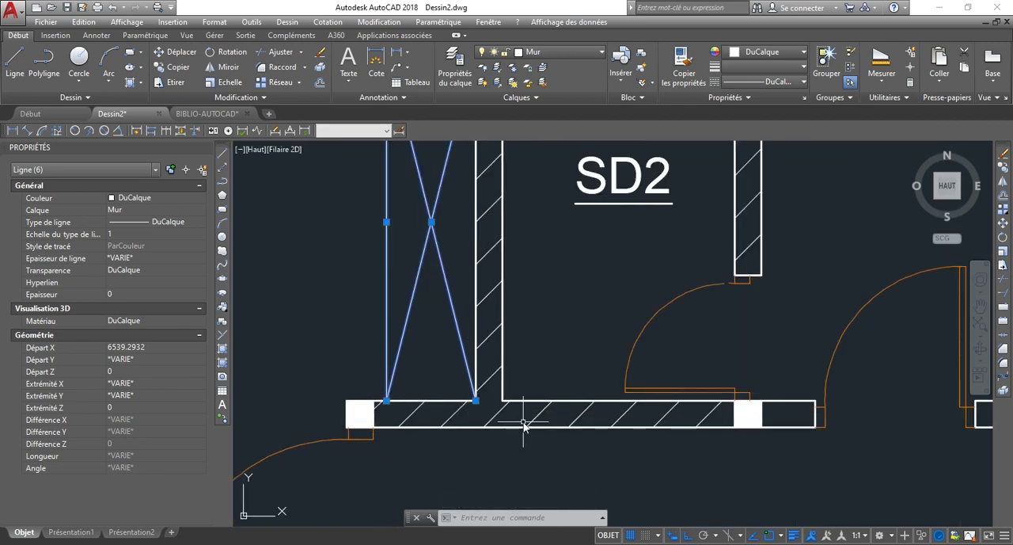
text(p)
key(Return)
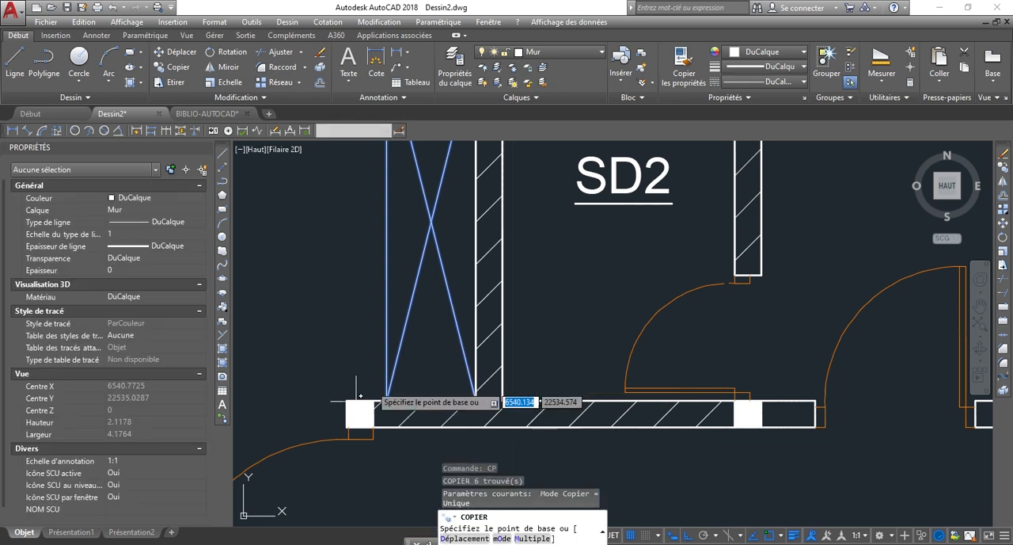
click(388, 395)
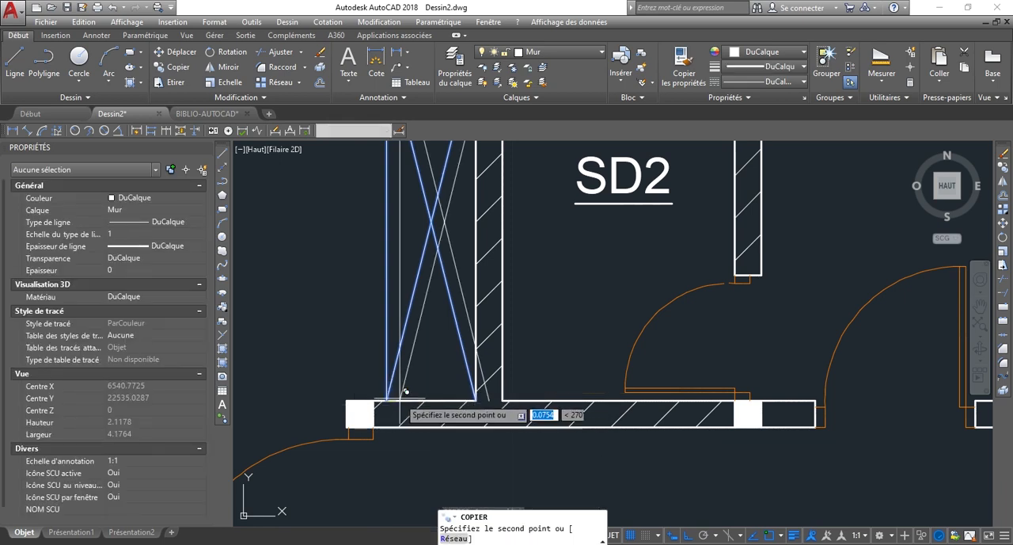
scroll(411, 350, down, 5)
scroll(552, 285, up, 5)
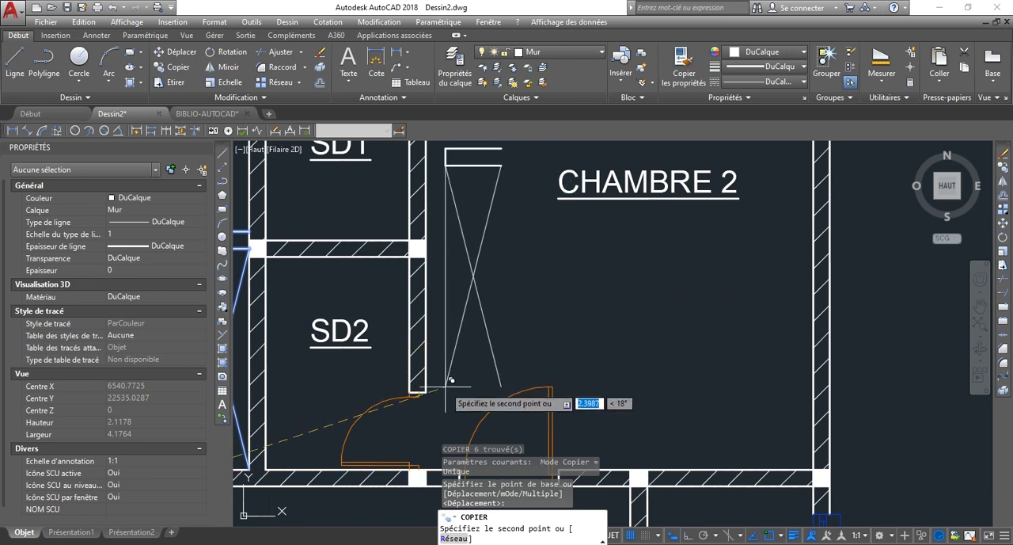
scroll(443, 395, up, 5)
scroll(420, 405, down, 5)
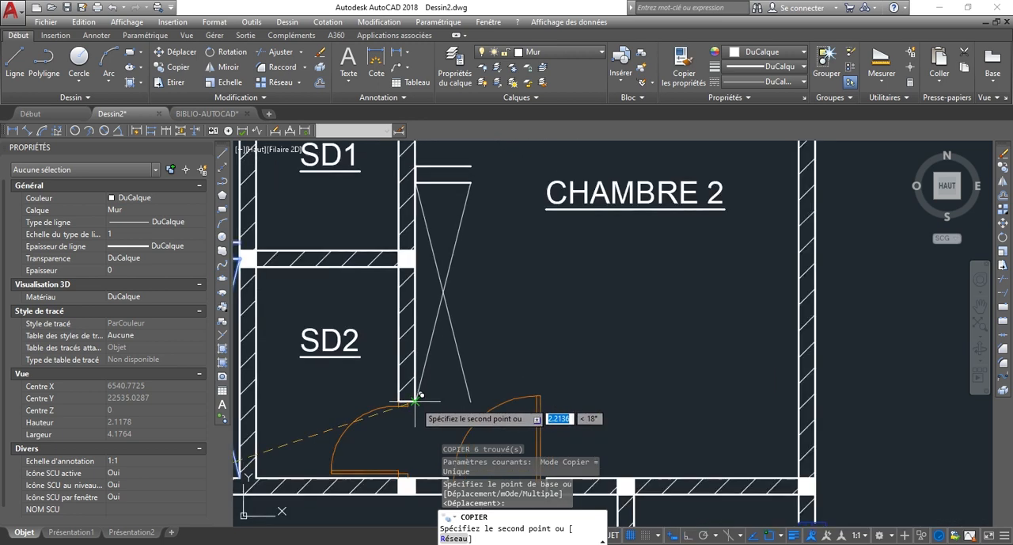
scroll(428, 396, down, 5)
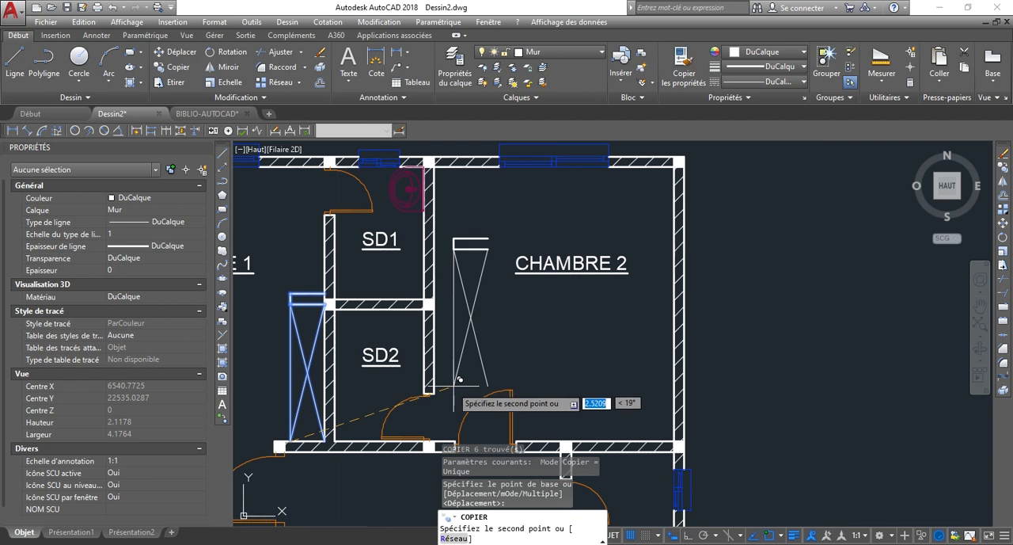
scroll(435, 395, up, 7)
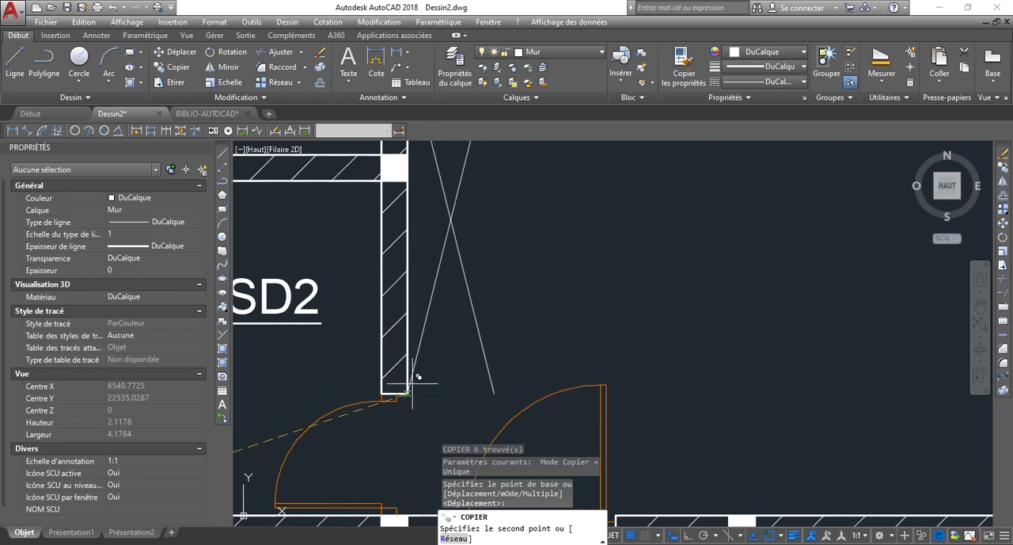
scroll(411, 346, up, 4)
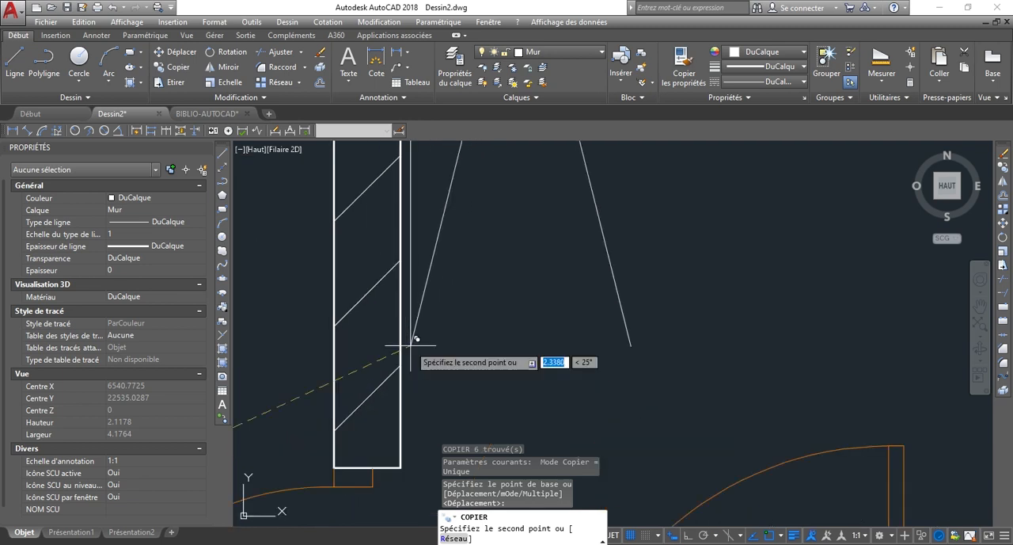
scroll(424, 344, down, 4)
click(521, 315)
scroll(583, 343, down, 3)
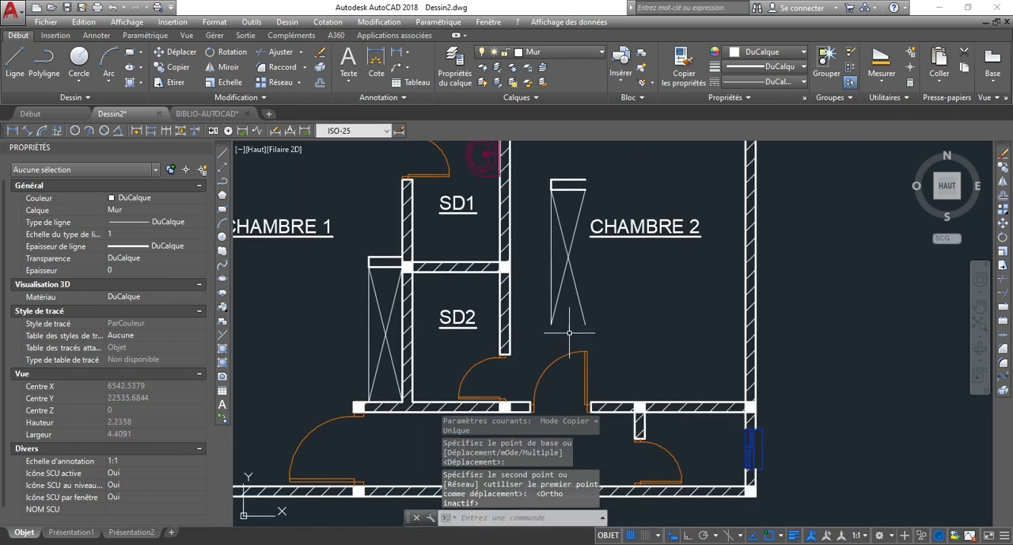
Draw a closed rectangular wall stub 0.15 deep across the open lower end of the copied closet in CHAMBRE 2.
scroll(570, 314, up, 2)
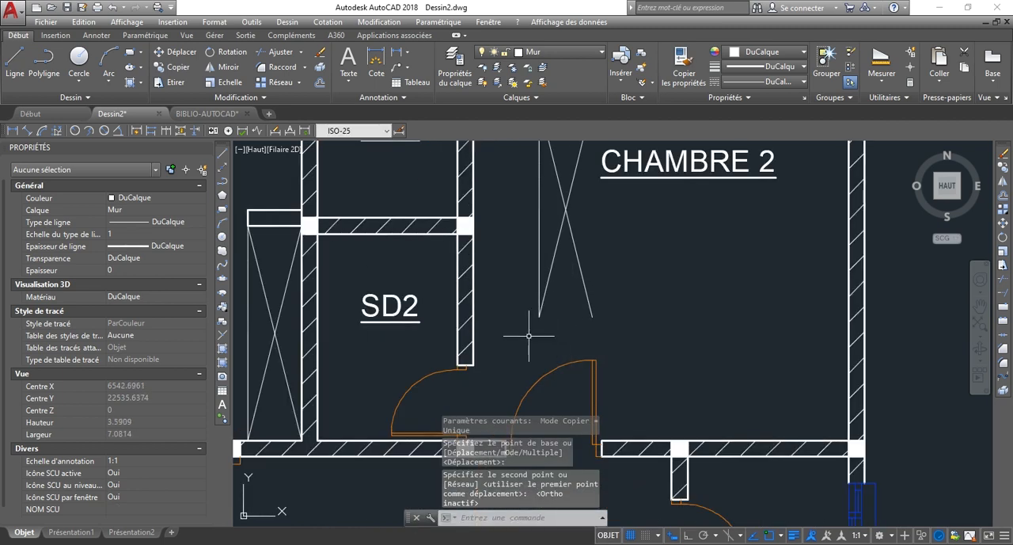
text(l)
key(Return)
scroll(529, 332, up, 2)
scroll(537, 321, up, 6)
click(558, 266)
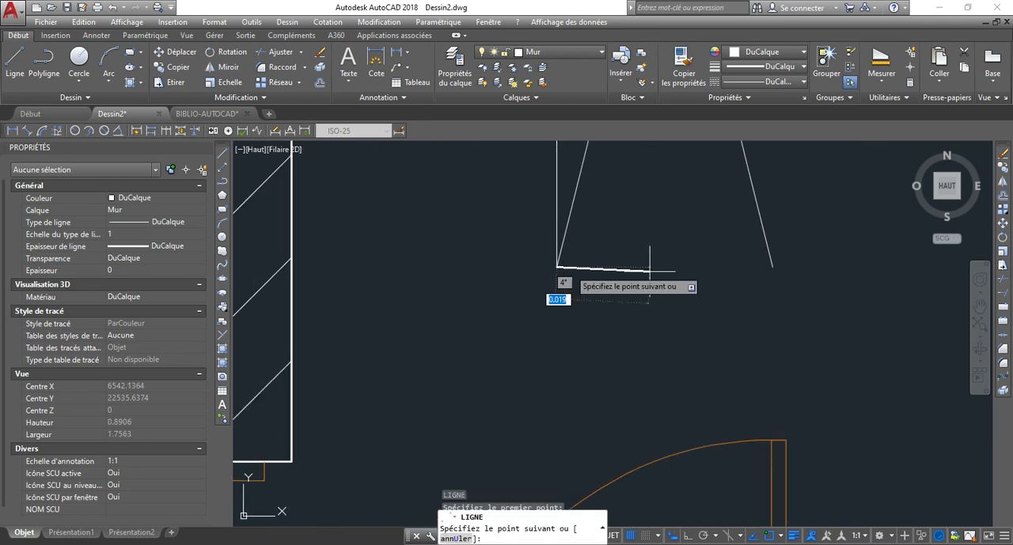
click(772, 266)
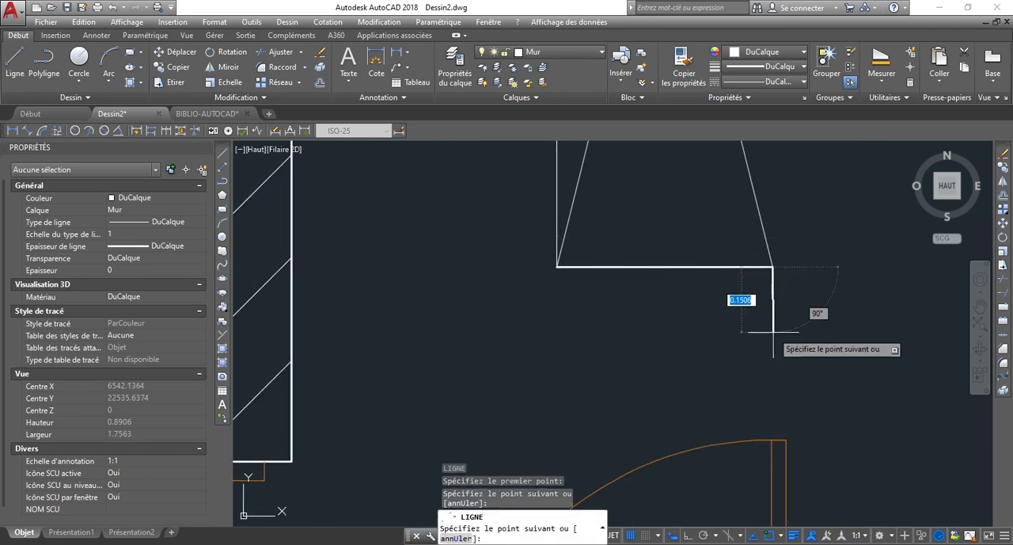
text(0.15)
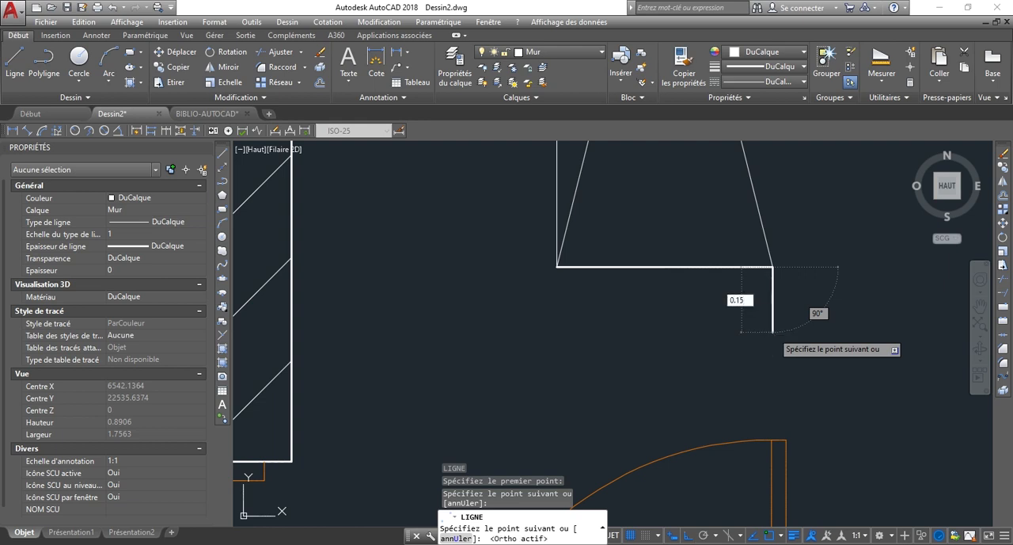
key(Return)
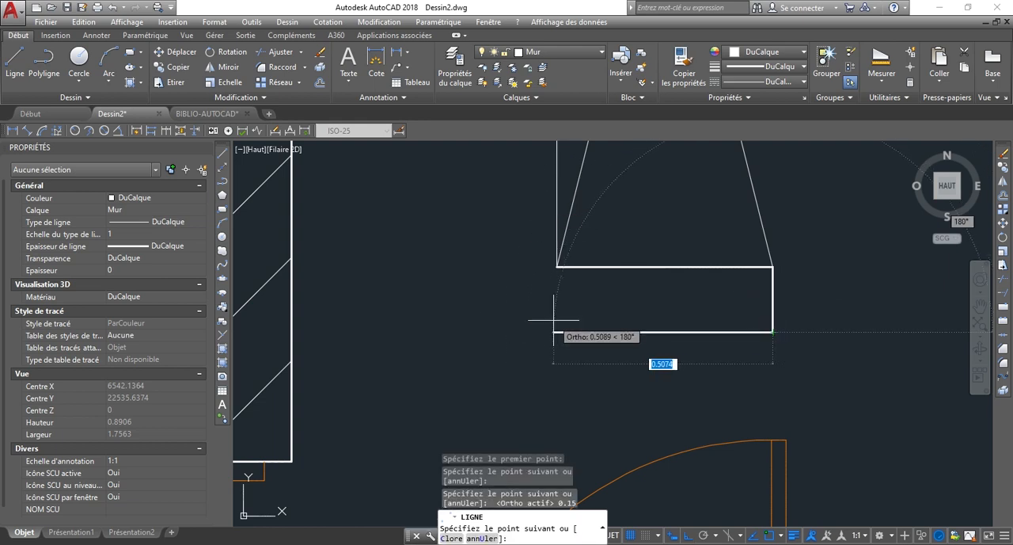
click(555, 297)
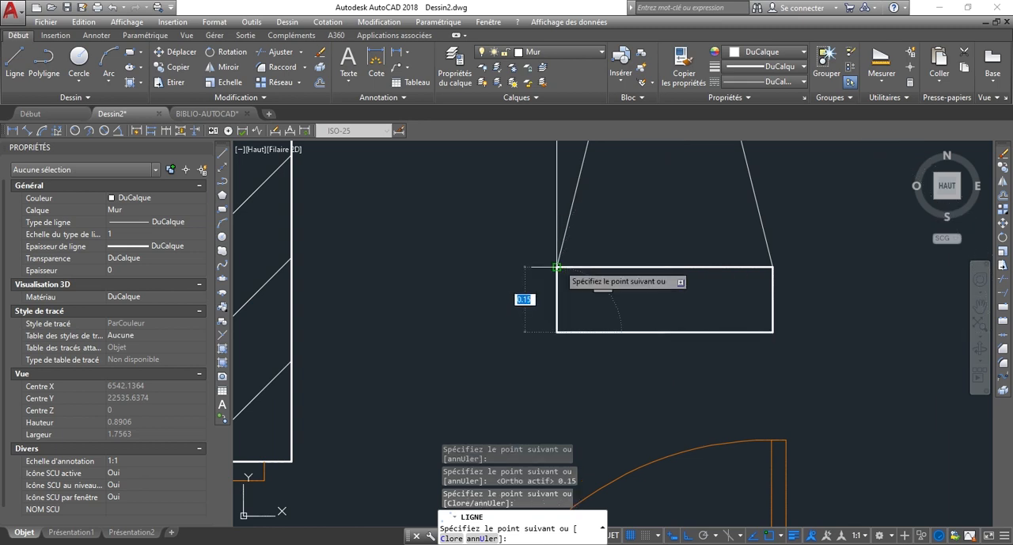
key(Escape)
scroll(564, 310, down, 5)
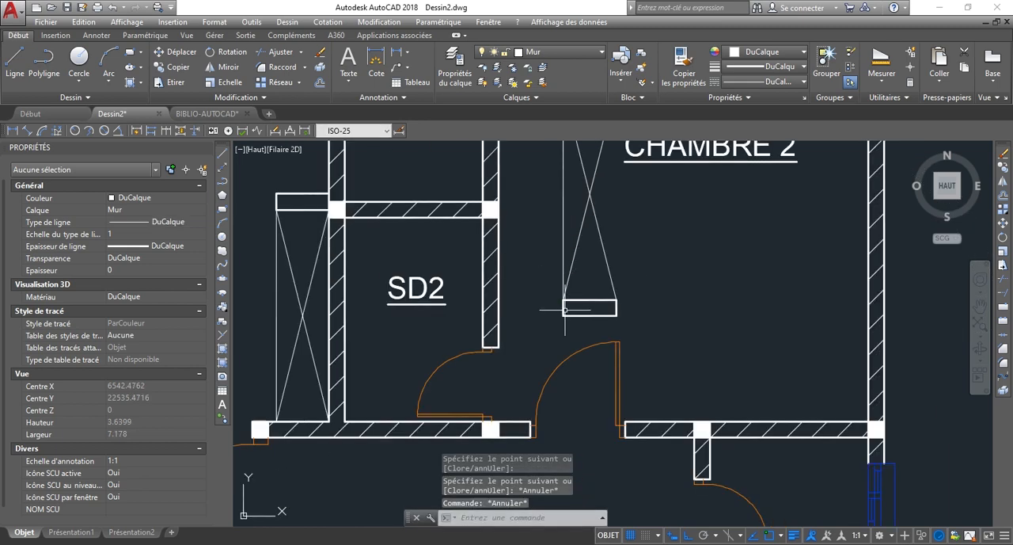
Copy the short vertical end line of the closet's upper stub to the stub's open end to close it.
scroll(565, 309, down, 2)
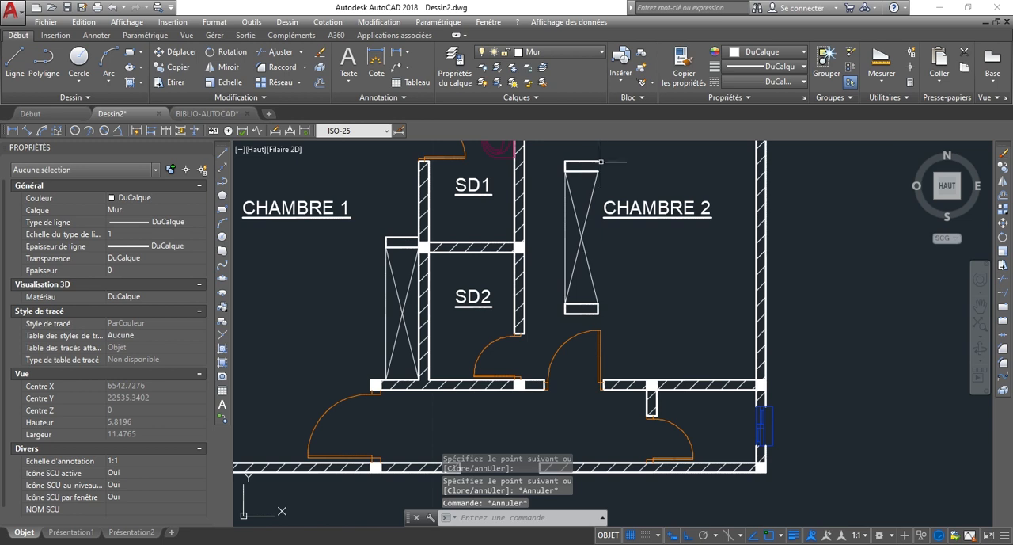
scroll(624, 157, up, 4)
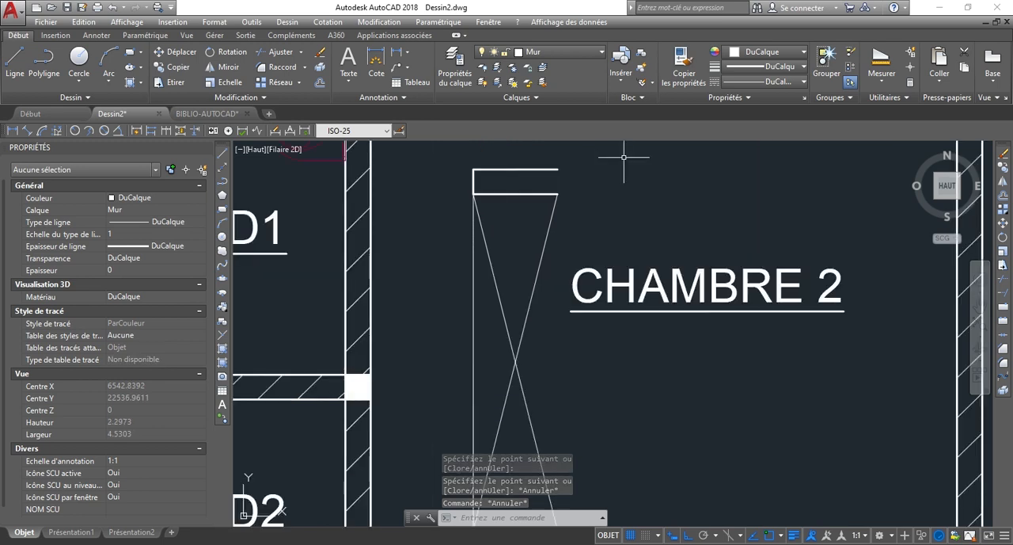
click(473, 181)
text(p)
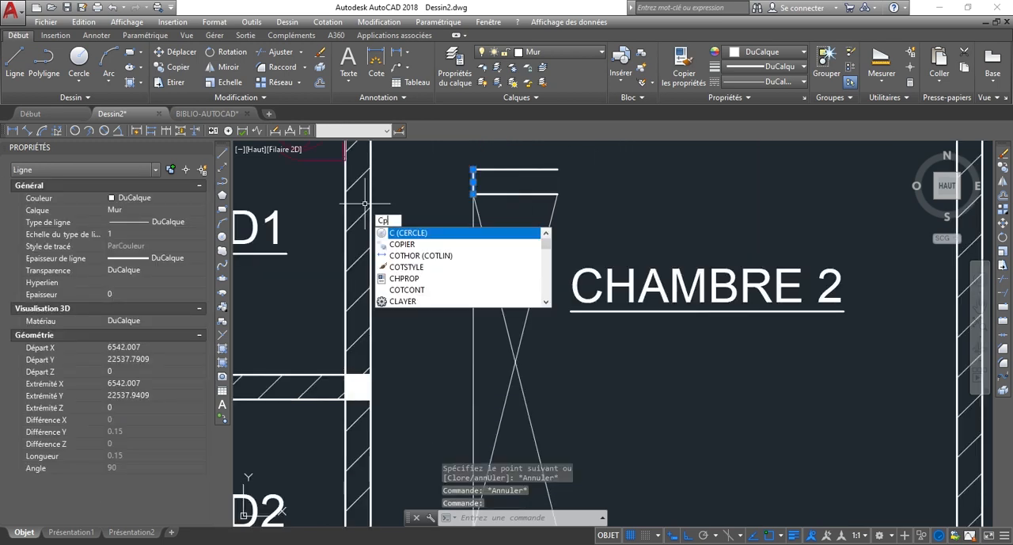
key(Return)
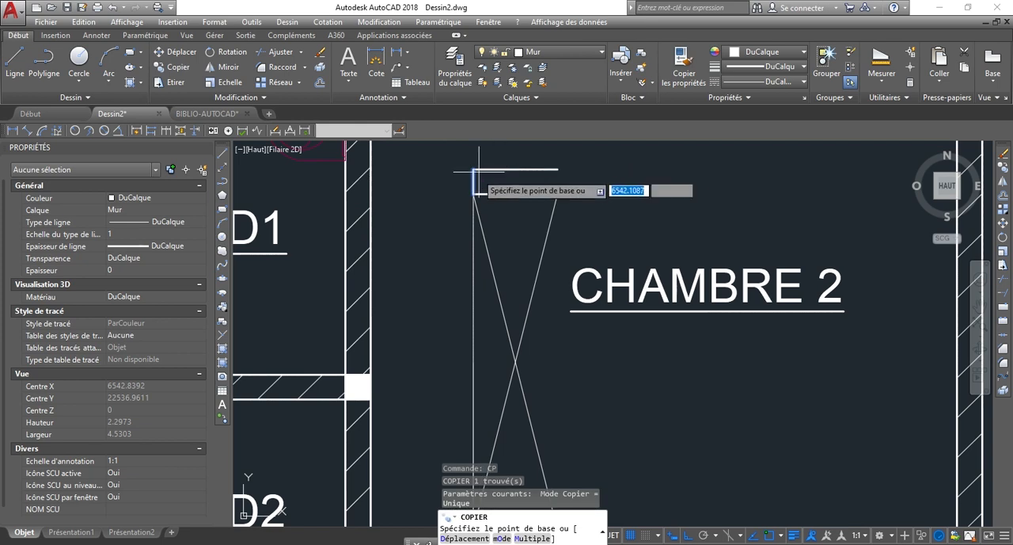
click(474, 169)
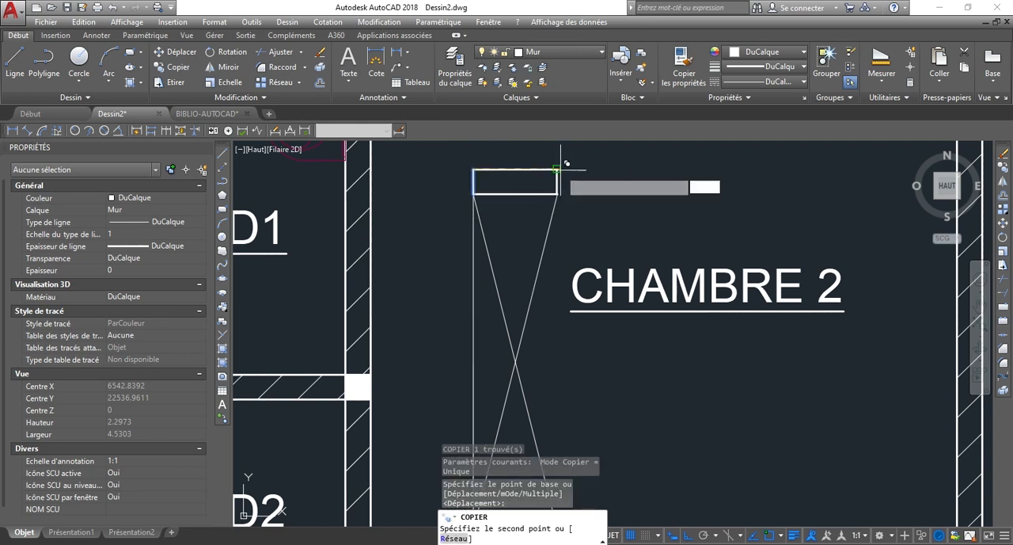
key(Escape)
scroll(554, 210, down, 4)
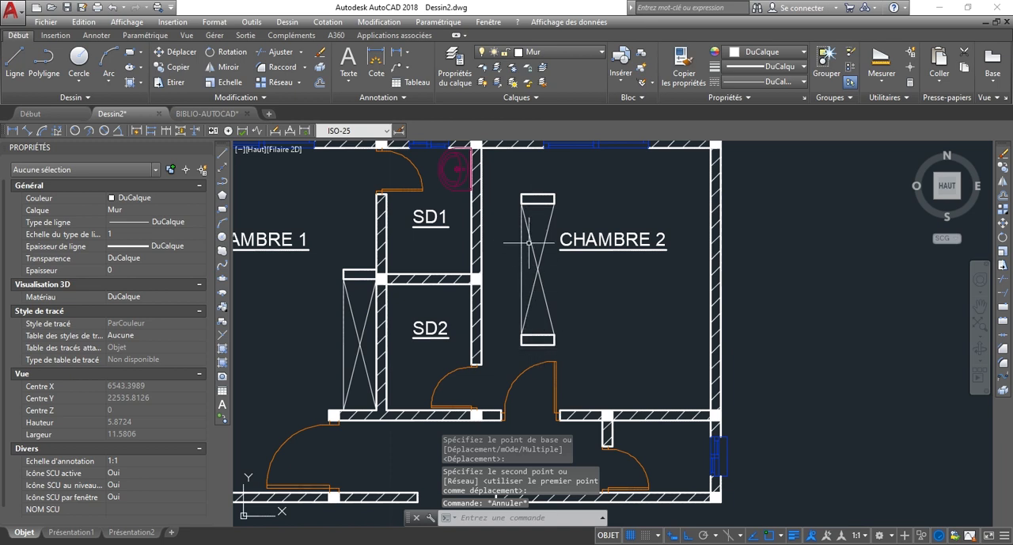
Mirror the complete CHAMBRE 2 closet with both stubs about a vertical axis through its middle, erasing the source objects.
click(512, 180)
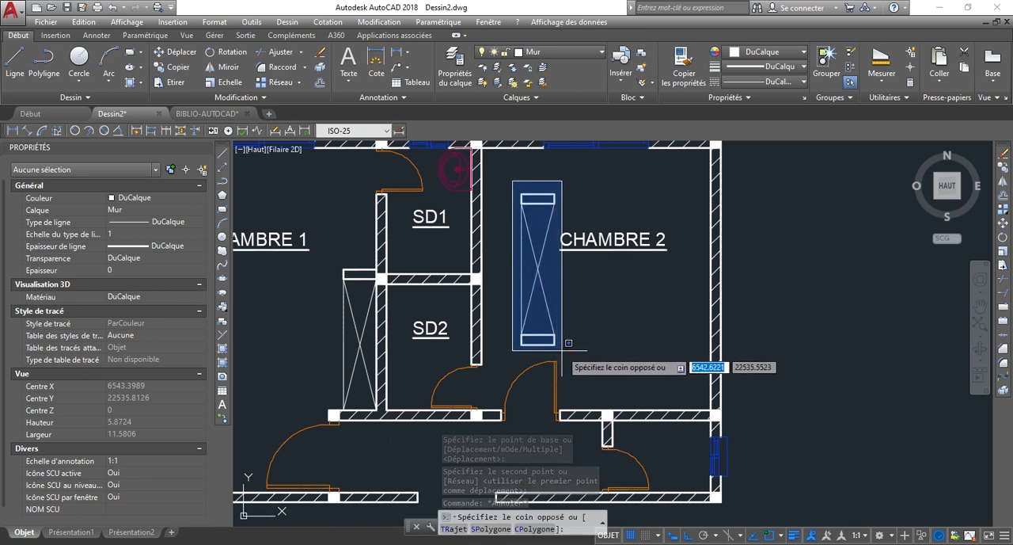
click(562, 349)
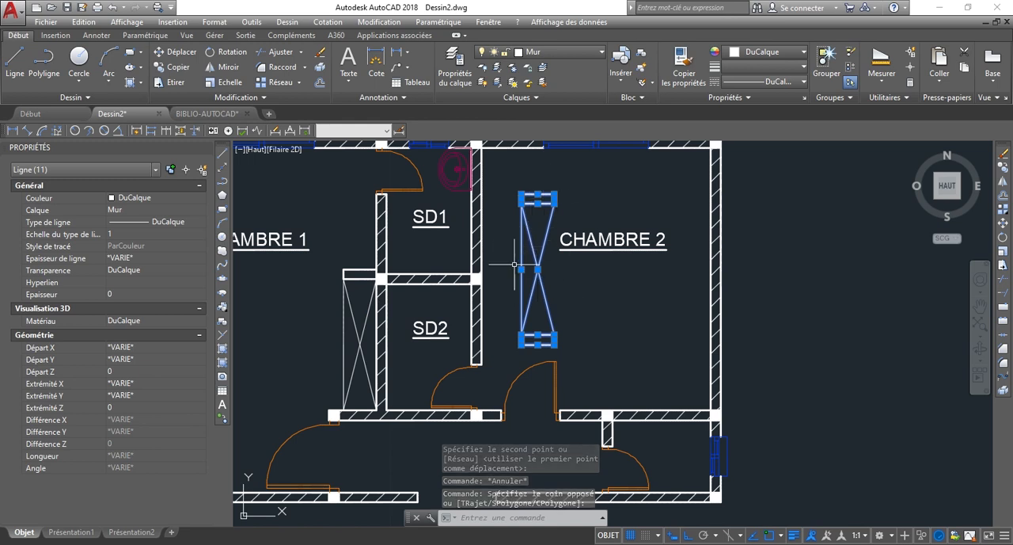
text(mi)
key(Return)
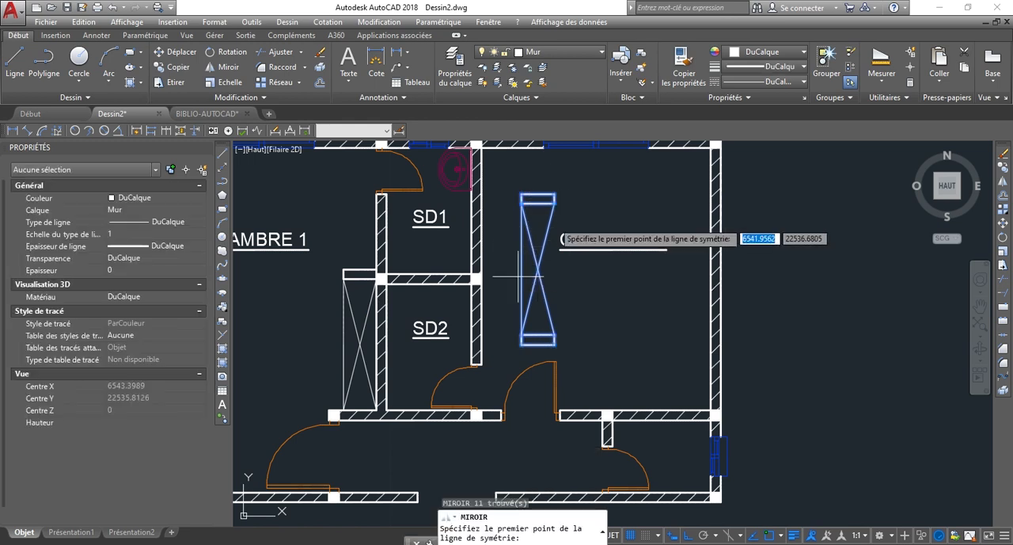
click(539, 193)
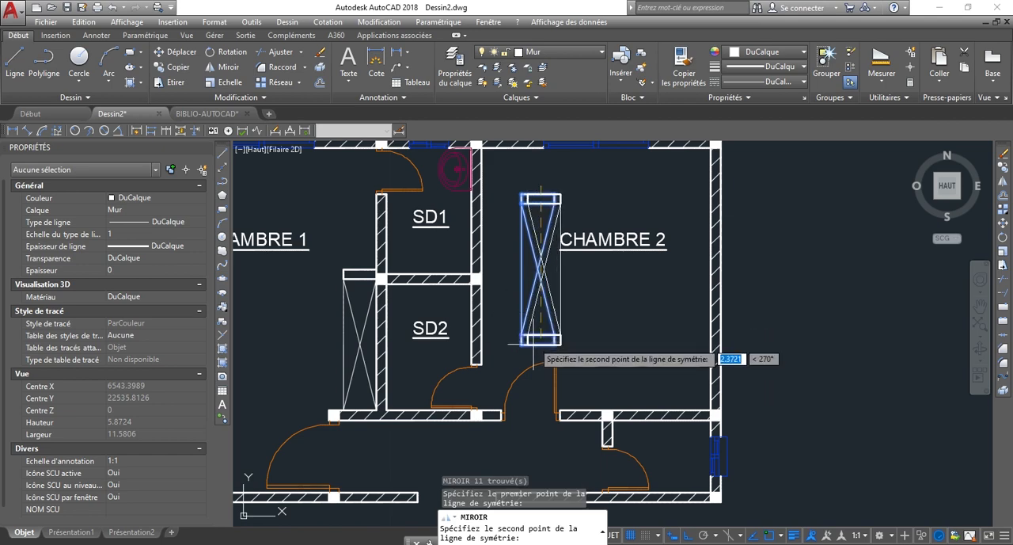
scroll(540, 360, up, 2)
scroll(540, 358, up, 4)
click(537, 424)
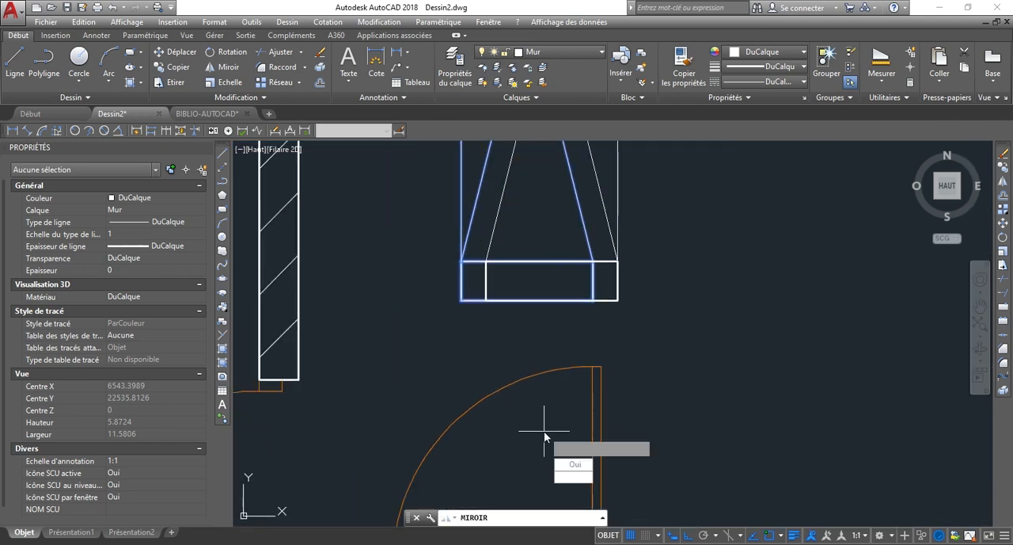
text(O)
key(Return)
scroll(649, 267, down, 3)
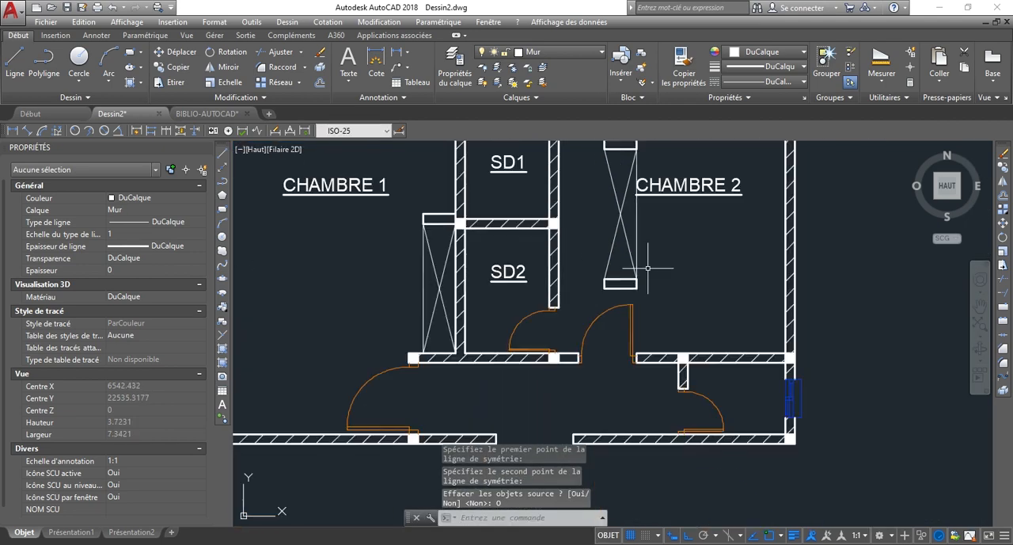
Move the mirrored closet against SD2's wall, placing its lower stub's outer corner on the wall's end corner.
scroll(609, 238, down, 2)
scroll(603, 226, down, 1)
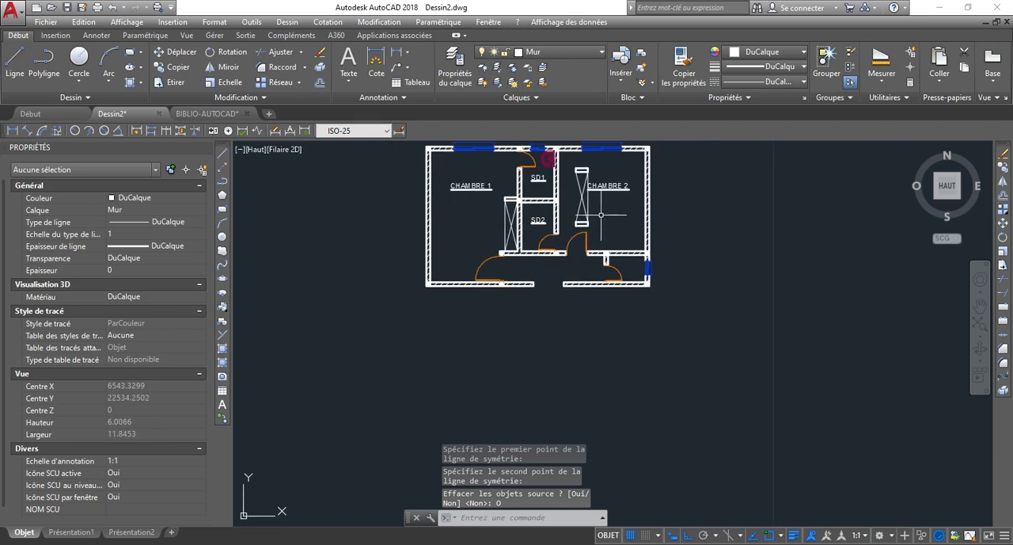
click(562, 156)
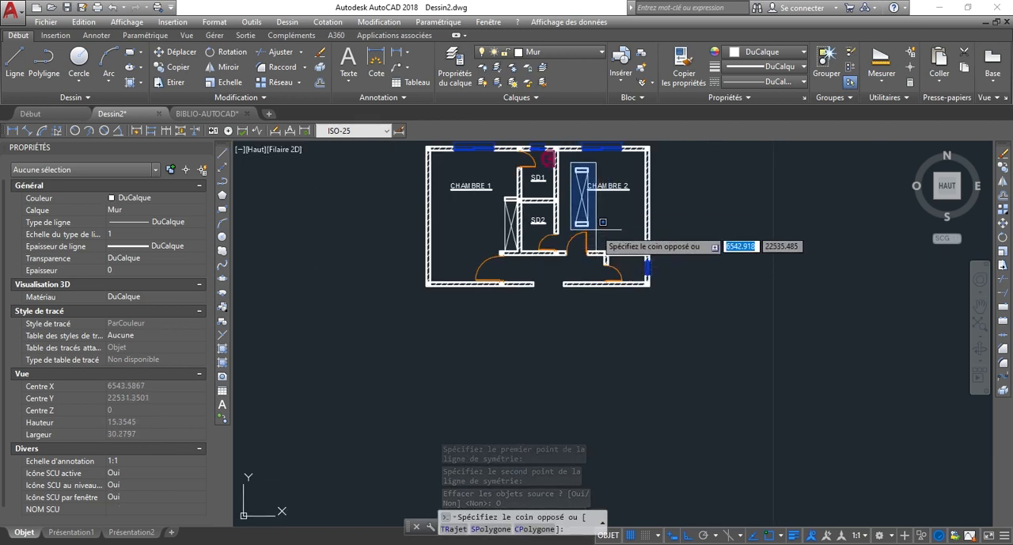
click(595, 228)
scroll(595, 229, up, 5)
text(dp)
key(Return)
scroll(543, 222, up, 4)
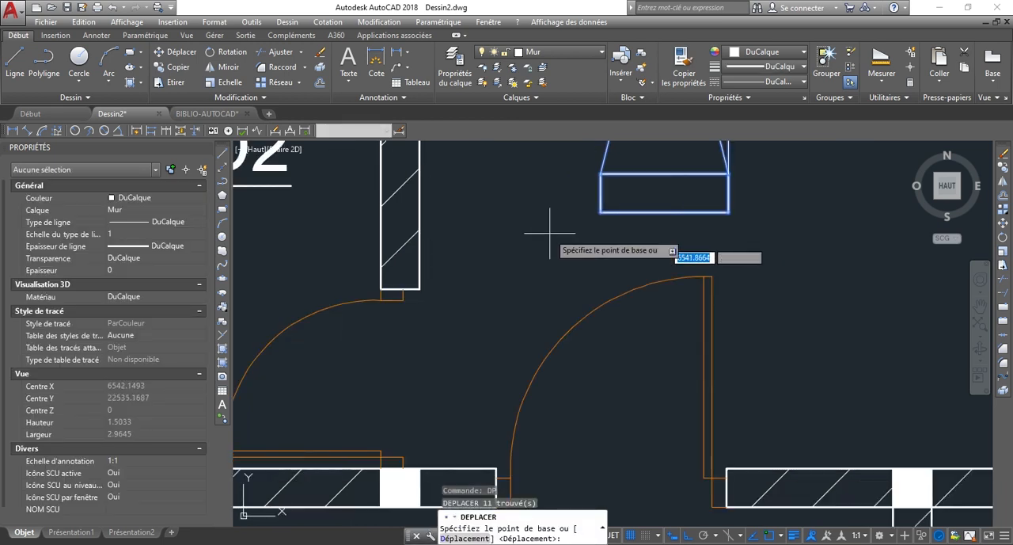
click(604, 210)
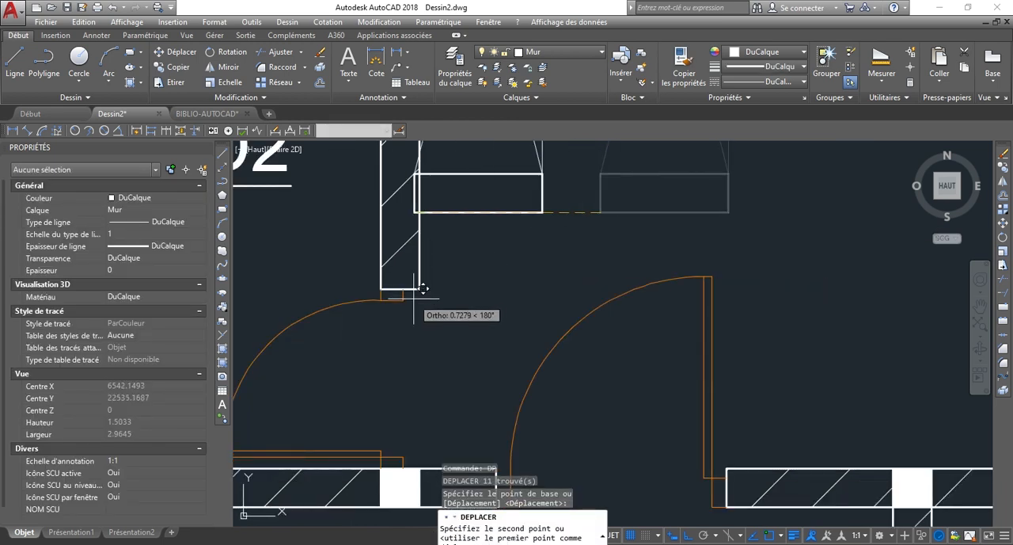
scroll(417, 295, up, 6)
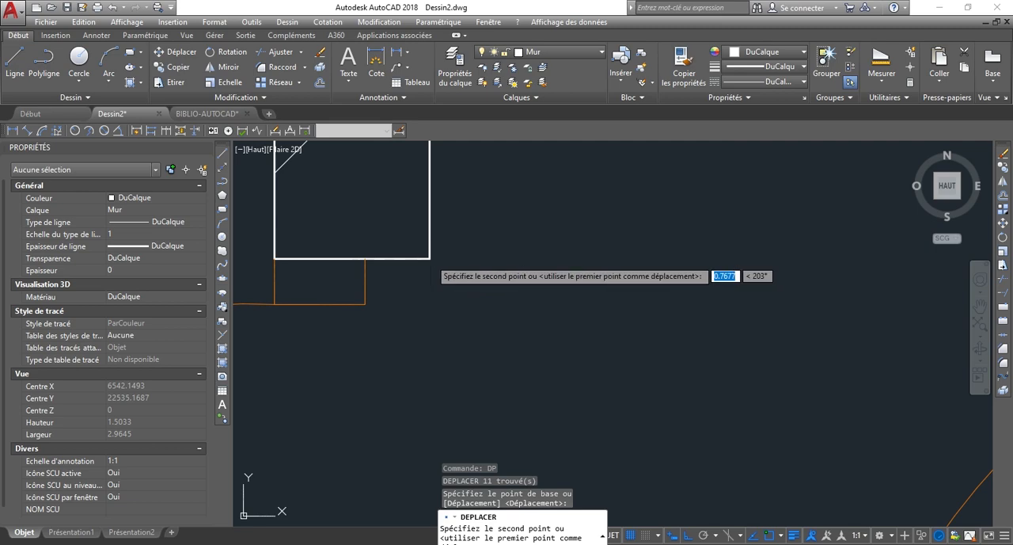
click(435, 278)
scroll(510, 329, down, 15)
scroll(529, 274, up, 4)
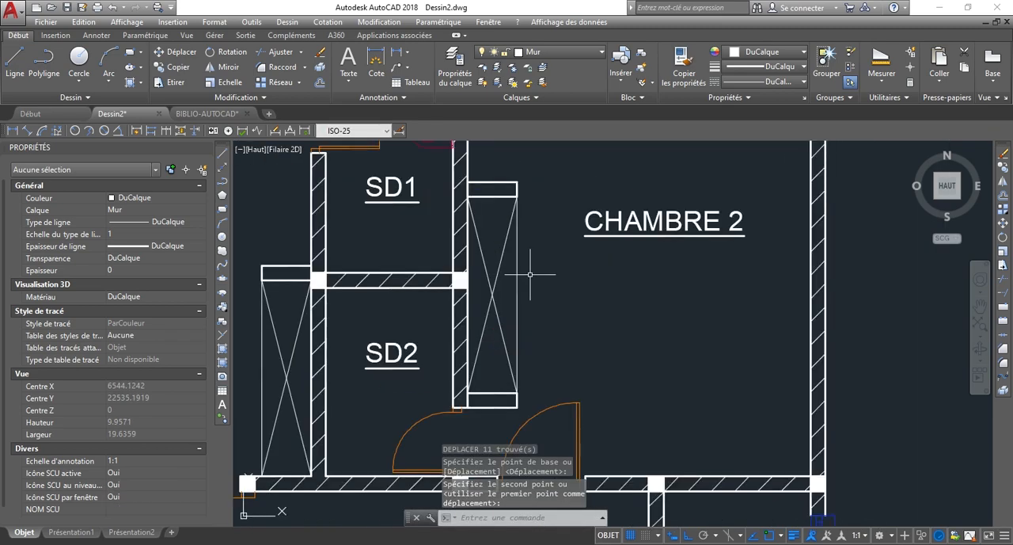
Examine both closets within the overall plan and the small windowed room below CHAMBRE 2.
scroll(530, 274, down, 5)
scroll(528, 355, up, 5)
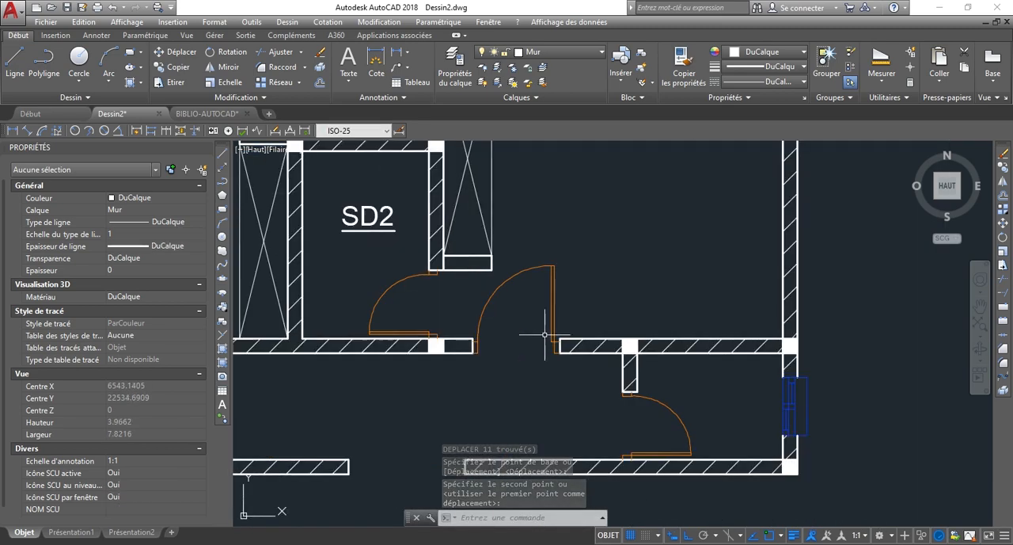
scroll(545, 335, down, 5)
scroll(500, 320, up, 1)
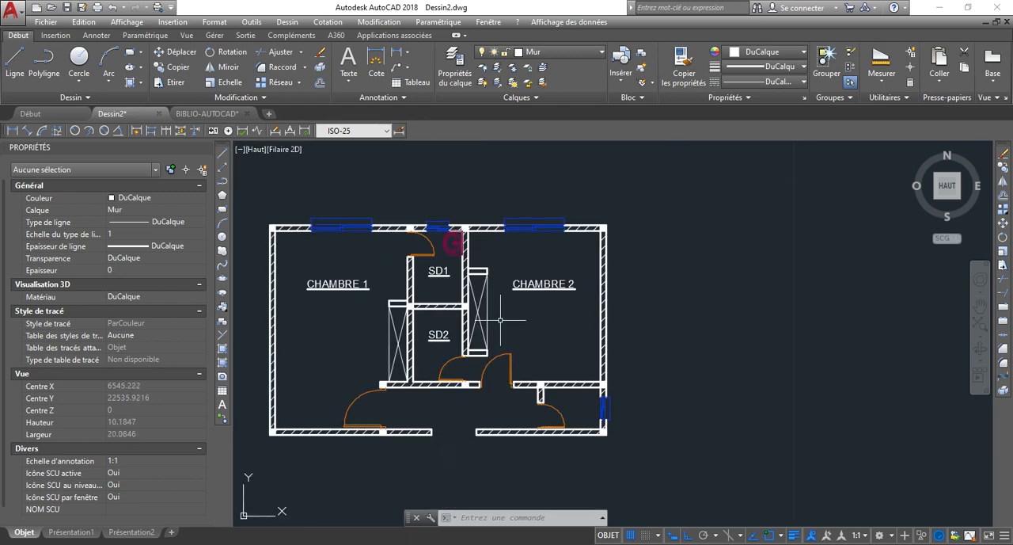
scroll(341, 308, up, 3)
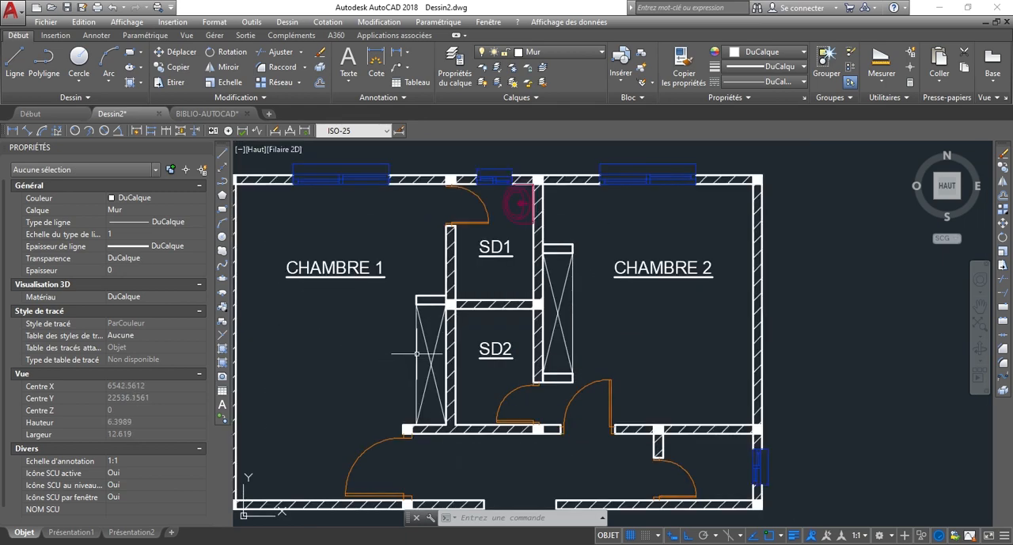
scroll(421, 311, down, 3)
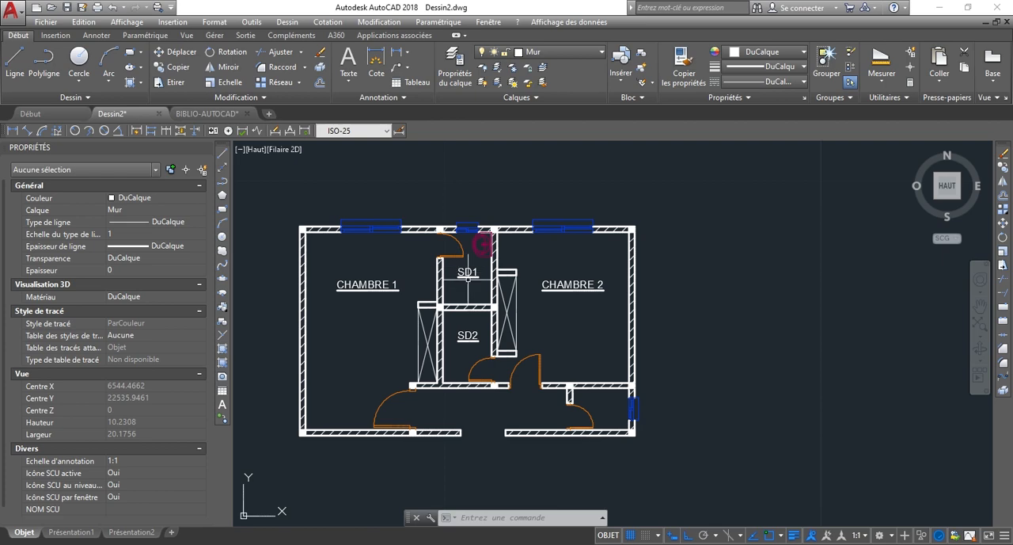
scroll(575, 328, up, 2)
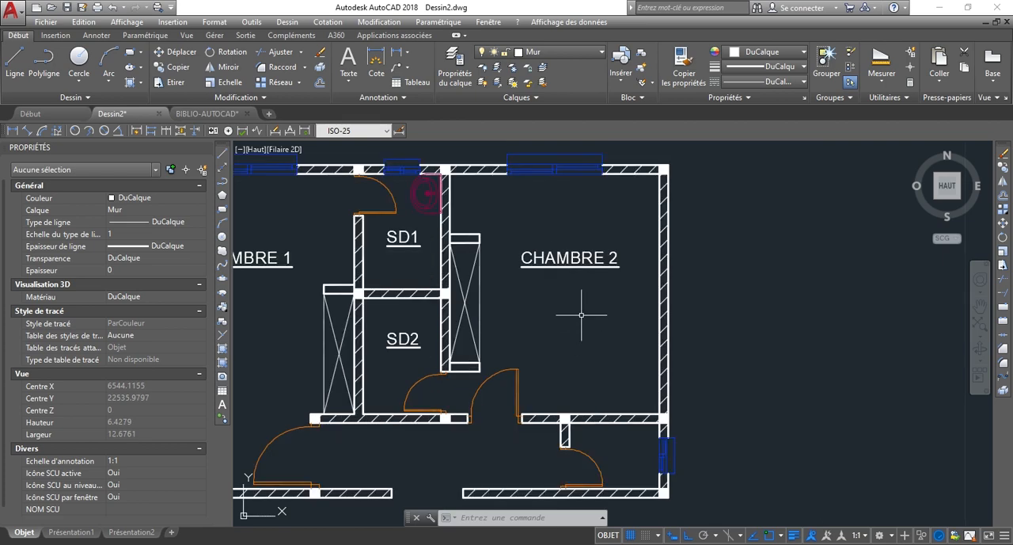
scroll(468, 310, down, 4)
scroll(513, 390, up, 6)
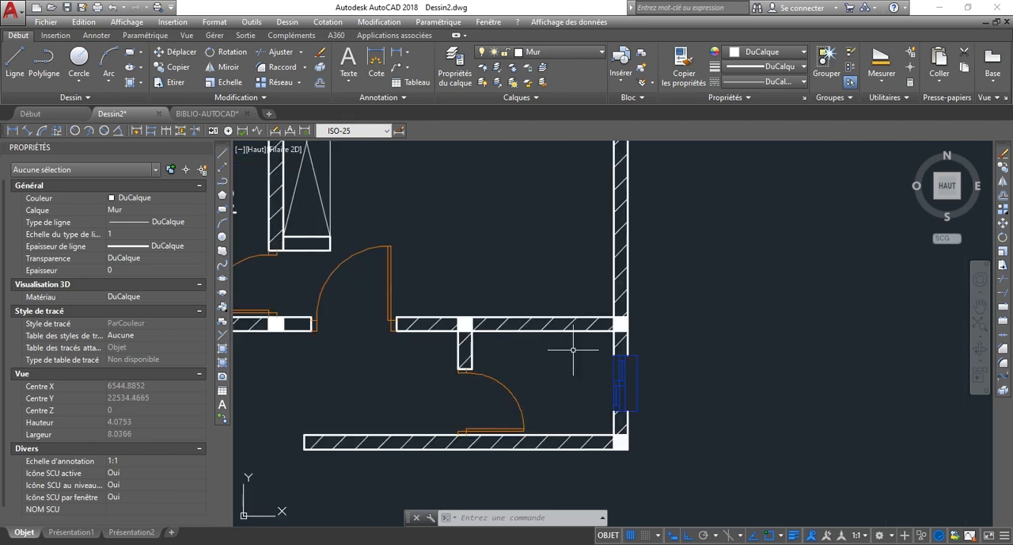
Copy the SD2 room label into the small windowed room below CHAMBRE 2, beside its door.
scroll(570, 351, down, 2)
click(347, 255)
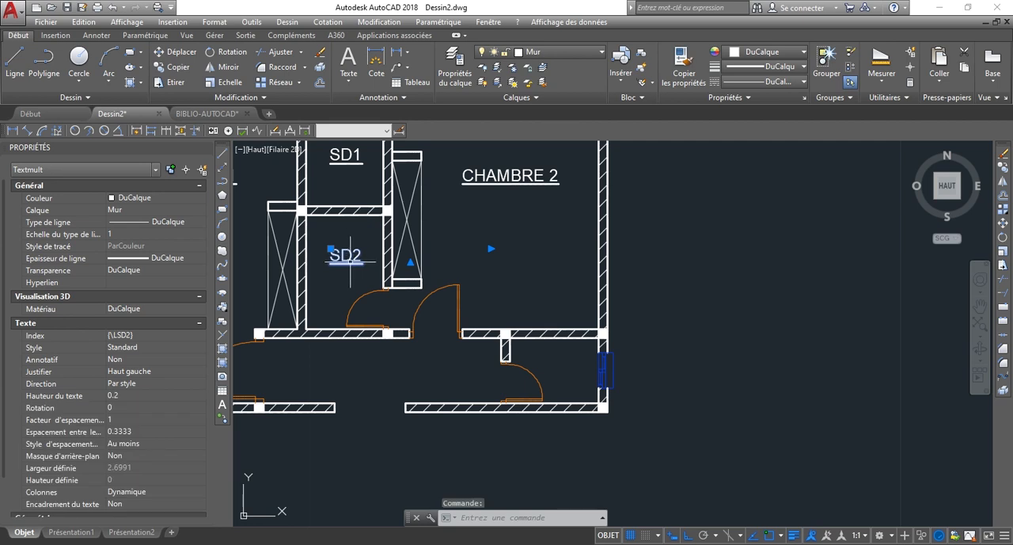
text(o)
key(Return)
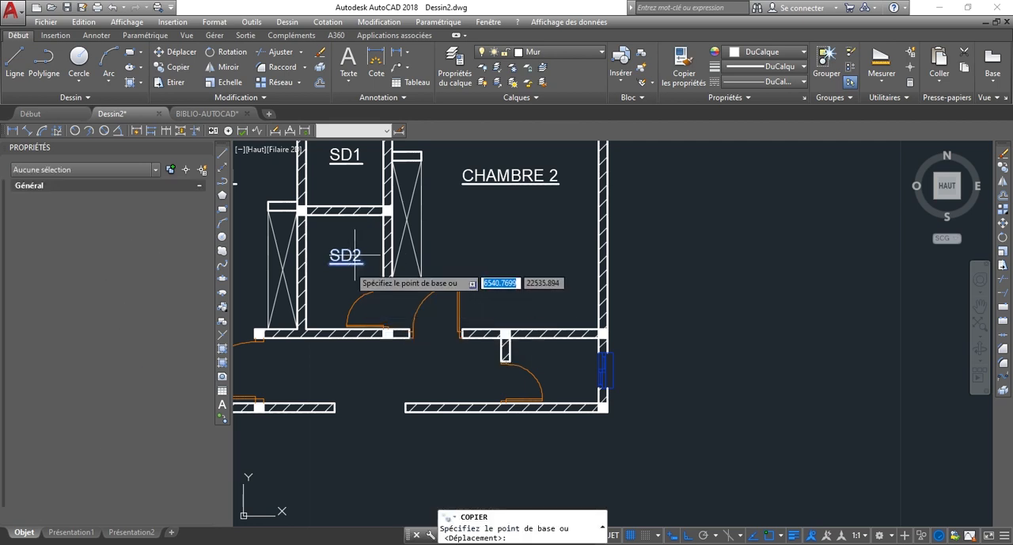
click(389, 259)
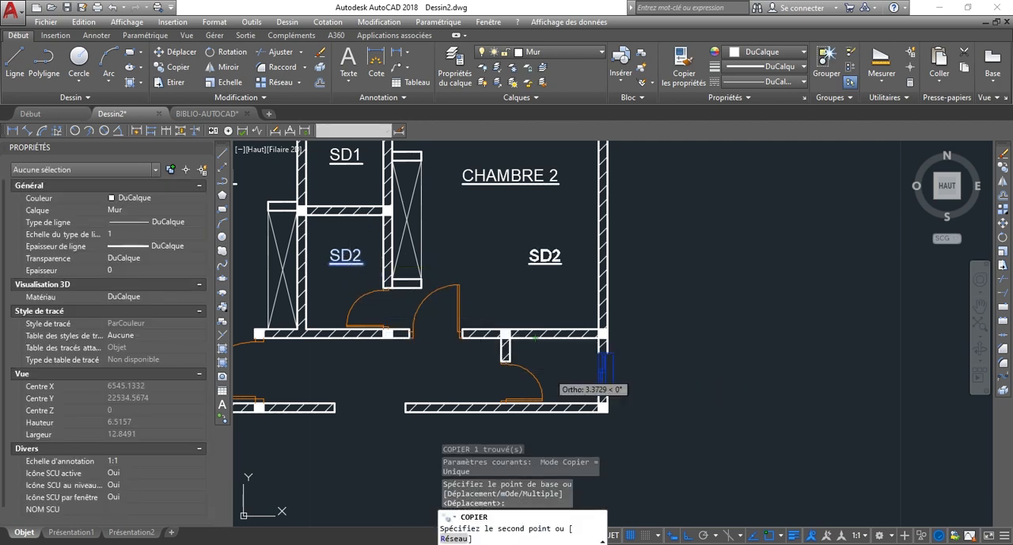
scroll(547, 366, up, 4)
key(Escape)
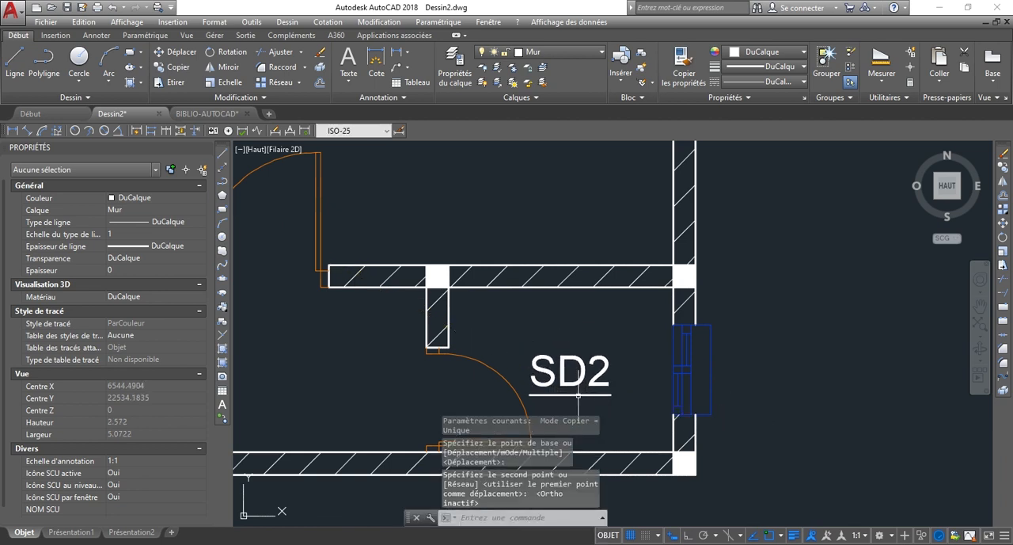
Change the text of the copied label in the small windowed room below CHAMBRE 2 to S-D-V.
click(601, 379)
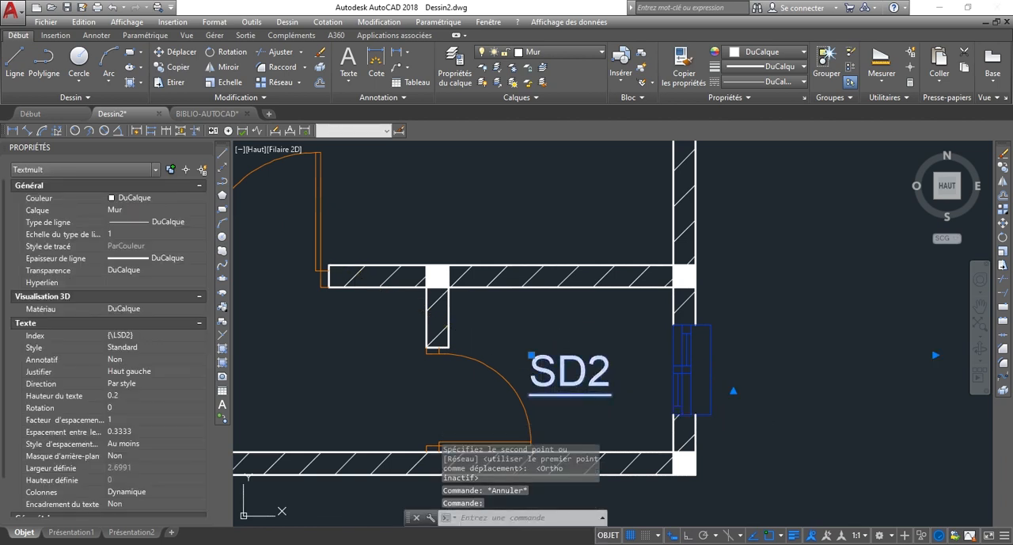
double_click(595, 374)
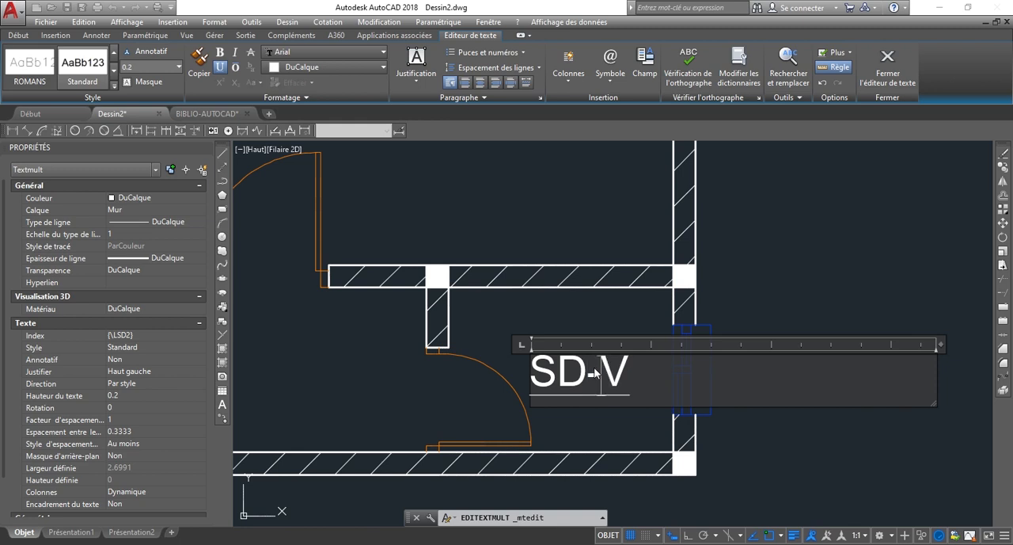
text(-)
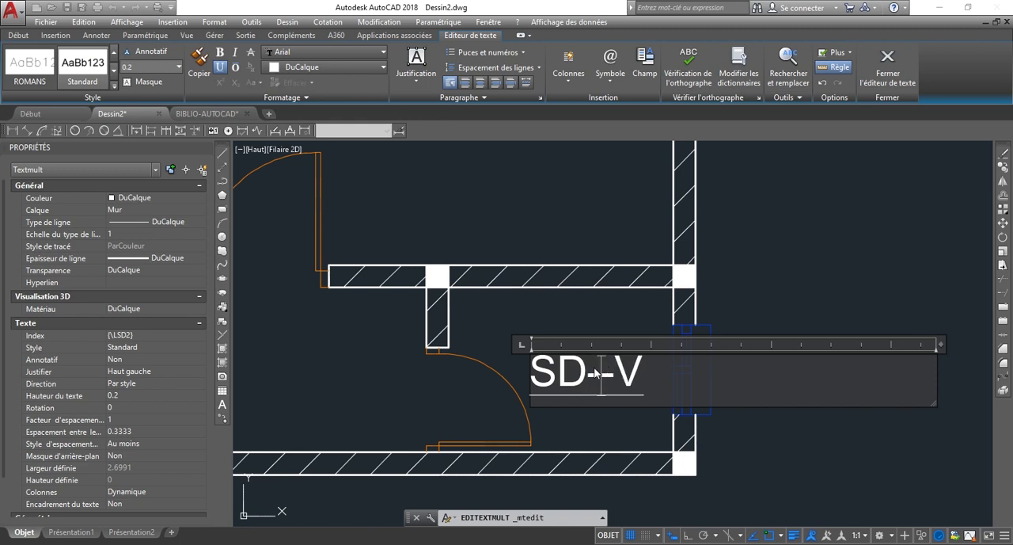
key(BackSpace)
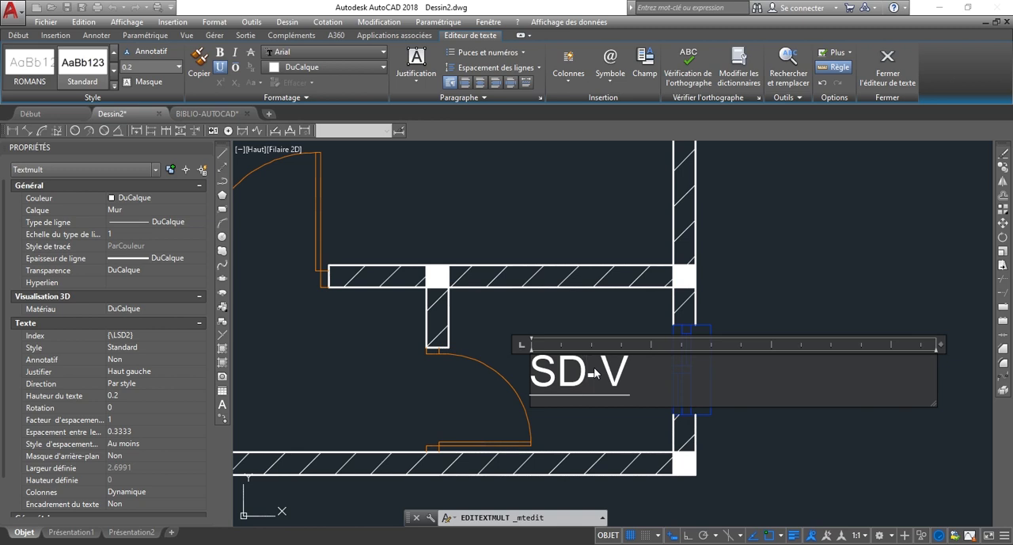
text(-)
click(851, 255)
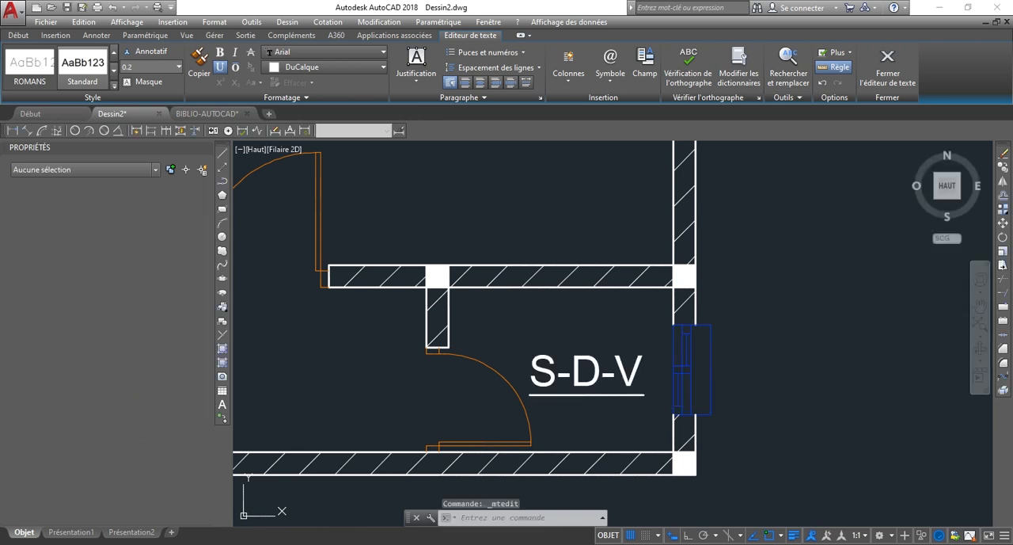
Examine the labelled plan, the corridor between the rooms and its door openings.
scroll(496, 394, down, 5)
scroll(578, 395, down, 3)
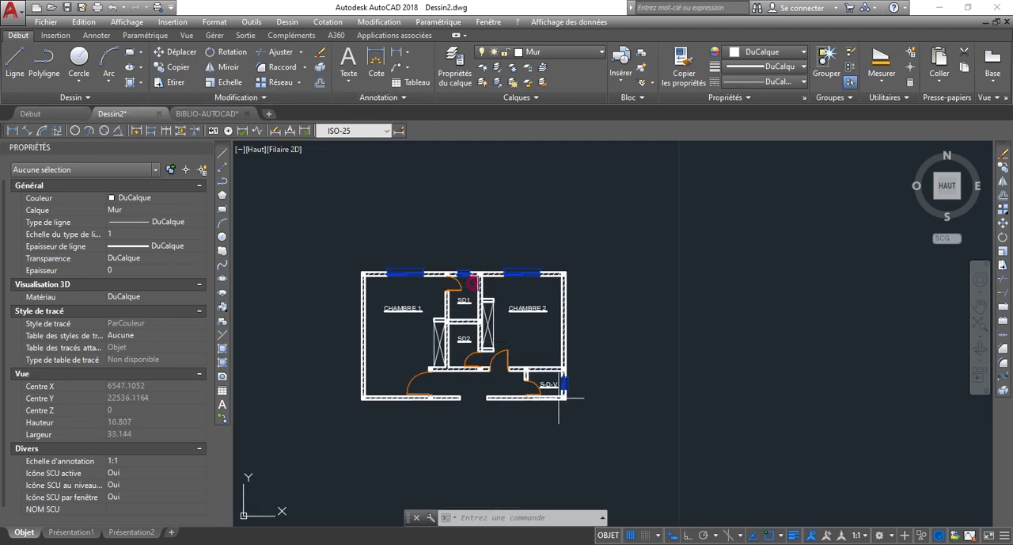
scroll(559, 398, up, 4)
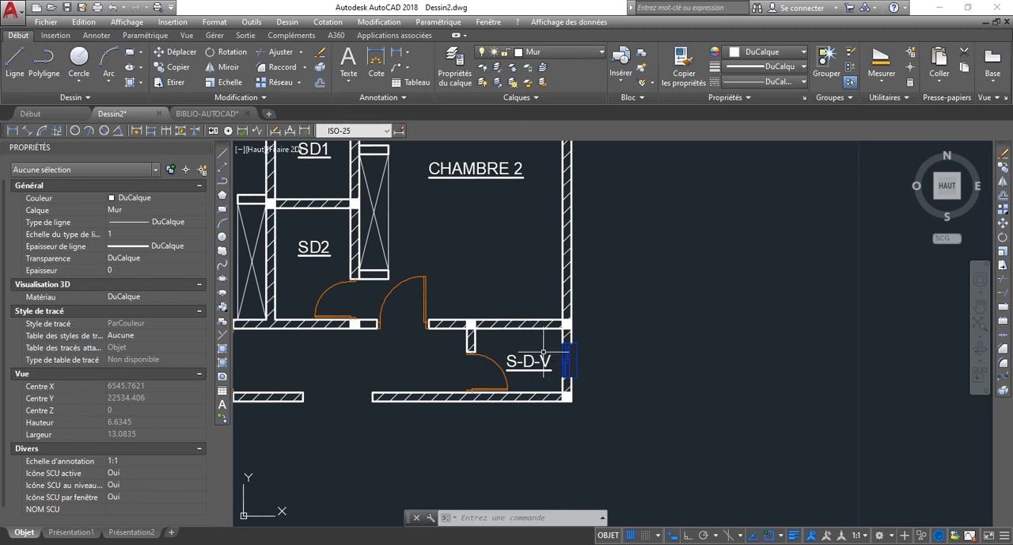
scroll(543, 352, down, 5)
scroll(502, 275, up, 5)
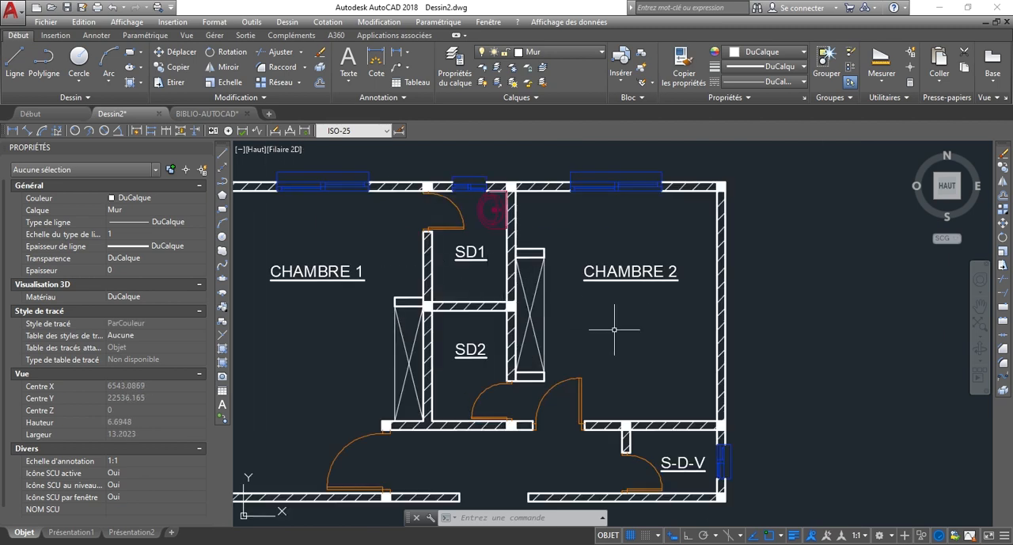
scroll(630, 330, down, 4)
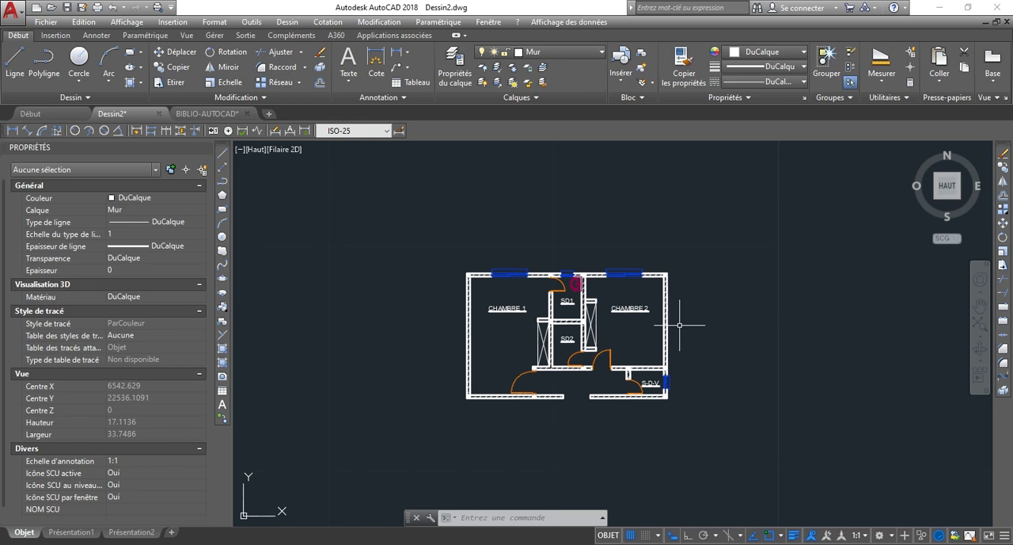
scroll(524, 404, up, 3)
scroll(660, 363, up, 2)
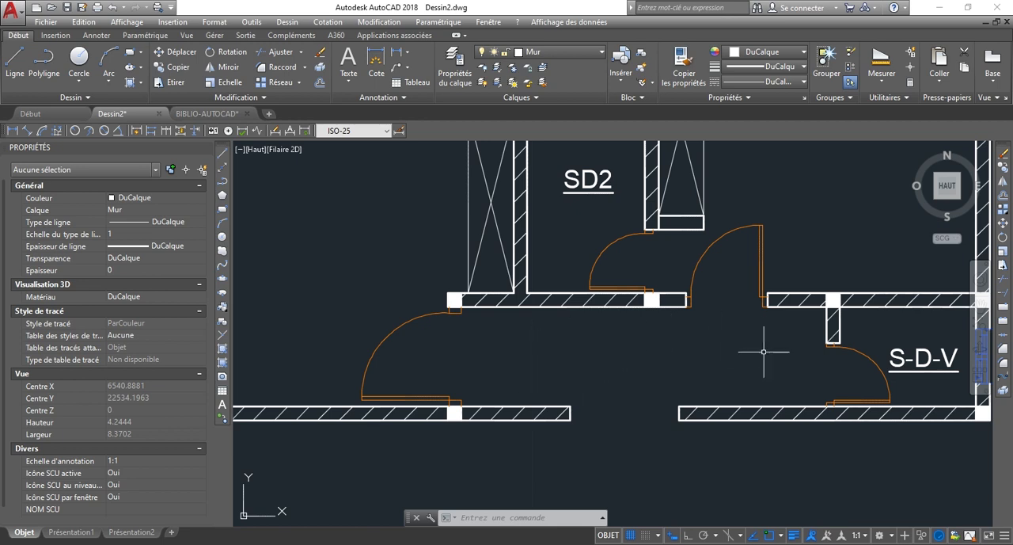
scroll(645, 368, down, 2)
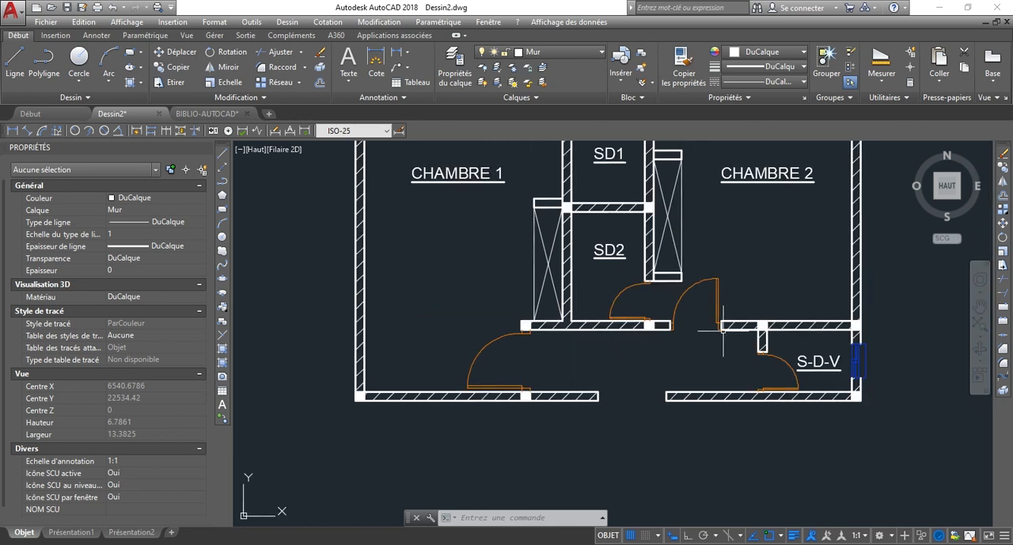
scroll(711, 356, down, 2)
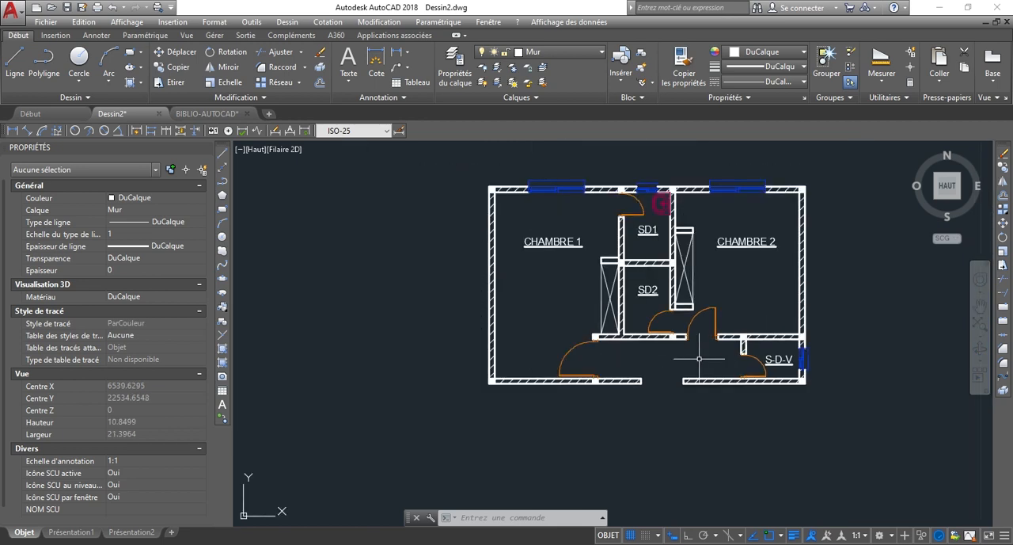
Create a new layer named degagement and make it the current layer.
click(453, 75)
right_click(477, 279)
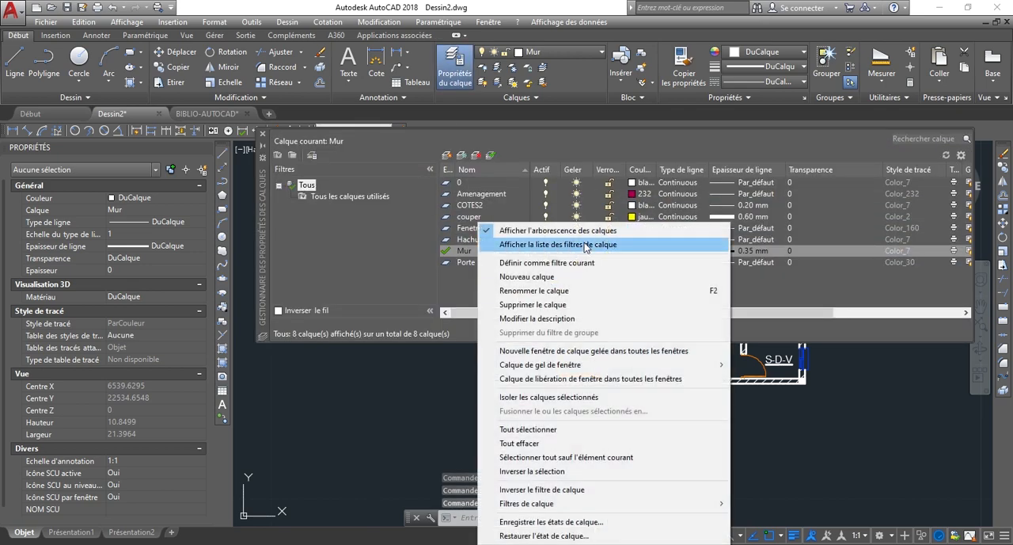
click(538, 276)
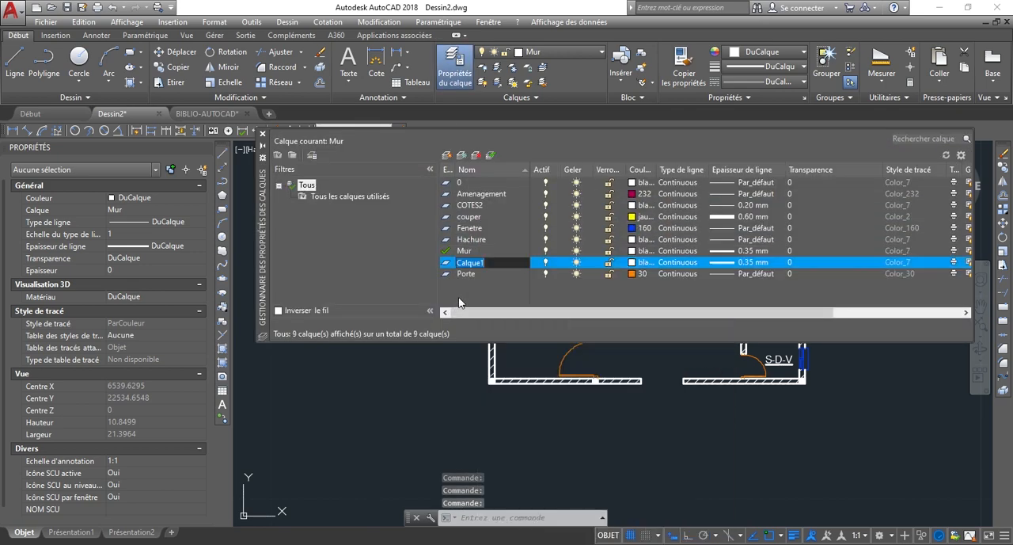
text(degagement)
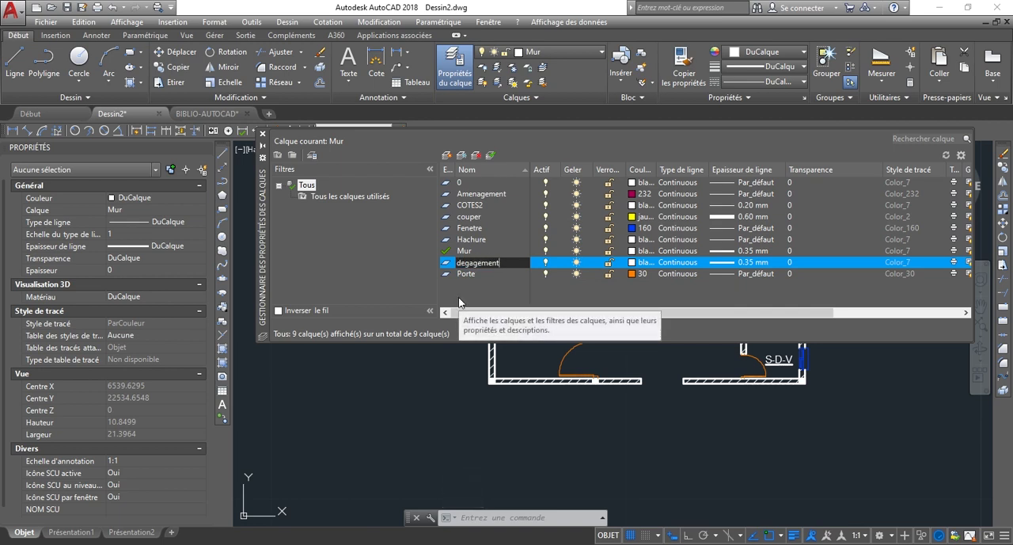
key(Return)
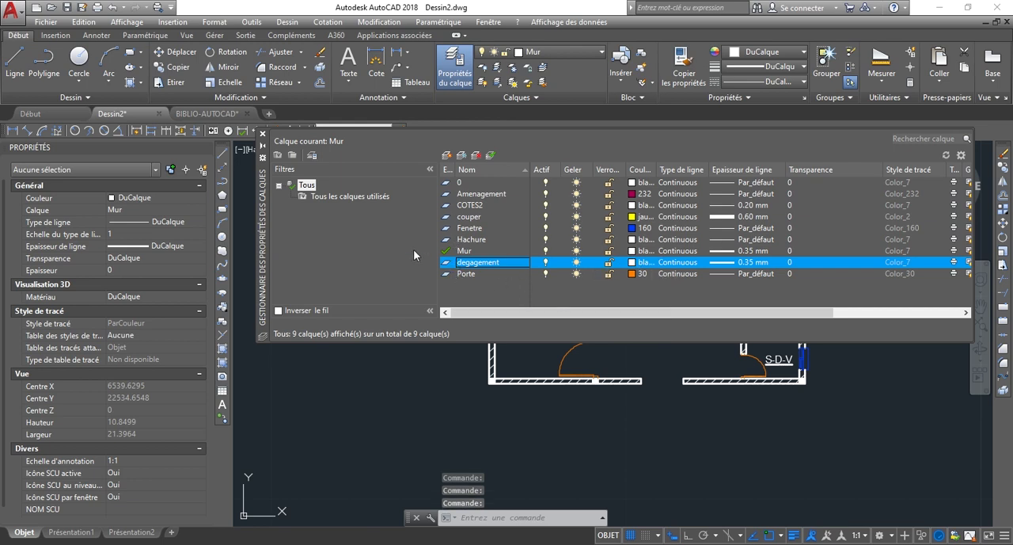
double_click(446, 262)
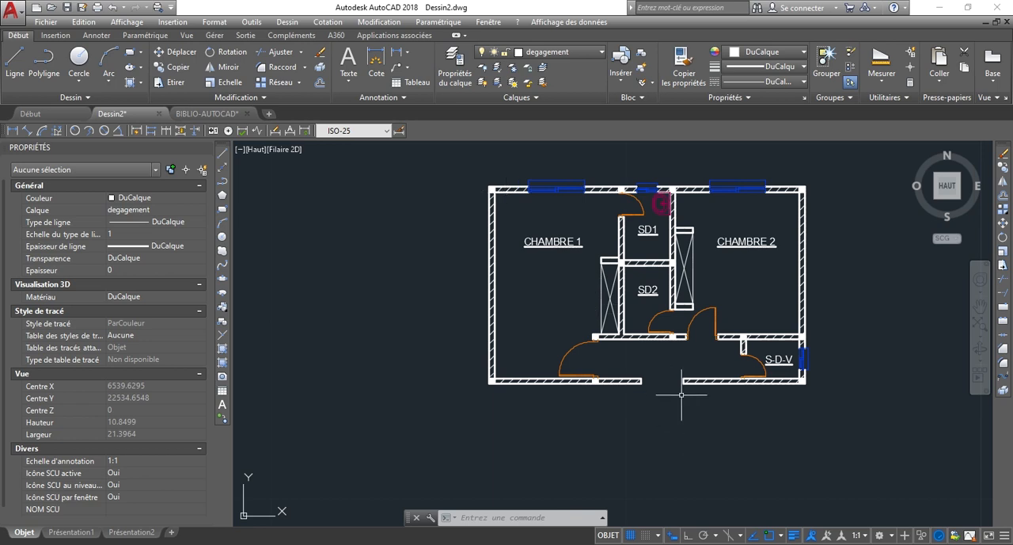
Draw a line across the opening in the lower outer wall, joining the inner corners of the two wall ends.
scroll(626, 397, up, 5)
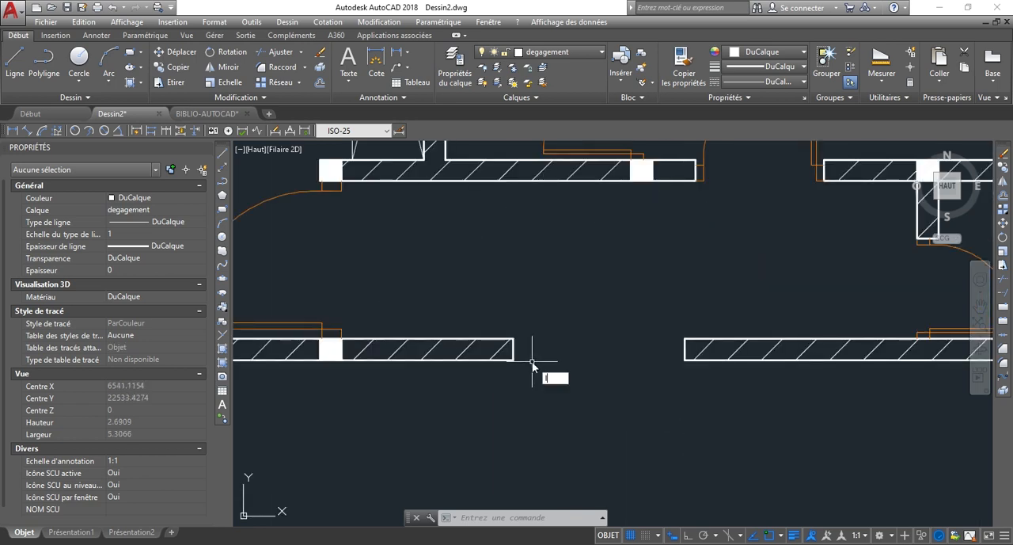
text(l)
key(Return)
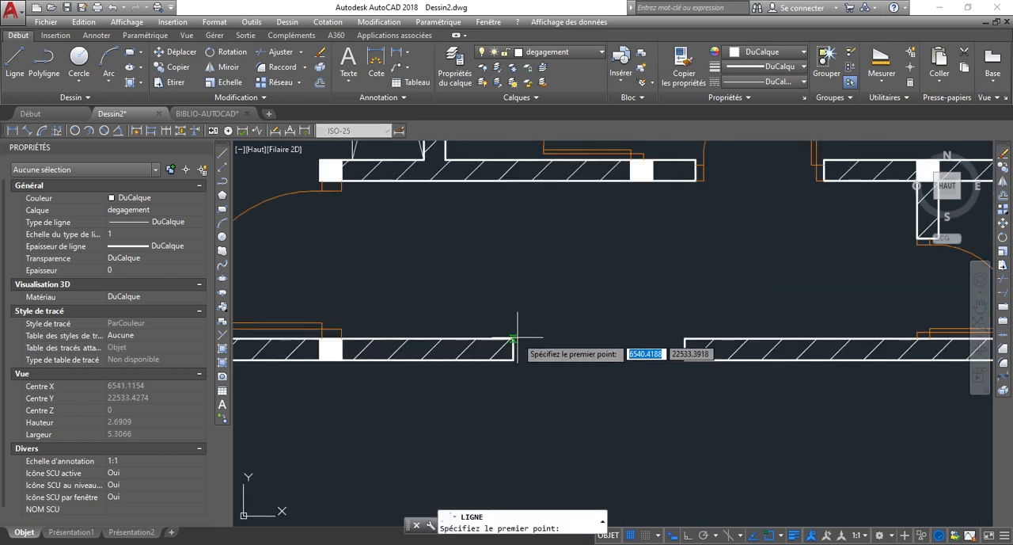
click(517, 336)
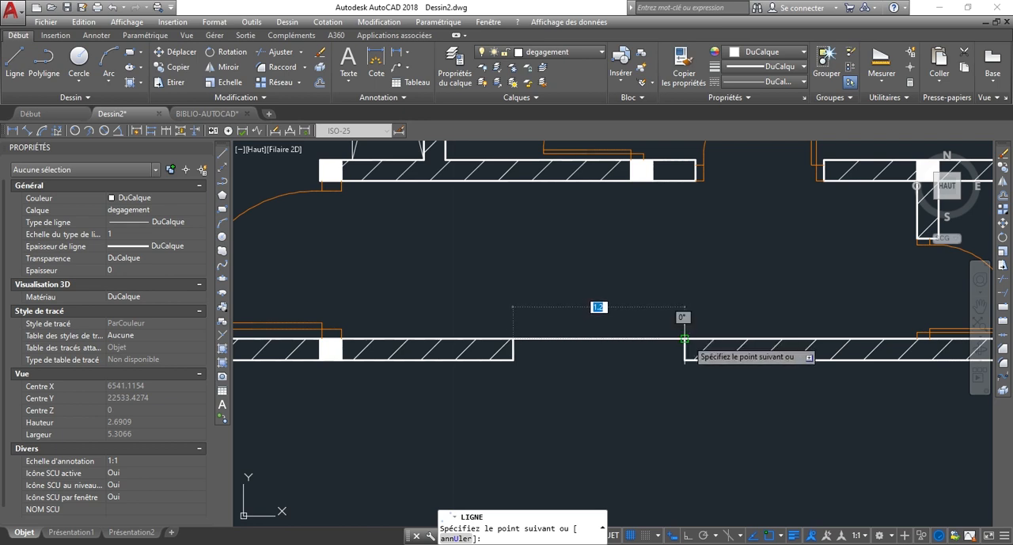
key(Escape)
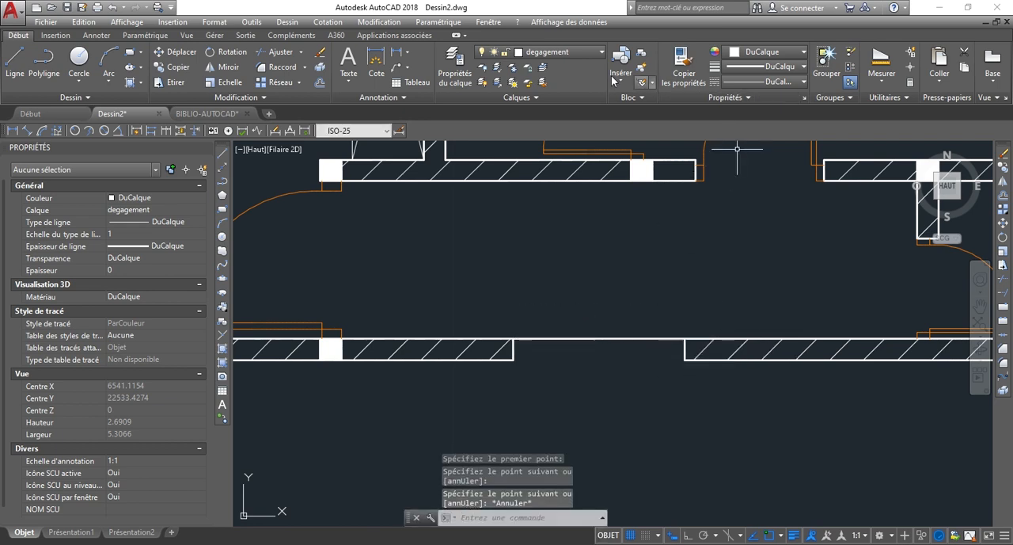
Set the lineweight of the degagement layer to 0.05 mm.
click(457, 73)
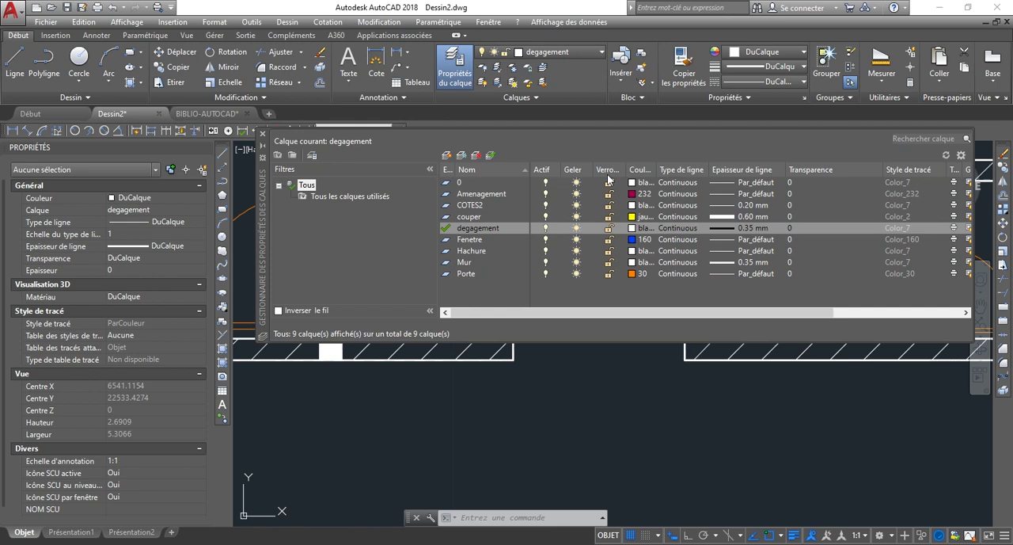
click(734, 229)
click(504, 225)
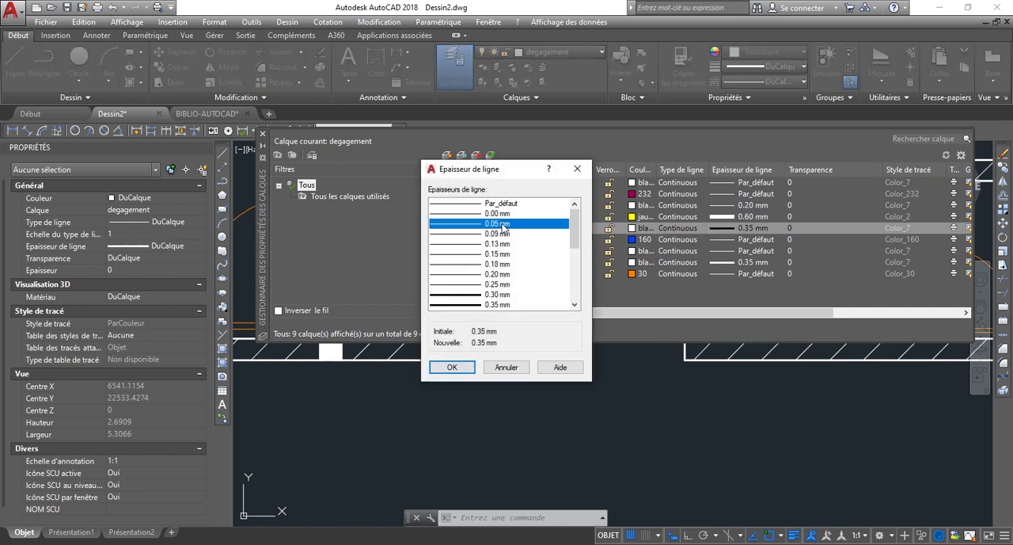
click(461, 367)
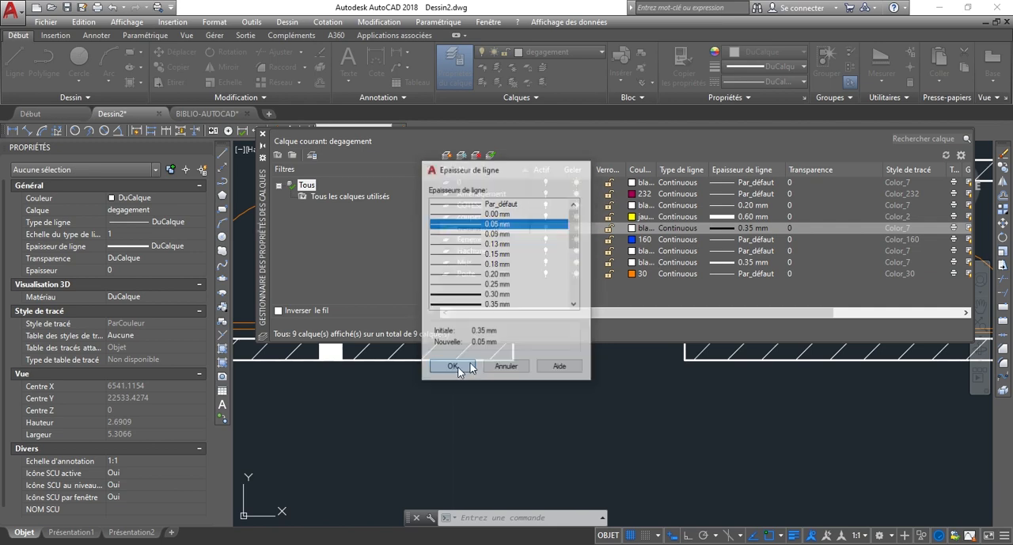
click(263, 133)
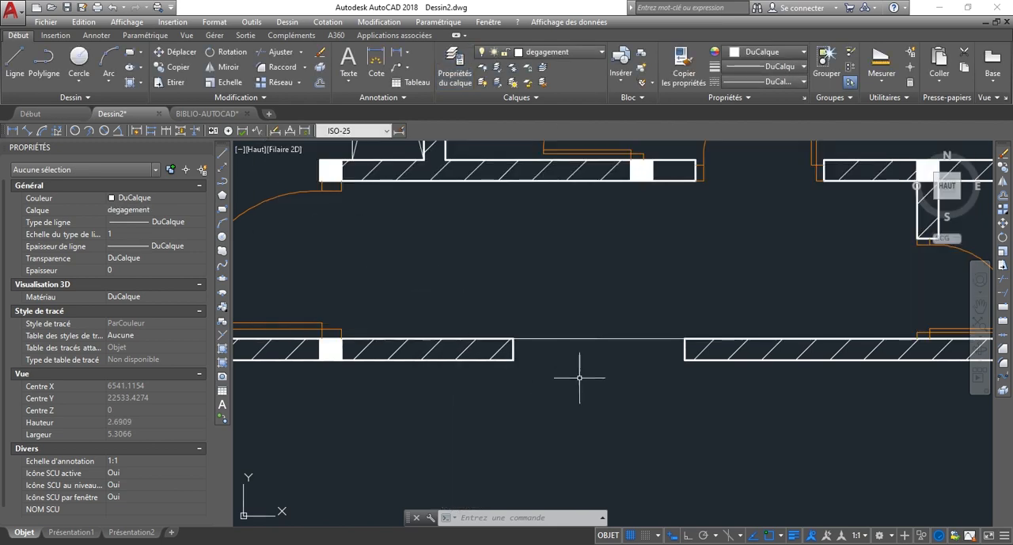
Draw a vertical line across the CHAMBRE 1 doorway on the corridor side, joining the outer corners of the door frame.
scroll(581, 377, down, 5)
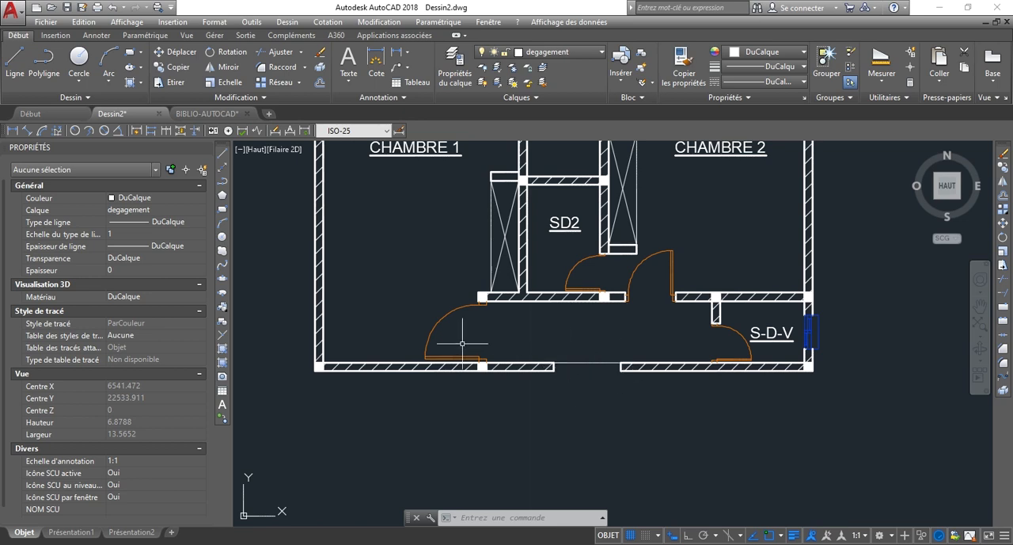
scroll(476, 354, up, 3)
scroll(496, 228, up, 3)
text(l)
key(Return)
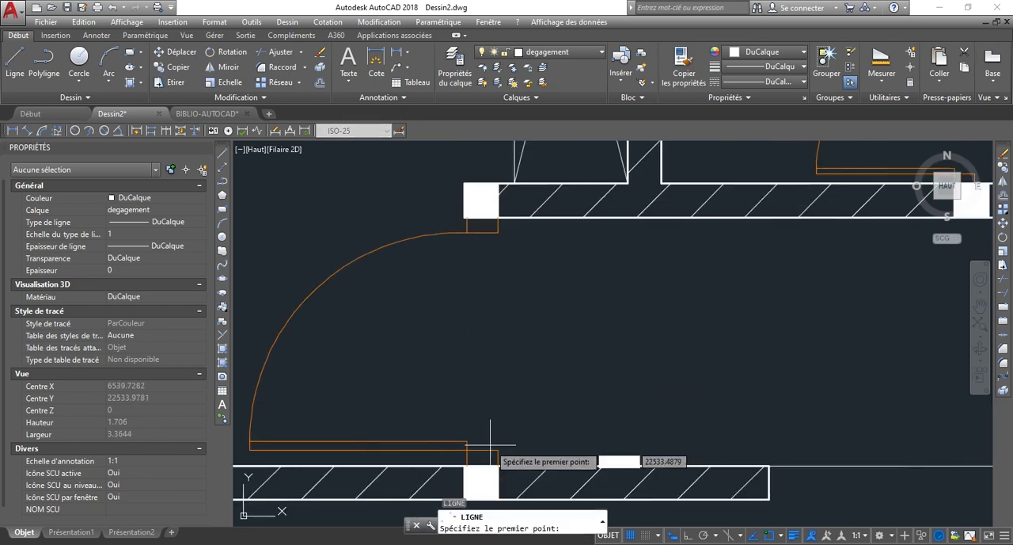
click(498, 450)
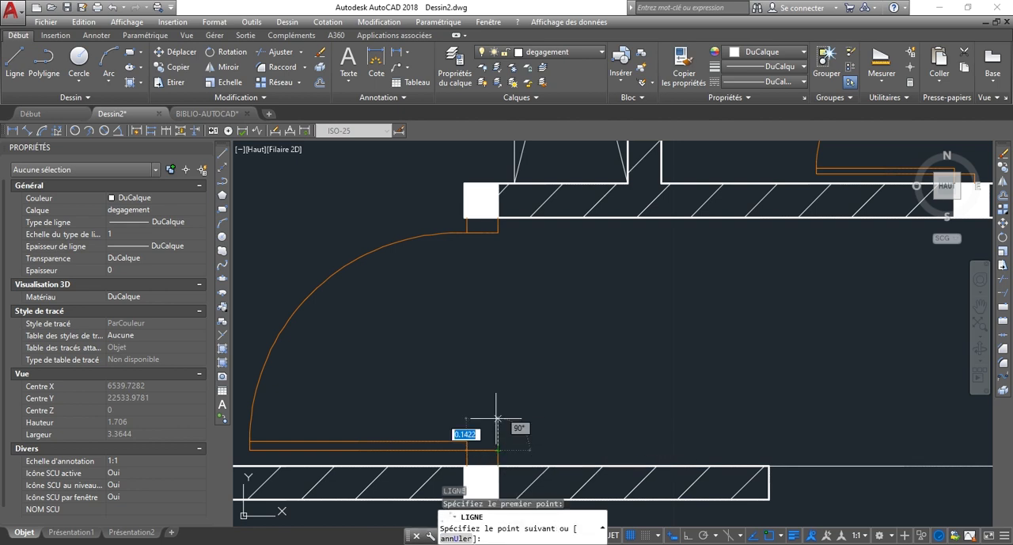
click(497, 232)
key(Escape)
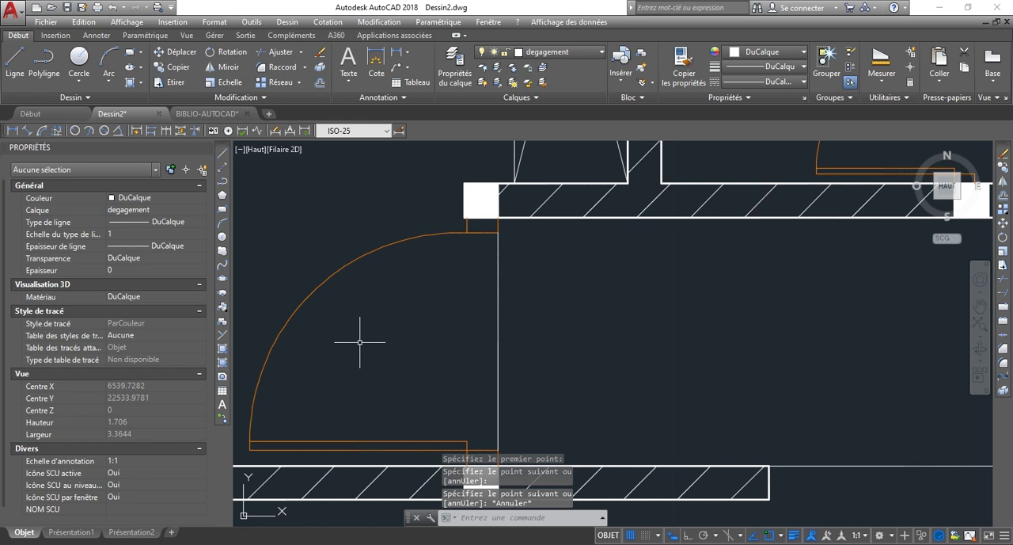
Draw a vertical line across the S-D-V doorway on the corridor side, between the corners of the door frame.
scroll(360, 342, down, 4)
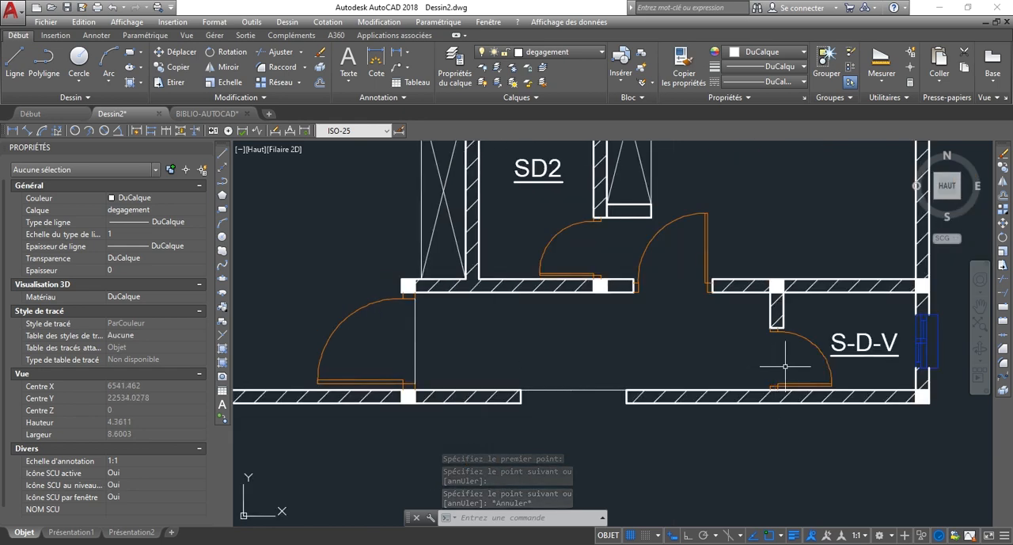
scroll(780, 357, up, 3)
key(Return)
scroll(786, 367, up, 3)
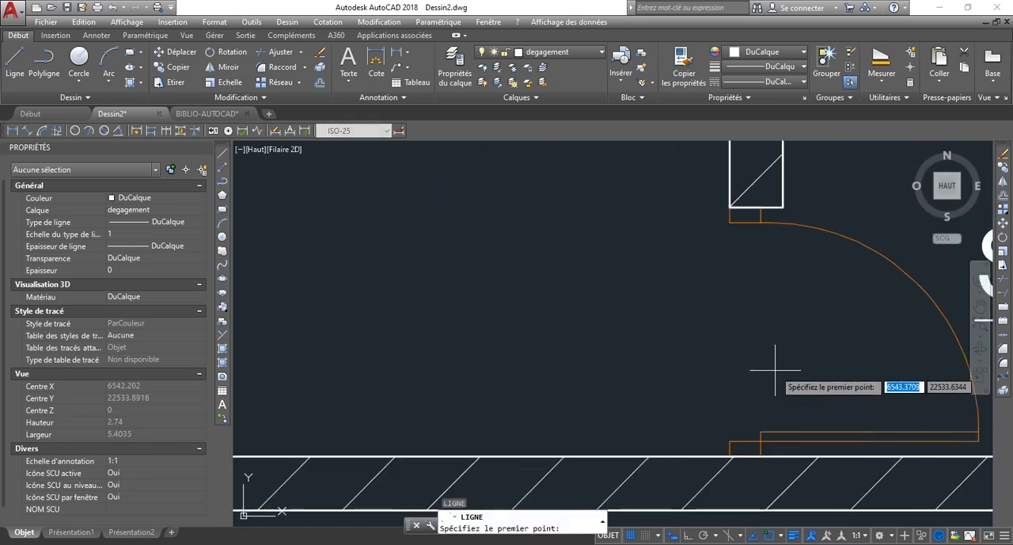
click(729, 222)
key(Escape)
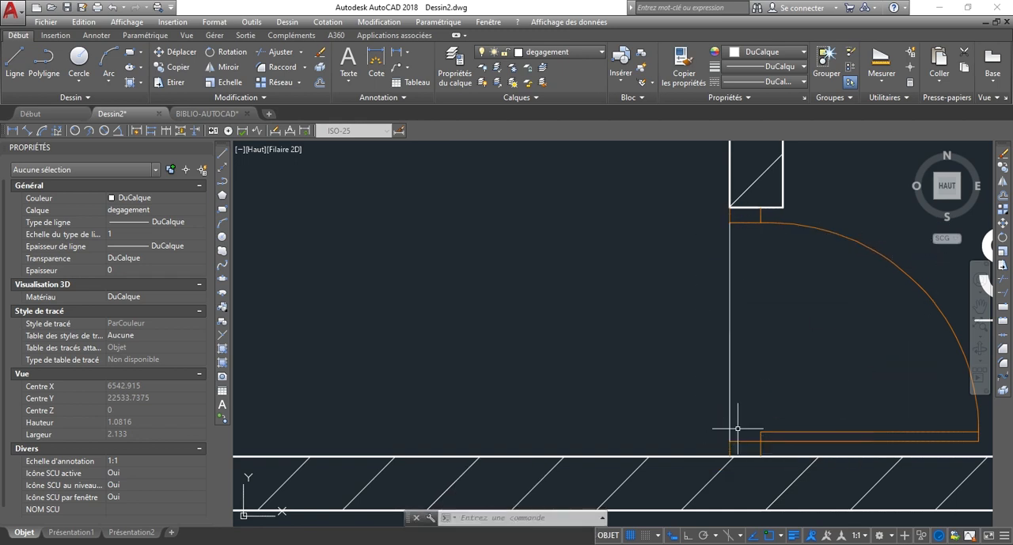
Draw a horizontal line across the CHAMBRE 2 doorway along the corridor side, between the lower corners of the door frame.
scroll(724, 418, down, 4)
scroll(651, 322, up, 3)
key(Return)
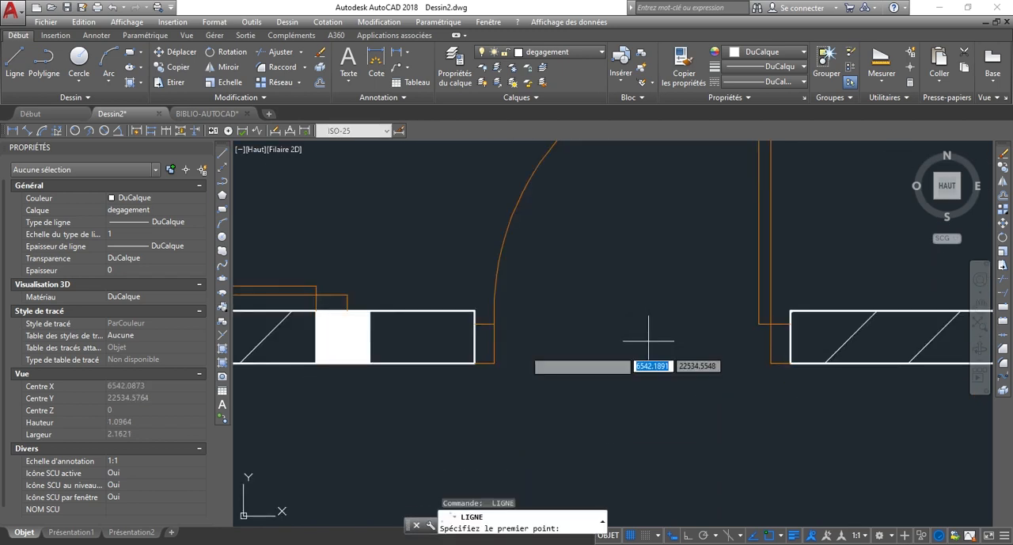
scroll(521, 357, up, 4)
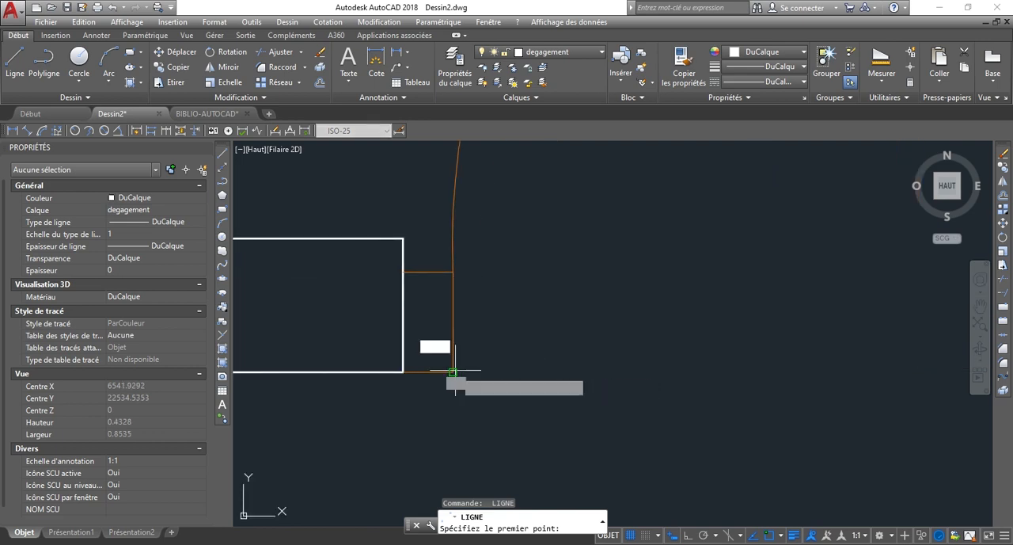
click(453, 371)
scroll(484, 372, down, 4)
click(745, 374)
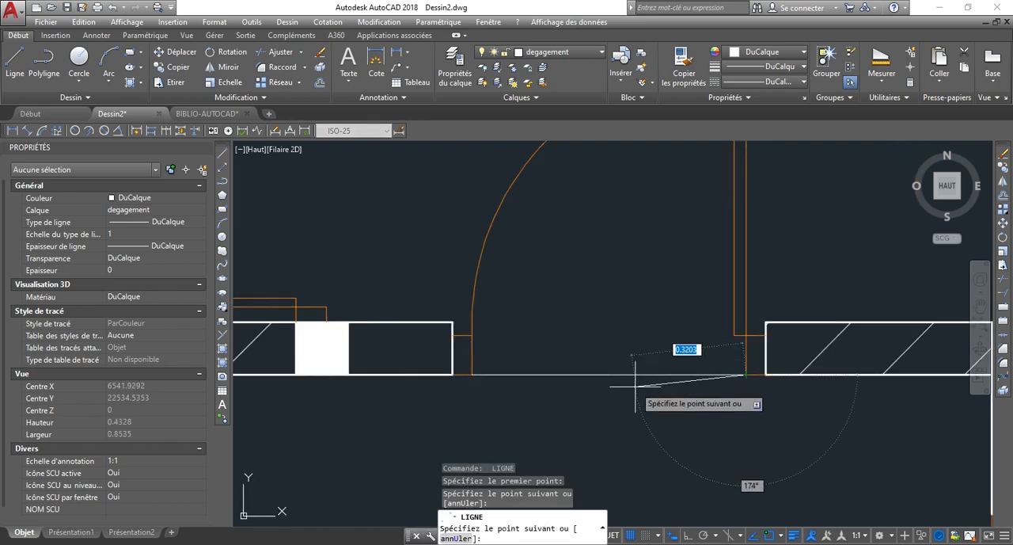
Hatch the closed-off corridor between CHAMBRE 1 and S-D-V with the NET3 pattern on the degagement layer.
key(Escape)
scroll(515, 308, down, 4)
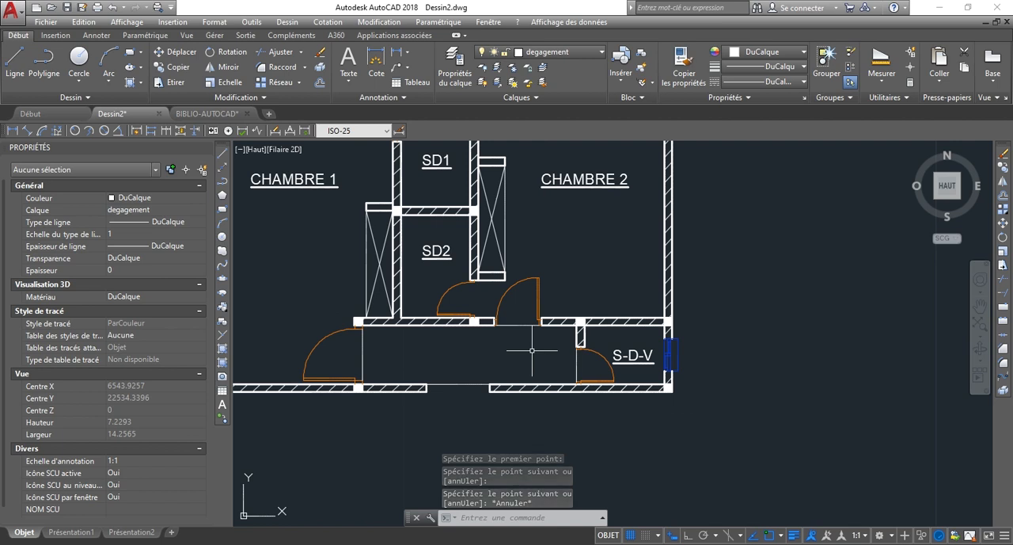
text(h)
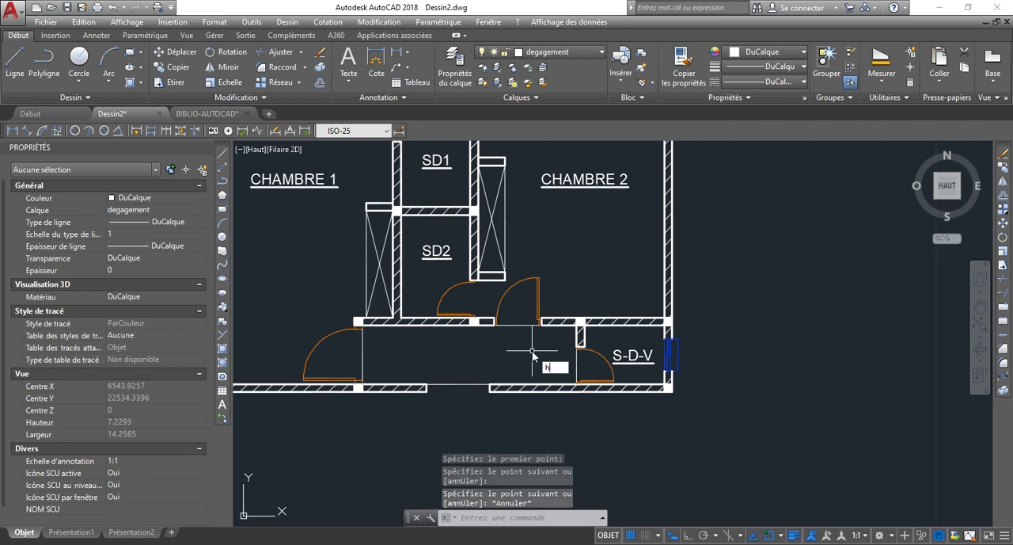
key(Return)
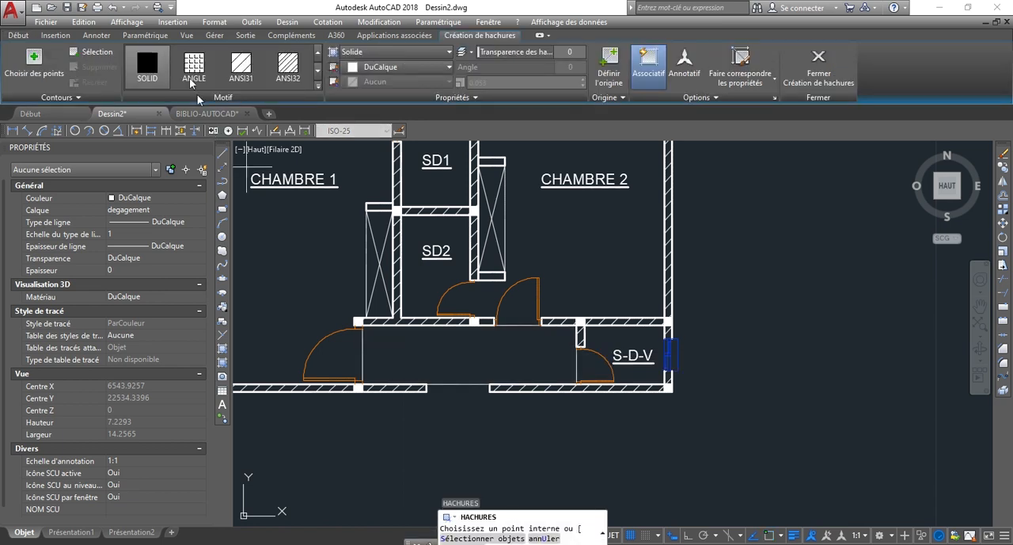
click(317, 88)
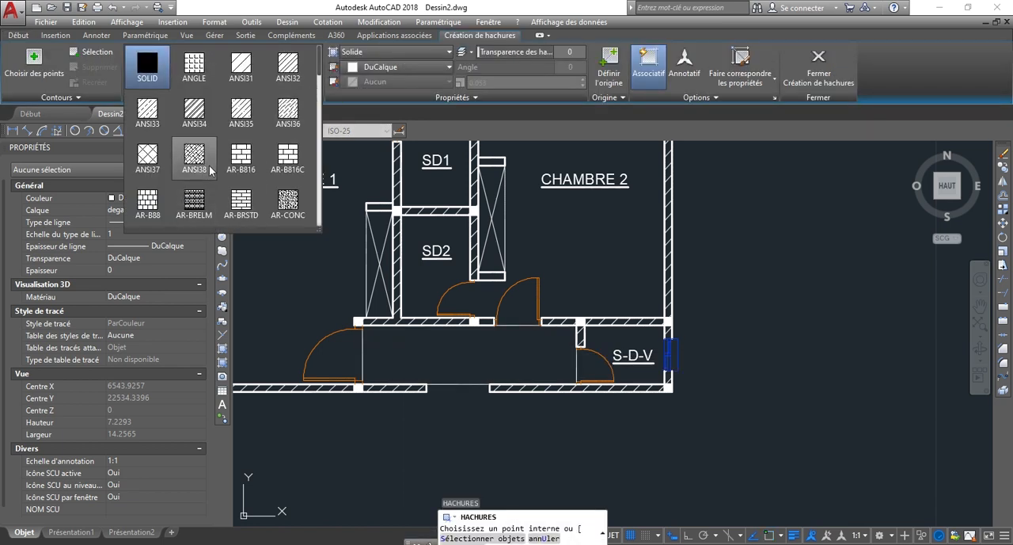
scroll(211, 165, down, 2)
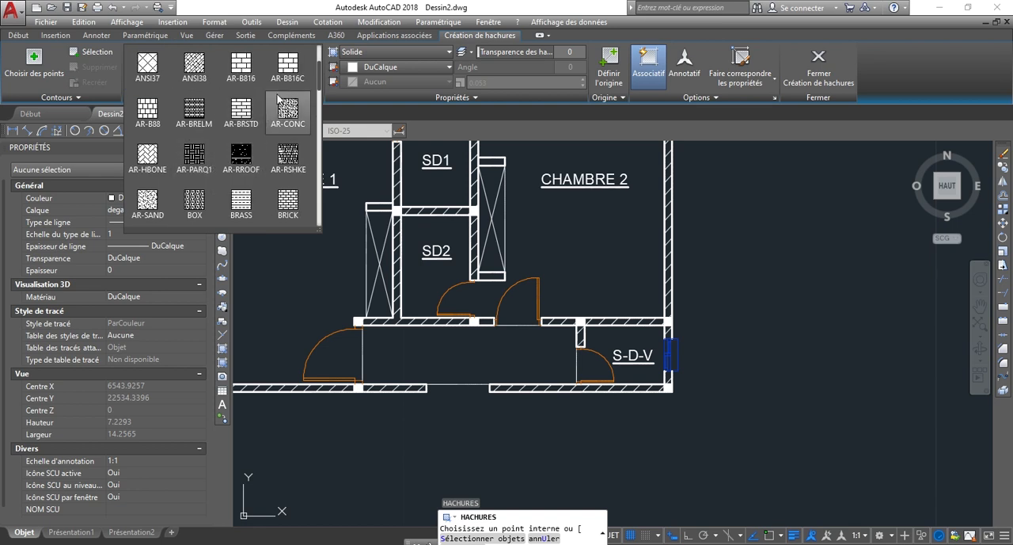
drag(320, 73, 324, 193)
click(194, 178)
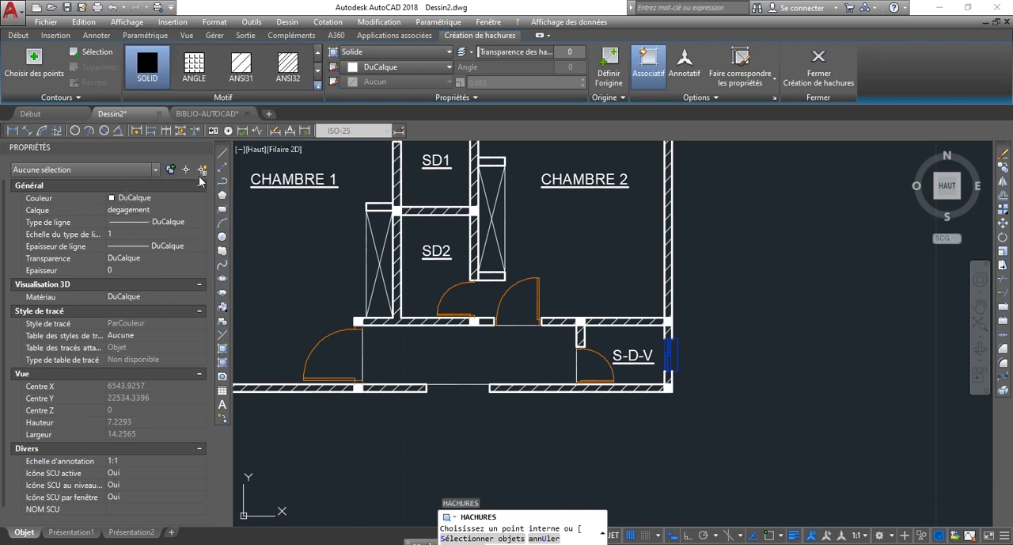
click(479, 357)
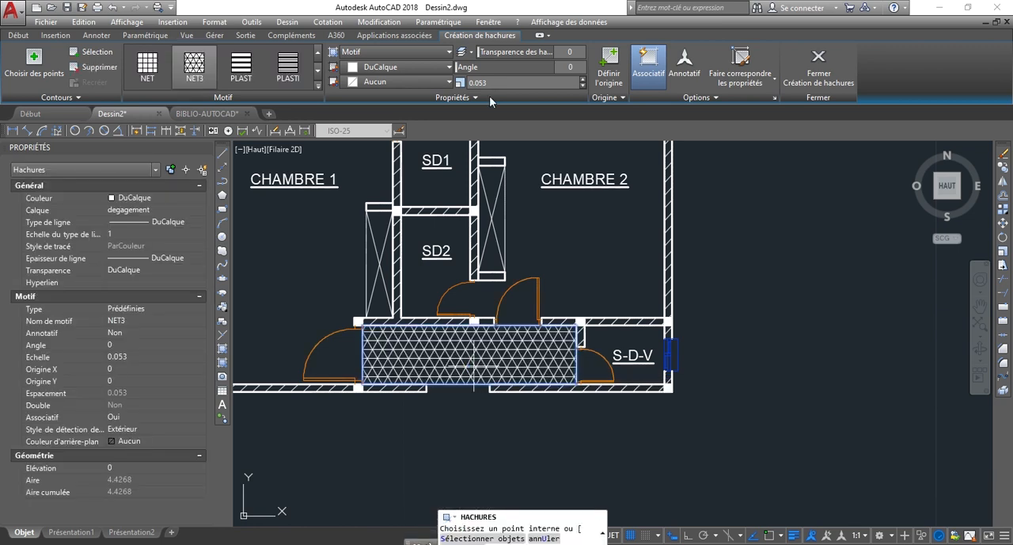
key(Return)
key(Escape)
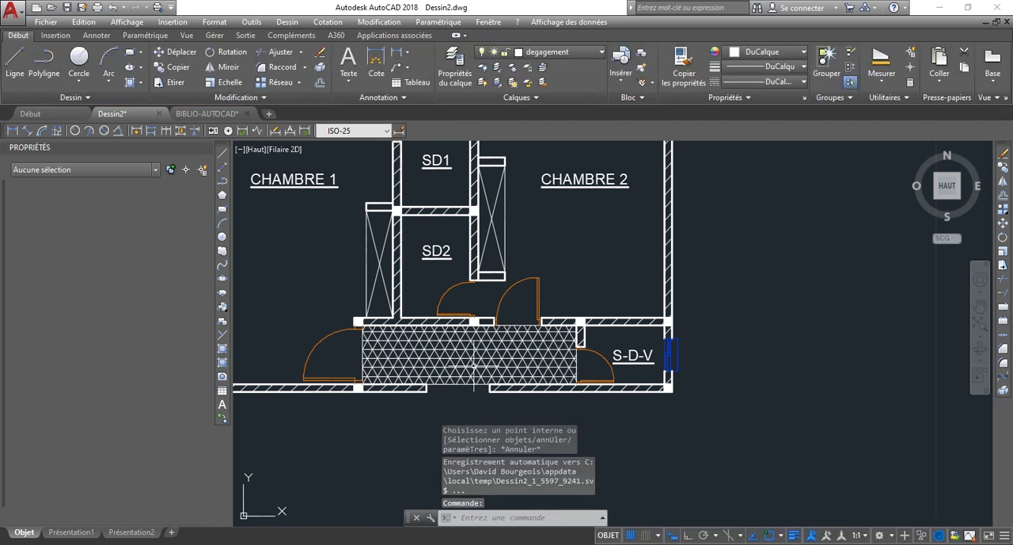
Set the transparency of the degagement layer to 50.
scroll(744, 420, down, 2)
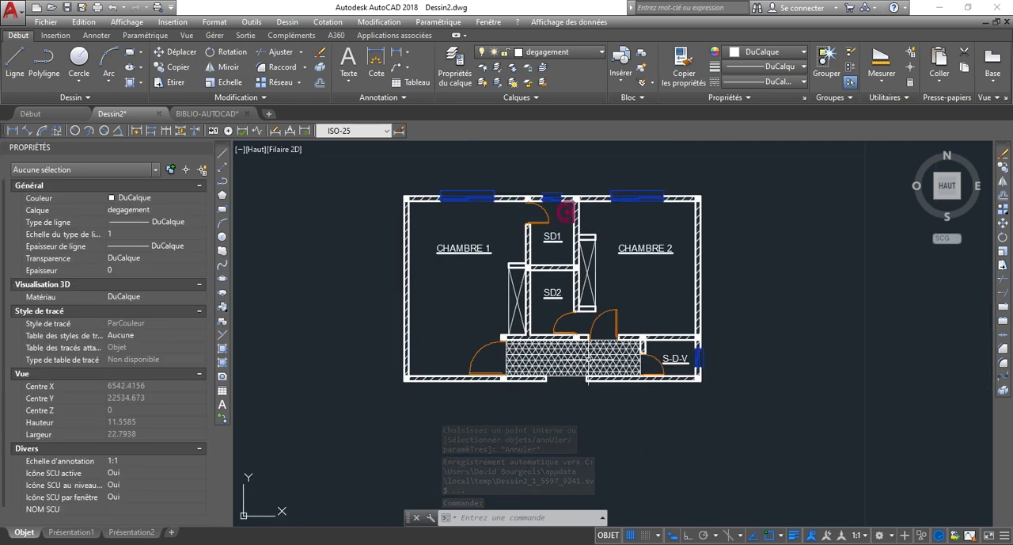
scroll(602, 396, up, 2)
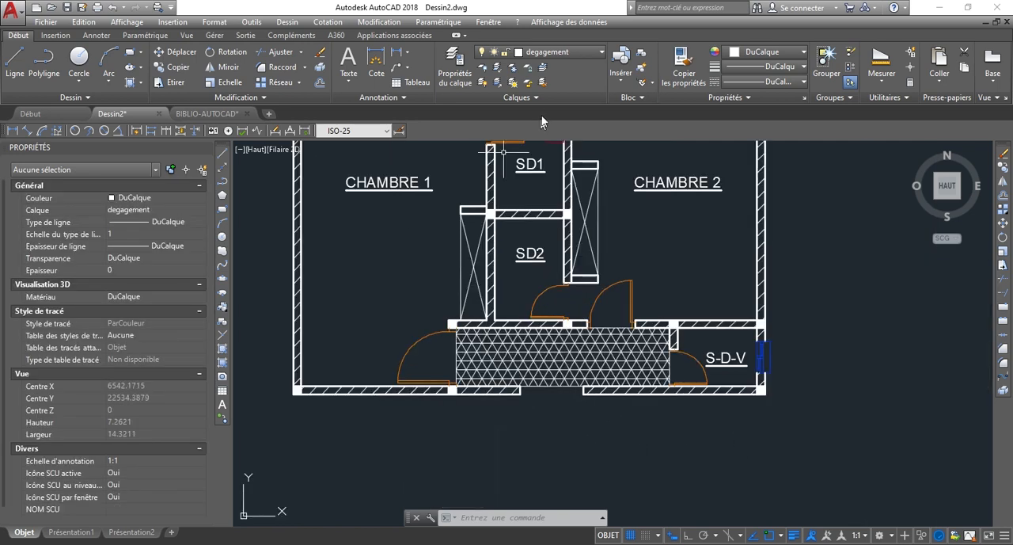
click(456, 71)
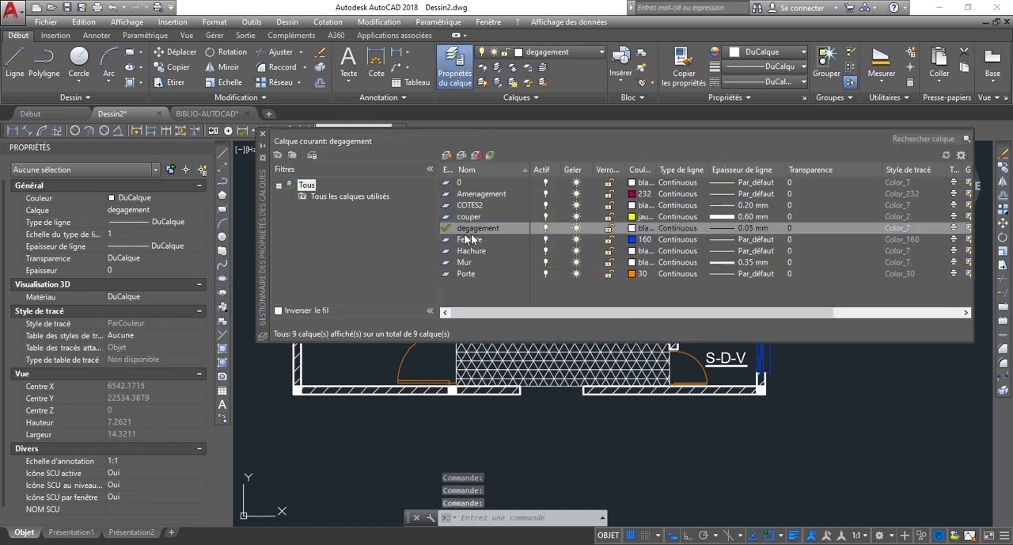
click(792, 227)
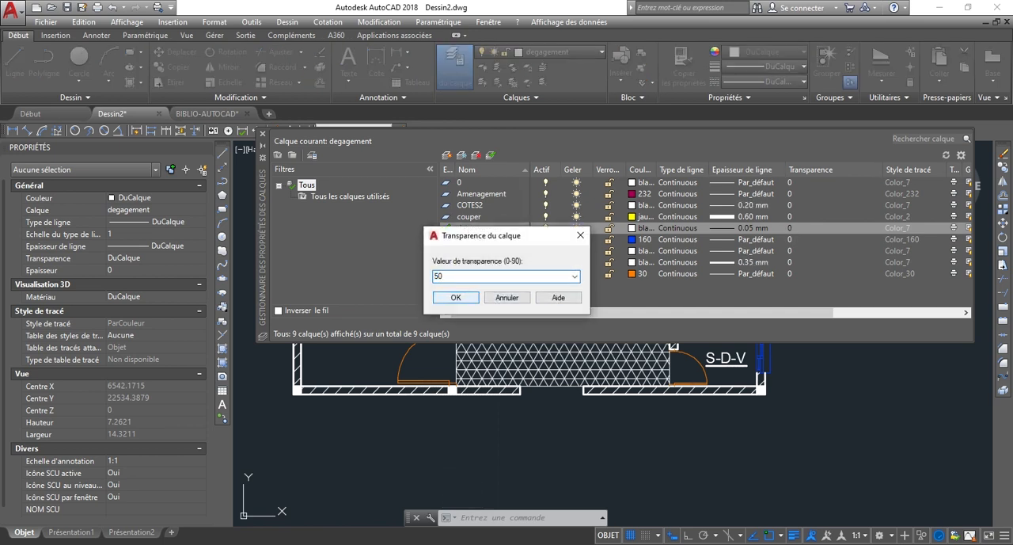
click(456, 297)
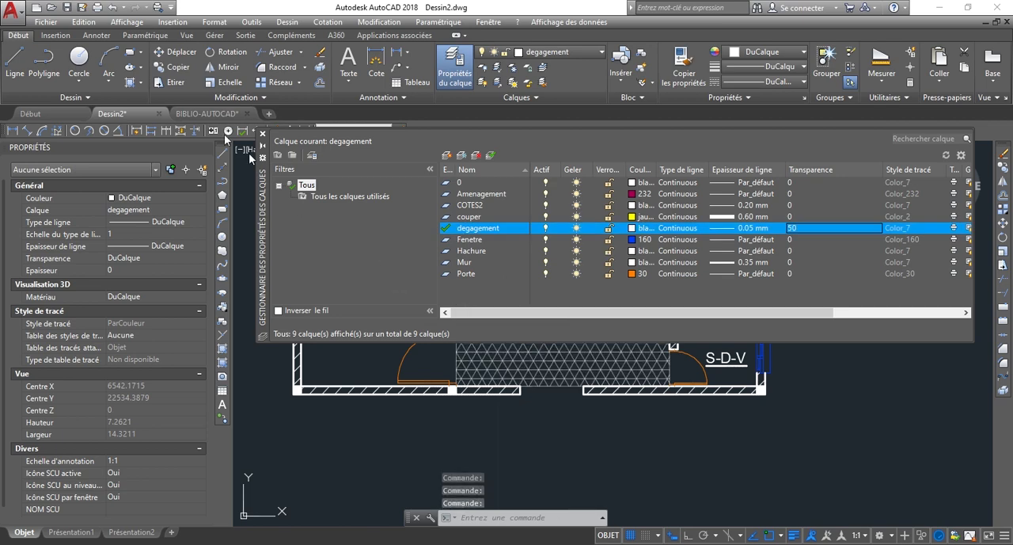
click(261, 135)
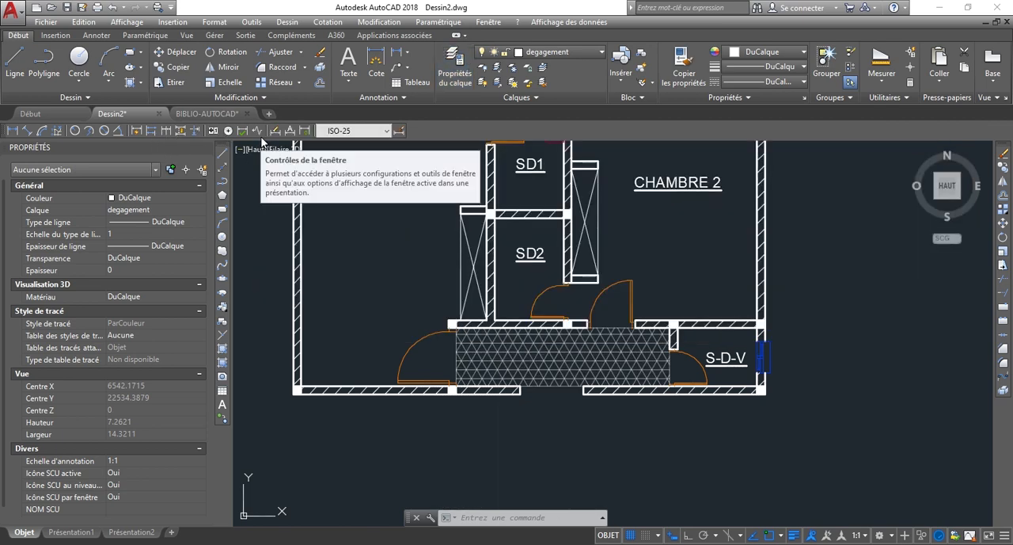
Examine the whole floor plan, checking the corridor hatch against the room labels, doors and walls.
scroll(766, 404, down, 1)
scroll(756, 396, up, 1)
scroll(746, 389, down, 1)
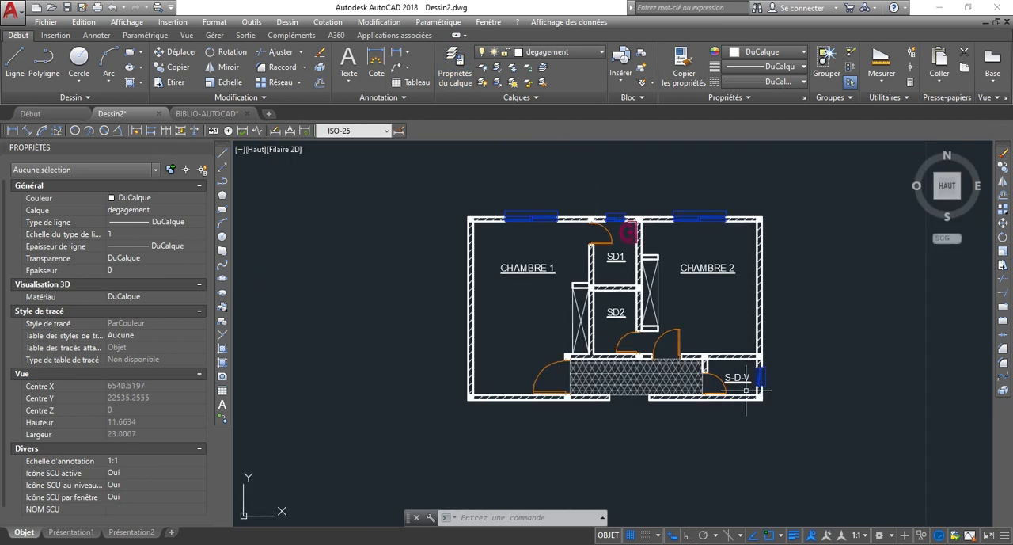
scroll(528, 293, up, 1)
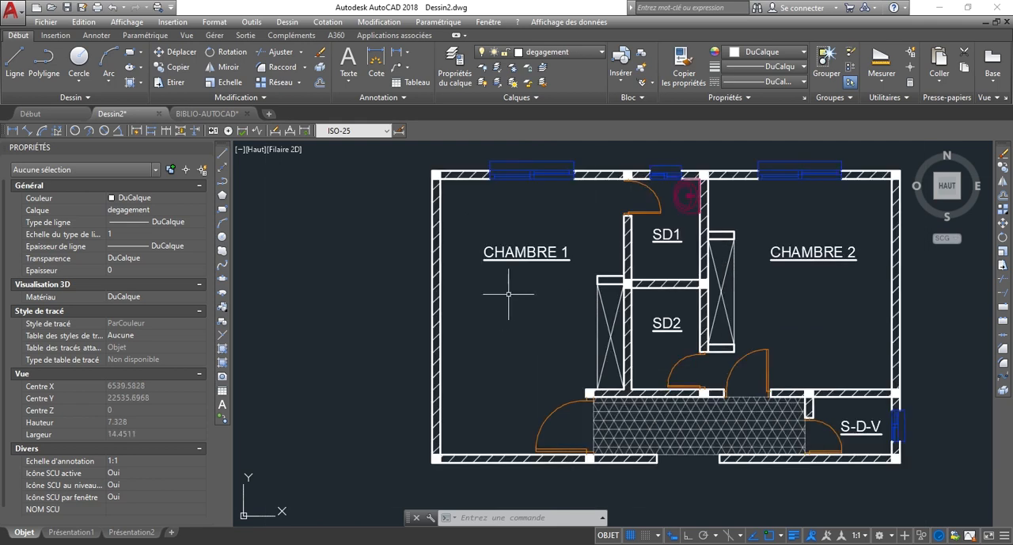
scroll(489, 267, down, 1)
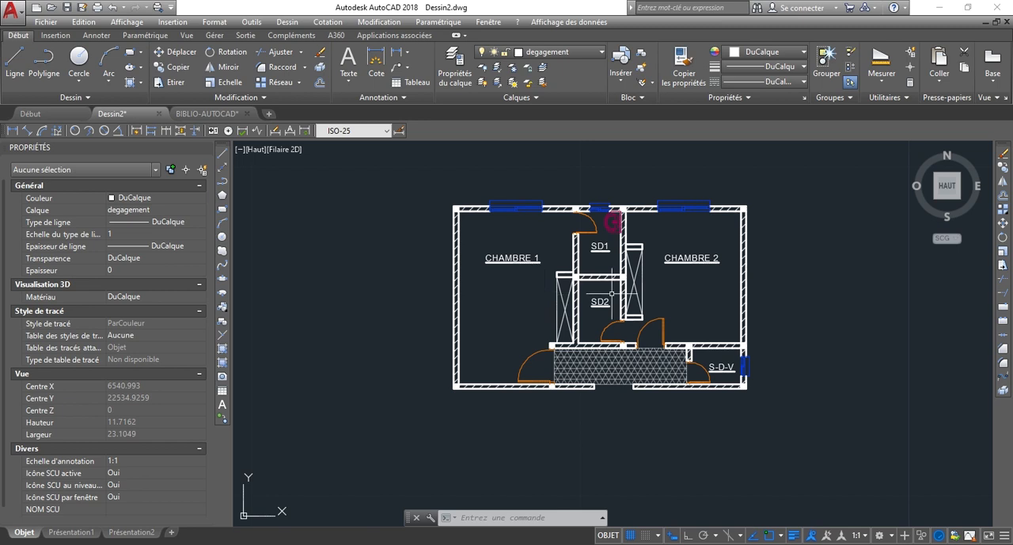
scroll(615, 298, up, 1)
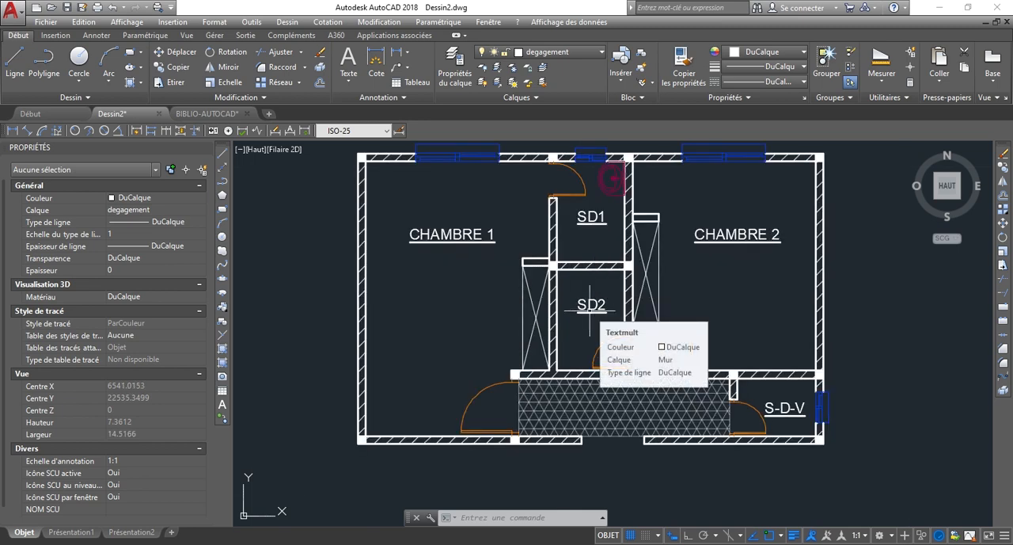
scroll(592, 298, up, 1)
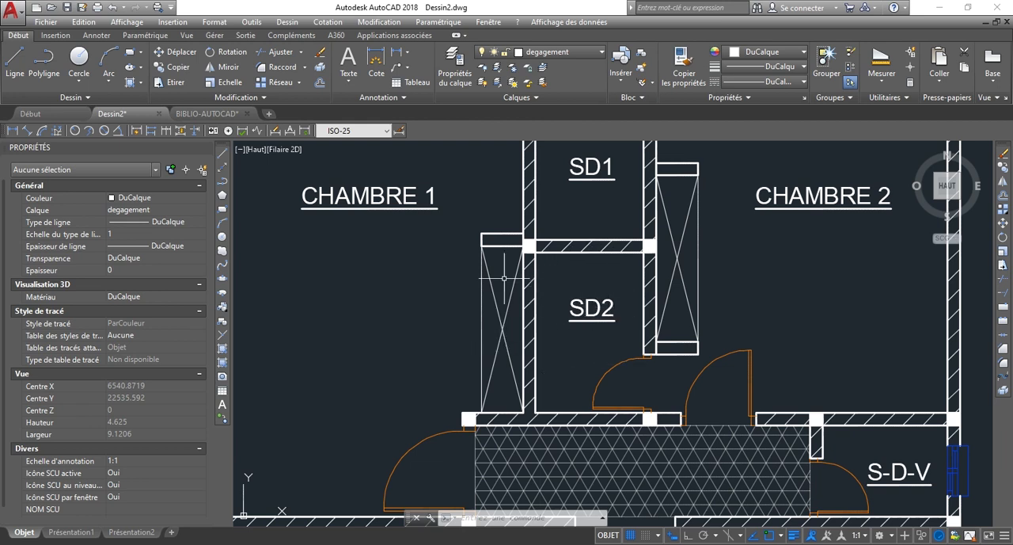
scroll(606, 360, down, 1)
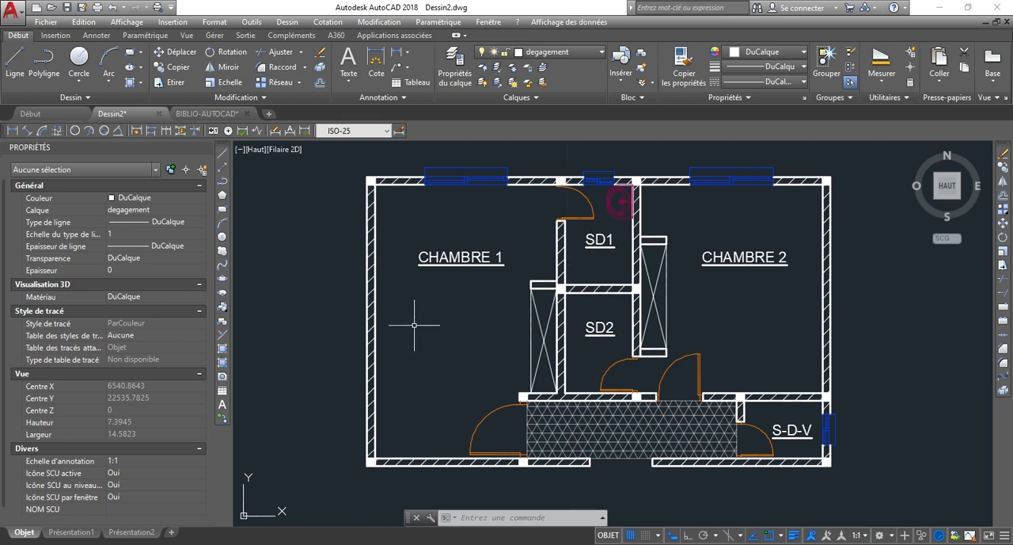
scroll(486, 328, down, 2)
scroll(545, 300, up, 2)
scroll(634, 254, down, 1)
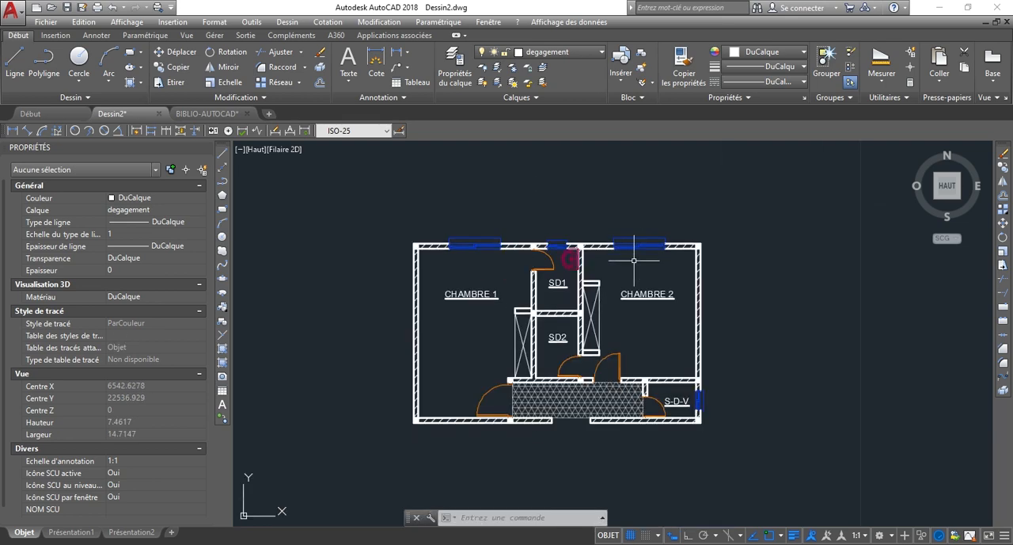
scroll(509, 326, up, 1)
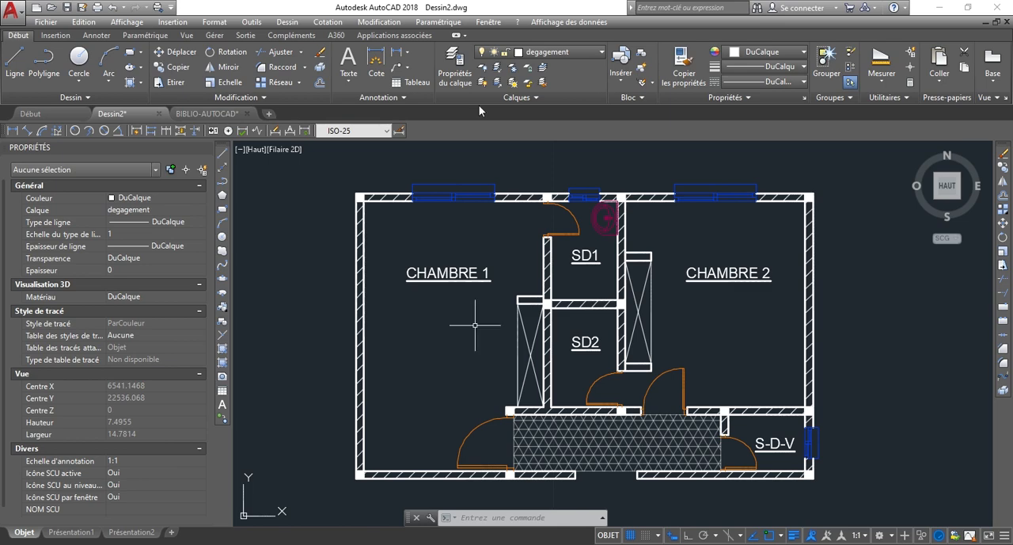
Create a new layer named COUPE.
click(459, 75)
right_click(475, 287)
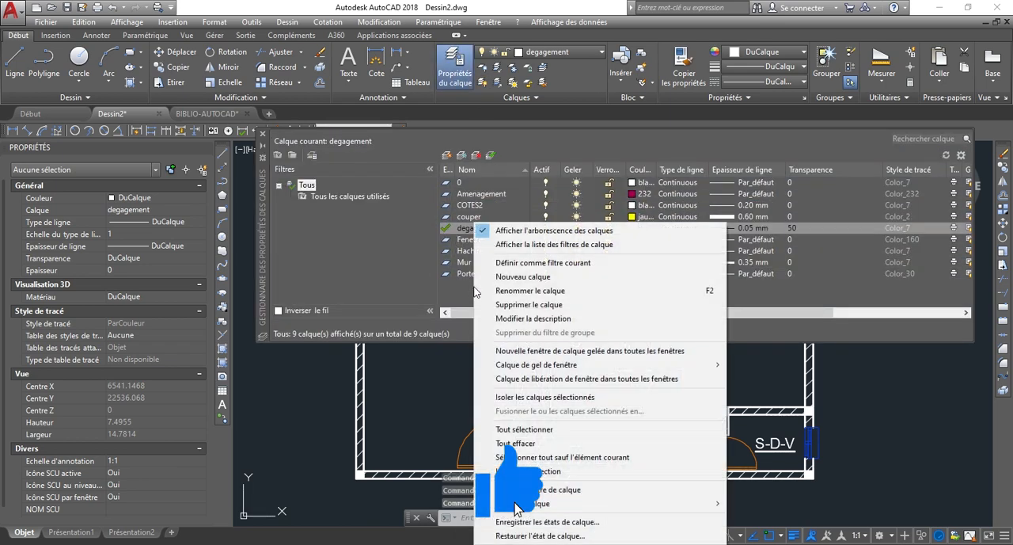
click(536, 278)
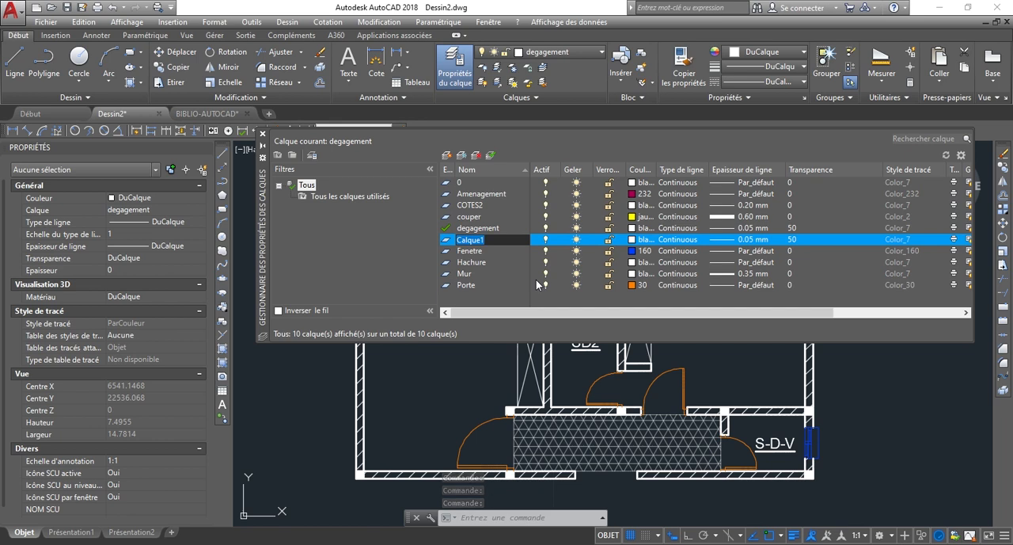
text(co)
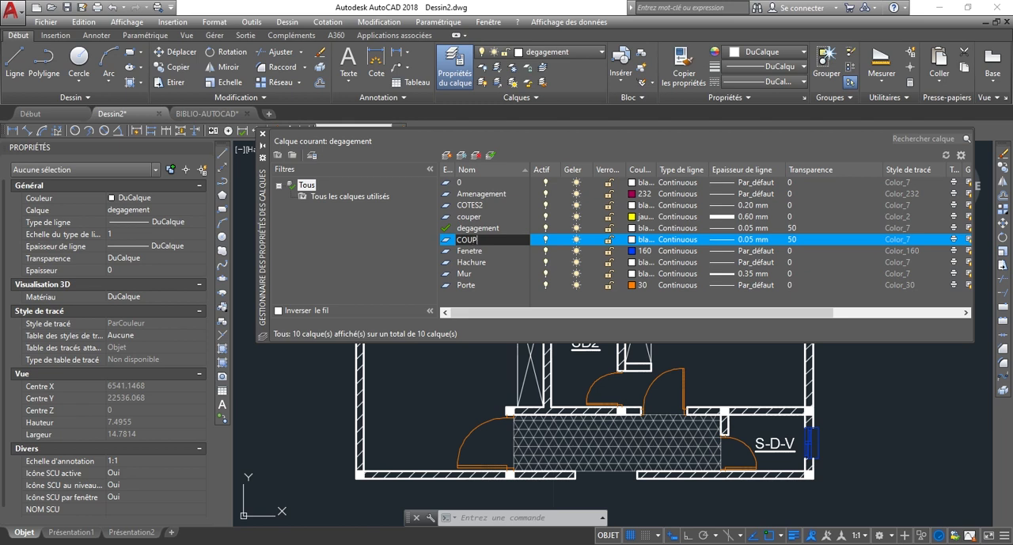
key(Return)
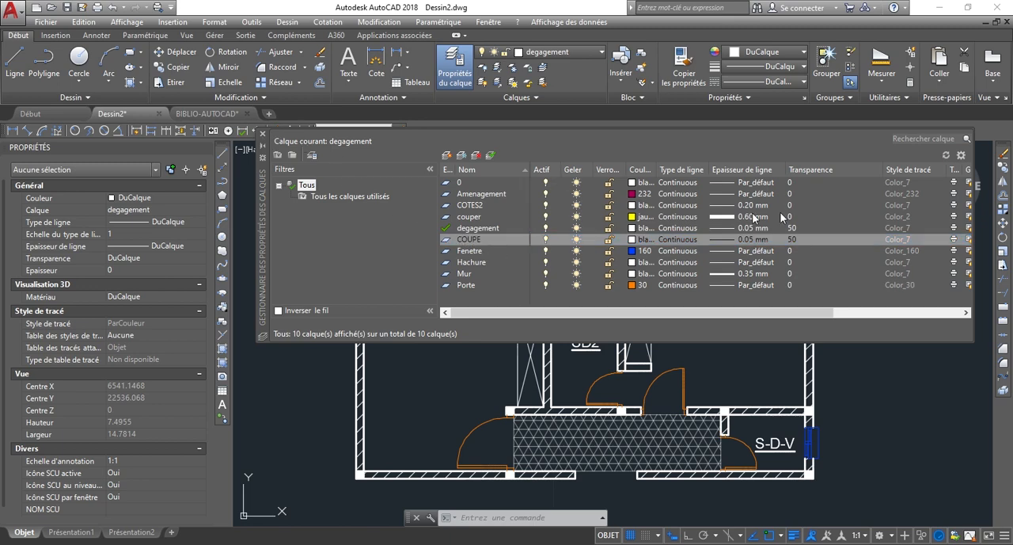
click(264, 139)
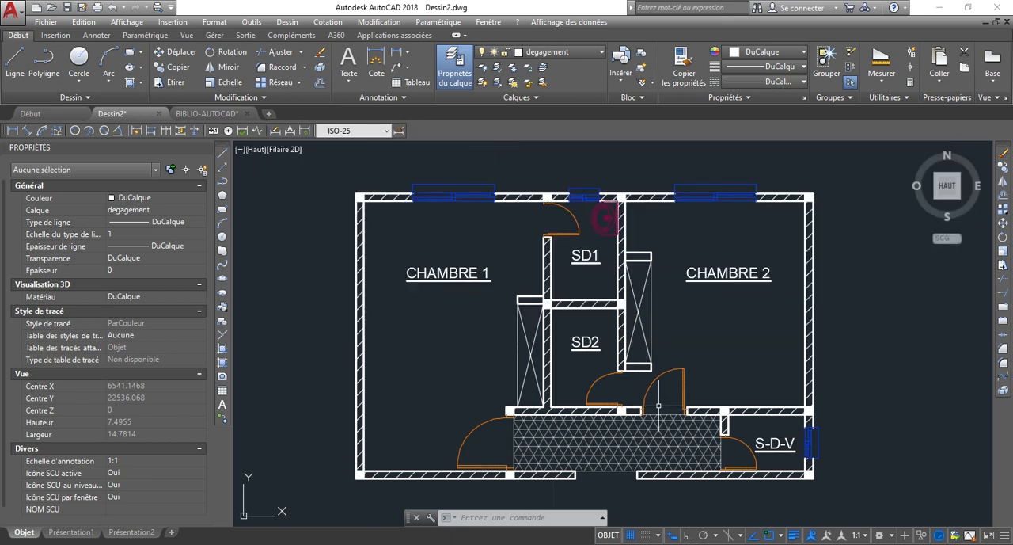
Draw a circle with a radius of 0.25 in the empty area outside the west wall of CHAMBRE 1.
scroll(599, 357, down, 3)
scroll(511, 357, up, 2)
scroll(451, 359, up, 2)
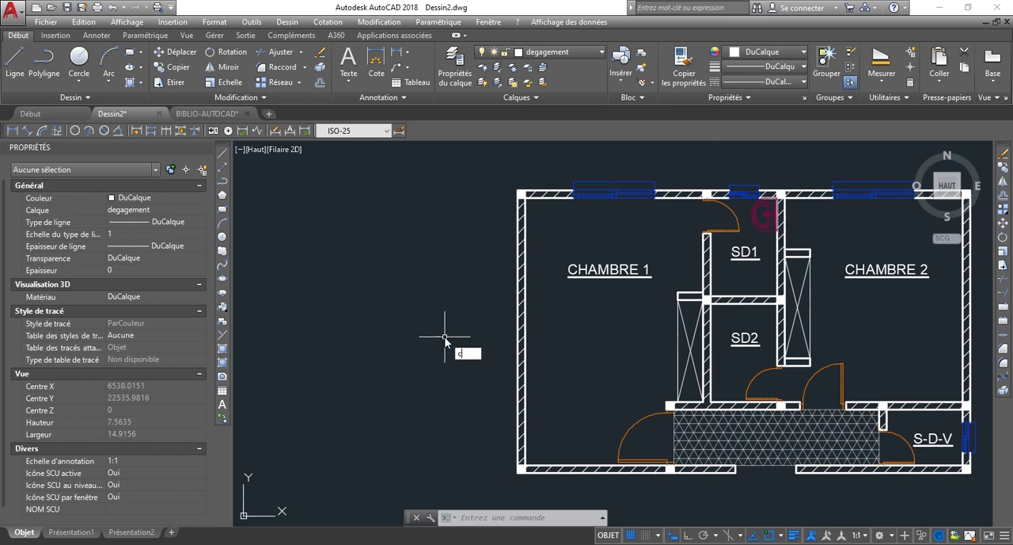
key(Return)
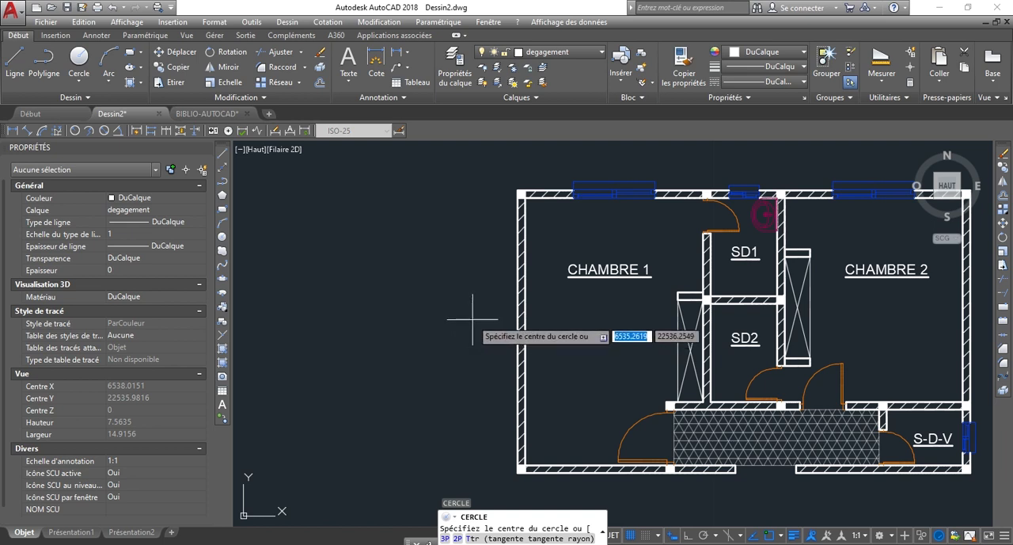
click(221, 239)
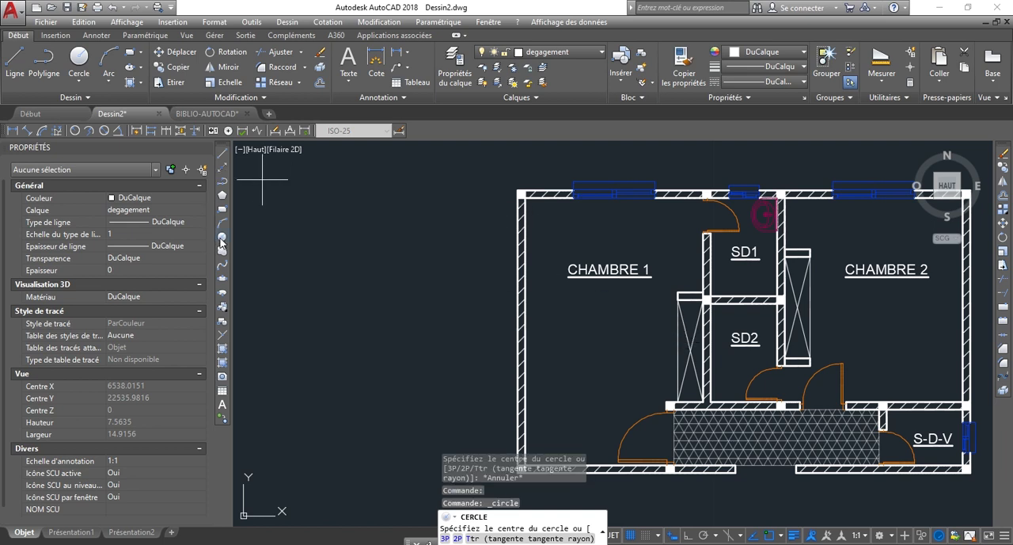
click(448, 315)
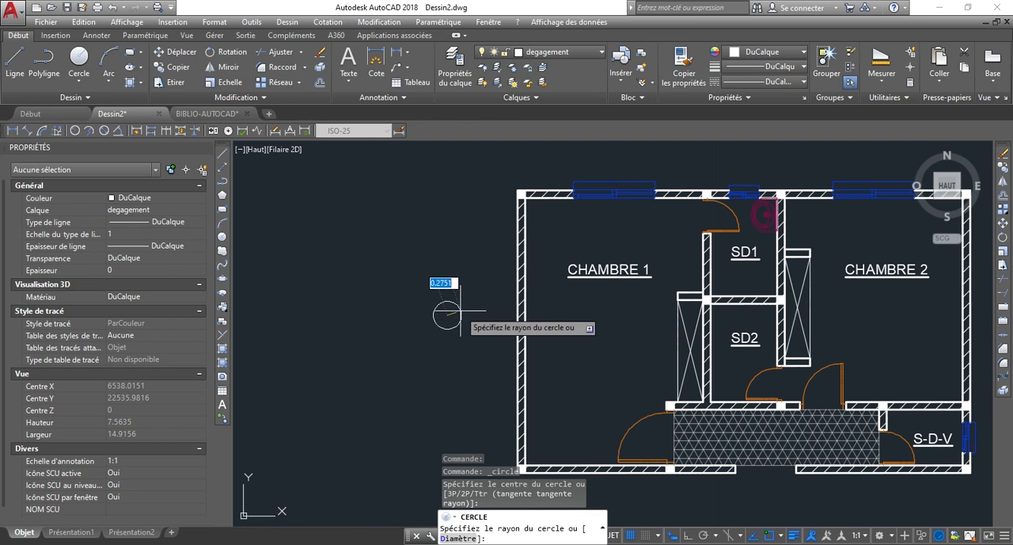
key(Return)
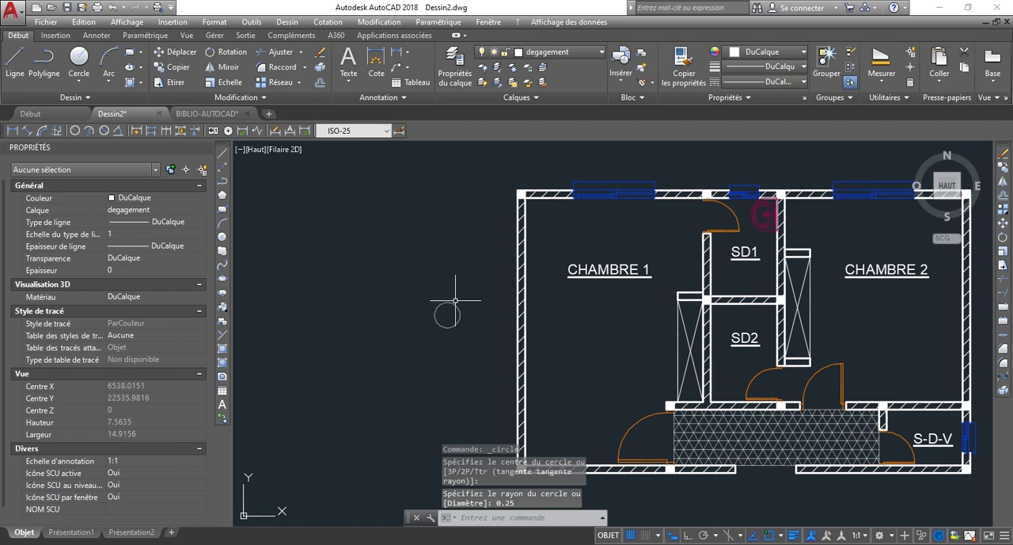
Move the circle outside CHAMBRE 1 onto the COUPE layer.
scroll(455, 300, up, 2)
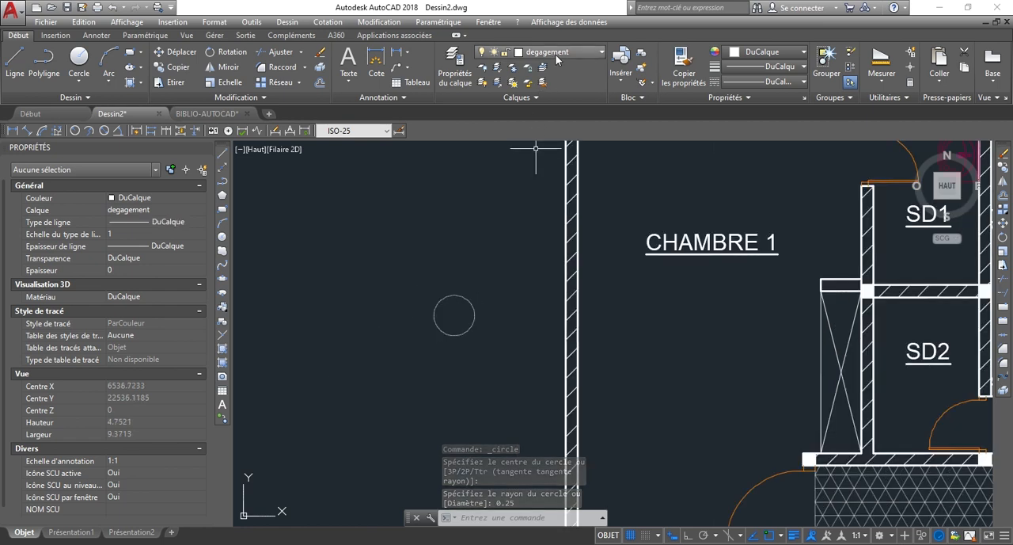
click(493, 362)
click(387, 279)
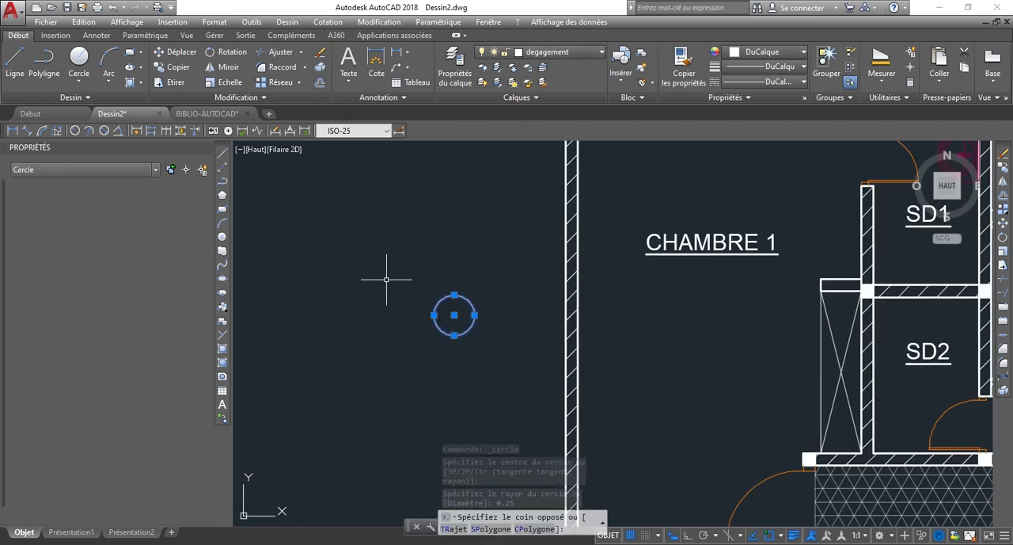
click(569, 54)
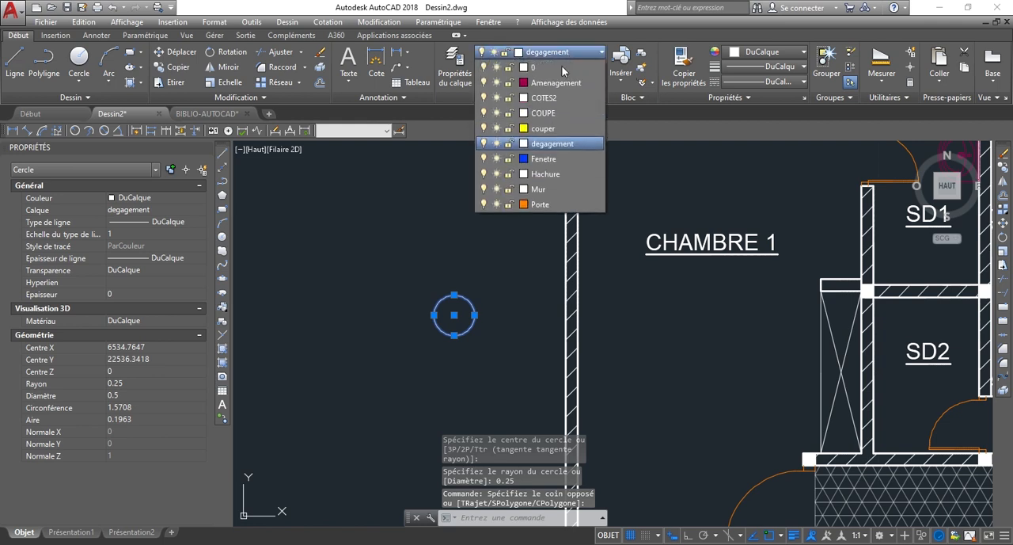
click(558, 115)
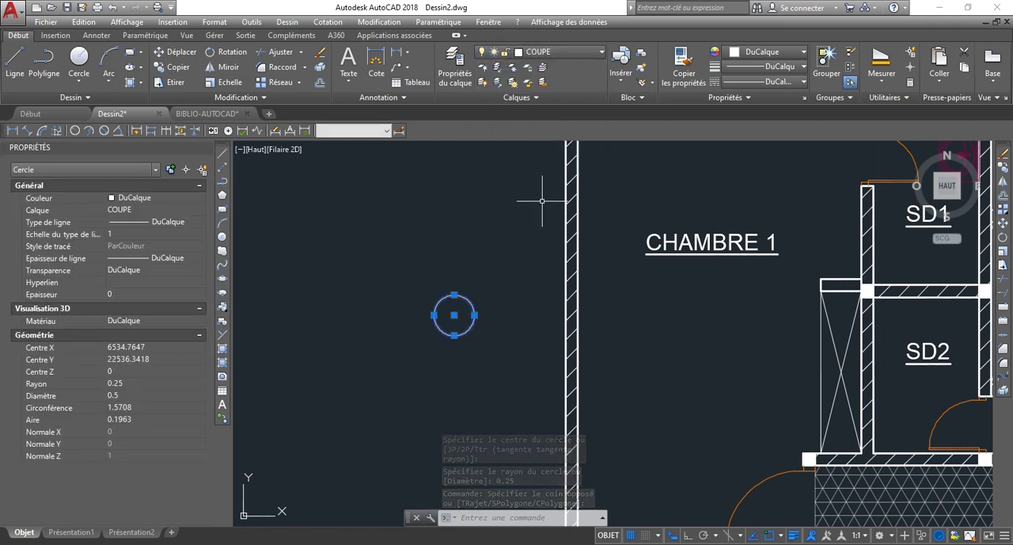
key(Escape)
Make COUPE the current layer and check the circle's layer assignment.
click(558, 53)
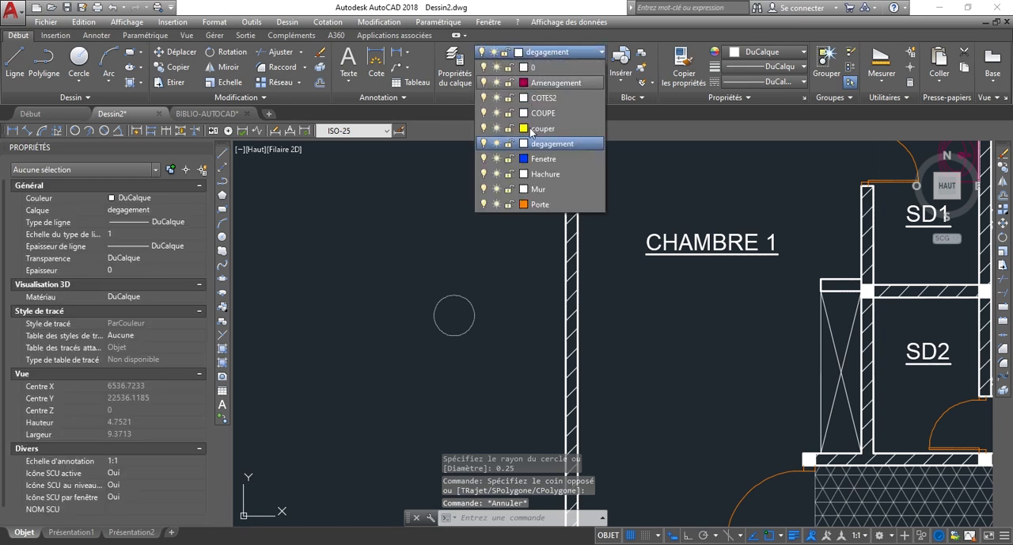
click(545, 115)
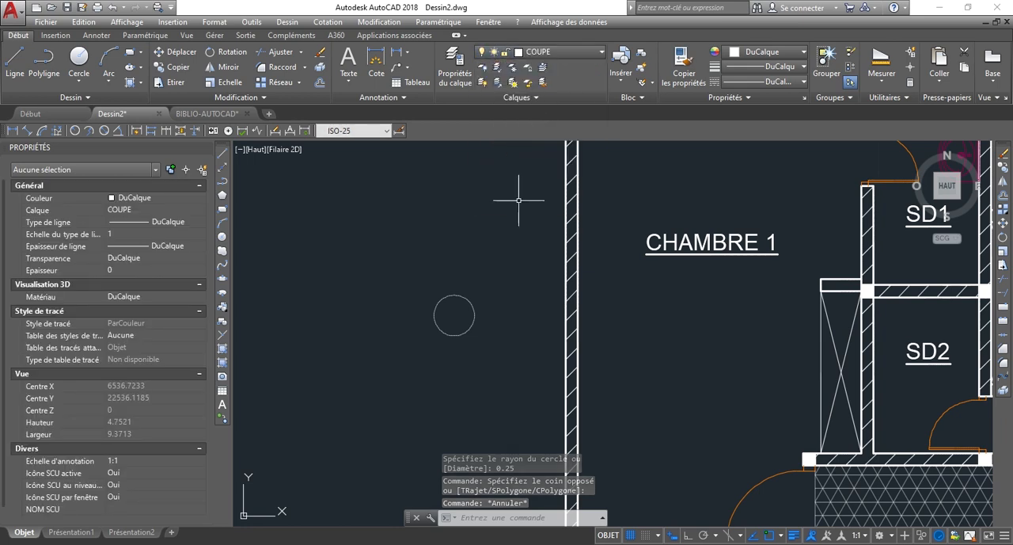
key(Escape)
key(Escape)
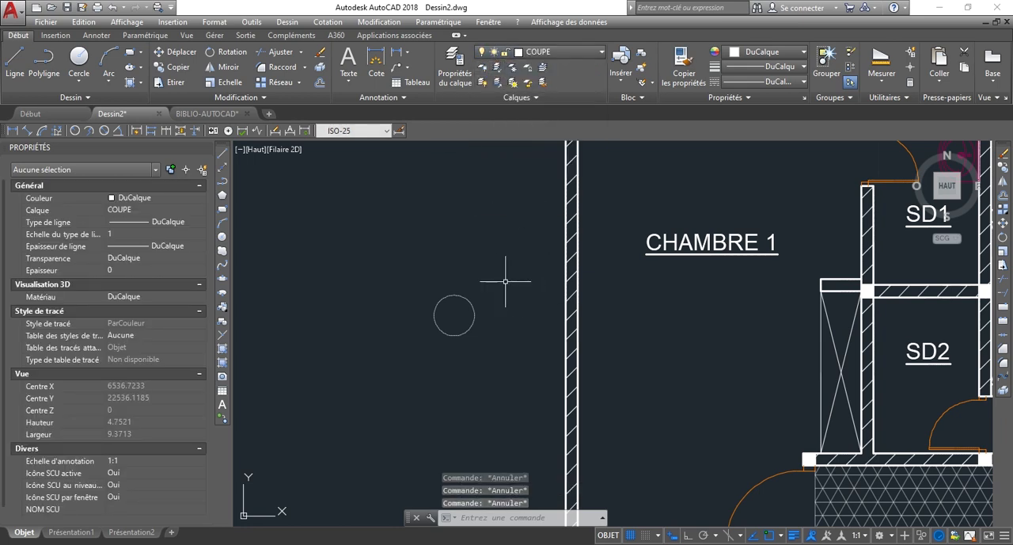
scroll(409, 309, down, 3)
scroll(400, 313, up, 2)
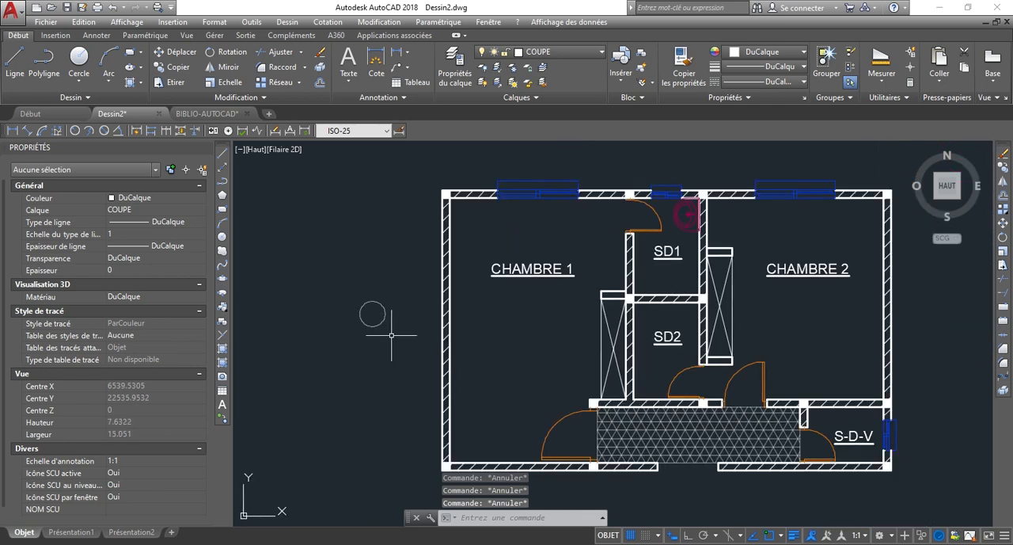
click(375, 326)
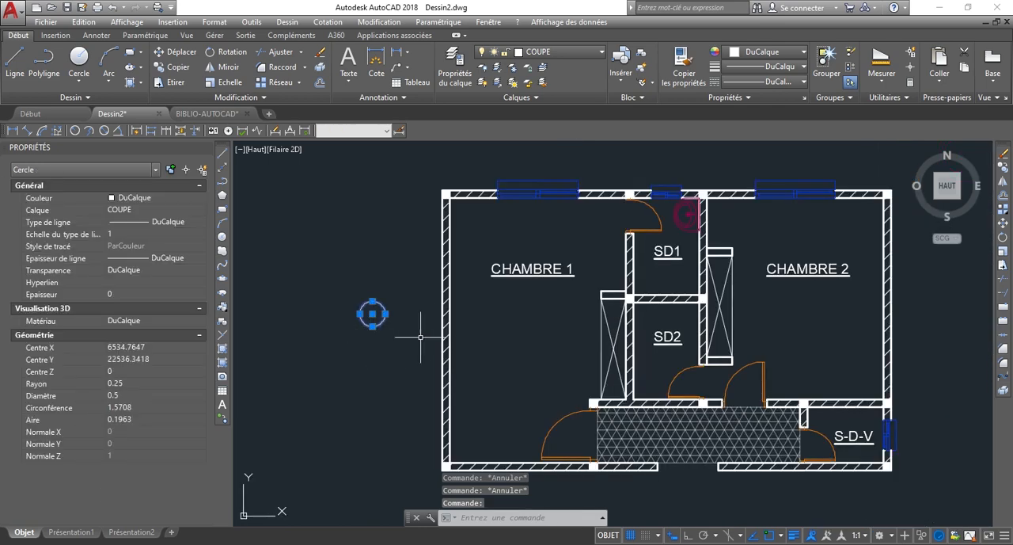
key(Escape)
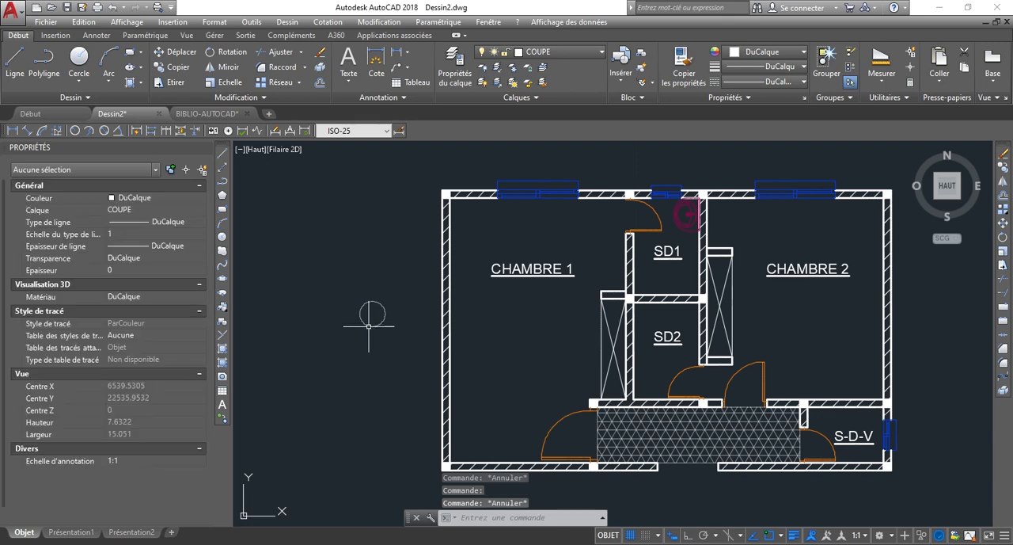
Draw a vertical line 0.5 long upward from the circle's centre with ortho mode on.
scroll(475, 336, down, 2)
scroll(407, 330, up, 4)
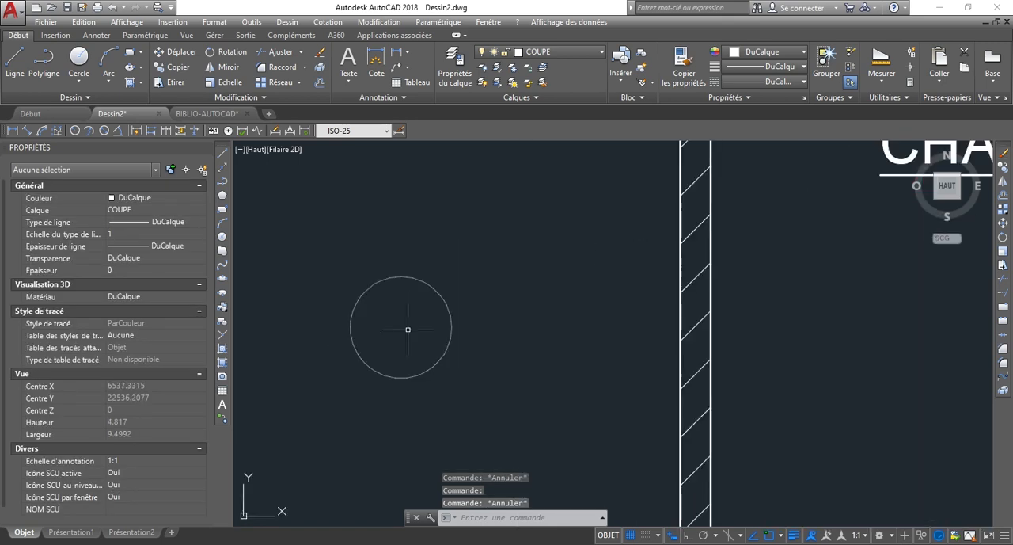
scroll(368, 321, down, 2)
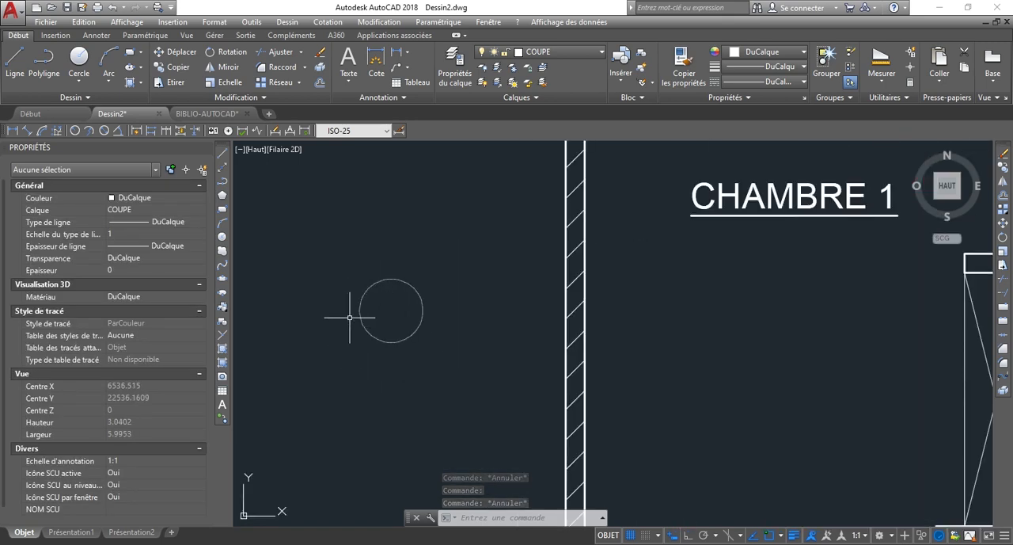
text(l)
key(Return)
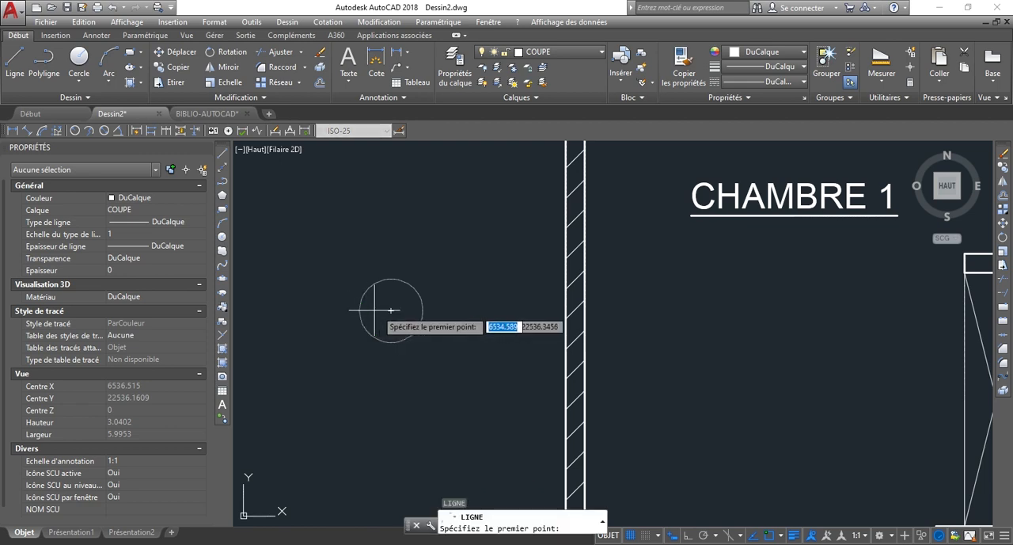
click(390, 311)
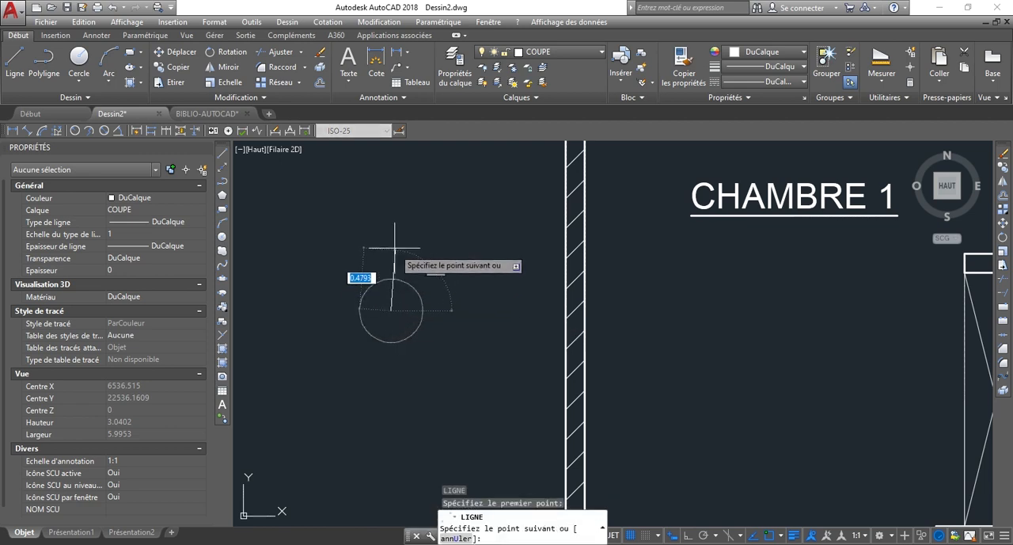
key(F8)
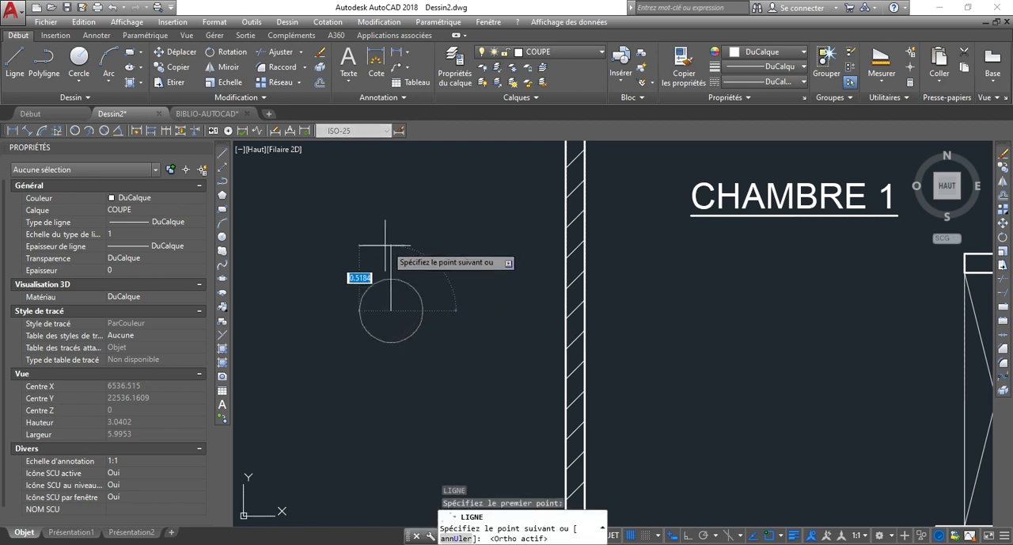
scroll(391, 254, up, 2)
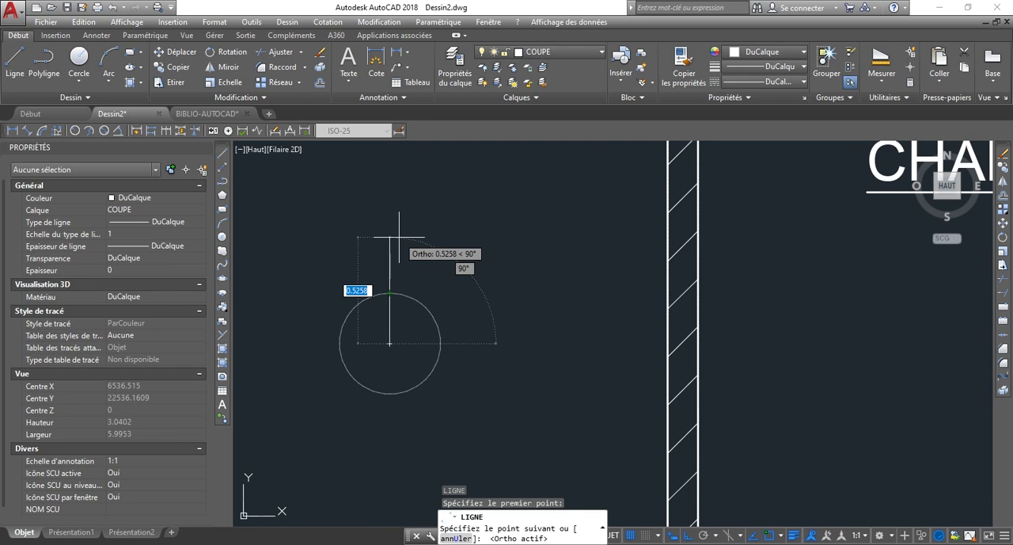
text(0)
key(Return)
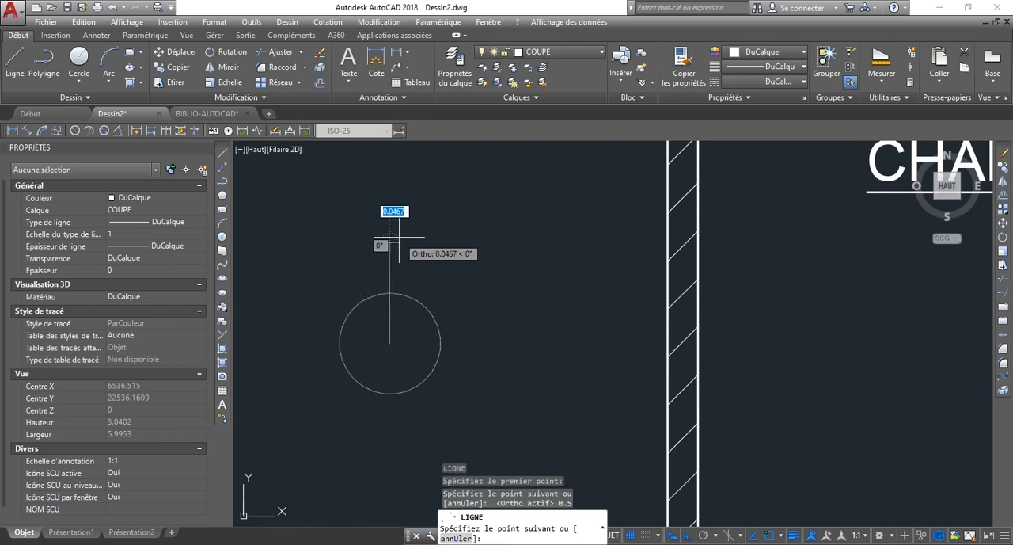
scroll(389, 234, down, 3)
scroll(403, 233, up, 2)
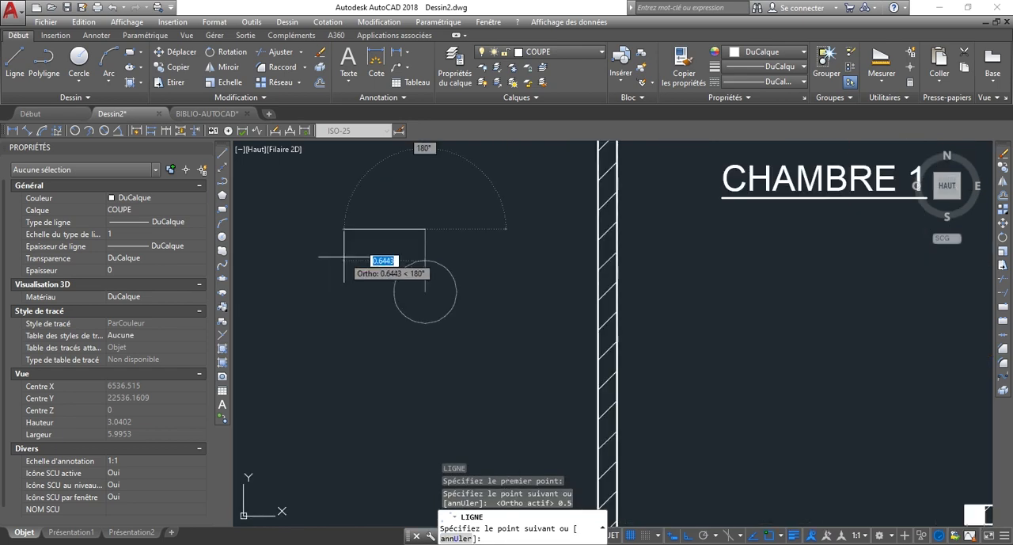
key(Escape)
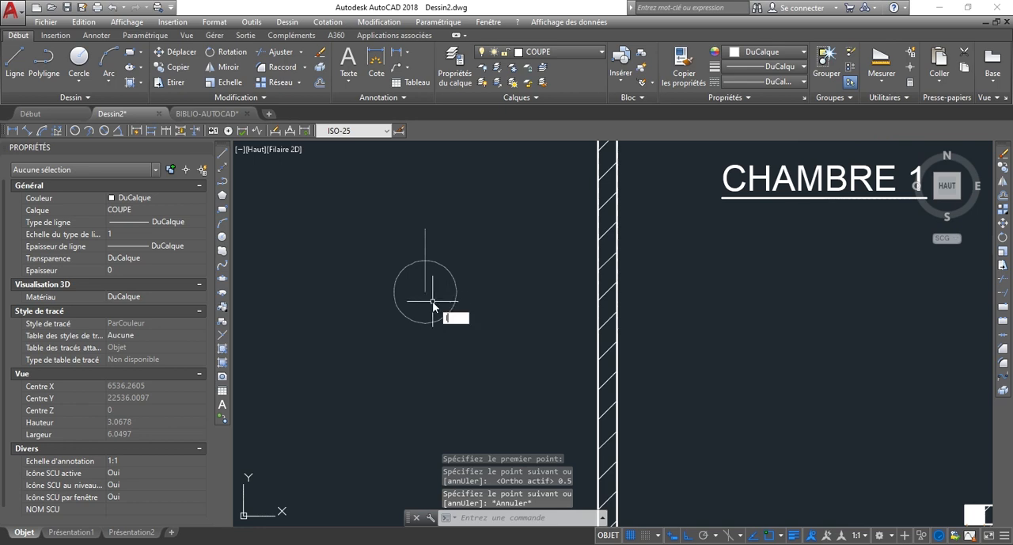
Draw a line 0.35 to the left from the circle's centre and connect its end to the top of the vertical line.
key(Return)
click(424, 291)
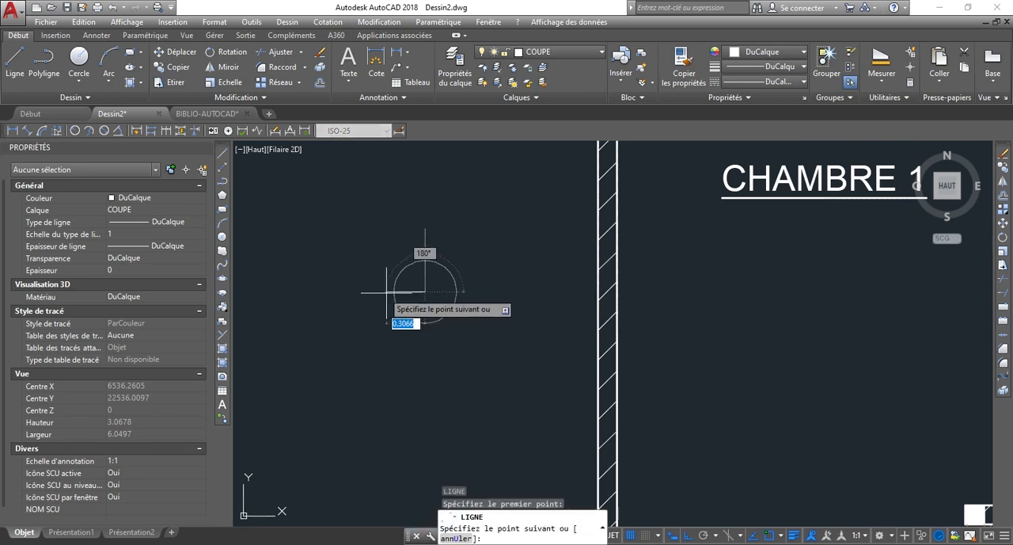
scroll(362, 293, up, 2)
scroll(362, 292, up, 2)
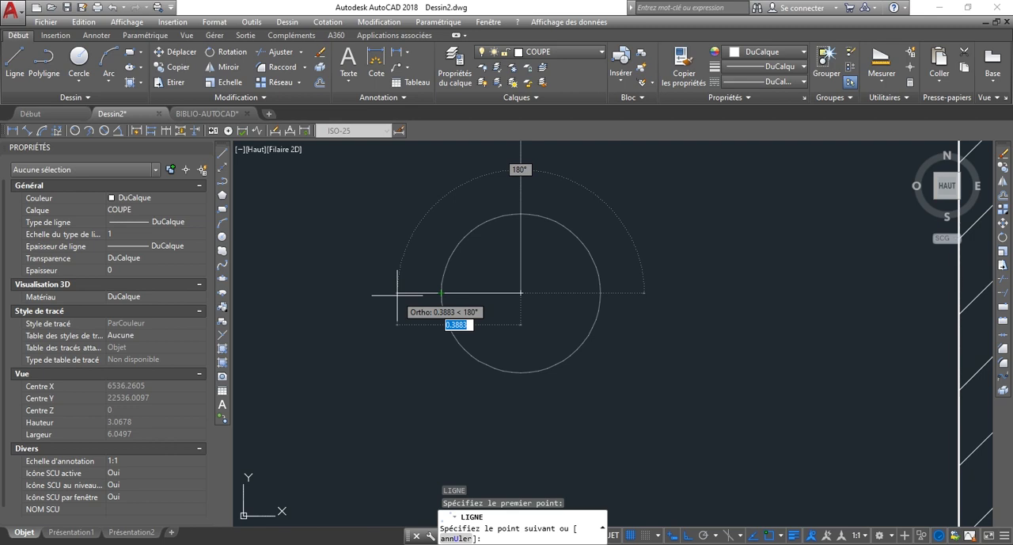
text(0.)
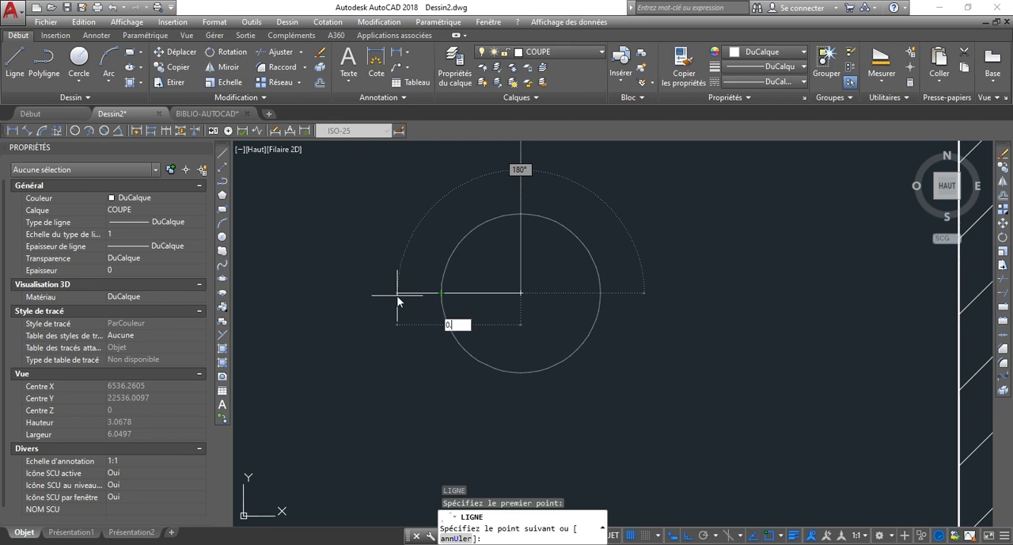
key(Return)
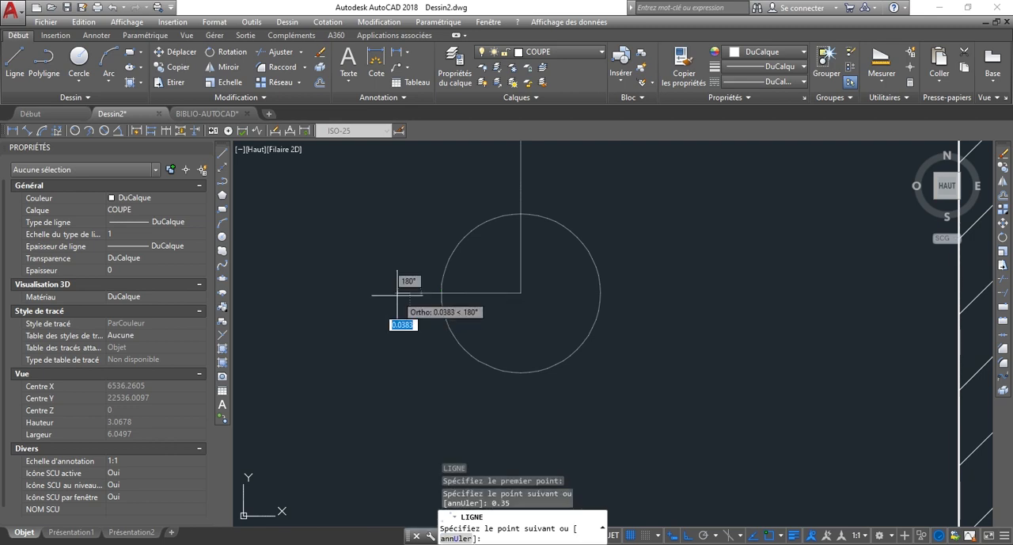
scroll(397, 294, down, 1)
scroll(467, 208, up, 2)
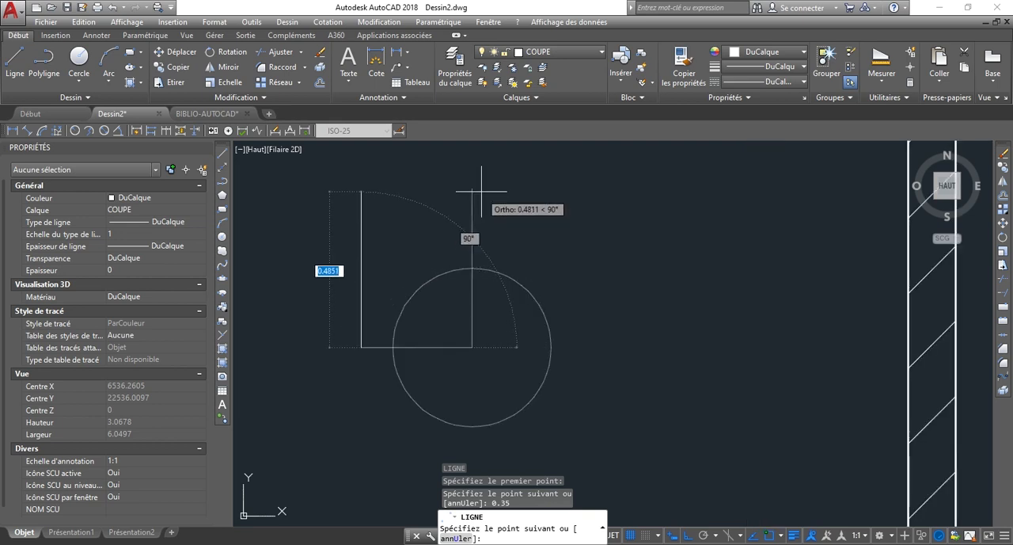
click(472, 190)
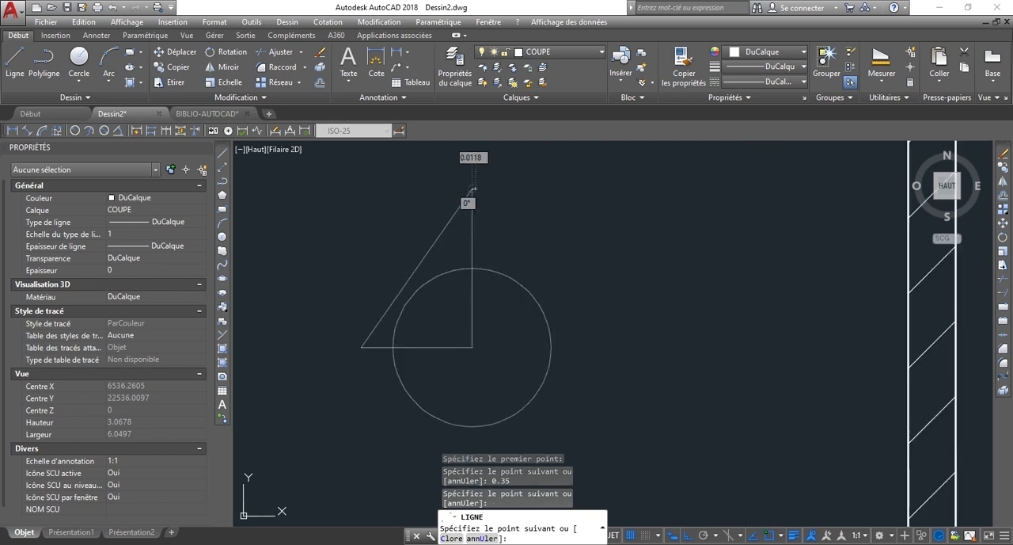
key(Escape)
Trim the parts of the vertical and horizontal lines that lie inside the circle.
scroll(535, 332, down, 1)
scroll(459, 309, up, 1)
scroll(548, 324, up, 1)
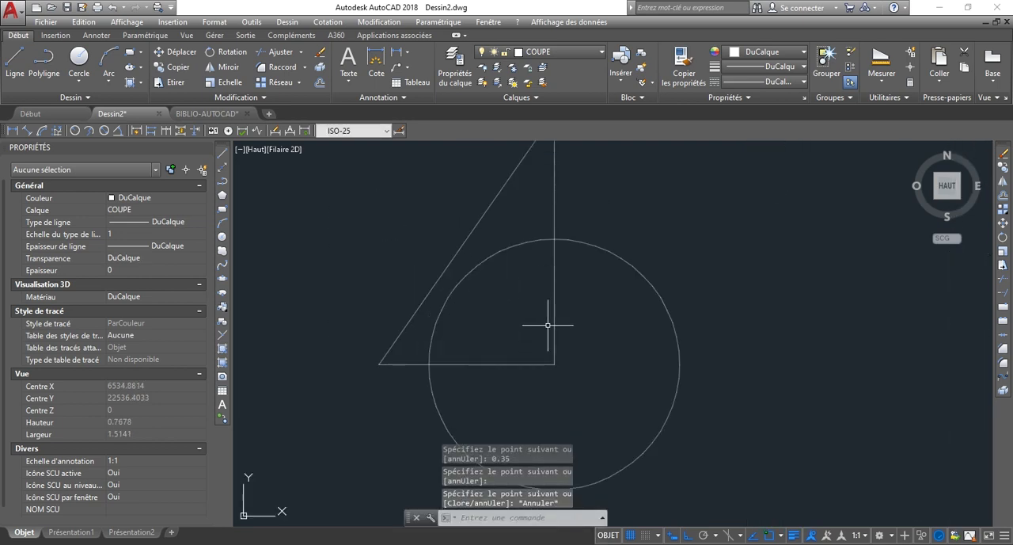
scroll(578, 333, down, 1)
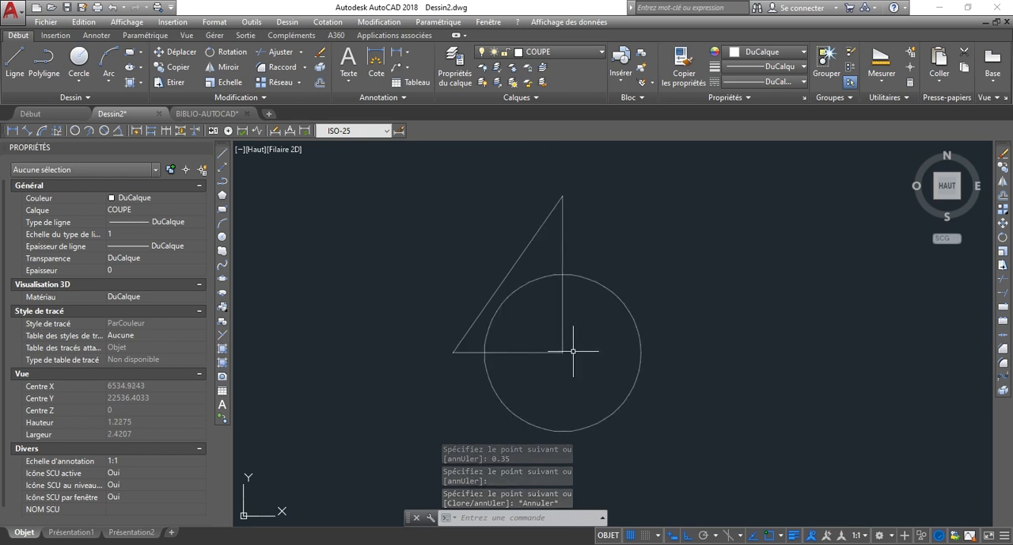
text(aj)
key(Return)
key(Return)
click(577, 377)
click(549, 324)
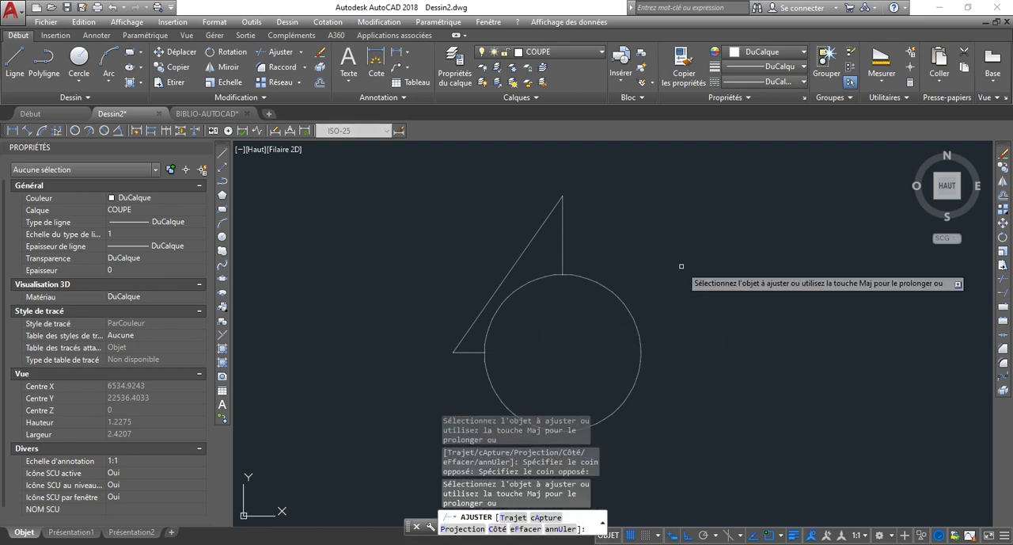
key(Escape)
Mirror the slanted line and the short horizontal line about the circle's vertical axis, keeping the source objects.
scroll(458, 368, up, 2)
click(470, 367)
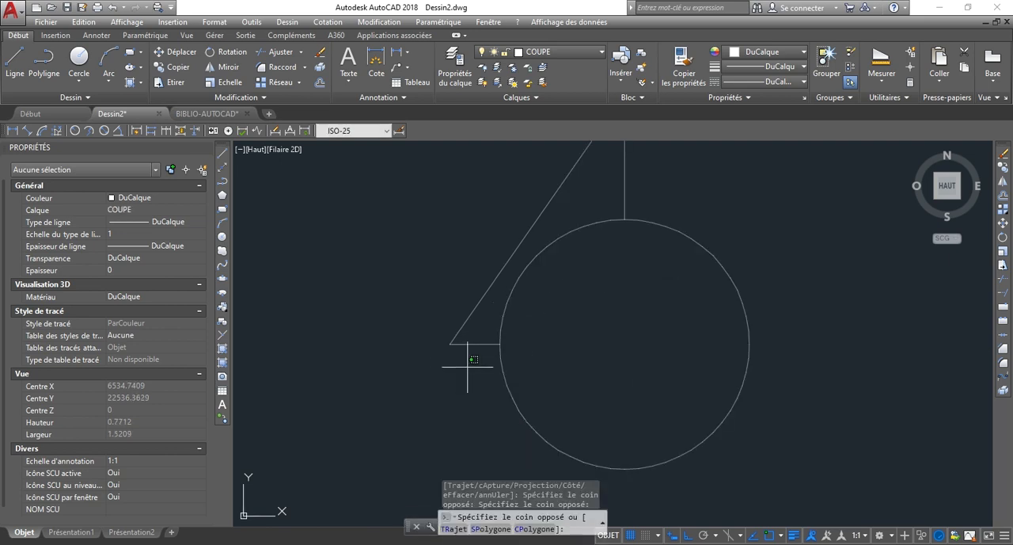
click(427, 306)
scroll(427, 307, down, 2)
scroll(356, 345, down, 3)
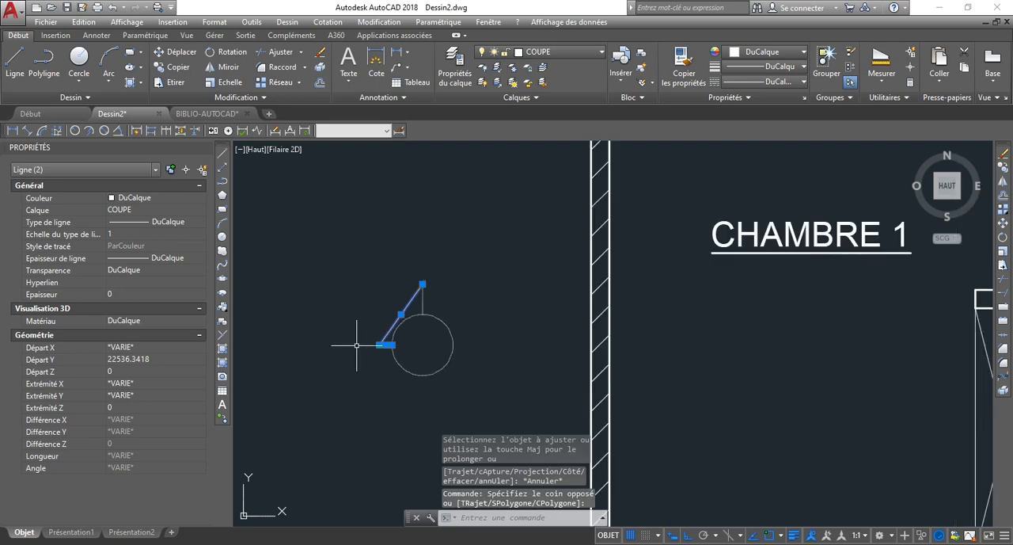
text(iroir)
key(Return)
scroll(420, 281, up, 3)
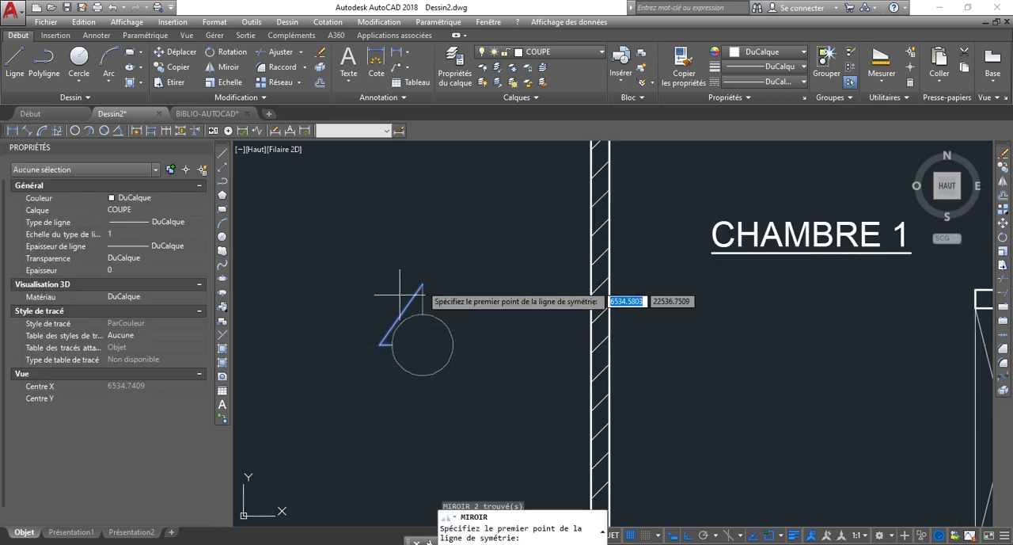
click(419, 281)
click(420, 358)
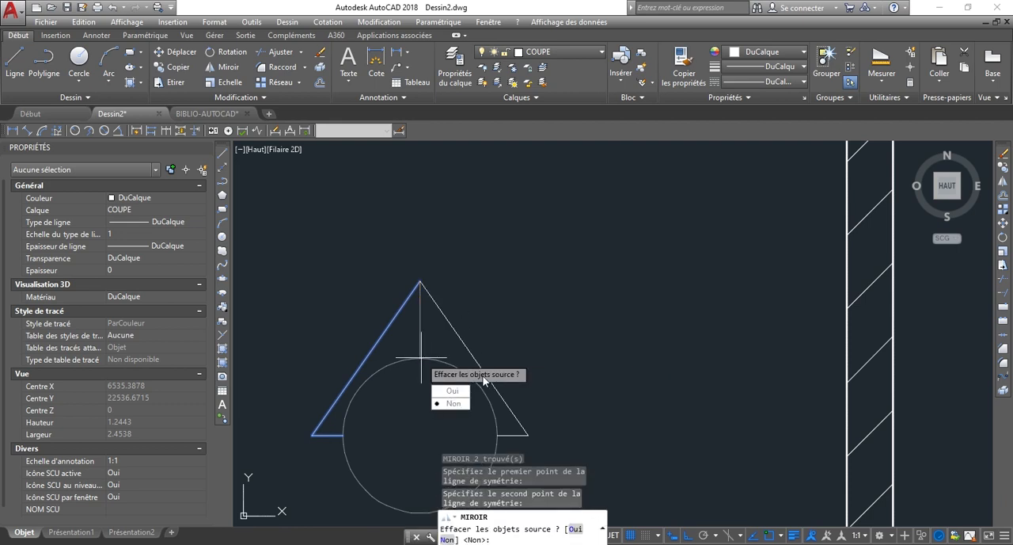
click(453, 403)
Delete the vertical line between the arrow tip and the circle.
scroll(448, 293, down, 2)
scroll(475, 295, up, 4)
click(520, 306)
click(464, 294)
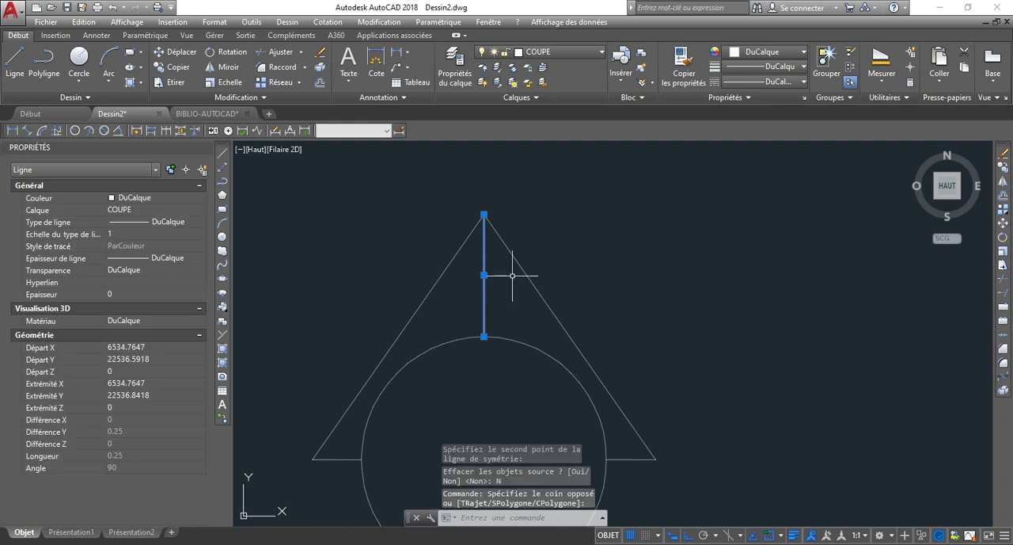
key(Delete)
scroll(512, 276, down, 6)
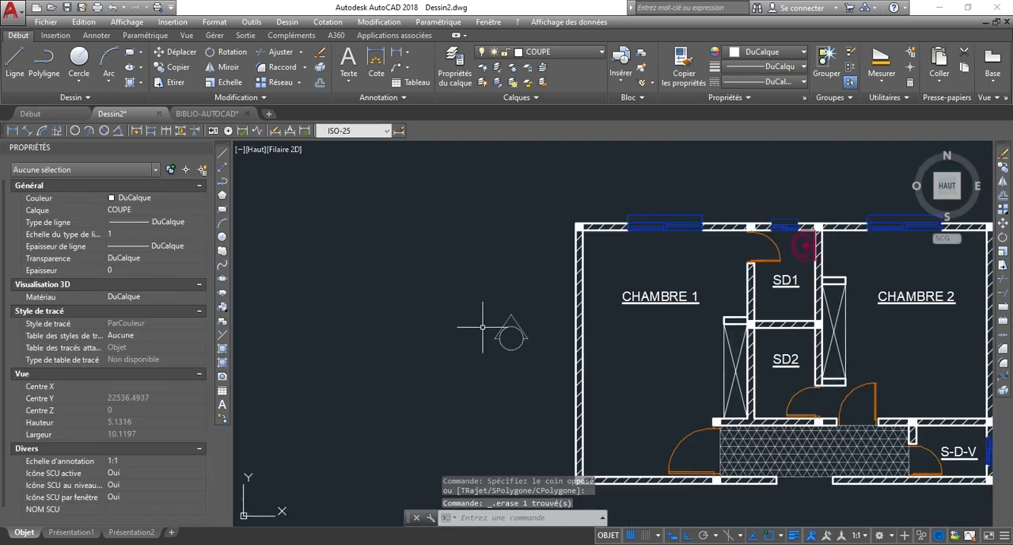
Draw an L-shaped line from the circle's lowest point, going straight down and then about 0.4 to the right.
scroll(507, 340, up, 2)
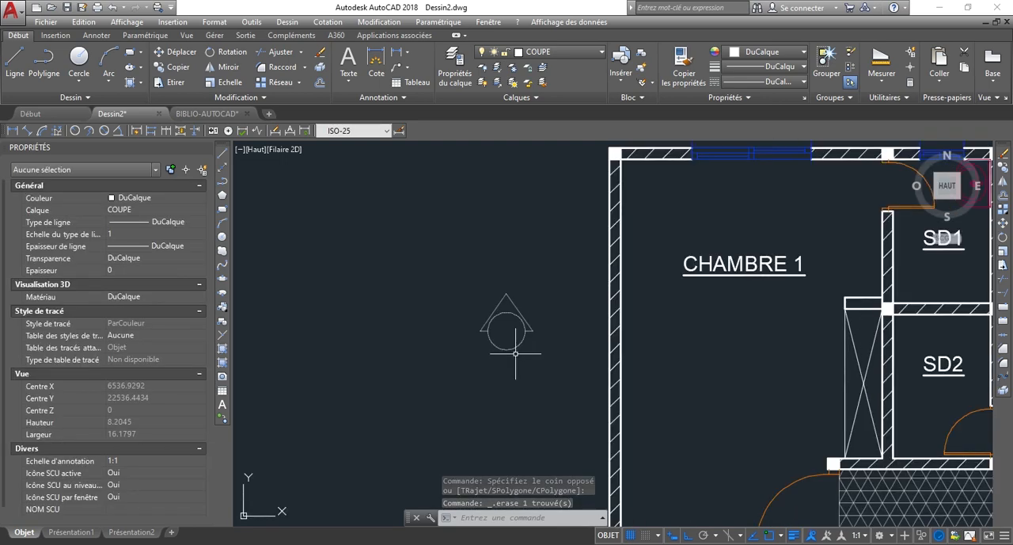
scroll(483, 339, down, 2)
scroll(479, 341, up, 4)
scroll(403, 350, down, 3)
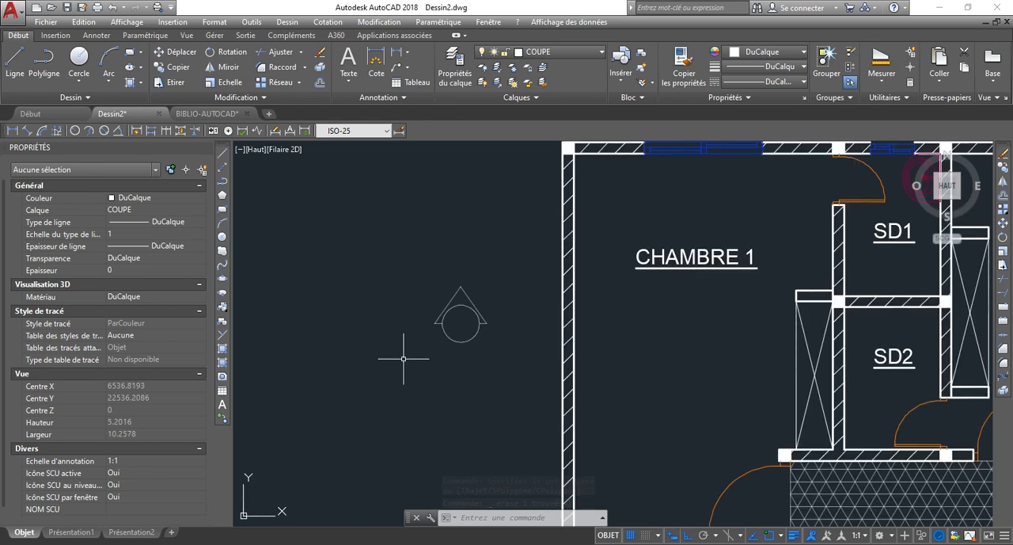
scroll(443, 393, up, 3)
key(Return)
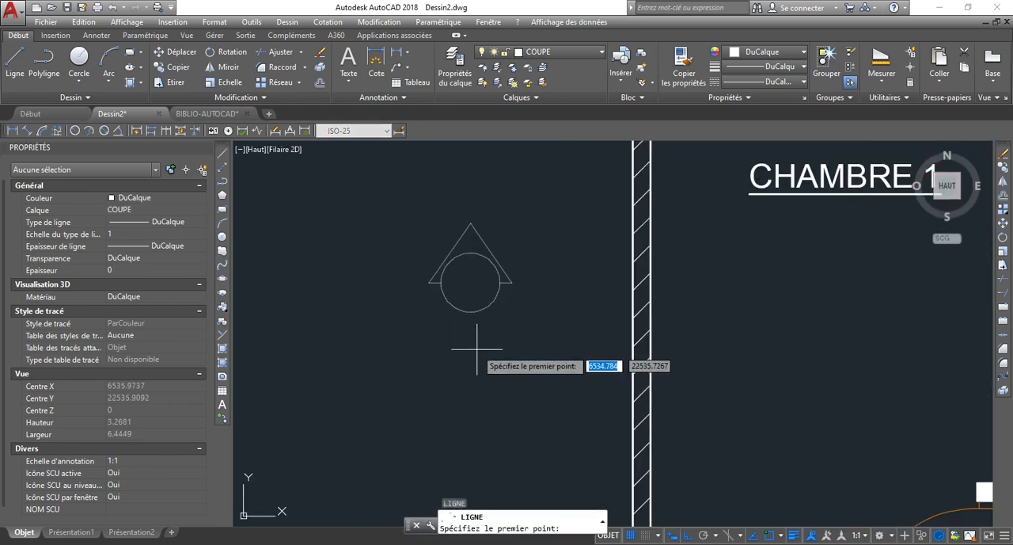
click(470, 312)
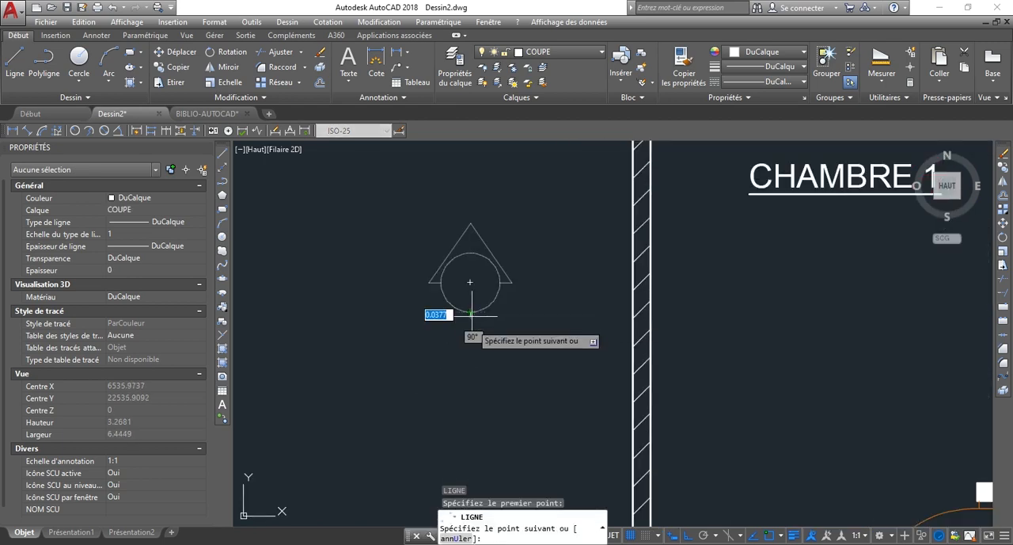
click(471, 363)
scroll(516, 362, up, 4)
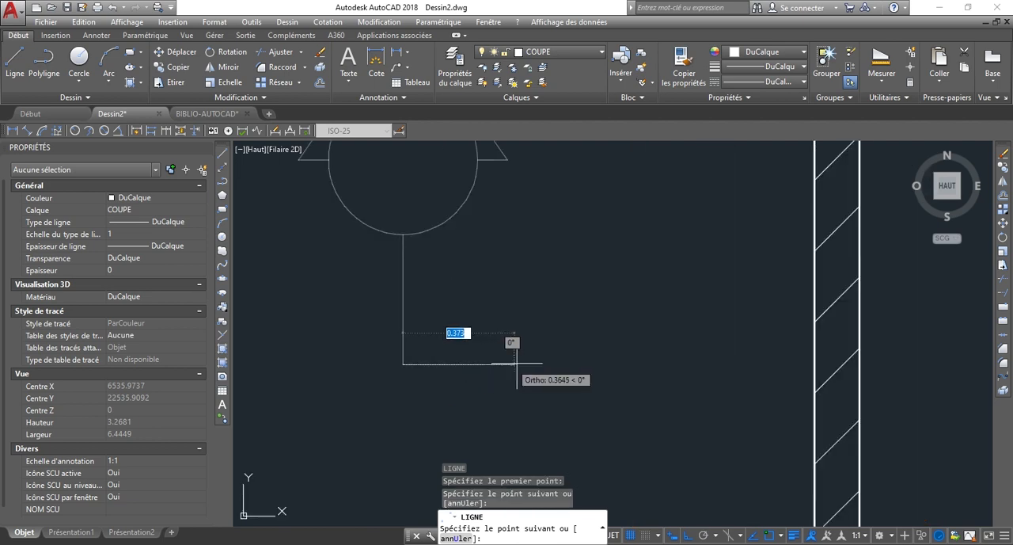
click(520, 363)
key(Escape)
scroll(390, 419, down, 6)
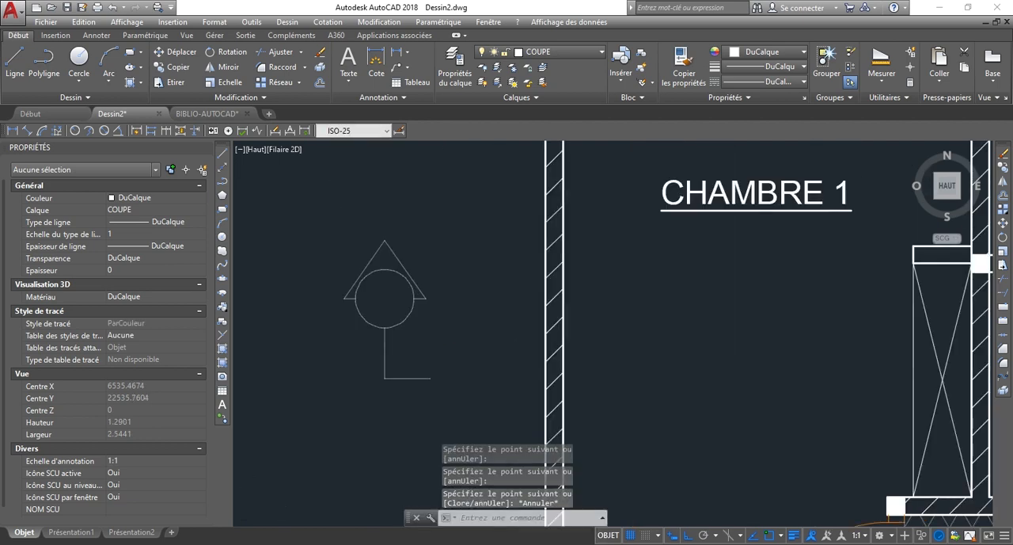
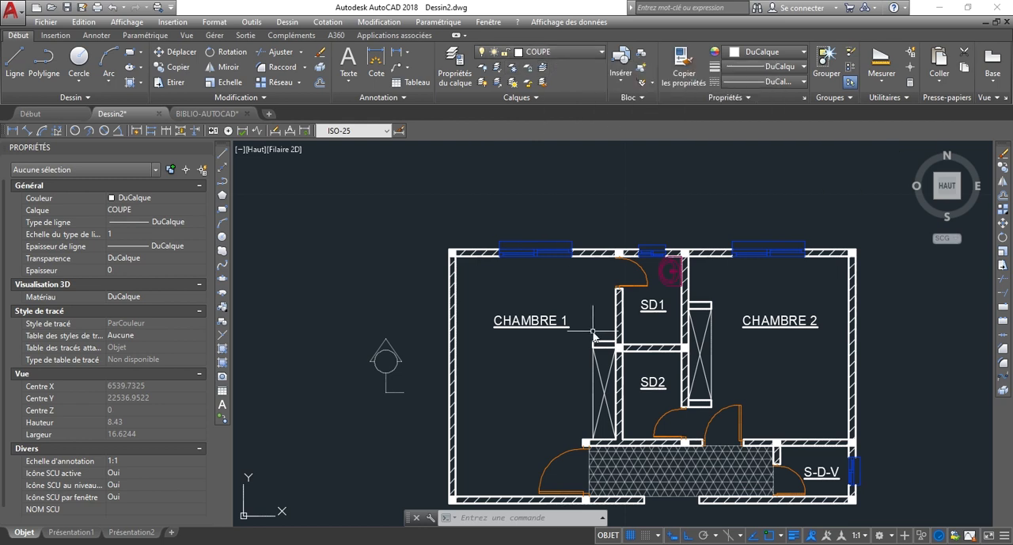
Draw a line from the section mark's free lower end straight up above the plan, then about 11.8 to the right past the right exterior wall.
text(l)
key(Return)
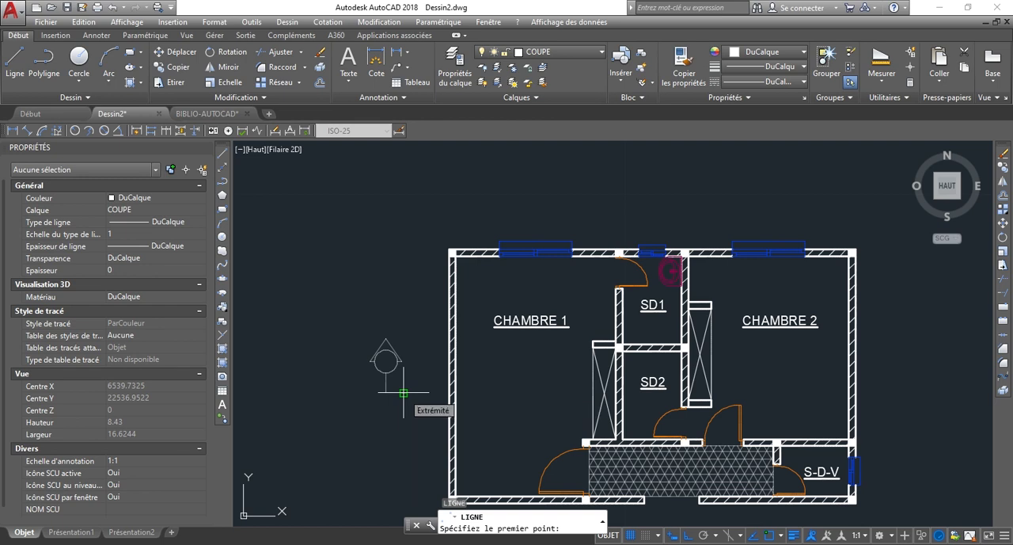
click(404, 393)
click(406, 194)
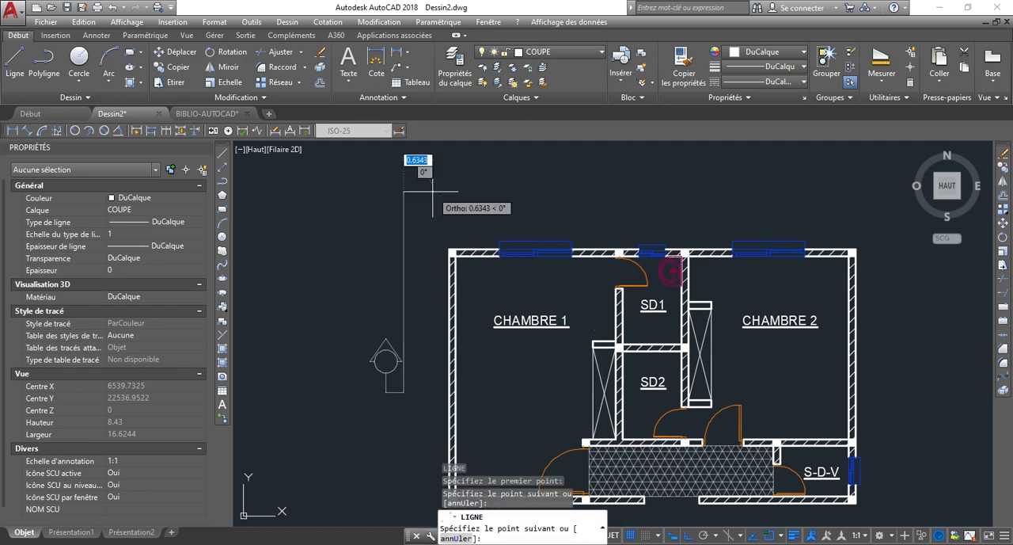
scroll(410, 190, down, 3)
scroll(633, 203, up, 2)
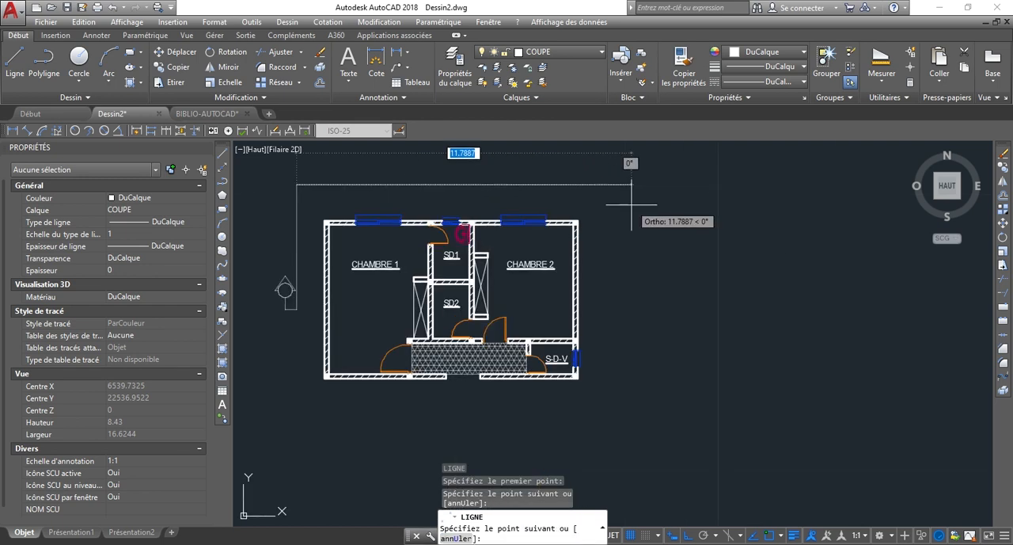
click(630, 204)
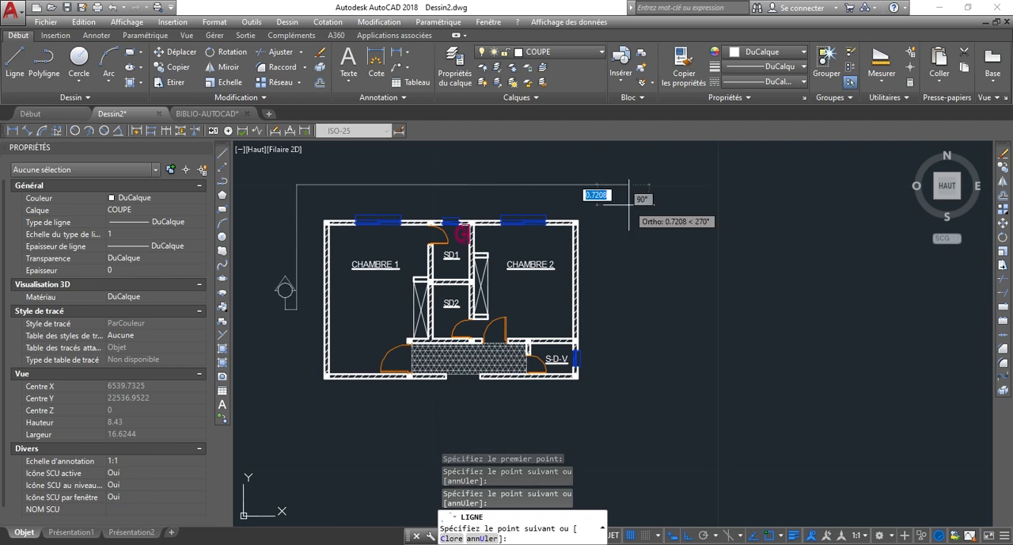
key(Escape)
Draw a horizontal line about 0.99 long from the tall vertical line to the outer face of the left exterior wall.
scroll(281, 293, up, 8)
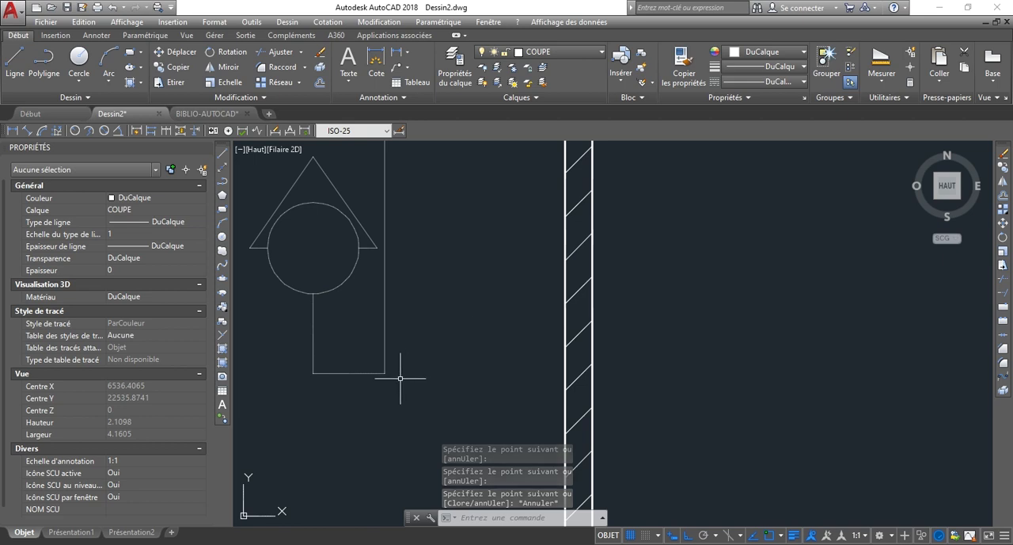
text(l)
key(Return)
click(385, 301)
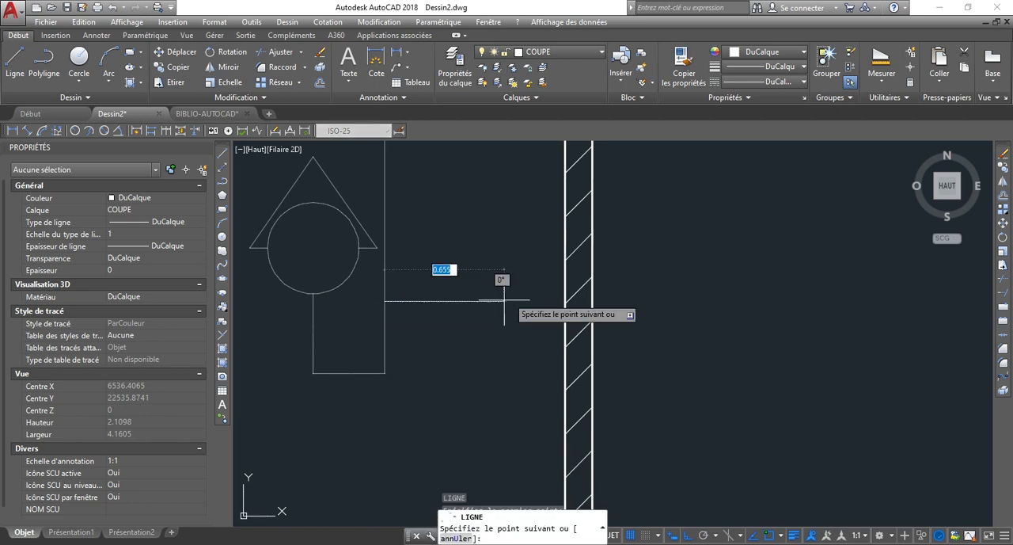
click(565, 301)
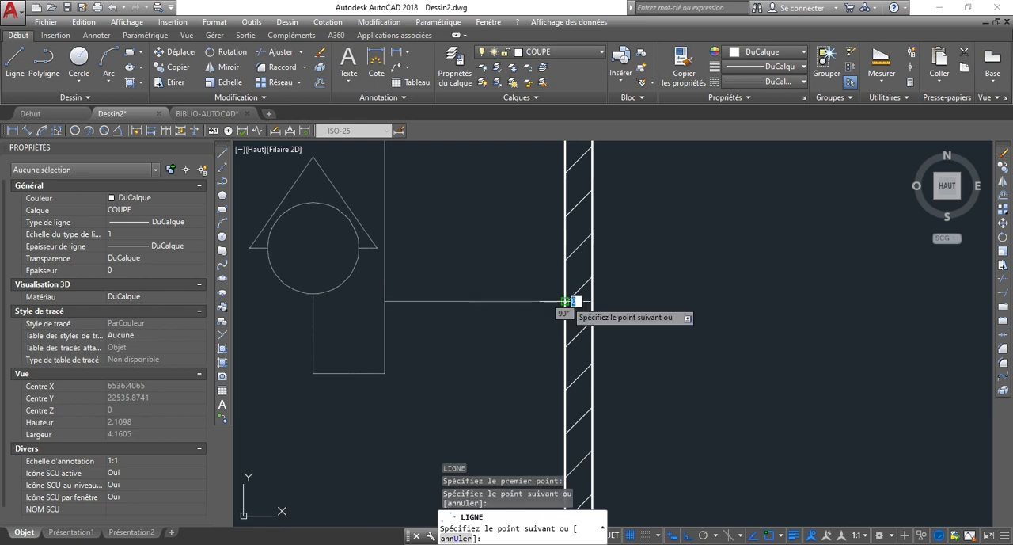
key(Return)
Move the short horizontal line by its left endpoint onto the outer face of the right exterior wall.
scroll(468, 339, down, 6)
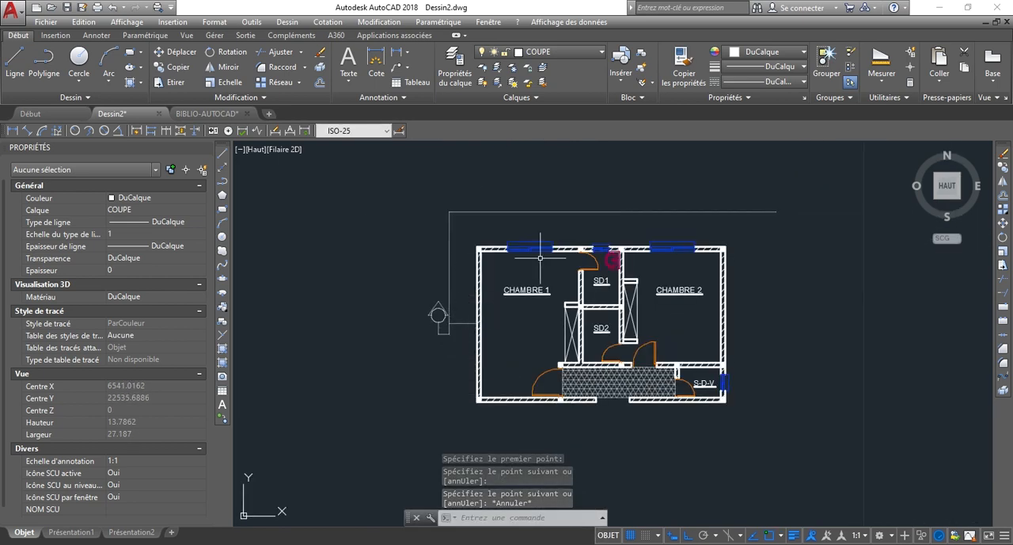
scroll(475, 325, up, 4)
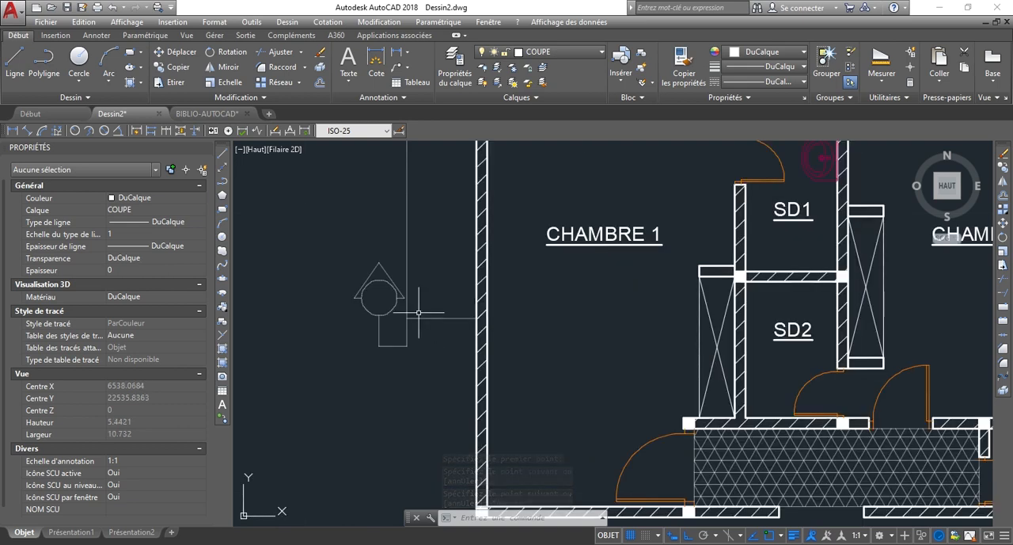
scroll(434, 319, up, 6)
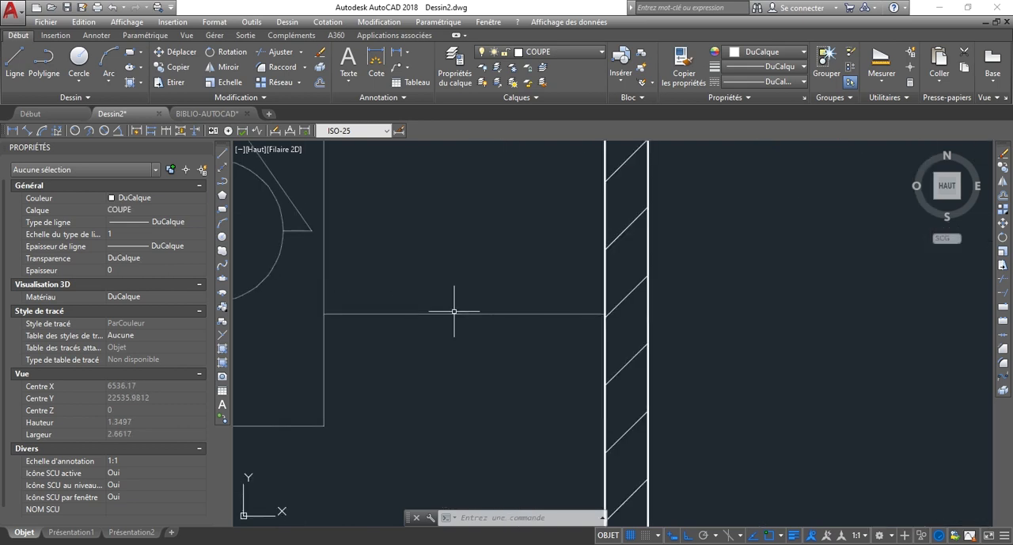
click(497, 364)
click(387, 228)
scroll(430, 351, down, 4)
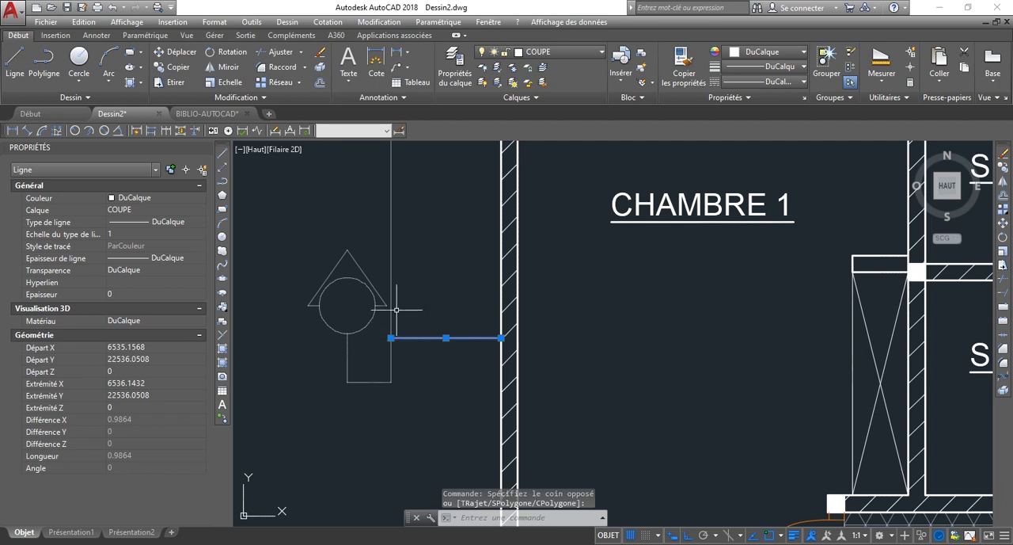
key(Return)
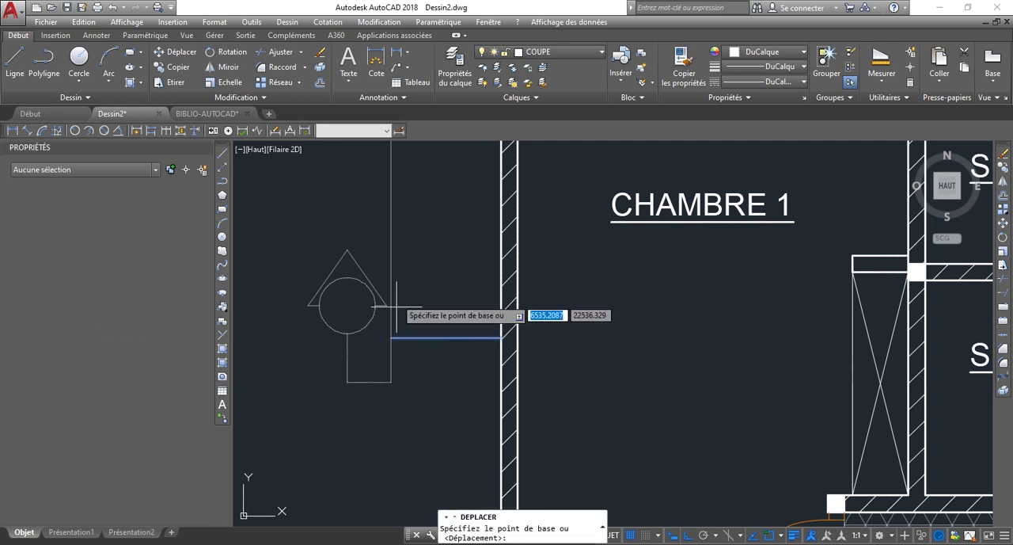
click(391, 338)
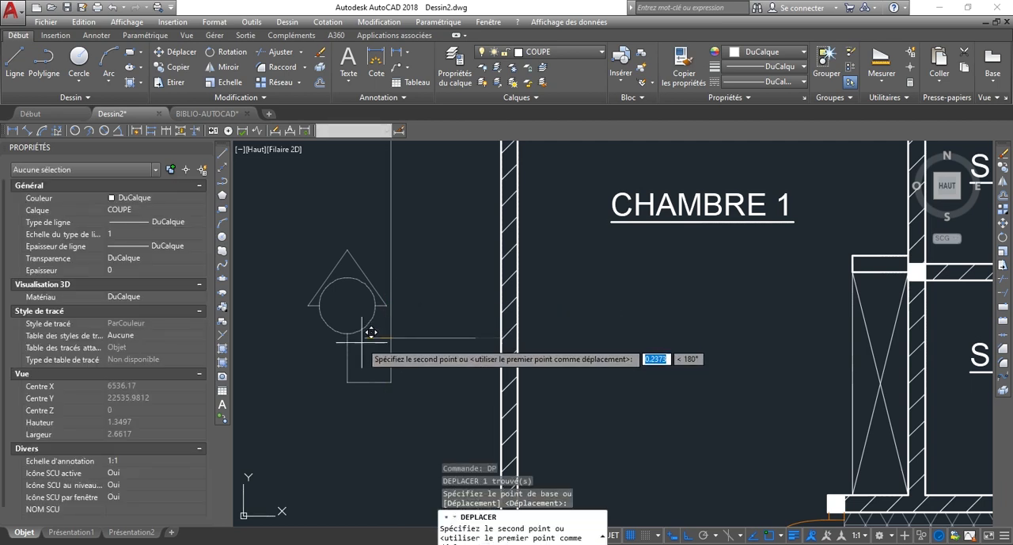
scroll(554, 365, down, 6)
scroll(640, 347, up, 6)
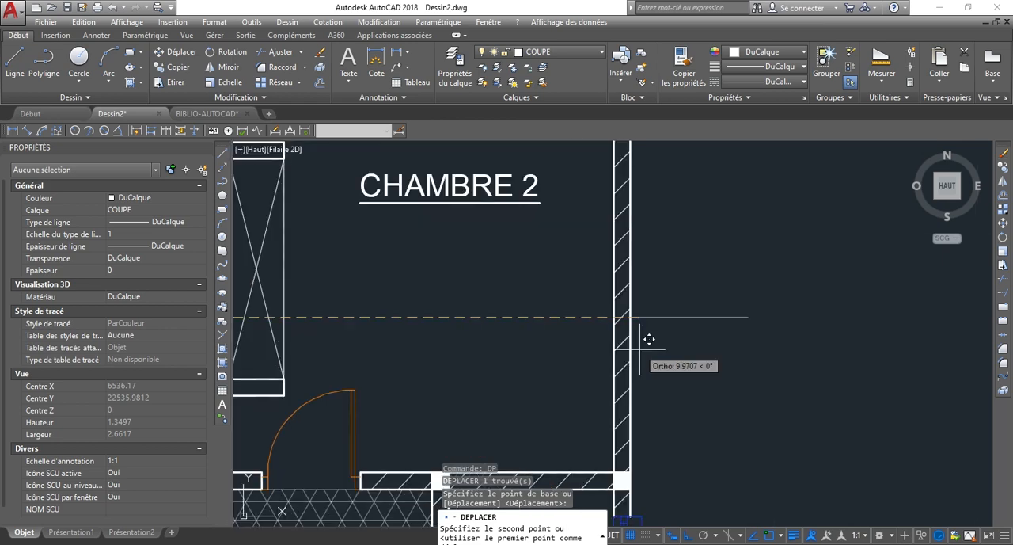
click(659, 314)
scroll(826, 334, down, 4)
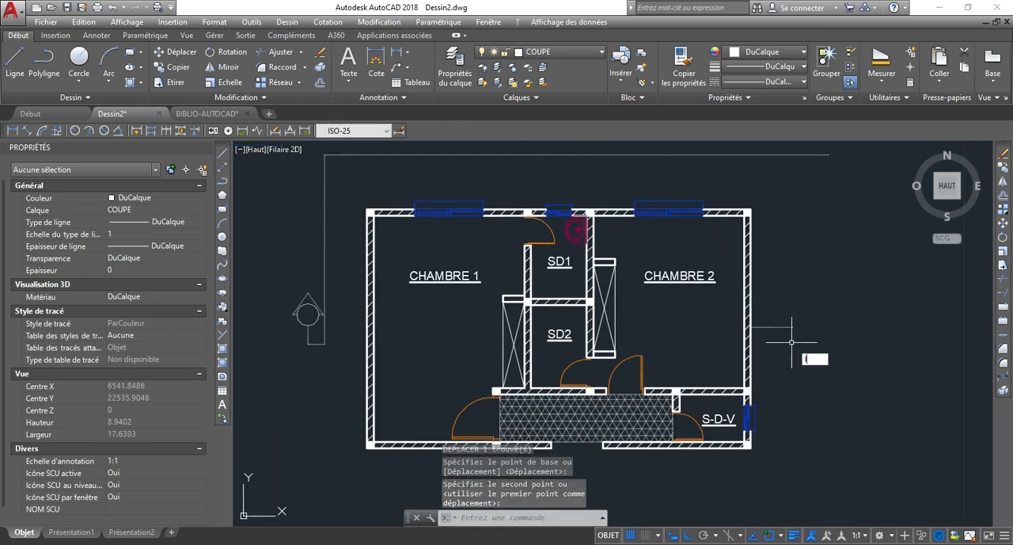
text(l)
key(Return)
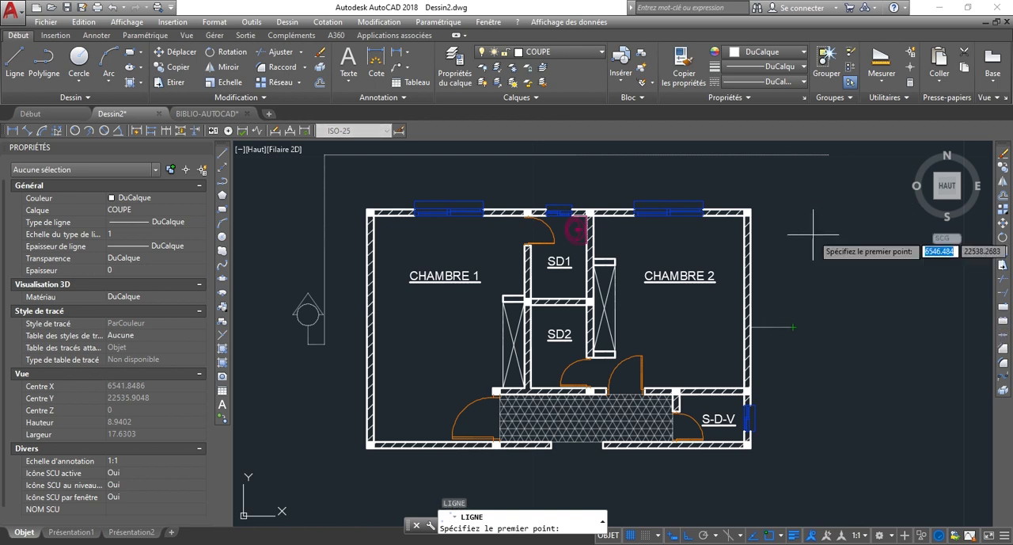
key(Escape)
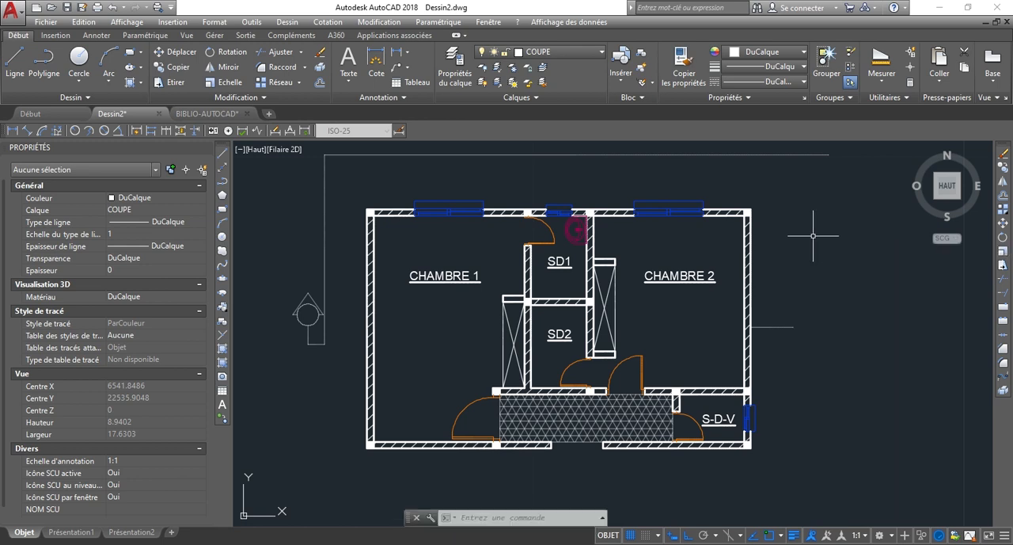
Try deleting the tall vertical line and the long horizontal line above the plan, and undo that deletion.
scroll(335, 316, down, 2)
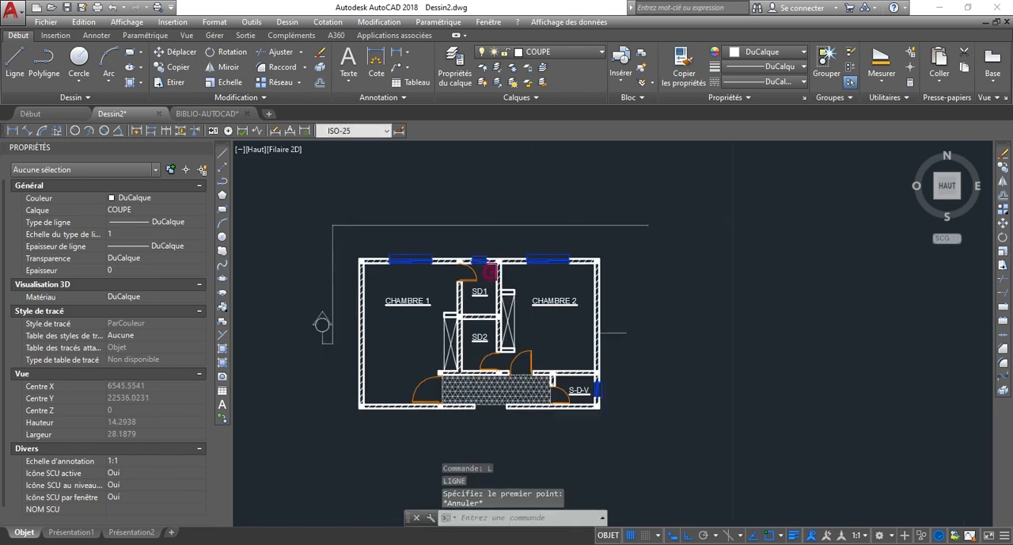
scroll(348, 194, up, 4)
click(335, 284)
click(297, 239)
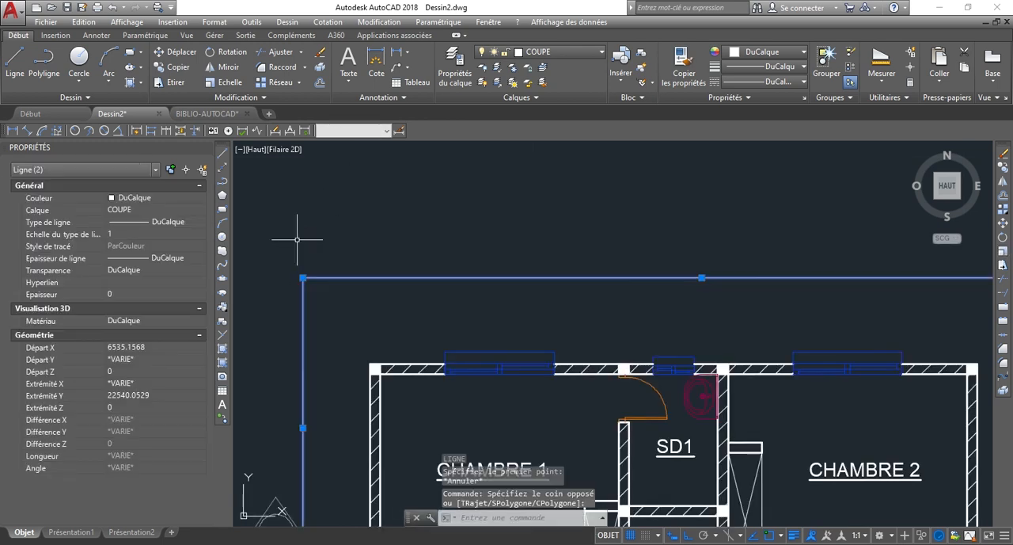
key(Delete)
scroll(436, 340, down, 4)
scroll(414, 332, up, 4)
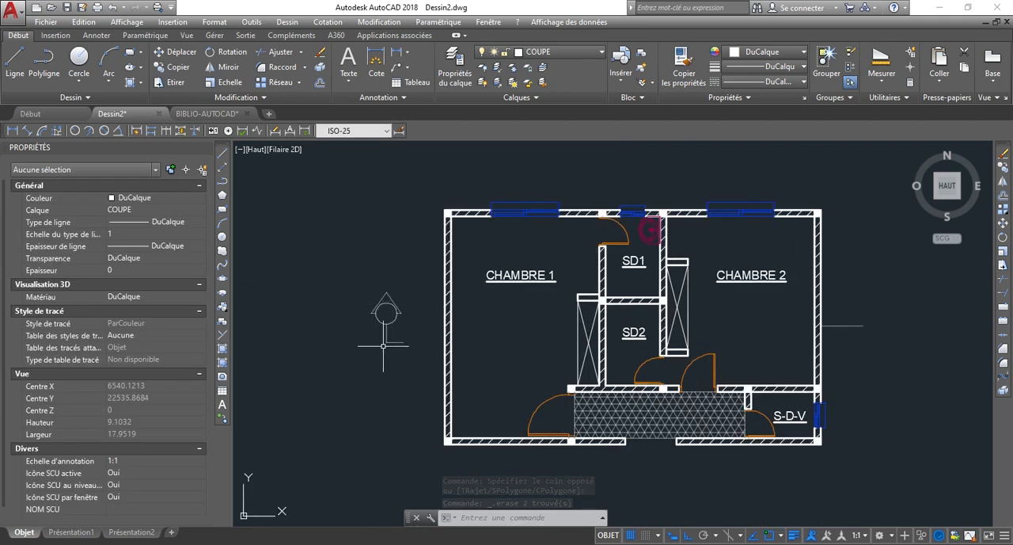
scroll(383, 346, up, 2)
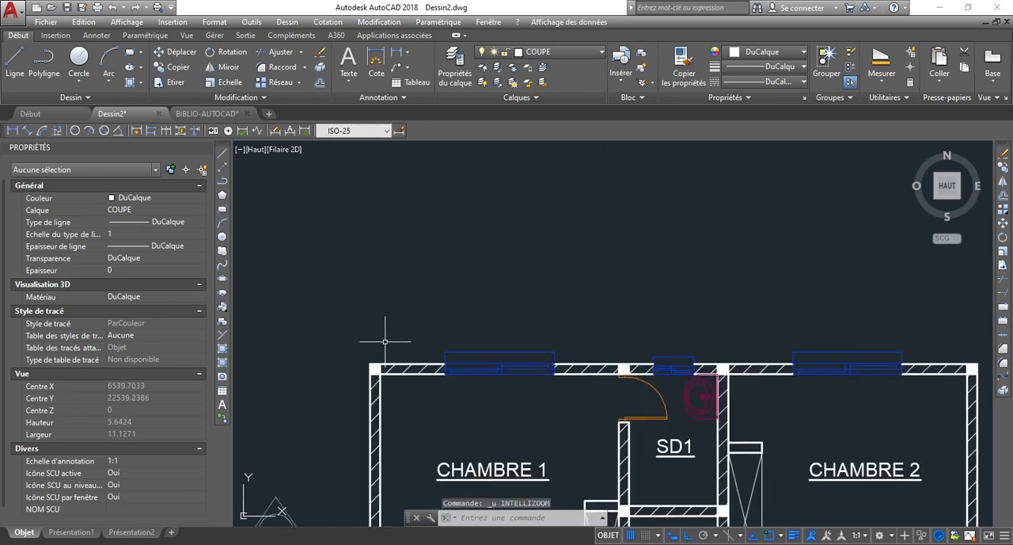
key(ctrl+z)
Draw a vertical line from the free end of the short line beside the right wall up to the long horizontal line.
scroll(408, 278, down, 5)
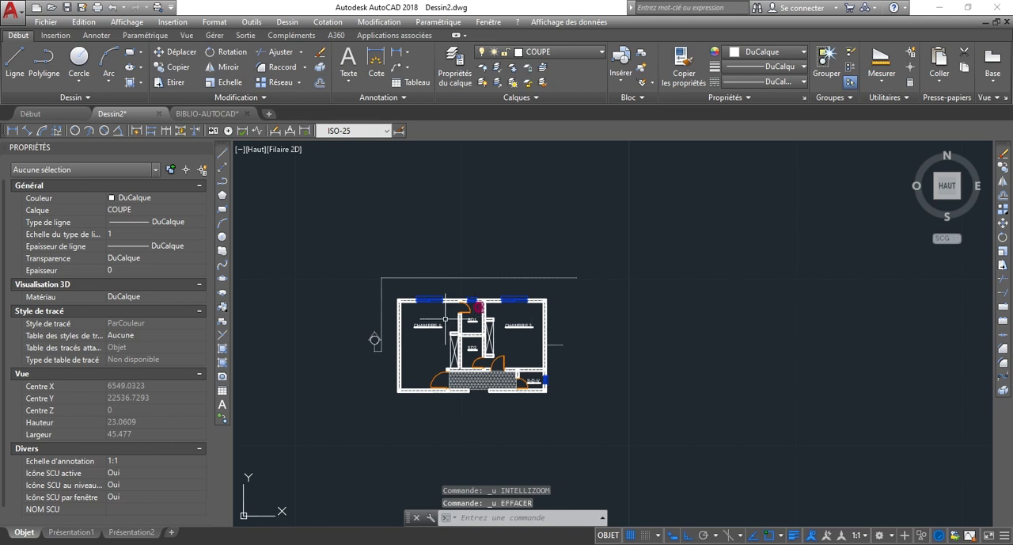
scroll(392, 351, up, 4)
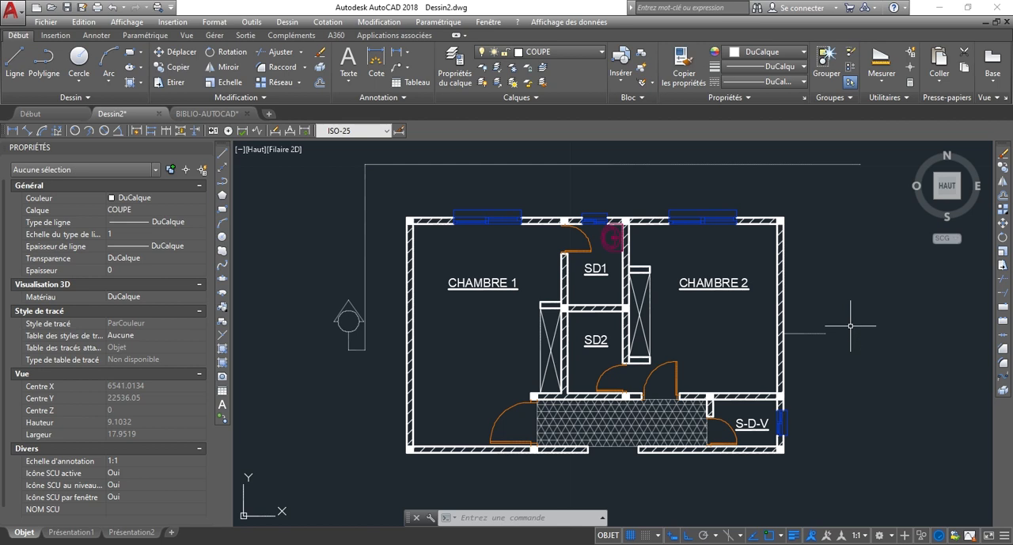
text(l)
key(Return)
click(826, 332)
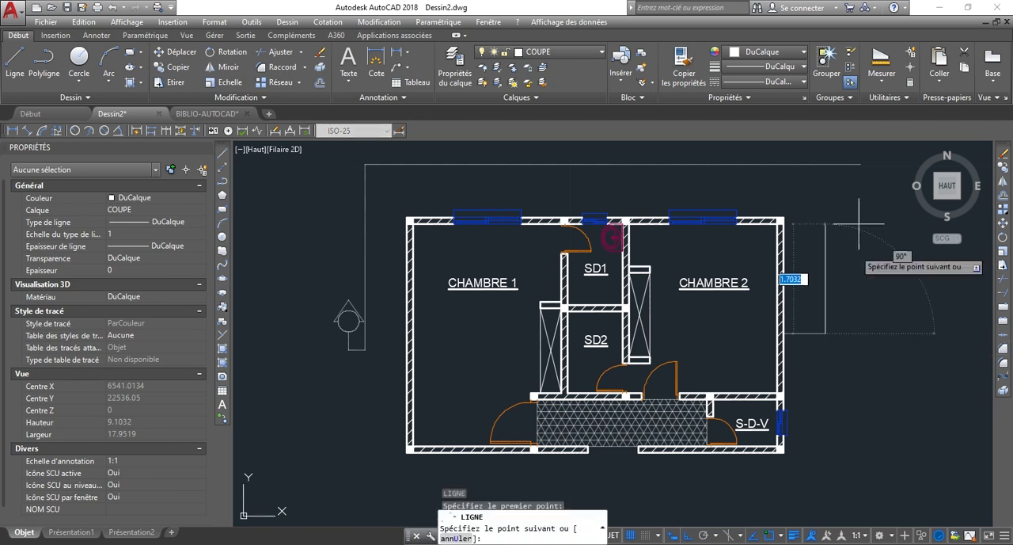
click(826, 163)
key(Return)
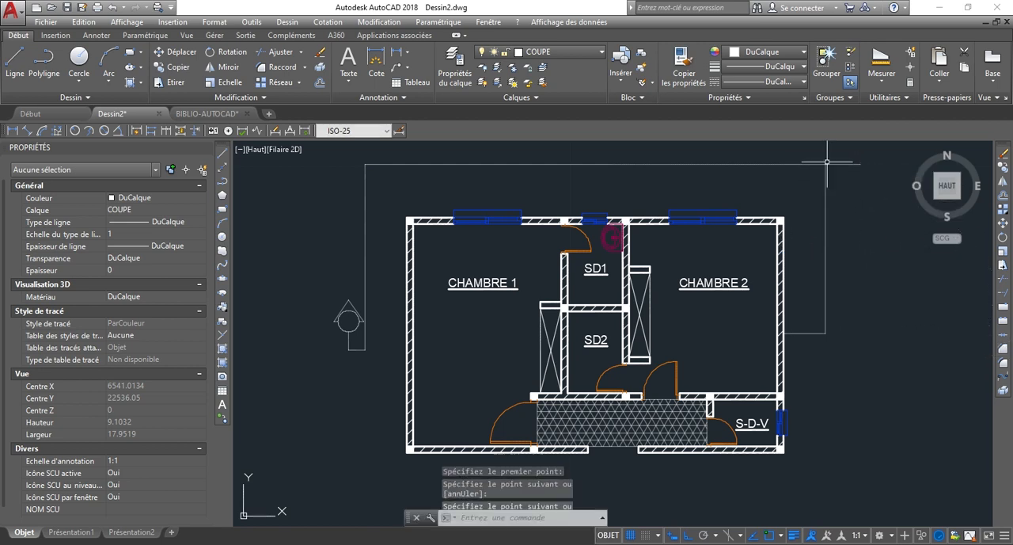
Trim the part of the long horizontal line that extends beyond the new vertical line on the right.
text(aj)
key(Return)
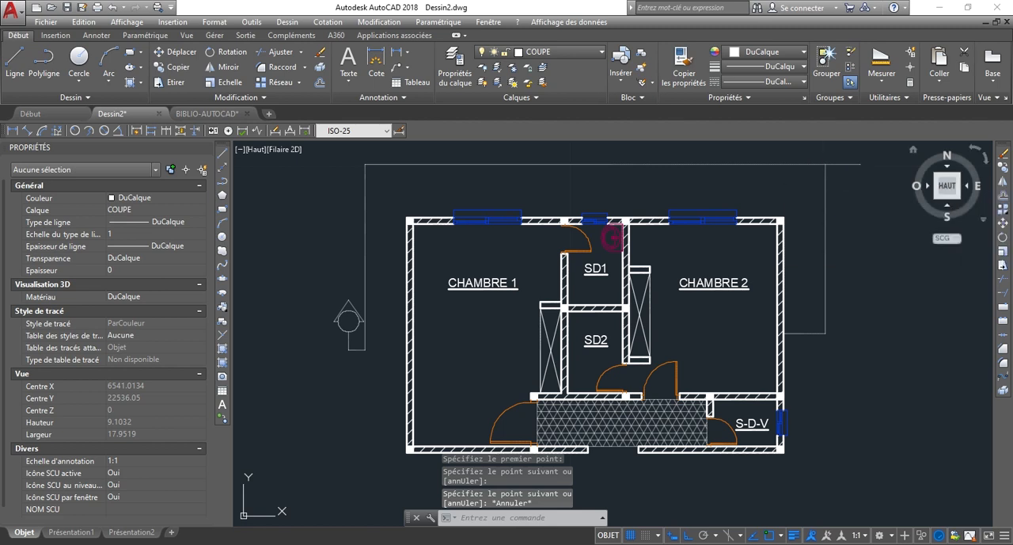
key(Return)
click(859, 188)
click(849, 154)
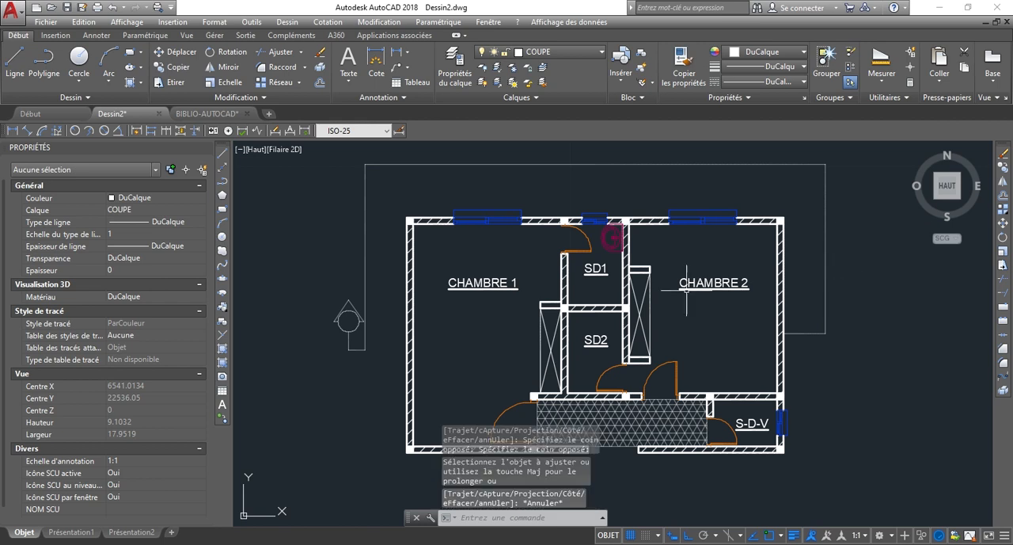
key(Escape)
click(306, 280)
click(383, 365)
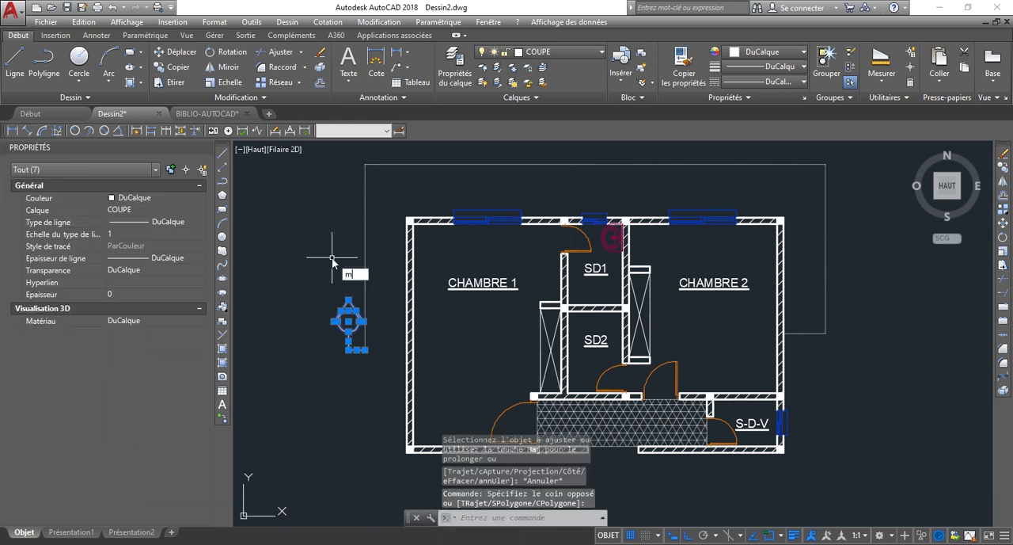
text(mi)
key(Return)
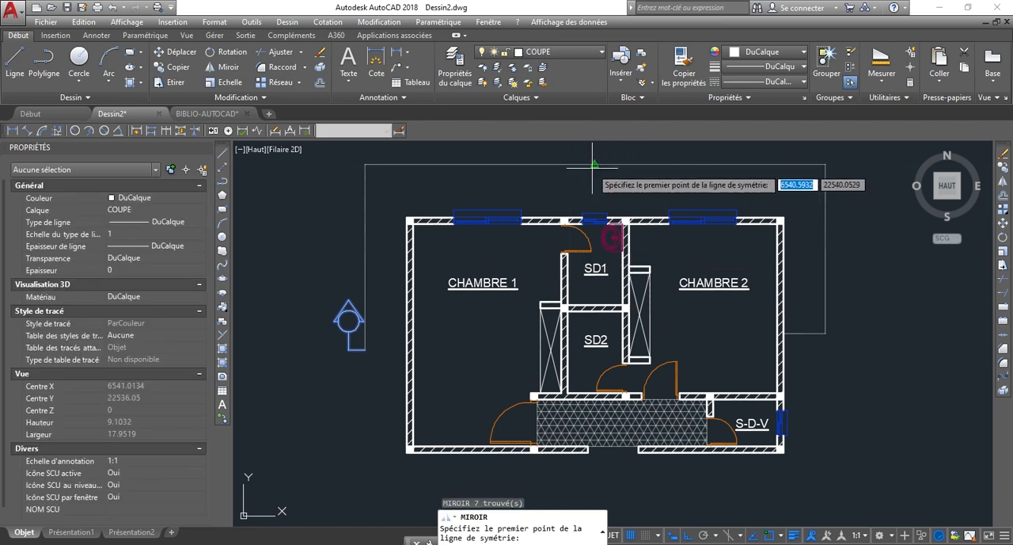
click(594, 165)
click(596, 195)
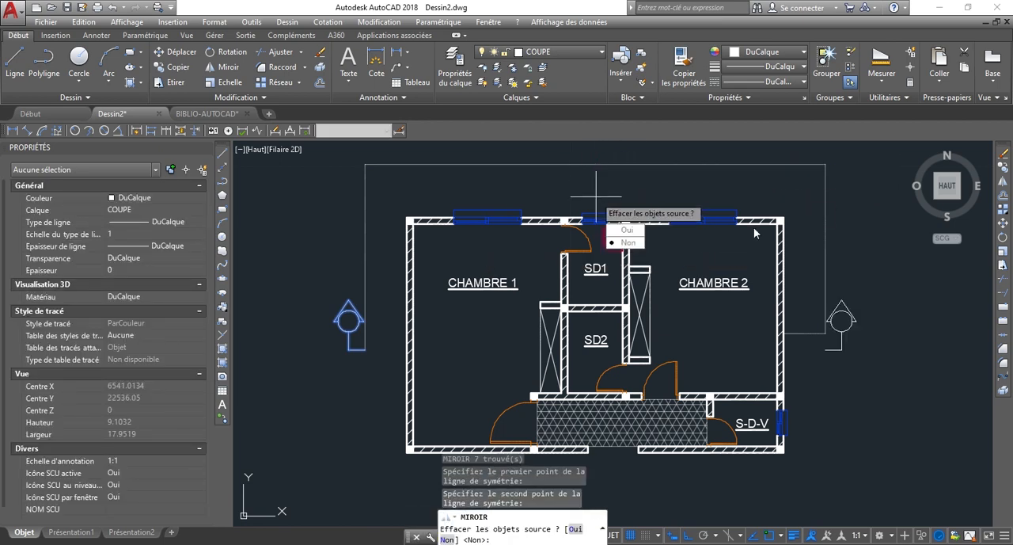
key(Escape)
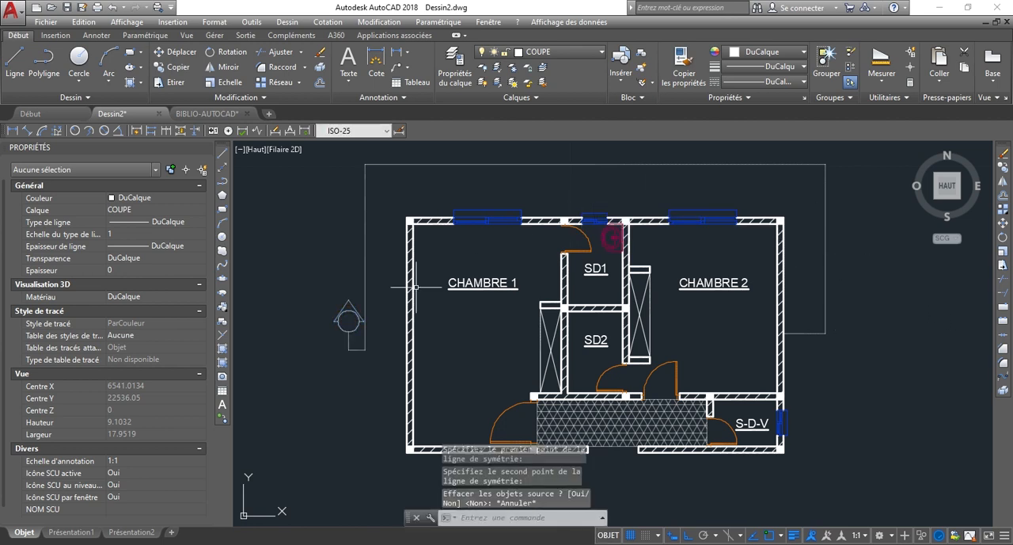
Mirror the whole section mark about a vertical axis through the midpoint of the long horizontal line, keeping the source objects.
click(314, 271)
click(372, 396)
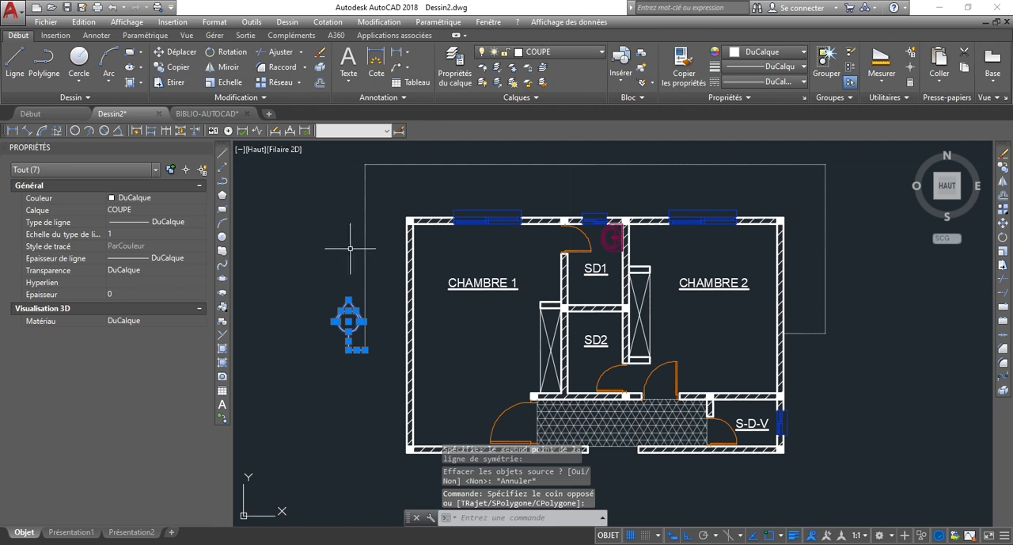
text(mi)
key(Return)
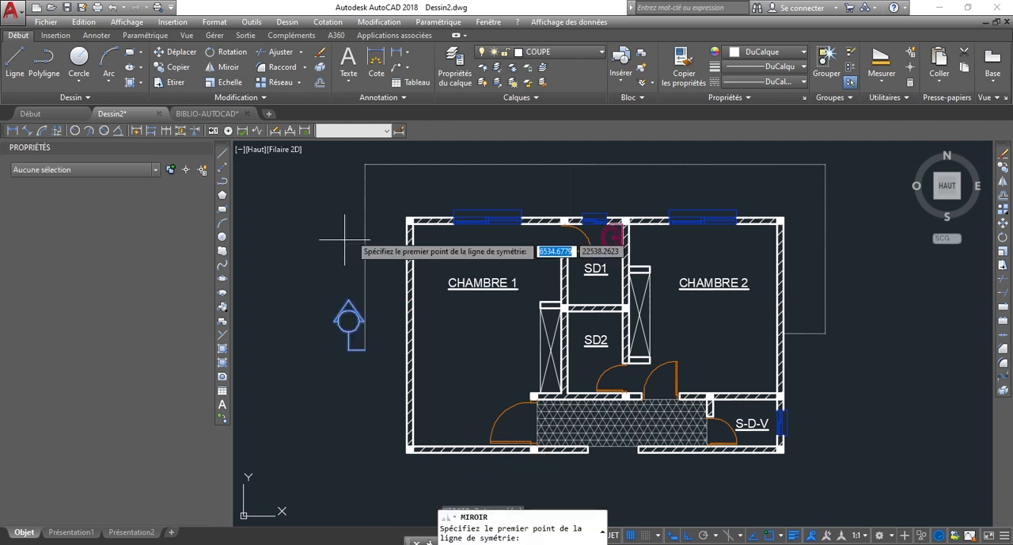
click(594, 164)
click(594, 271)
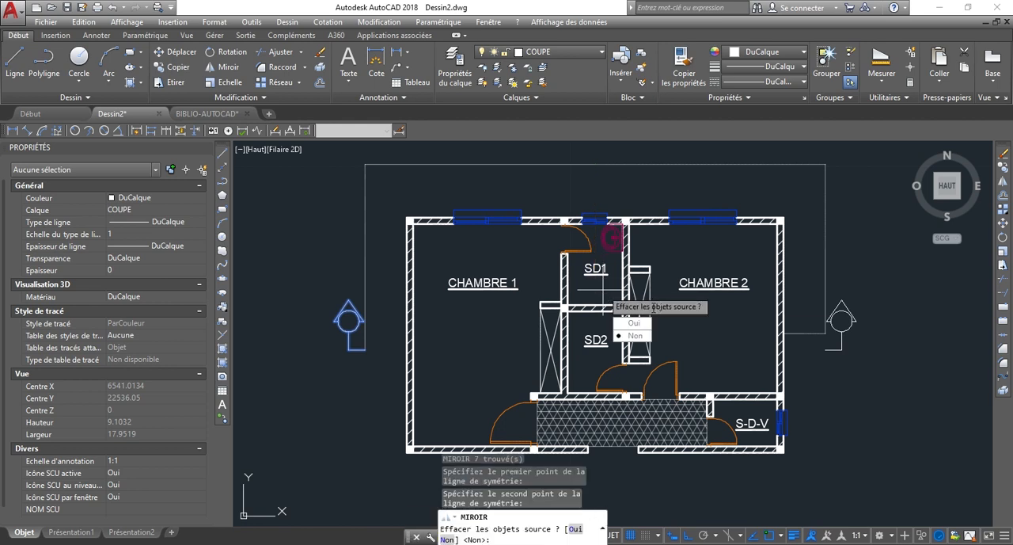
key(Return)
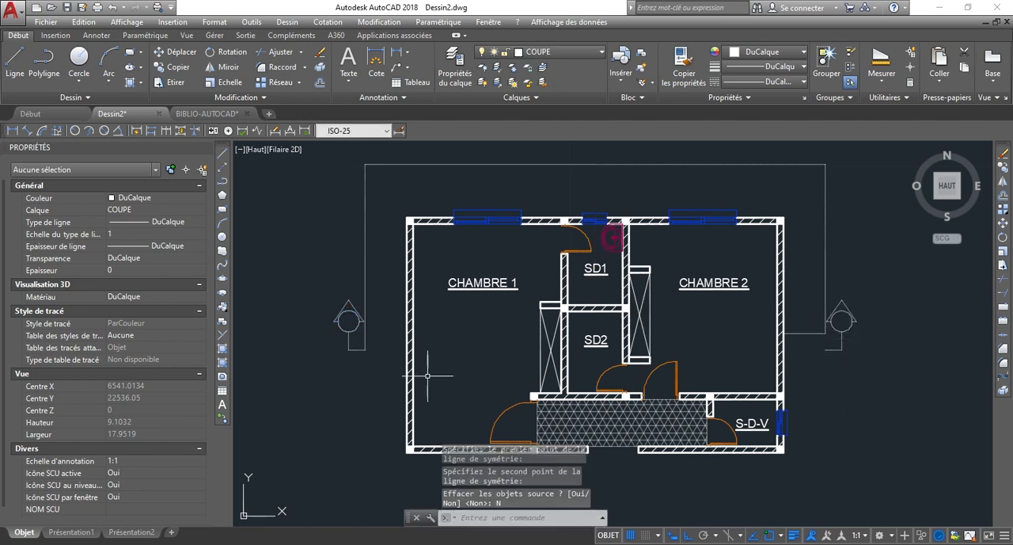
Delete the four construction lines: the short horizontal and vertical beside the right wall, the long horizontal above the plan, and the tall left vertical.
scroll(812, 345, up, 4)
drag(843, 322, 809, 301)
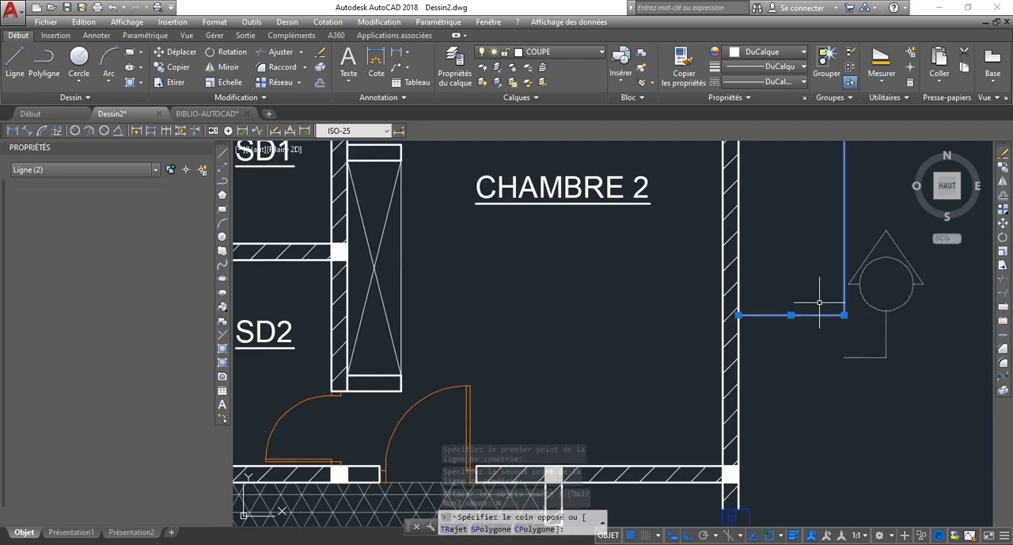
scroll(848, 356, down, 4)
click(445, 187)
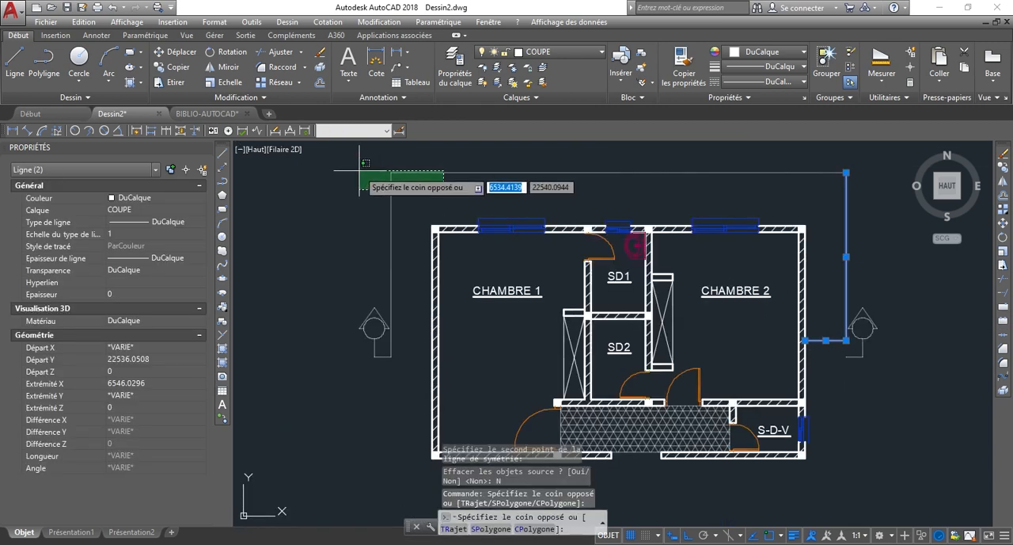
click(361, 170)
key(Delete)
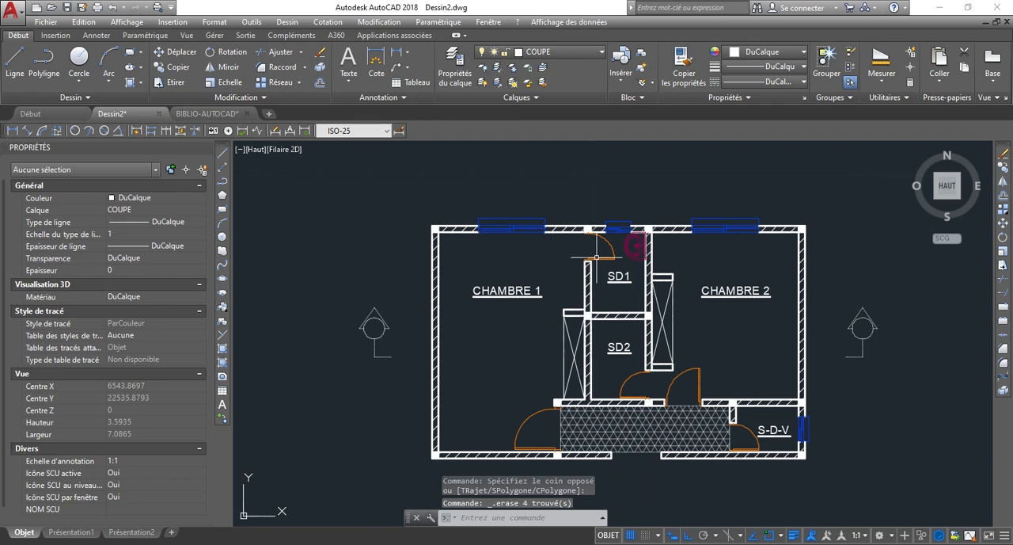
Set the transparency of the COUPE layer to 0.
scroll(591, 200, down, 2)
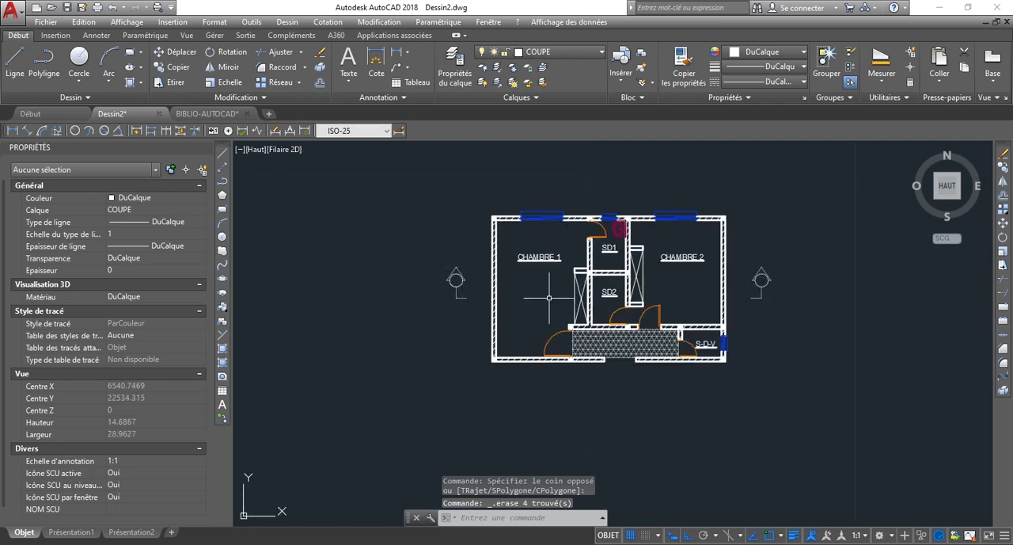
scroll(459, 285, up, 4)
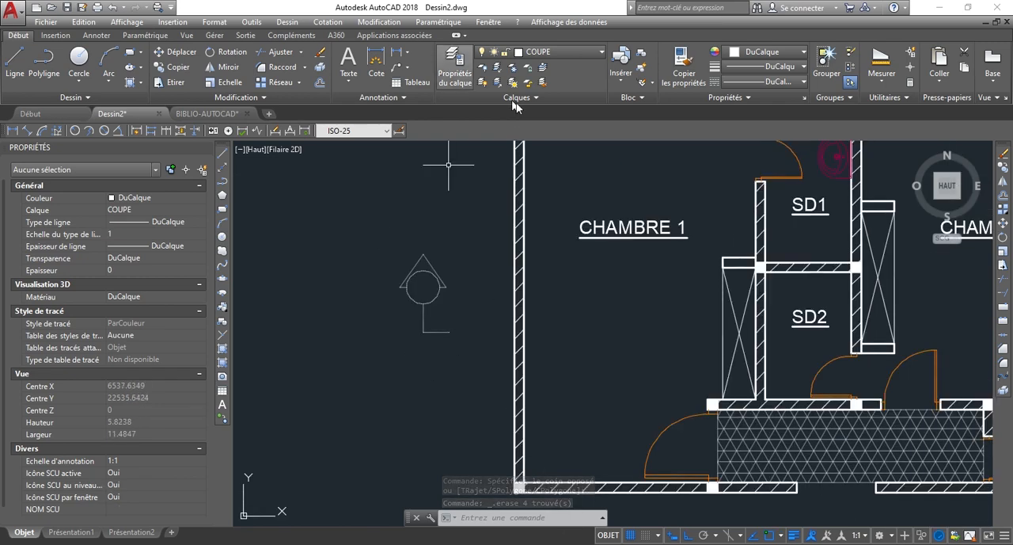
click(465, 68)
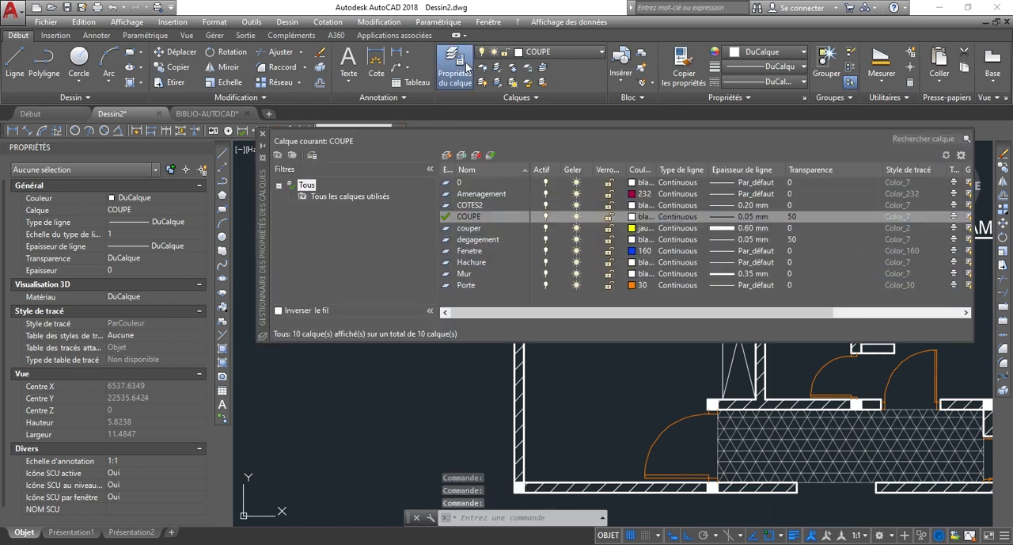
click(792, 216)
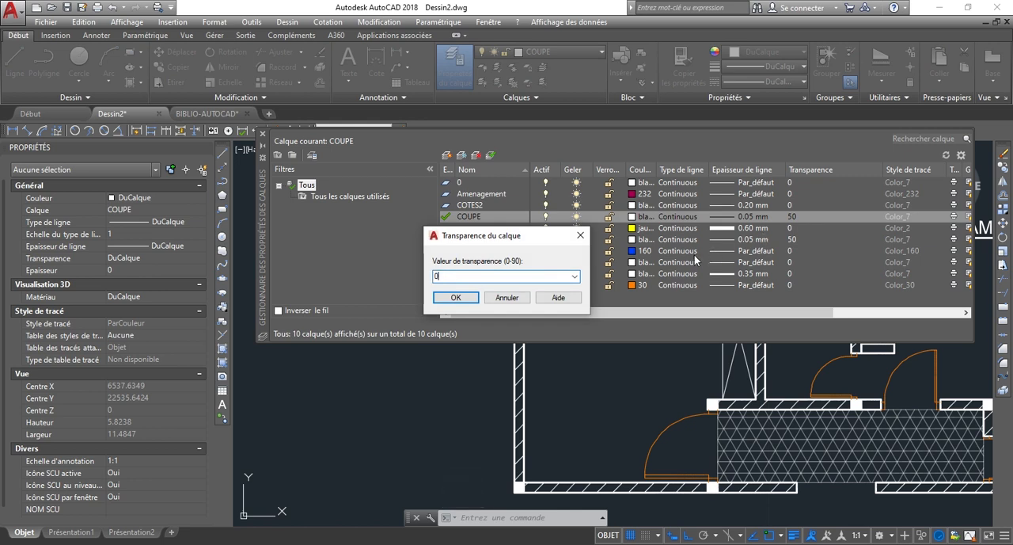
click(445, 299)
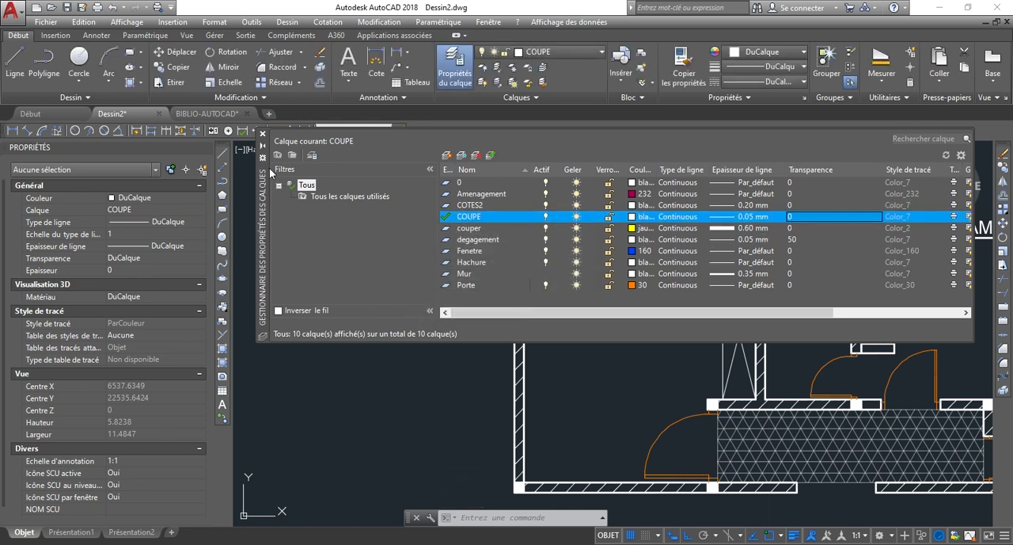
click(264, 134)
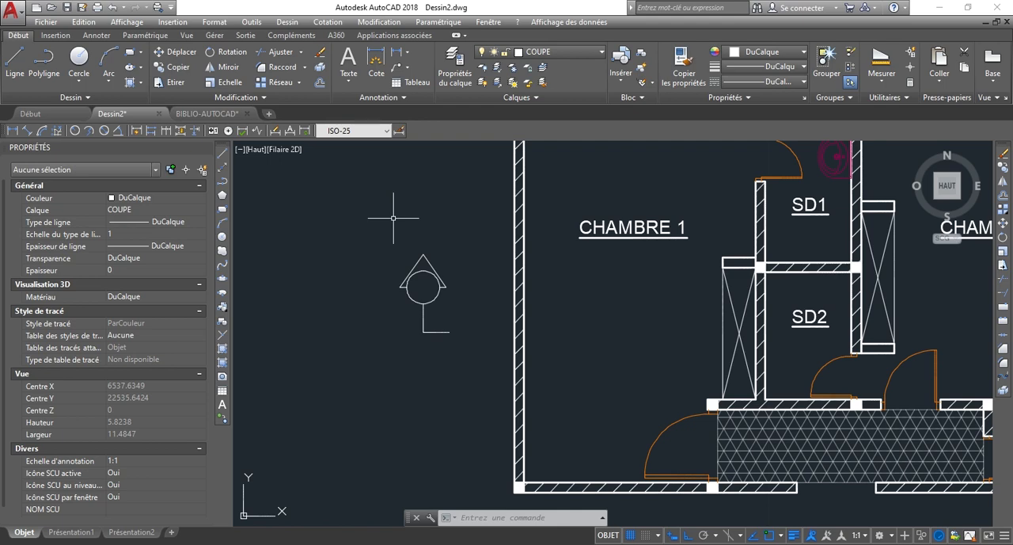
Draw a horizontal cutting line across the plan, joining the free ends of the left and right section marks, about 10.87 long.
scroll(394, 218, down, 4)
scroll(427, 248, up, 4)
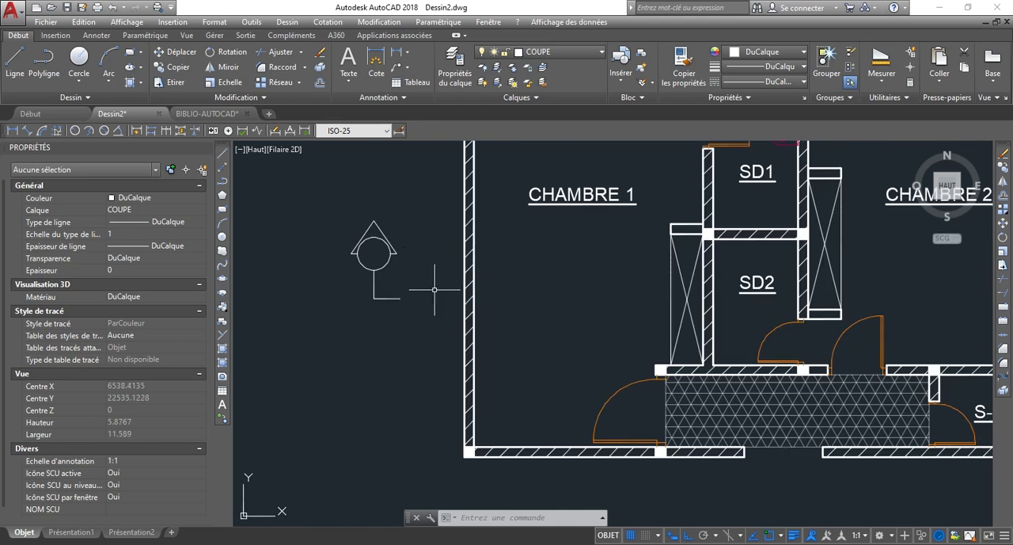
scroll(428, 293, down, 2)
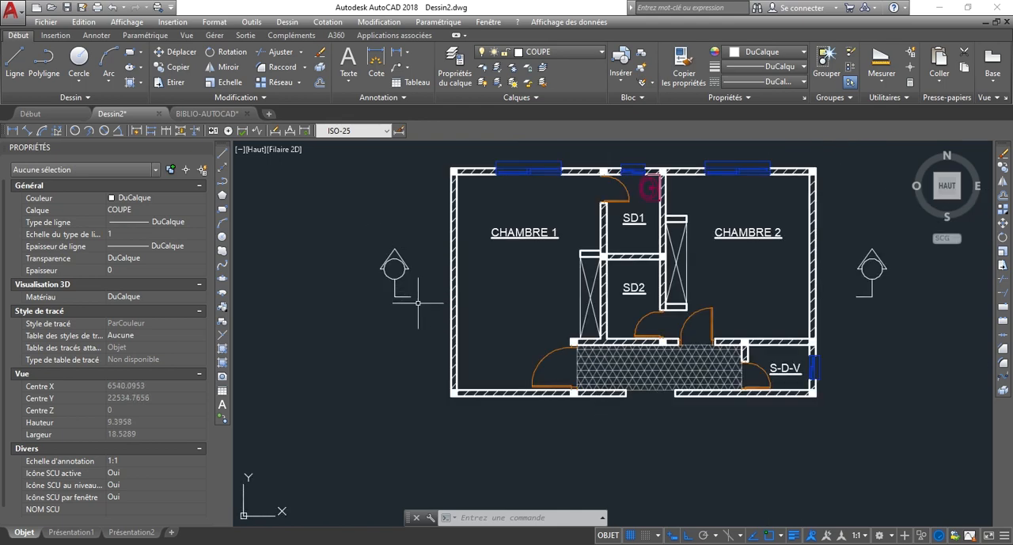
scroll(454, 302, up, 4)
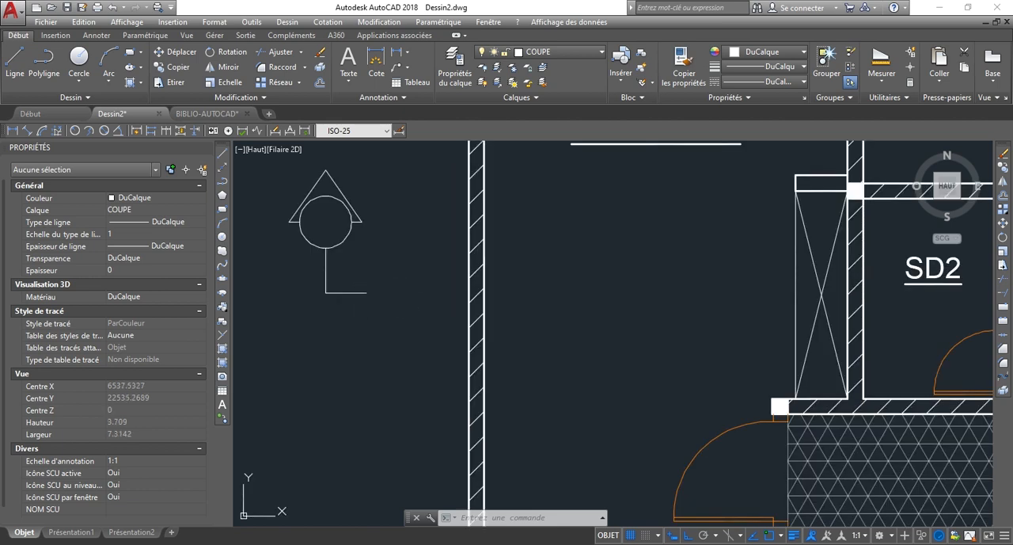
key(l)
key(Return)
click(373, 292)
scroll(388, 285, down, 4)
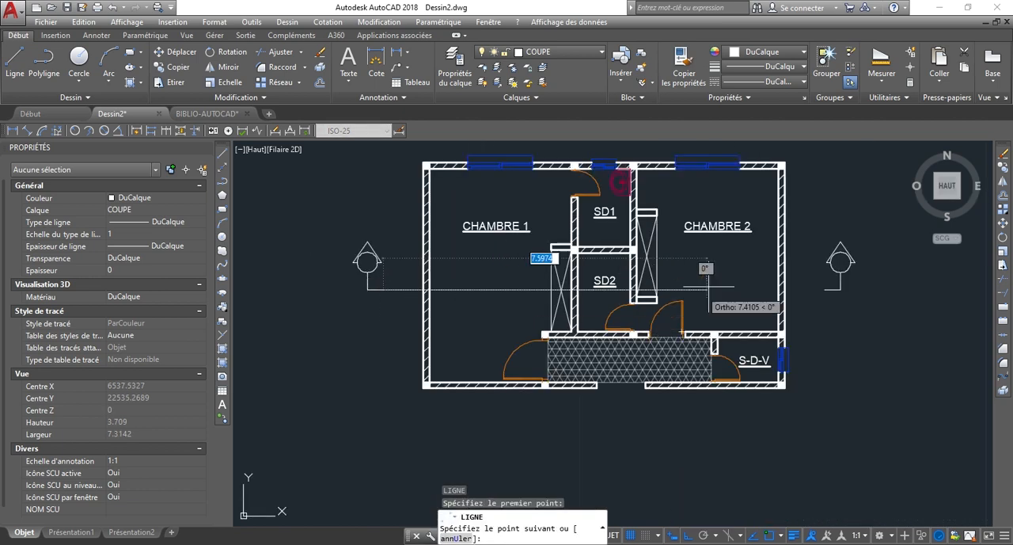
scroll(827, 289, up, 4)
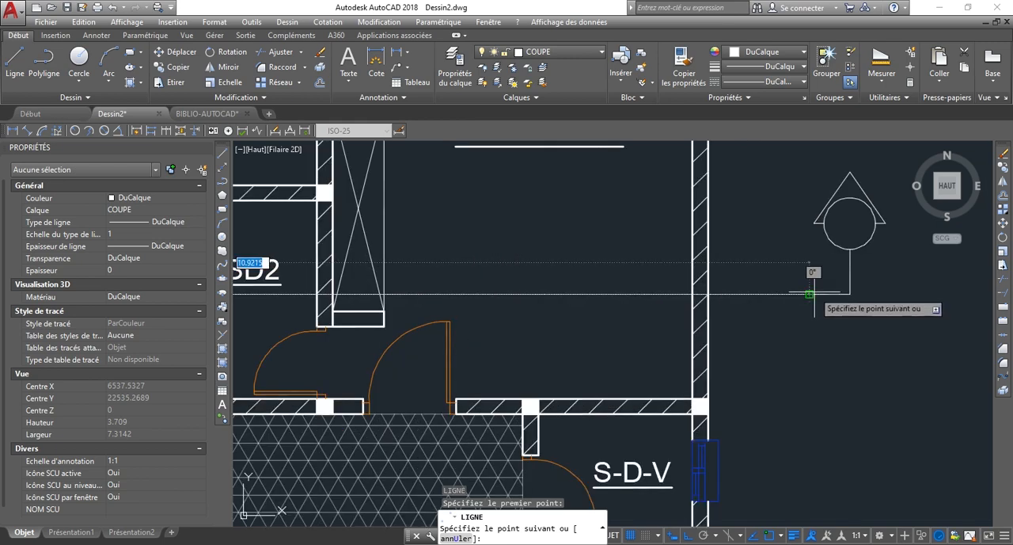
click(816, 293)
key(Escape)
scroll(849, 319, down, 4)
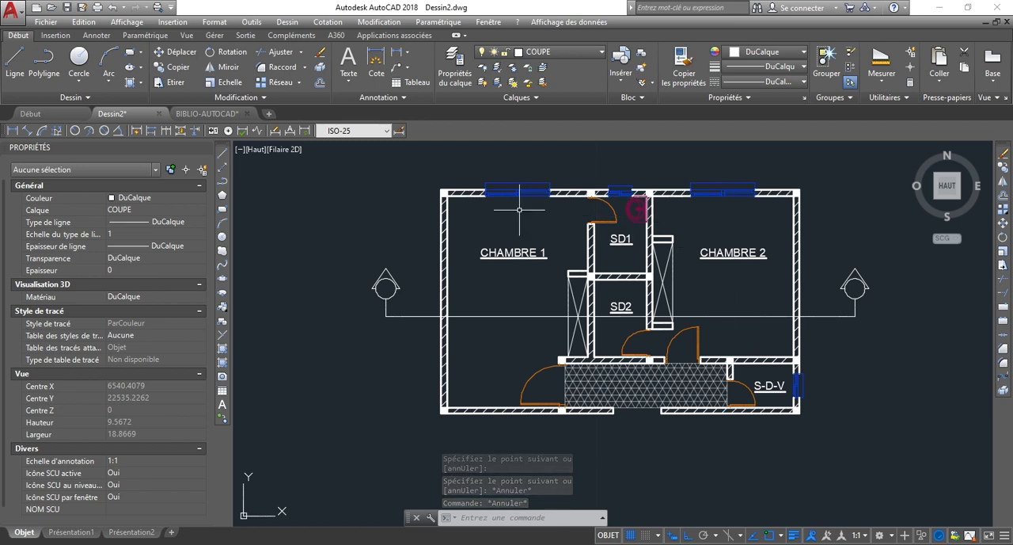
Select the horizontal cutting line and bring up the list of additional linetypes available for loading.
click(475, 316)
click(747, 157)
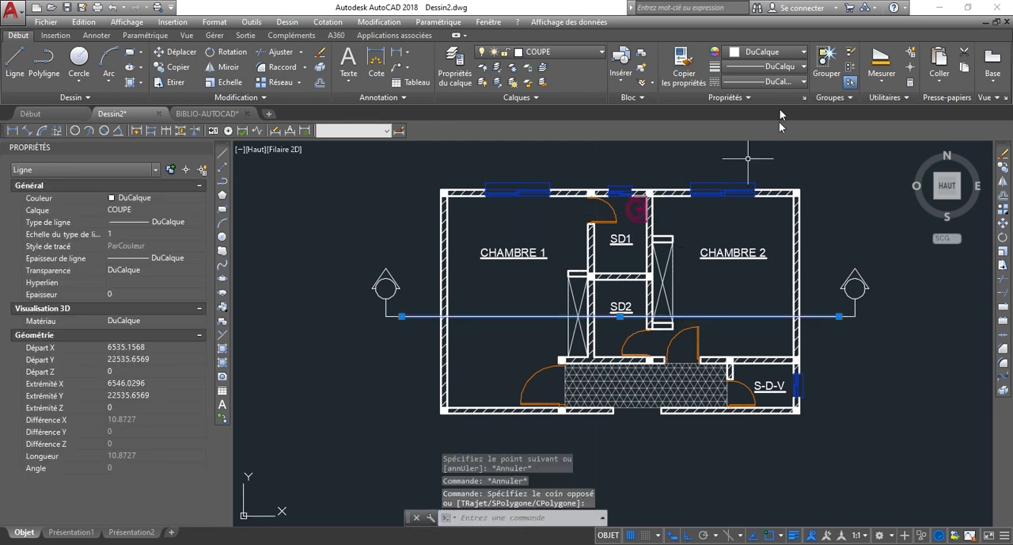
click(758, 82)
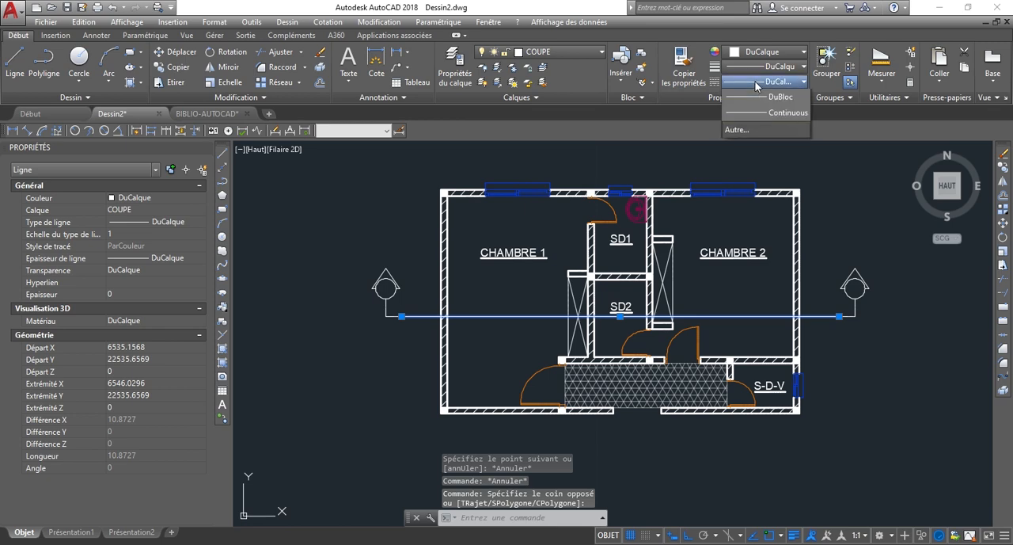
click(742, 146)
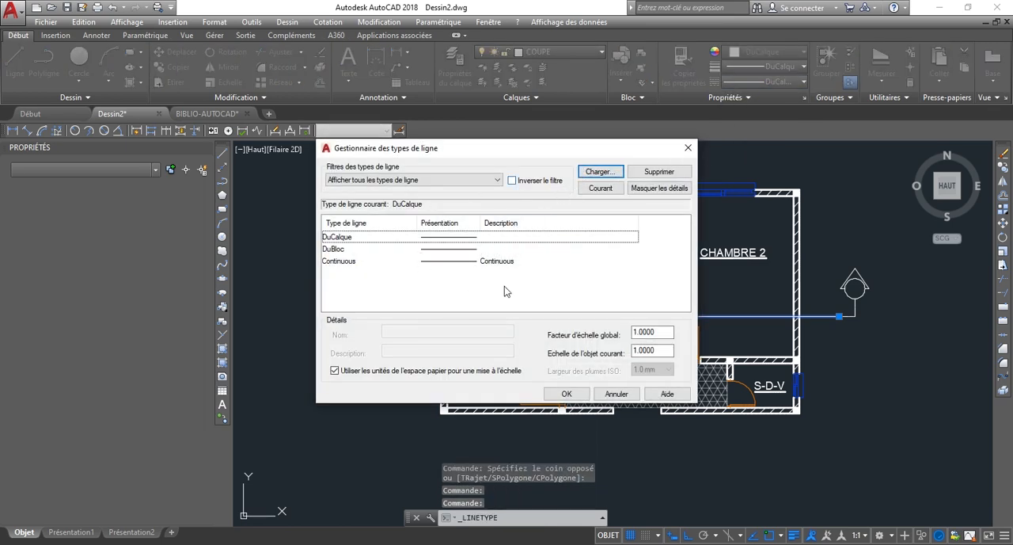
click(600, 171)
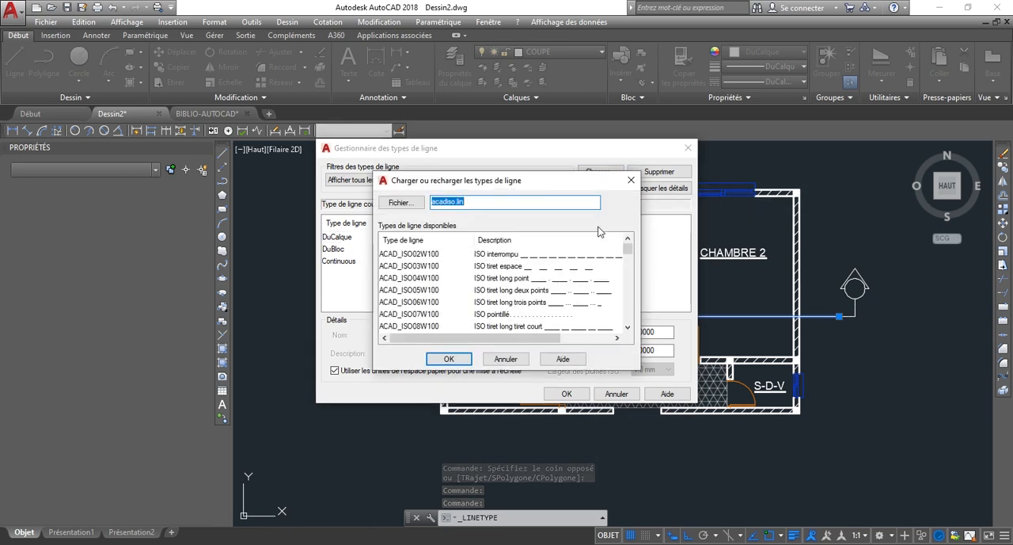
Load the dashed linetype ACAD_ISO02W100 (ISO interrompu) into the drawing and accept the linetype settings.
scroll(633, 255, down, 1)
drag(633, 256, 642, 232)
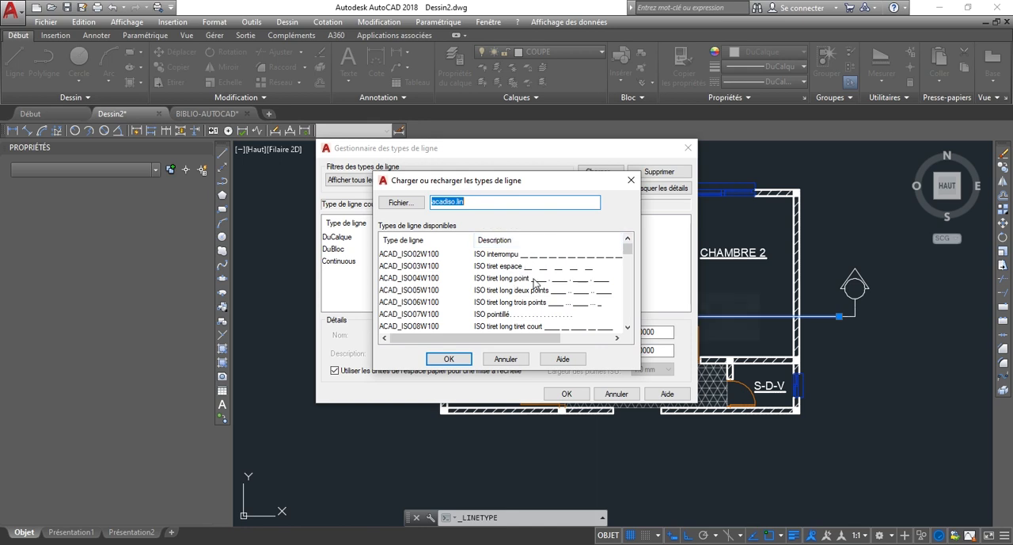
click(401, 278)
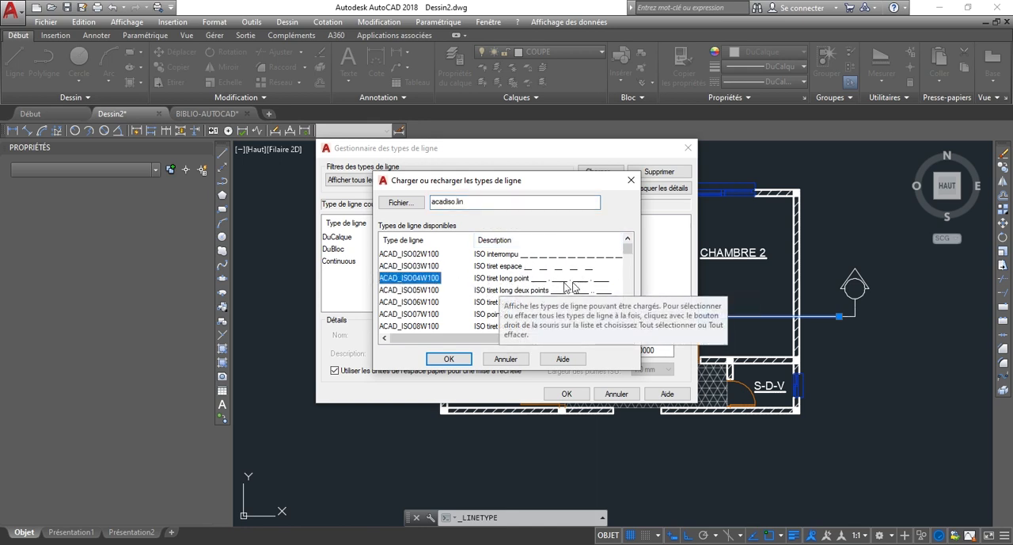
scroll(554, 309, down, 1)
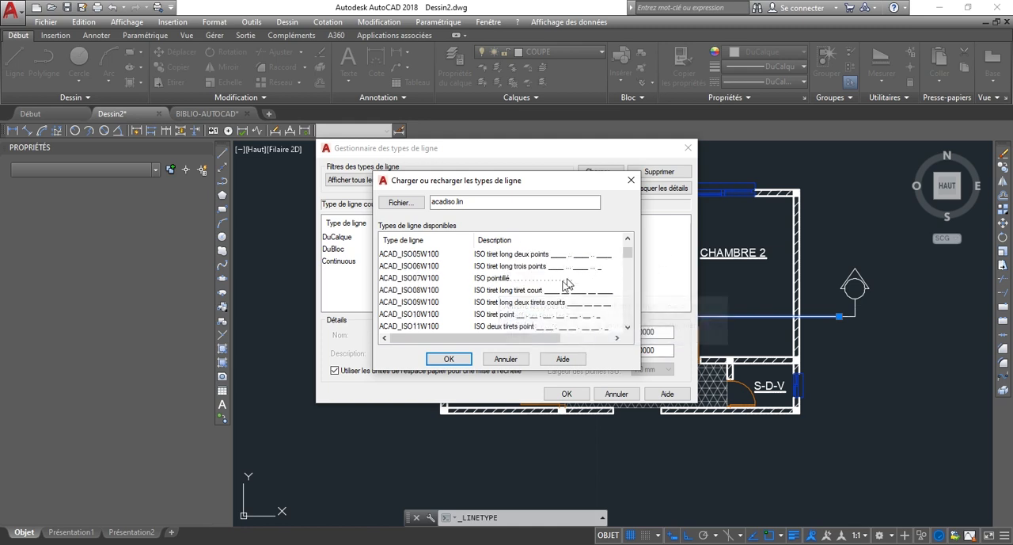
click(494, 317)
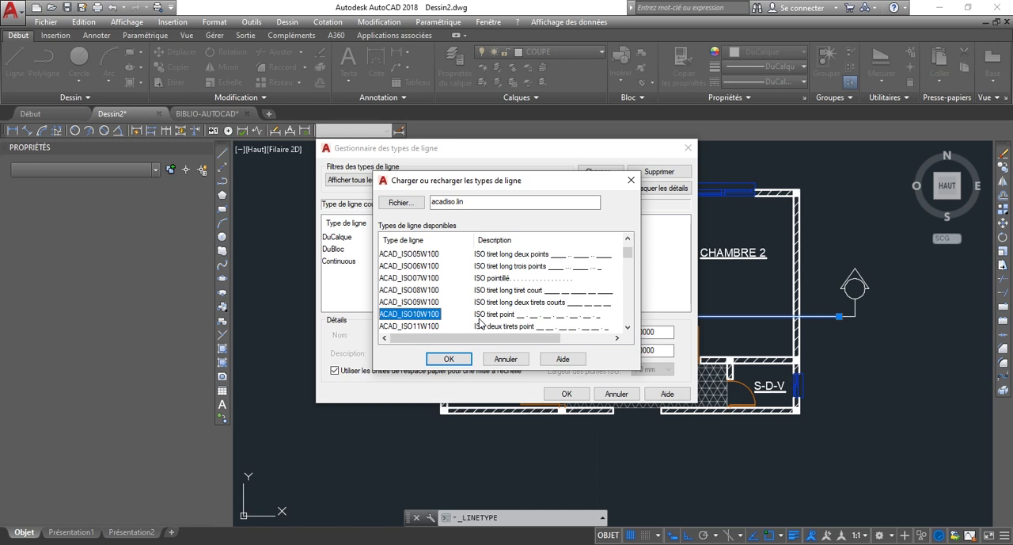
scroll(507, 316, down, 1)
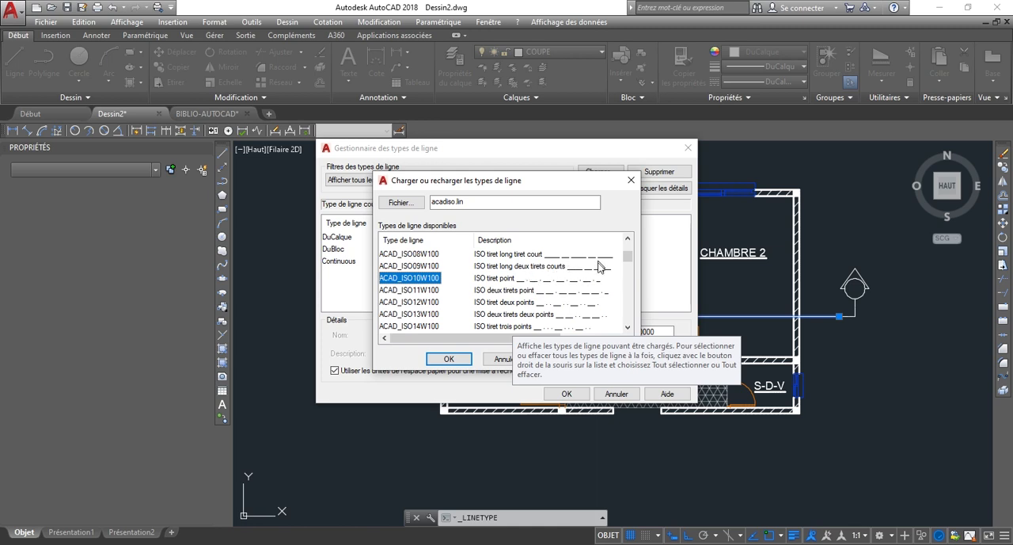
scroll(594, 273, up, 1)
scroll(586, 299, up, 1)
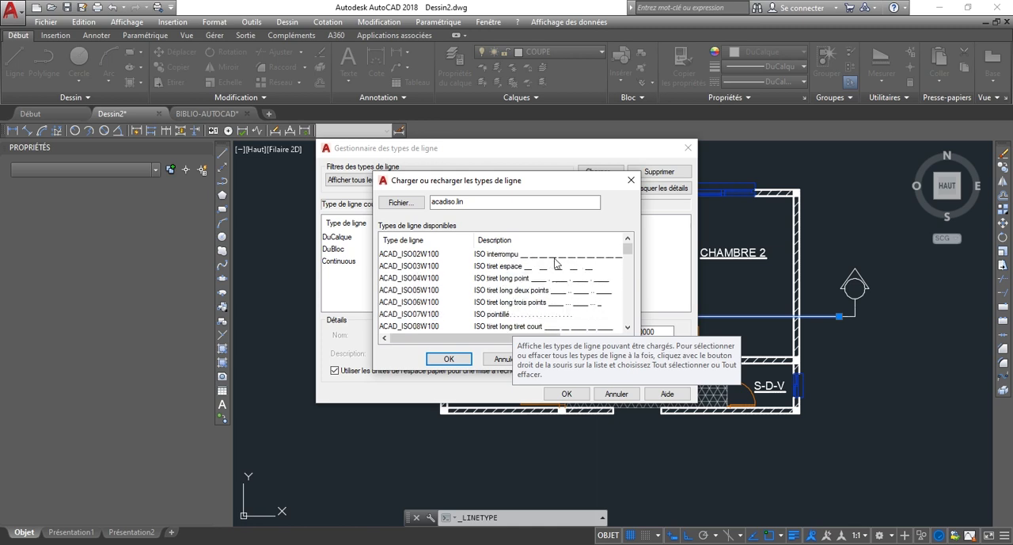
click(555, 258)
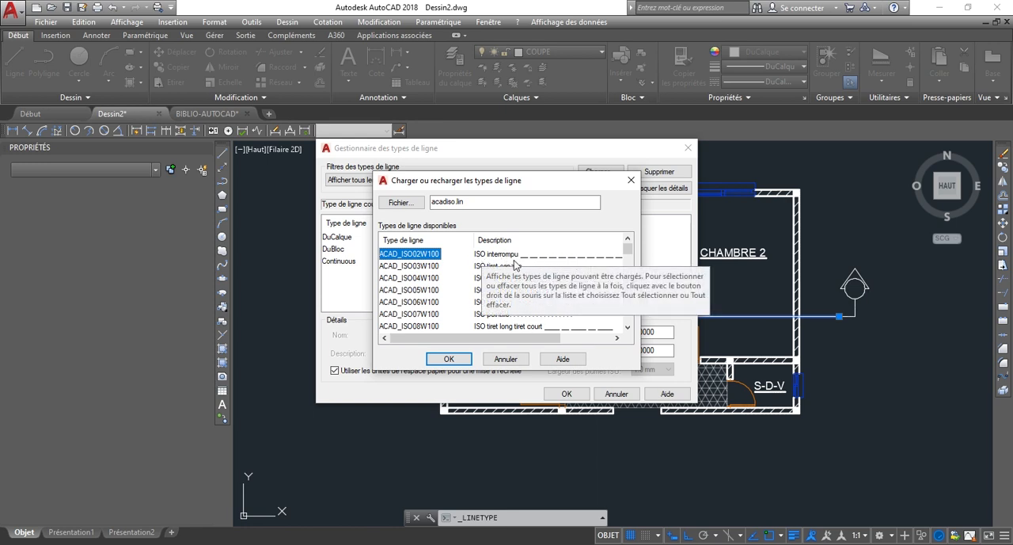
click(448, 359)
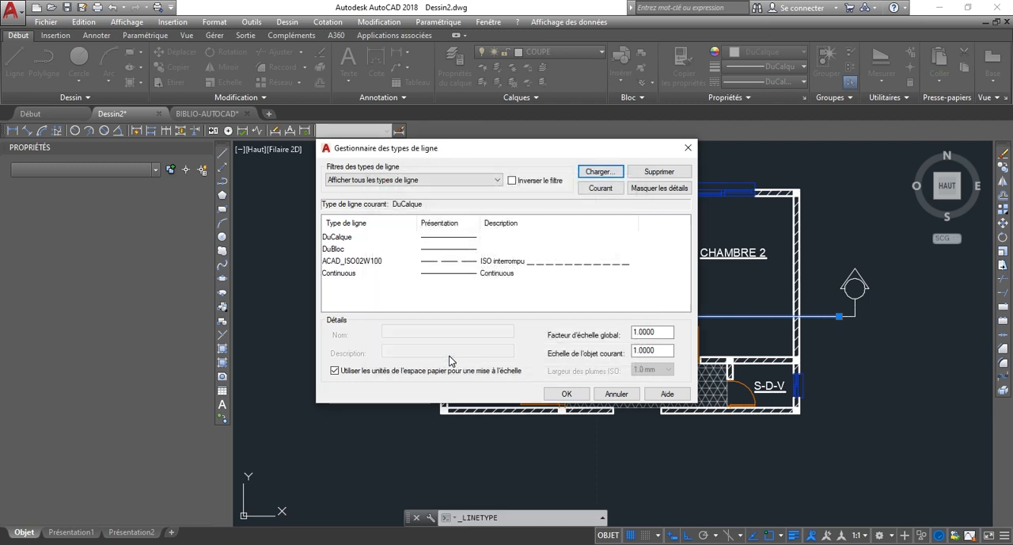
click(461, 265)
click(565, 394)
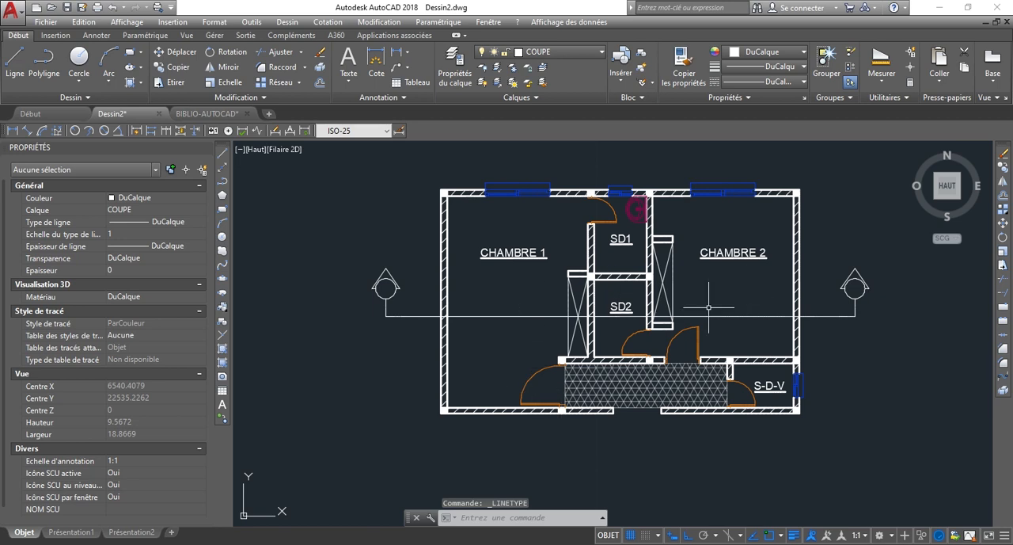
Assign the ACAD_ISO02W100 linetype to the horizontal cutting line and deselect it.
click(506, 316)
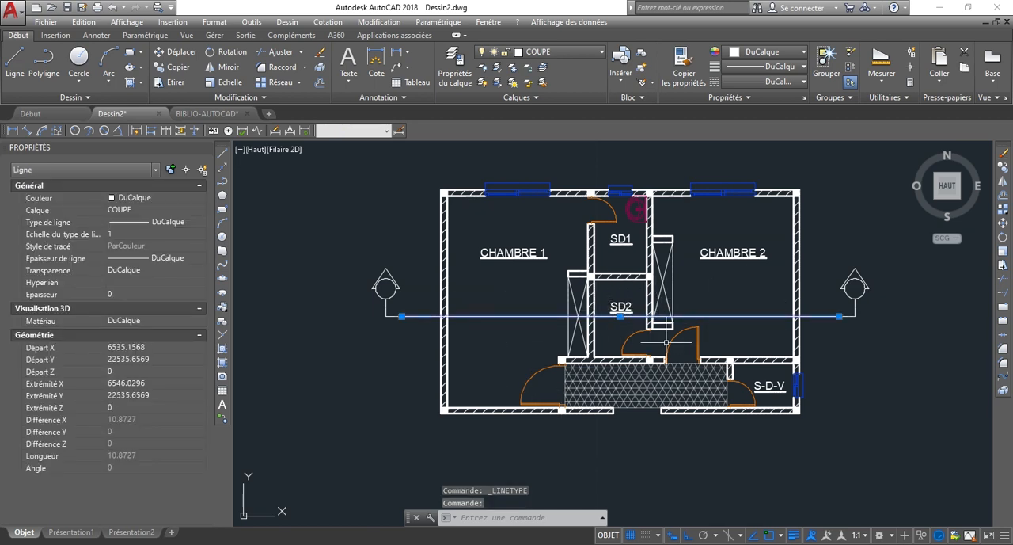
scroll(545, 336, up, 2)
scroll(543, 324, down, 7)
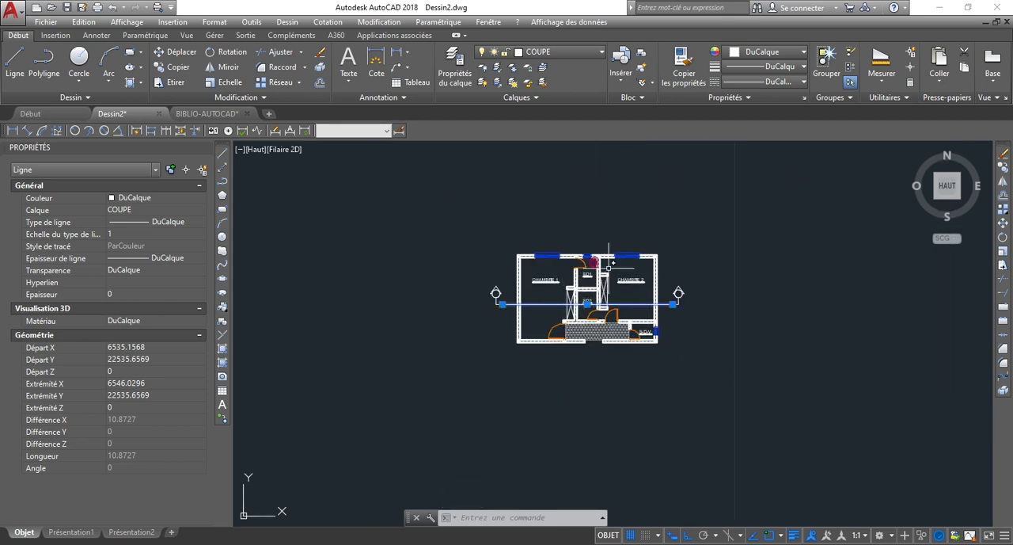
click(762, 83)
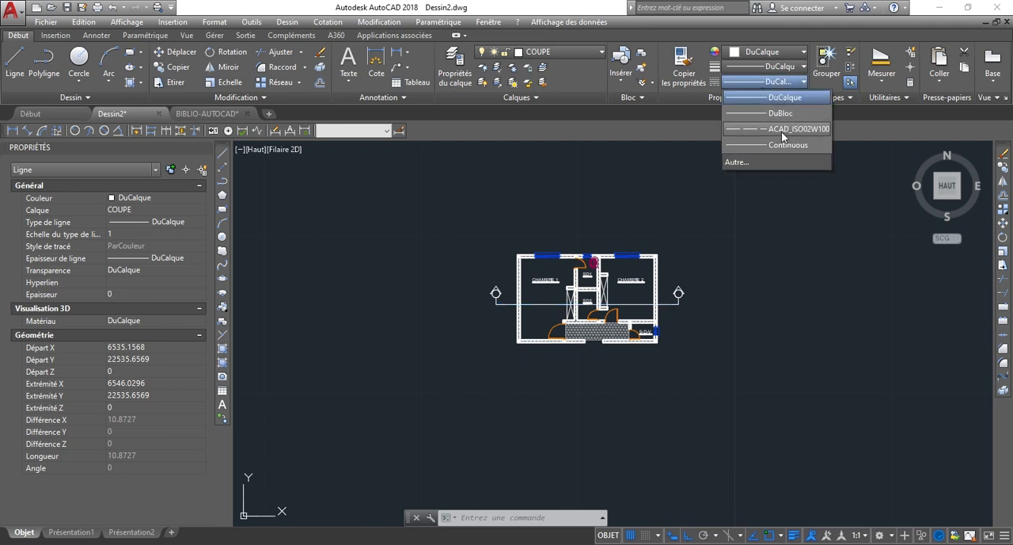
click(782, 129)
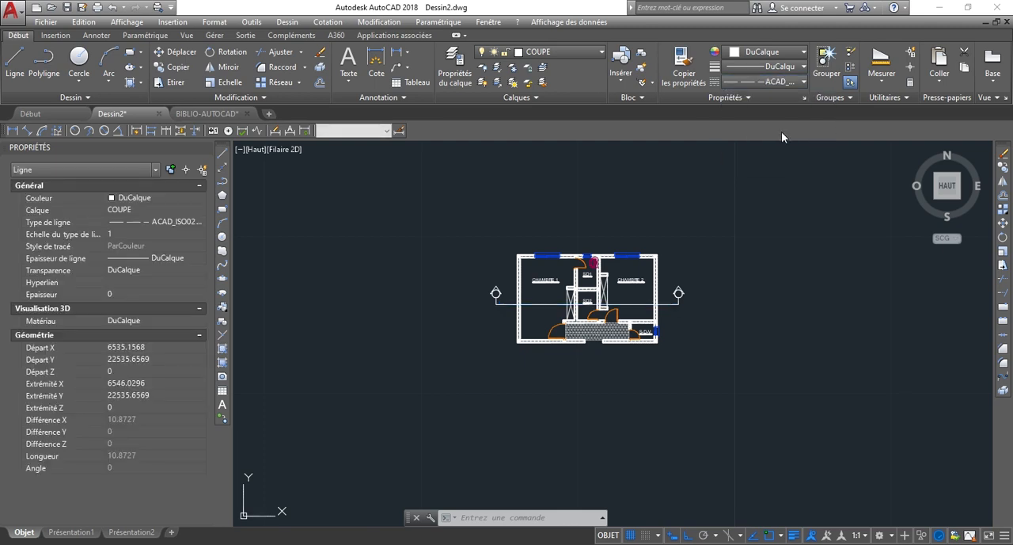
key(Escape)
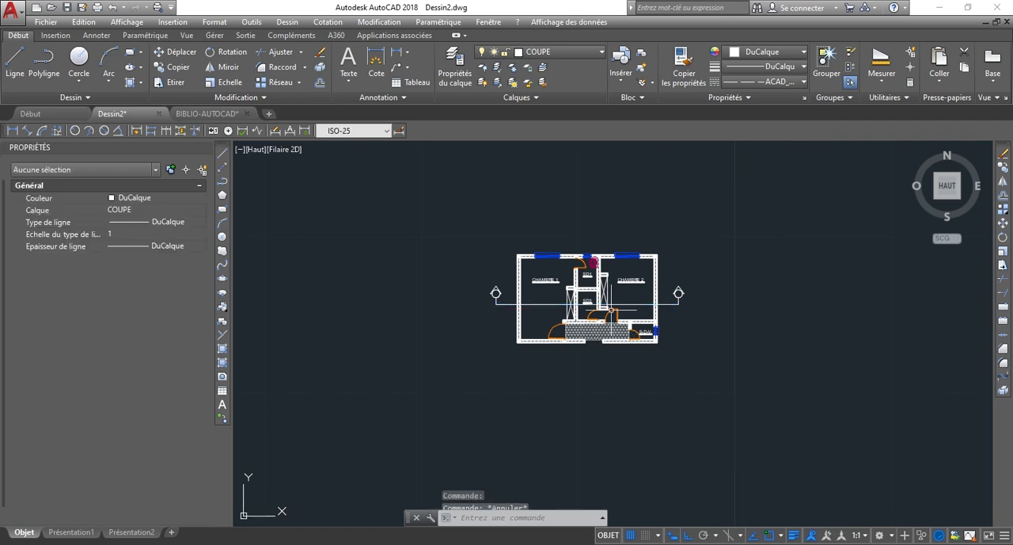
scroll(586, 235, up, 3)
scroll(587, 235, down, 6)
scroll(587, 232, up, 15)
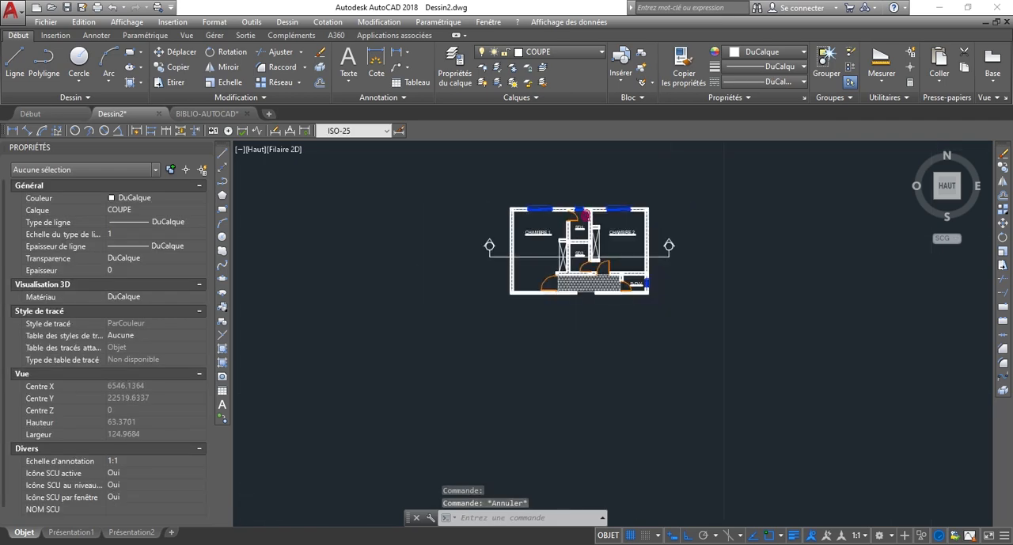
scroll(475, 309, down, 15)
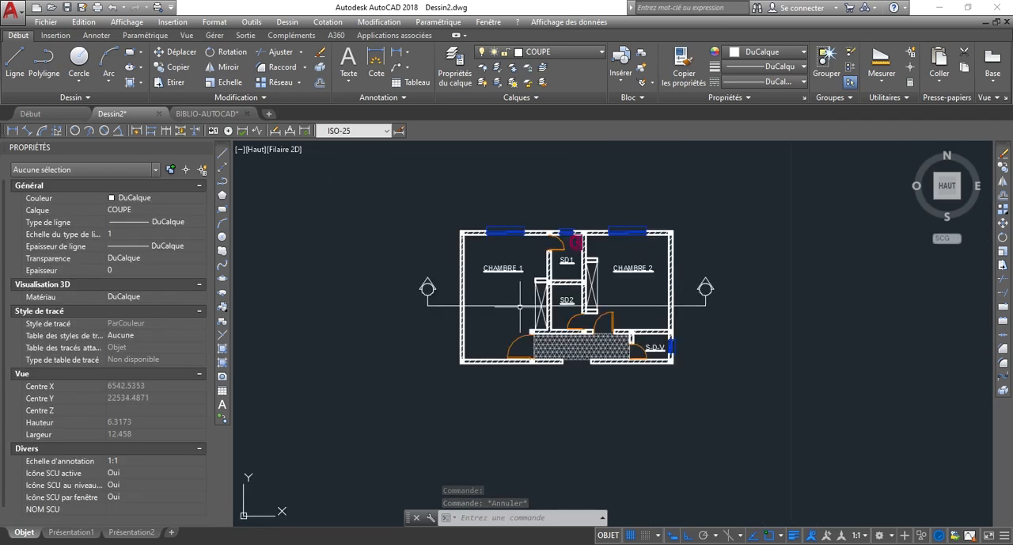
Draw a long horizontal trial line about 224.86 long in the empty area below the floor plan.
scroll(551, 261, down, 3)
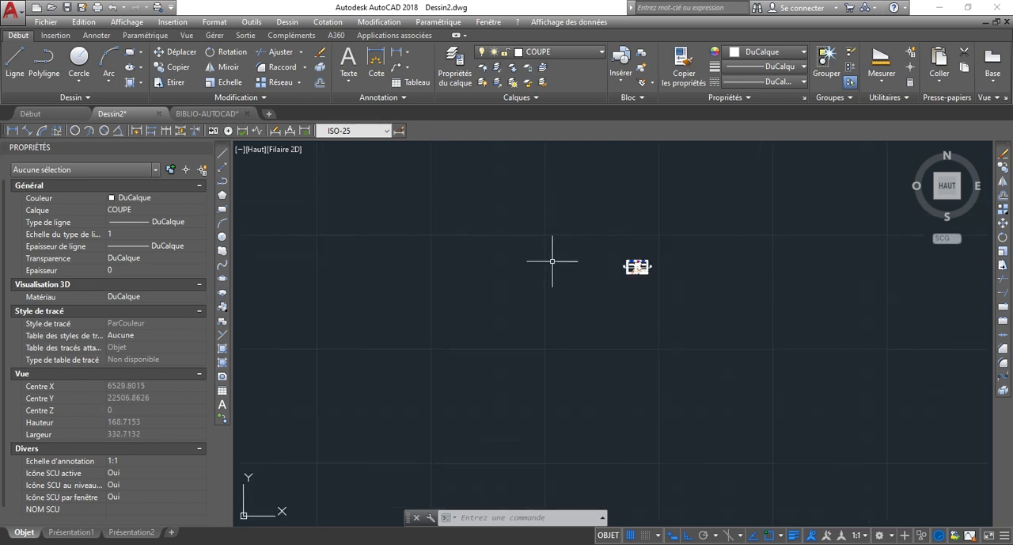
key(Return)
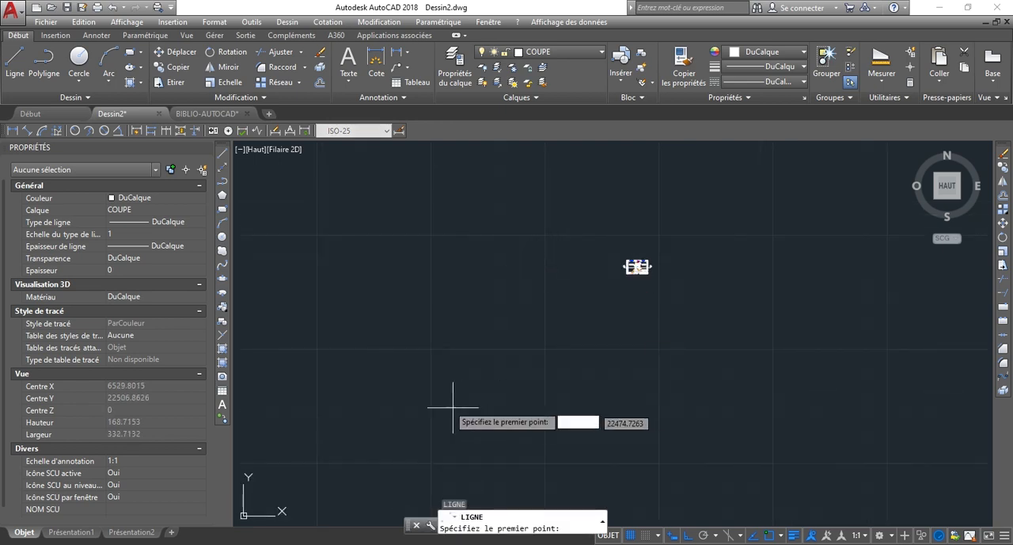
click(375, 339)
click(890, 339)
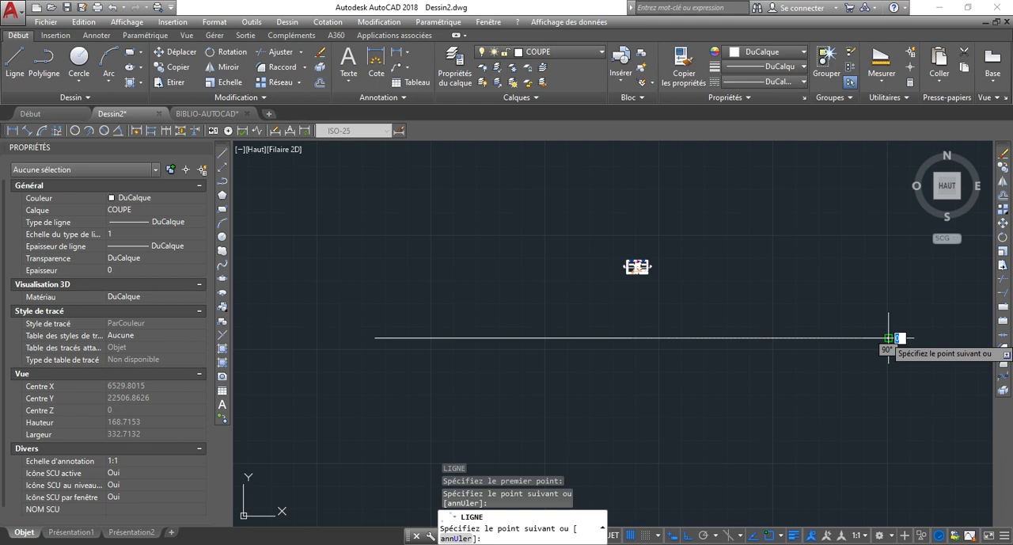
key(Escape)
Assign the ACAD_ISO02W100 linetype to the long trial line below the plan and deselect it.
click(789, 412)
click(712, 333)
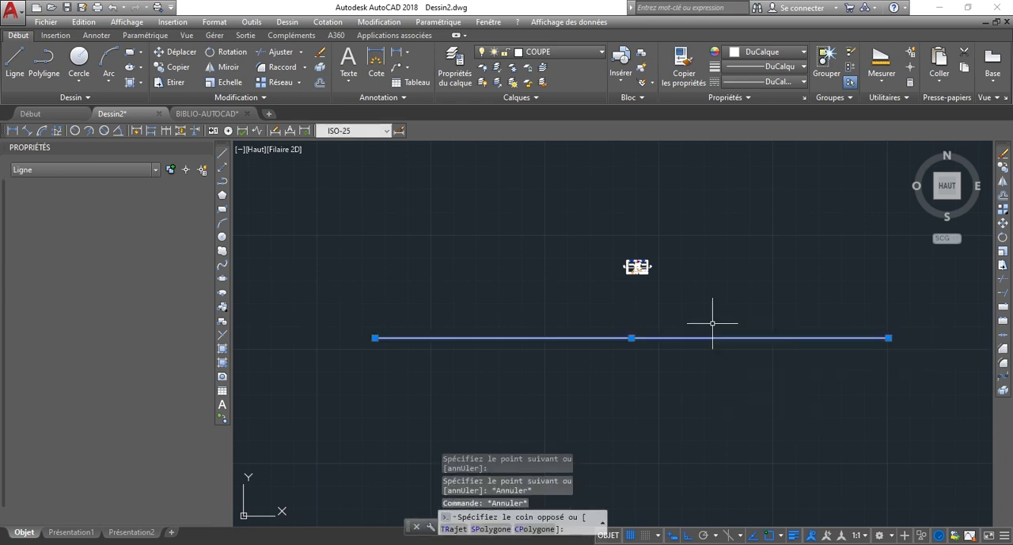
click(772, 82)
click(765, 130)
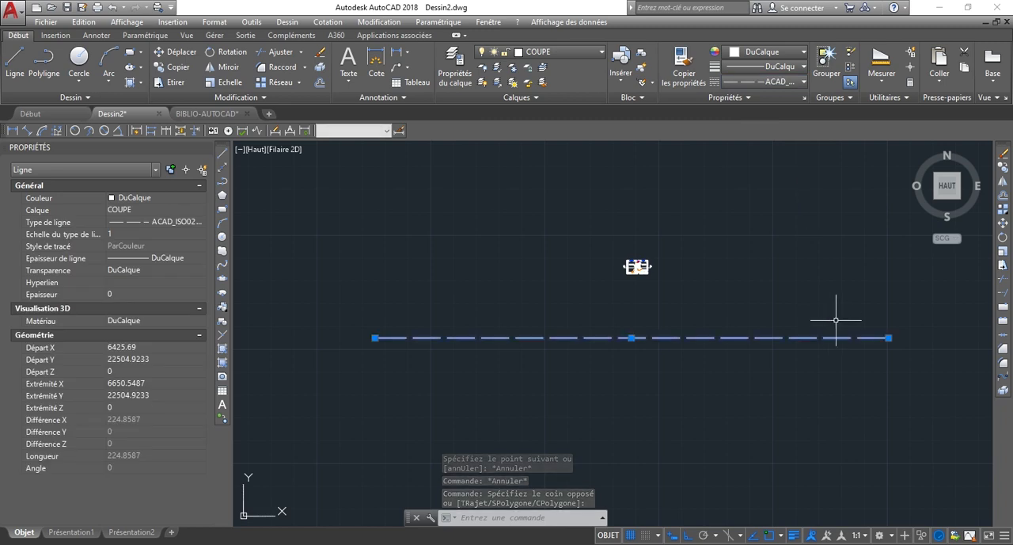
key(Escape)
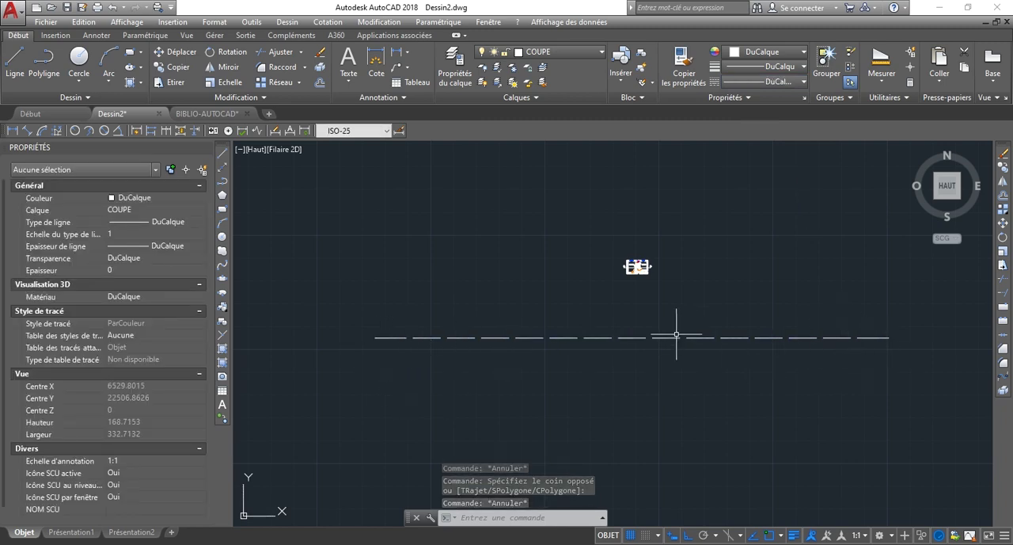
Move the long dashed trial line straight up by its midpoint, about 24.5 units, so it lies just below the floor plan.
scroll(658, 339, up, 4)
scroll(613, 342, up, 2)
scroll(541, 368, down, 4)
click(584, 358)
click(577, 381)
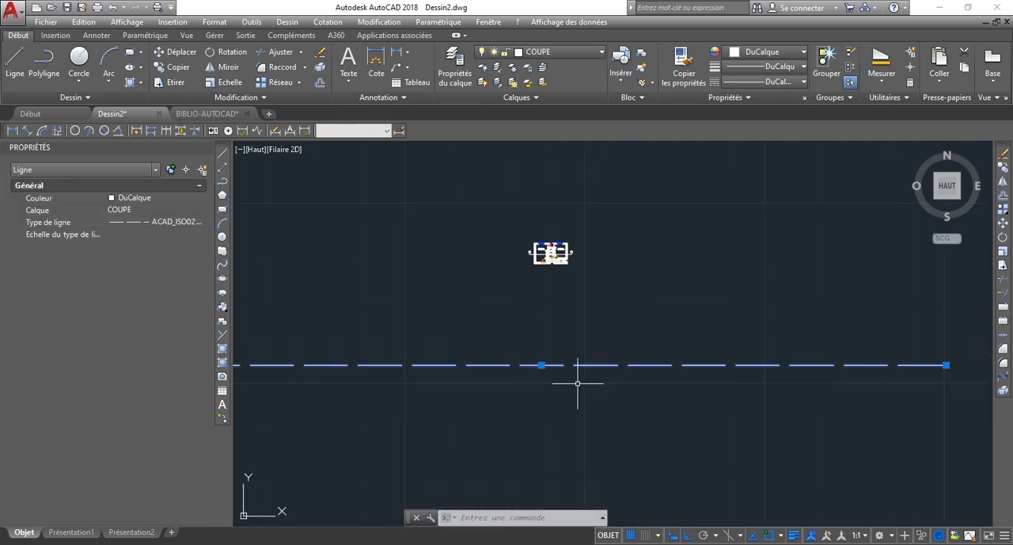
scroll(488, 318, up, 2)
click(571, 391)
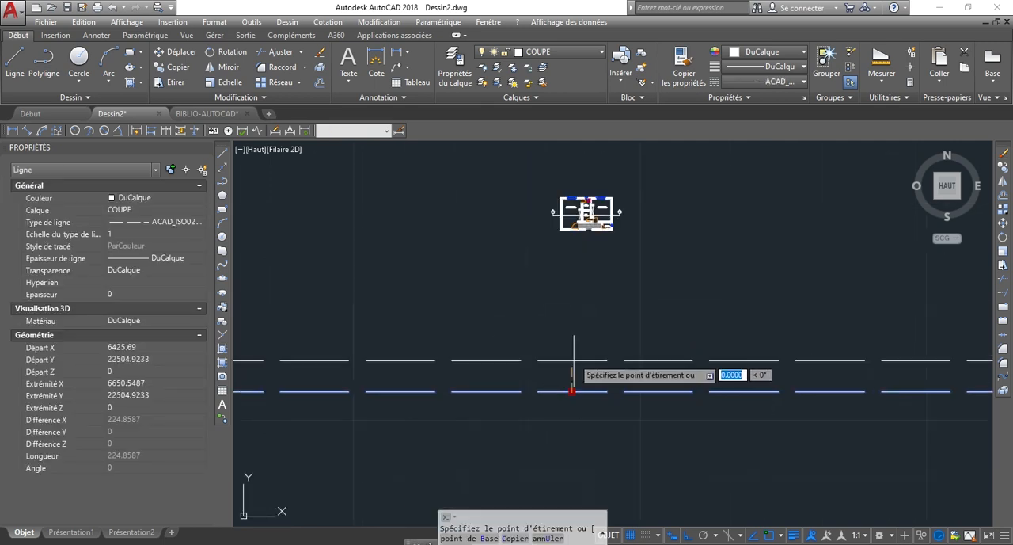
scroll(606, 253, up, 3)
scroll(622, 229, down, 2)
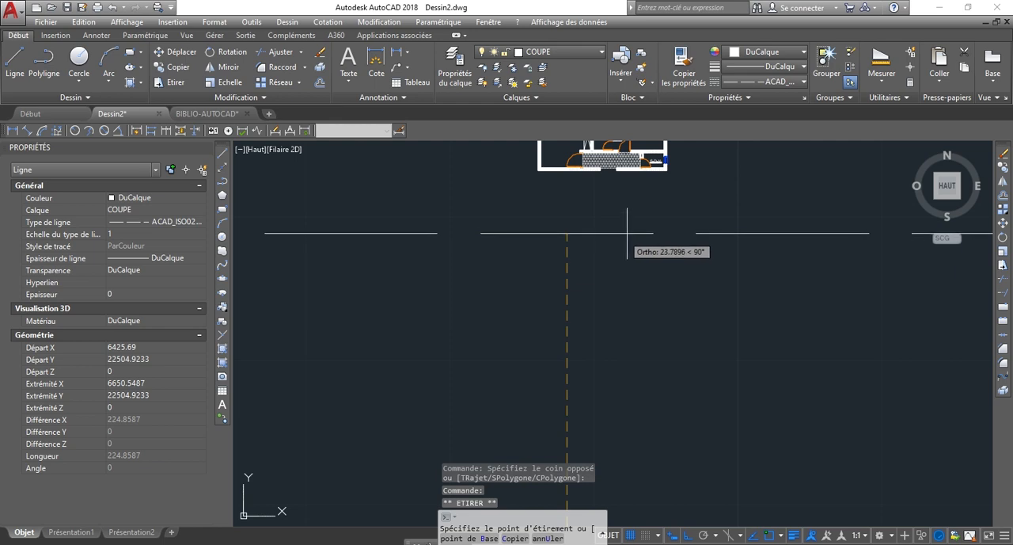
click(626, 227)
Set the long trial line's linetype scale to 0.5.
scroll(617, 238, down, 2)
scroll(622, 247, up, 2)
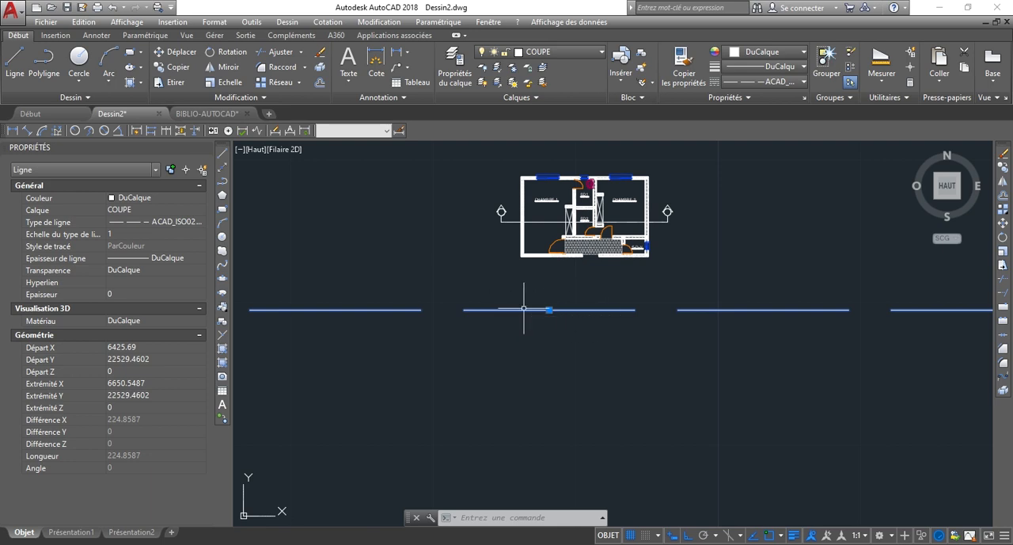
scroll(542, 227, up, 4)
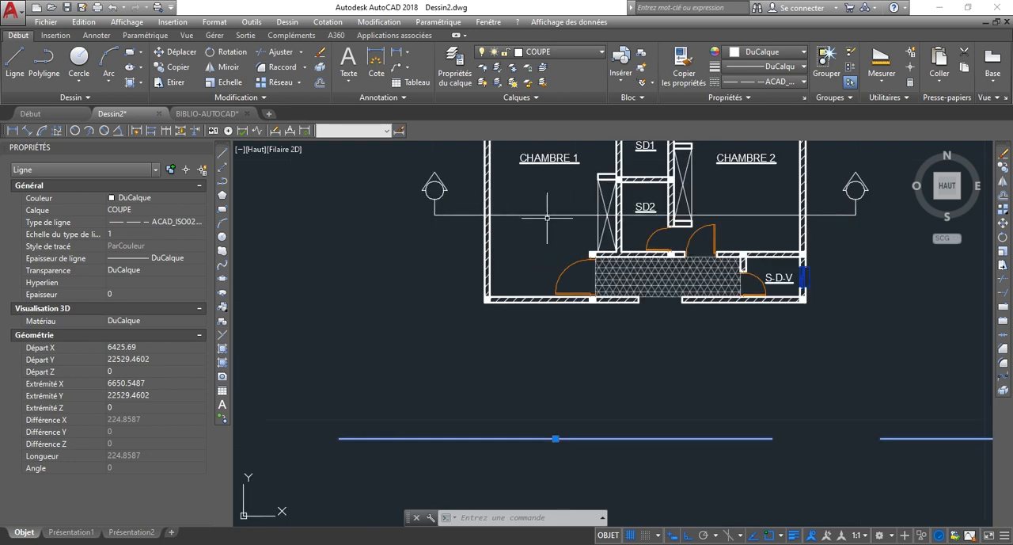
scroll(617, 360, down, 2)
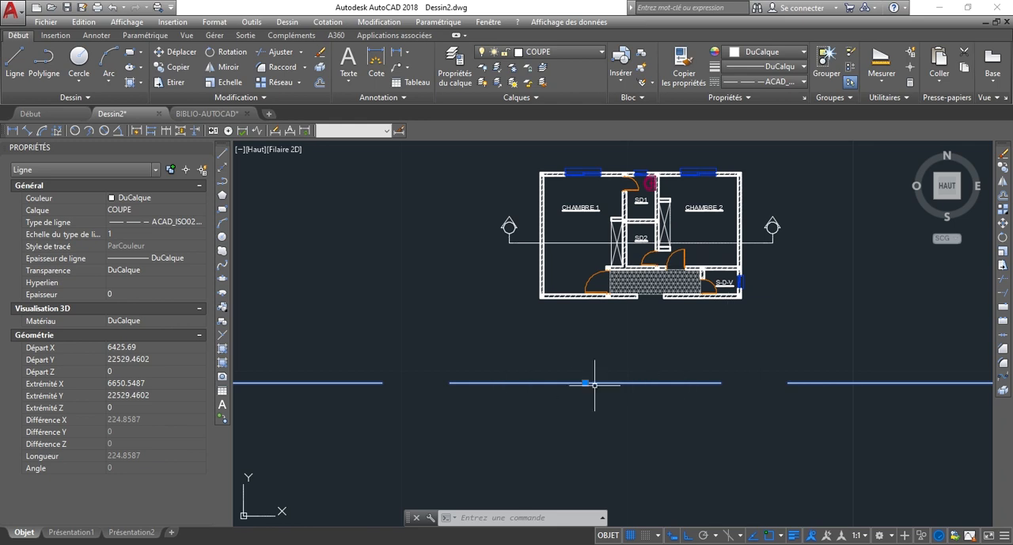
click(132, 234)
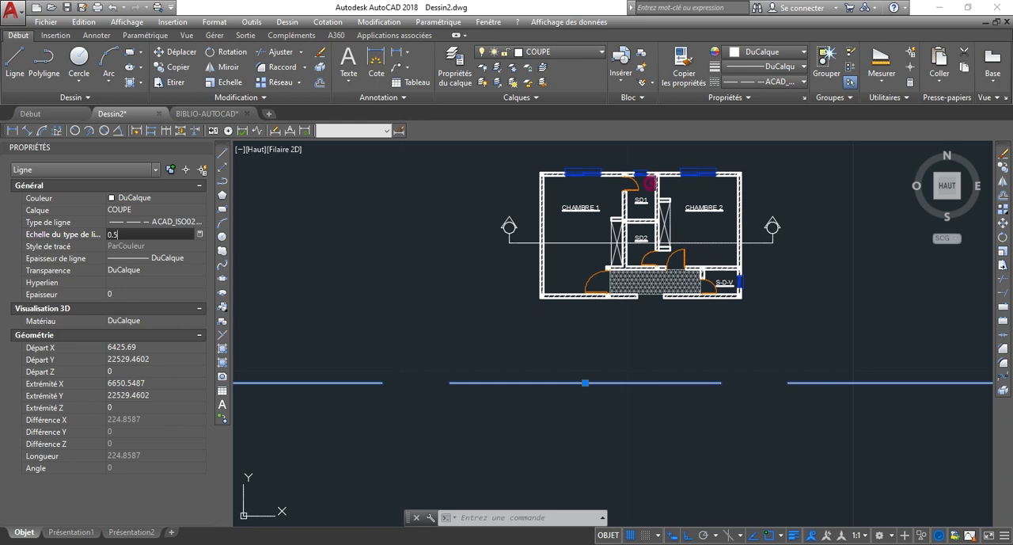
key(Return)
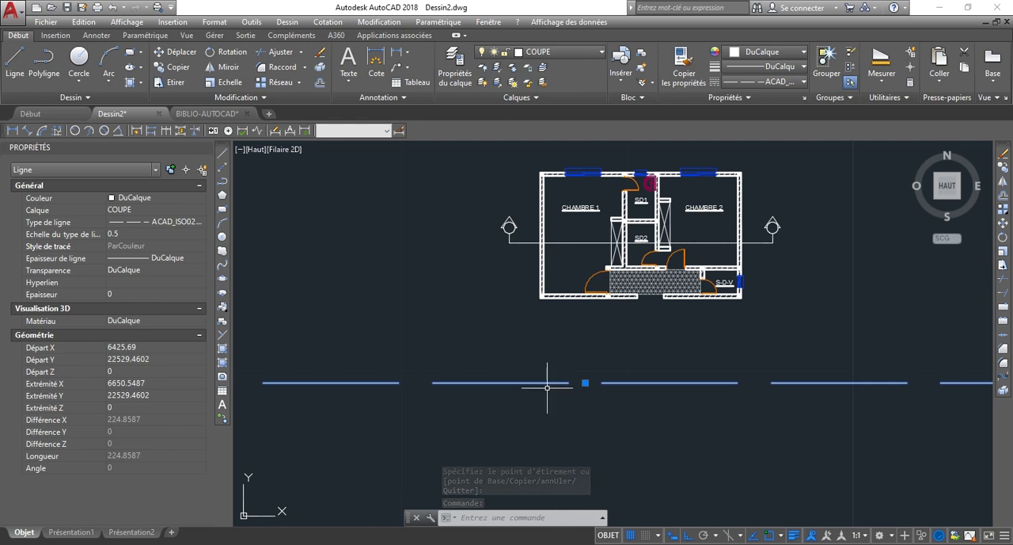
Set the long trial line's linetype scale to 0.01, check its dashes against the plan, and deselect it.
click(143, 233)
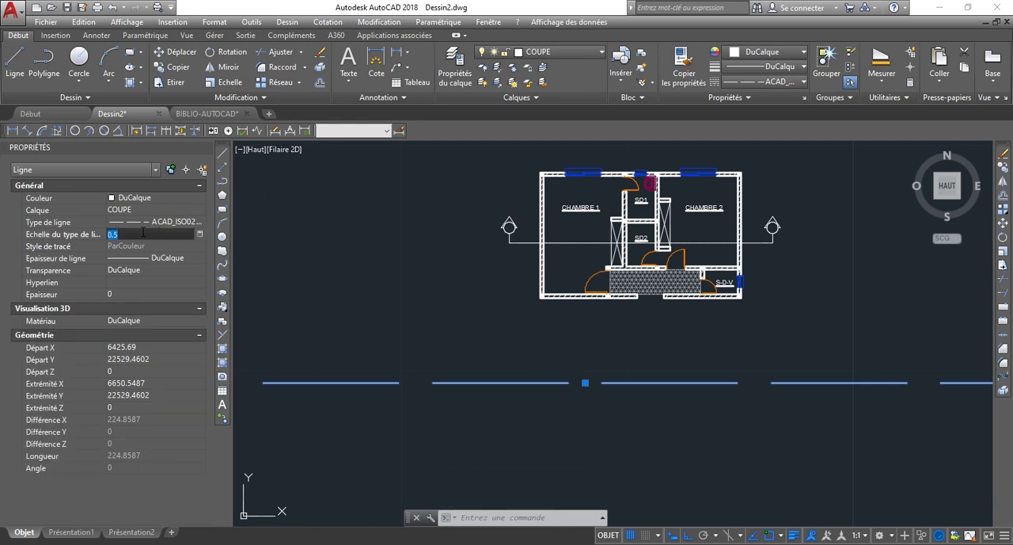
key(Return)
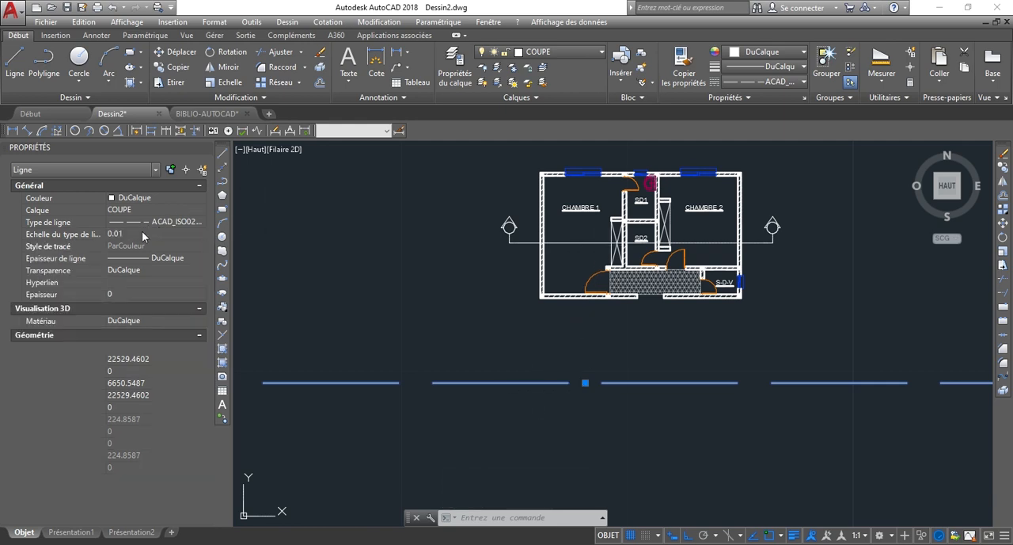
scroll(591, 373, up, 3)
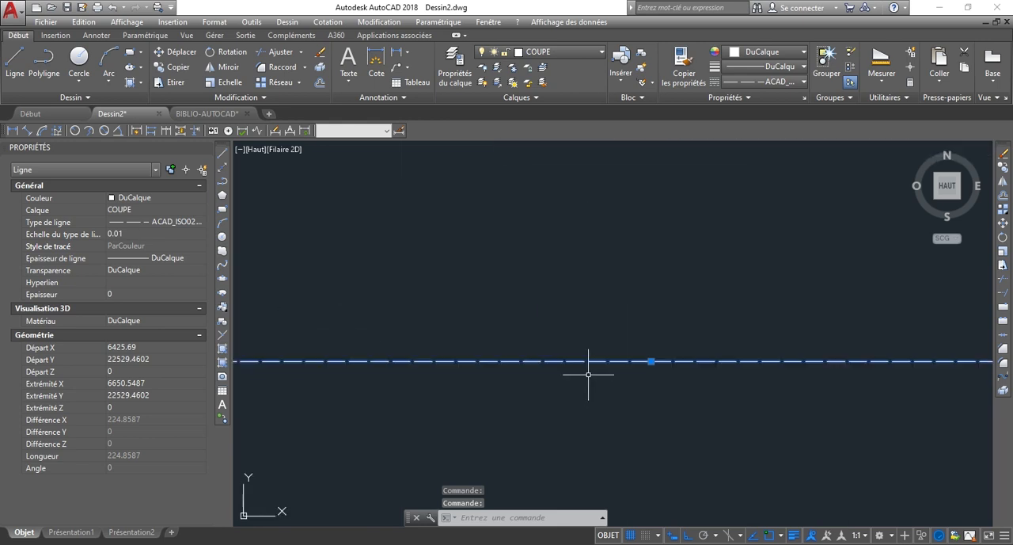
scroll(586, 373, down, 3)
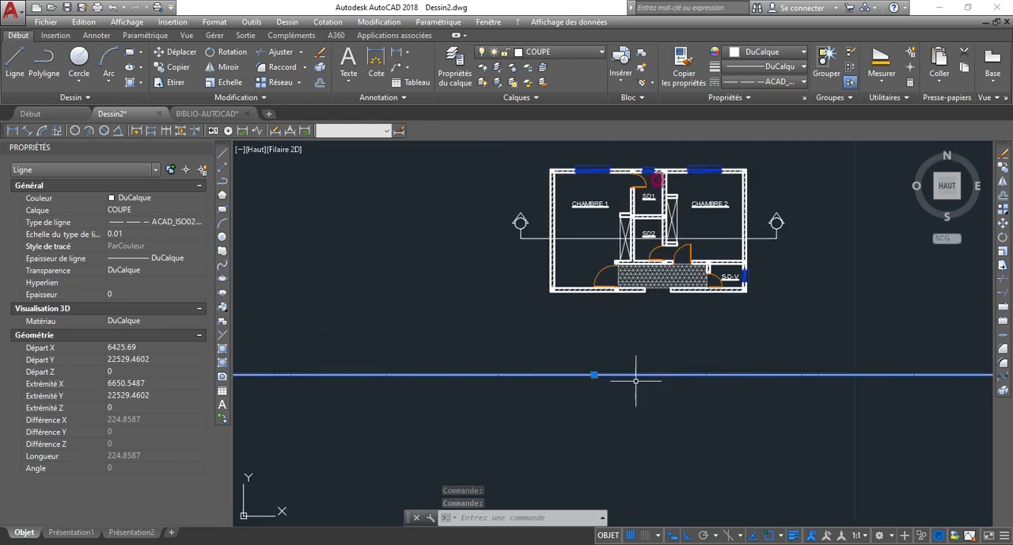
key(Escape)
Reselect the long trial line below the plan and set its linetype scale to 0.1.
scroll(598, 362, up, 2)
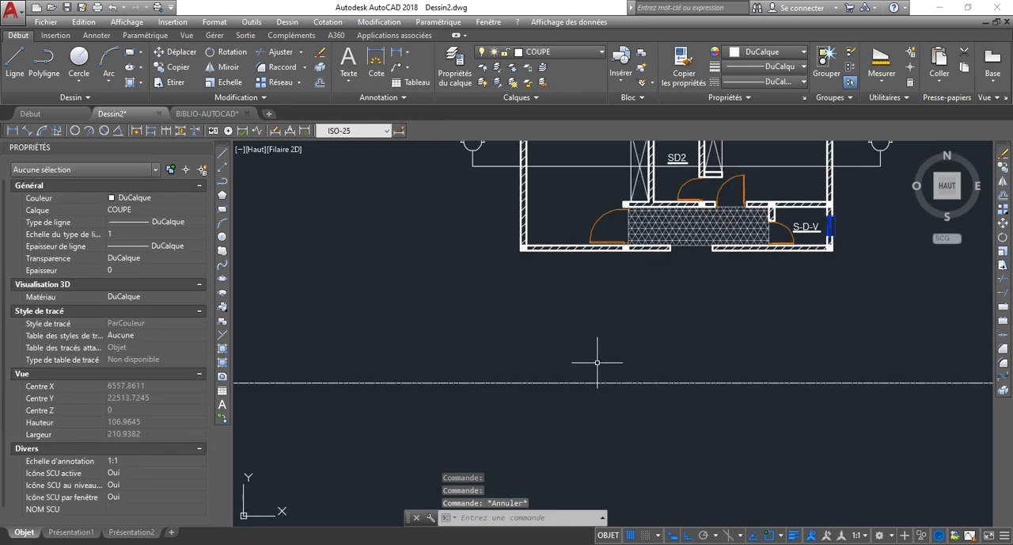
scroll(628, 386, up, 4)
scroll(636, 402, down, 2)
click(640, 394)
click(569, 308)
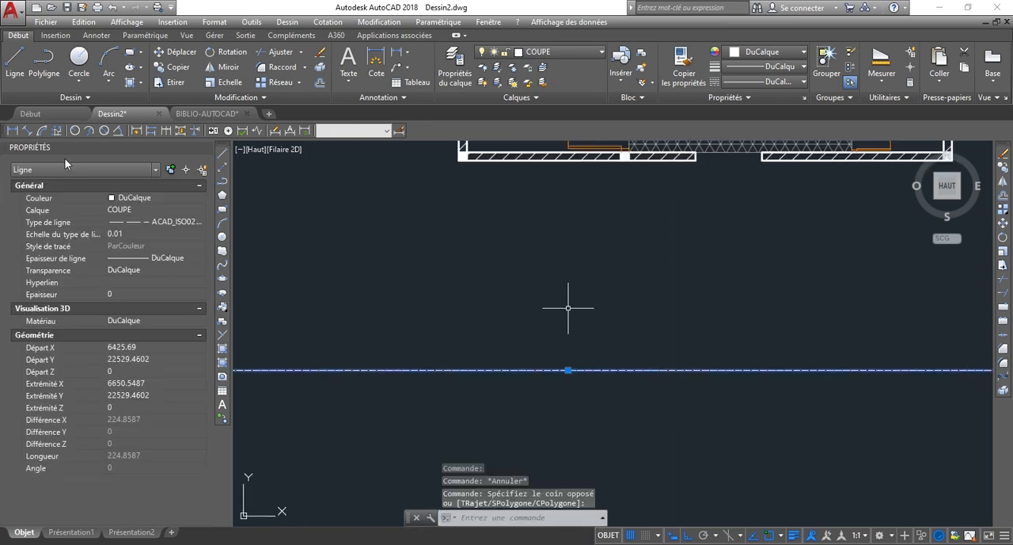
click(137, 233)
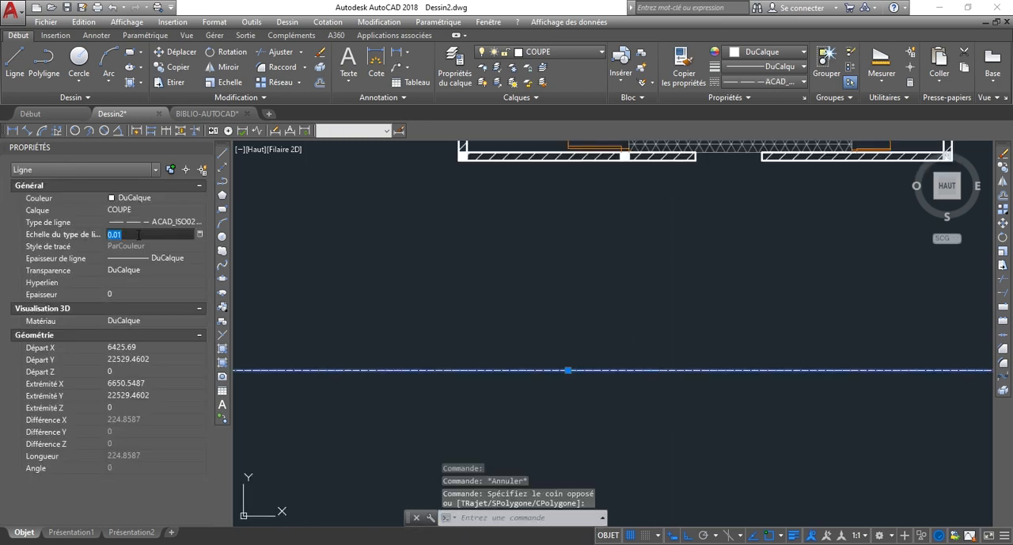
text(0.)
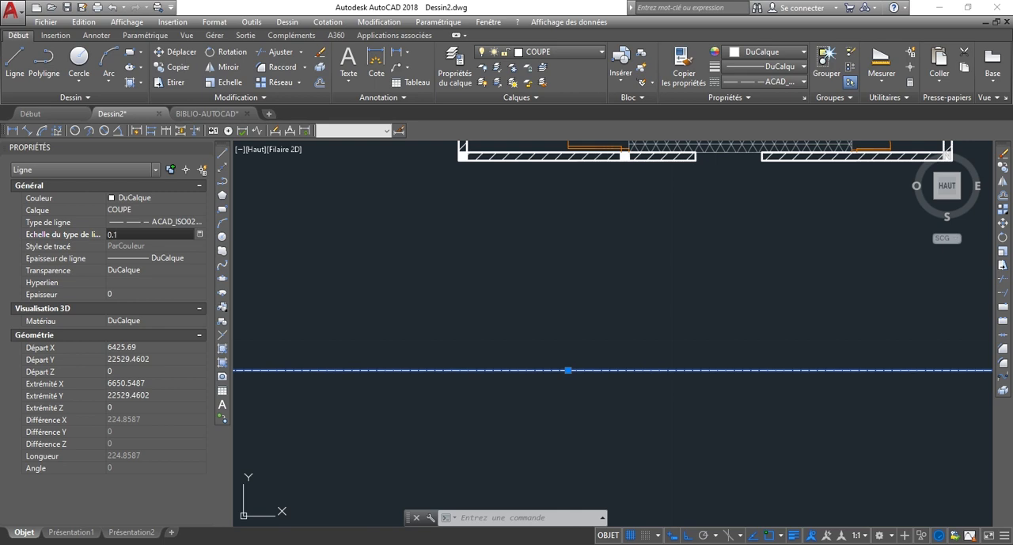
key(Return)
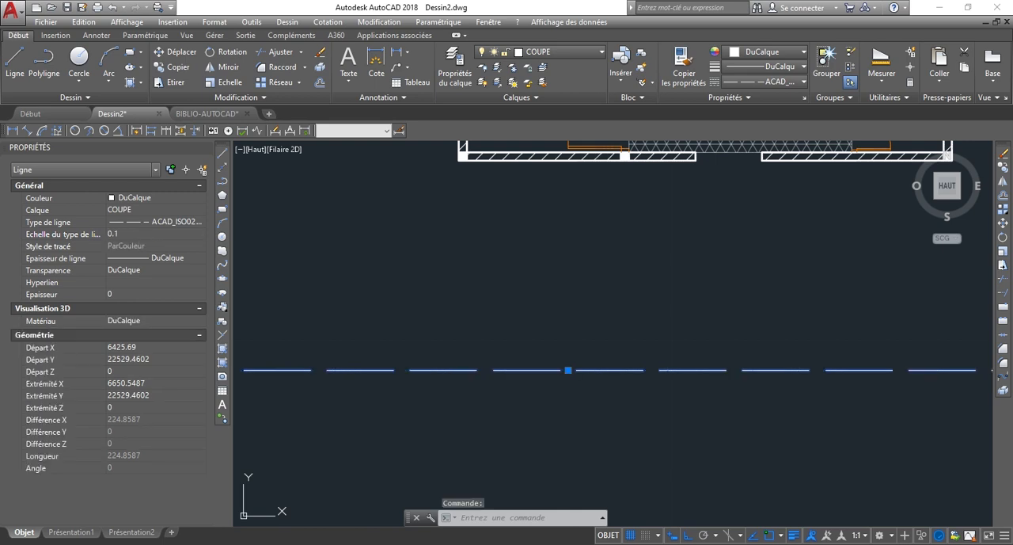
Compare the trial line's dashes with the plan and set its linetype scale to 0.01.
scroll(491, 309, down, 1)
scroll(597, 355, down, 1)
scroll(552, 248, up, 1)
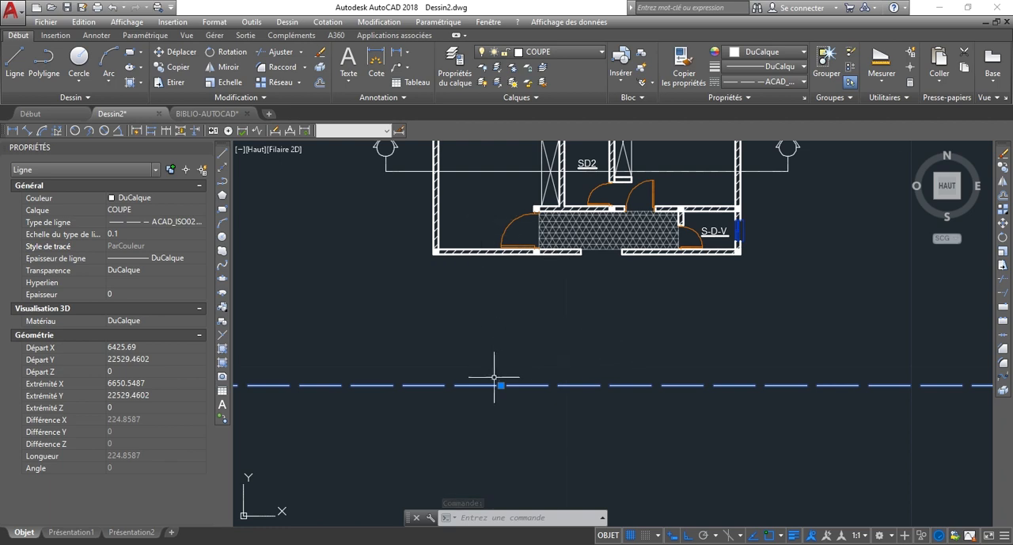
click(397, 340)
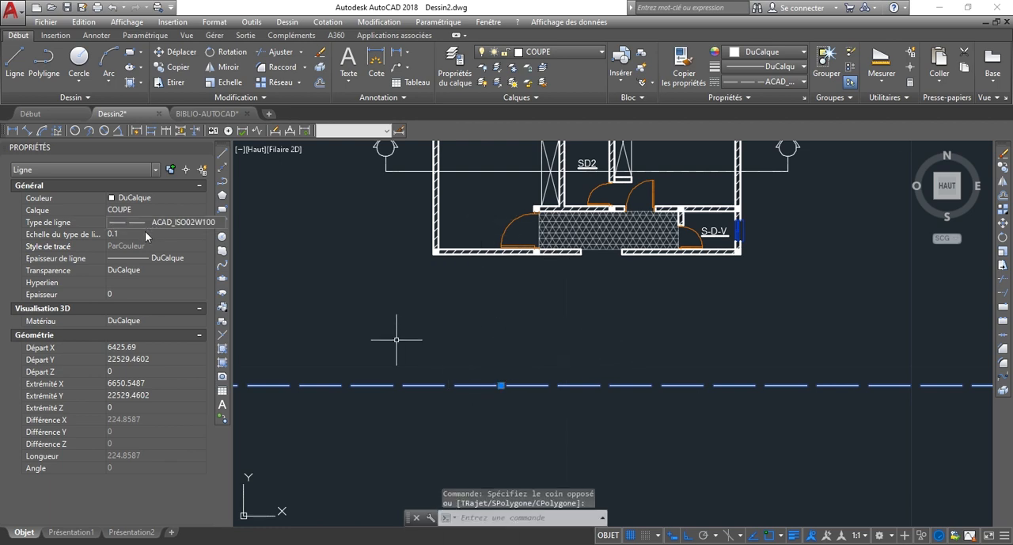
click(146, 232)
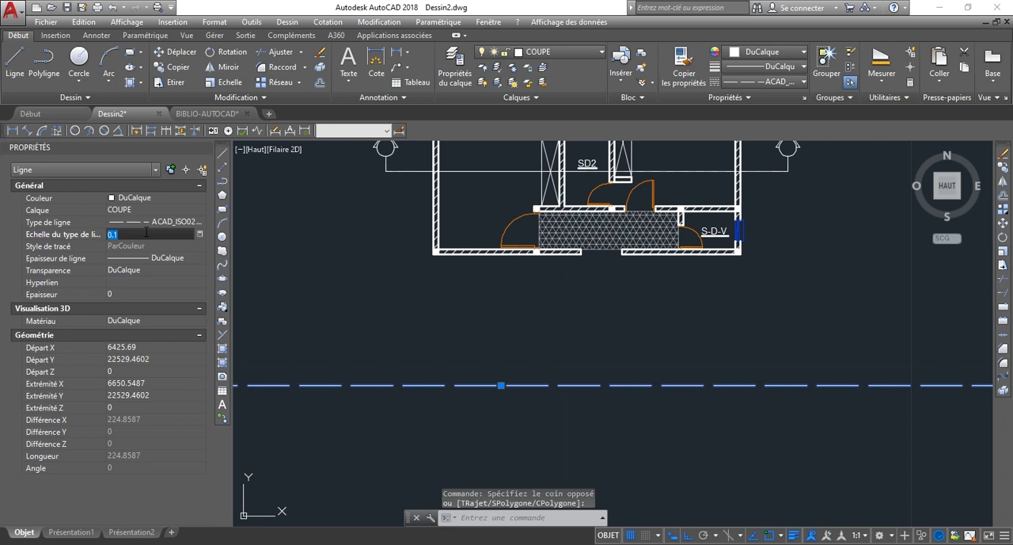
text(0.0)
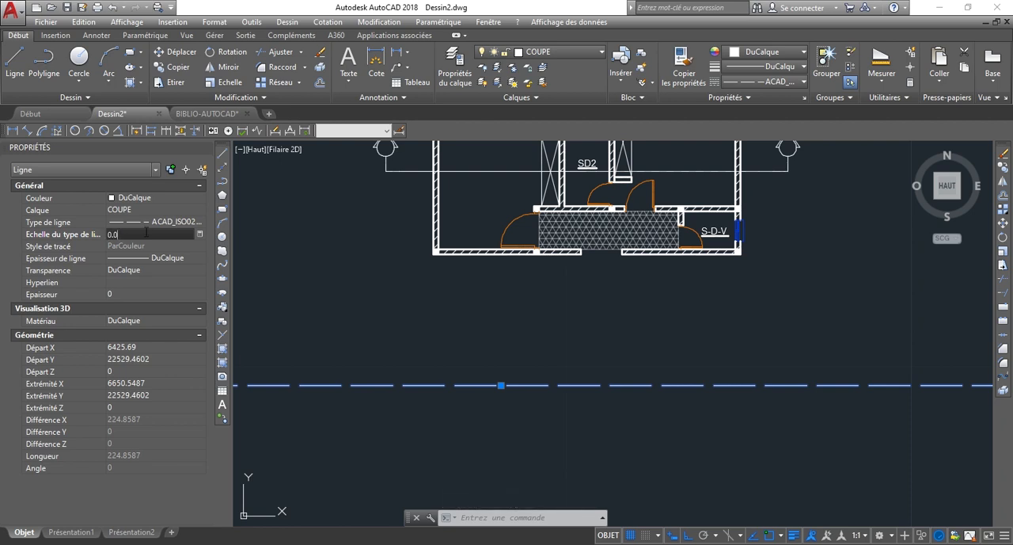
key(Return)
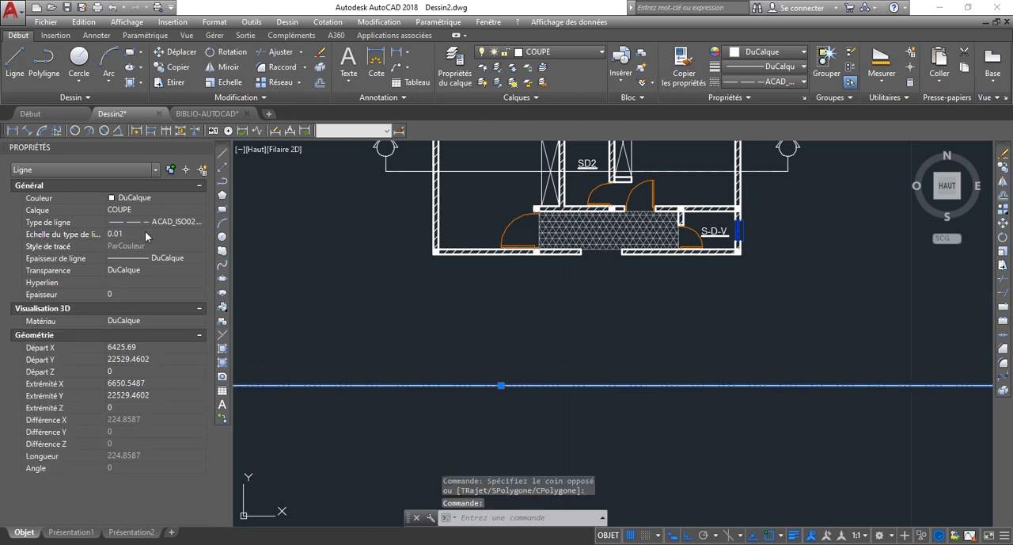
Set the long trial line's linetype scale to 0.09.
click(144, 231)
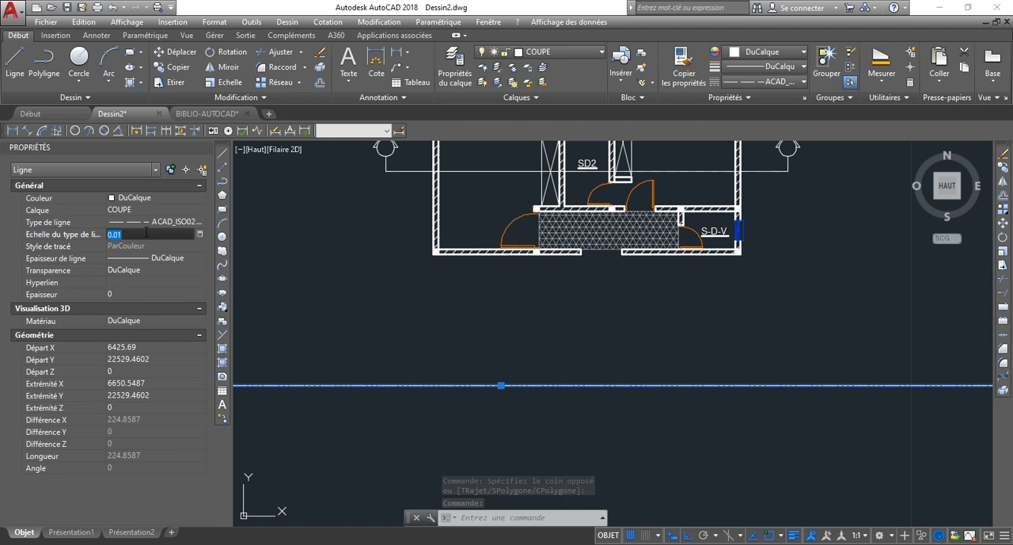
click(145, 232)
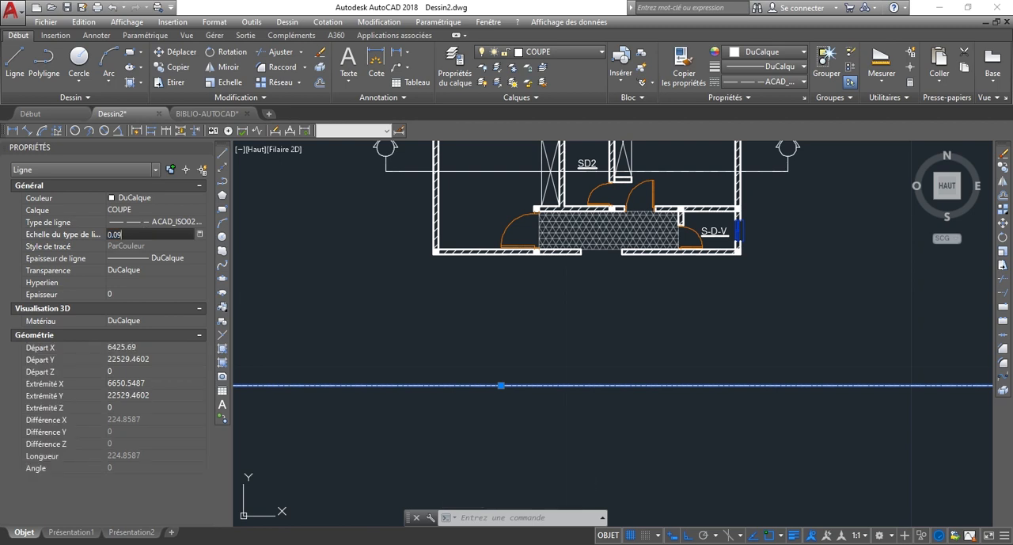
key(Return)
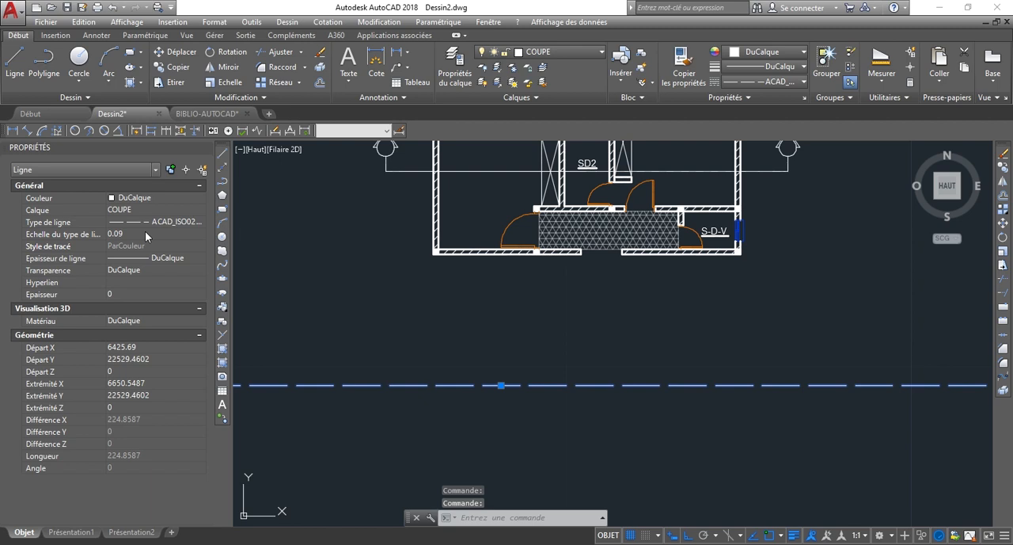
Set the long trial line's linetype scale to 0.05 and deselect it.
click(144, 231)
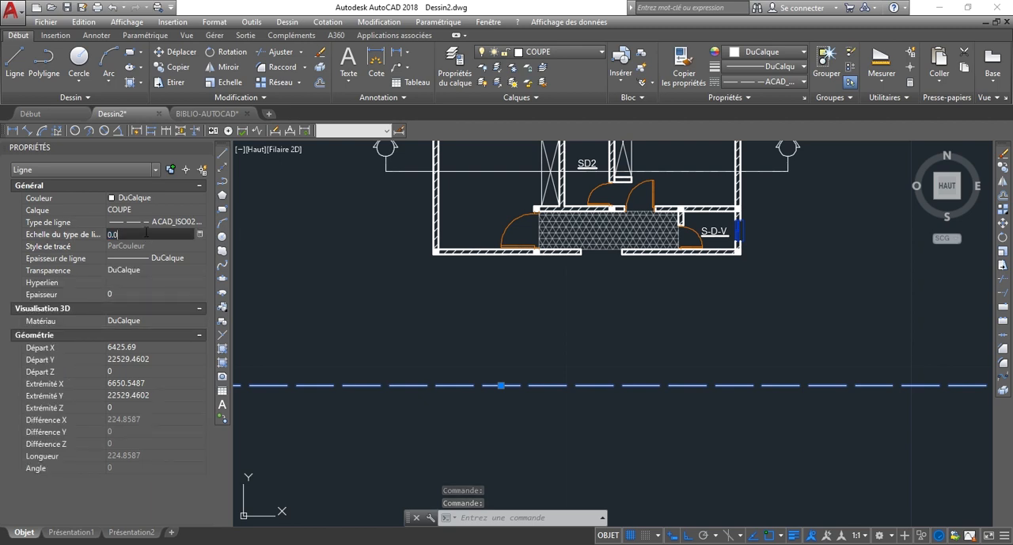
key(Return)
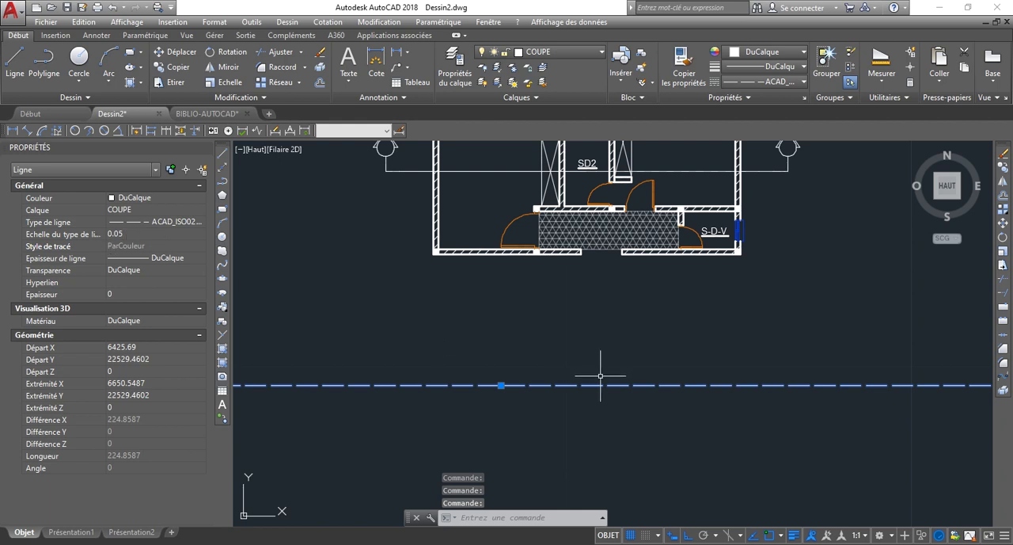
key(Escape)
key(Escape)
Select the horizontal cutting line between the two section marks and set its linetype scale to 0.05.
click(502, 186)
click(490, 162)
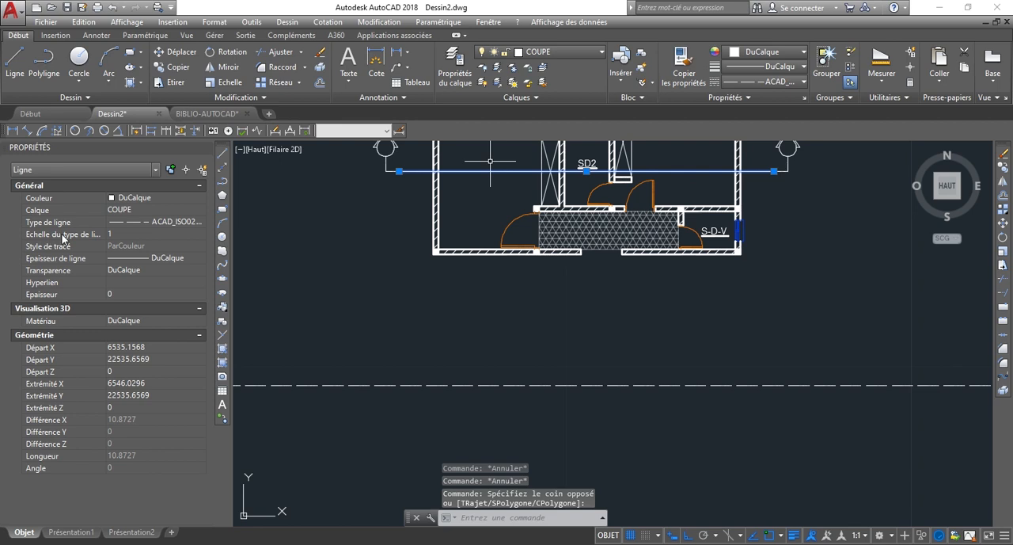
click(137, 235)
text(0.05)
key(Return)
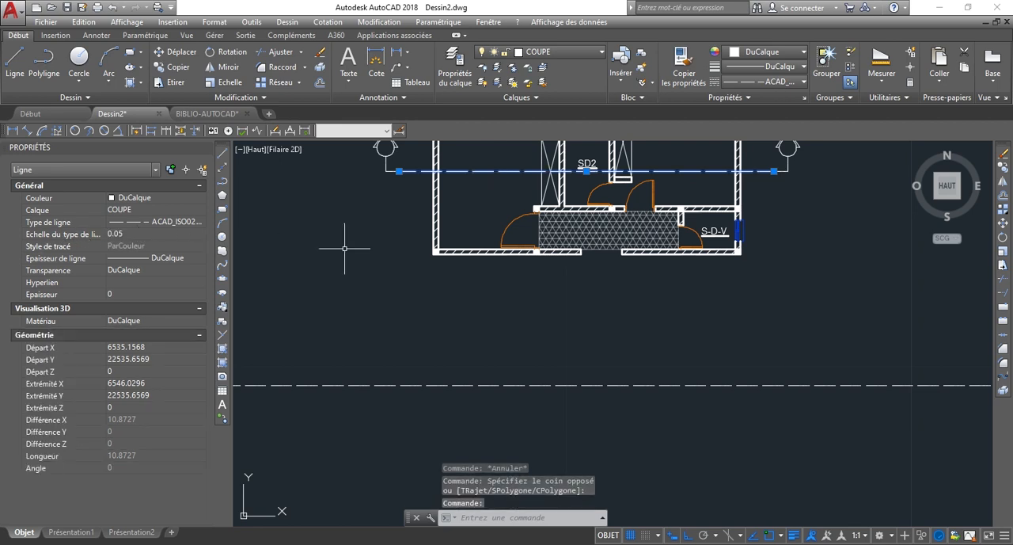
Deselect the cutting line and delete the long horizontal trial line below the floor plan.
scroll(525, 181, up, 3)
scroll(581, 221, down, 6)
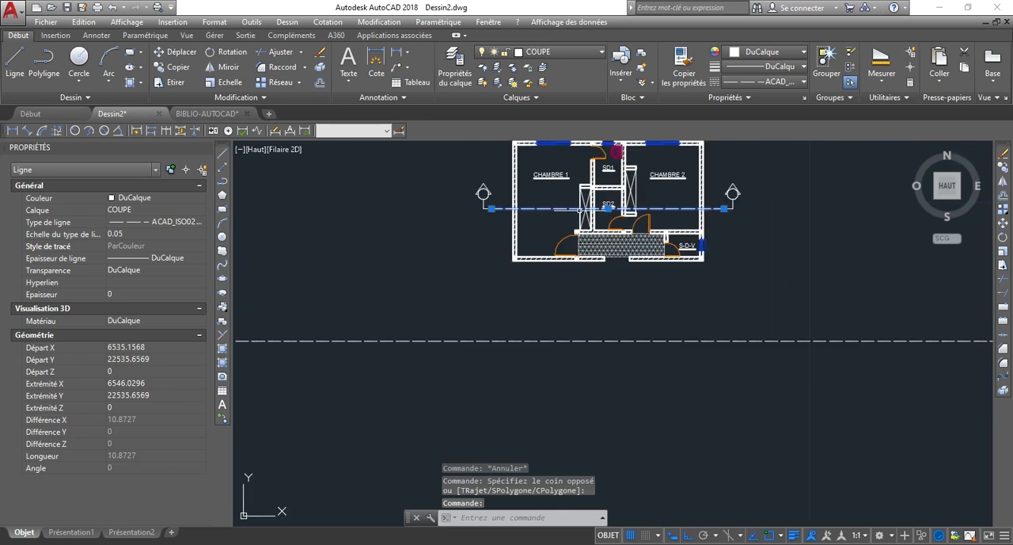
key(Escape)
click(486, 443)
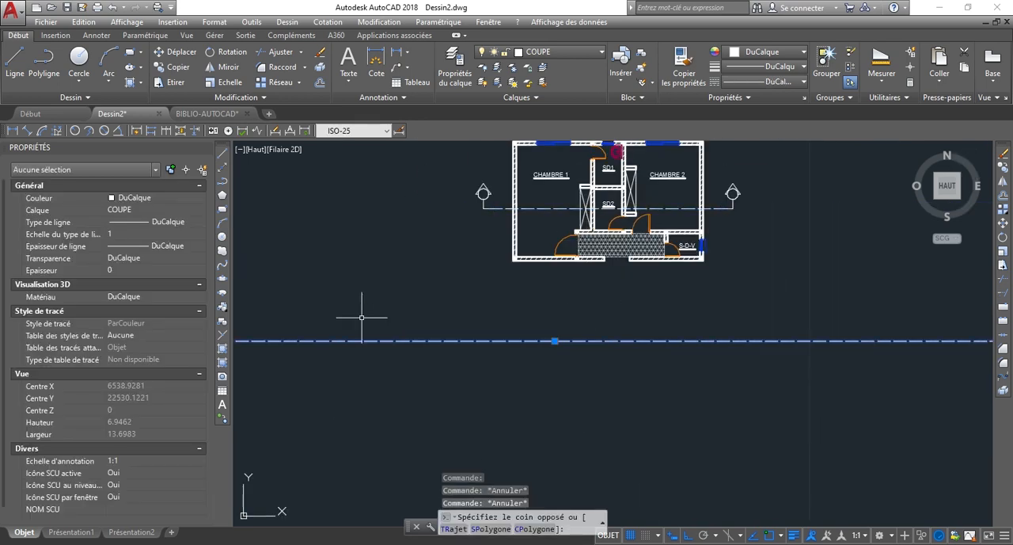
click(362, 317)
key(Delete)
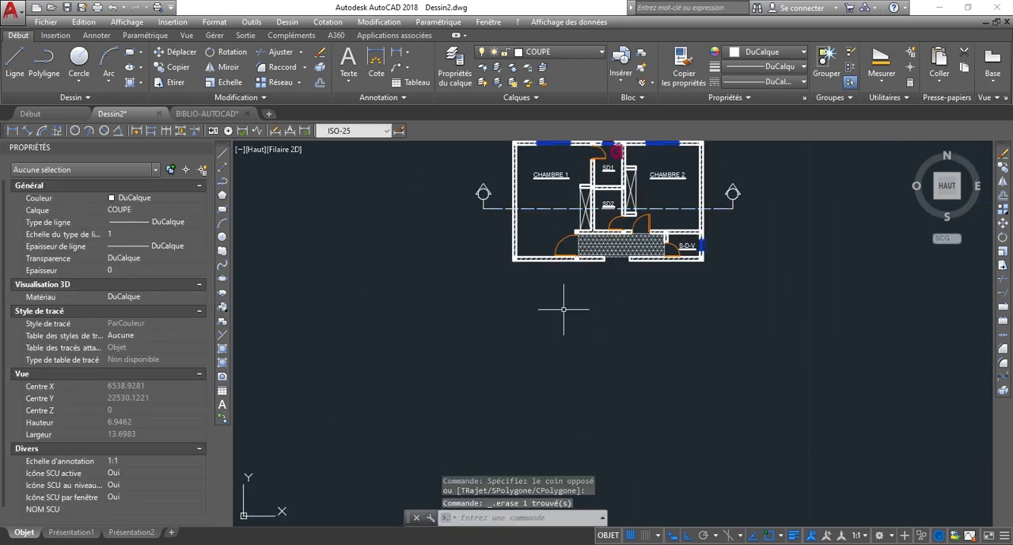
Examine the dashed cutting line and both section marks across the plan at several zoom levels.
scroll(563, 309, down, 2)
scroll(496, 232, up, 4)
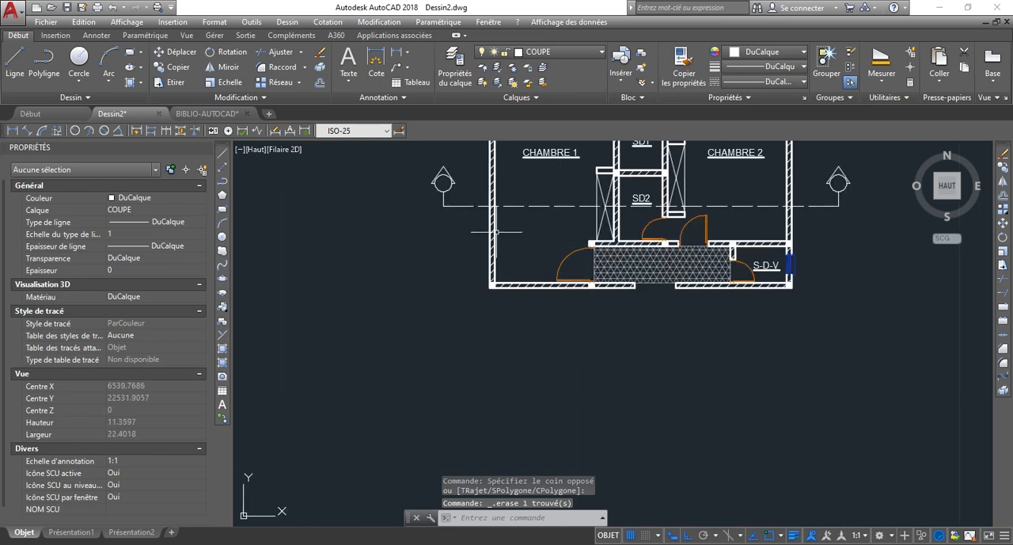
scroll(497, 232, up, 2)
scroll(496, 228, down, 4)
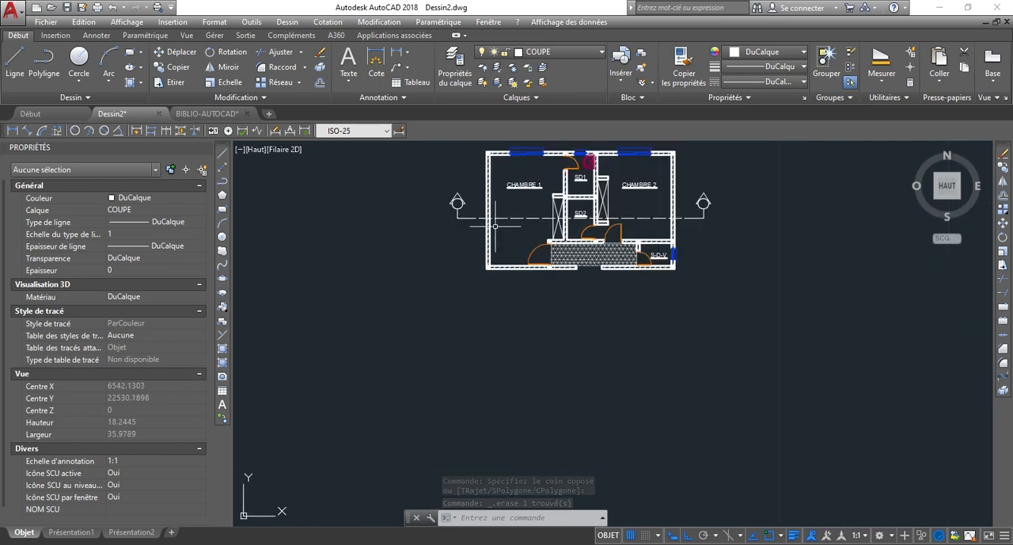
scroll(496, 226, down, 7)
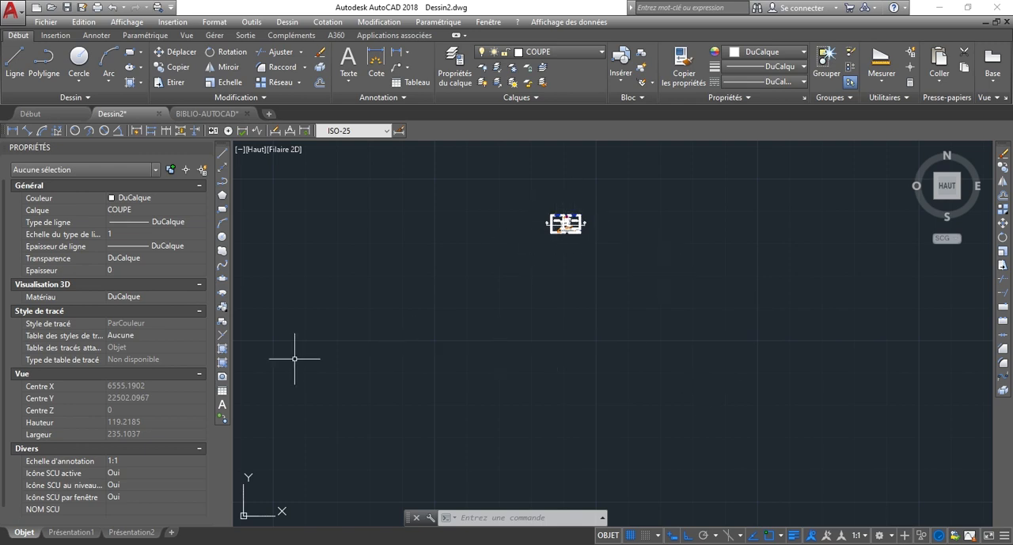
scroll(569, 220, up, 9)
scroll(503, 348, up, 5)
scroll(503, 332, down, 5)
scroll(498, 281, up, 3)
scroll(498, 278, down, 2)
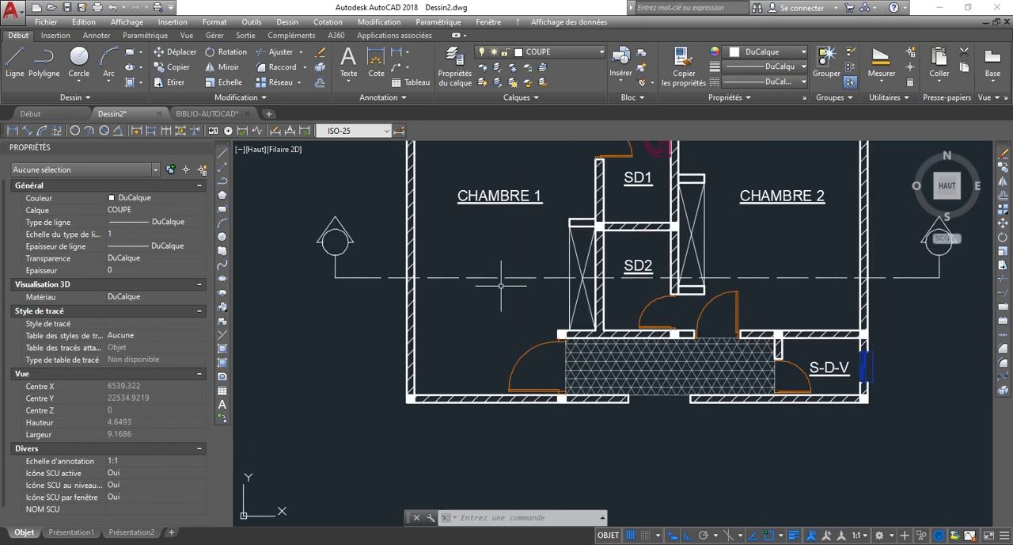
scroll(525, 285, down, 3)
scroll(748, 279, up, 3)
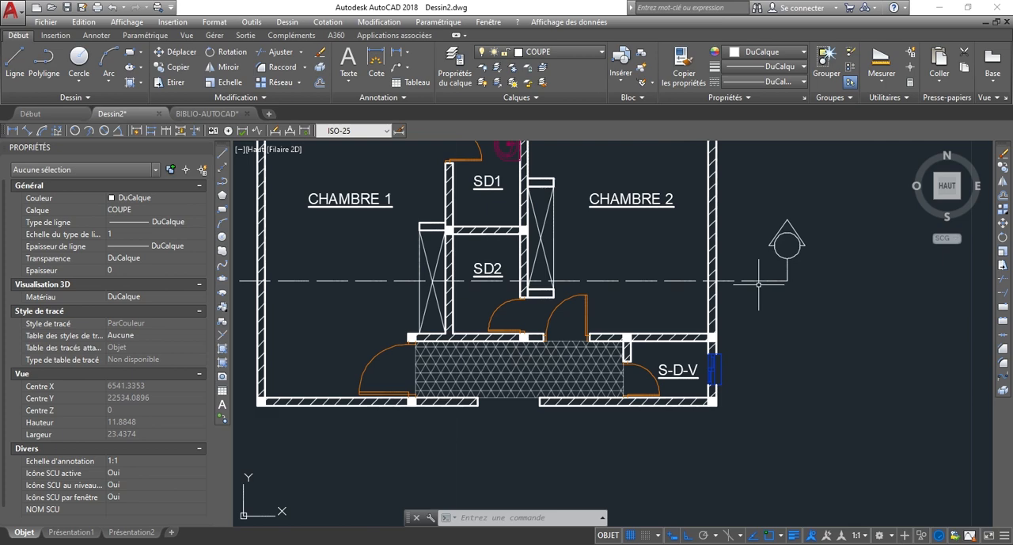
scroll(792, 301, down, 3)
scroll(453, 250, up, 3)
scroll(408, 287, up, 4)
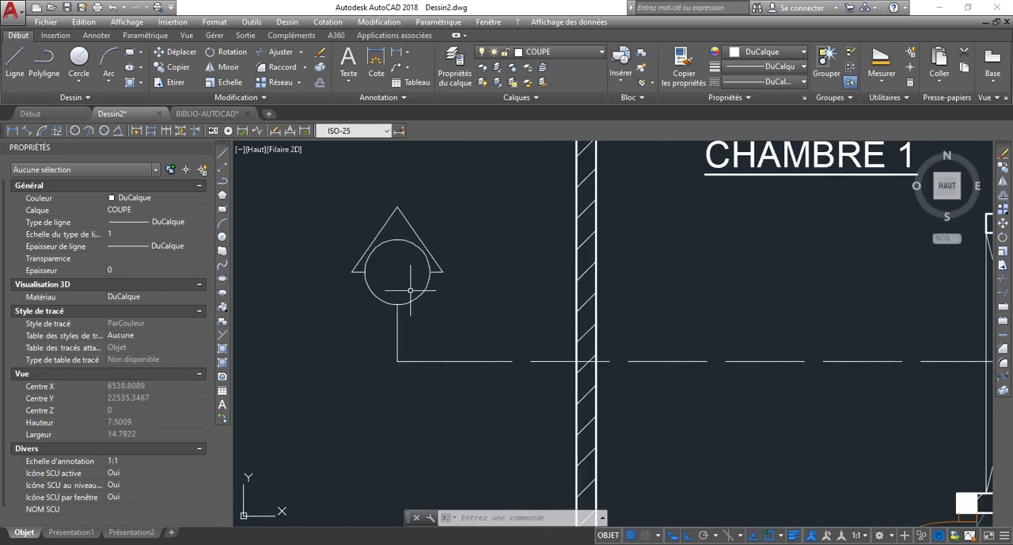
scroll(413, 349, down, 2)
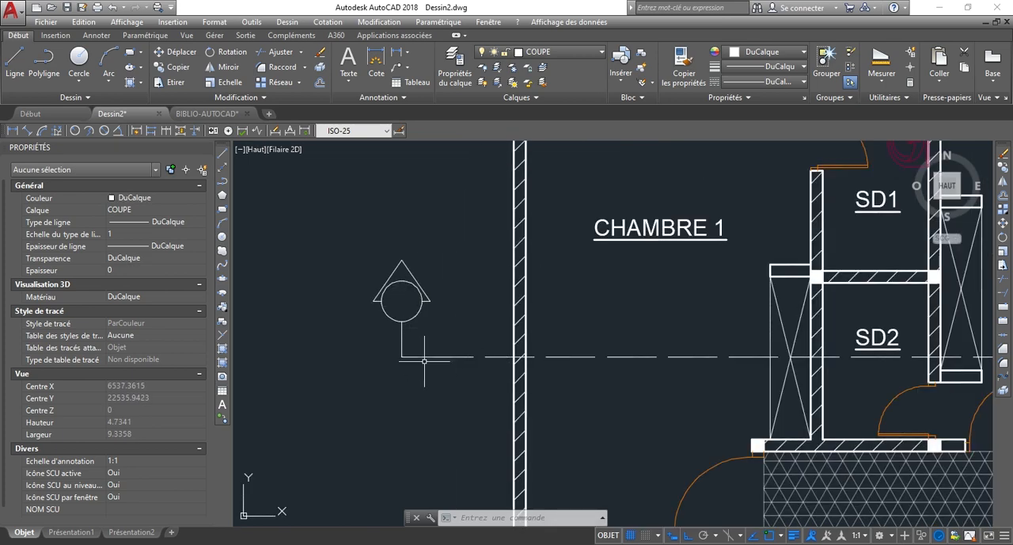
scroll(425, 360, down, 3)
scroll(430, 325, up, 2)
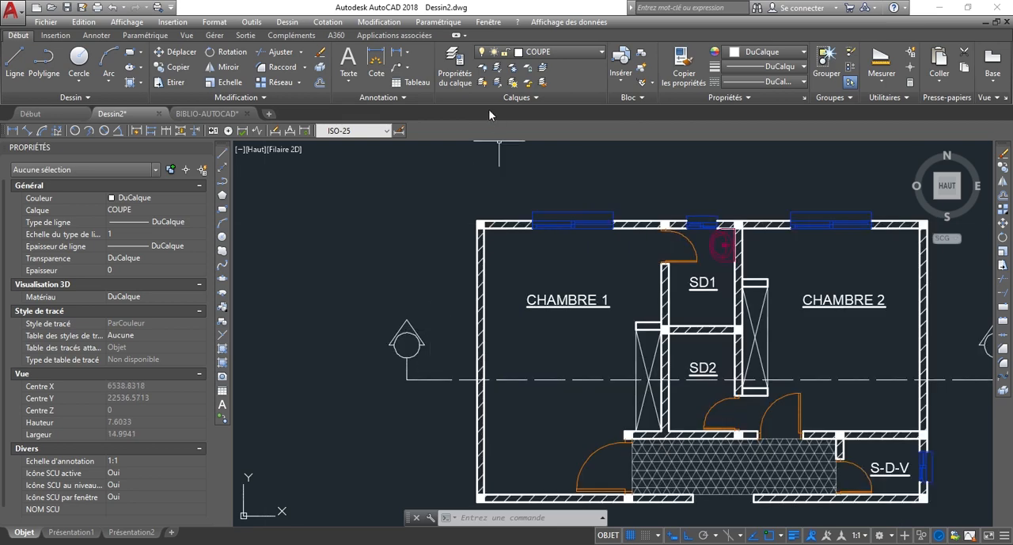
Change the COUPE layer's colour to green, index colour 102.
click(542, 53)
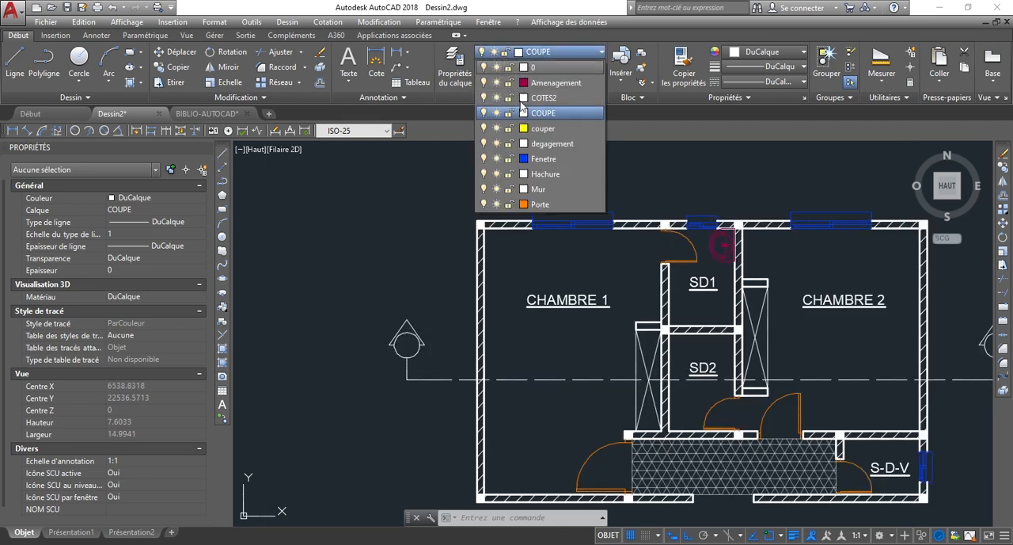
click(523, 114)
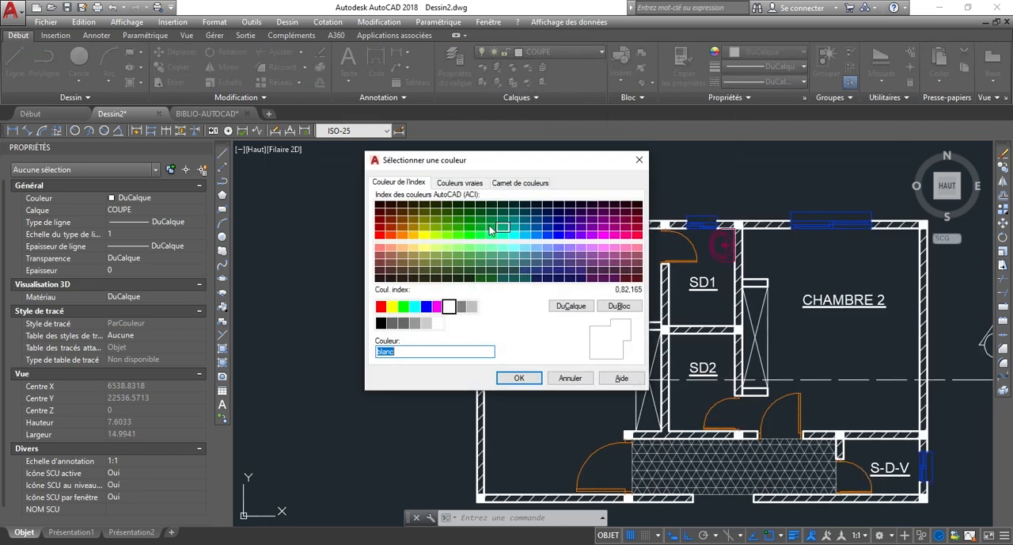
click(479, 229)
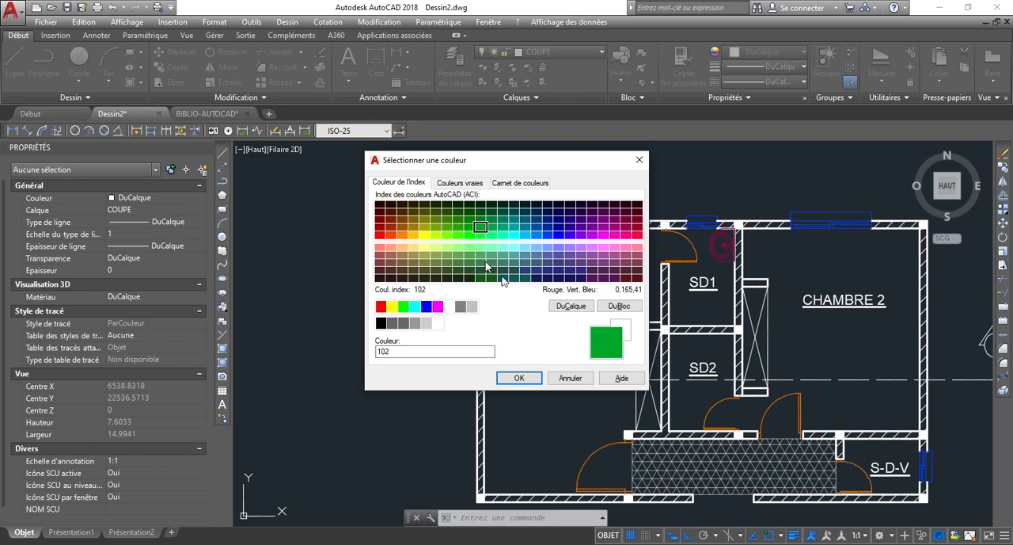
click(529, 377)
scroll(394, 258, down, 2)
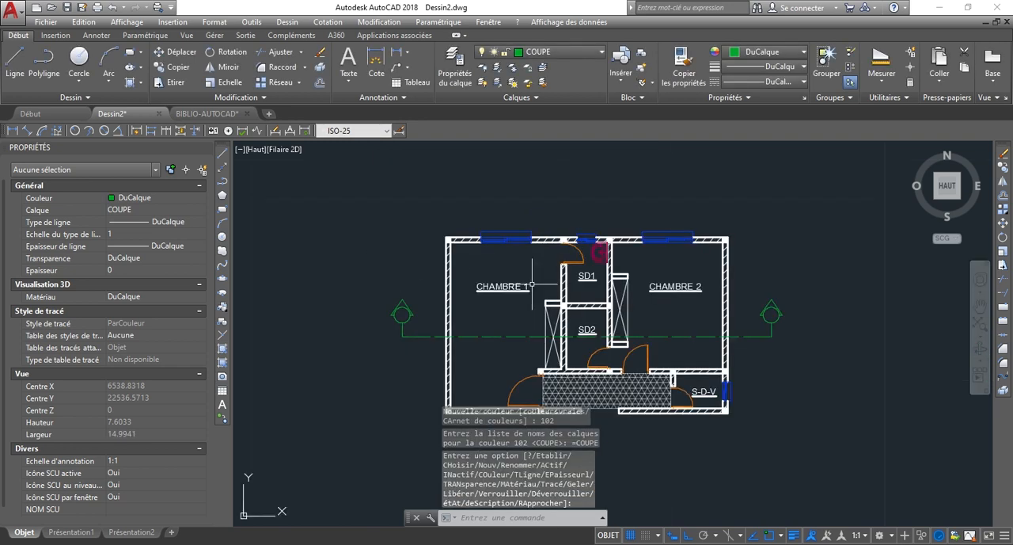
Copy the CHAMBRE 1 label out of the room onto the left section mark.
scroll(412, 318, up, 5)
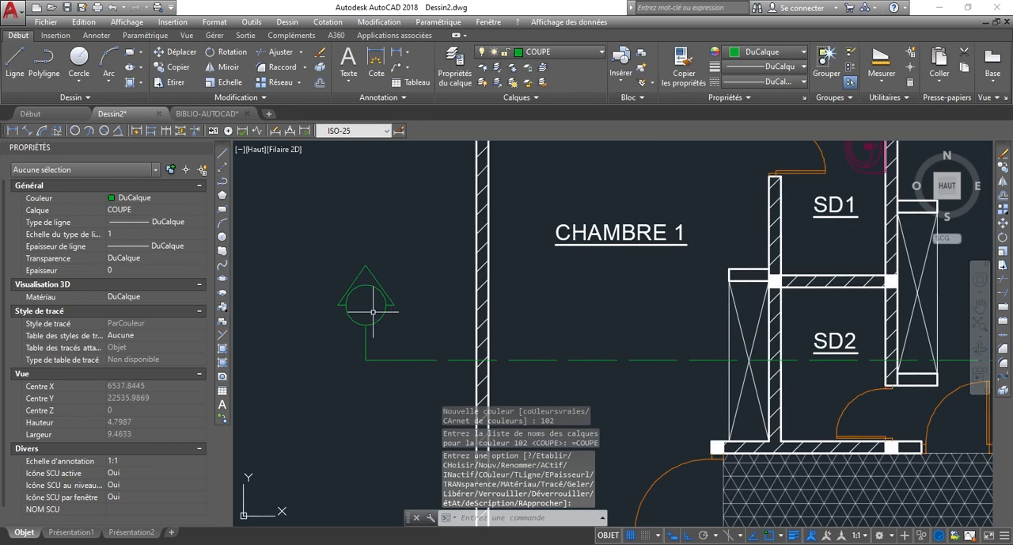
scroll(442, 298, down, 3)
click(637, 225)
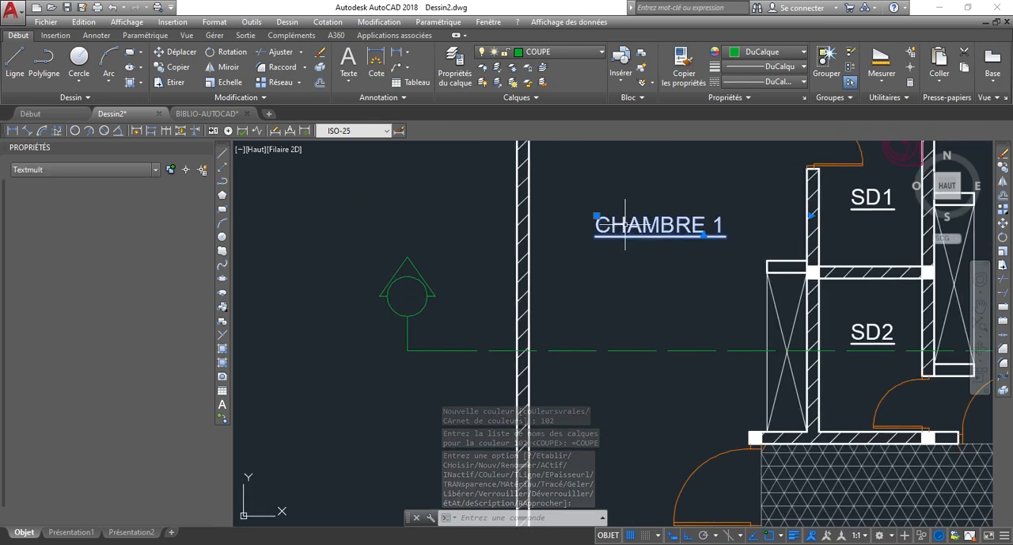
text(o)
key(Return)
click(653, 256)
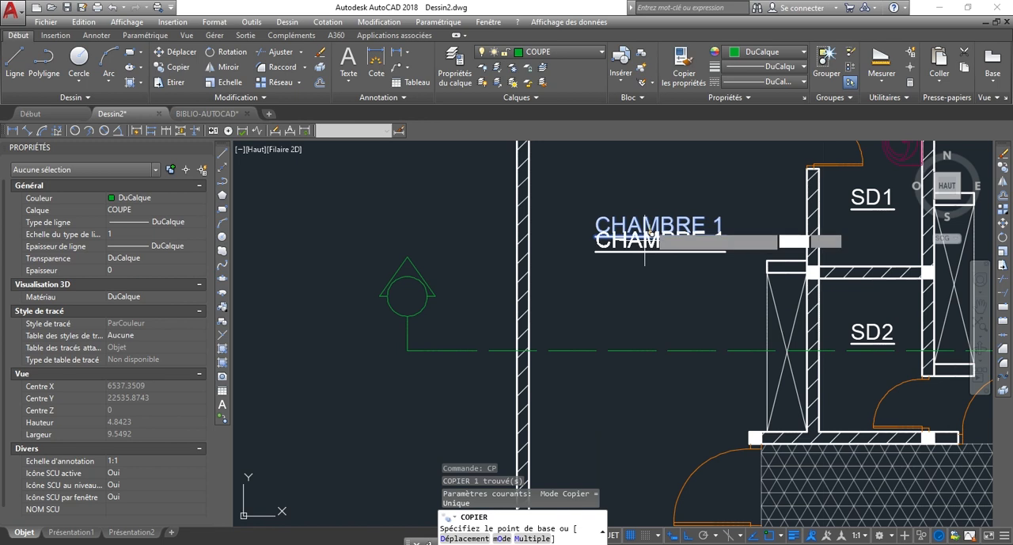
click(397, 275)
key(Escape)
key(Escape)
Replace the text of the copied CHAMBRE 1 label on the section mark with "A".
click(353, 279)
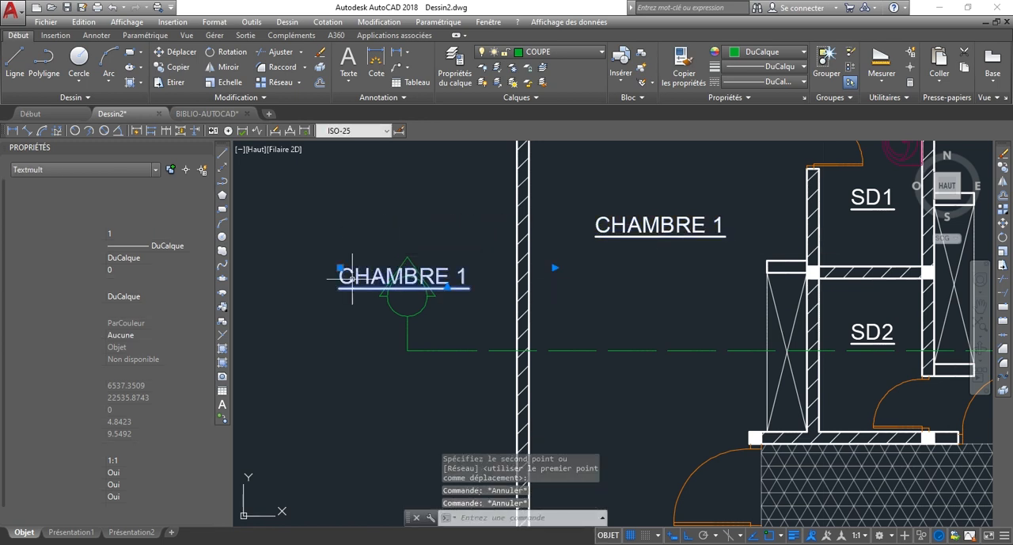
double_click(350, 278)
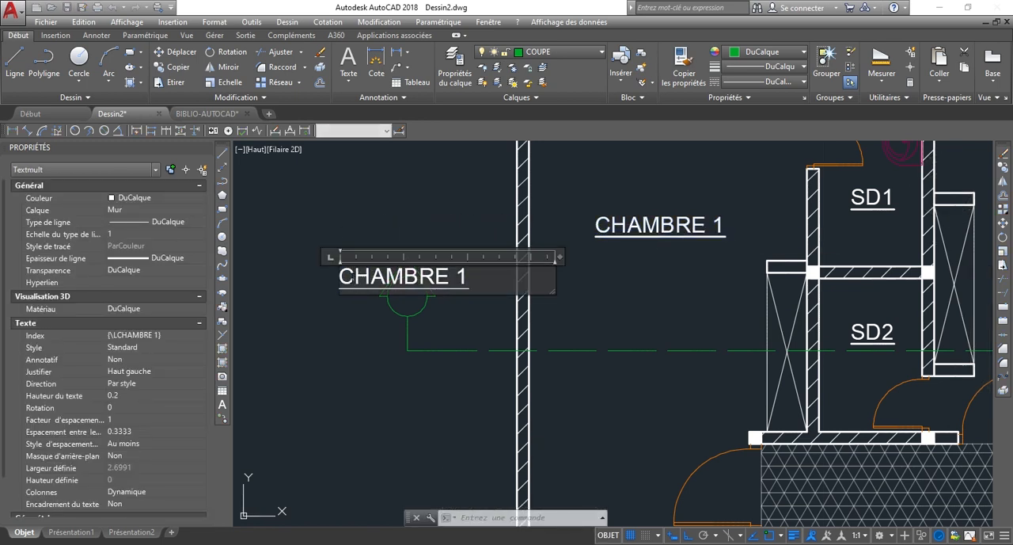
key(ctrl+a)
text(a)
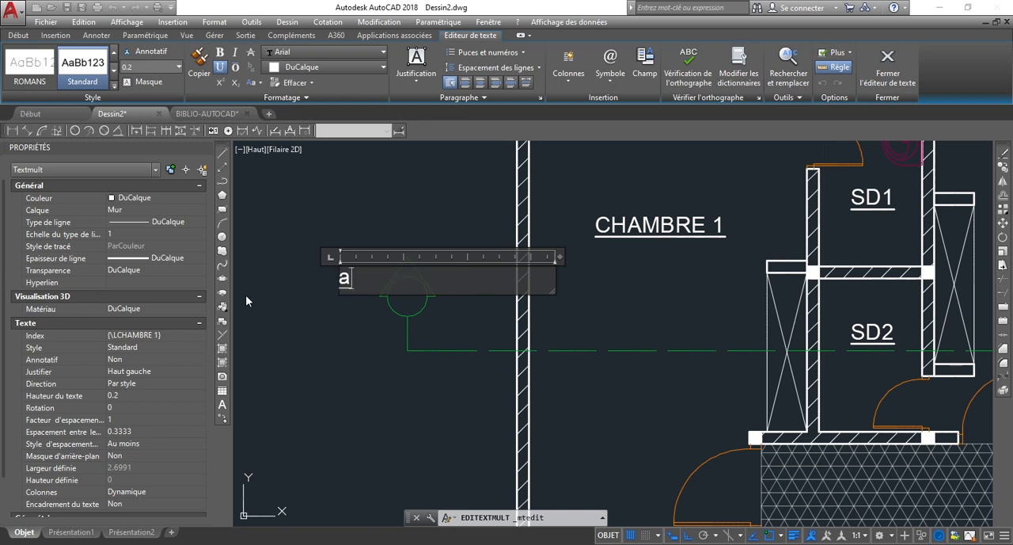
key(BackSpace)
text(A)
click(300, 243)
Remove the underline from the letter A beside the left section mark.
scroll(347, 281, up, 4)
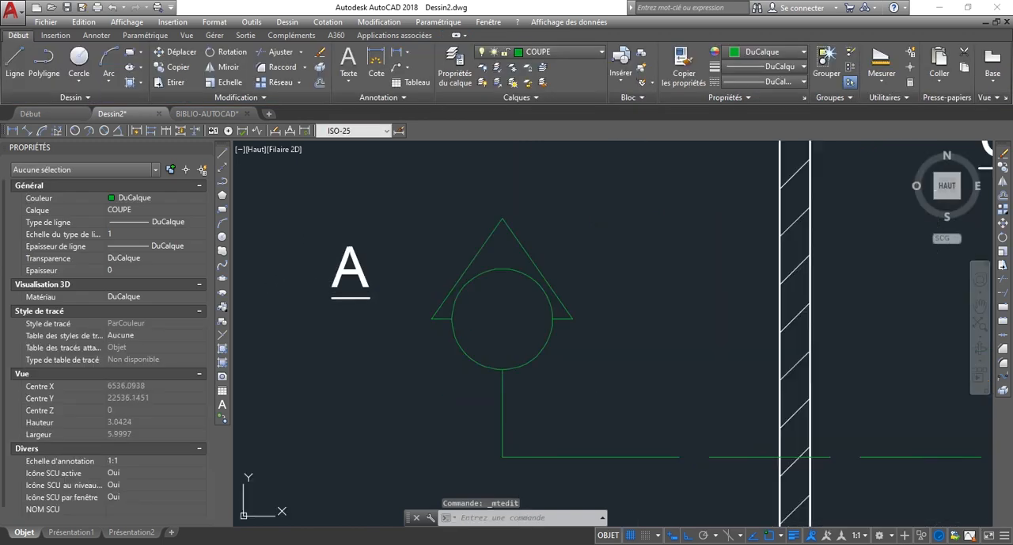
click(354, 268)
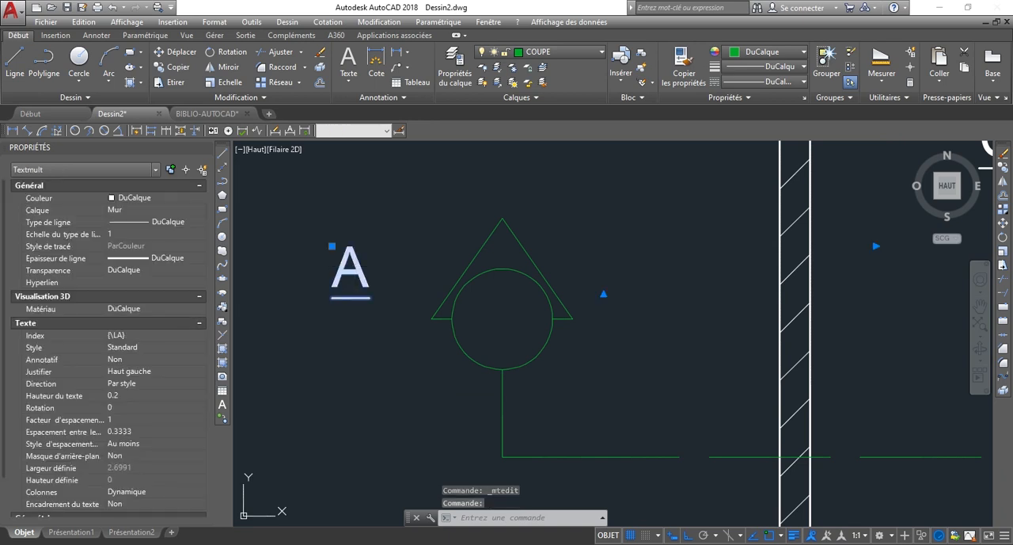
double_click(368, 292)
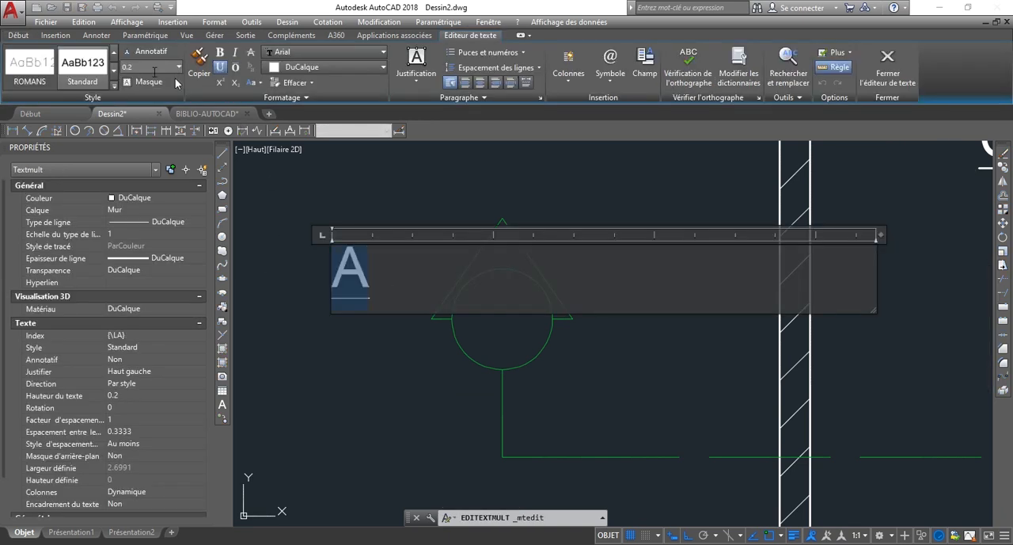
click(372, 372)
Turn off Ortho and move the letter A to the centre of the left section mark's circle.
scroll(374, 364, up, 3)
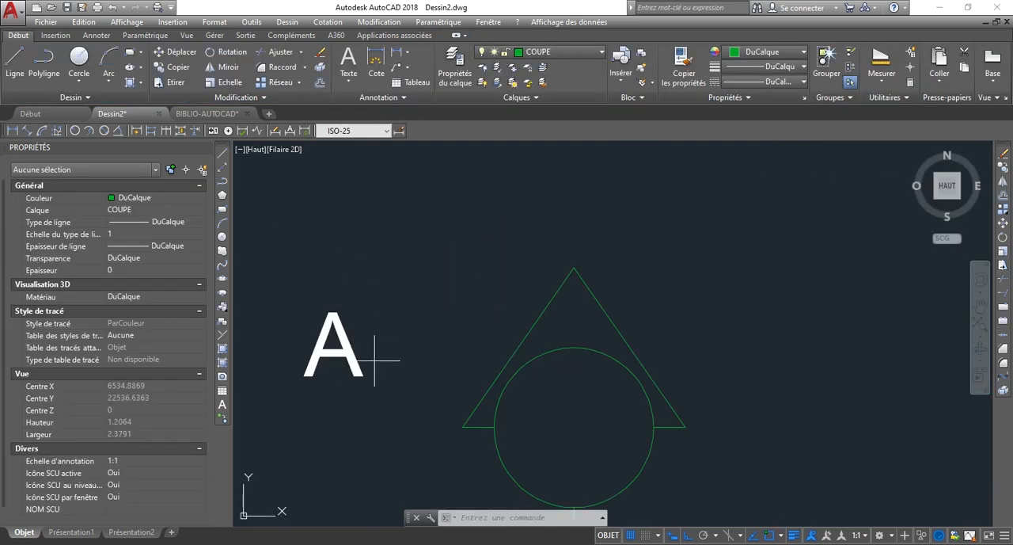
click(373, 358)
click(344, 285)
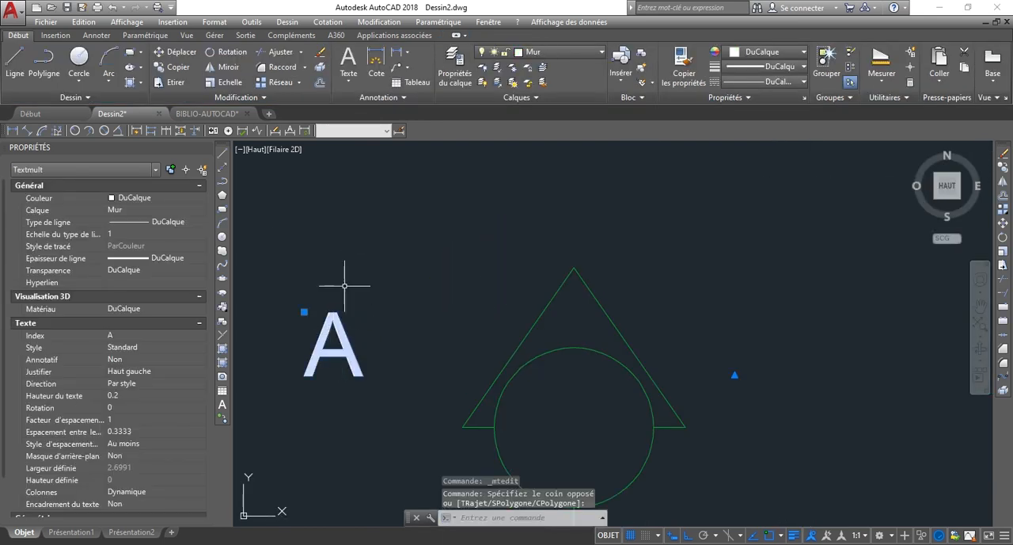
click(304, 312)
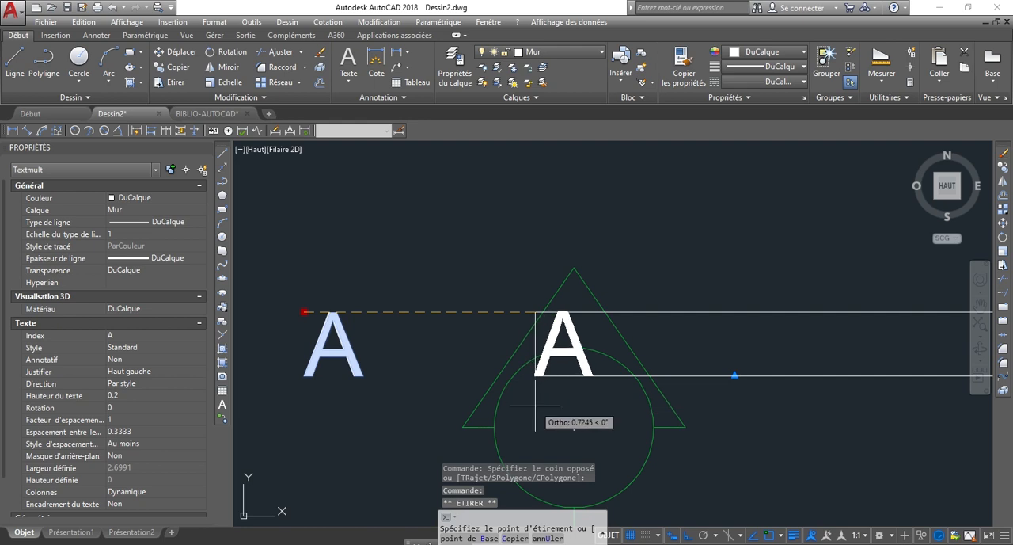
key(F8)
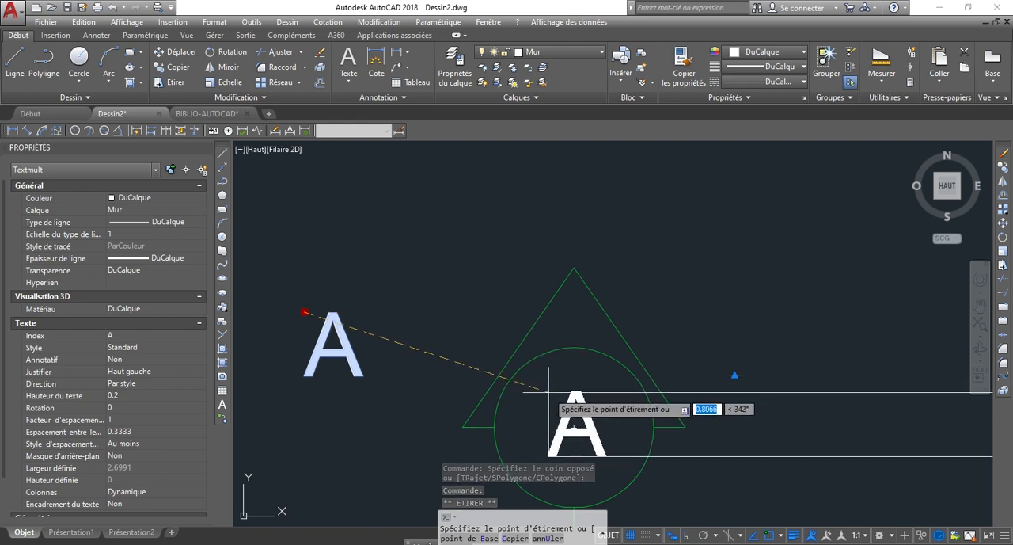
click(547, 391)
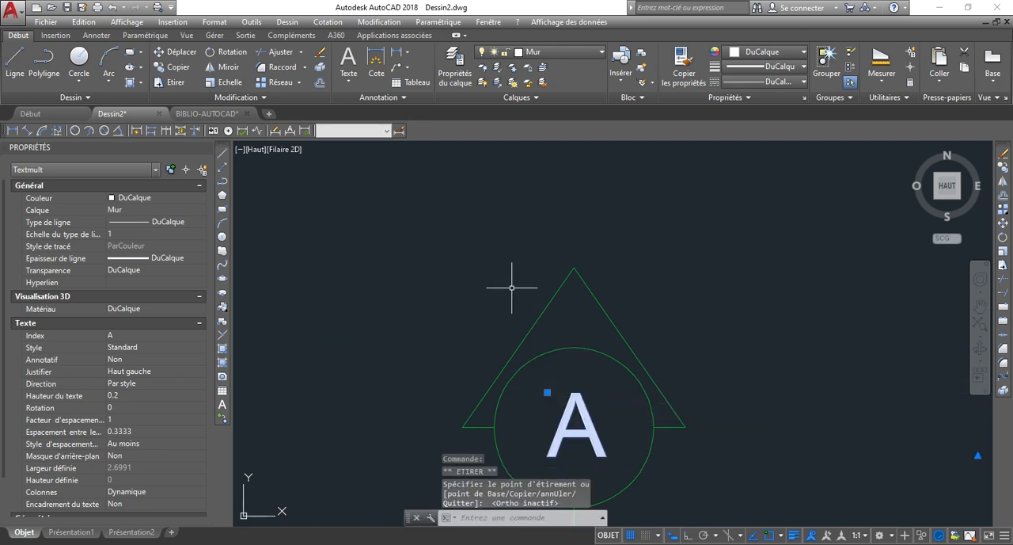
scroll(511, 287, down, 8)
key(Escape)
Copy the letter A into the right section mark's circle, using the triangles' apexes as base and destination points.
scroll(581, 344, up, 5)
click(507, 350)
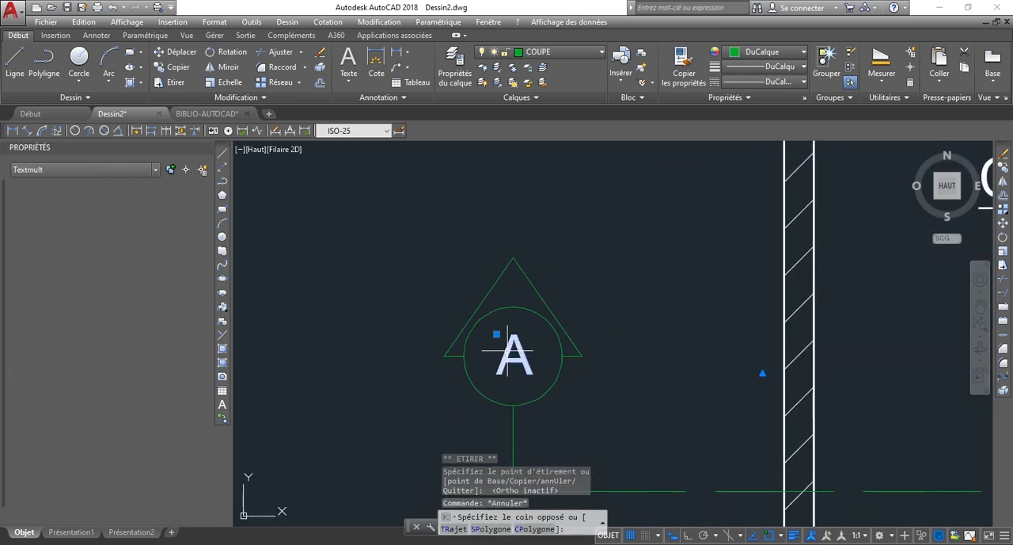
click(510, 353)
text(CP)
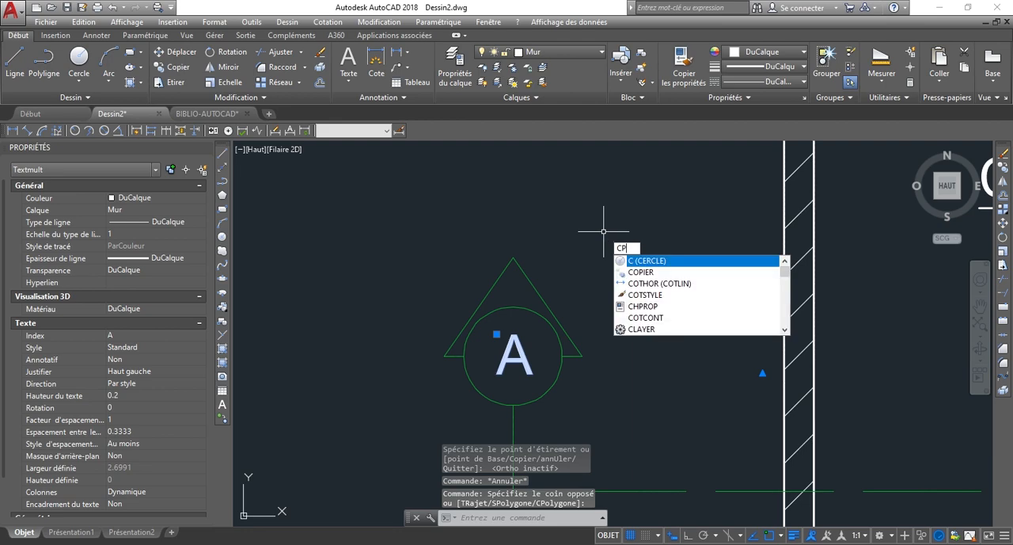
key(Return)
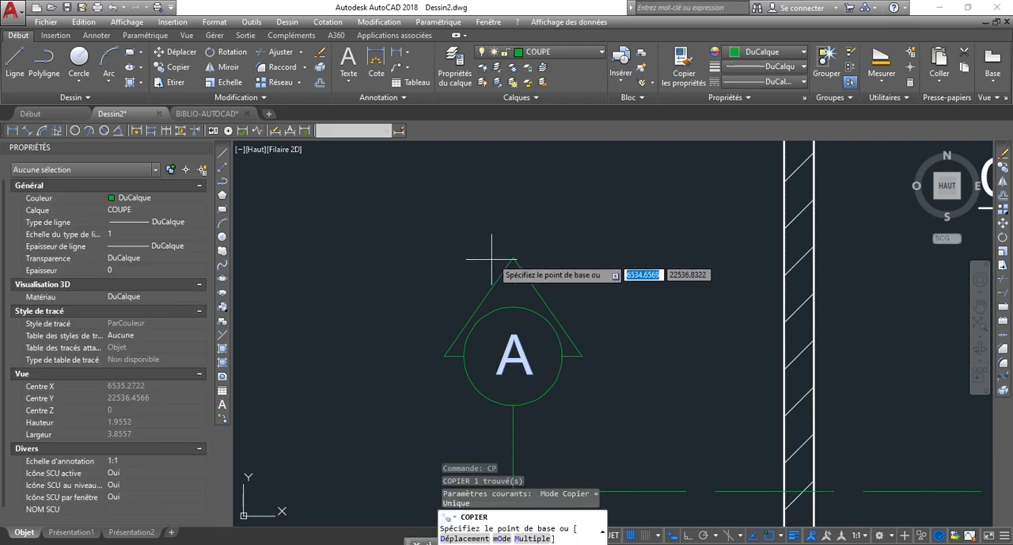
click(515, 255)
scroll(506, 261, down, 6)
scroll(549, 260, up, 8)
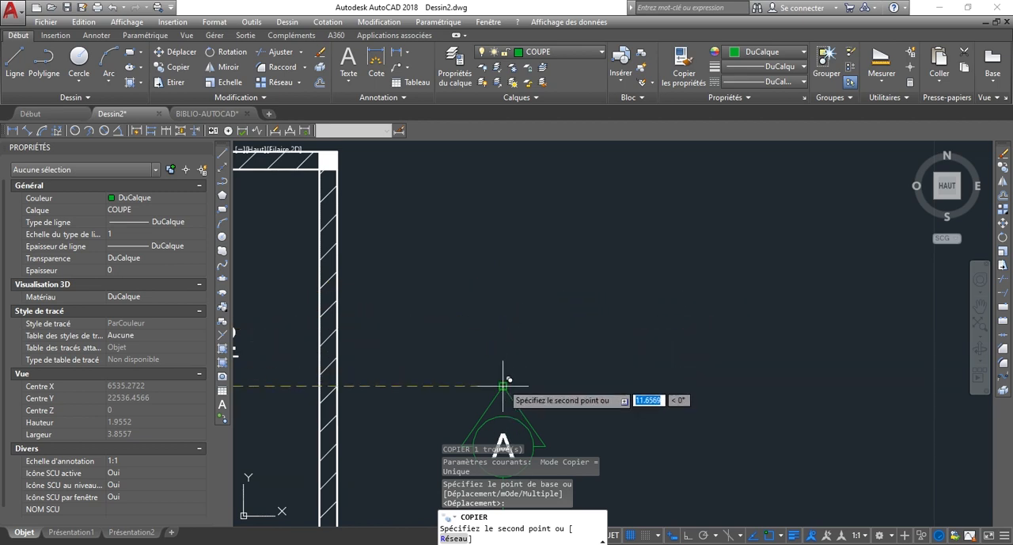
key(Escape)
scroll(509, 380, down, 5)
scroll(584, 323, down, 2)
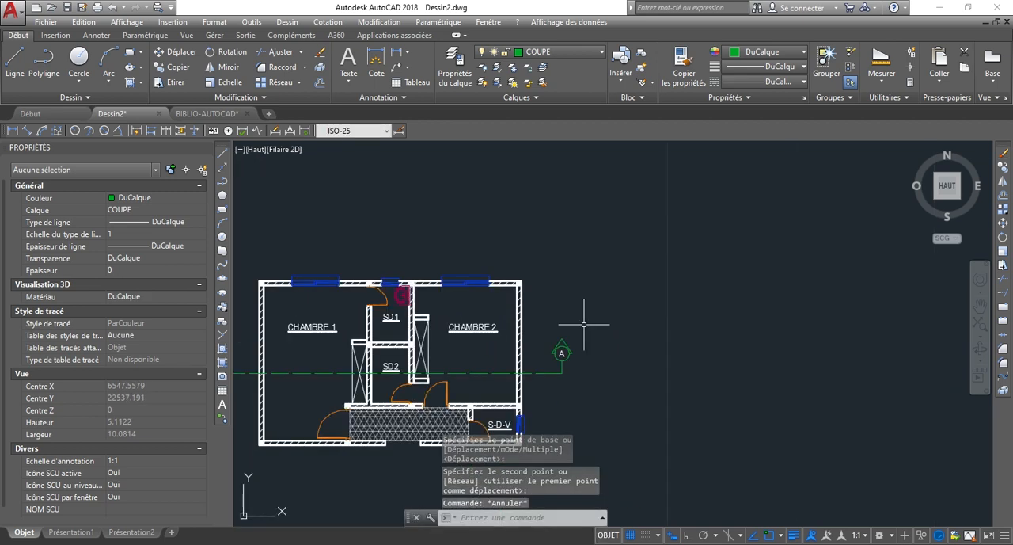
scroll(608, 346, down, 3)
scroll(398, 351, up, 6)
scroll(451, 340, up, 3)
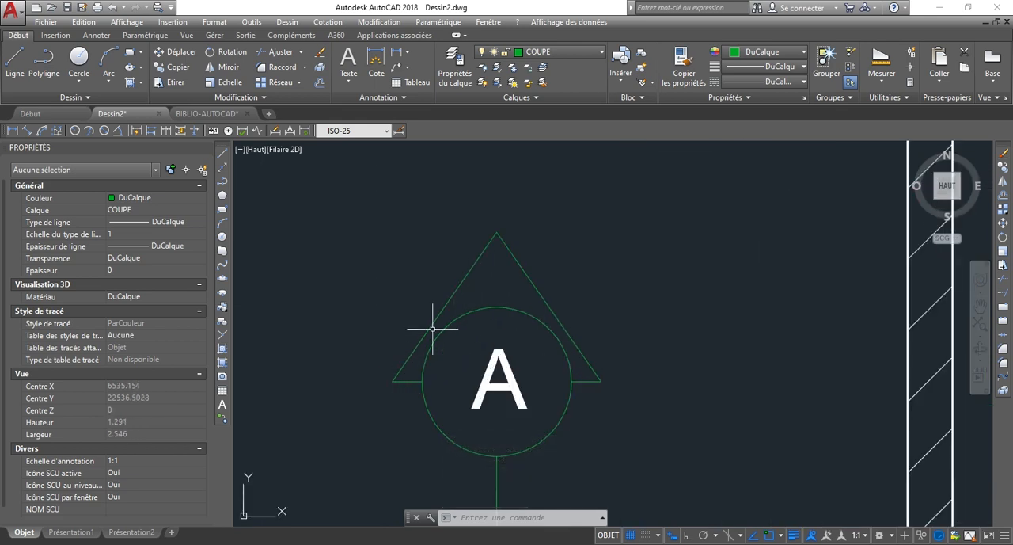
Fill the left section mark's triangle, outside the circle, with a SOLID hatch on the COUPE layer.
scroll(502, 285, up, 2)
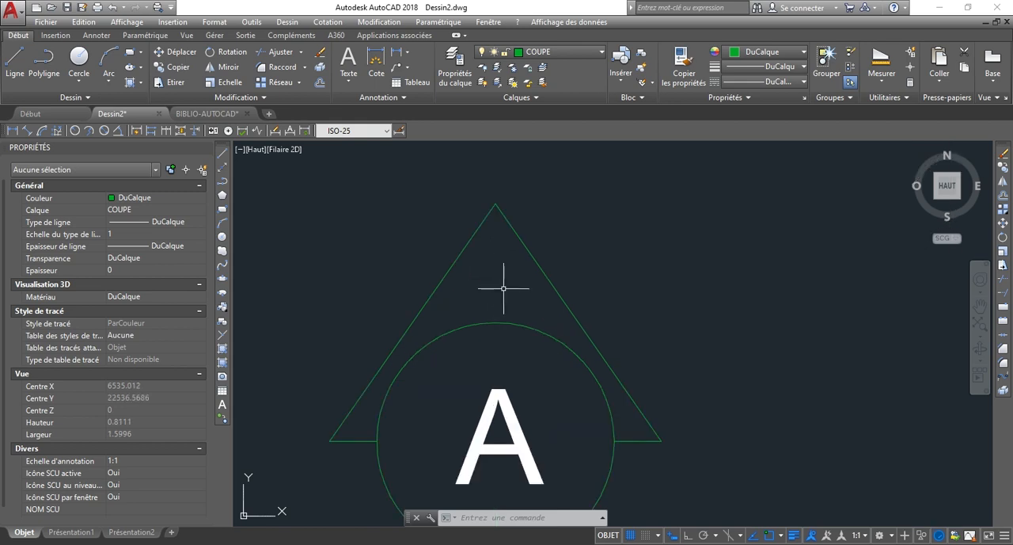
scroll(501, 285, down, 2)
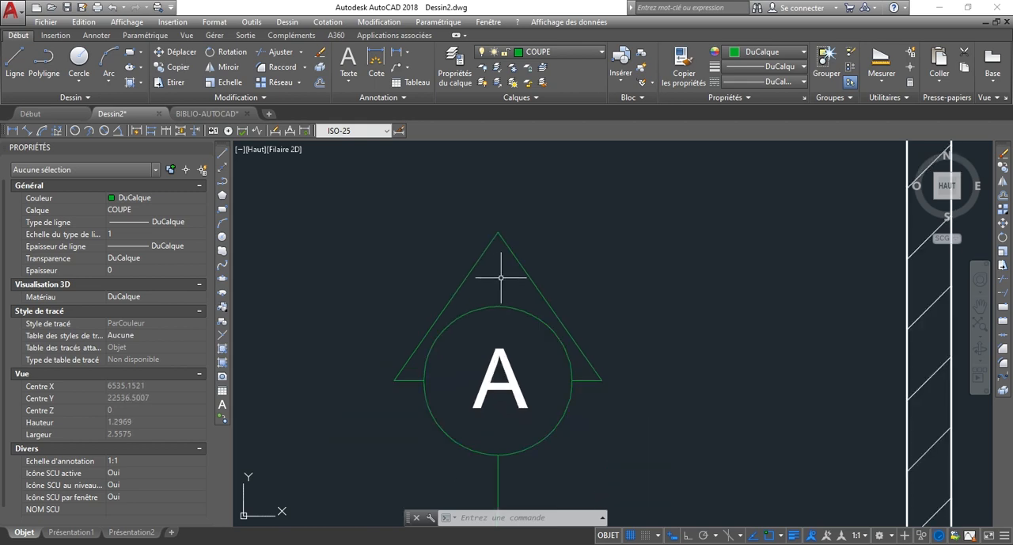
key(Return)
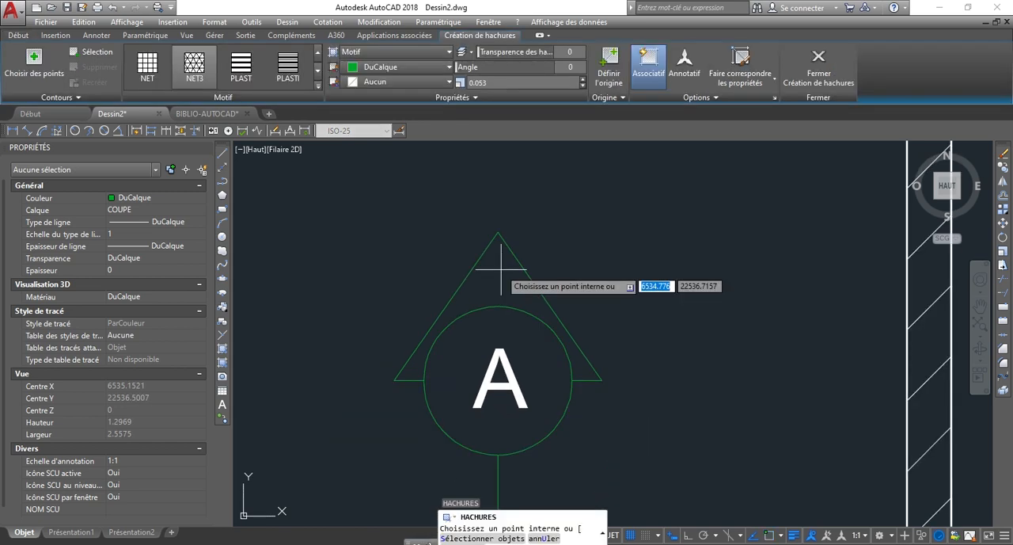
scroll(272, 71, up, 6)
scroll(515, 265, down, 4)
scroll(515, 265, down, 2)
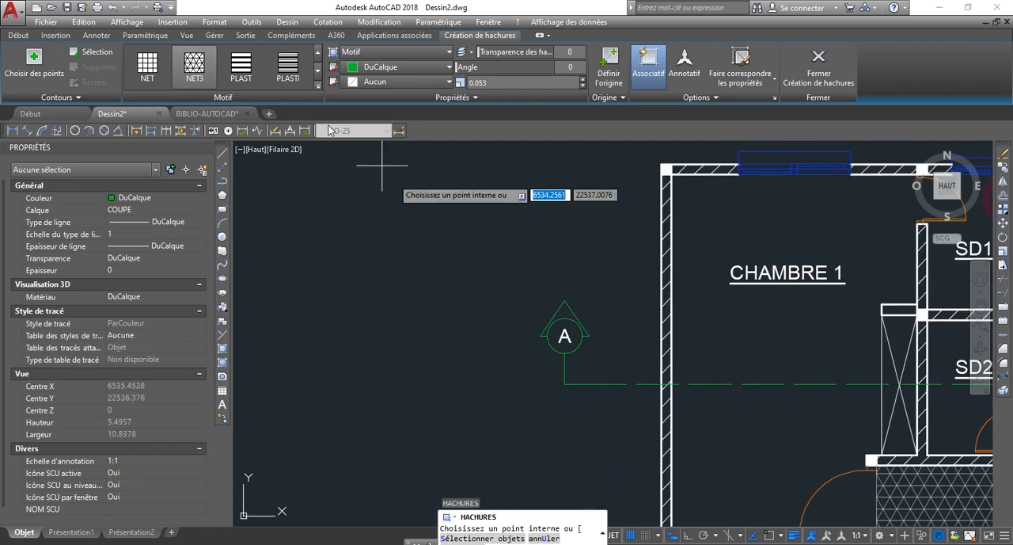
click(318, 82)
scroll(287, 119, up, 10)
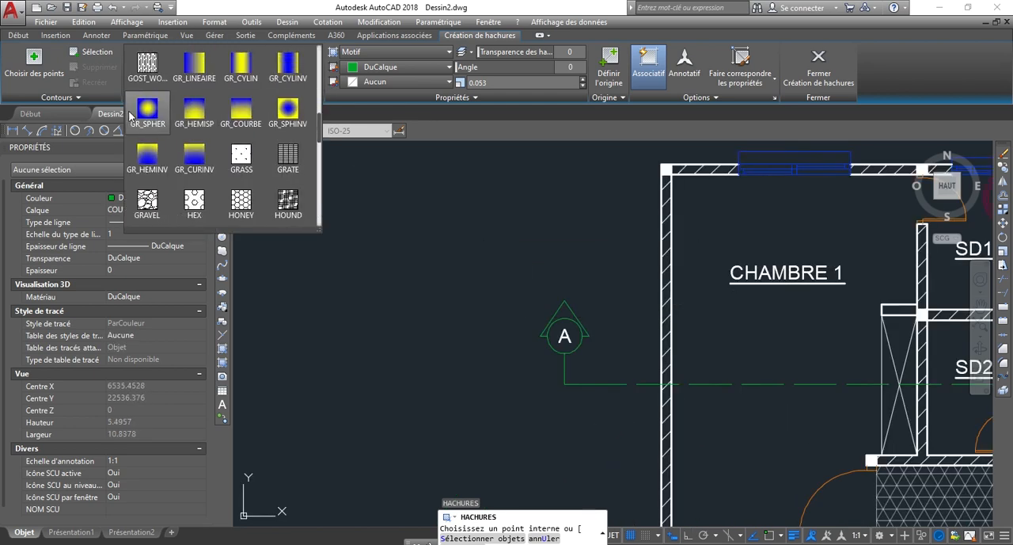
scroll(163, 122, up, 3)
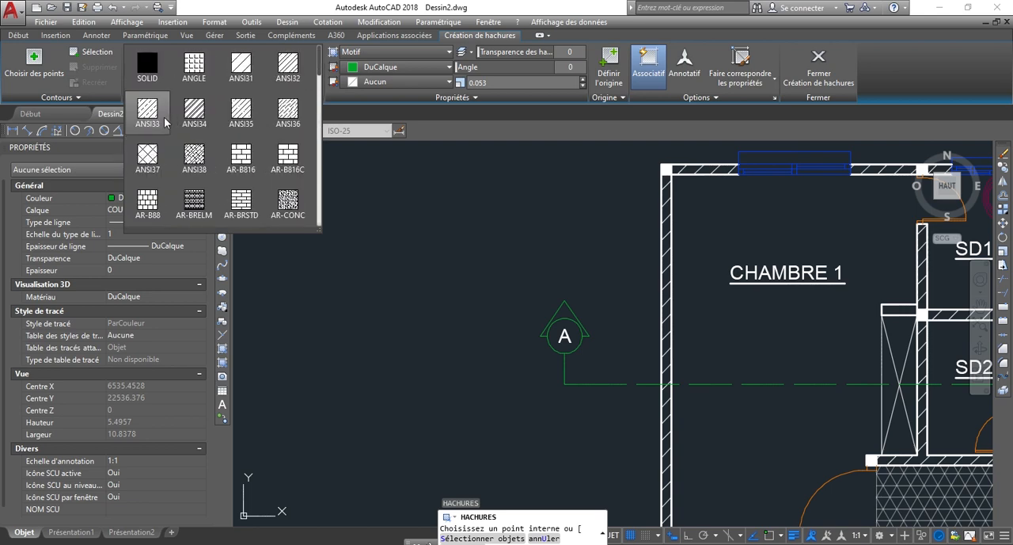
click(145, 67)
scroll(528, 290, up, 4)
scroll(645, 309, down, 2)
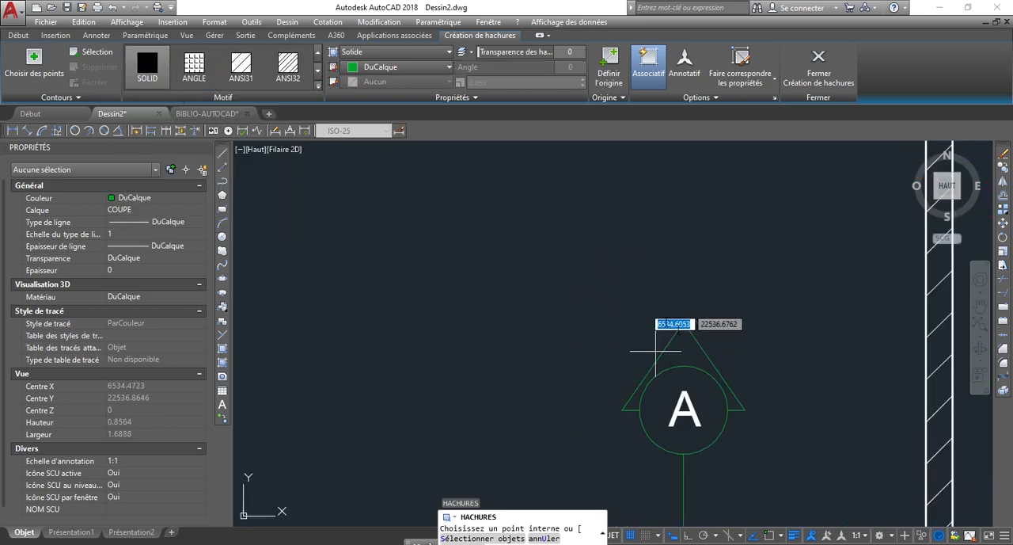
click(687, 339)
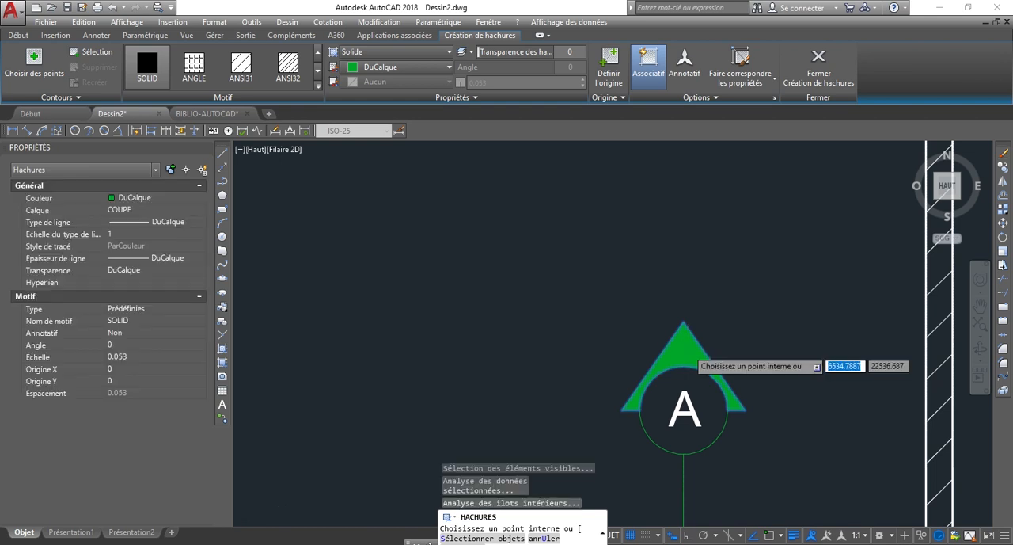
Add the same solid fill to the right section mark's triangle outside its circle and finish the hatch.
scroll(688, 349, down, 5)
middle_drag(687, 349, 555, 325)
scroll(475, 309, down, 4)
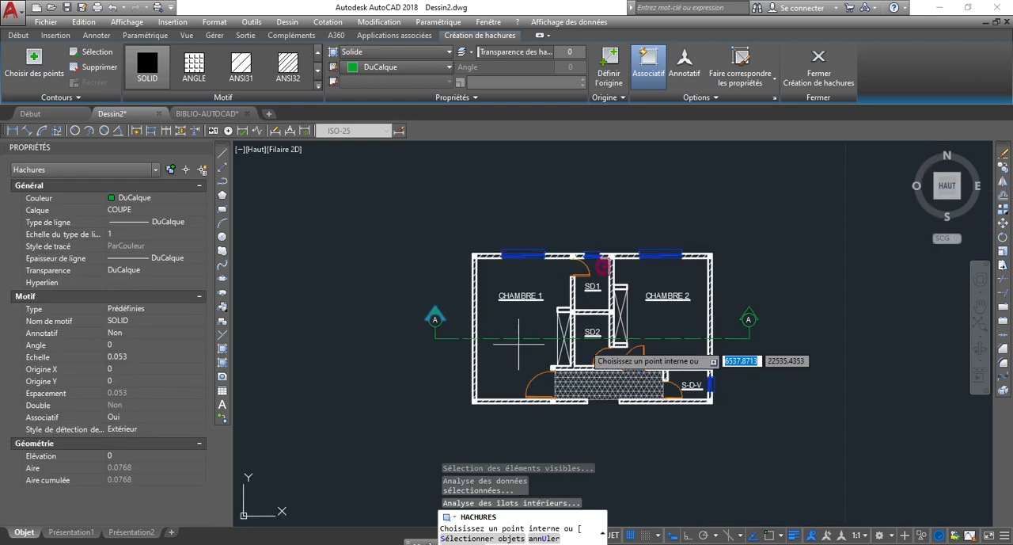
scroll(746, 351, up, 2)
scroll(737, 301, up, 8)
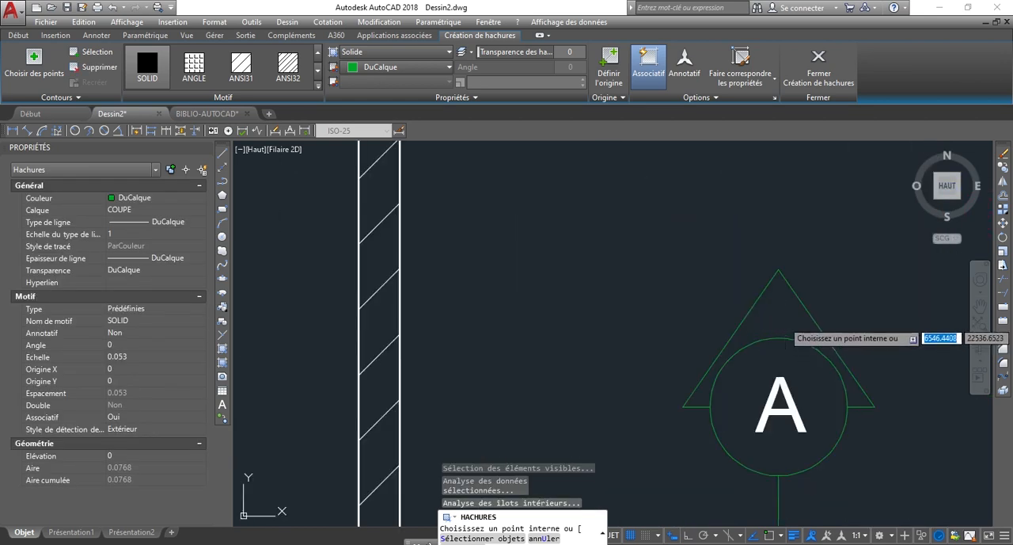
click(783, 318)
right_click(691, 238)
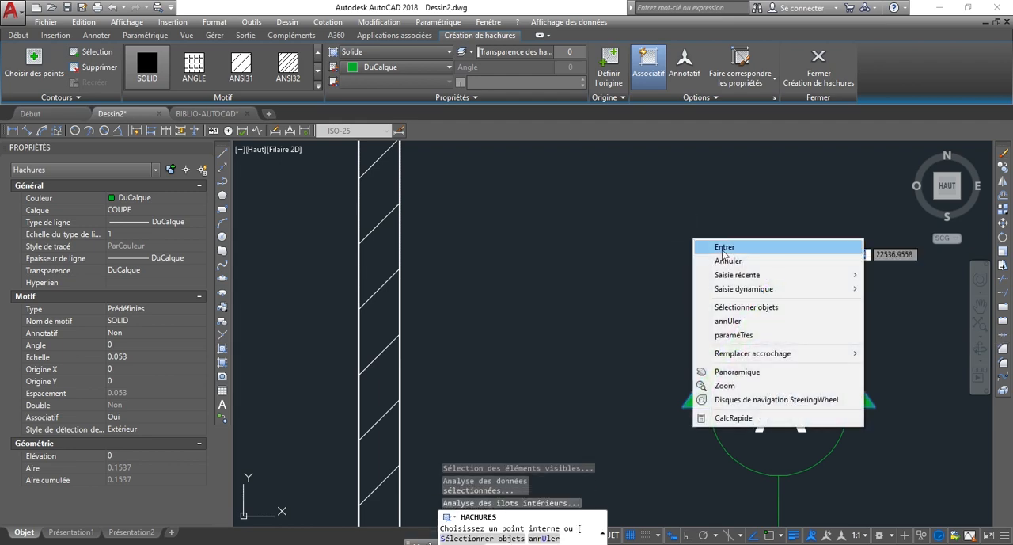
click(721, 247)
Review the whole floor plan, checking the room labels, the filled section marks and the dashed cutting line.
scroll(760, 333, down, 8)
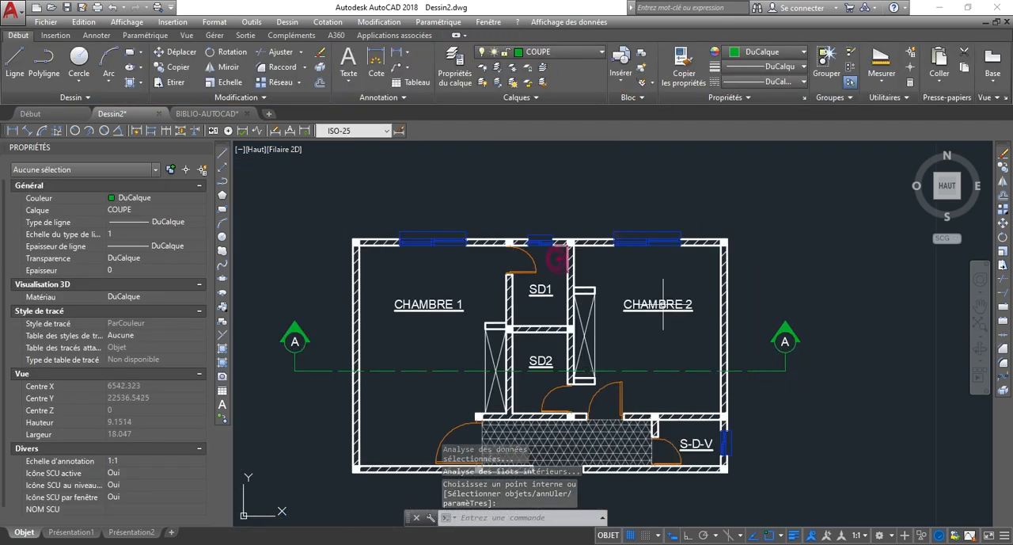
scroll(522, 237, down, 4)
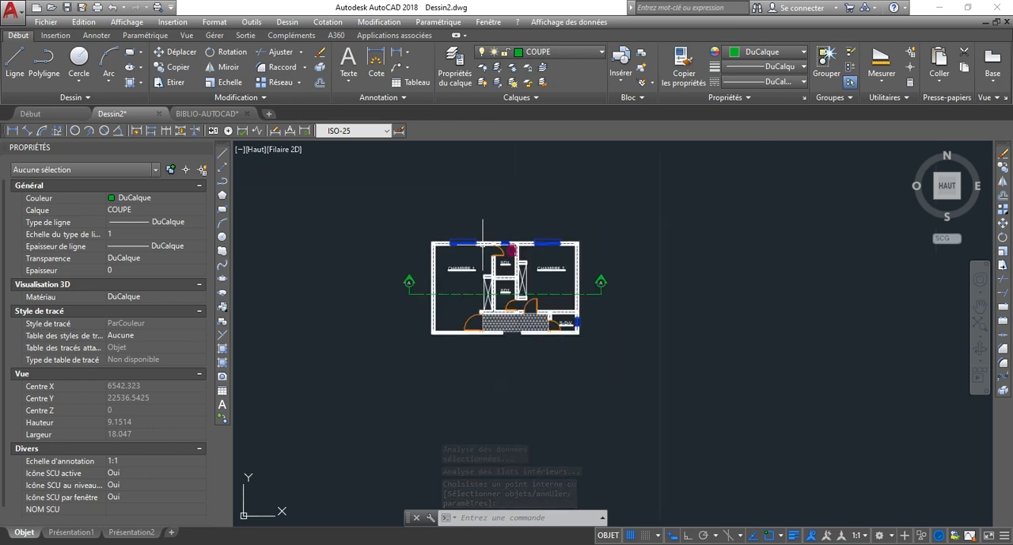
scroll(551, 228, up, 2)
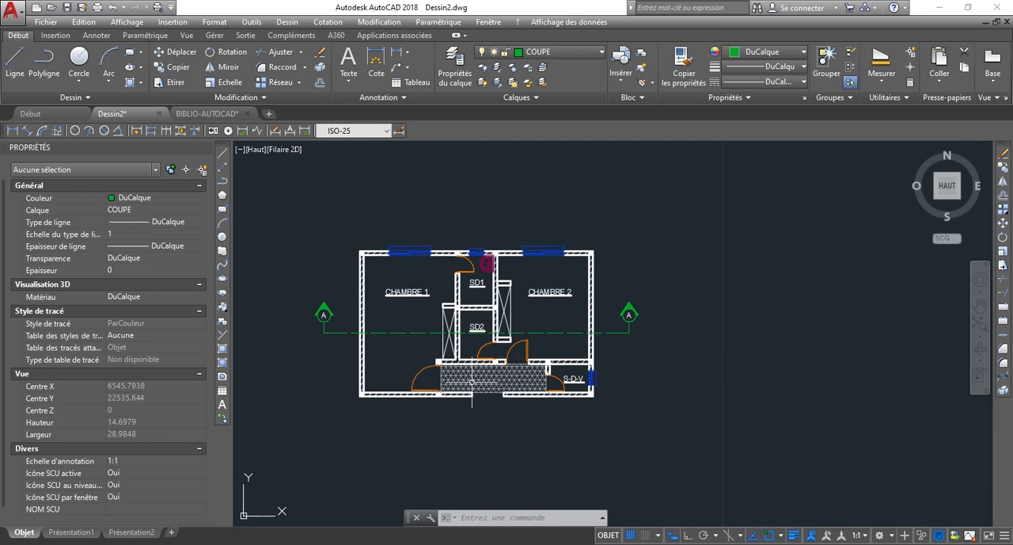
scroll(434, 301, up, 4)
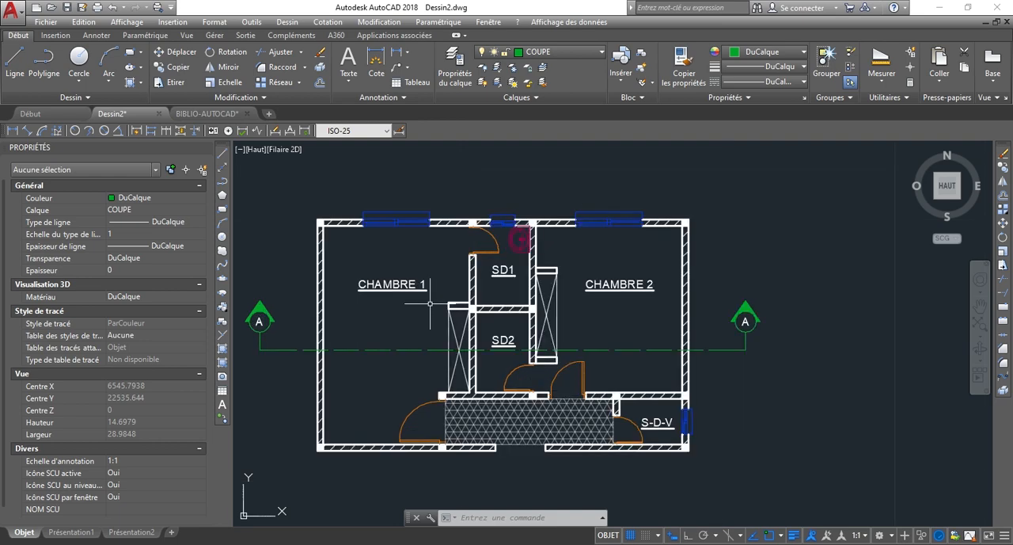
click(408, 303)
click(373, 264)
scroll(403, 243, down, 4)
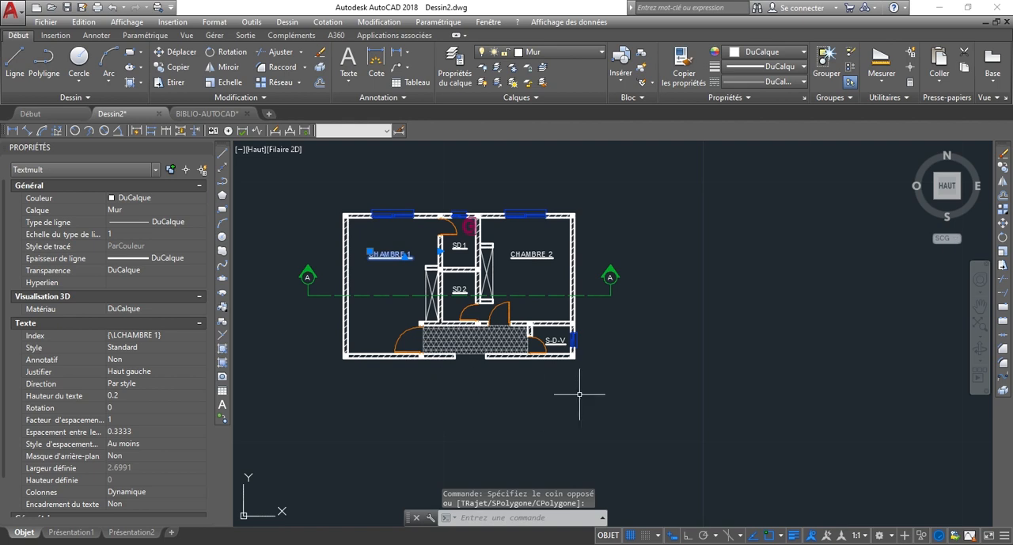
key(Escape)
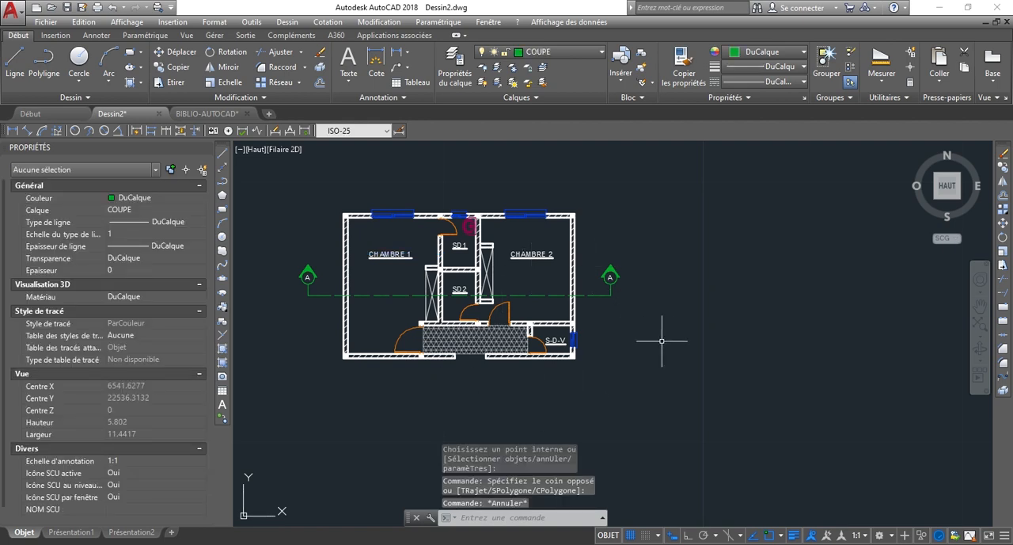
scroll(525, 348, up, 2)
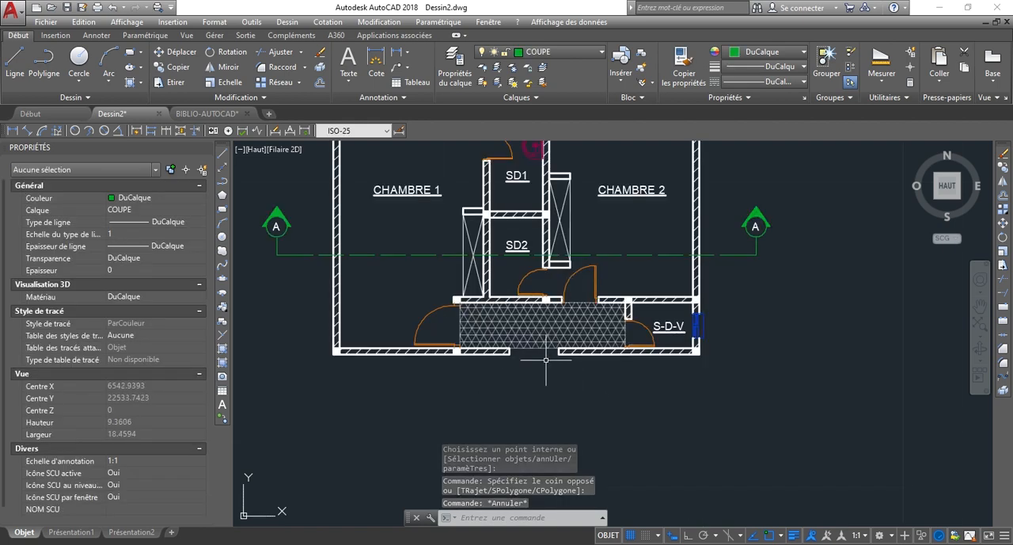
scroll(534, 380, down, 4)
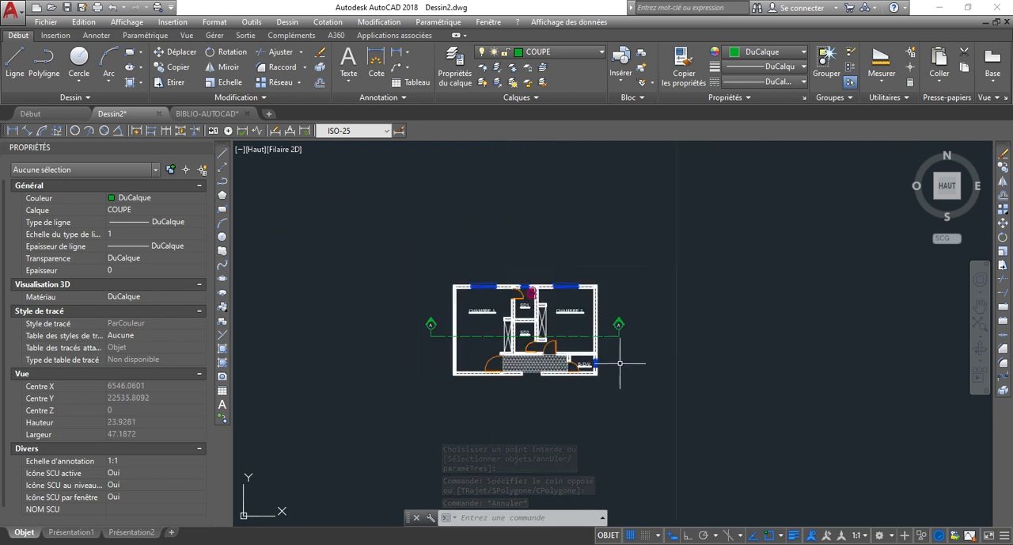
scroll(602, 290, up, 2)
scroll(678, 301, up, 1)
scroll(678, 301, down, 2)
scroll(674, 337, up, 3)
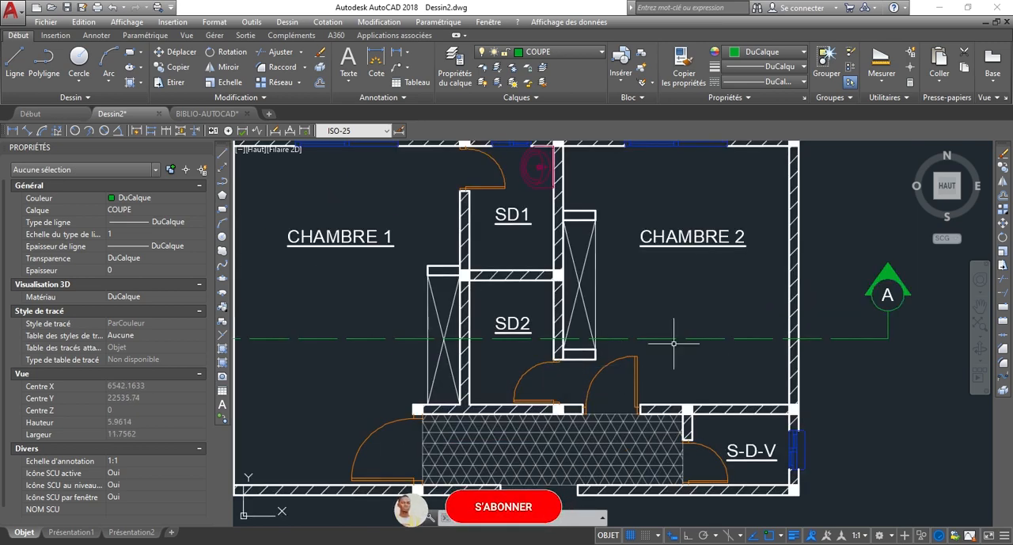
scroll(772, 345, down, 1)
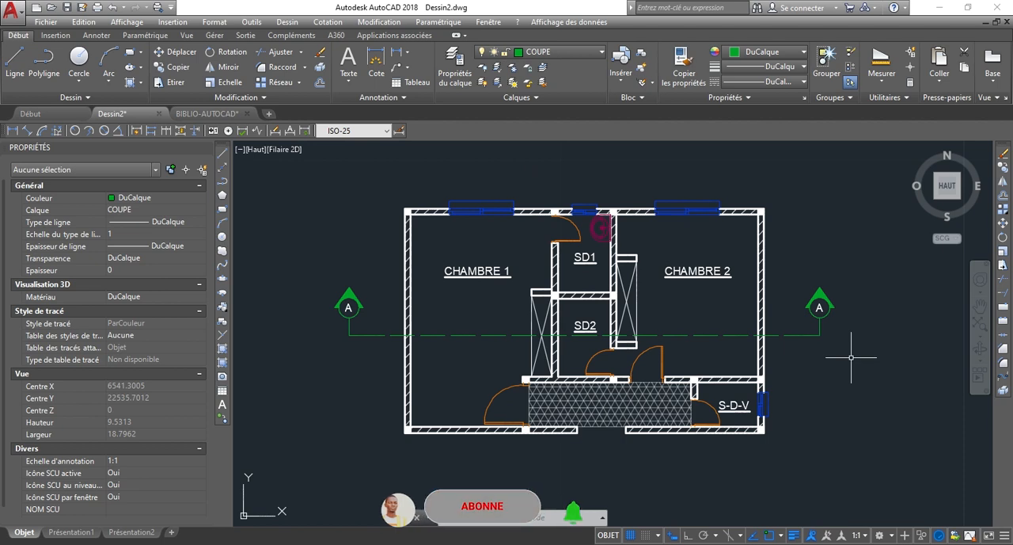